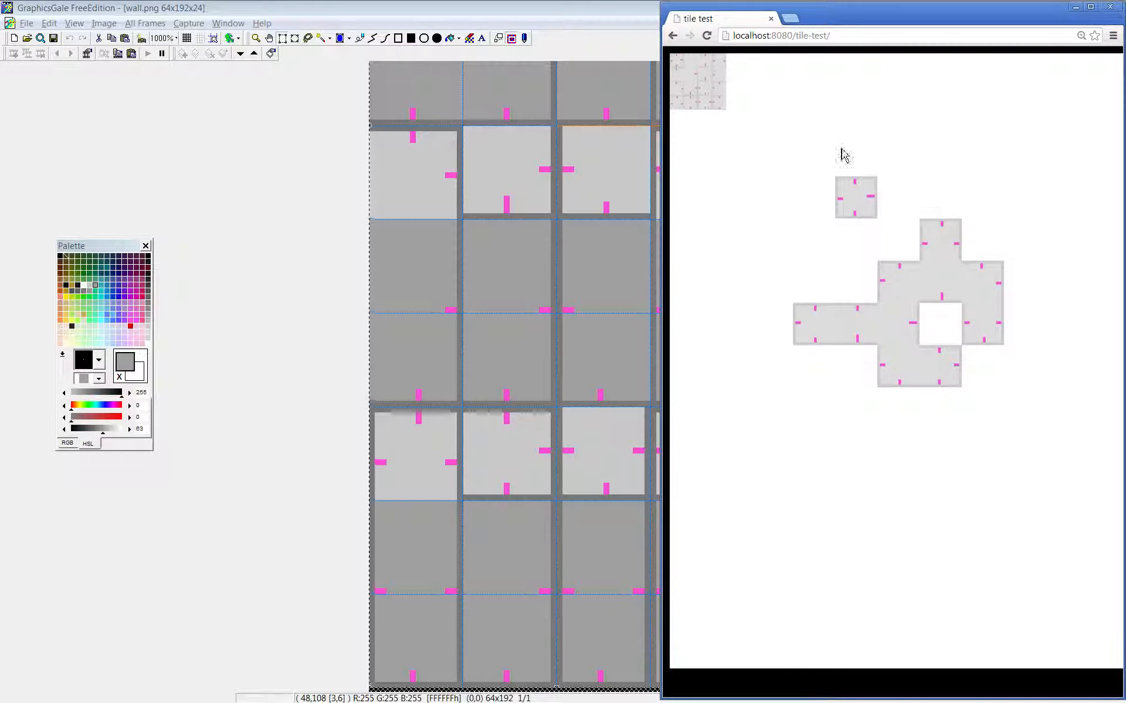
Reload the tile test page for new random floor layouts, examine the grey tileset enlarged, and restore the default zoom.
key(F5)
key(F5)
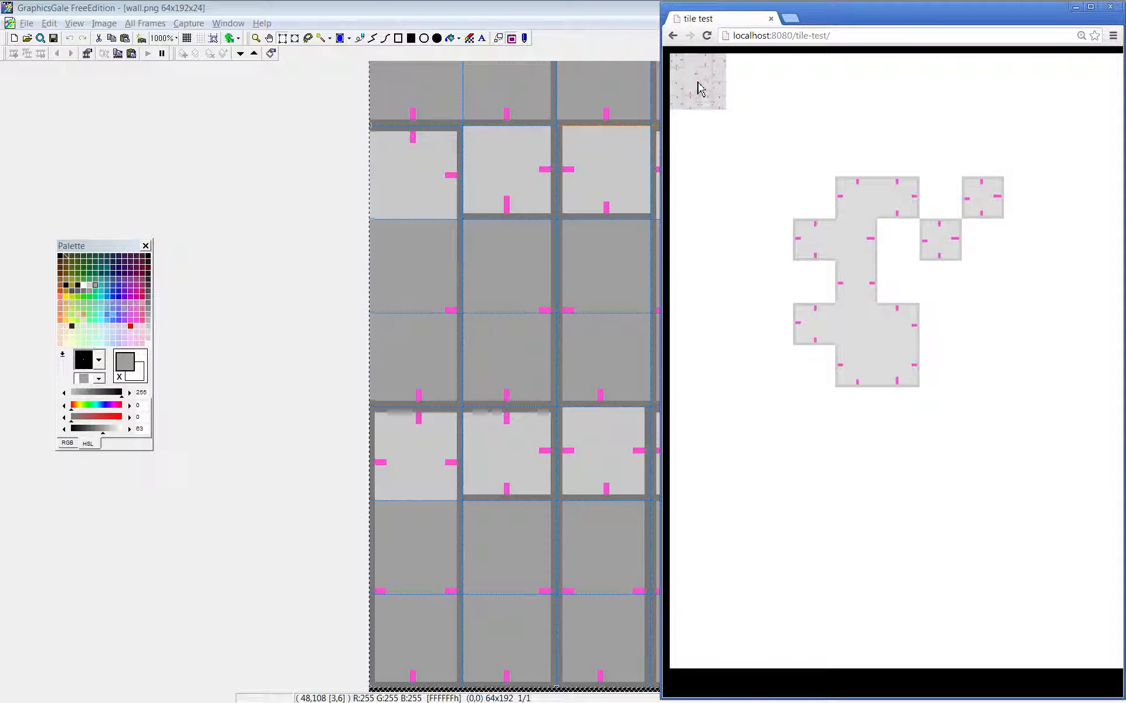
scroll(771, 140, up, 3)
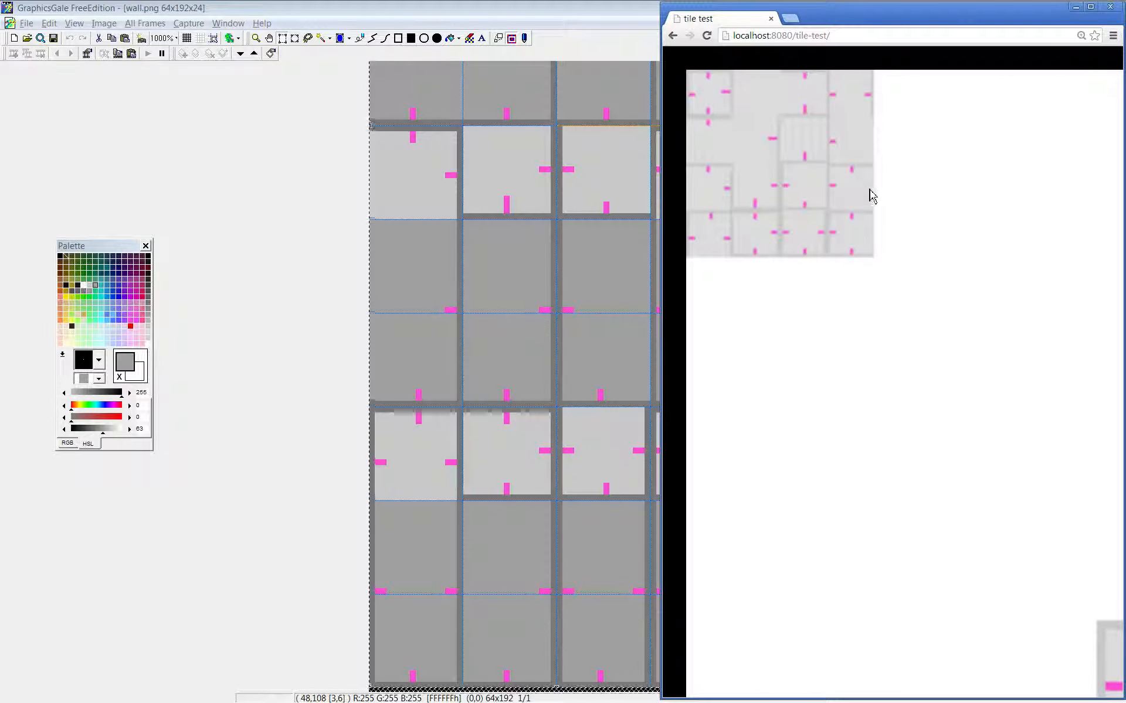
scroll(886, 235, down, 3)
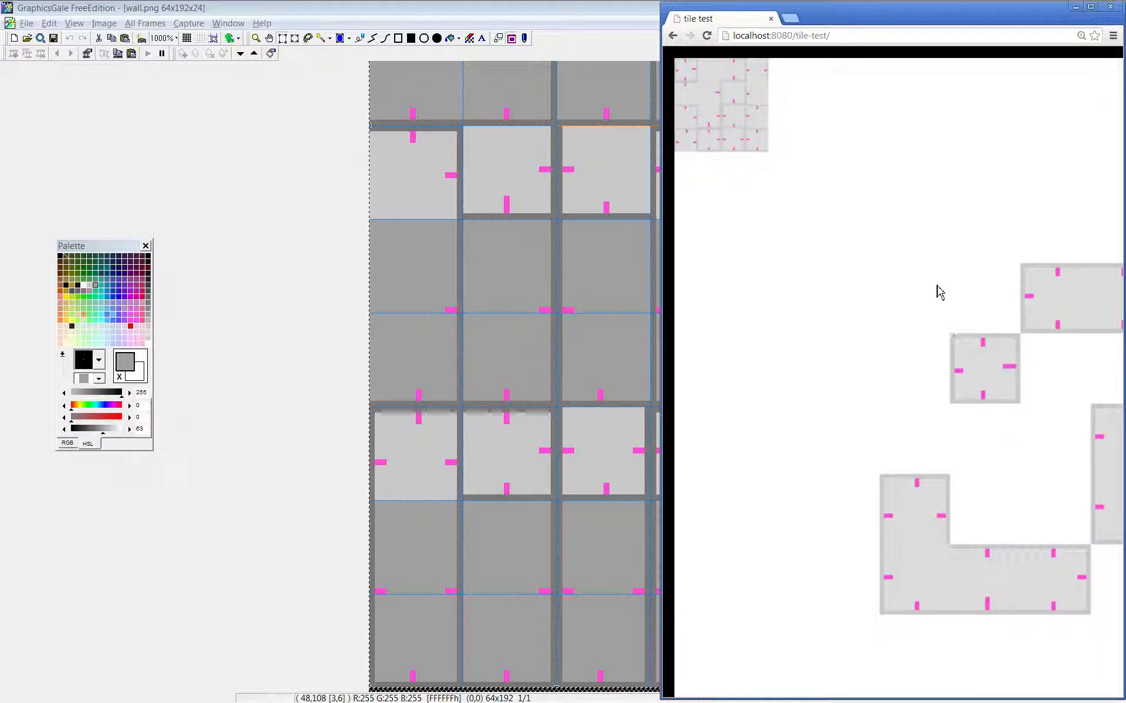
key(ctrl+0)
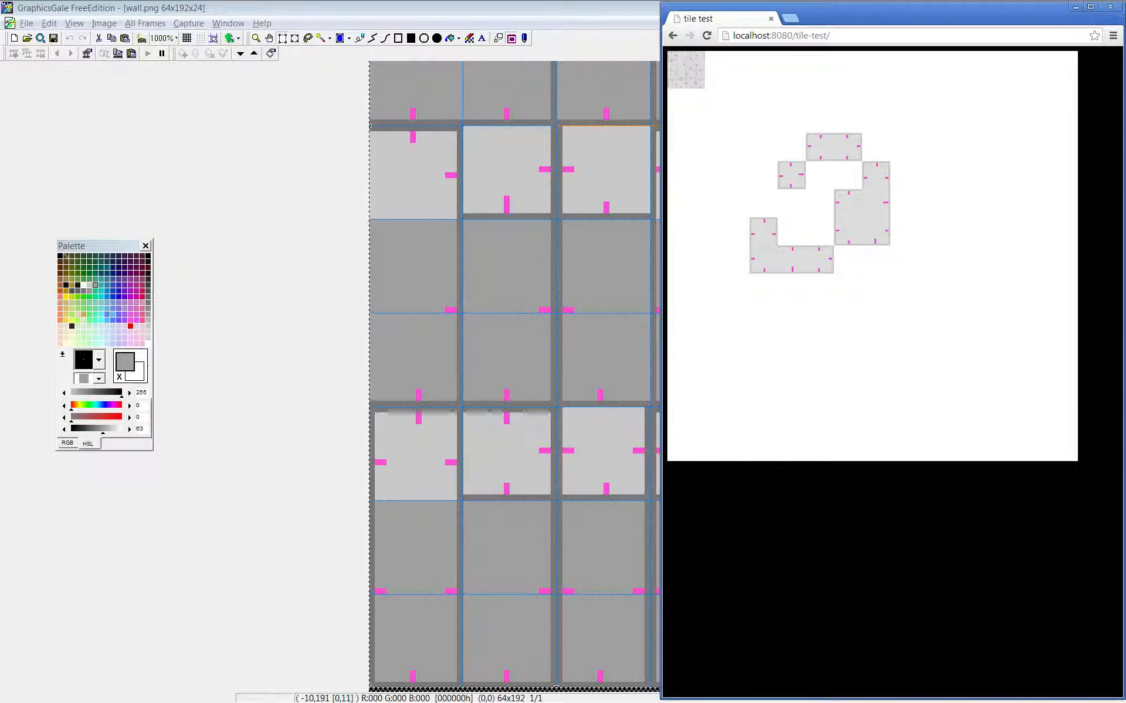
Switch to GraphicsGale and show the wooden version of floor2.png maximized at 1000% zoom.
key(alt+Tab)
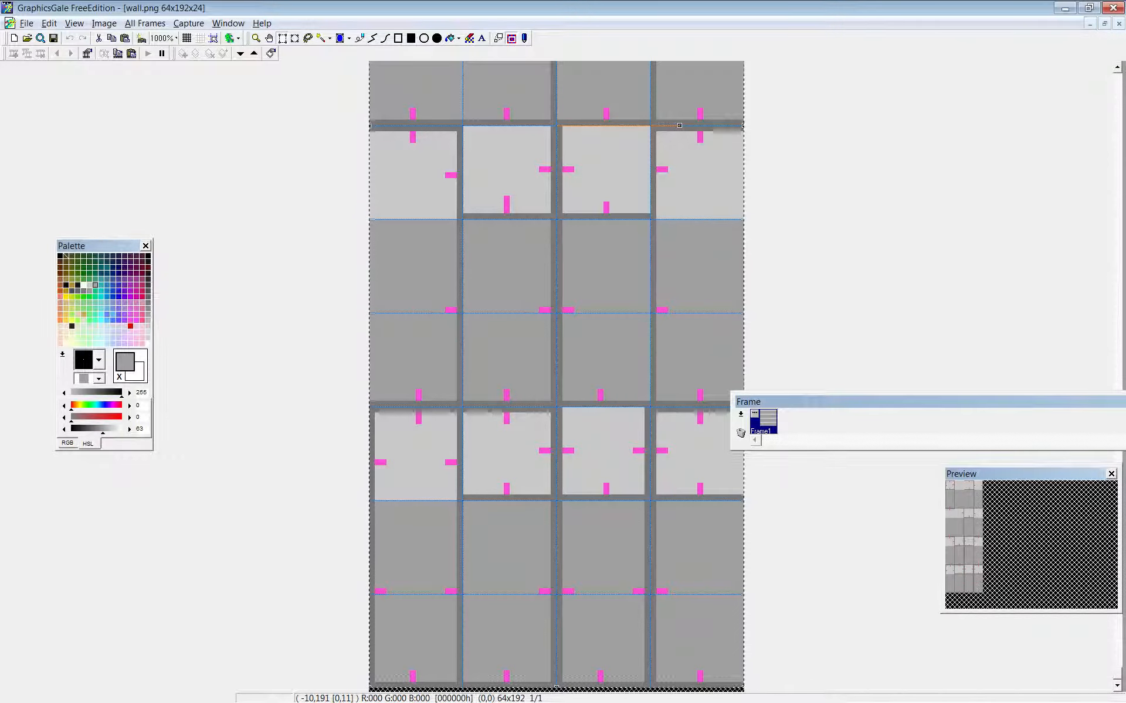
click(1104, 23)
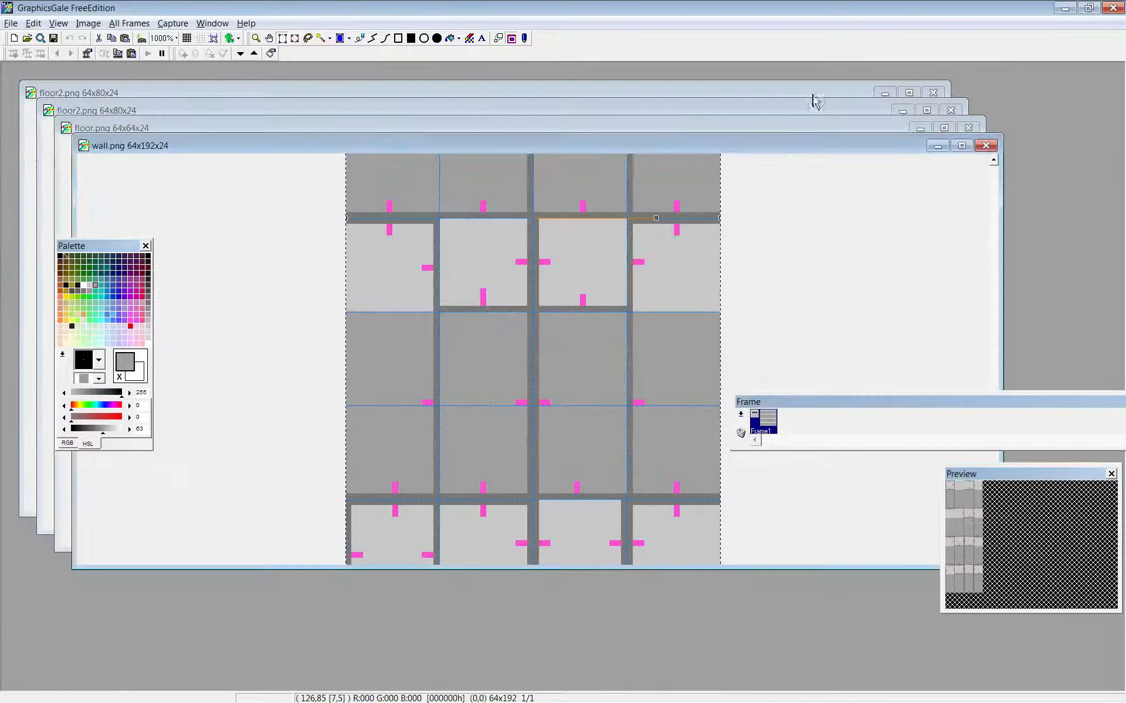
click(262, 131)
click(245, 112)
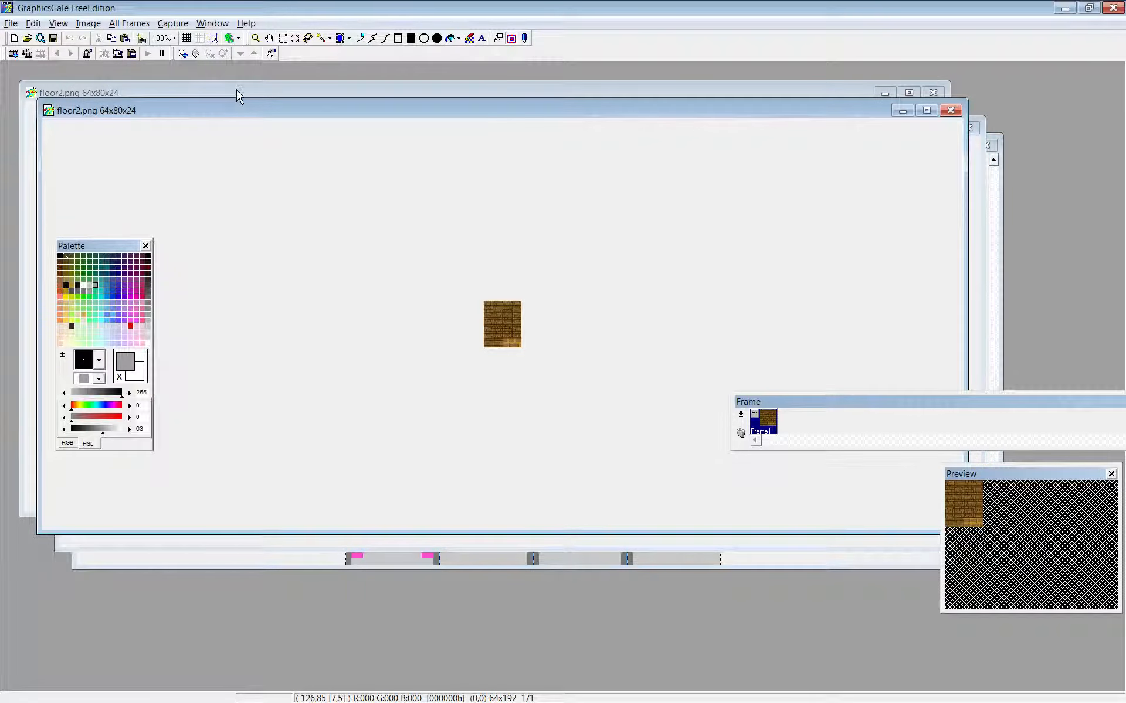
click(238, 95)
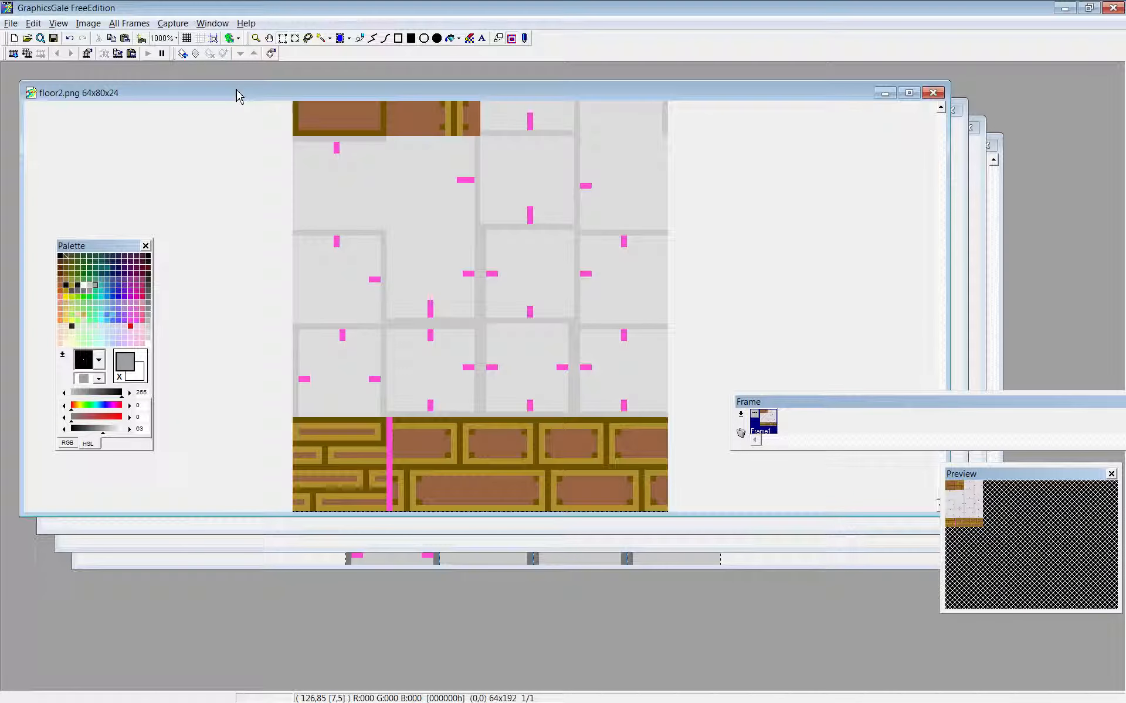
click(884, 94)
click(926, 110)
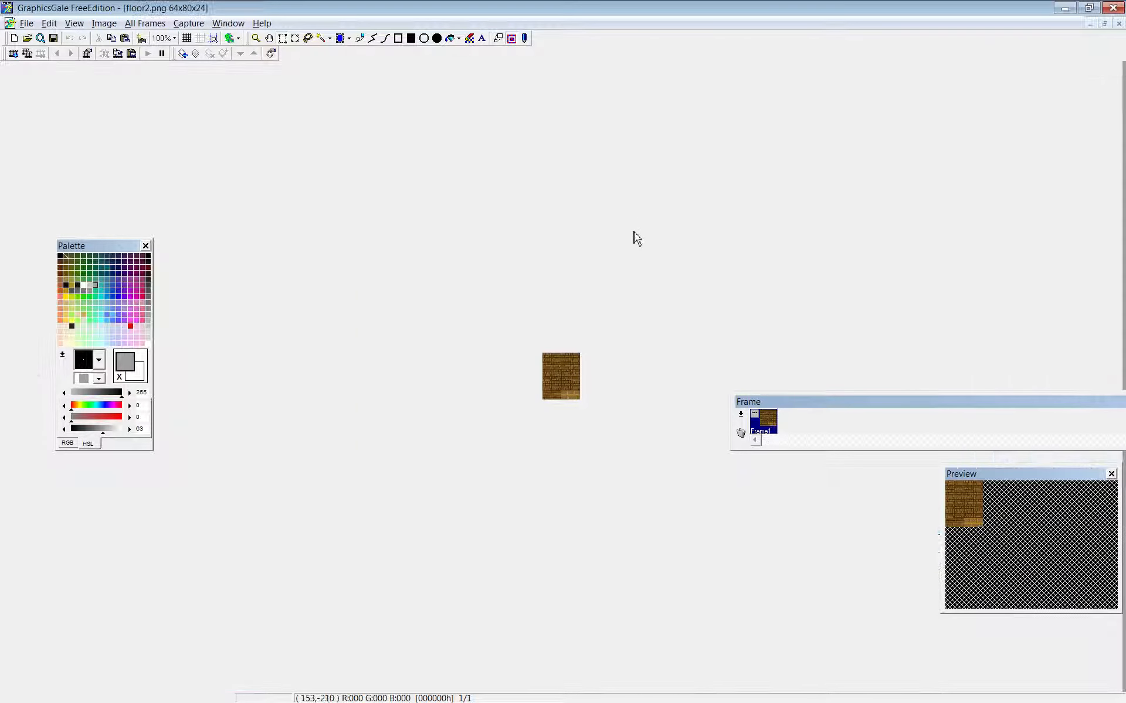
click(174, 38)
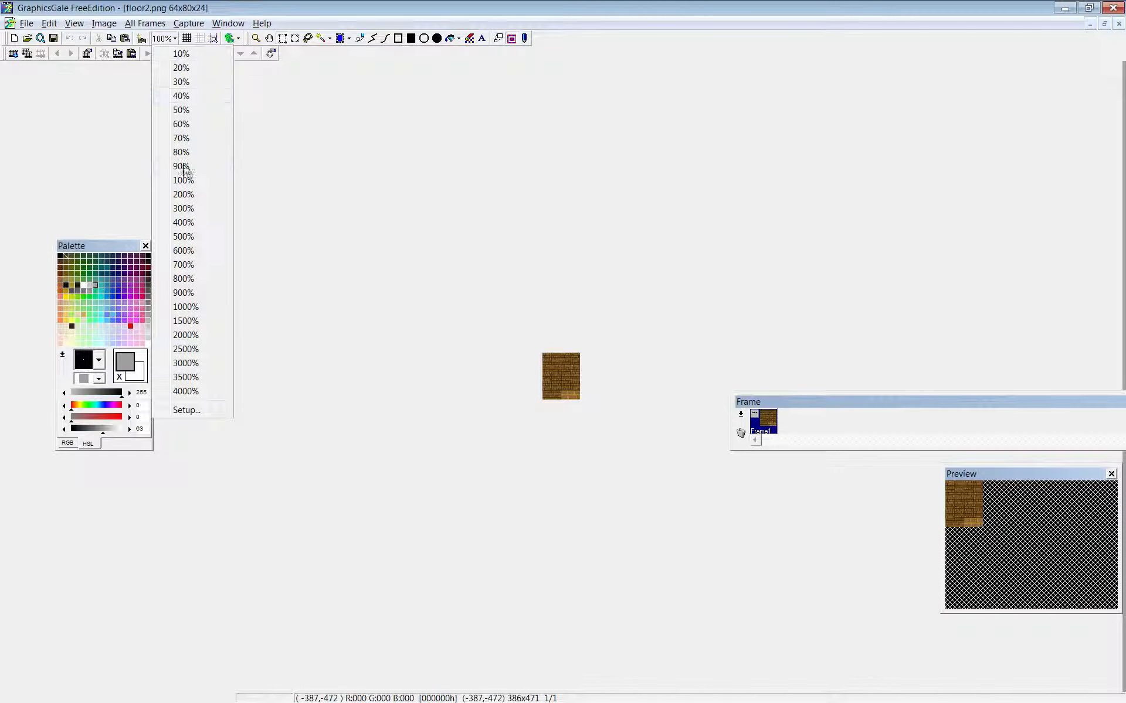
click(201, 307)
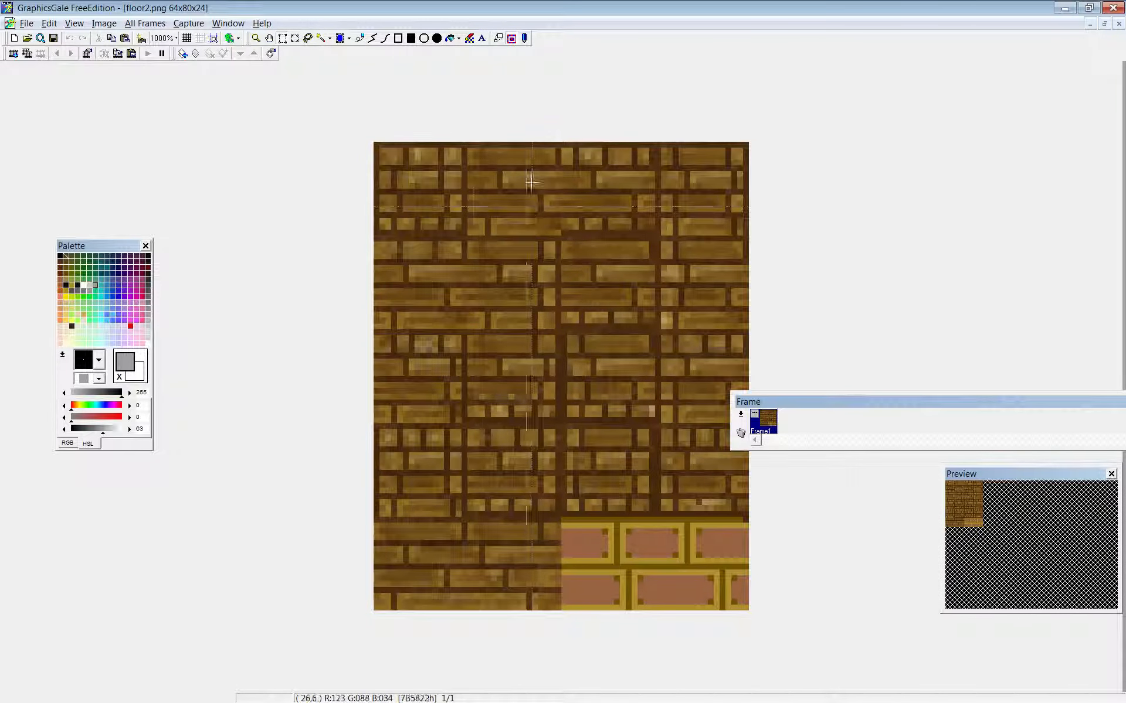
Outline the second tile in the sheet's top row, then select the 16x16 tile at its upper-left corner.
drag(464, 145, 560, 242)
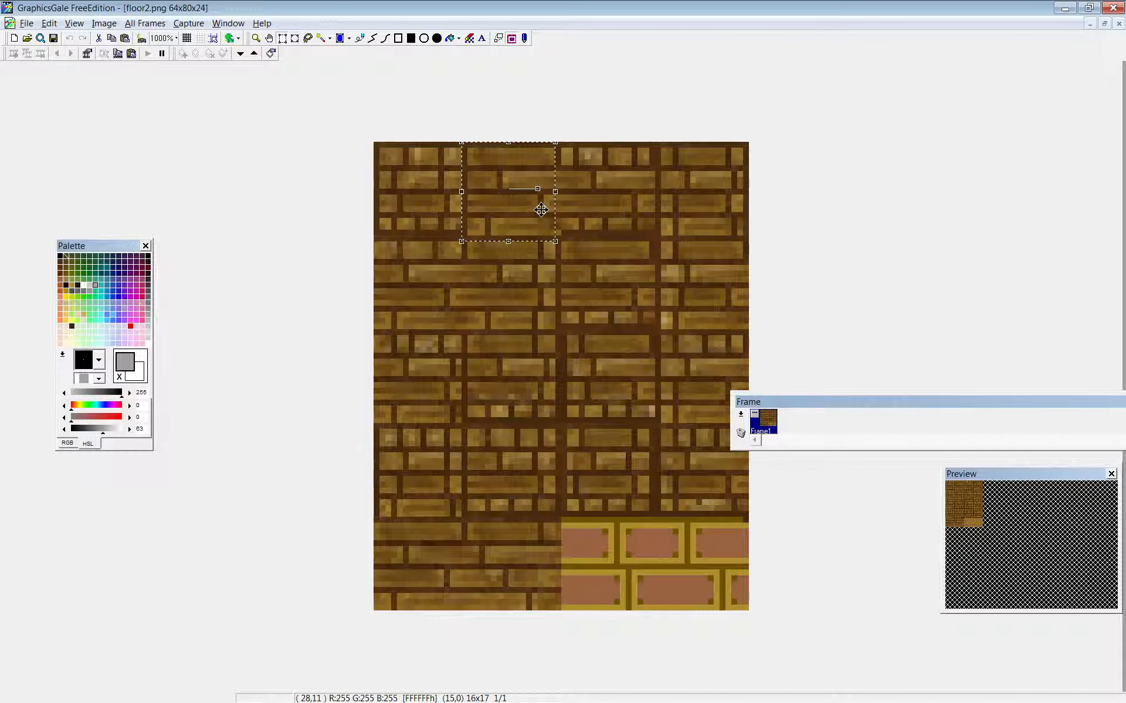
click(568, 196)
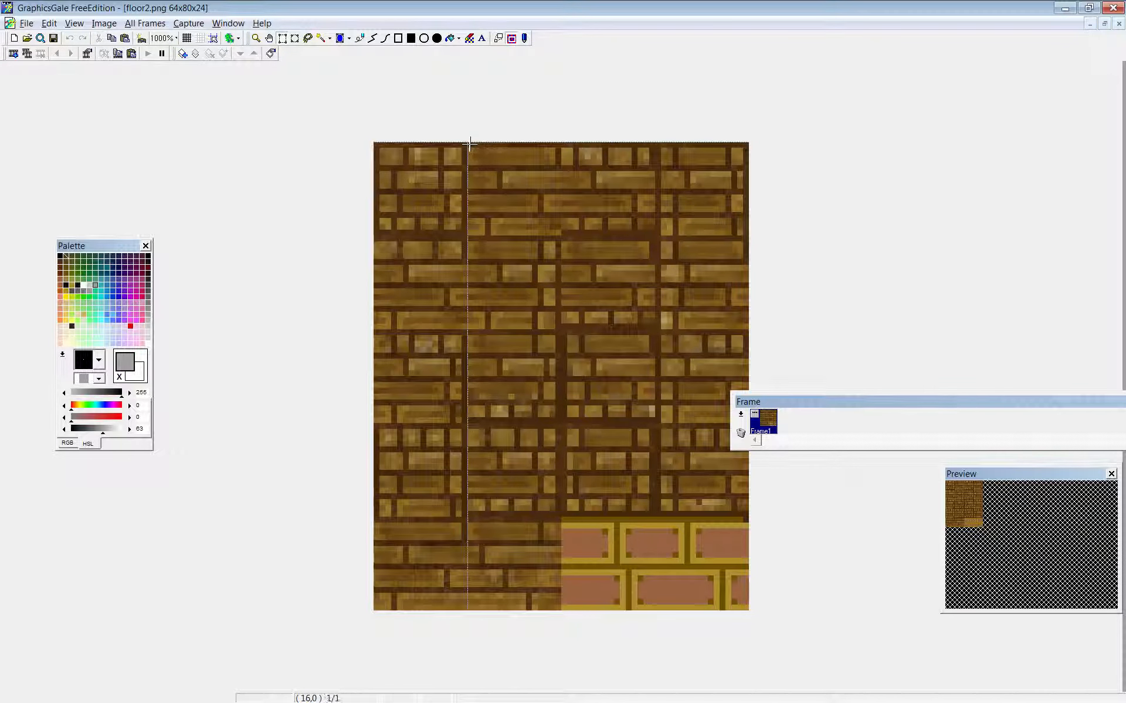
drag(470, 147, 560, 239)
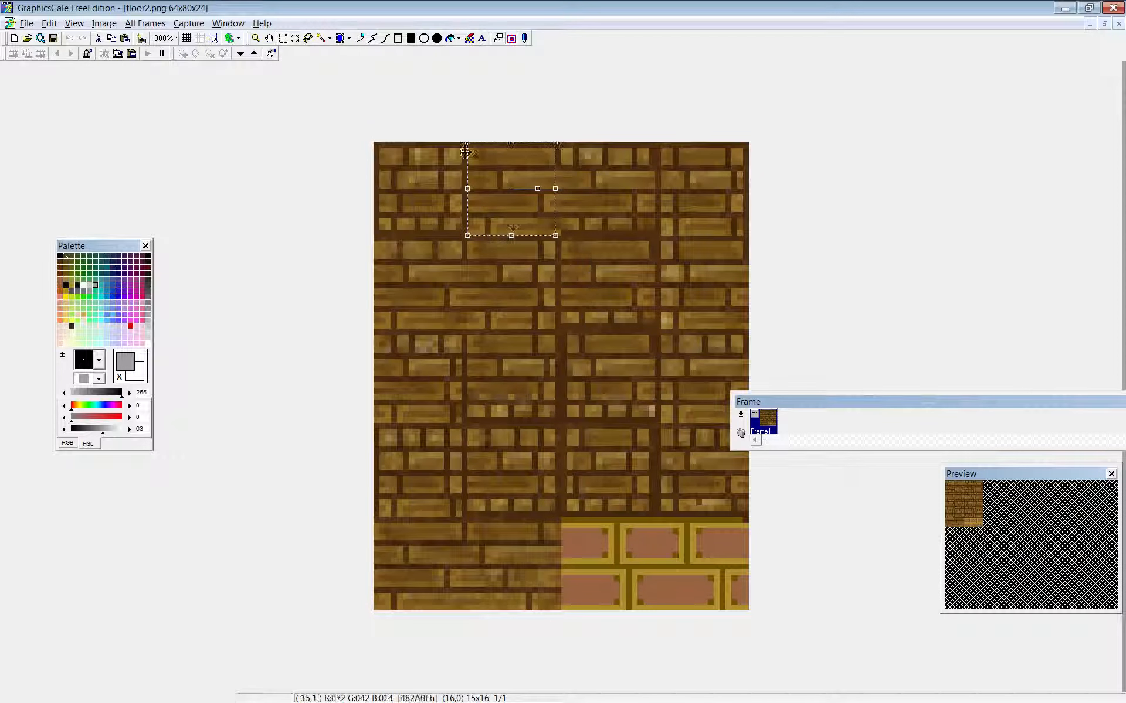
click(400, 191)
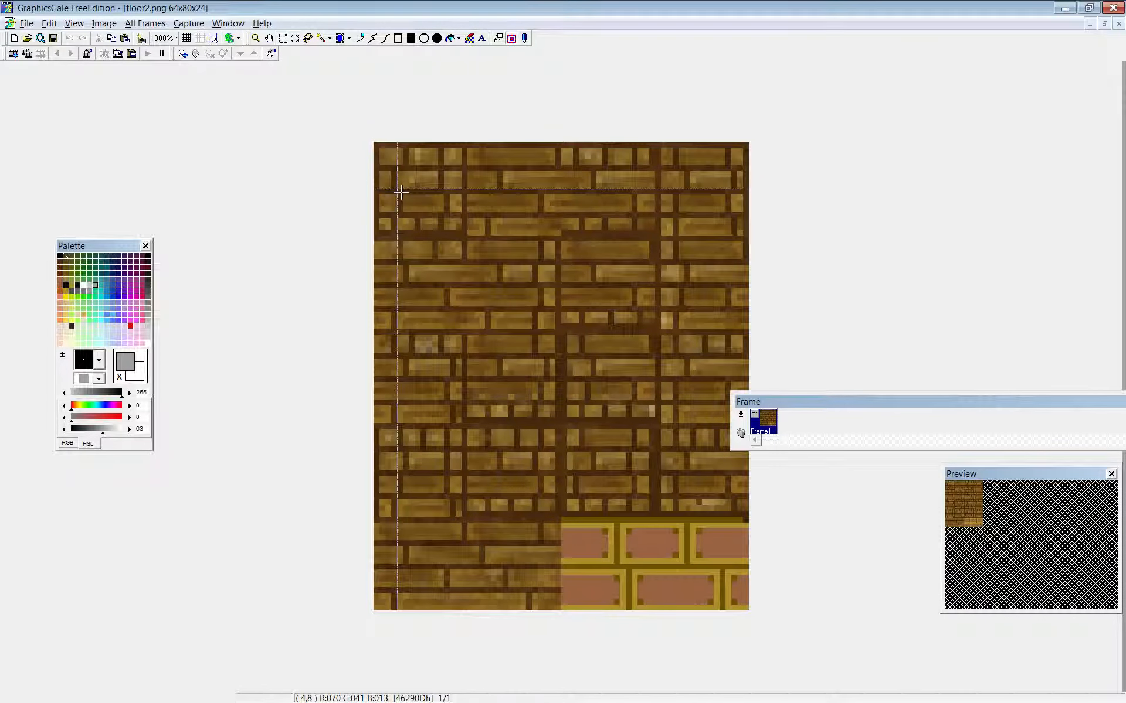
drag(467, 237, 377, 144)
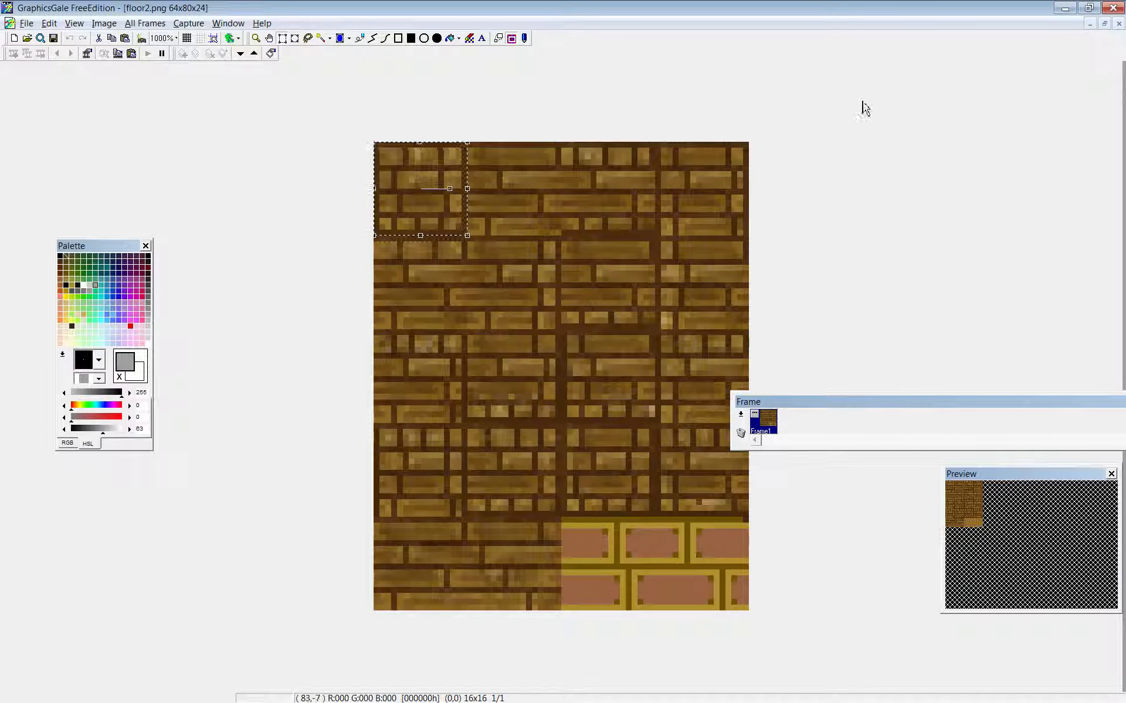
Switch to floor-only.js in Sublime Text and reload the tile test page in the browser.
click(1089, 8)
click(529, 123)
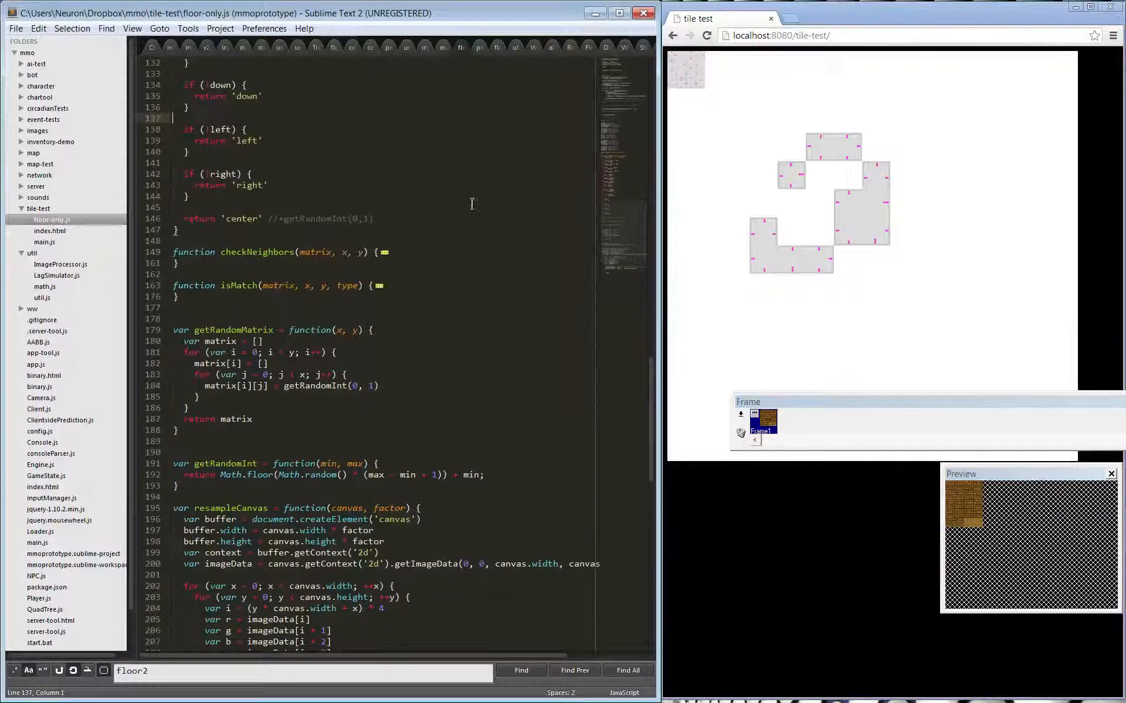
drag(651, 379, 636, 150)
click(486, 224)
click(484, 281)
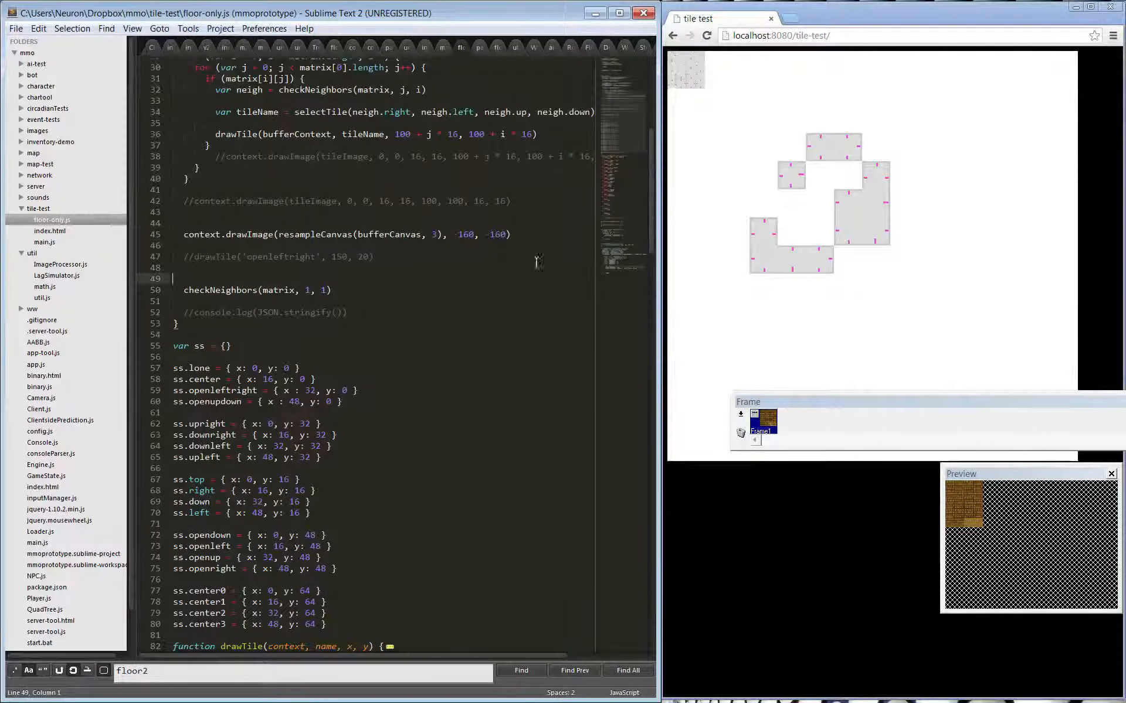
click(832, 262)
key(F5)
Set tileImage.src to '/images/floor2.png' in floor-only.js and save the file.
drag(656, 232, 656, 122)
click(401, 274)
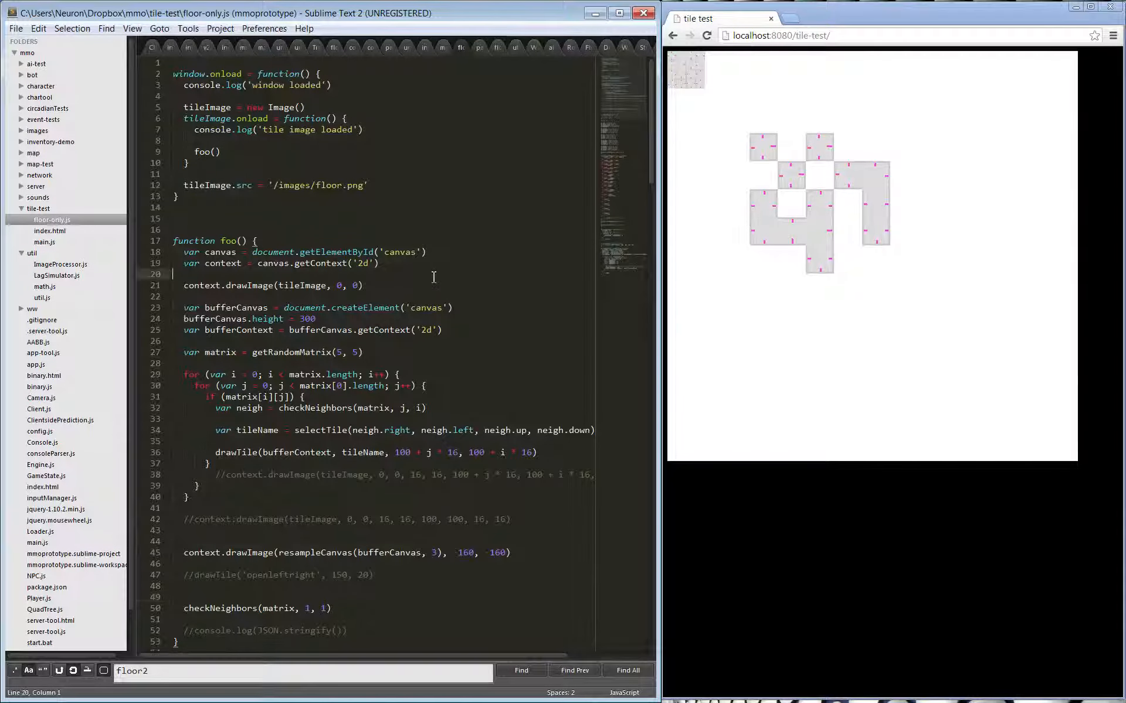
click(341, 185)
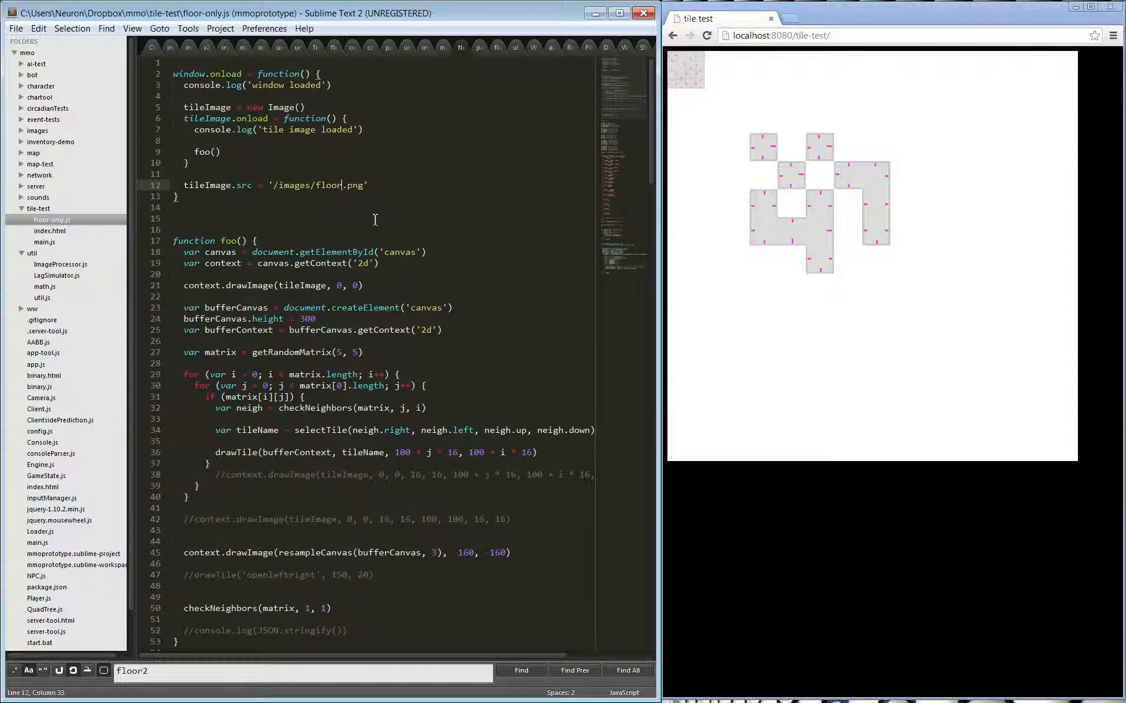
text(2)
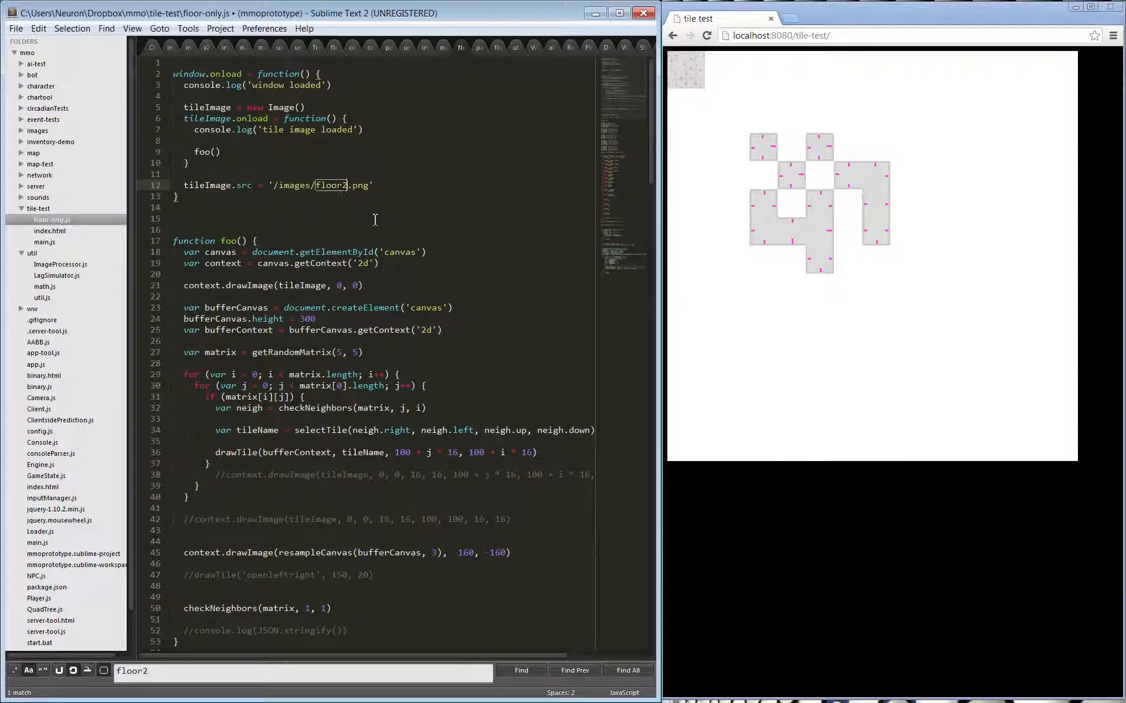
key(ctrl+s)
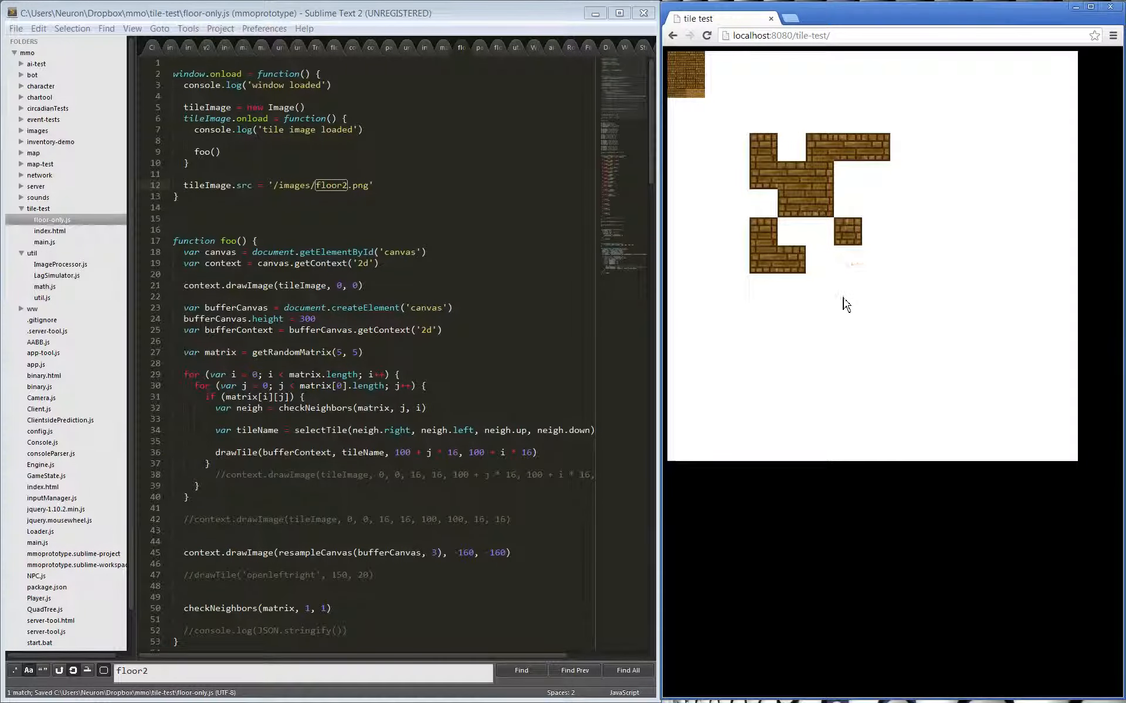
Examine the wooden floor layout enlarged on the tile test page and restore the default zoom.
key(ctrl+plus)
key(ctrl+plus)
key(ctrl+plus)
key(ctrl+plus)
key(ctrl+plus)
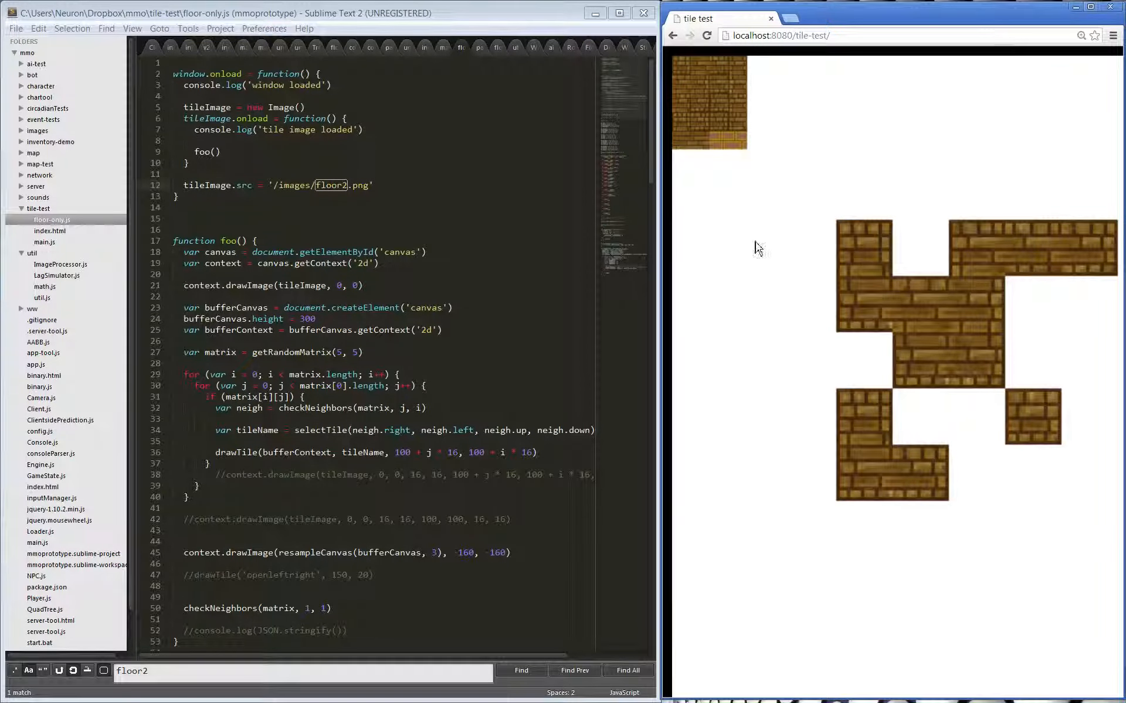
key(ctrl+0)
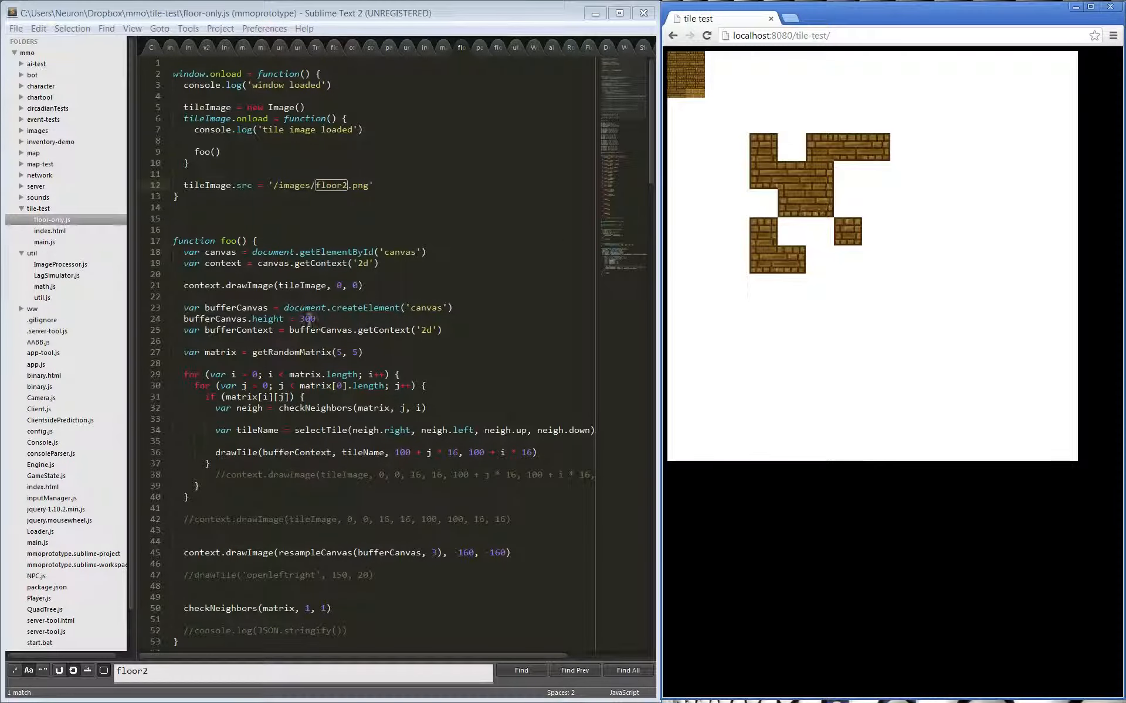
Review the floor-only.js code from the tile coordinates and selectTile conditions down to resampleCanvas, and return to its beginning.
click(280, 330)
scroll(324, 343, down, 4)
scroll(324, 342, down, 10)
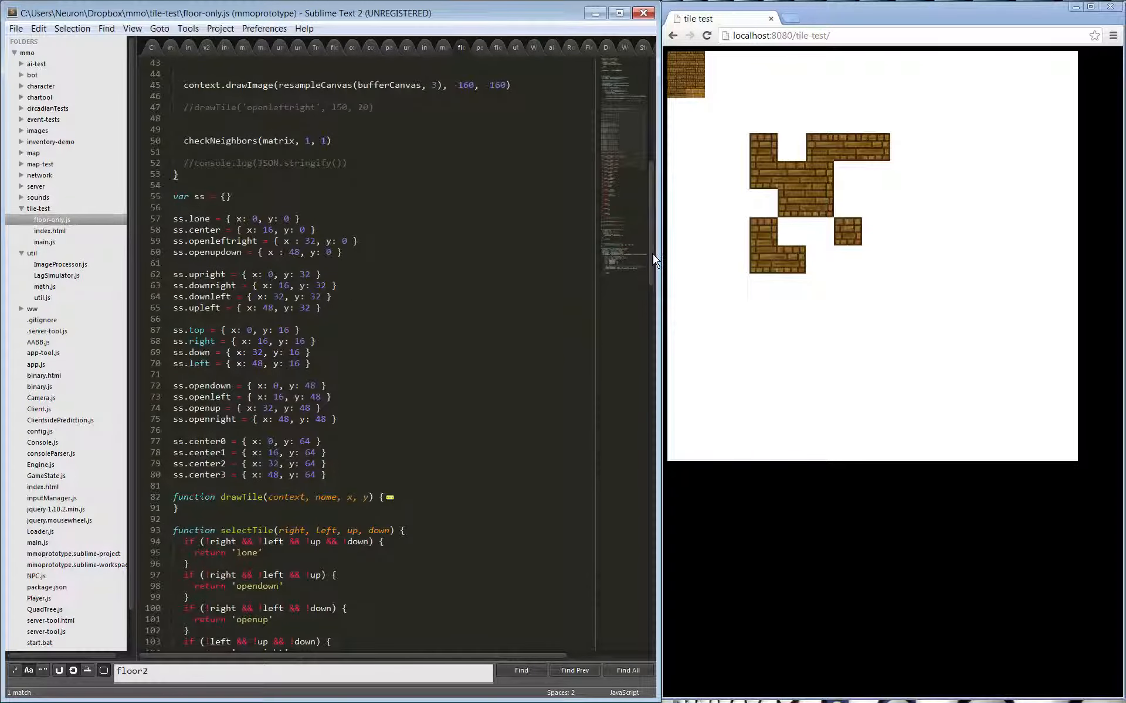
scroll(389, 328, down, 17)
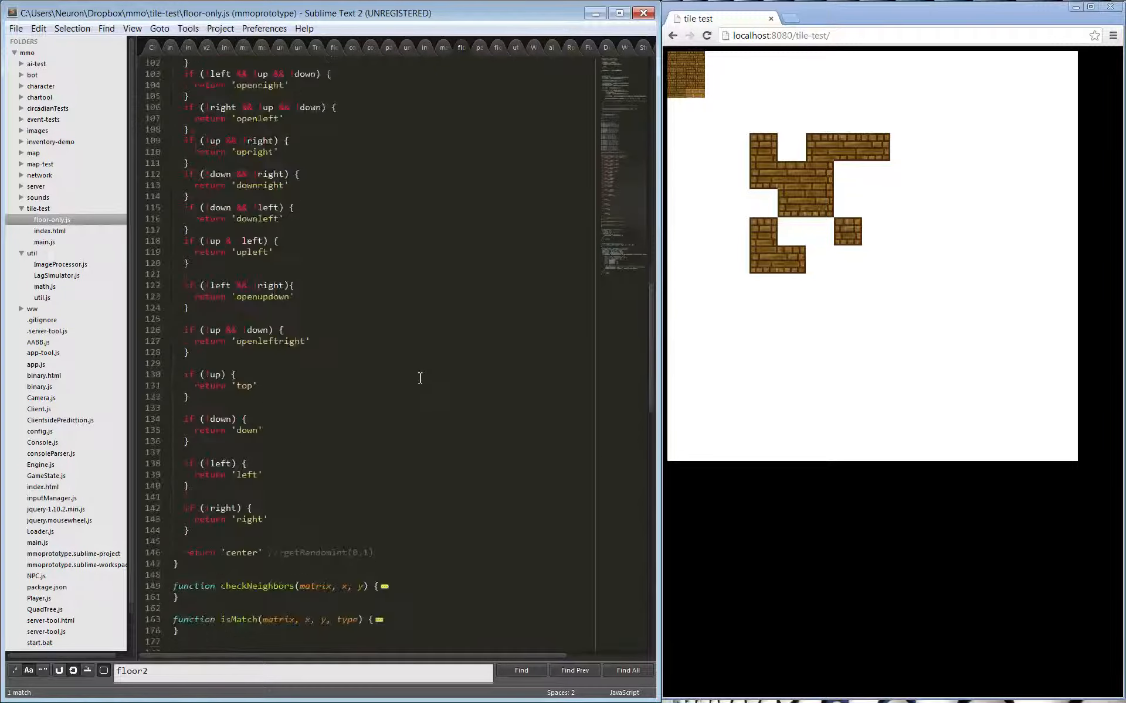
scroll(419, 378, down, 14)
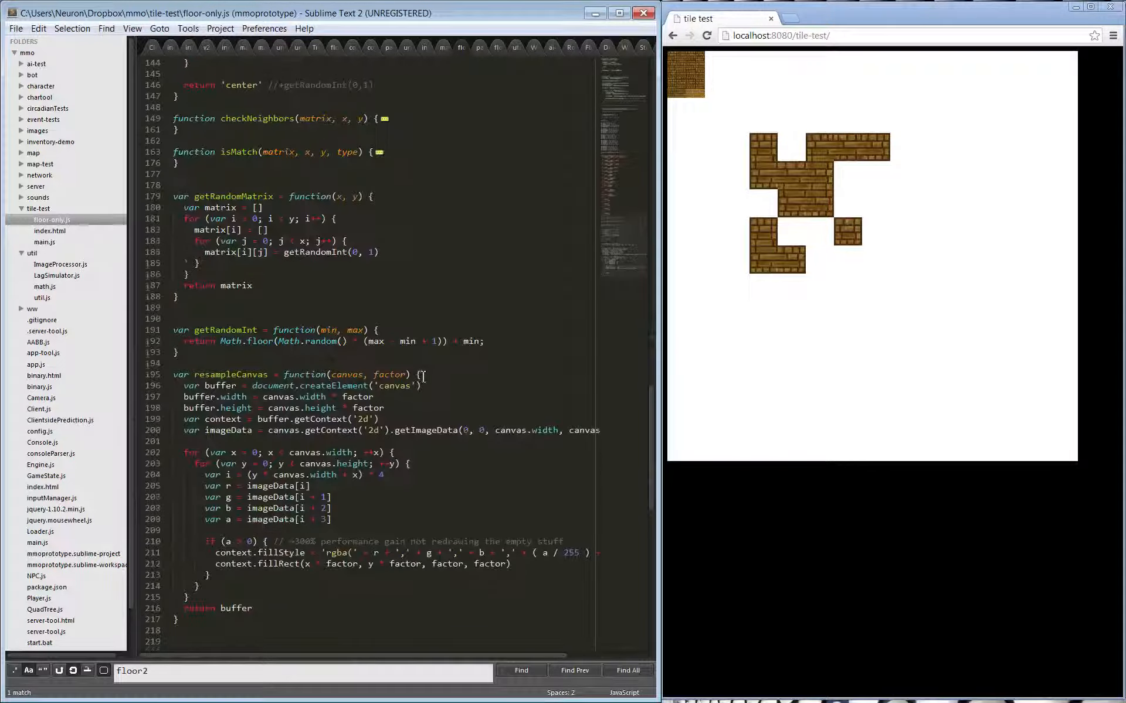
scroll(423, 376, down, 12)
scroll(425, 375, up, 18)
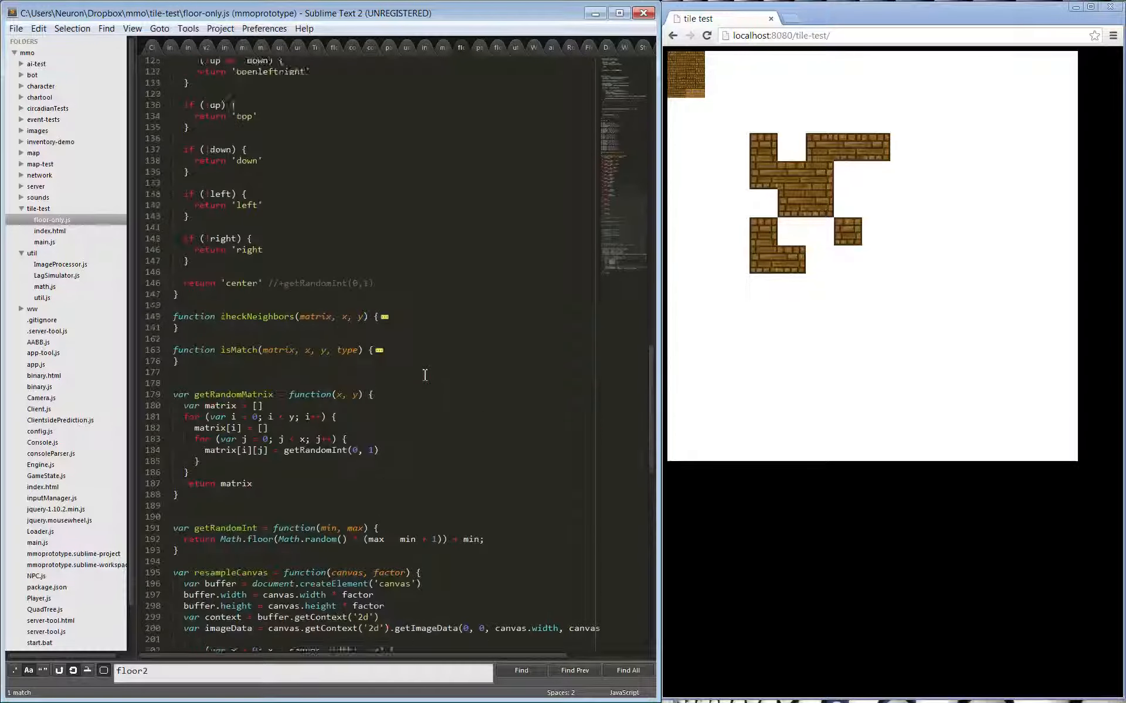
scroll(425, 375, up, 8)
scroll(425, 375, up, 20)
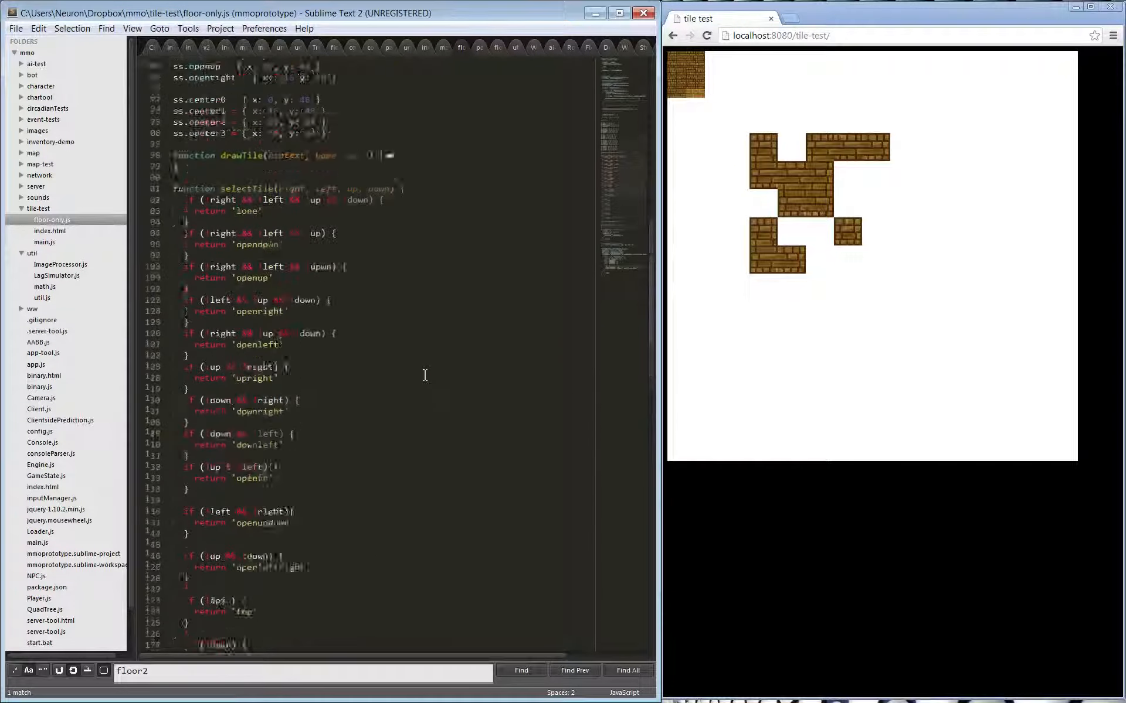
scroll(425, 375, up, 14)
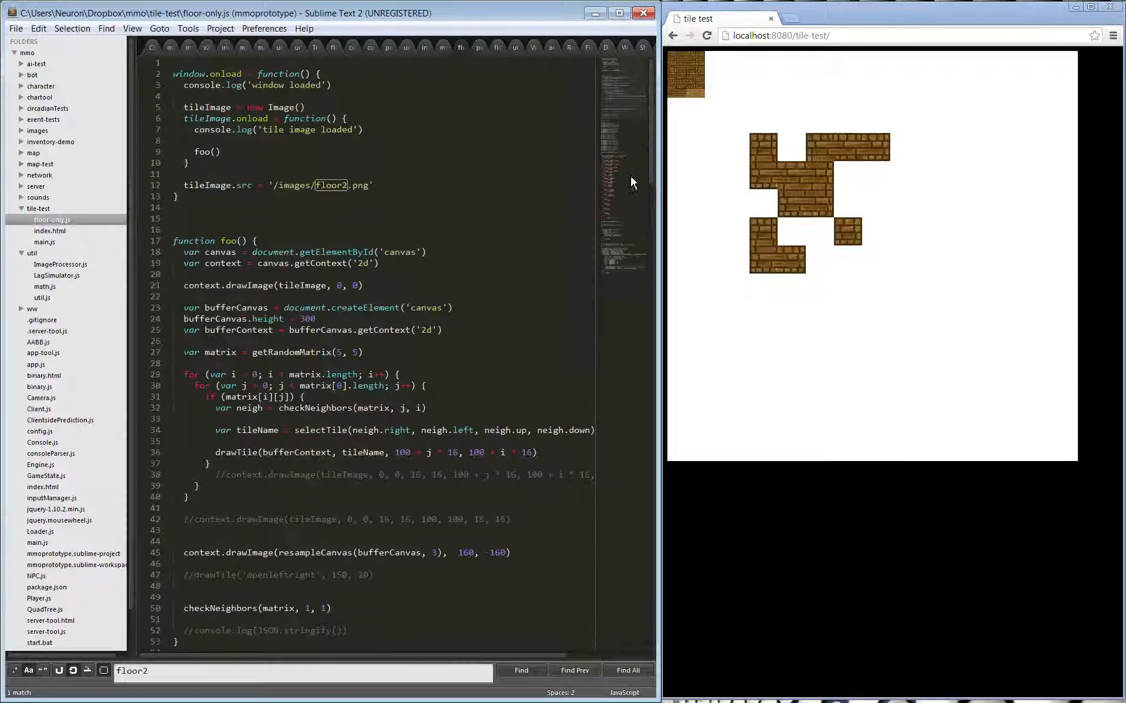
Insert three blank lines before the return statement of the getRandomMatrix function.
drag(651, 149, 625, 460)
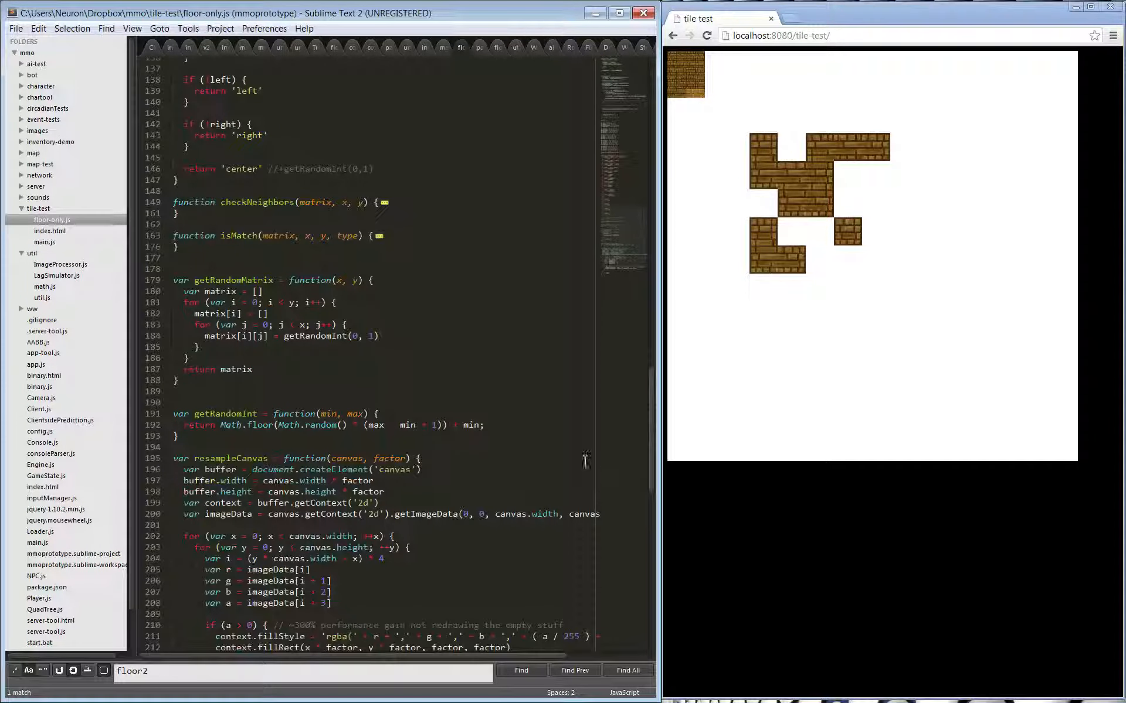
scroll(295, 375, down, 3)
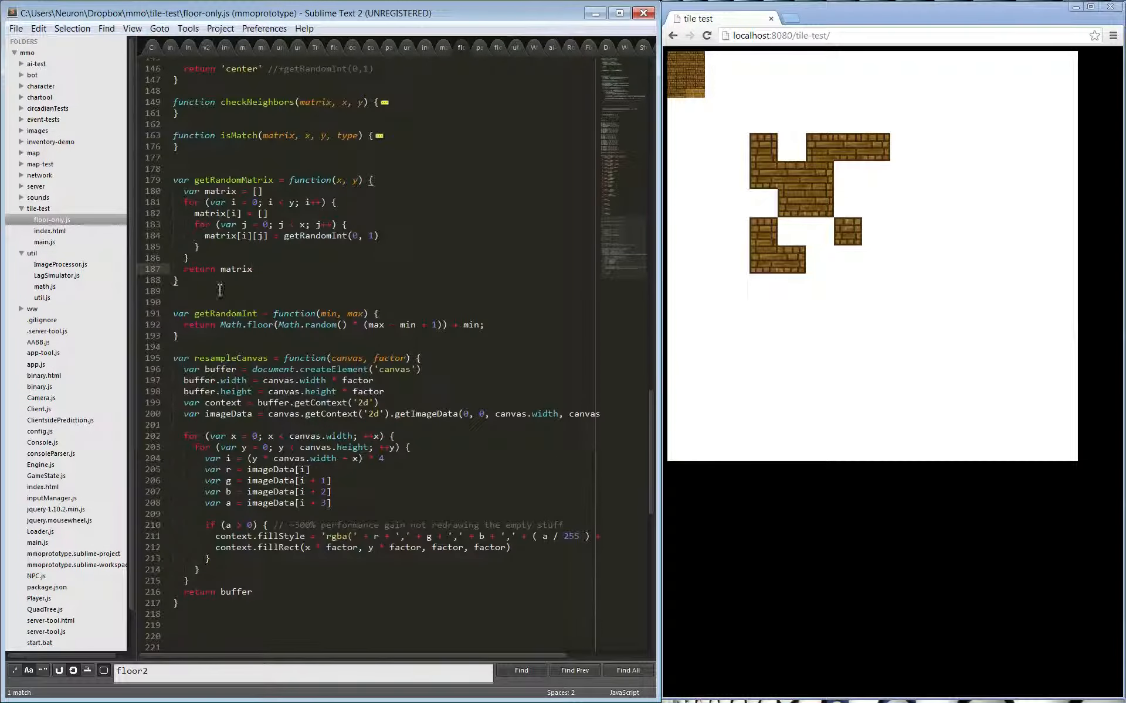
key(Up)
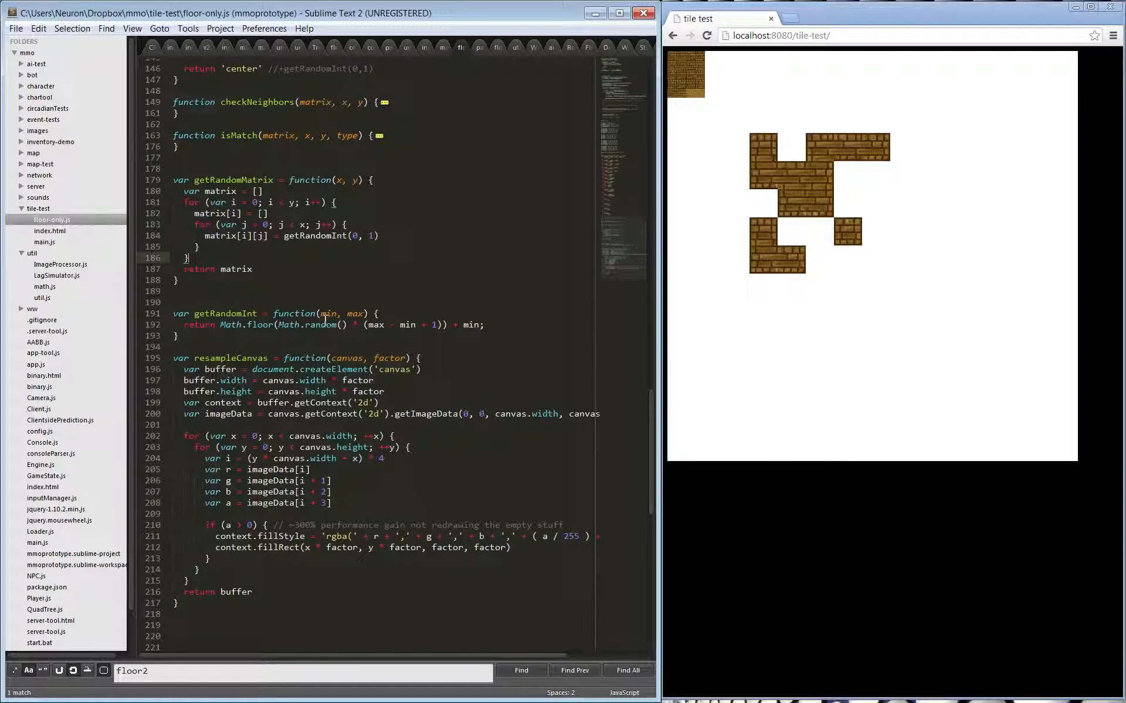
key(Return)
key(Return)
key(Return)
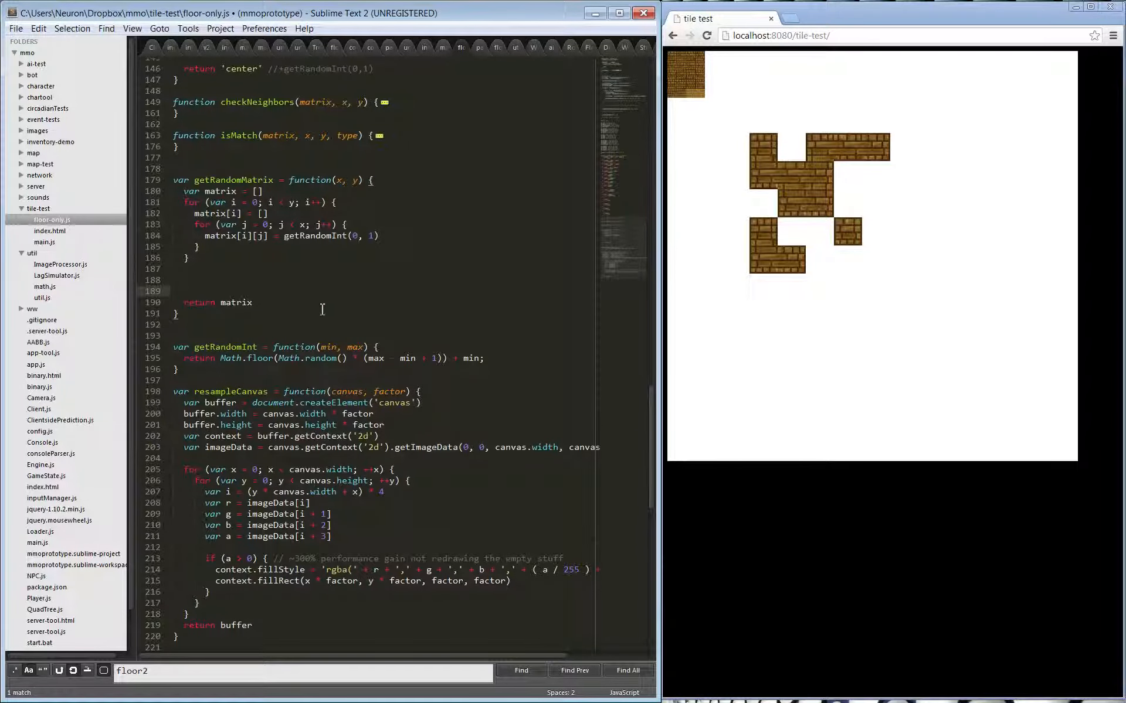
scroll(252, 245, down, 2)
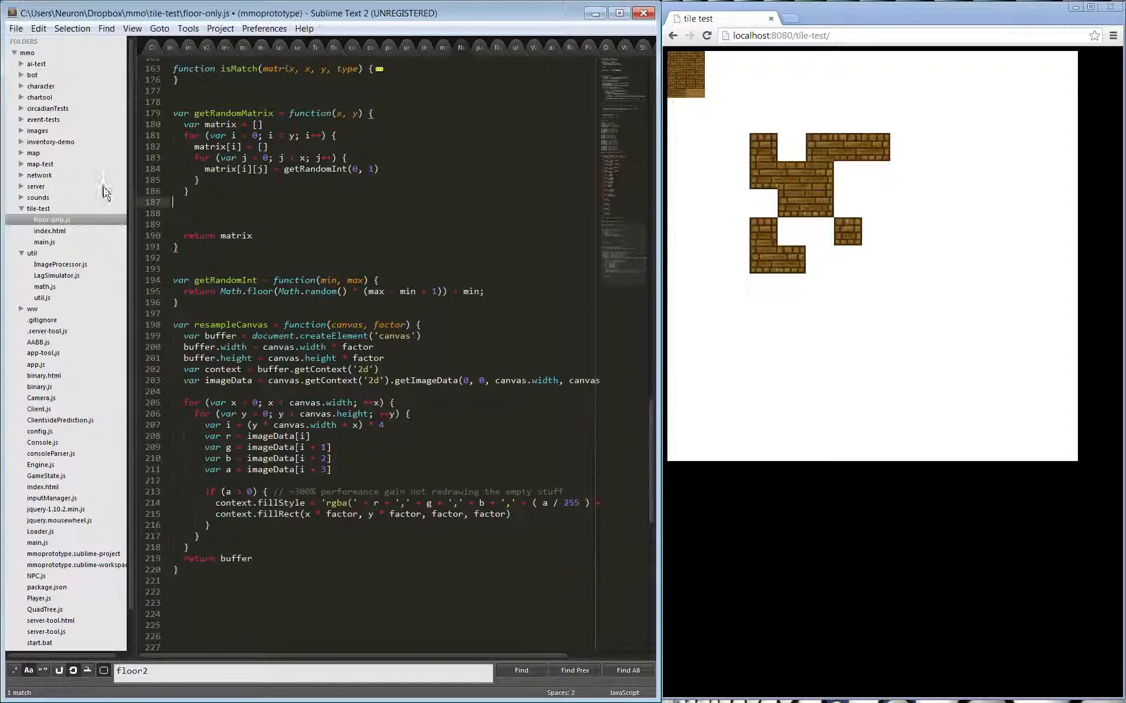
Copy the matrix2 array from main.js into getRandomMatrix in floor-only.js, after the loops, with a blank line above it.
click(47, 242)
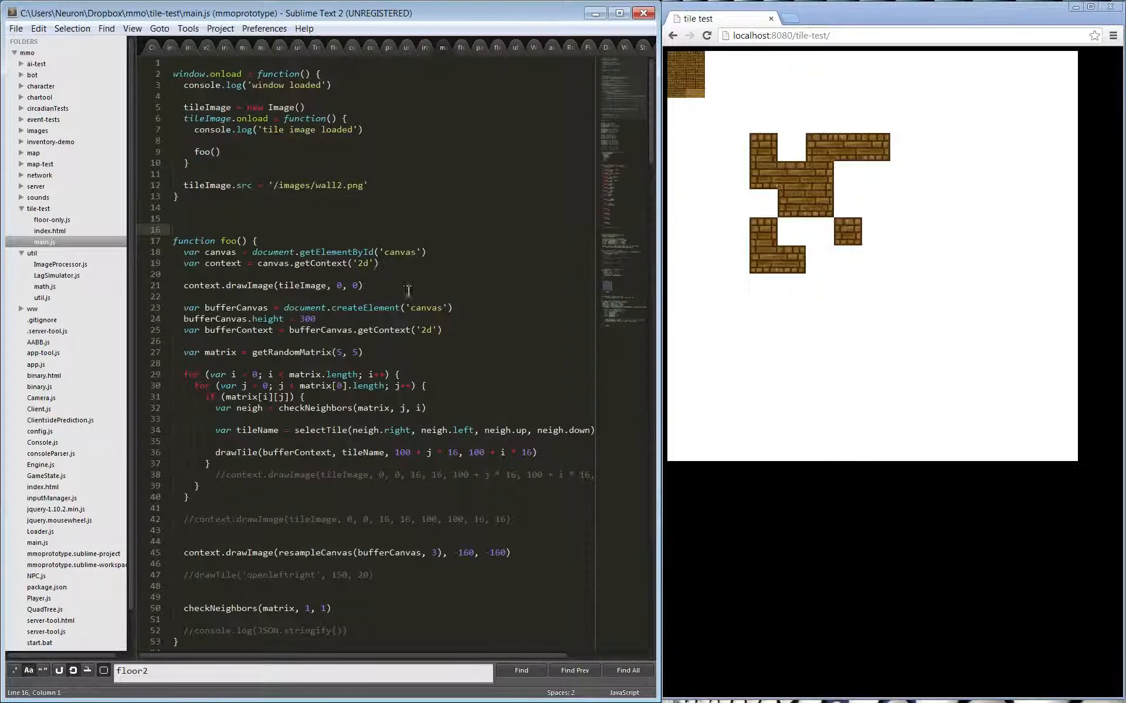
drag(652, 135, 643, 463)
drag(198, 491, 170, 398)
key(ctrl+c)
key(ctrl+Tab)
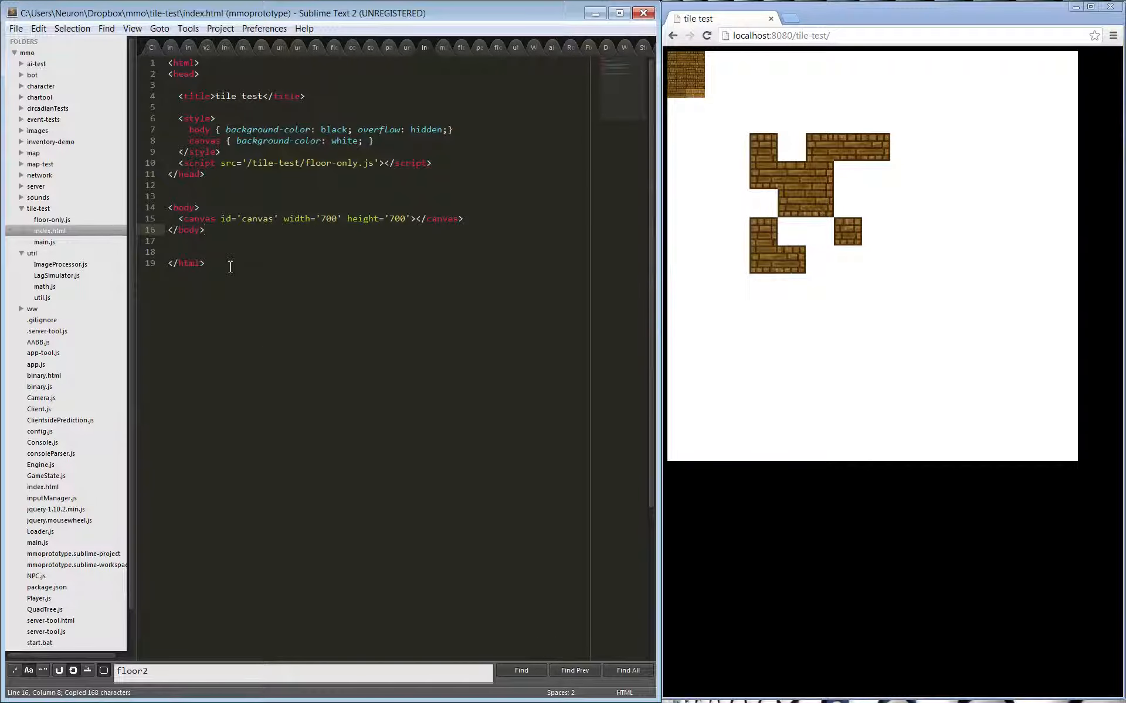
click(53, 221)
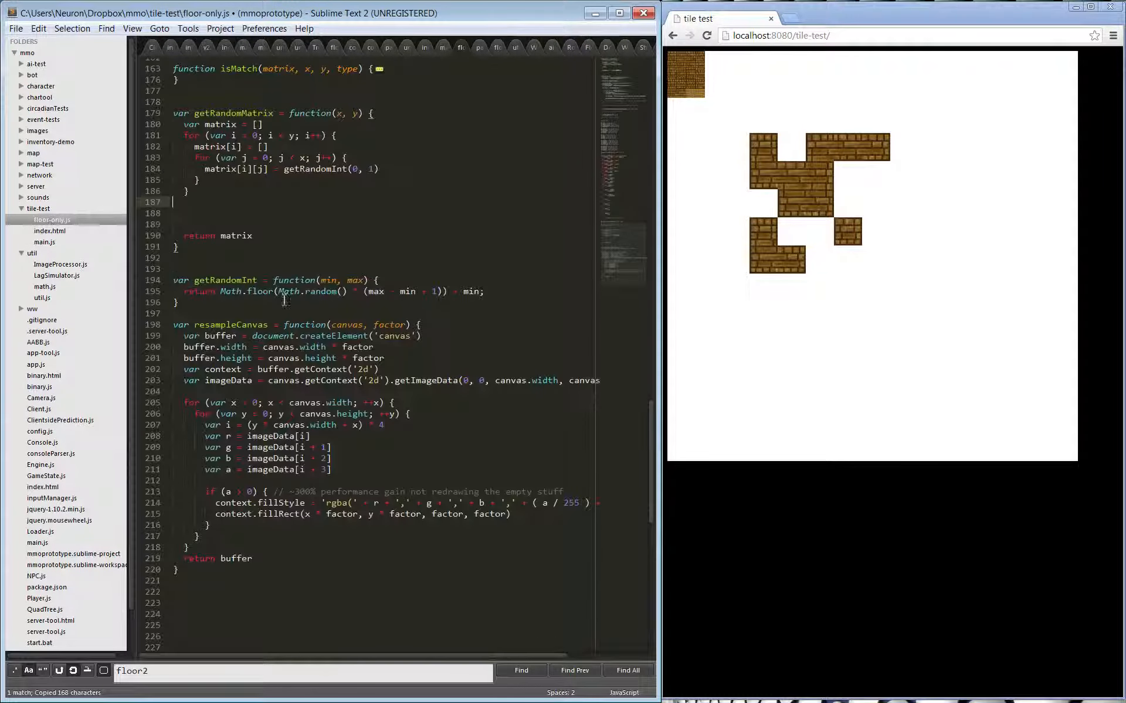
click(190, 206)
key(ctrl+v)
click(199, 193)
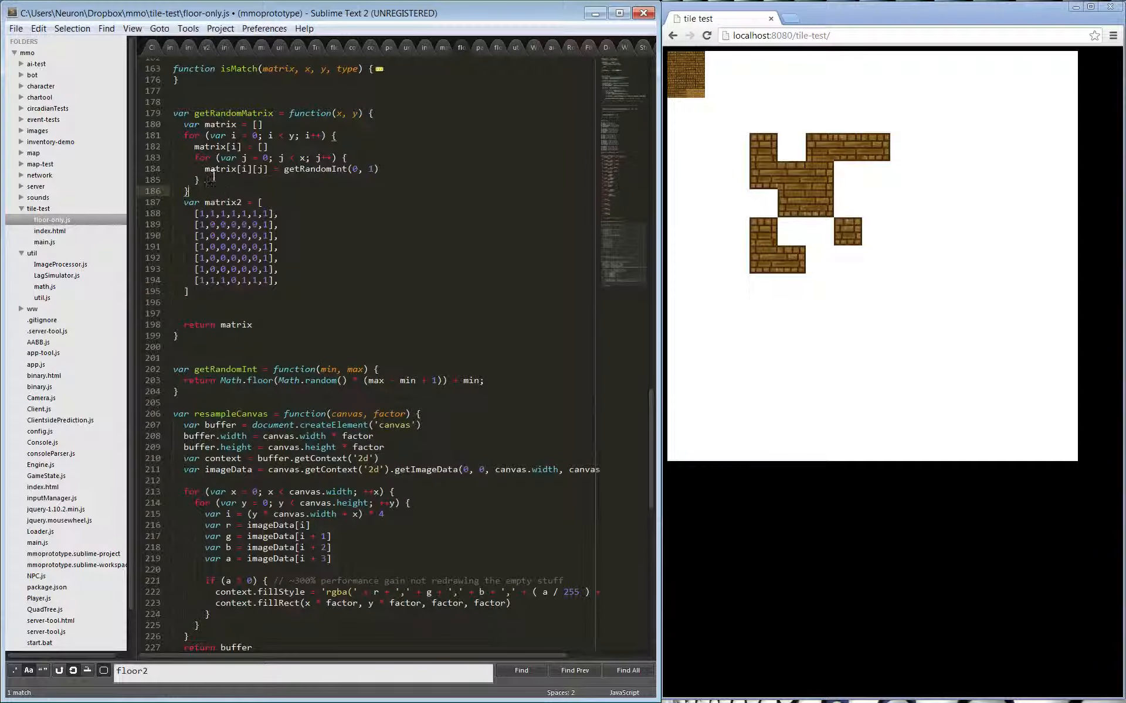
key(Return)
Rename the pasted matrix2 array to matrix, save floor-only.js and reload the tile test page.
click(246, 215)
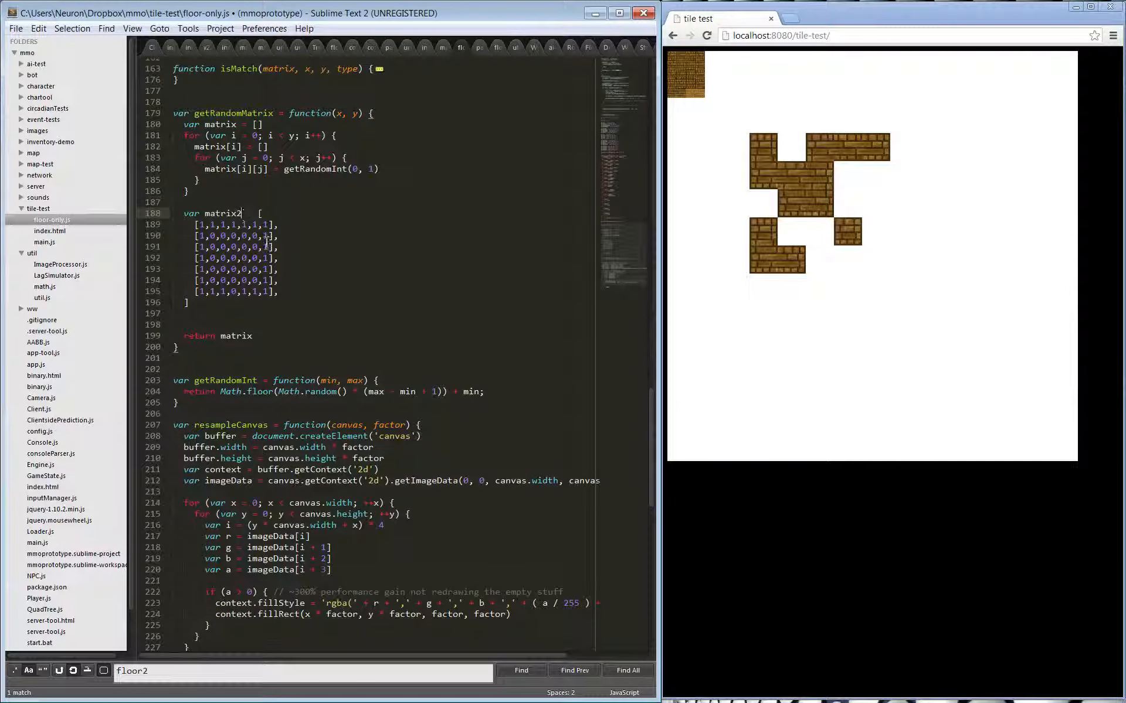
key(BackSpace)
key(ctrl+s)
click(842, 282)
key(F5)
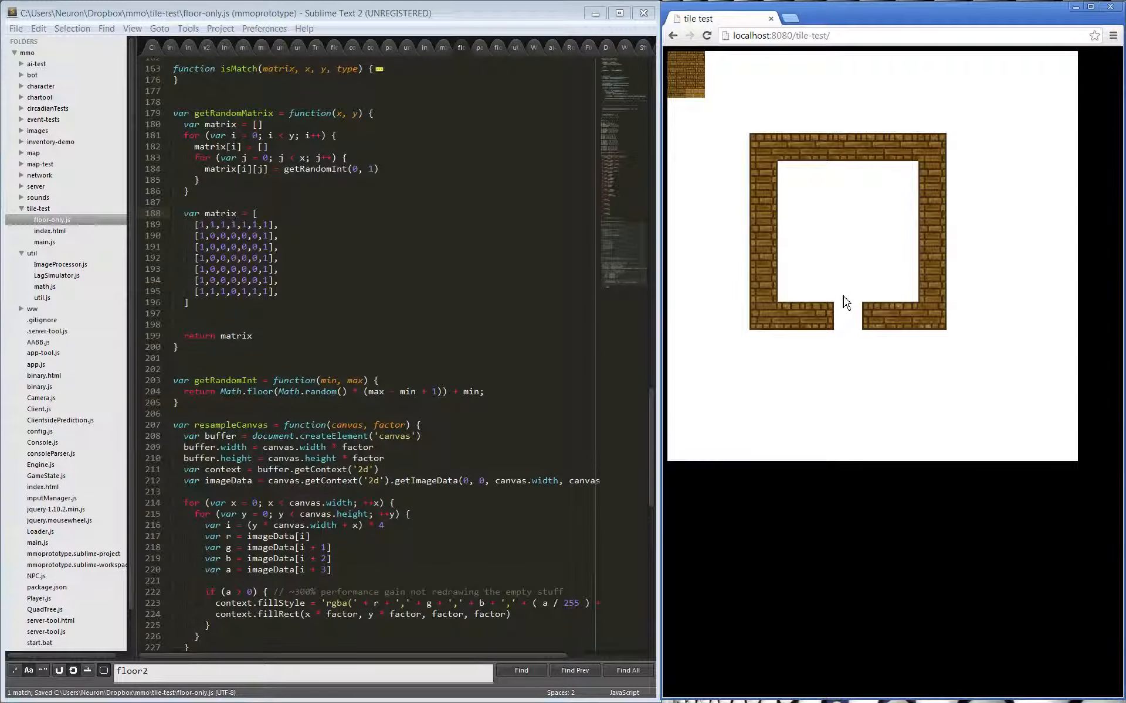
click(301, 265)
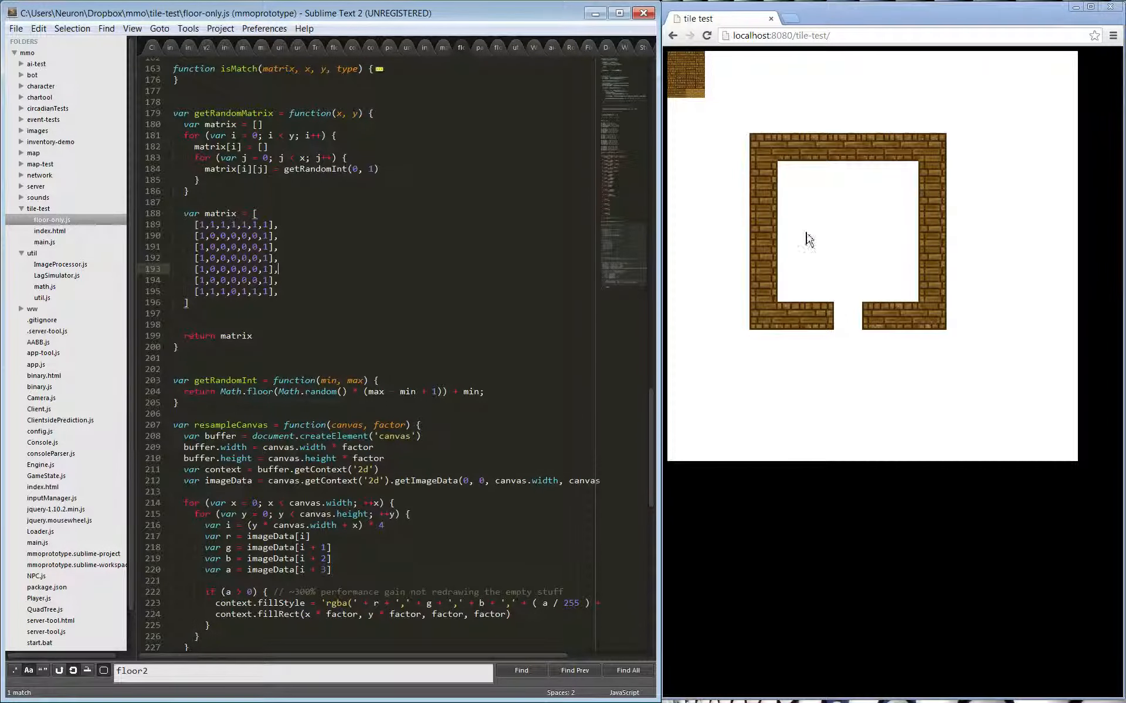
click(289, 237)
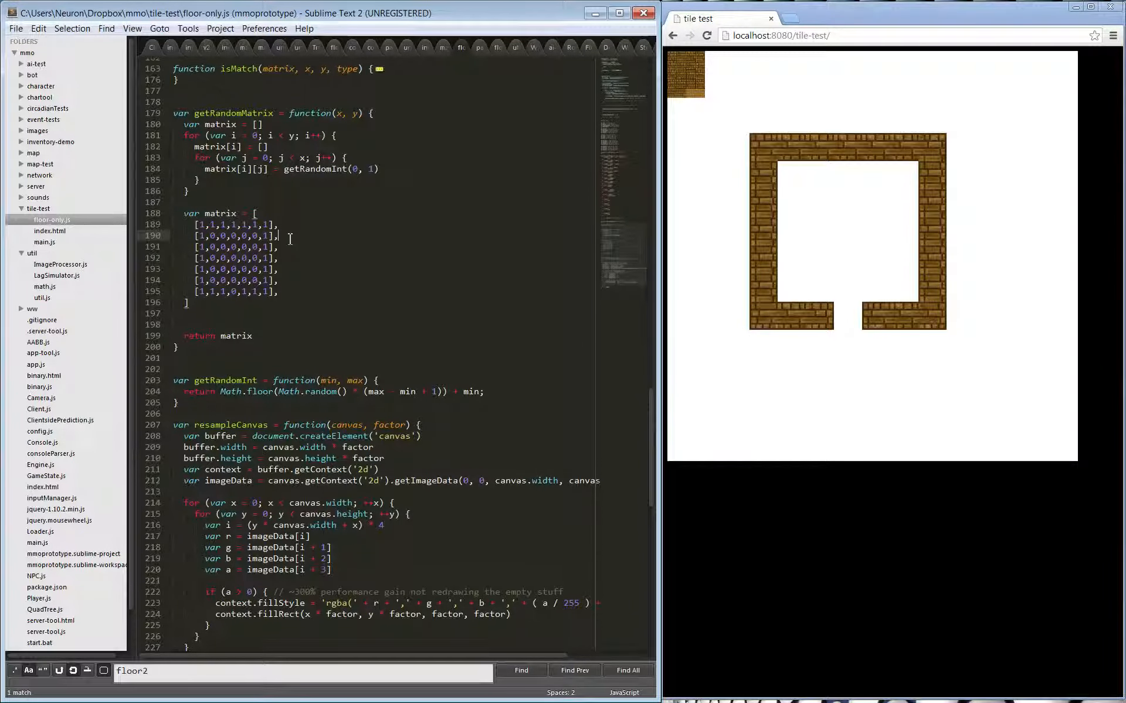
key(ctrl+Tab)
key(ctrl+Tab)
drag(228, 301, 155, 227)
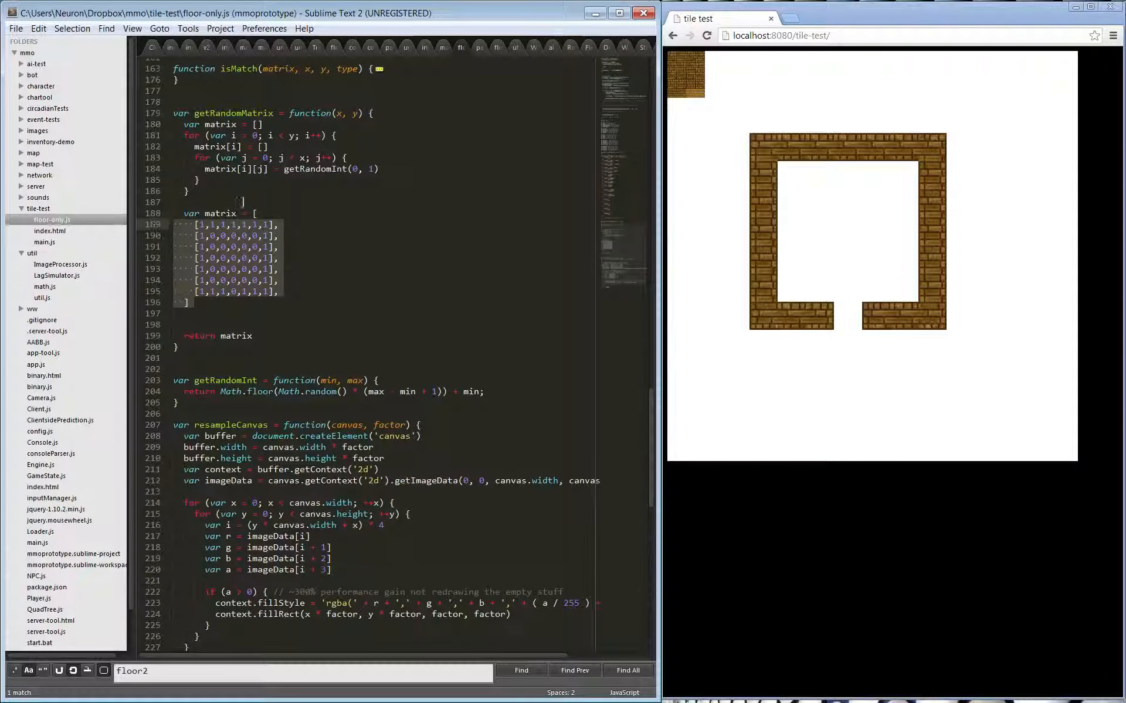
click(228, 326)
Rename the fixed array to matrix2, set matrix[i][j] to 1 with getRandomInt(0, 1) commented out, and reload the saved test.
click(237, 217)
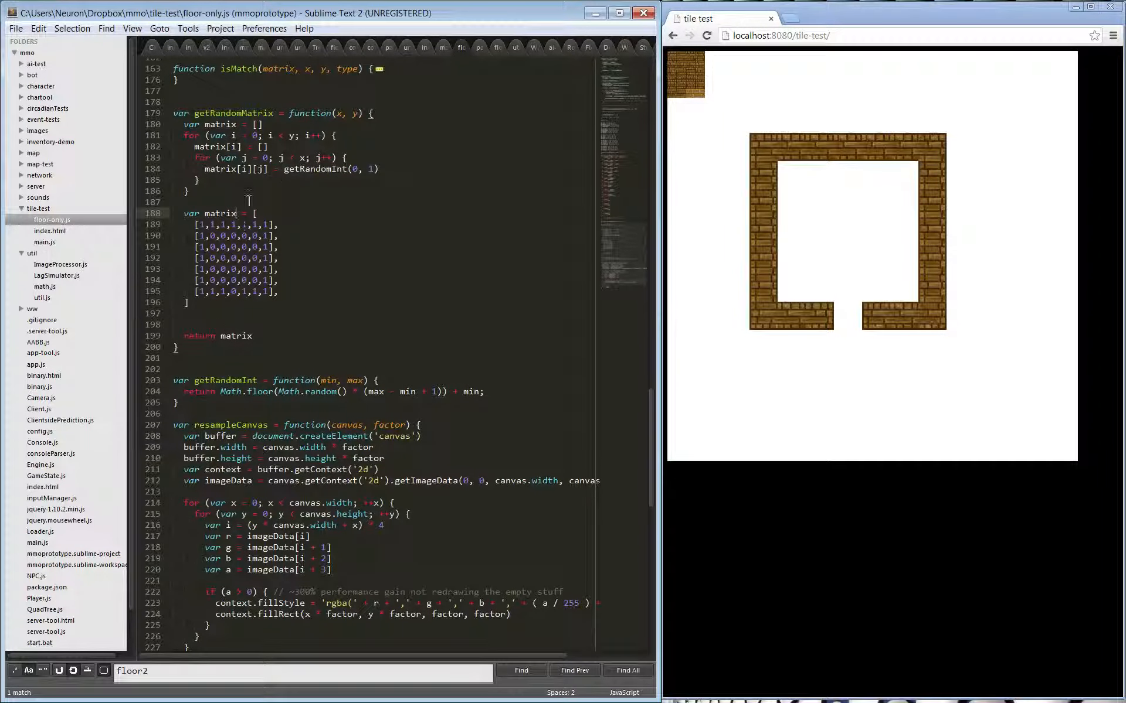
text(2)
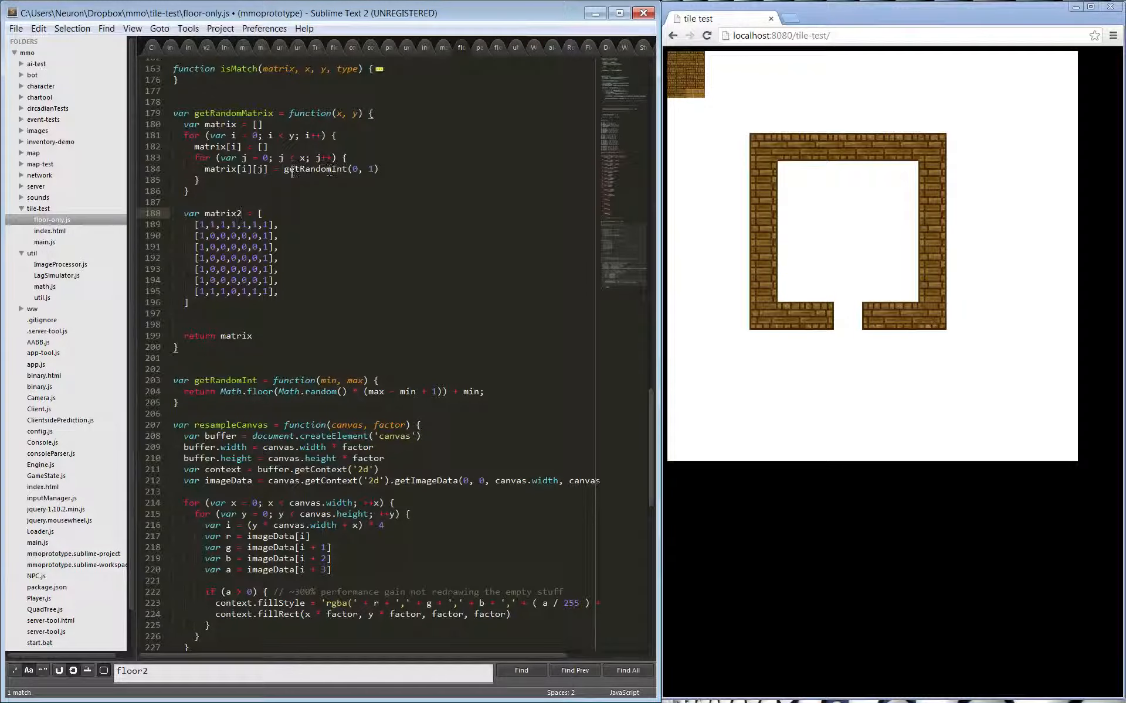
click(284, 170)
text(1//)
key(ctrl+s)
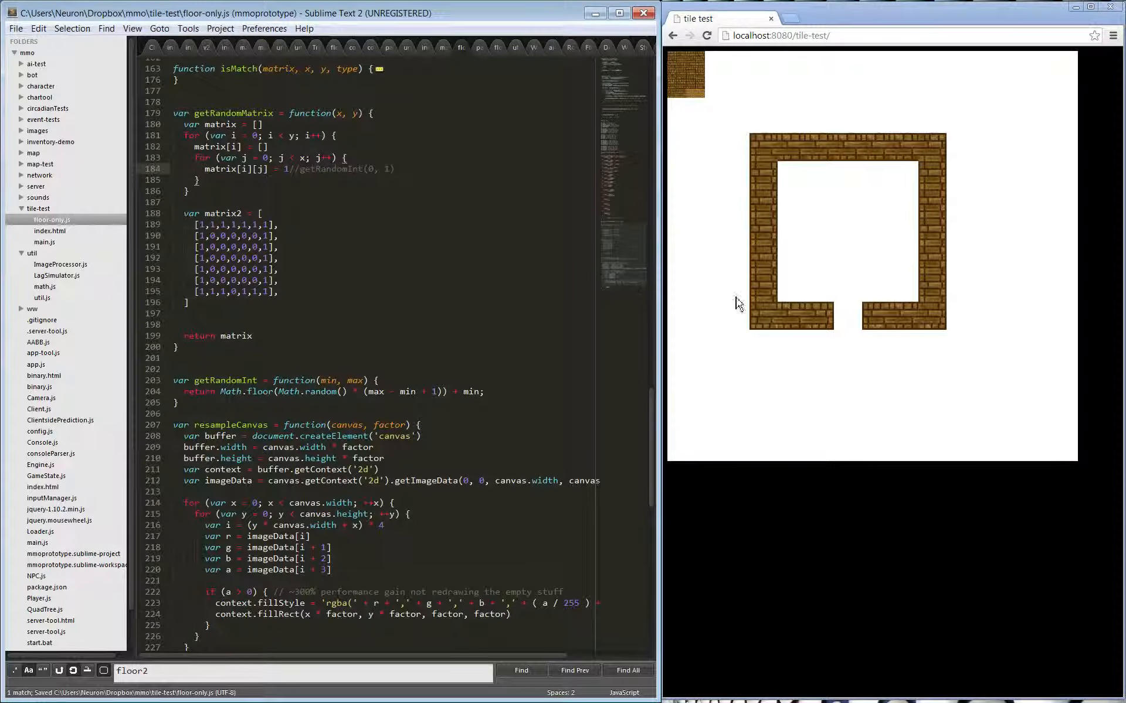
click(819, 328)
key(F5)
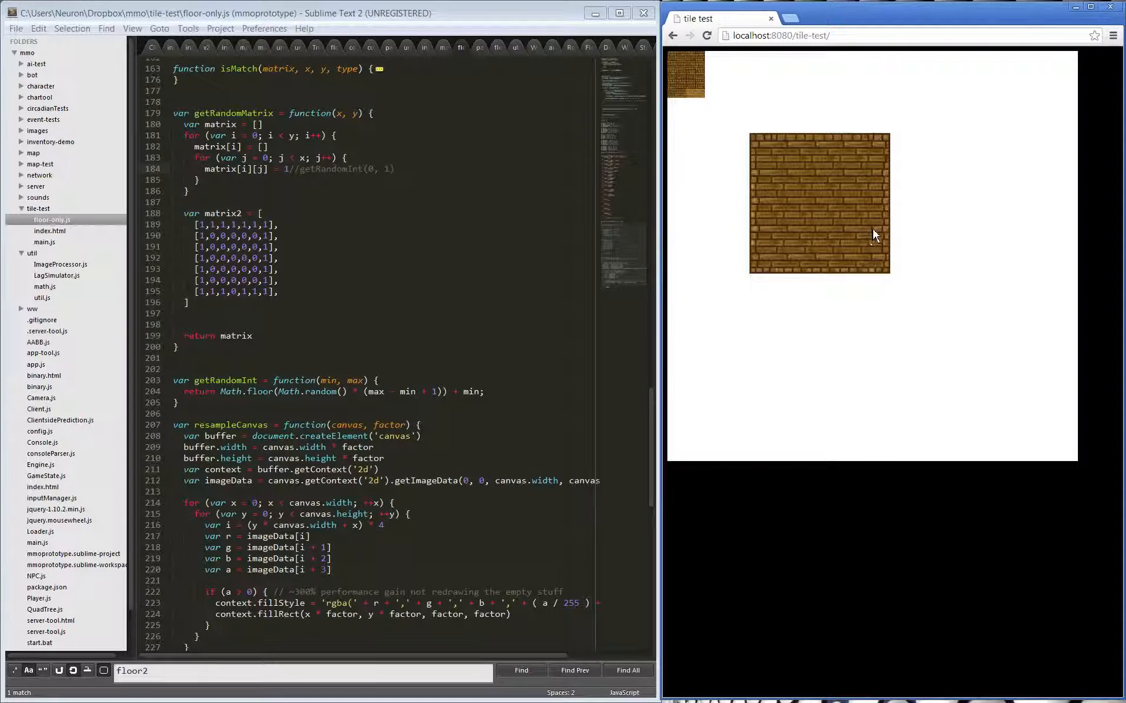
Point the script source in index.html to /tile-test/main.js, save the file and reload the tile test page.
click(321, 200)
scroll(321, 198, up, 3)
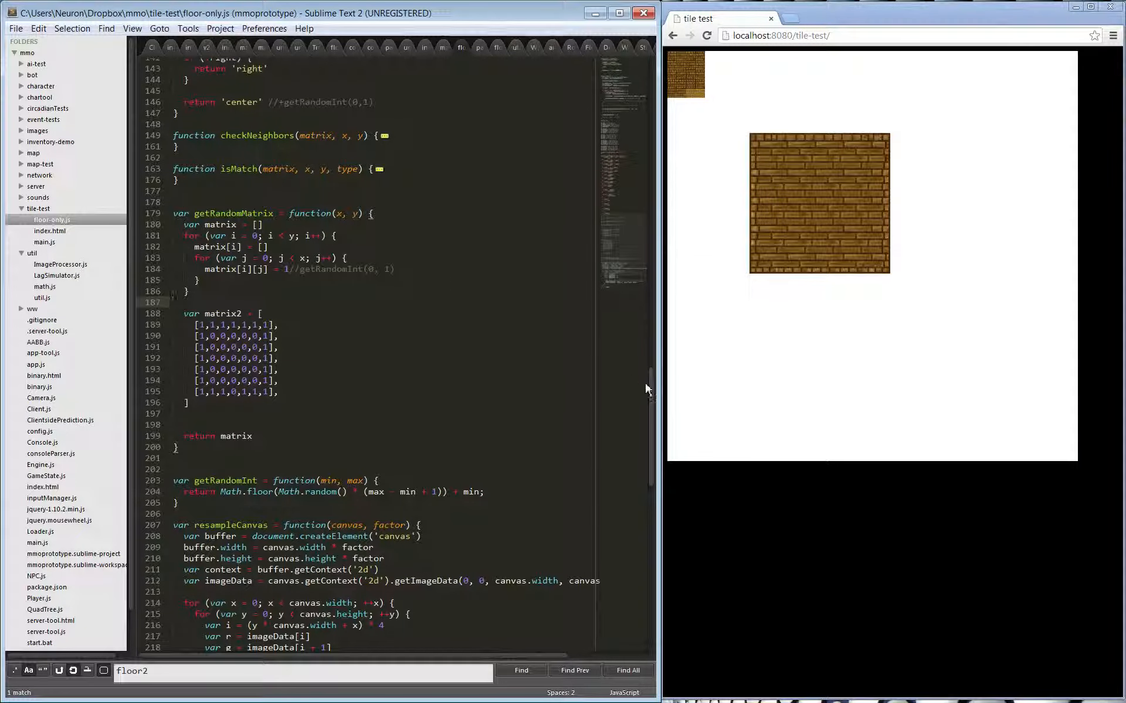
click(45, 242)
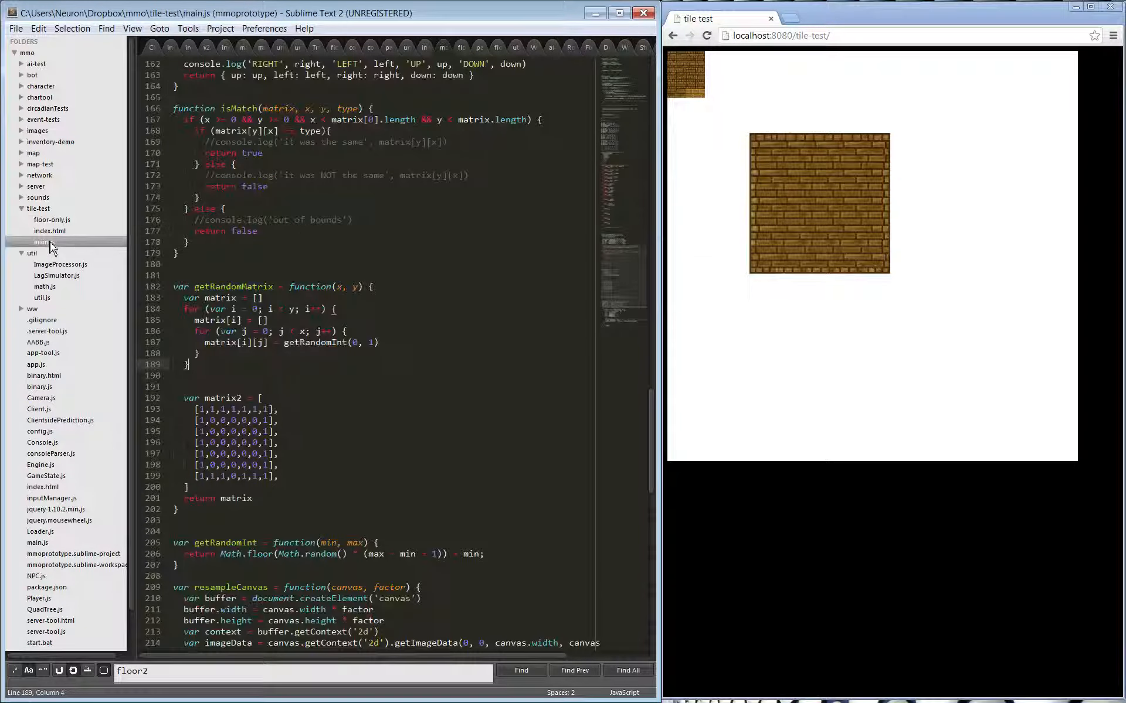
scroll(346, 355, up, 2)
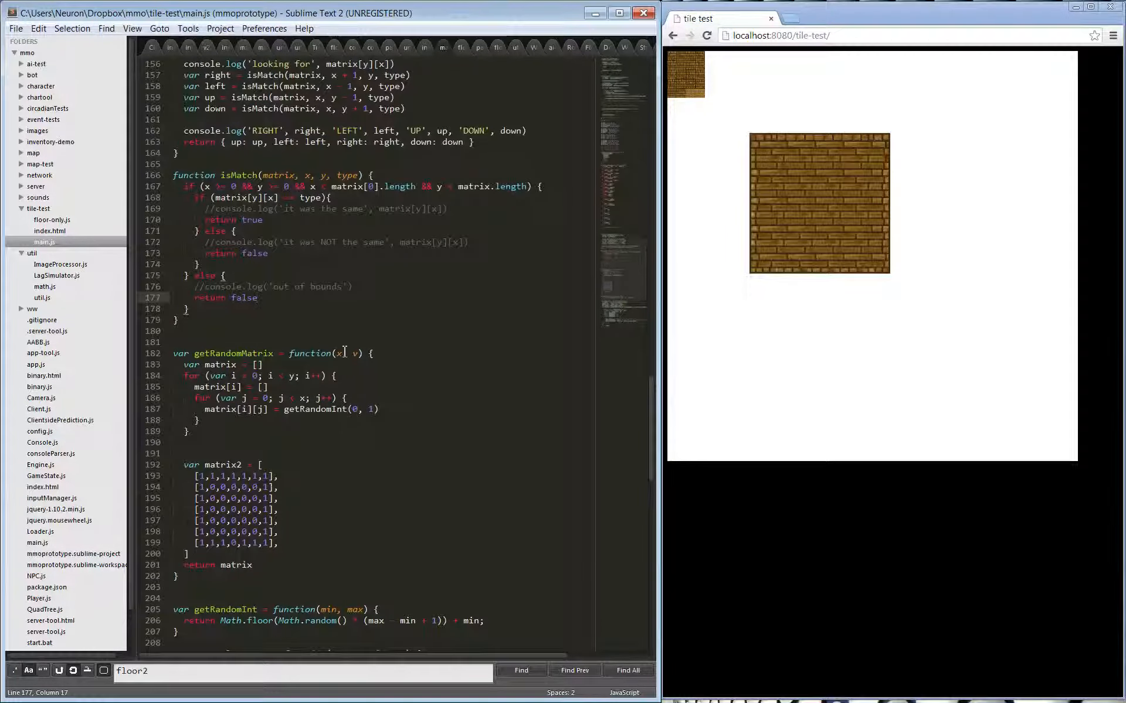
click(50, 231)
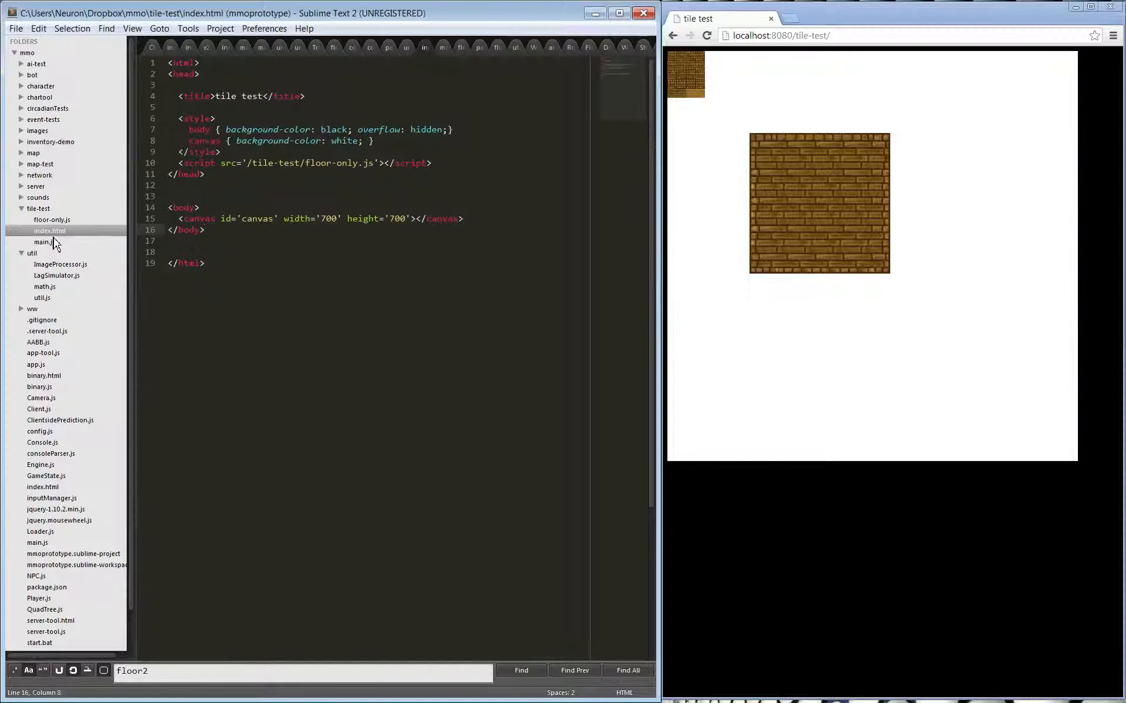
click(53, 242)
click(51, 232)
drag(357, 164, 305, 165)
text(main)
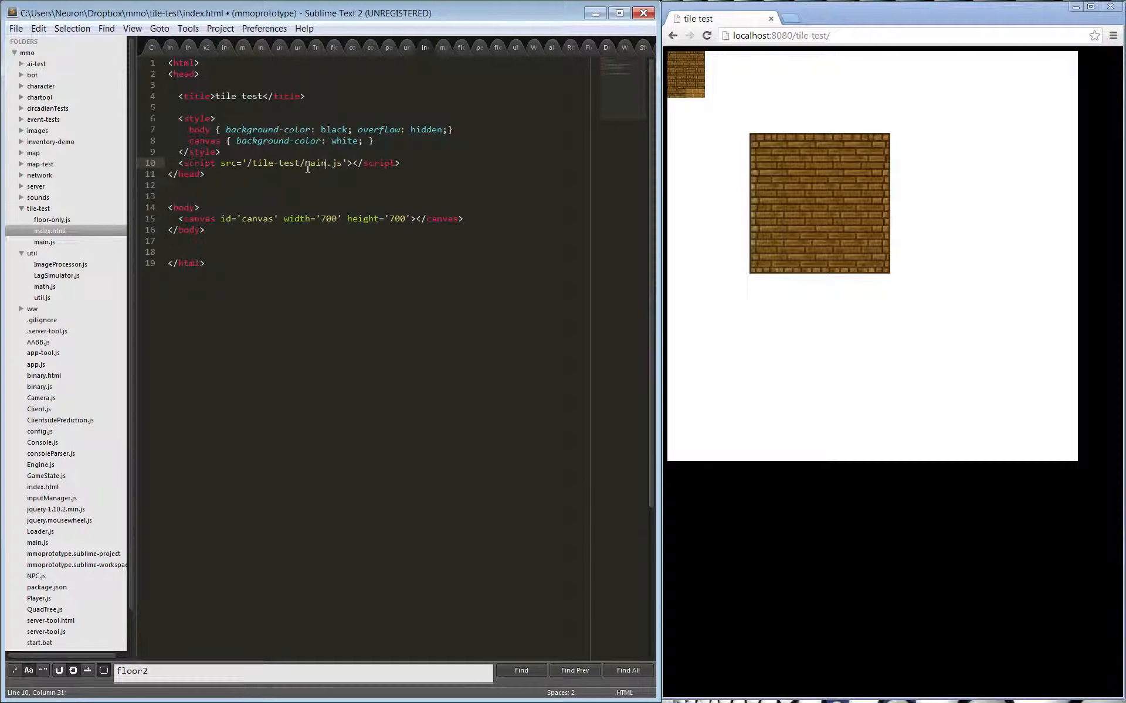
key(ctrl+s)
click(809, 281)
key(F5)
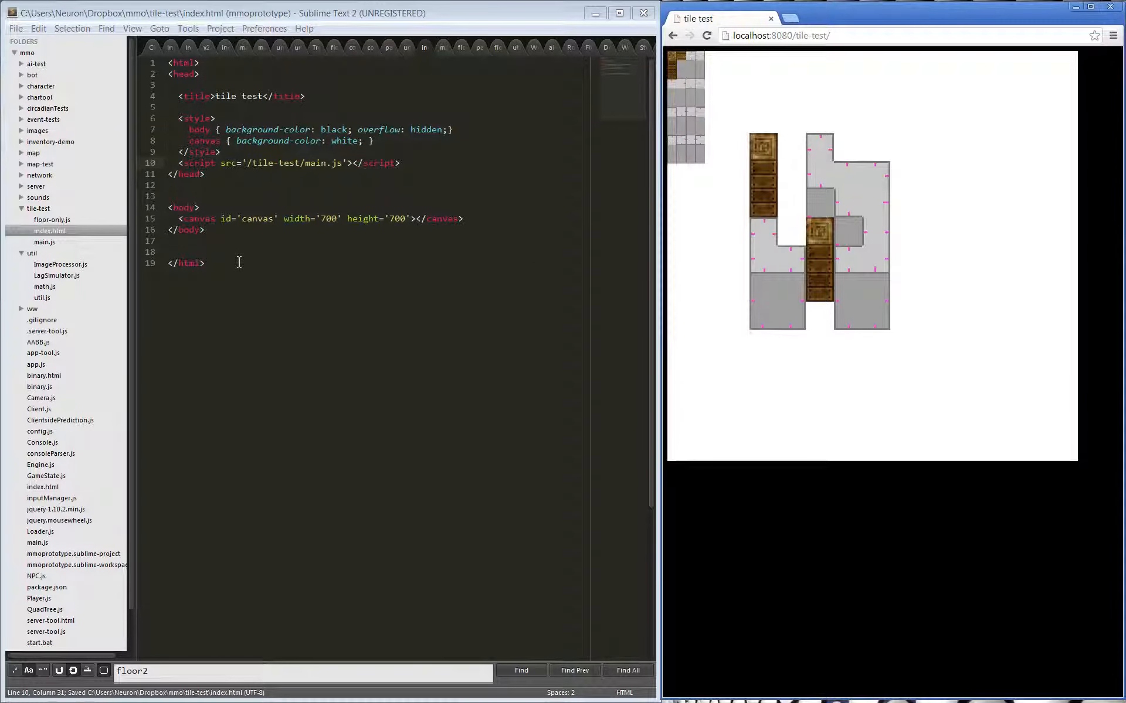
Open getRandomMatrix in main.js and reload the tile test page to examine other random wall layouts.
click(50, 242)
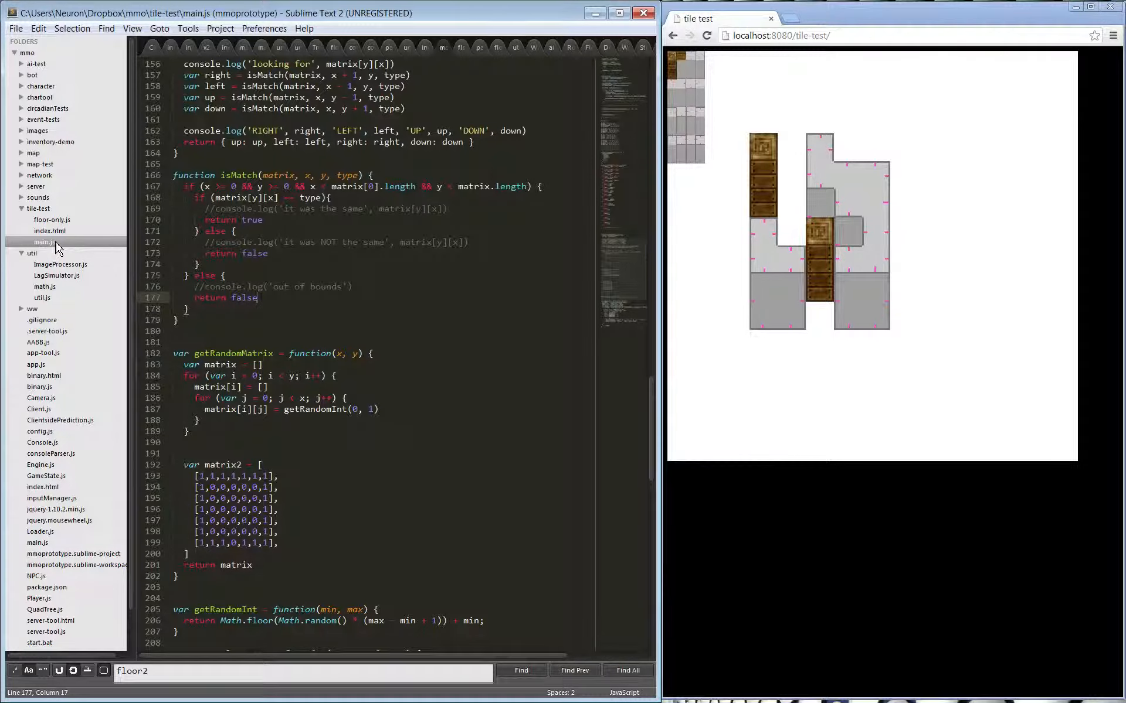
click(847, 332)
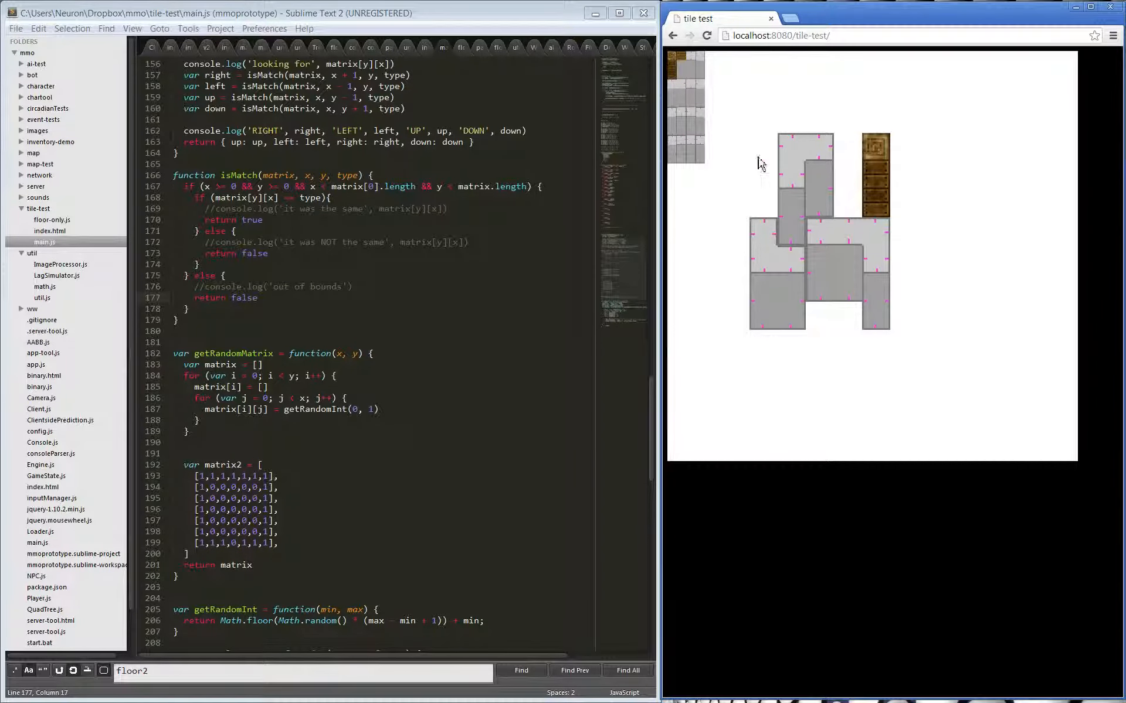
click(493, 331)
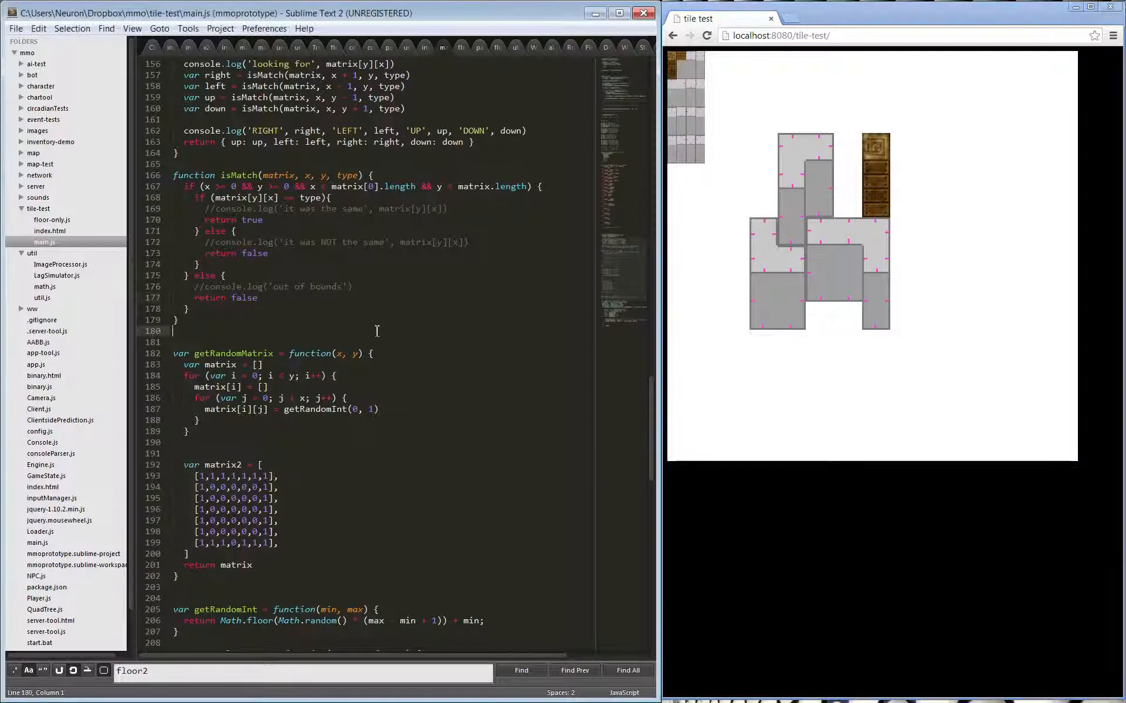
click(397, 382)
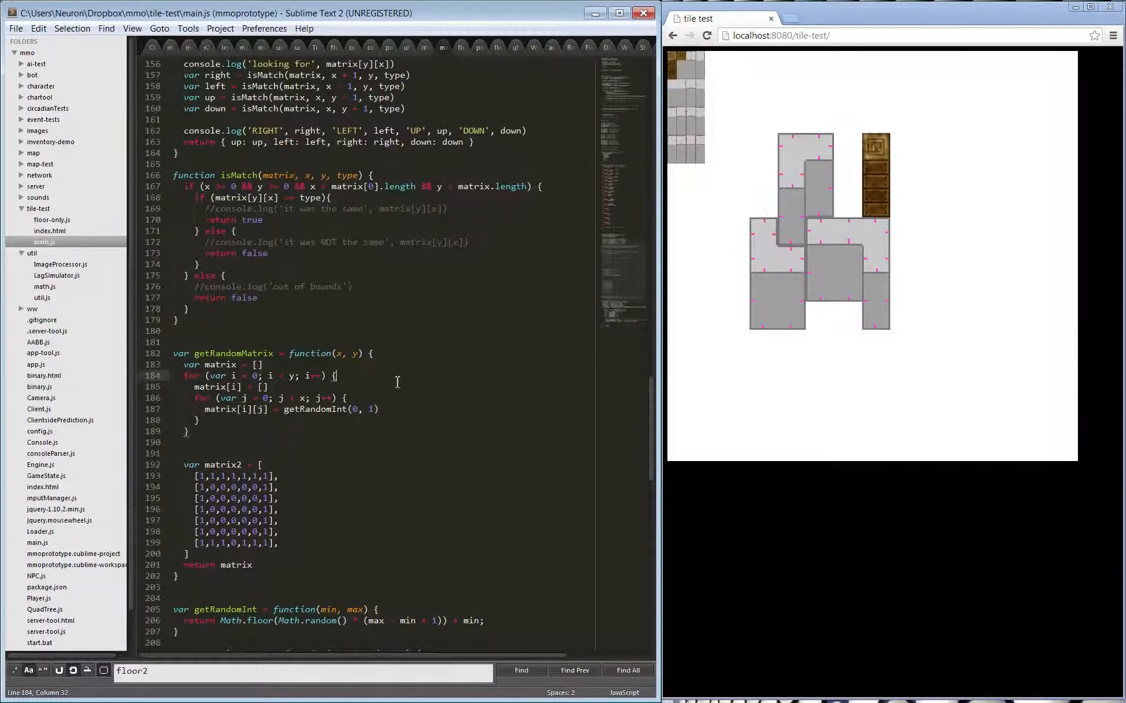
scroll(396, 384, down, 3)
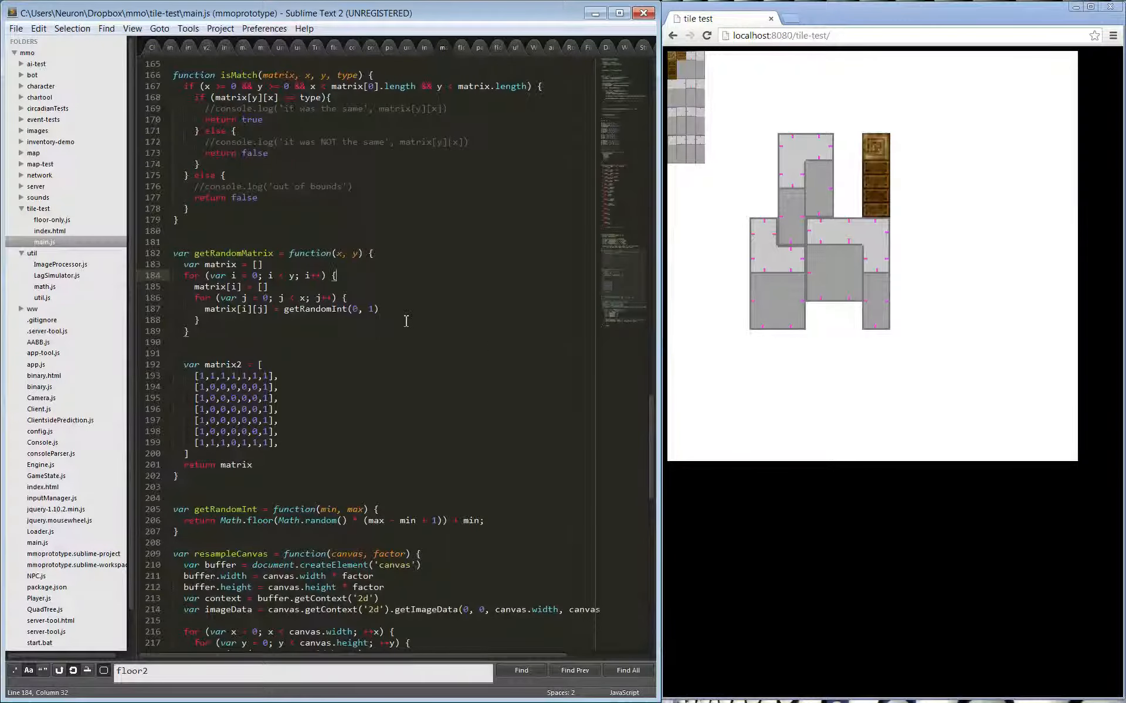
click(833, 380)
key(F5)
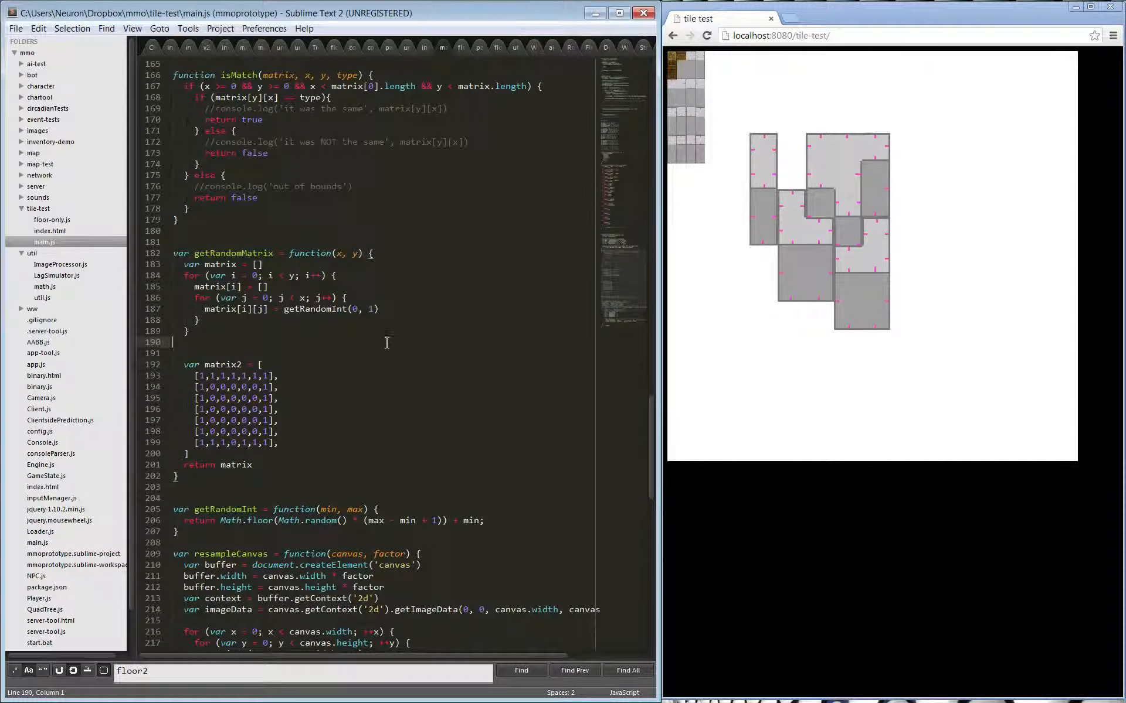
Rename matrix2 to matrix in main.js so the fixed room layout is used, save and reload the test page.
click(241, 365)
key(BackSpace)
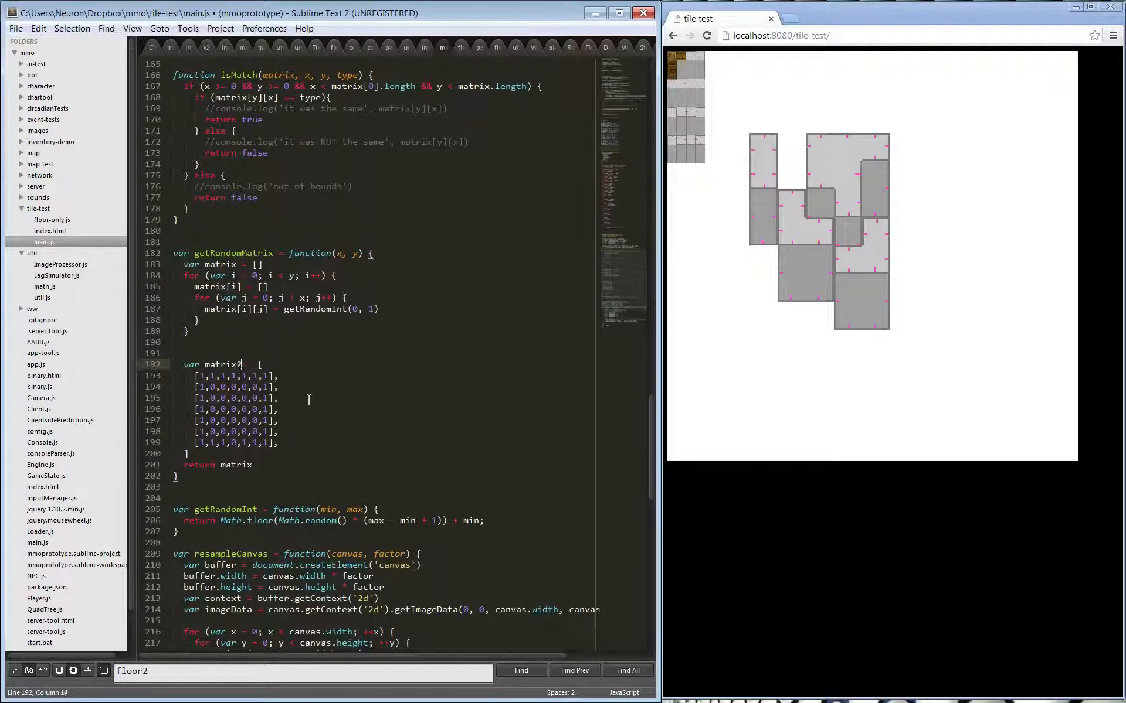
key(ctrl+s)
click(893, 384)
key(F5)
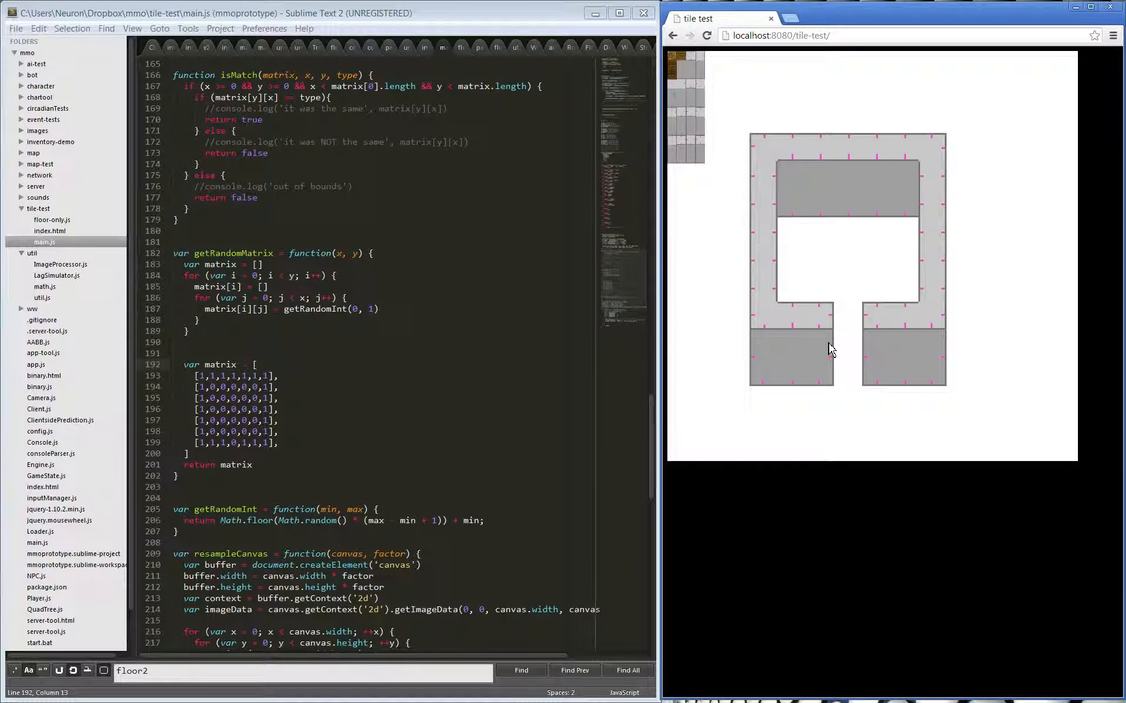
Switch to the untitled 64x192 wall tileset in GIMP and examine its wooden and grey placeholder tiles.
click(432, 287)
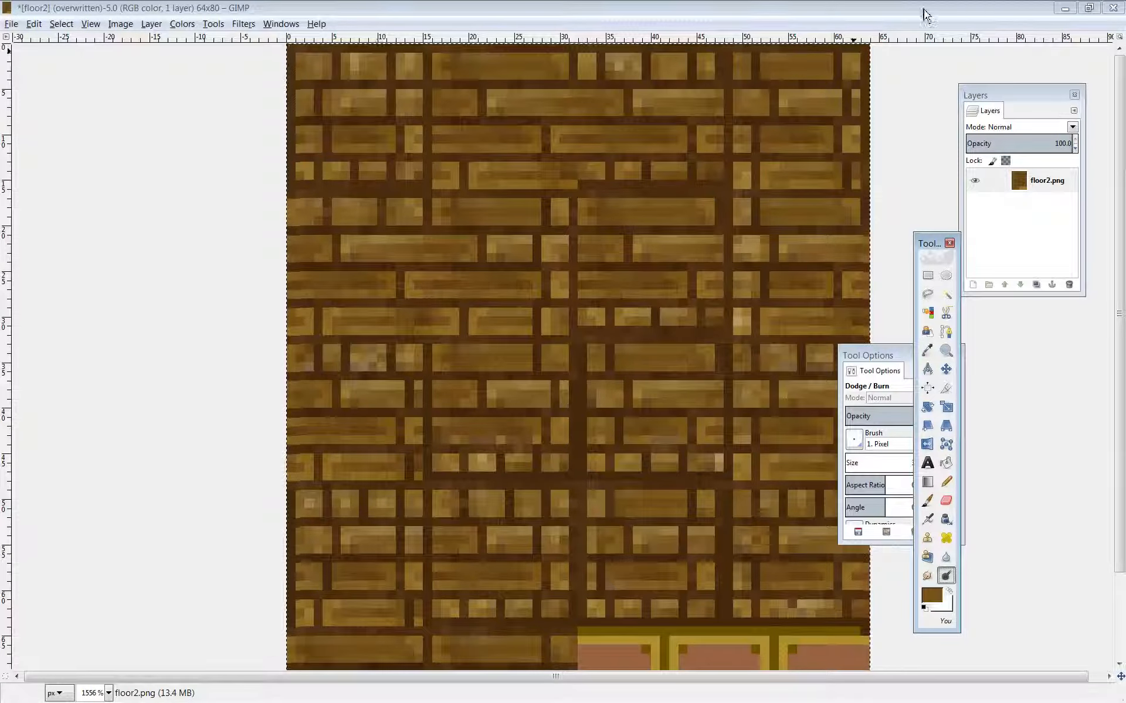
click(1071, 10)
click(1071, 10)
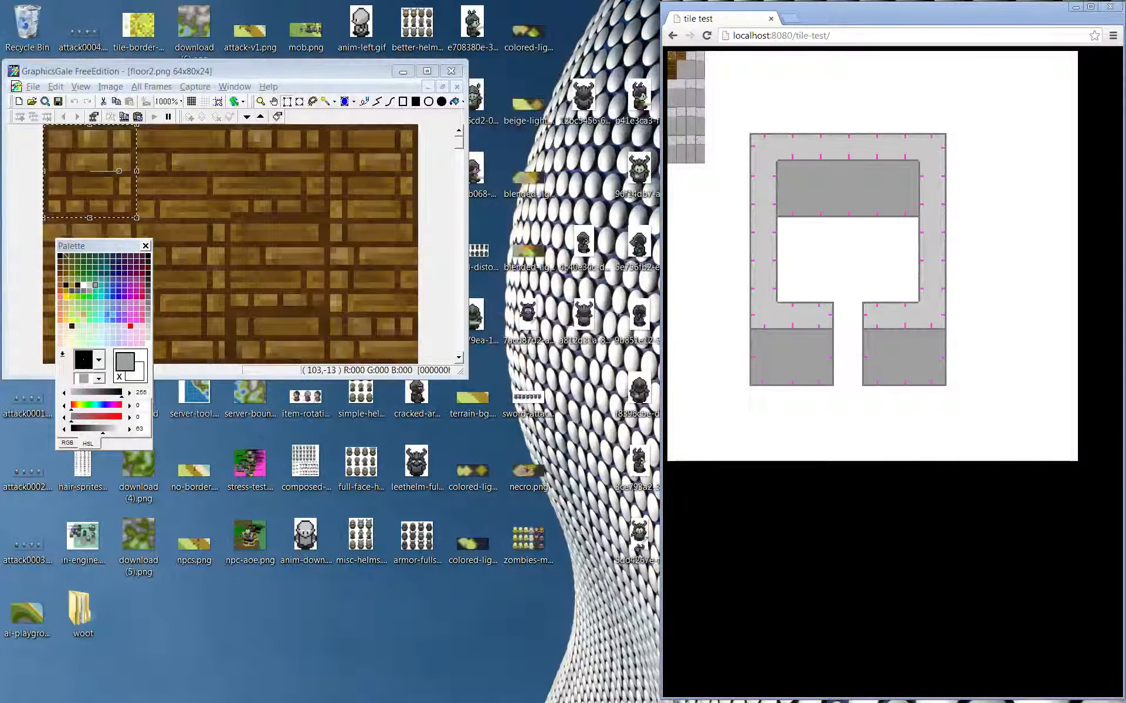
key(alt+Tab)
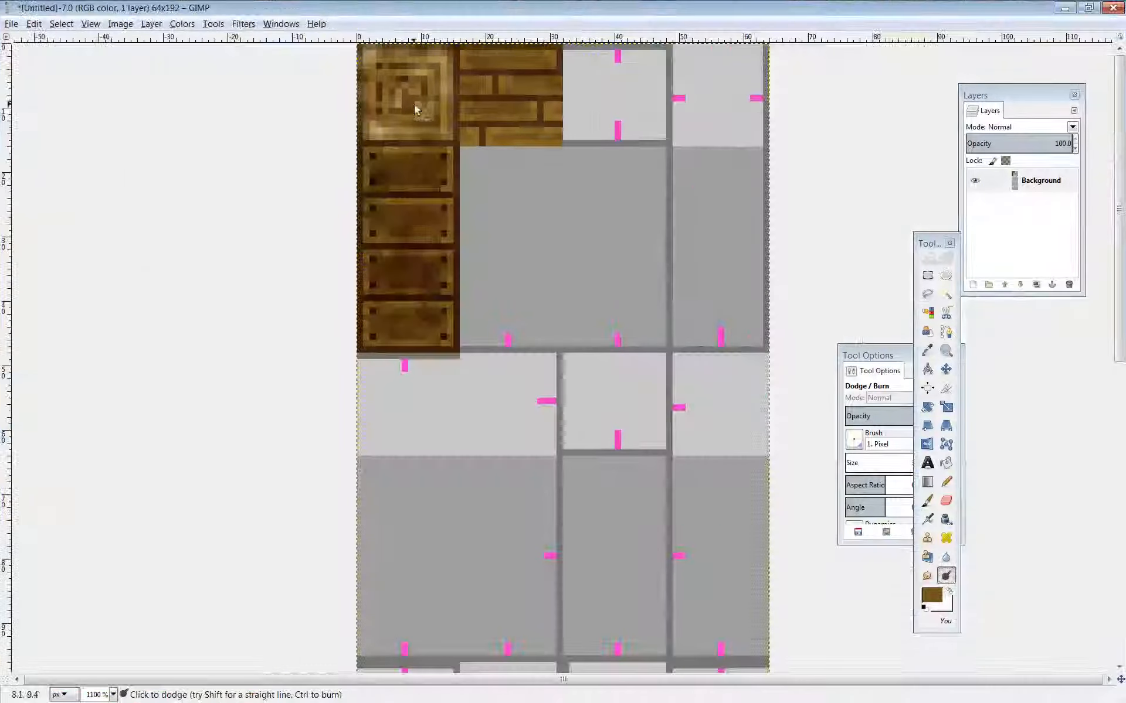
click(387, 100)
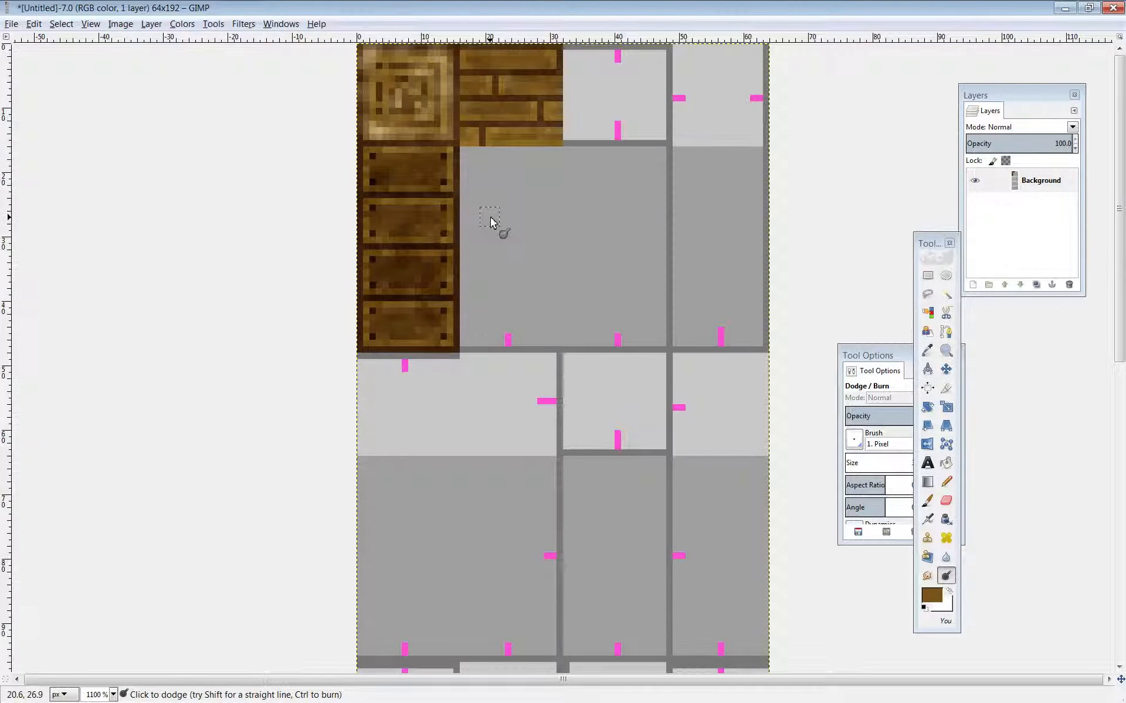
scroll(495, 226, down, 3)
scroll(494, 201, up, 3)
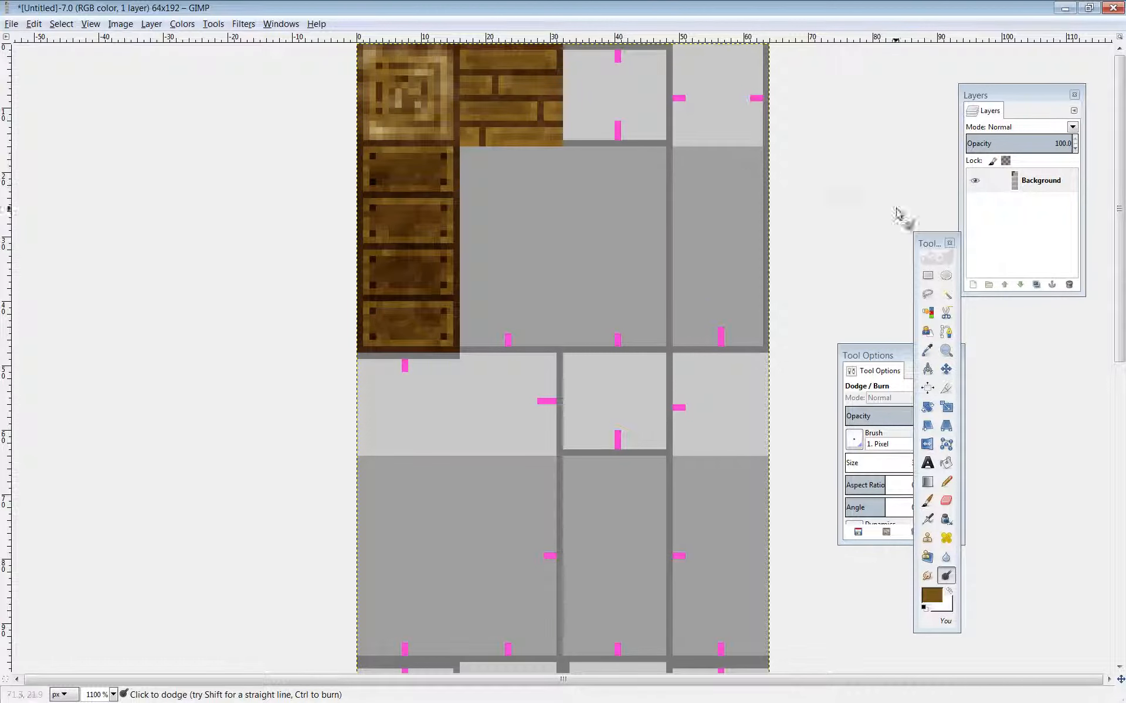
Select the 16x48 px wooden column at the tileset's upper-left corner and paste a copy as a floating selection.
click(927, 275)
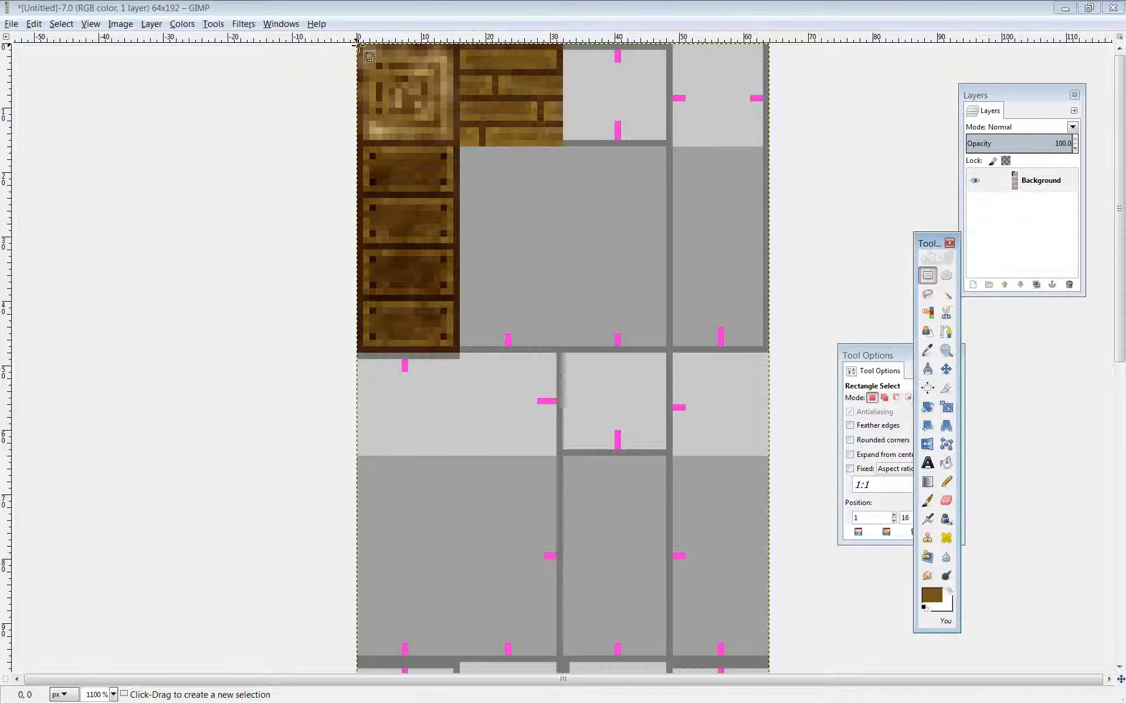
drag(358, 46, 462, 357)
key(ctrl+c)
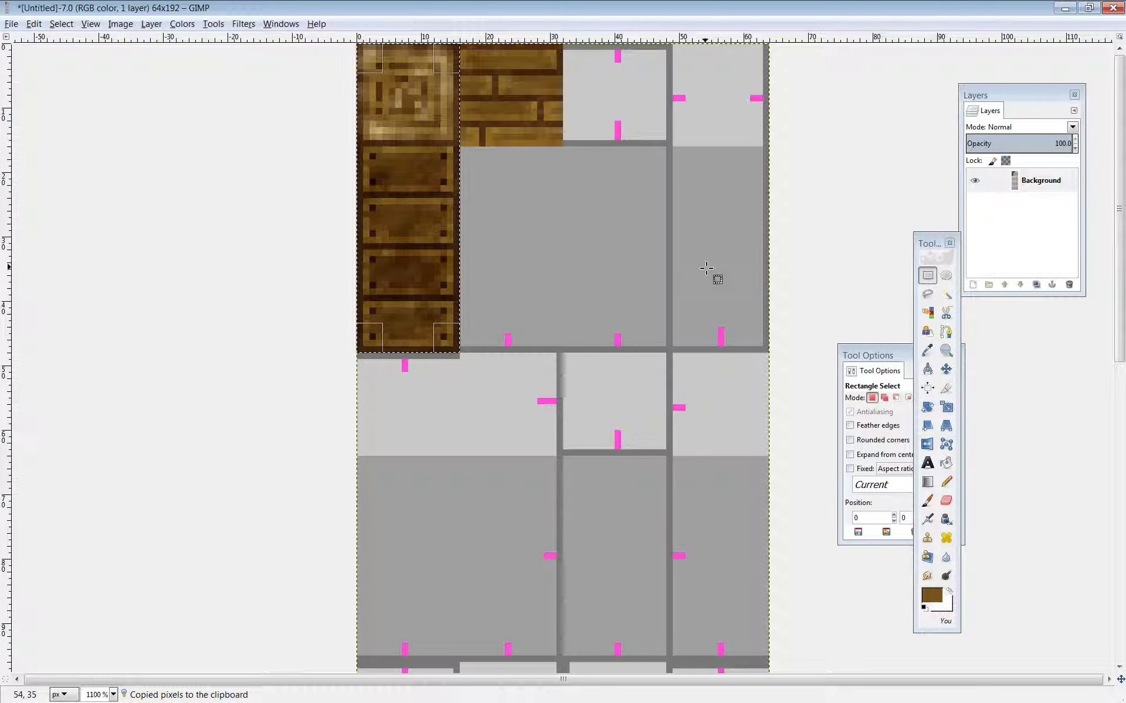
key(ctrl+v)
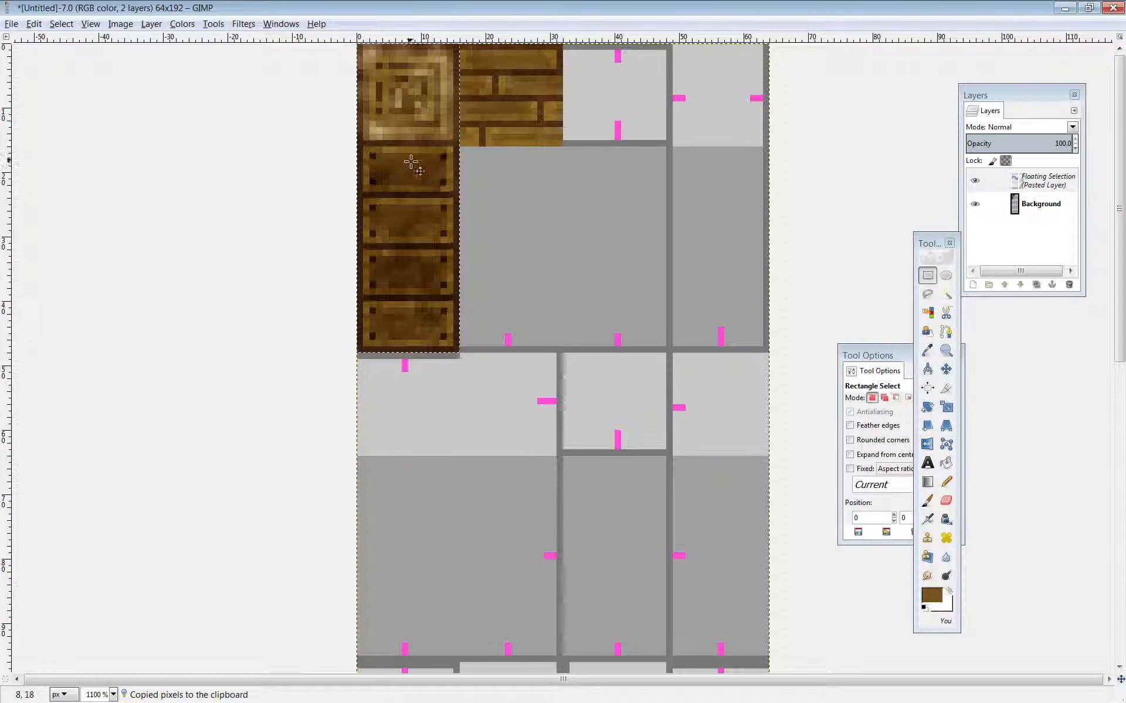
Shift the pasted wooden column horizontally between the third and fourth tile columns to try its placement over the grey placeholders.
key(Right)
key(Right)
key(Right)
key(Right)
key(Right)
key(Right)
key(Right)
key(Right)
key(Right)
key(Right)
key(Right)
key(Right)
key(Right)
key(Right)
key(Right)
key(Right)
key(Right)
key(Right)
key(Right)
key(Right)
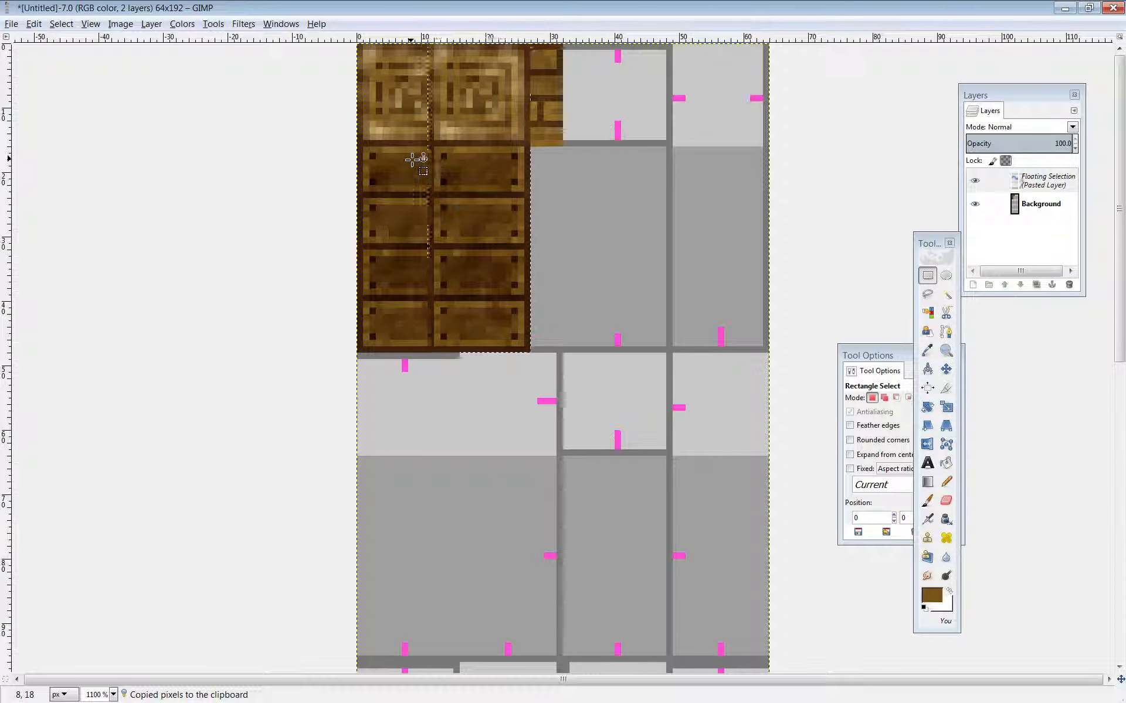
key(Left)
key(Left)
key(Left)
key(Left)
key(Left)
key(Left)
key(Left)
key(Left)
key(Left)
key(Left)
key(Left)
key(Left)
key(Left)
key(Left)
key(Left)
key(Left)
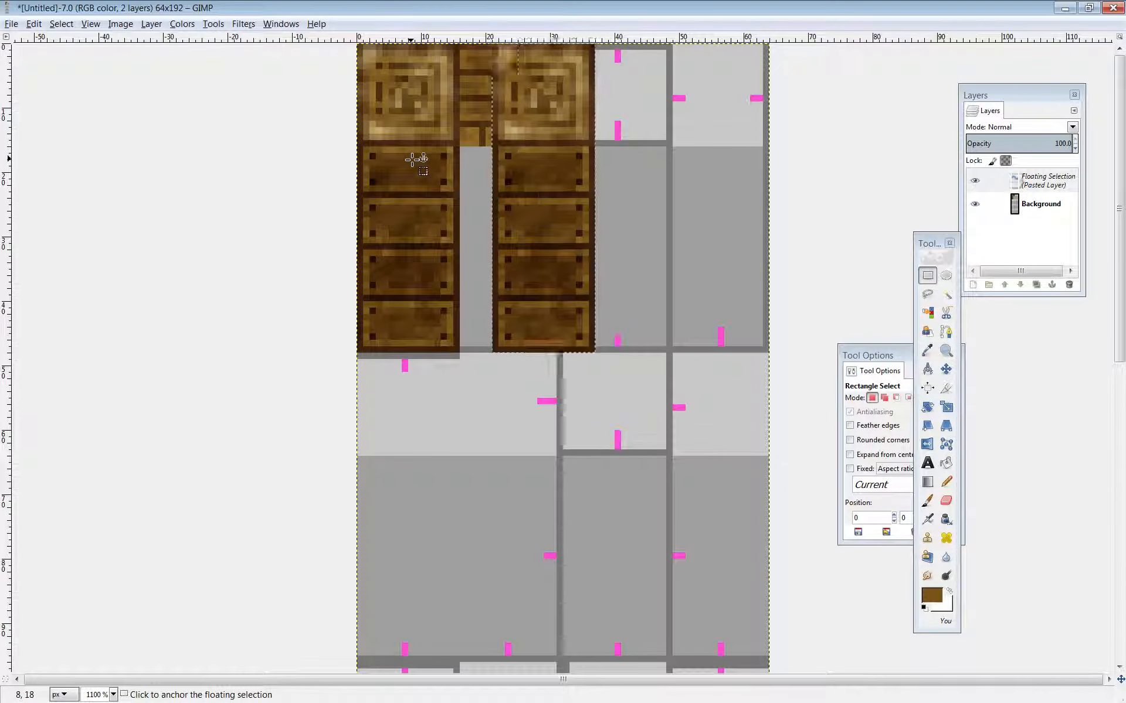
key(Right)
key(Right)
key(Right)
key(Right)
key(Right)
key(Right)
key(Right)
key(Right)
key(Right)
key(Right)
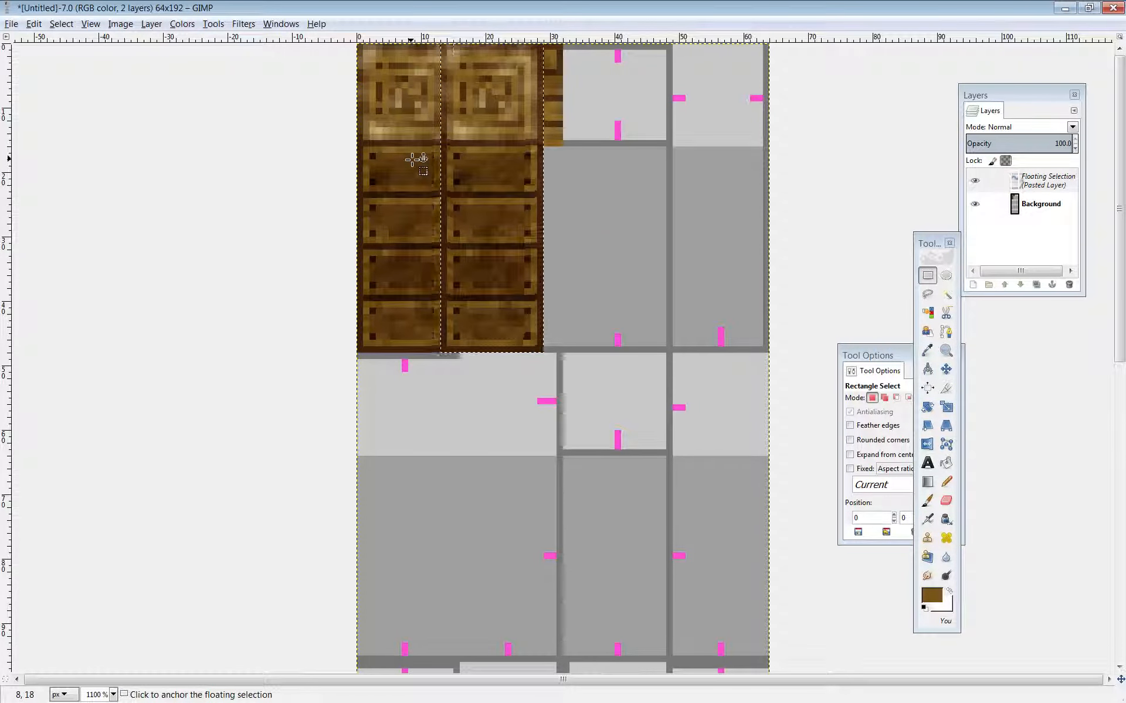
key(Right)
key(Right)
key(Right)
key(Right)
key(Right)
key(Right)
key(Right)
key(Right)
key(Right)
key(Right)
key(Right)
key(Right)
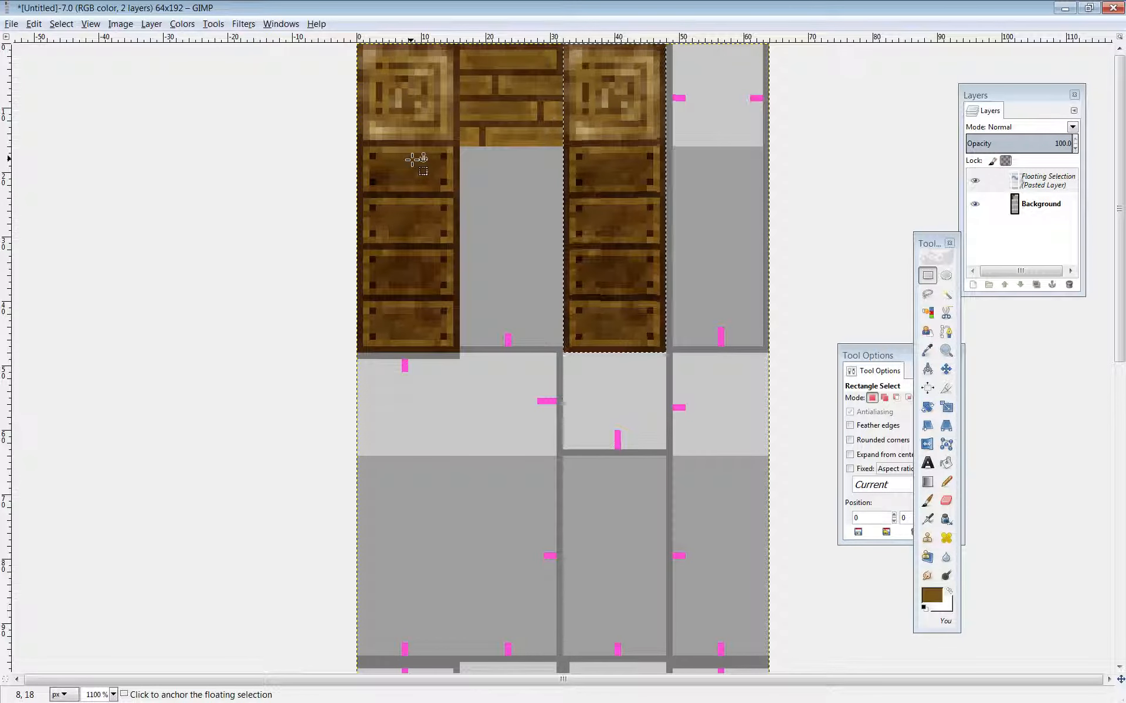
key(Right)
key(Right)
key(Right)
key(Right)
key(Right)
key(Right)
key(Right)
key(Right)
key(Right)
key(Right)
key(Right)
key(Right)
key(Right)
key(Right)
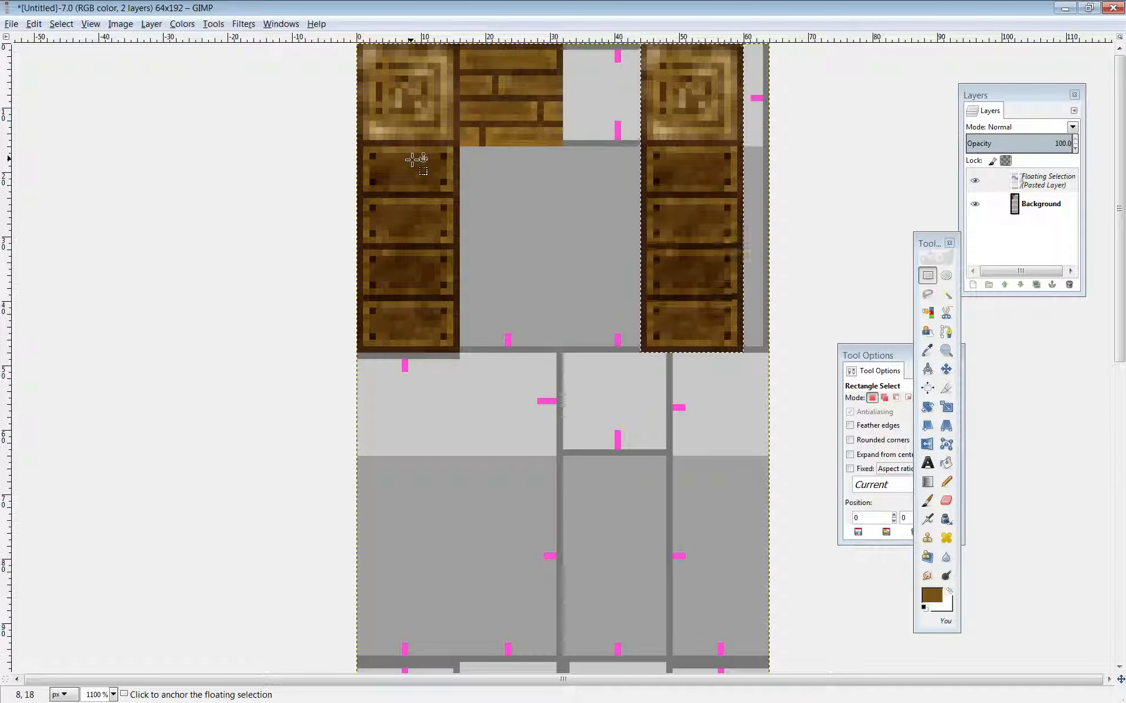
key(Left)
key(Left)
key(Left)
key(Left)
key(Left)
key(Left)
key(Left)
key(Left)
key(Left)
key(Left)
key(Left)
key(Left)
key(Left)
key(Left)
key(Left)
key(Left)
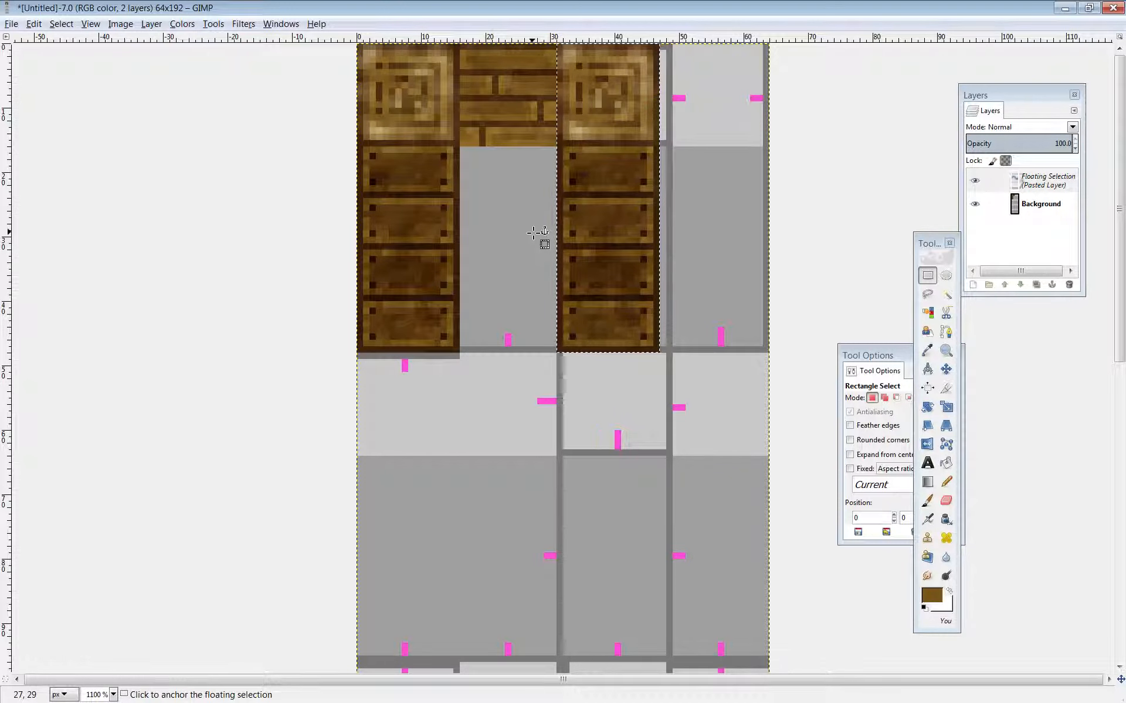
key(Right)
key(Right)
key(Right)
key(Right)
key(Right)
key(Right)
key(Right)
key(Right)
key(Right)
key(Right)
key(Right)
key(Right)
key(Right)
key(Right)
key(Right)
key(Right)
key(Right)
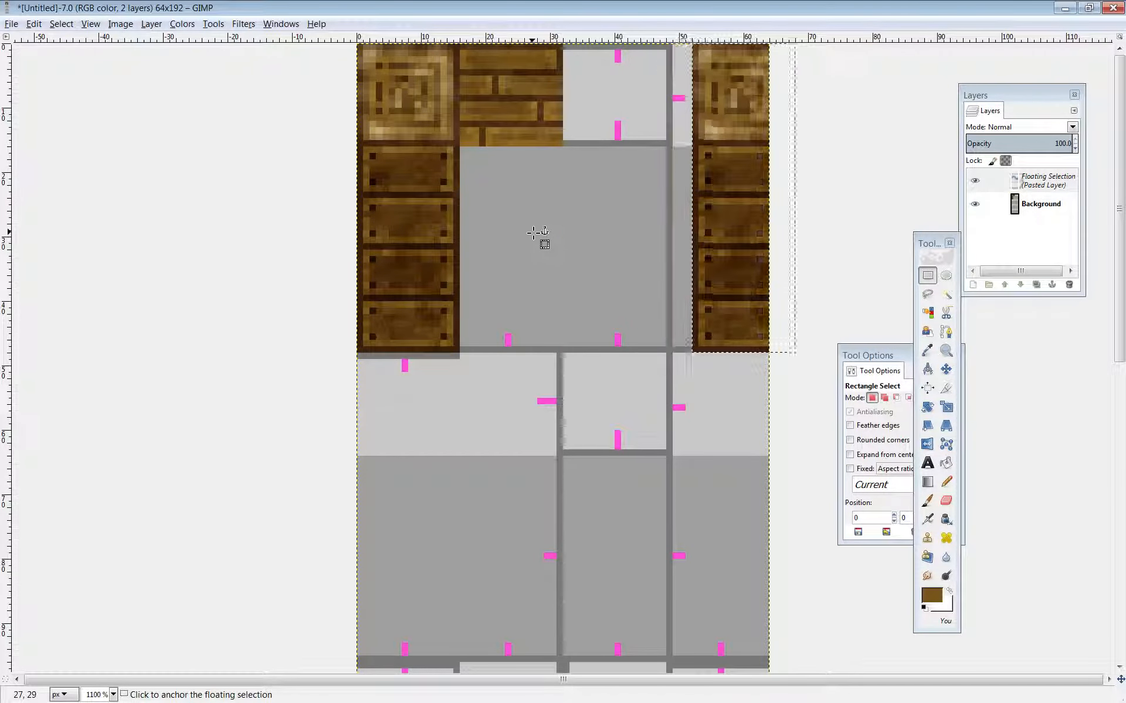
key(Left)
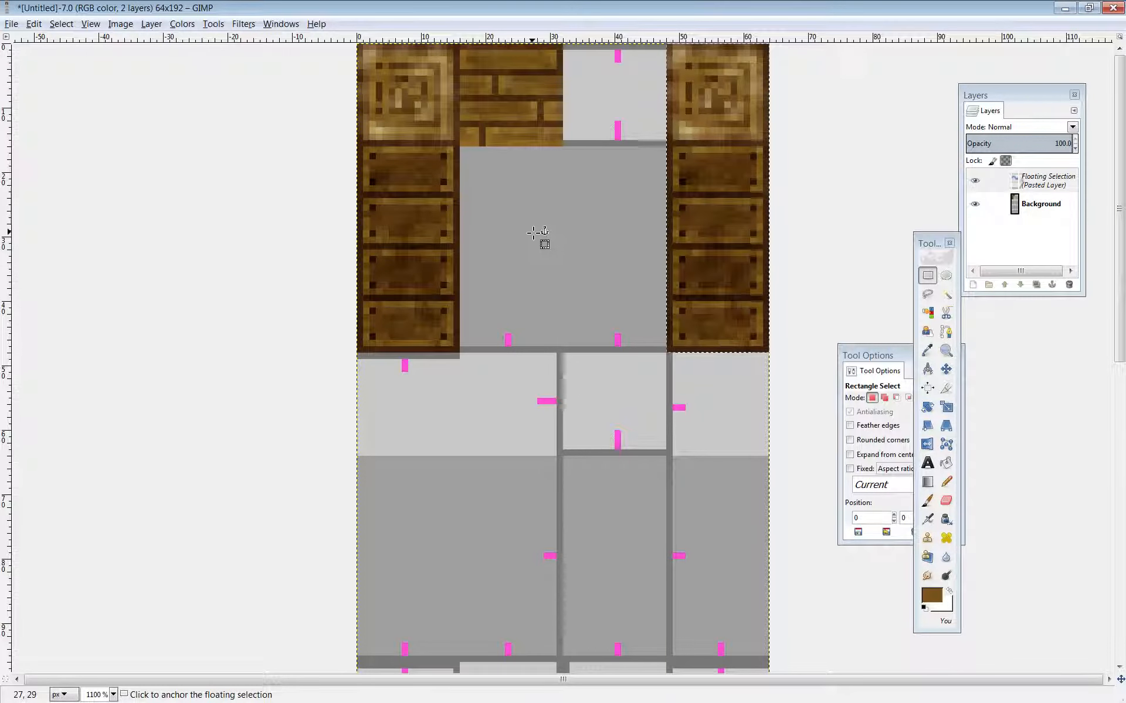
key(Left)
key(Left)
key(Left)
key(Left)
key(Left)
key(Left)
key(Left)
key(Left)
key(Left)
key(Left)
key(Left)
key(Left)
key(Left)
key(Left)
key(Left)
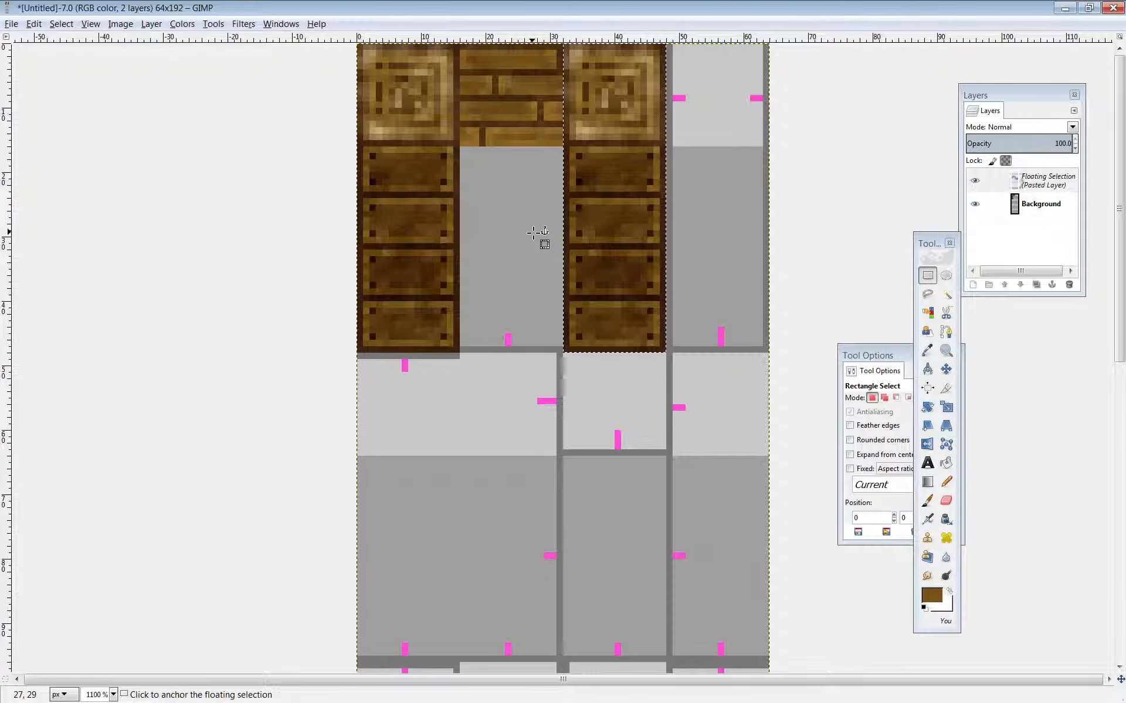
key(Right)
key(Right)
key(Right)
key(Right)
key(Right)
key(Right)
key(Right)
key(Right)
key(Right)
key(Right)
key(Right)
key(Right)
key(Right)
key(Right)
key(Right)
key(Right)
key(Right)
key(Right)
key(Right)
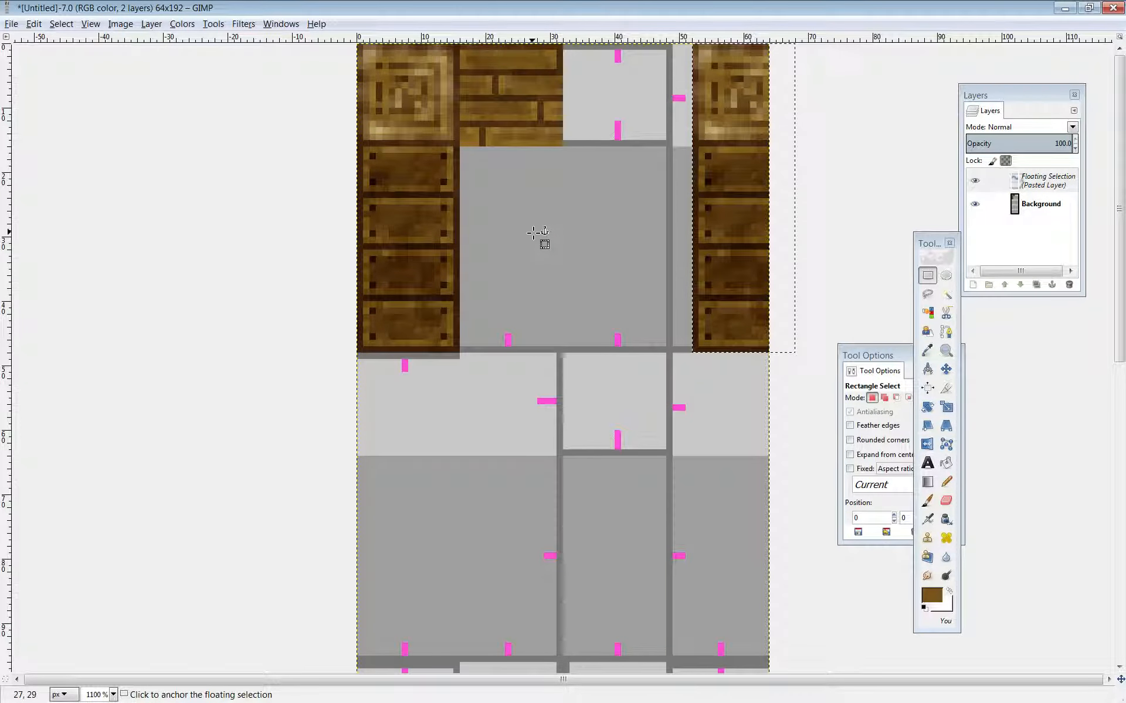
key(Left)
key(Left)
key(Left)
key(Left)
key(Left)
key(Left)
key(Left)
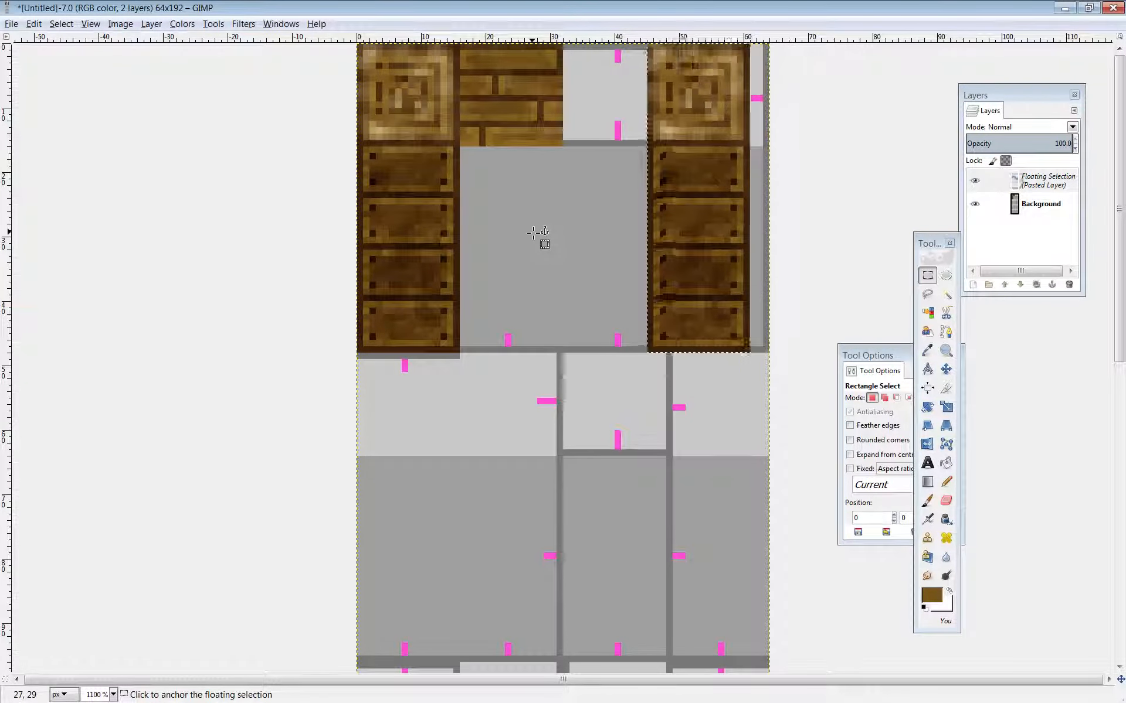
Align the pasted wooden column with the third tile column, its left edge at x = 32 px, and anchor it.
key(Left)
key(Left)
key(Left)
key(Left)
key(Left)
key(Left)
key(Left)
key(Left)
key(Left)
key(Left)
key(Right)
key(Right)
key(Right)
key(Right)
key(Right)
key(Right)
key(Right)
key(Right)
key(Right)
key(Right)
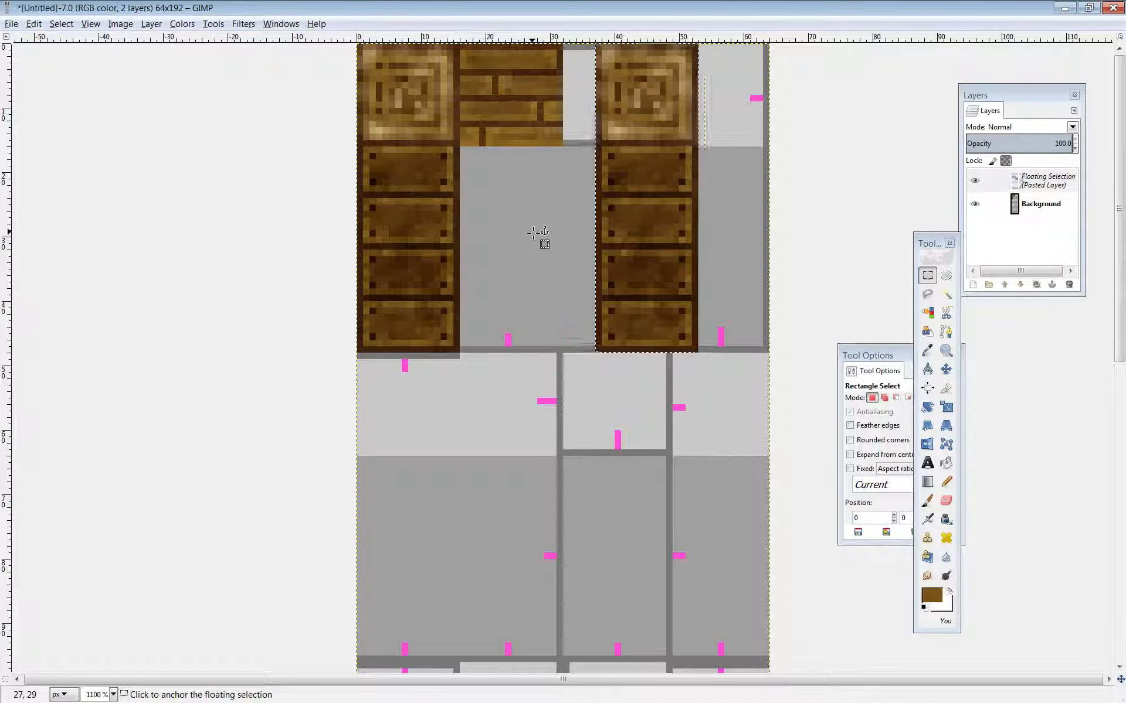
key(Left)
key(Left)
key(Left)
key(Left)
key(Left)
key(Left)
key(Left)
key(Left)
key(Left)
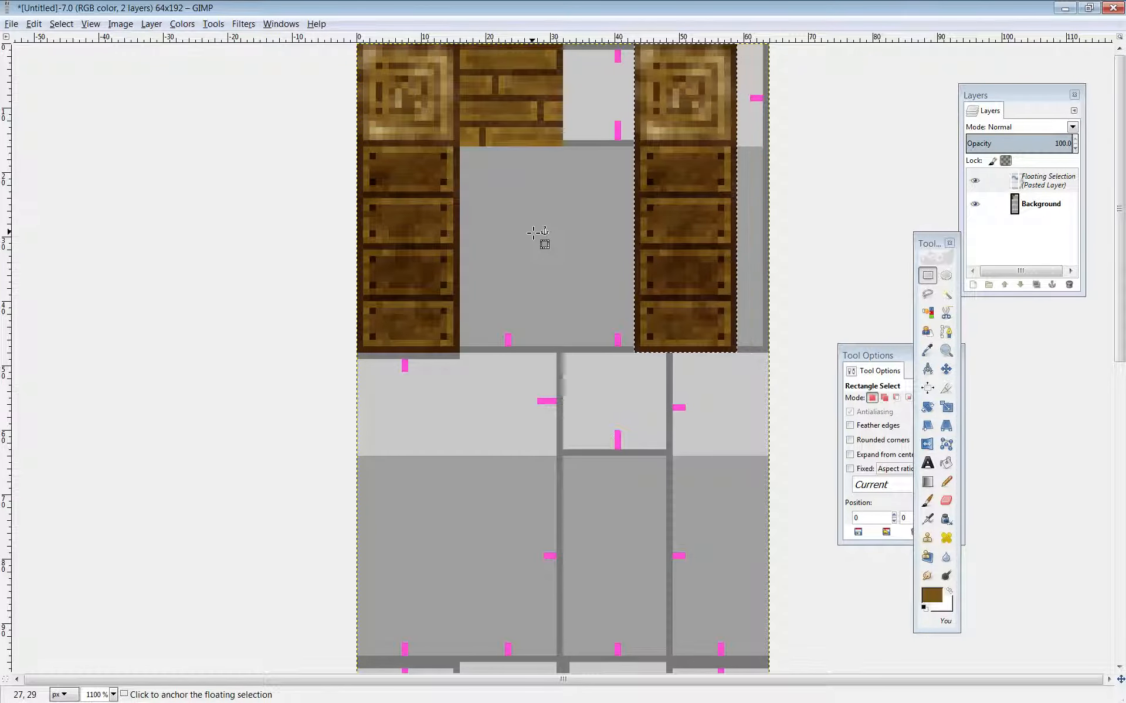
key(Left)
key(Left)
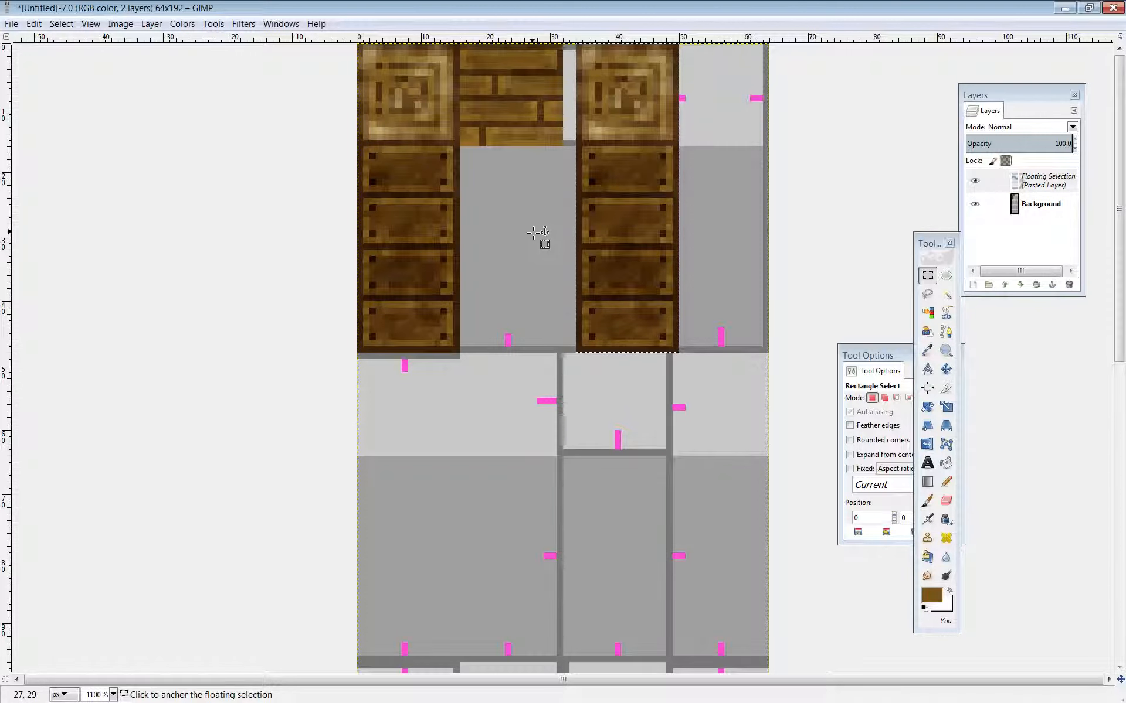
key(Left)
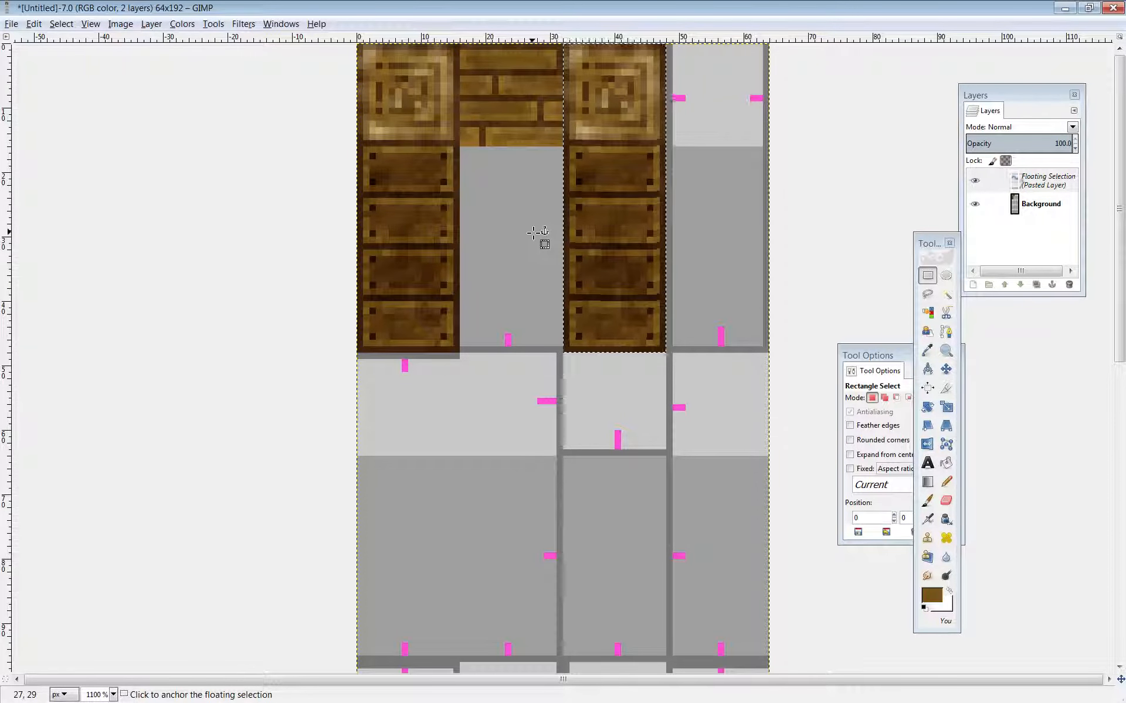
key(Left)
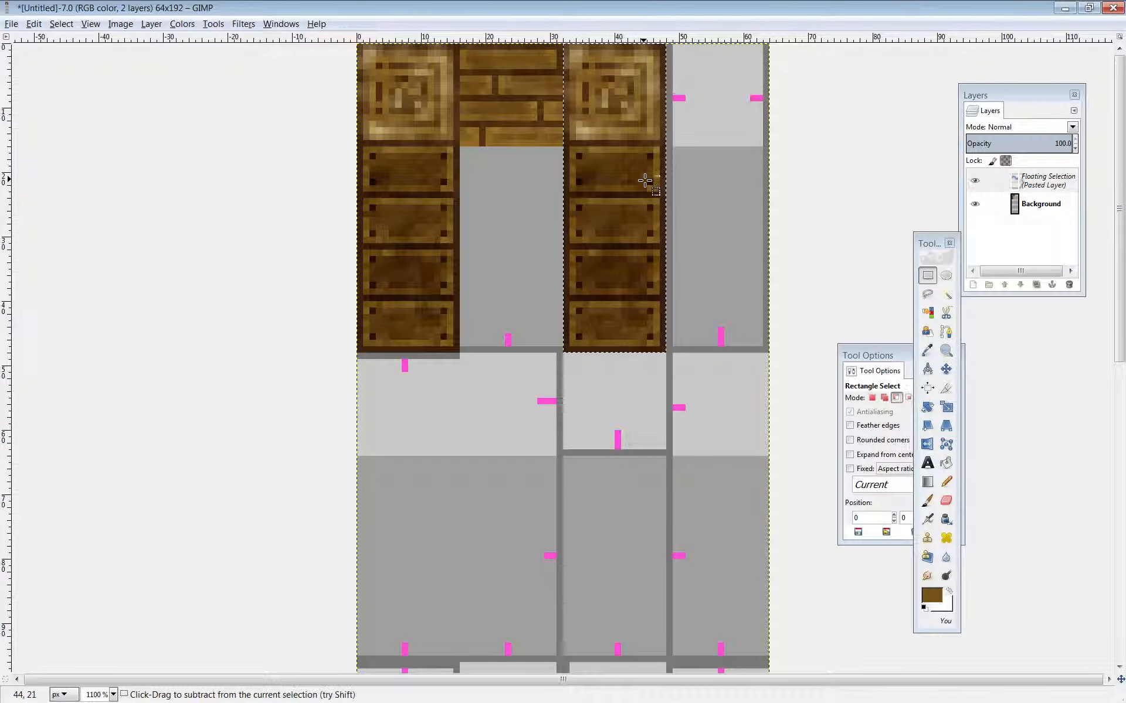
key(ctrl+h)
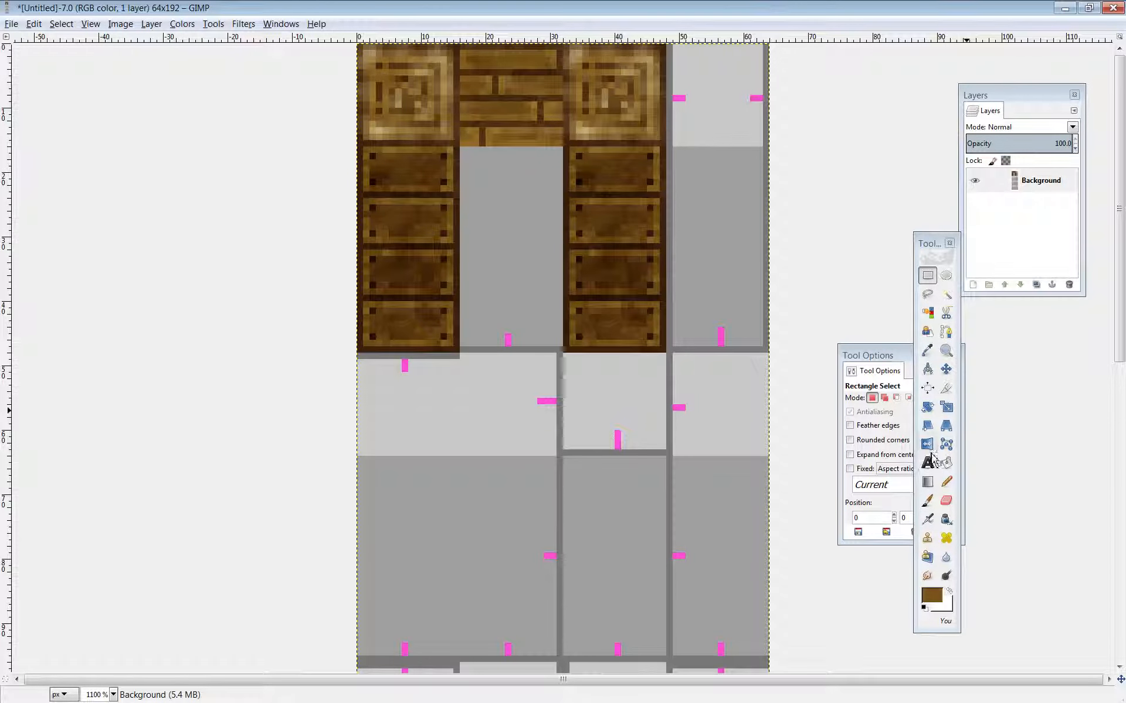
Paint out the frame and nails on the third column's uppermost plank with a 1 px Pencil in sampled browns, and shade it with Dodge/Burn.
drag(939, 244, 937, 192)
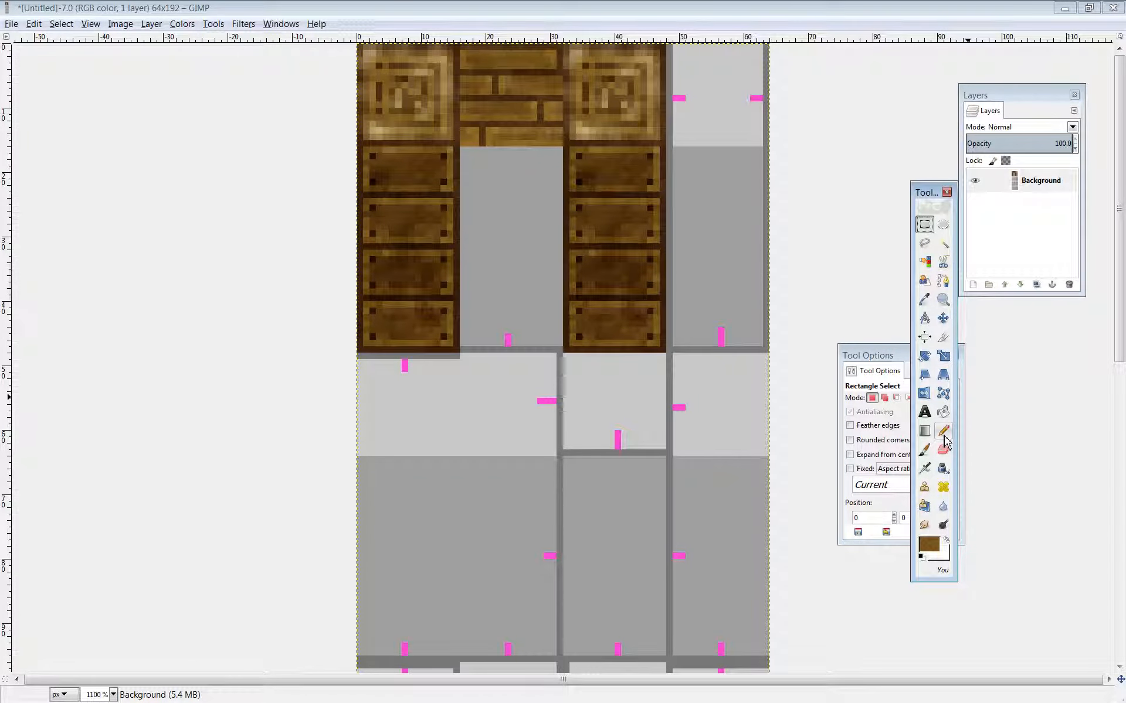
click(943, 432)
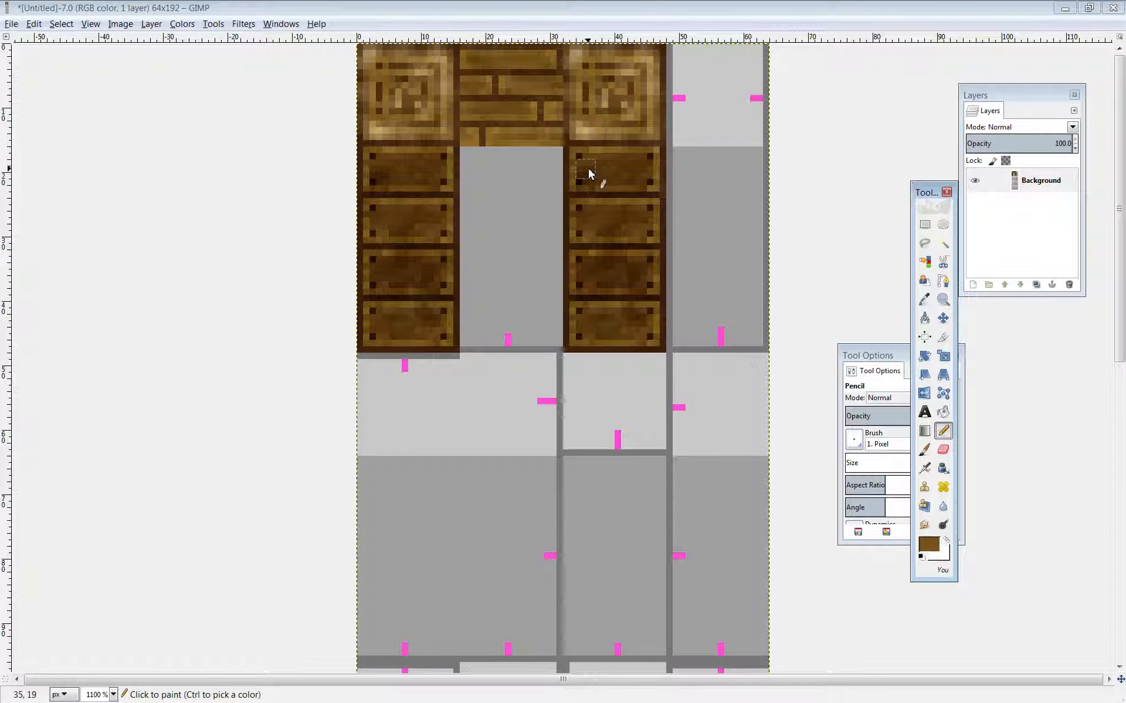
drag(862, 357, 839, 358)
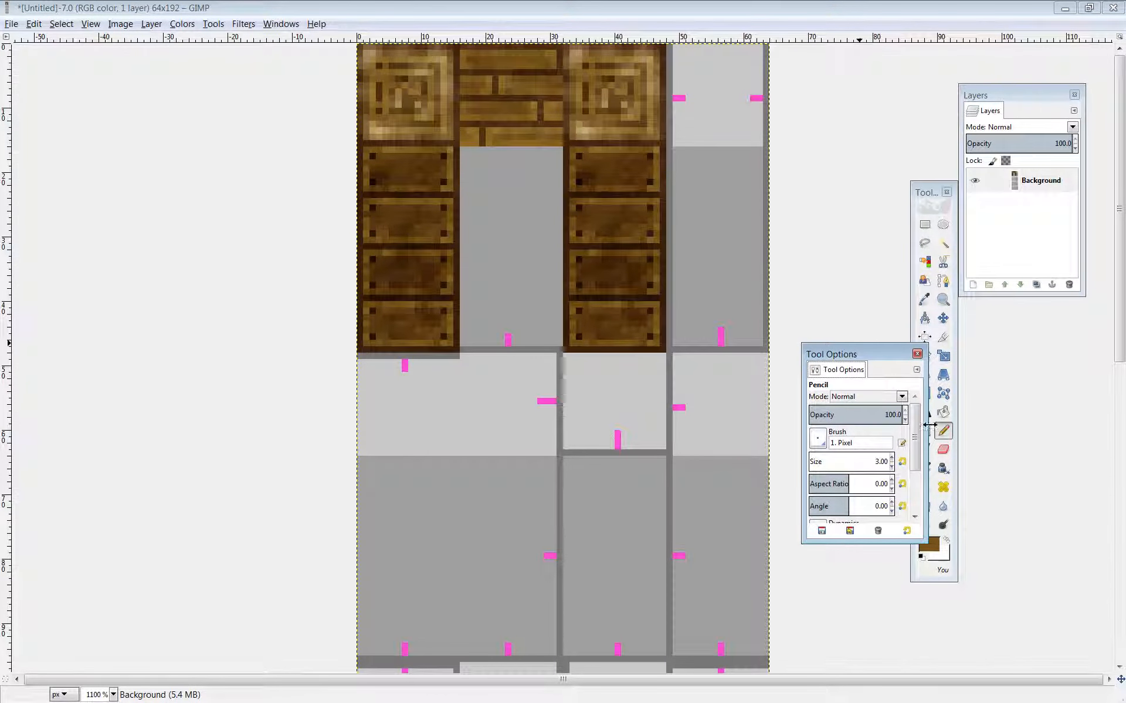
scroll(915, 434, down, 3)
scroll(914, 434, up, 3)
double_click(892, 468)
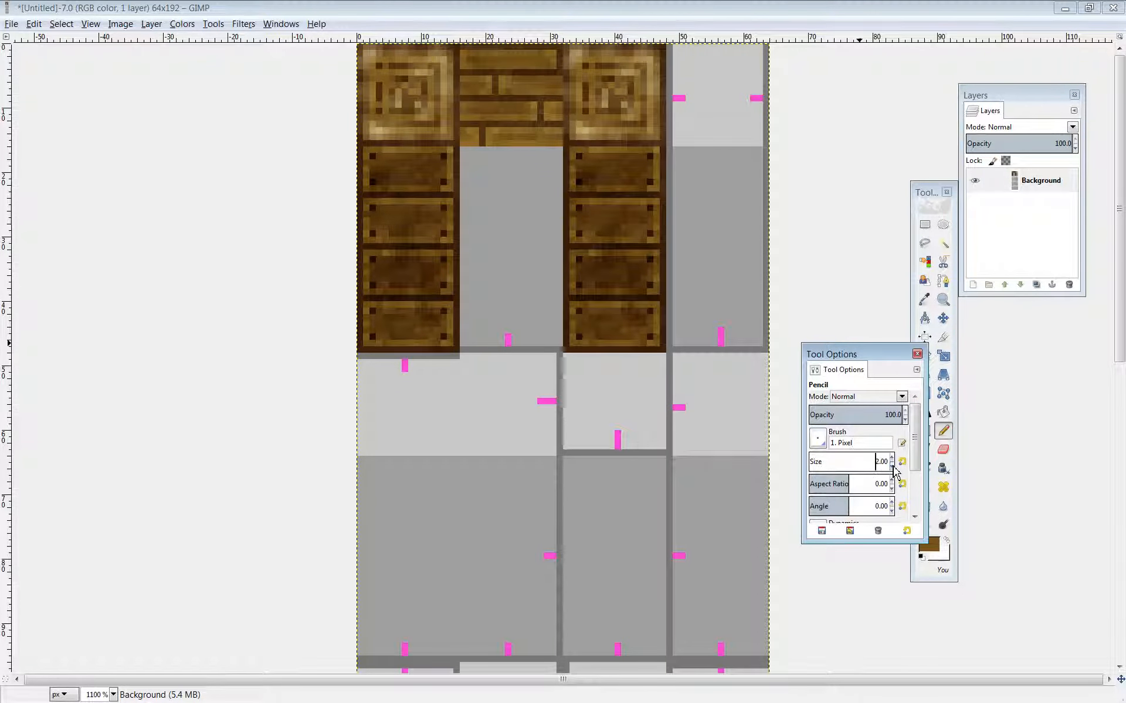
click(619, 23)
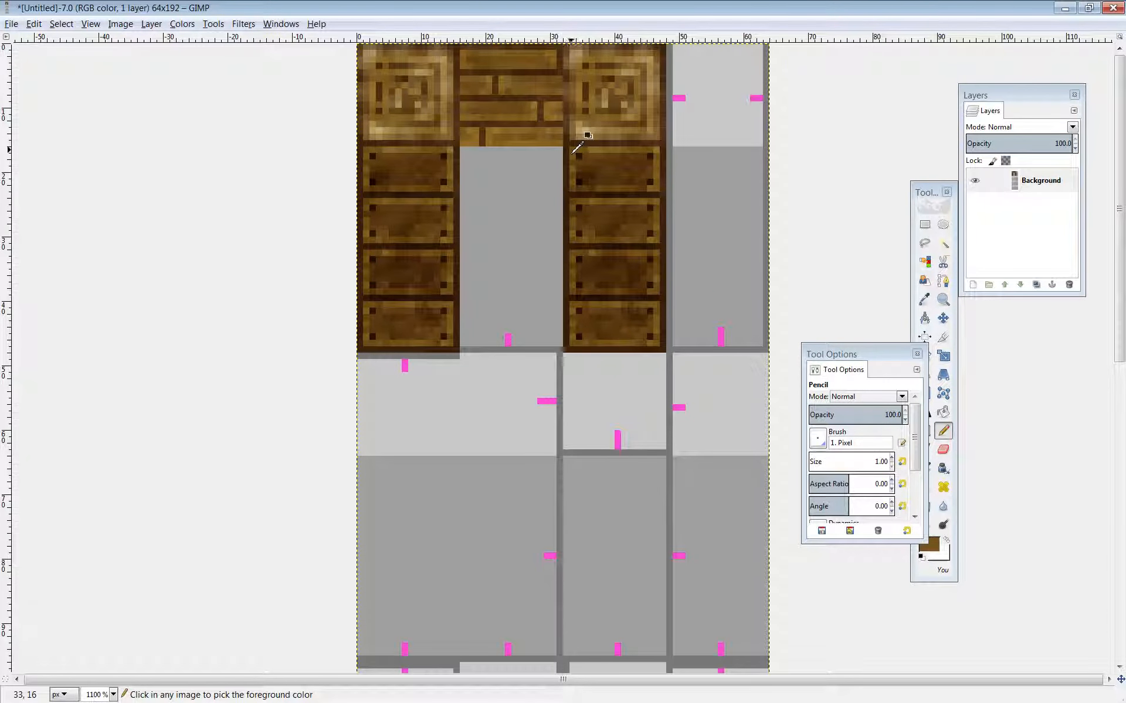
ctrl+click(590, 155)
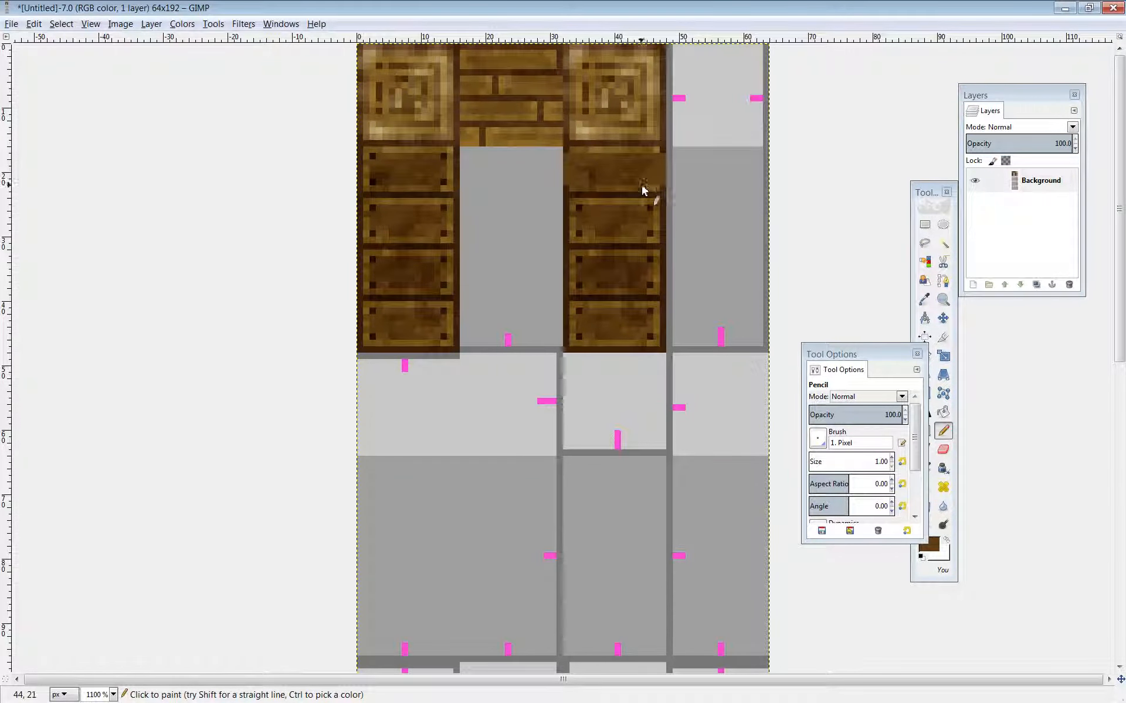
ctrl+click(577, 150)
click(566, 149)
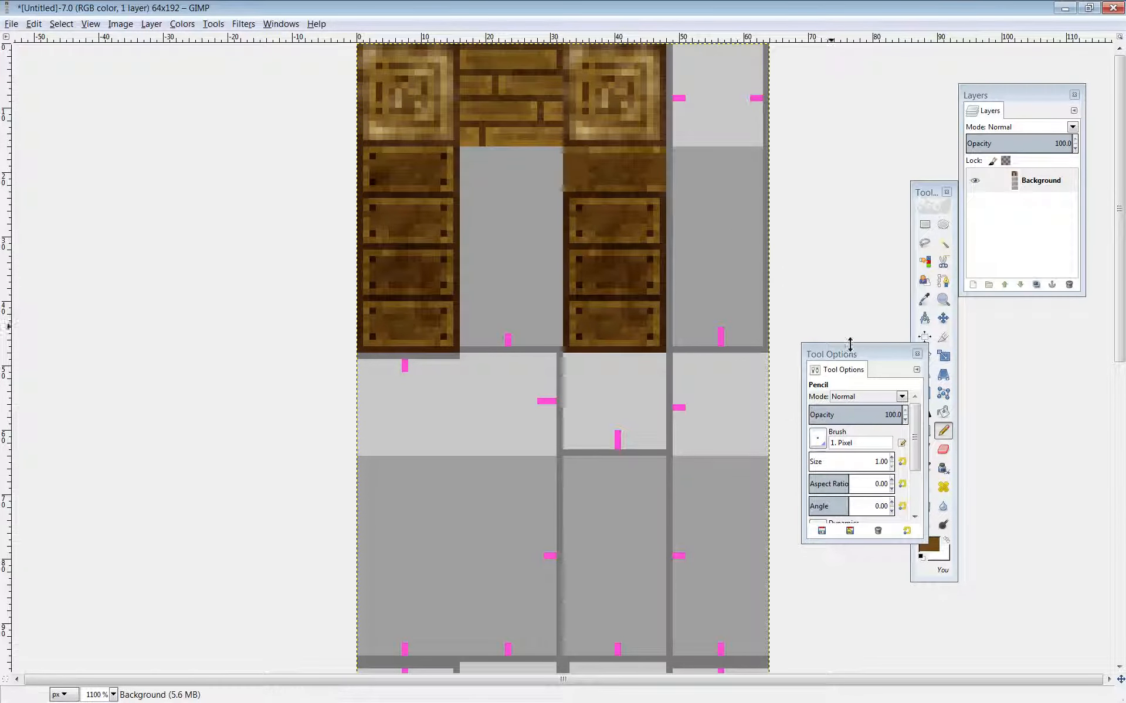
click(942, 525)
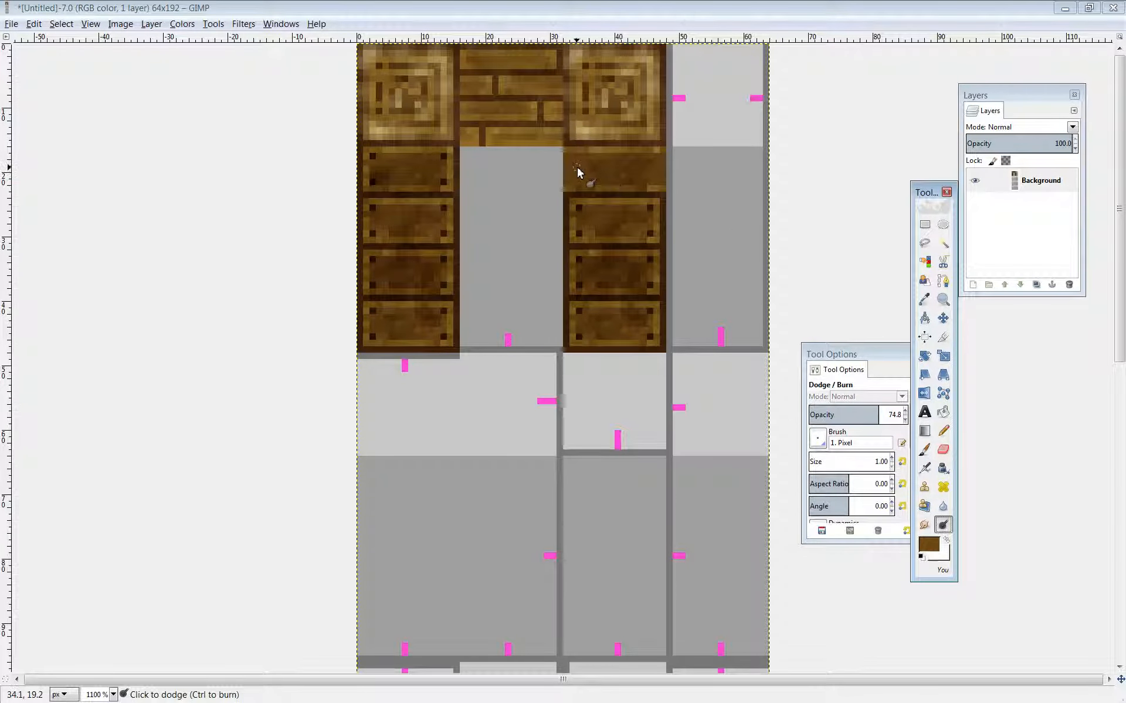
key(ctrl)
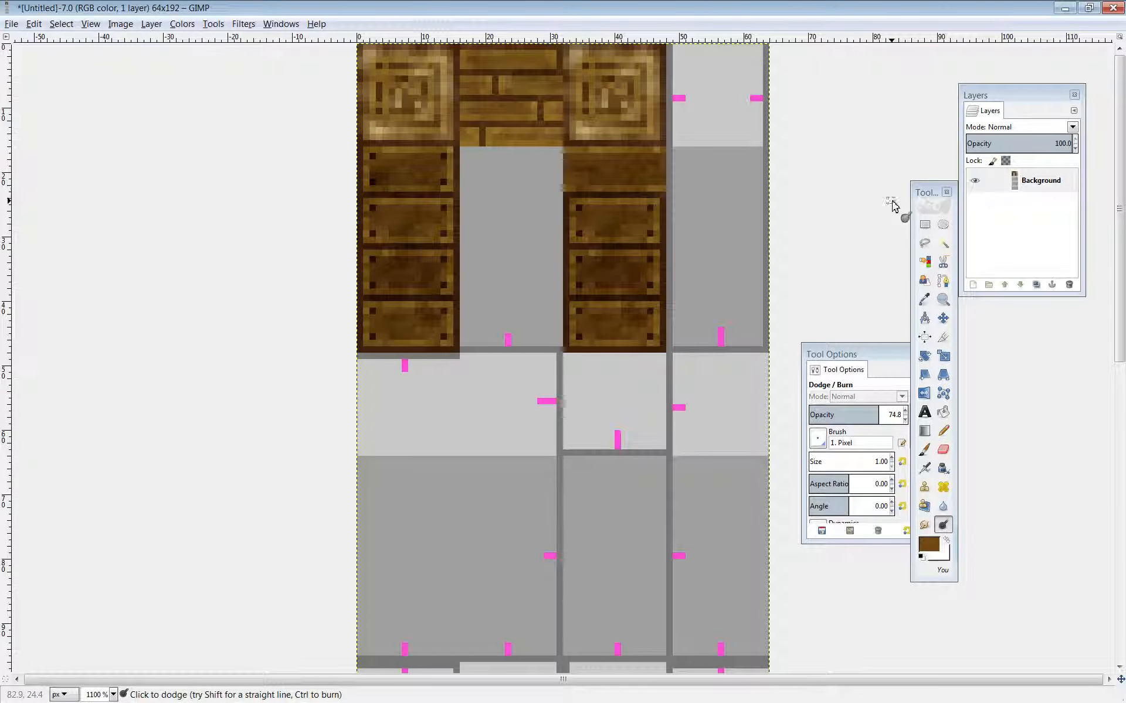
Copy the repainted plank at 32, 15 px, including its dark seams, and anchor the copy over the second plank of the third column.
click(925, 225)
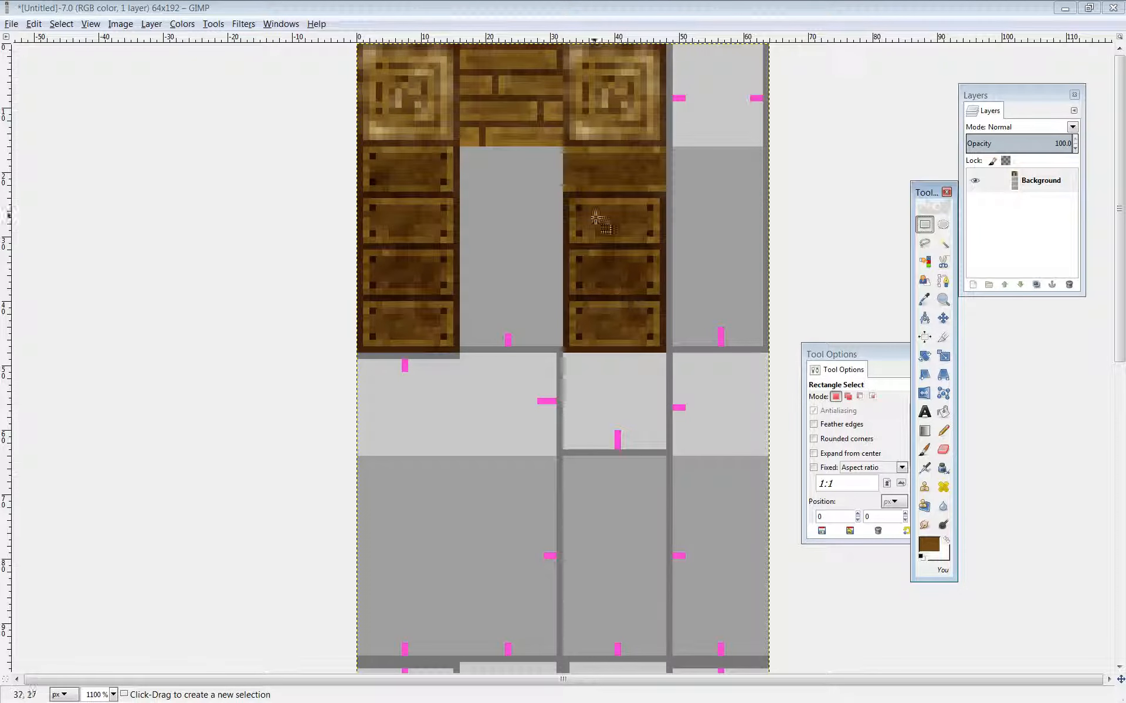
drag(566, 142, 664, 194)
key(ctrl+c)
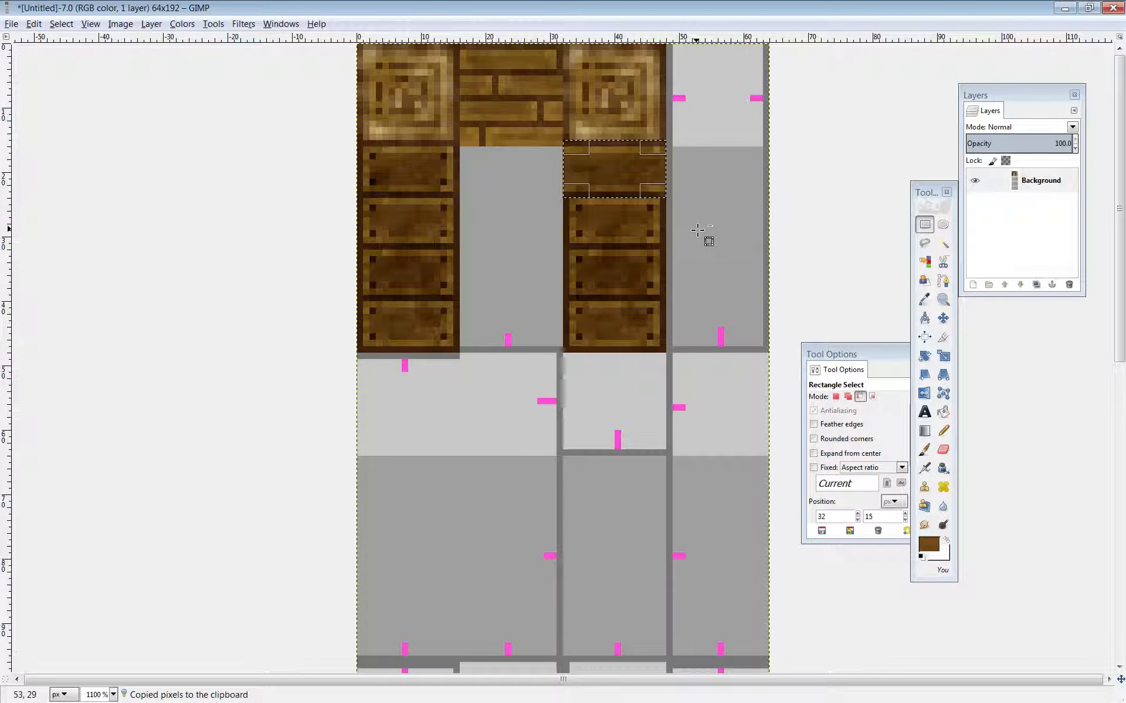
key(ctrl+v)
key(Down)
key(Down)
key(Down)
key(Down)
key(Down)
key(Down)
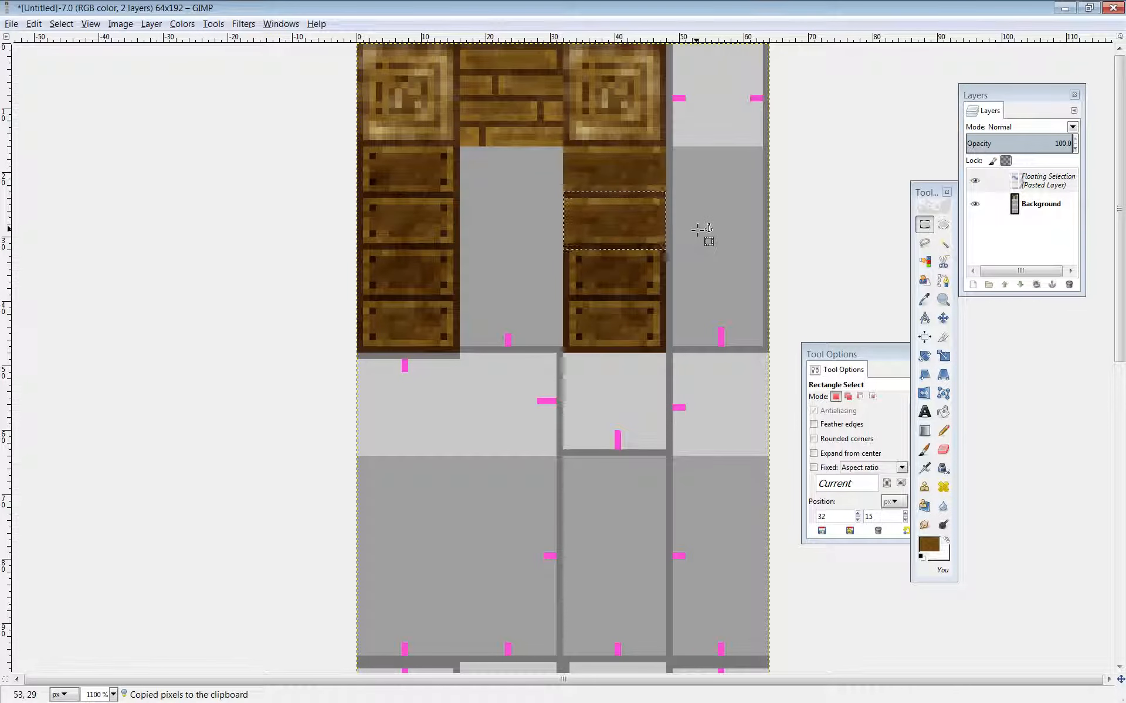
key(Up)
key(ctrl+h)
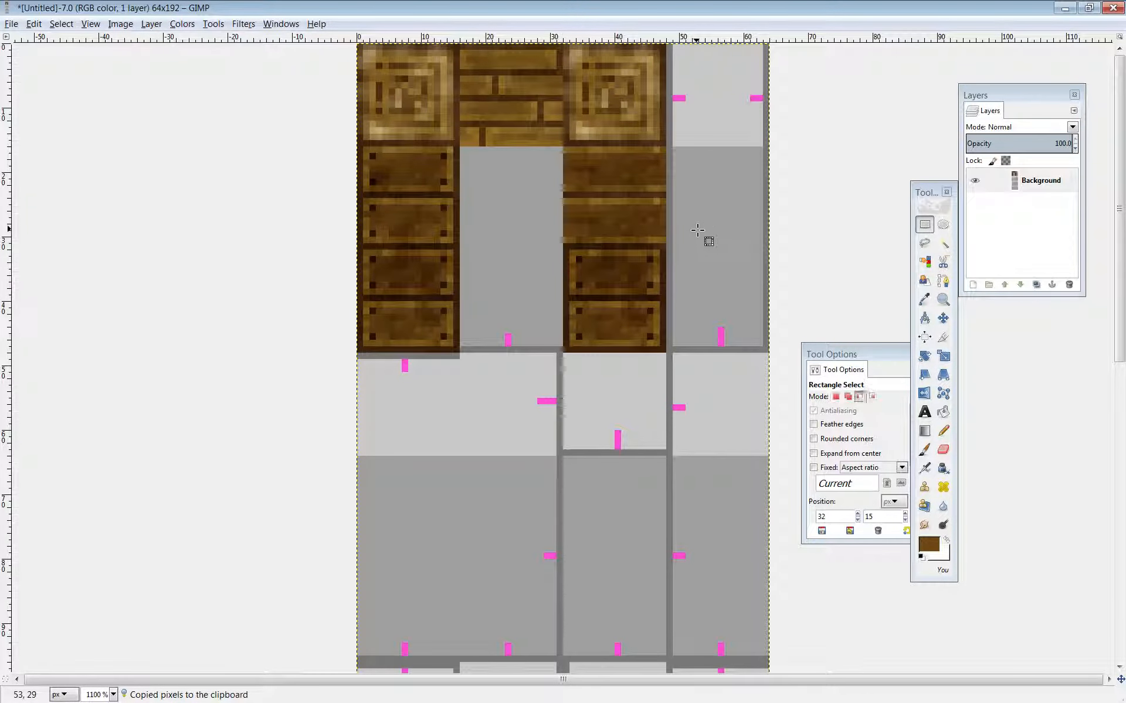
Paste another copy of the repainted plank, align it over the third plank of the same column, and anchor it.
key(ctrl+v)
key(Down)
key(Up)
key(Right)
key(Right)
key(Right)
key(Right)
key(Right)
key(Up)
key(Up)
key(Up)
key(Up)
key(Up)
key(Up)
key(Up)
key(Up)
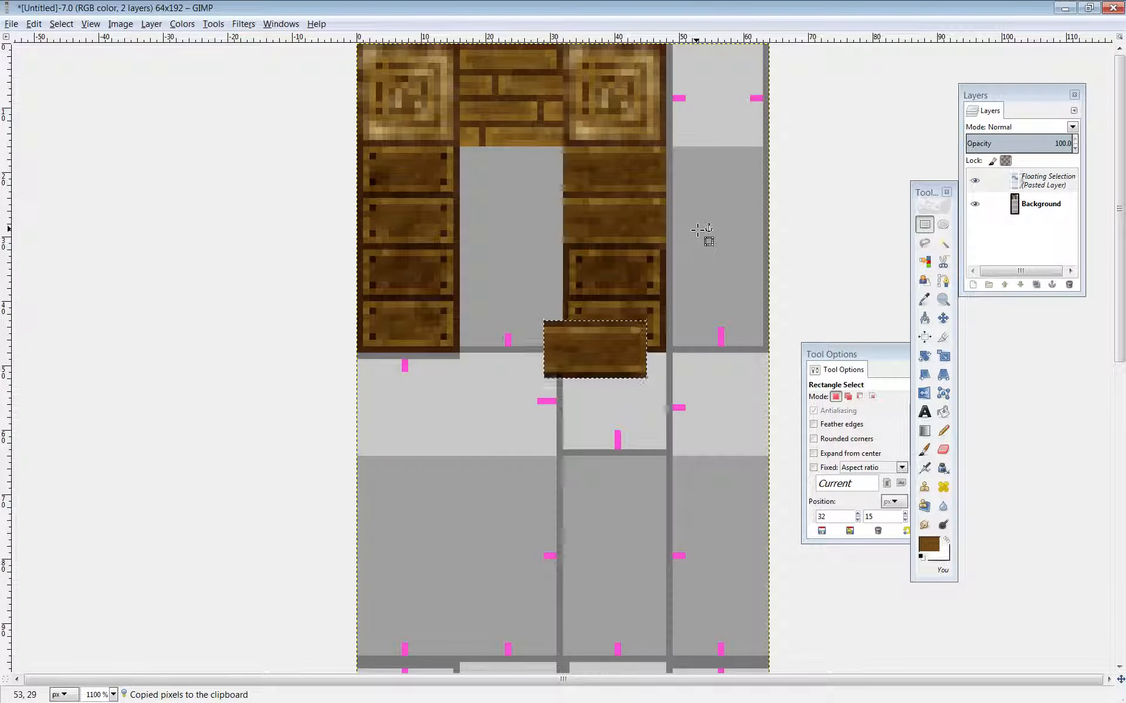
key(Right)
key(Right)
key(Right)
key(Up)
key(Up)
key(Up)
key(Up)
key(Up)
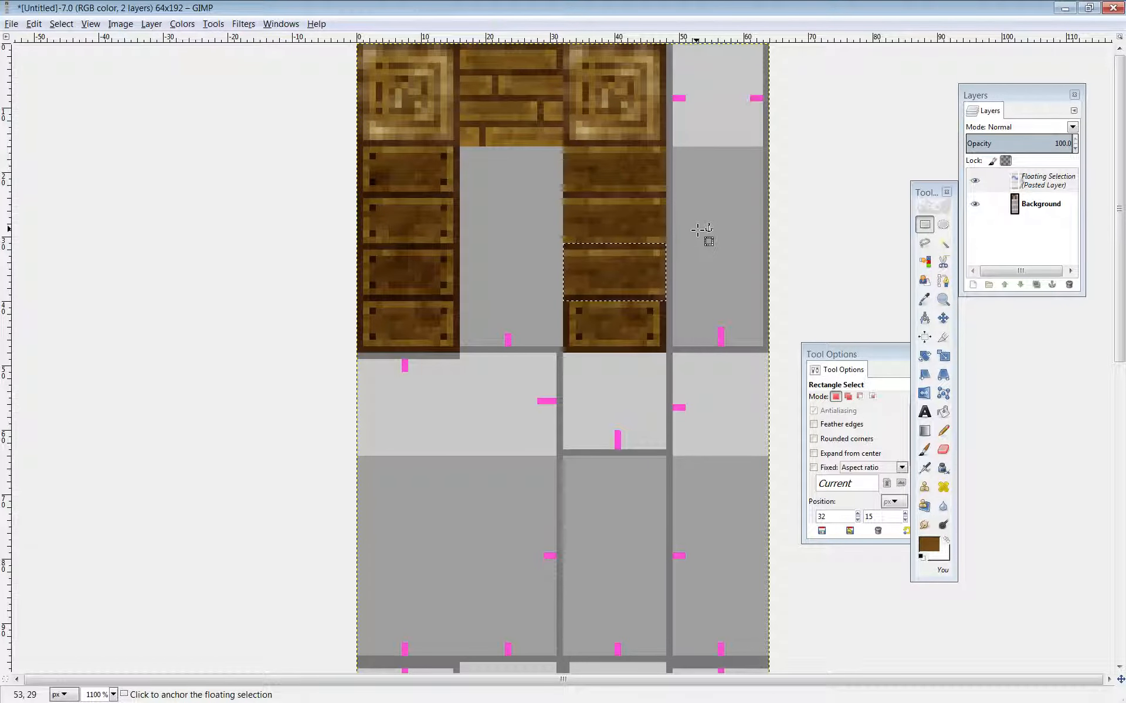
key(ctrl+h)
Paste one more repainted plank over the fourth, lowest plank of the third column and anchor it.
key(ctrl+v)
key(Right)
key(Right)
key(Right)
key(Right)
key(Right)
key(Right)
key(Right)
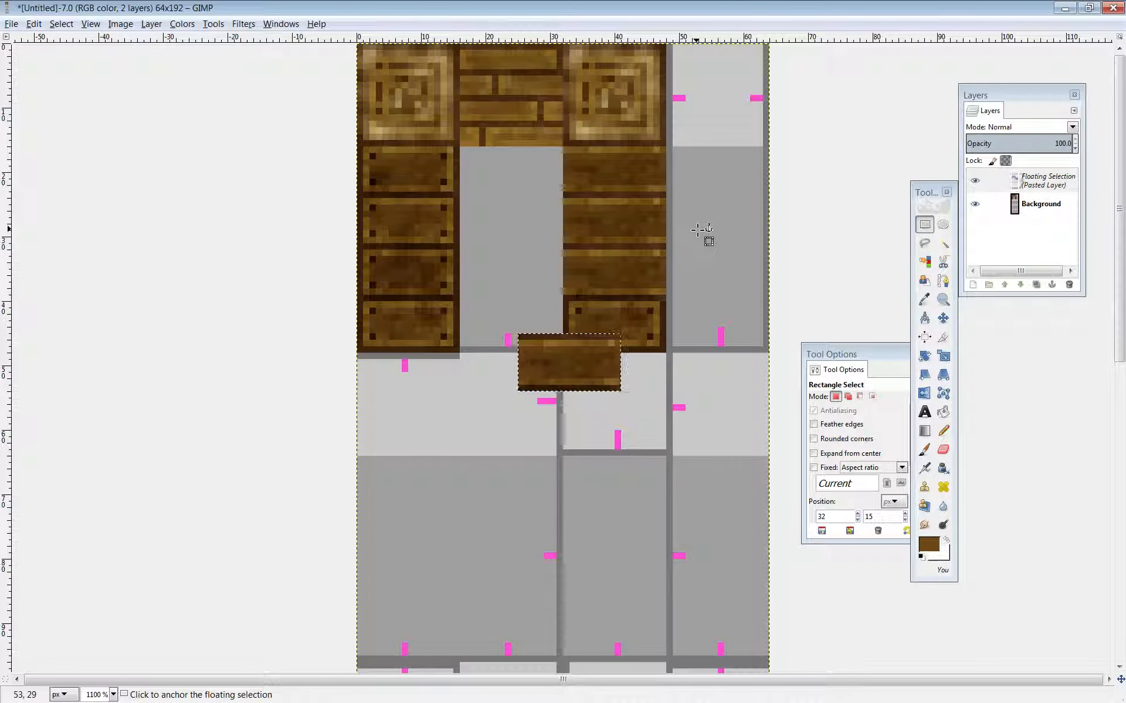
key(Up)
key(Up)
key(Up)
key(Up)
key(Up)
key(Right)
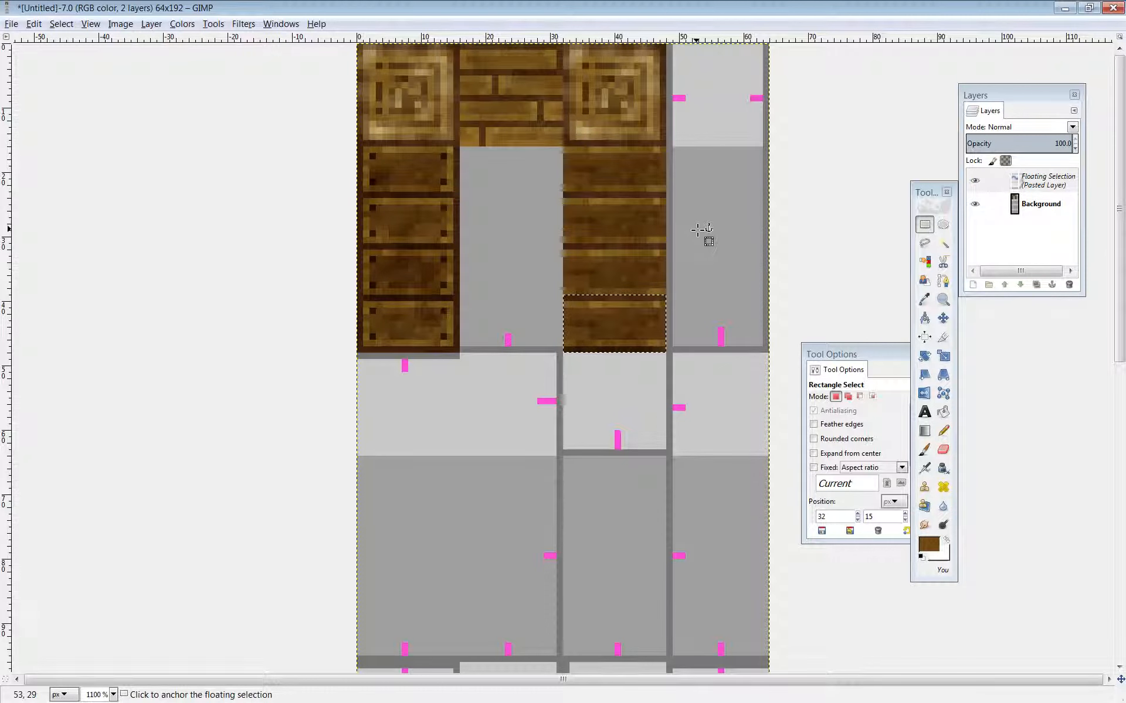
key(ctrl+h)
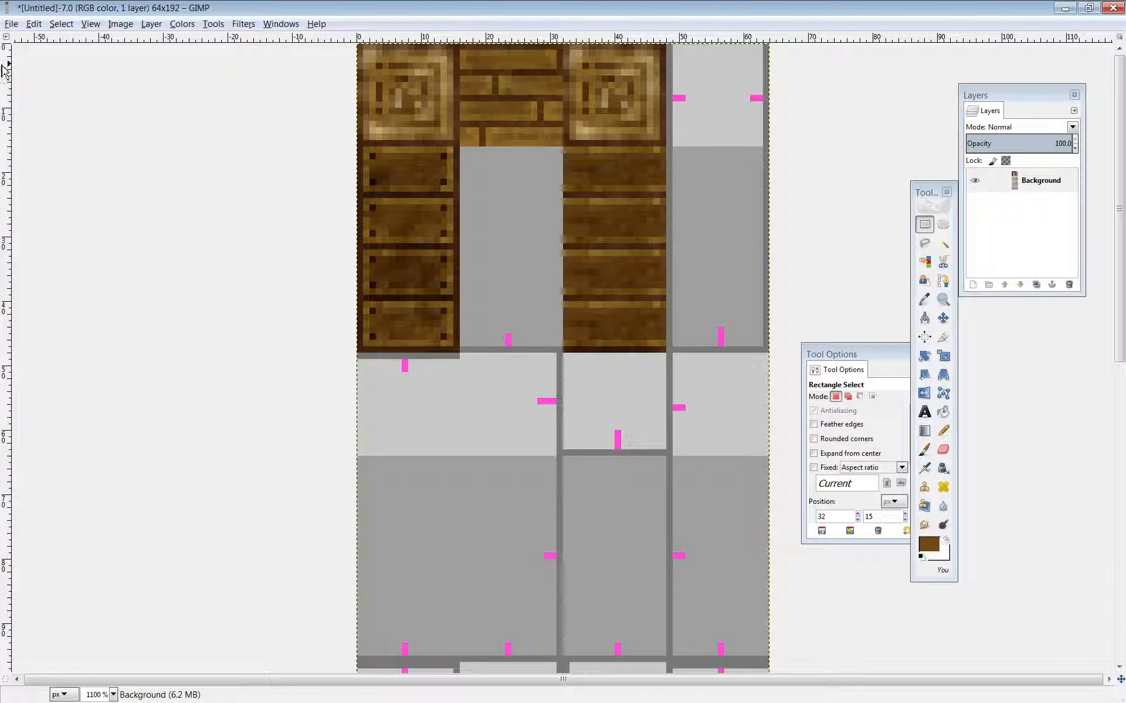
Export the tileset to wall2.png and dismiss the native-format save.
click(11, 24)
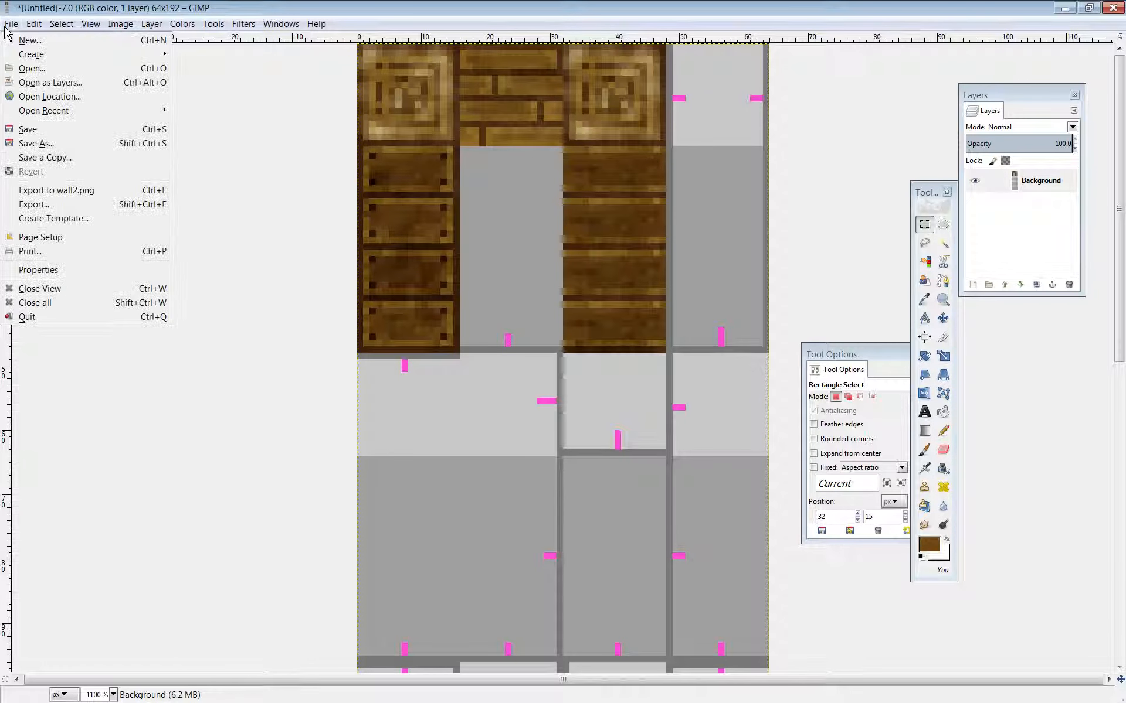
click(92, 193)
key(ctrl+s)
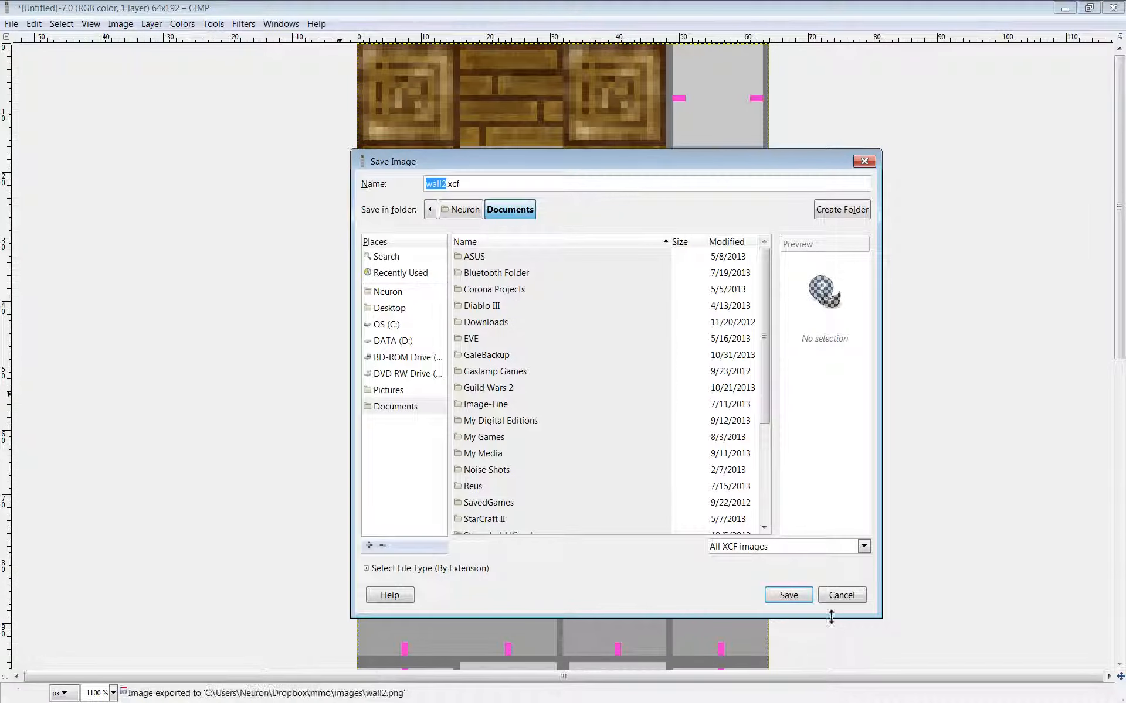
click(841, 595)
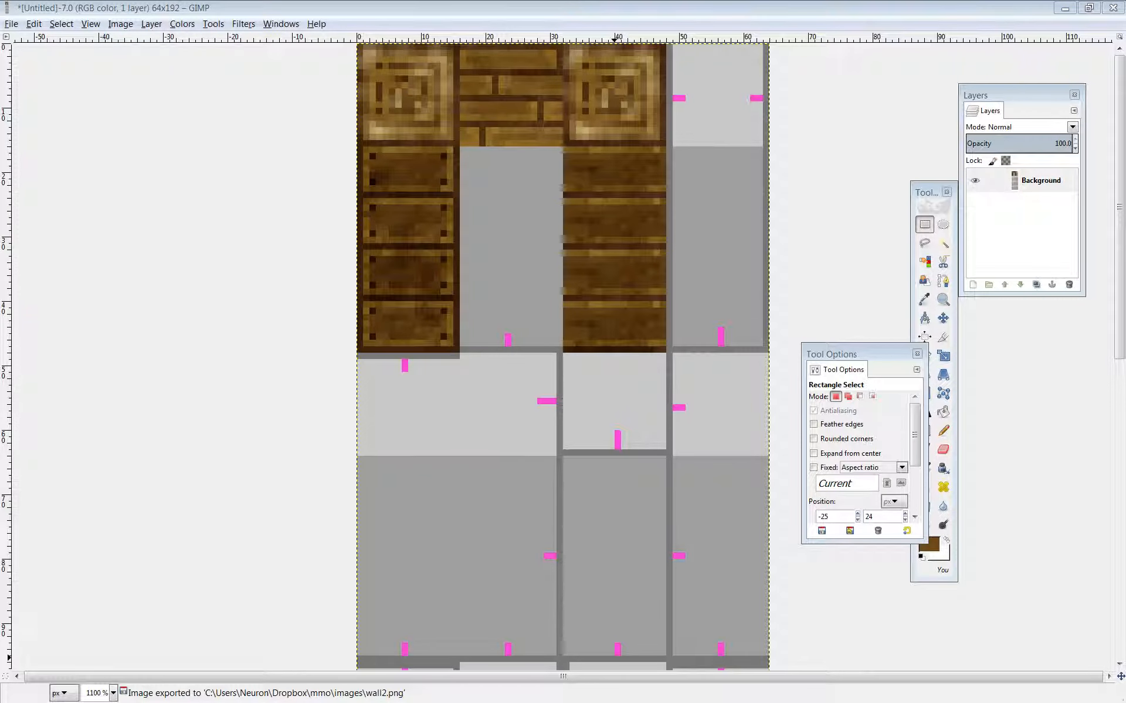
Switch to the browser, reload the tile test page to check the updated wall tiles, and return to GIMP.
key(alt+Tab)
key(F5)
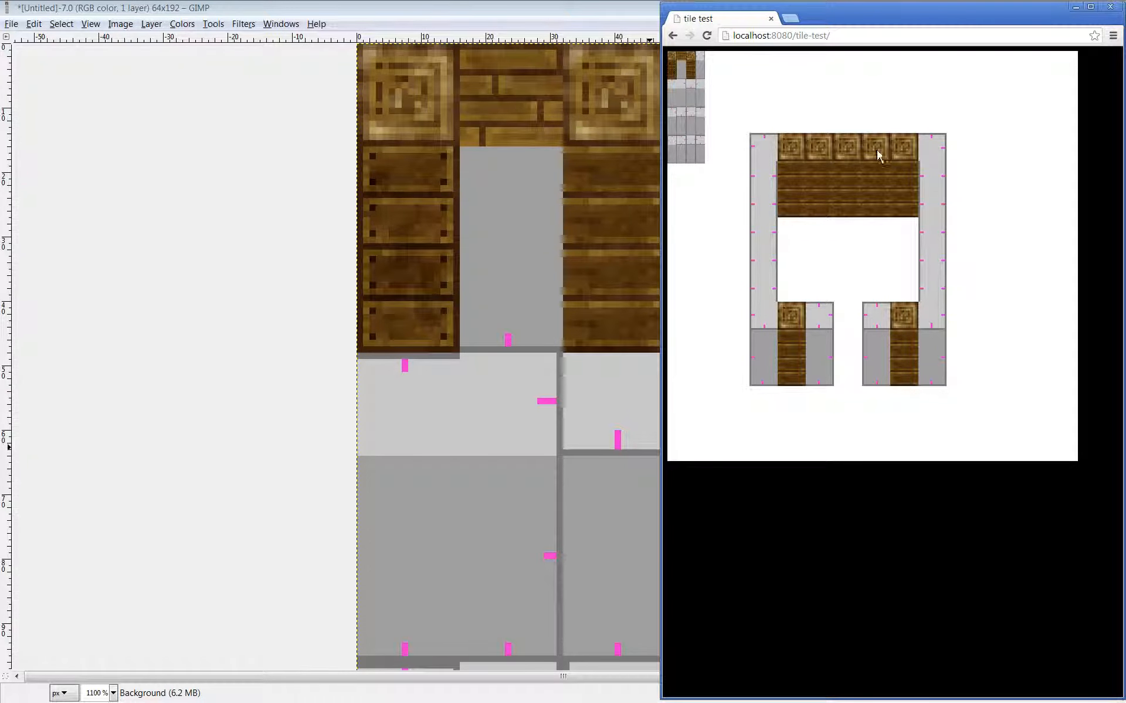
double_click(510, 8)
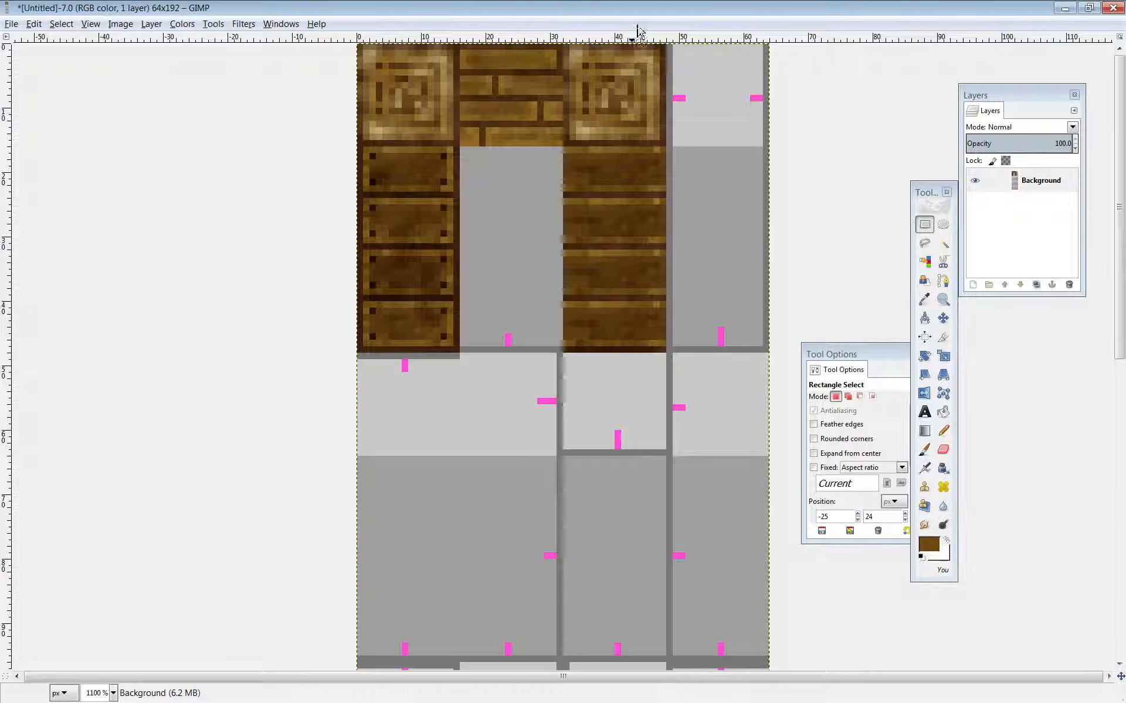
Repaint the side borders of the end-grain tile atop the third column with the 1 px Pencil in sampled browns, and shade it with Dodge/Burn.
key(o)
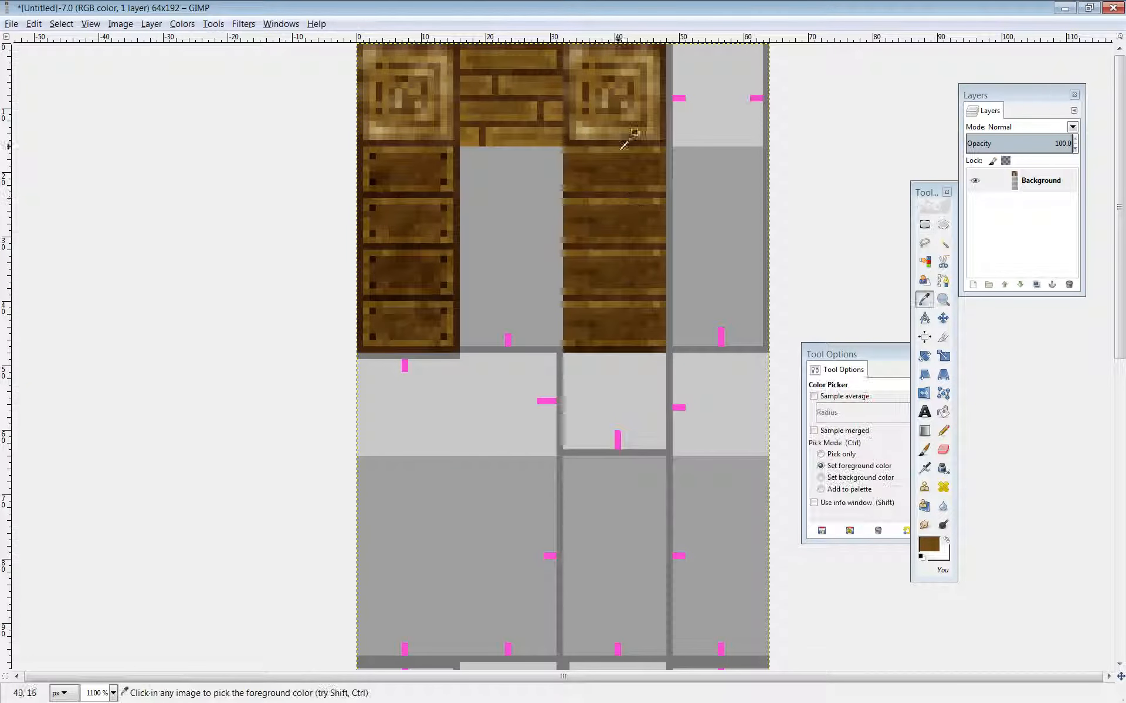
click(652, 126)
key(m)
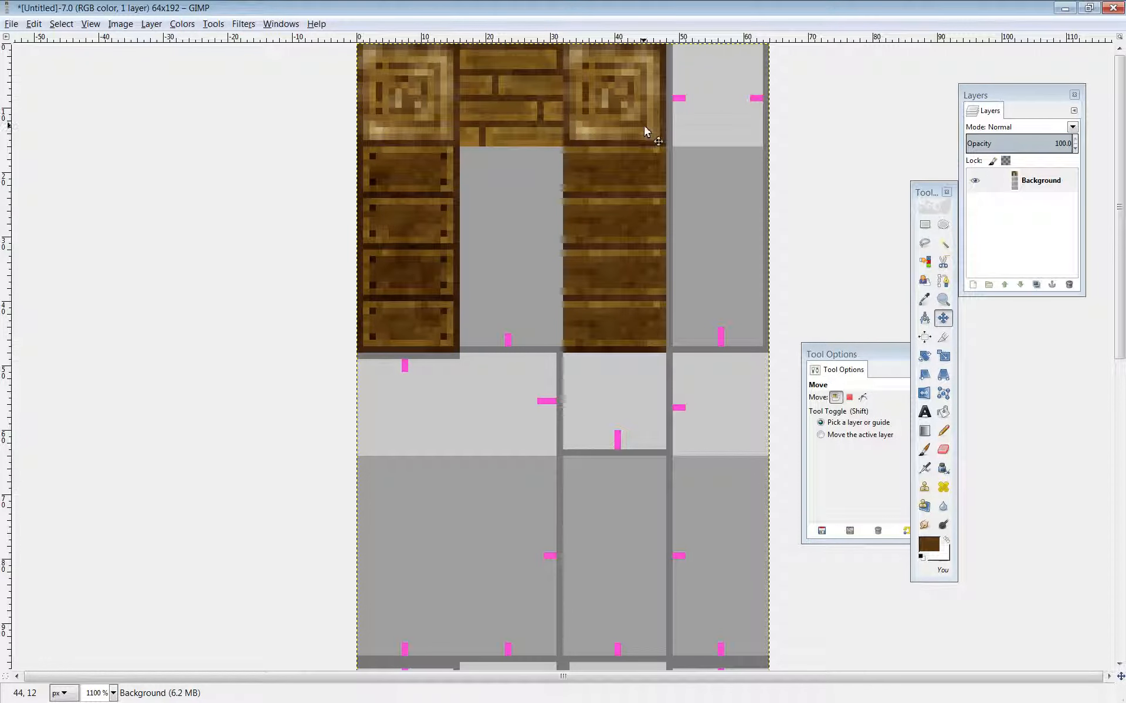
key(n)
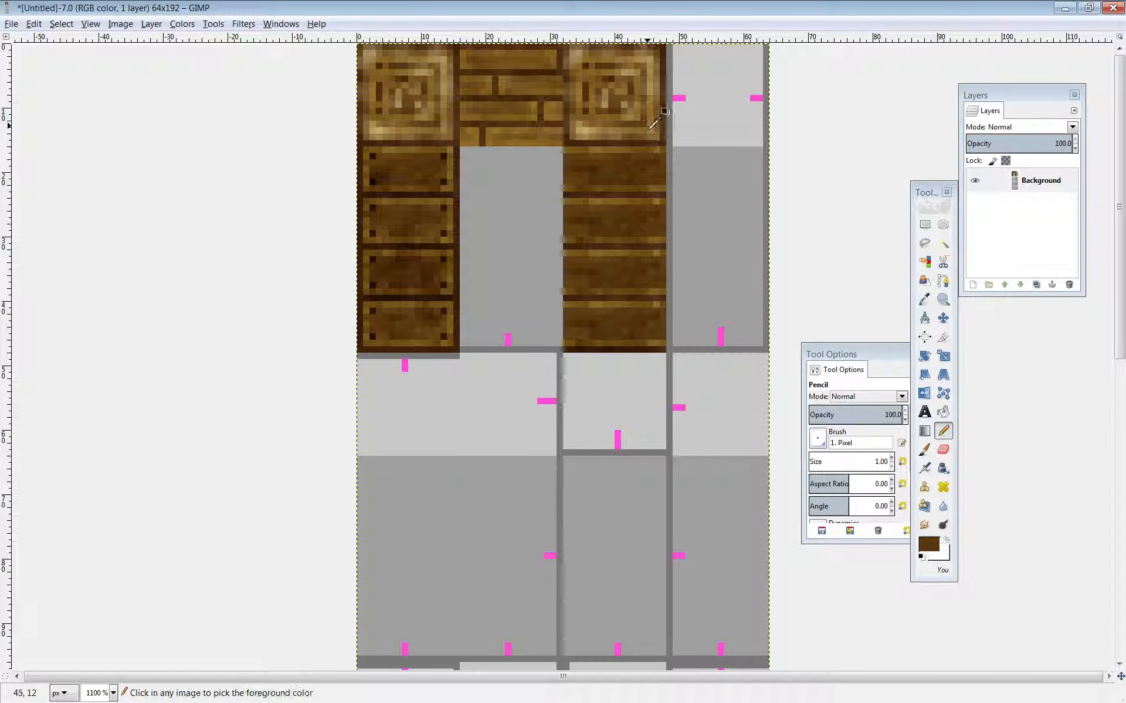
click(650, 131)
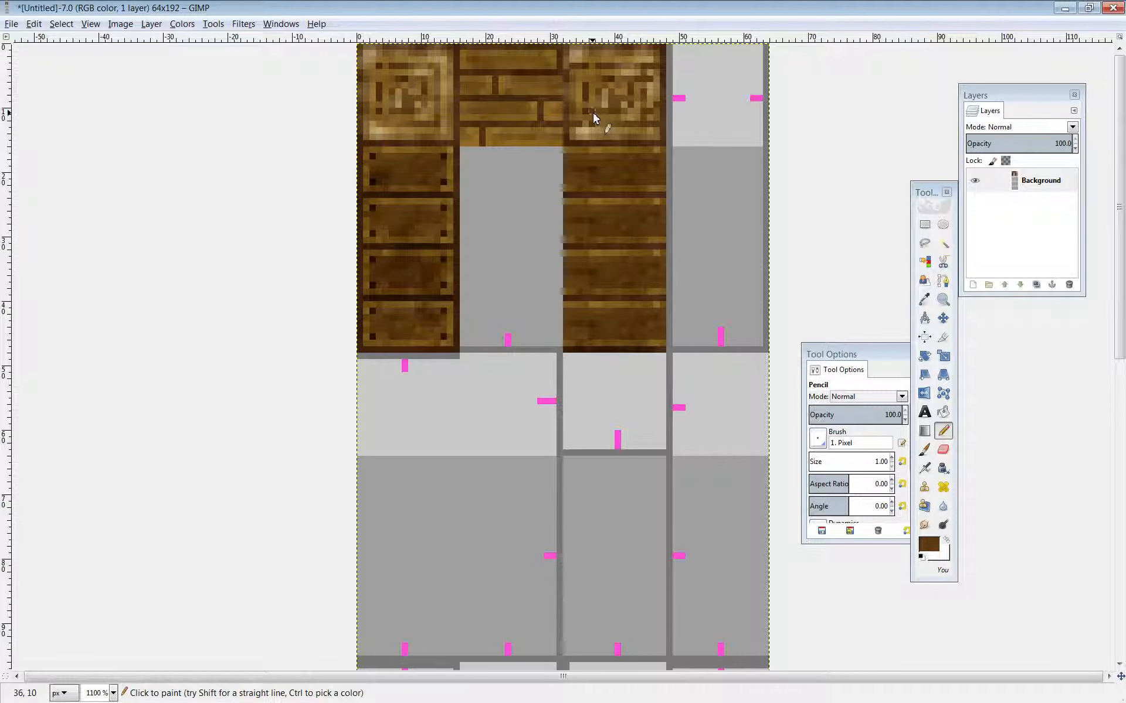
ctrl+click(659, 82)
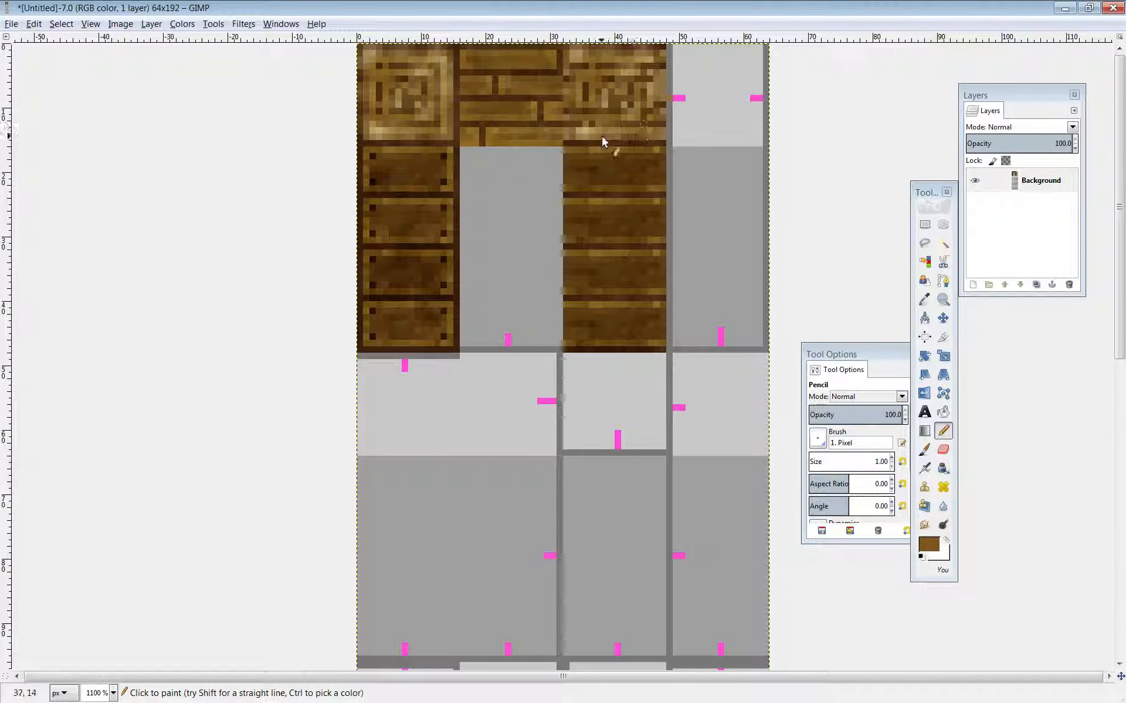
click(943, 525)
ctrl+click(597, 253)
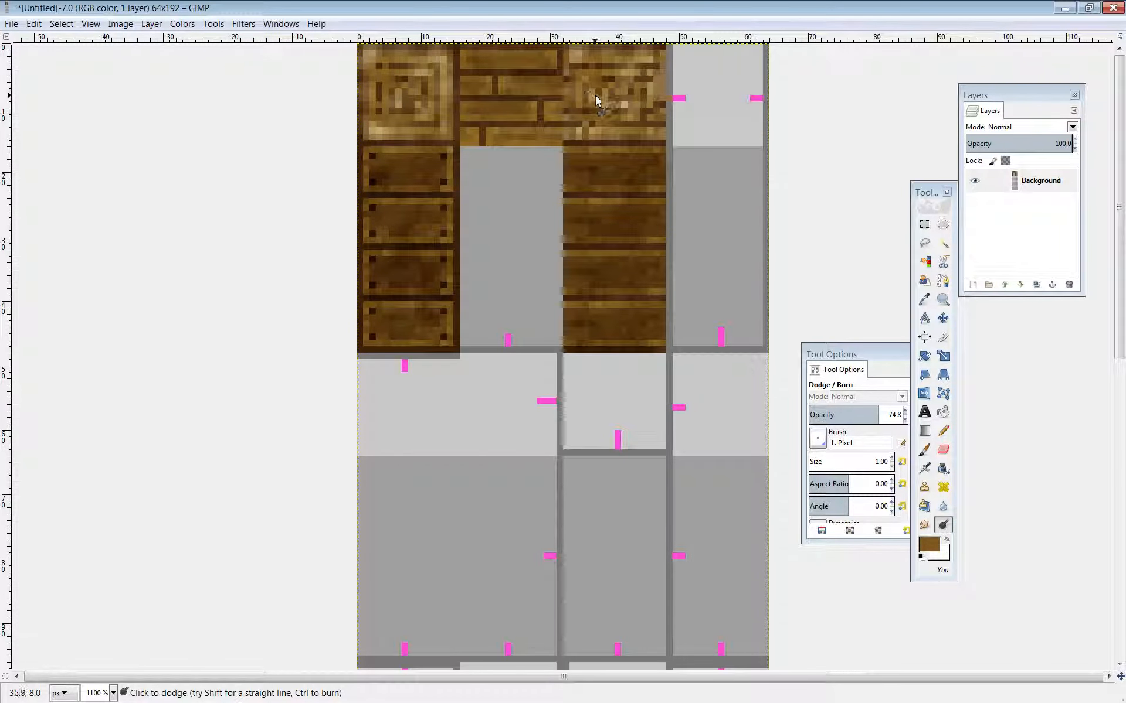
Burn darker grain pixels into the end-grain tile atop the third column and export the tileset to wall2.png.
ctrl+click(658, 78)
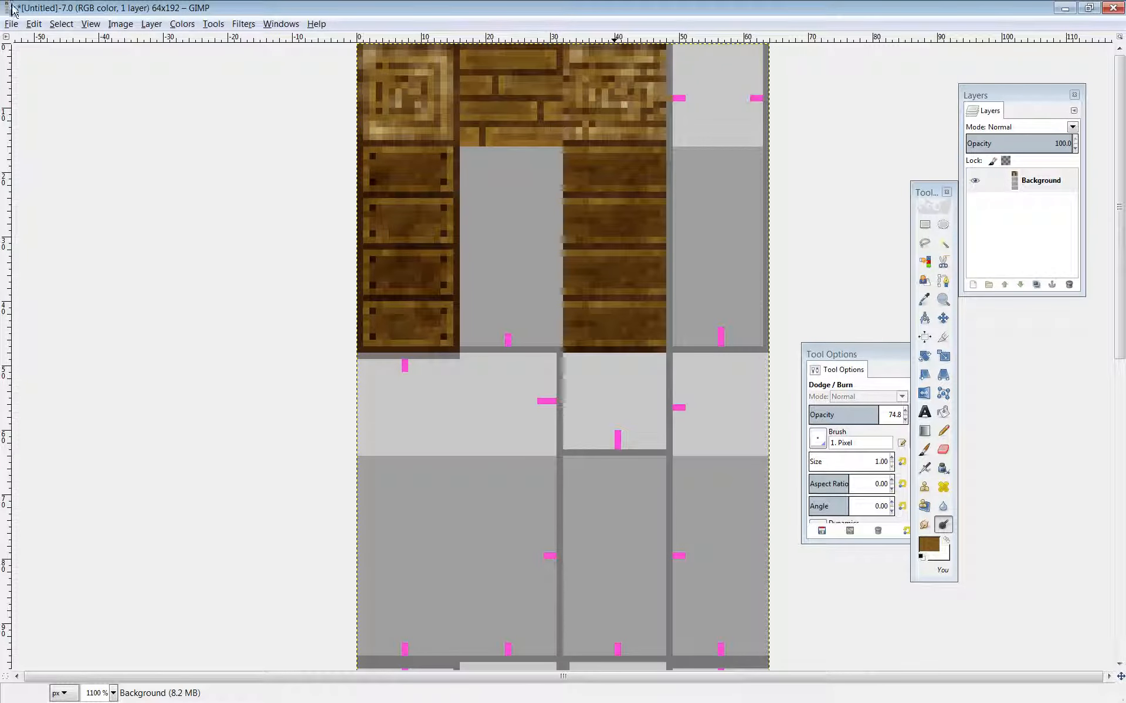
click(11, 23)
click(82, 191)
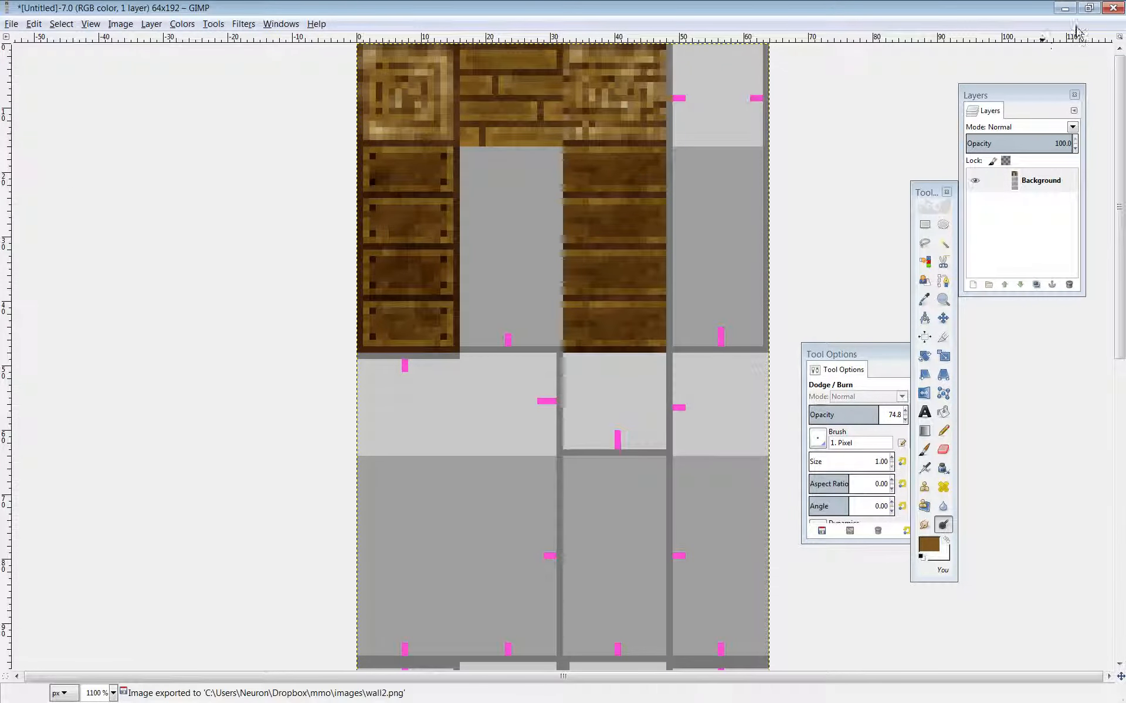
Switch to the browser, reload the tile test page to check the repainted third-column top, and return to GIMP.
click(1089, 7)
click(911, 93)
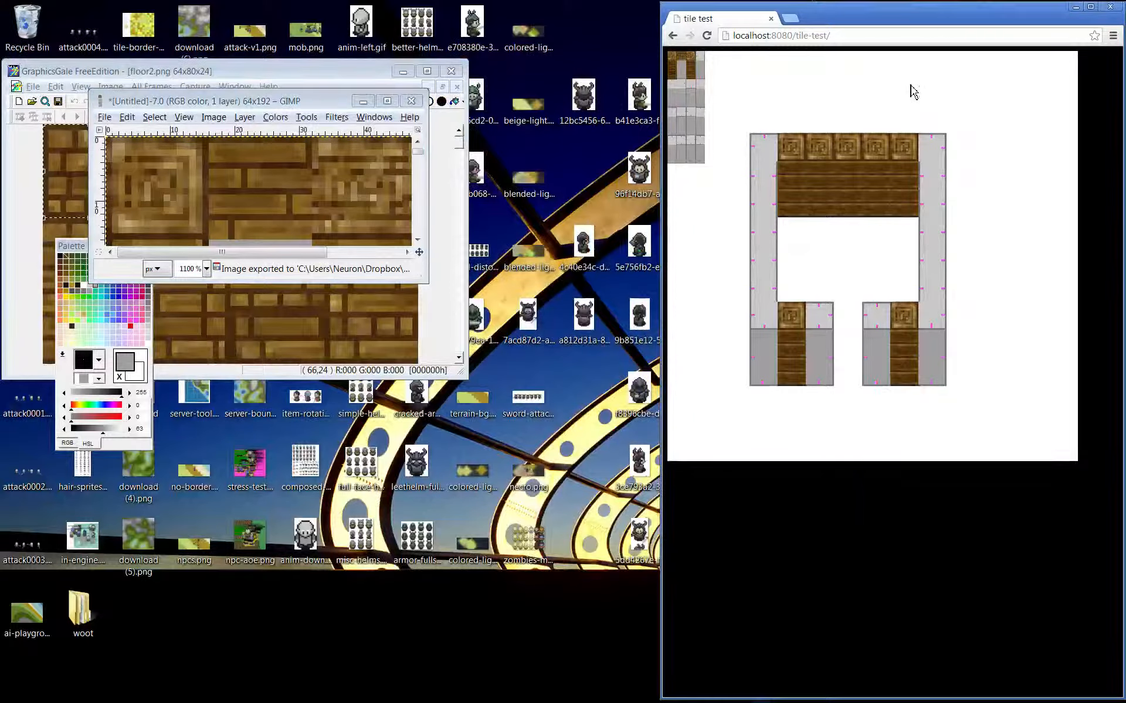
key(F5)
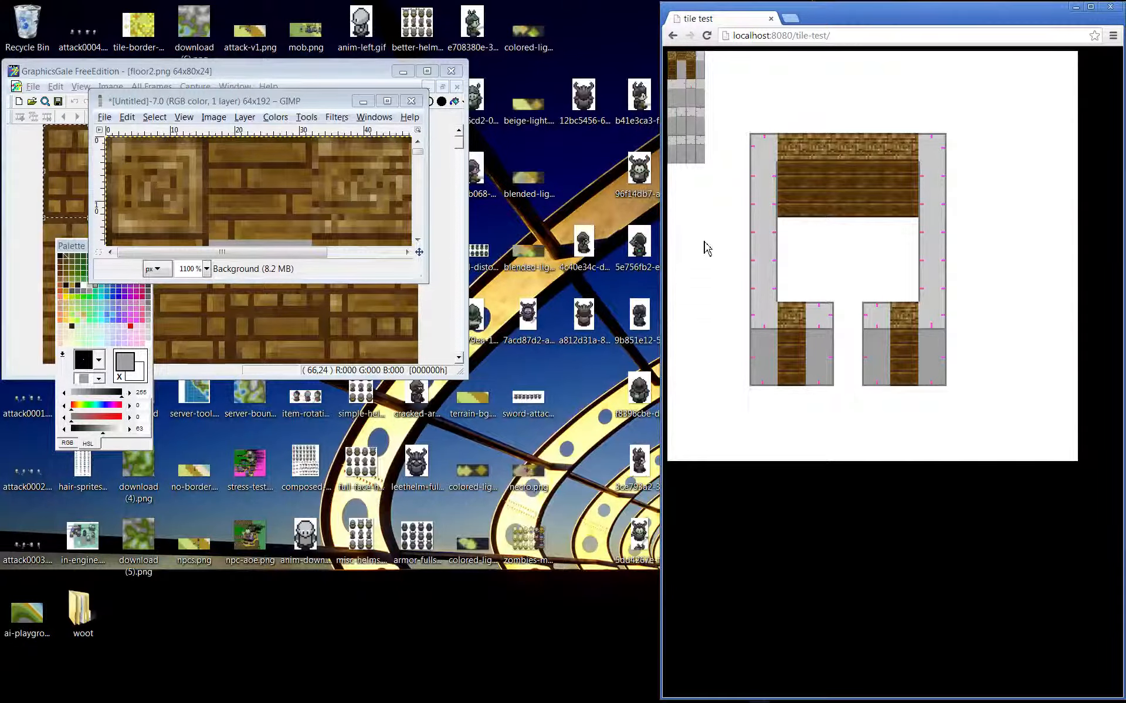
click(388, 103)
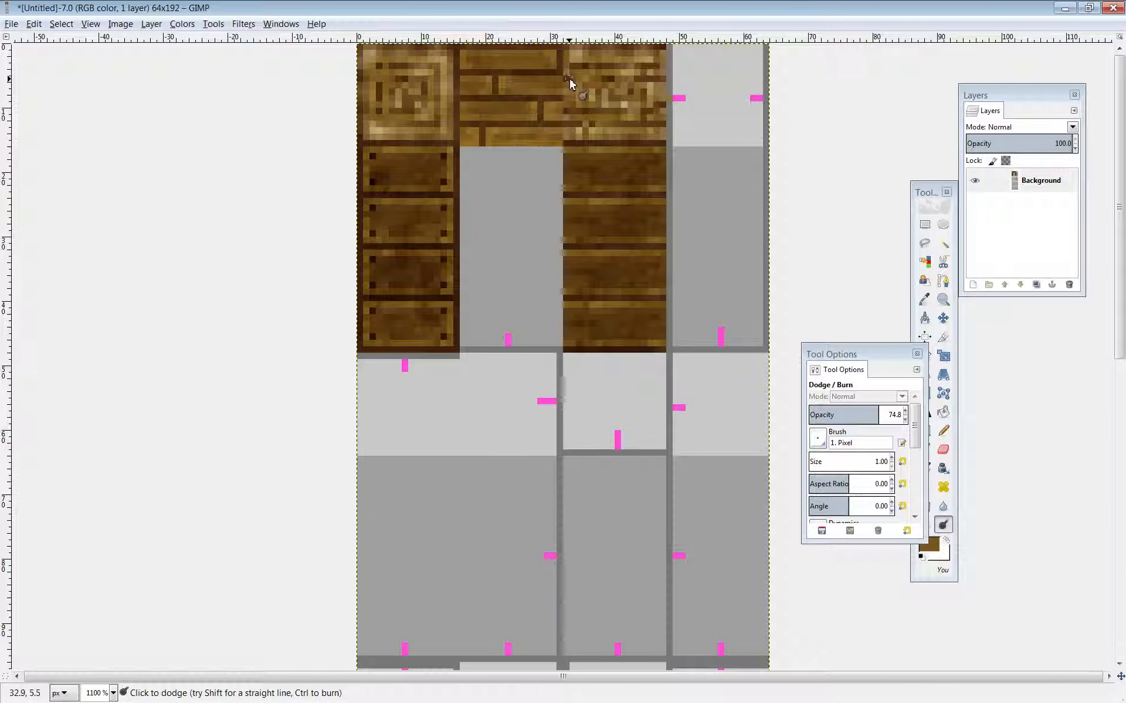
Copy the whole first wooden column, paste it over the fourth column of the top row, and anchor it.
click(924, 225)
drag(461, 353, 358, 45)
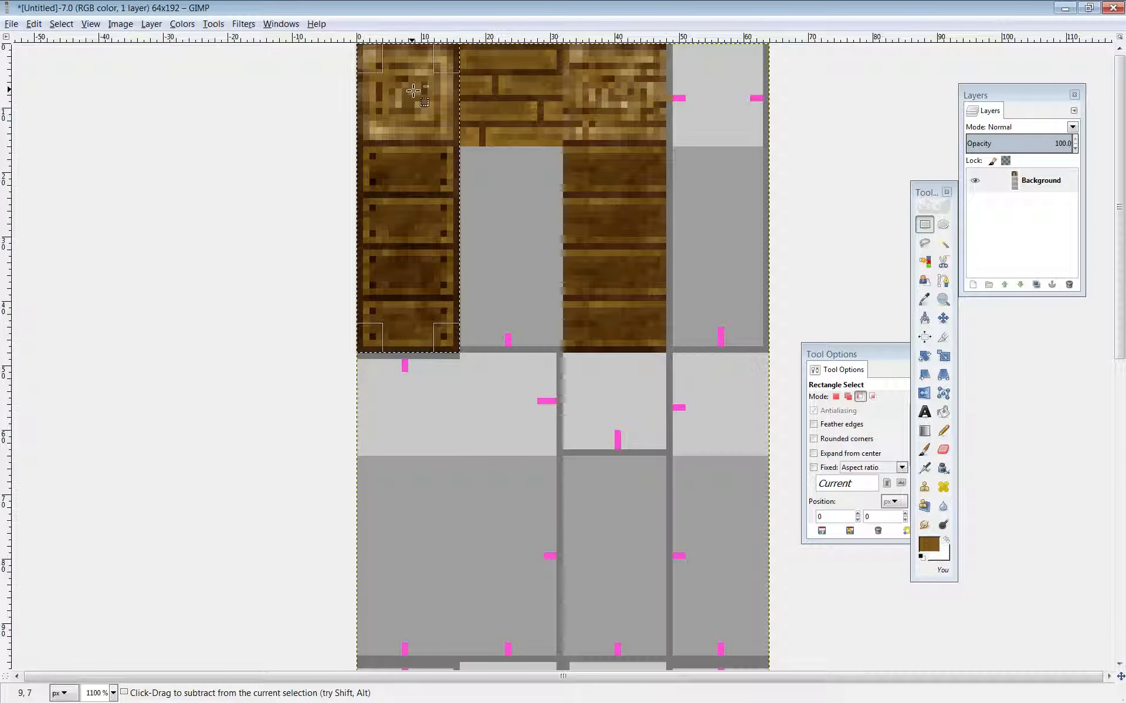
key(ctrl+c)
key(ctrl+v)
key(Right)
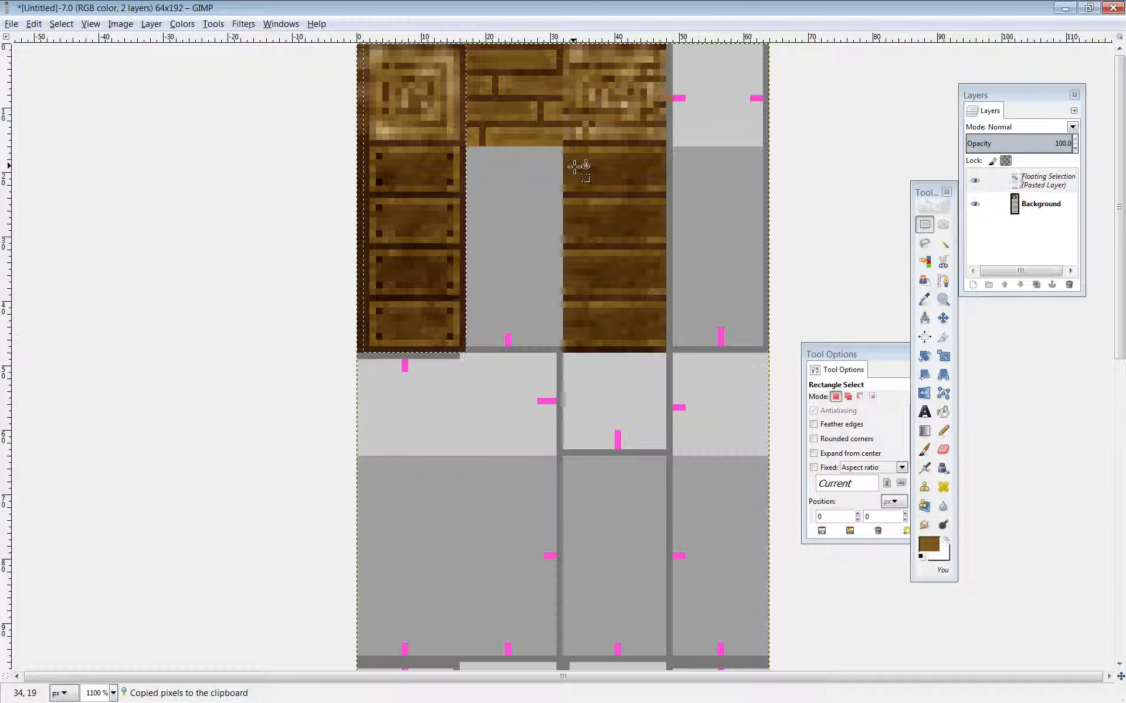
key(Right)
key(Right)
key(Right)
key(Right)
key(Right)
key(Right)
key(Right)
key(Right)
key(Right)
key(Right)
key(Right)
key(Right)
key(Right)
key(Right)
key(Right)
key(Right)
key(Right)
key(Right)
key(Right)
key(Right)
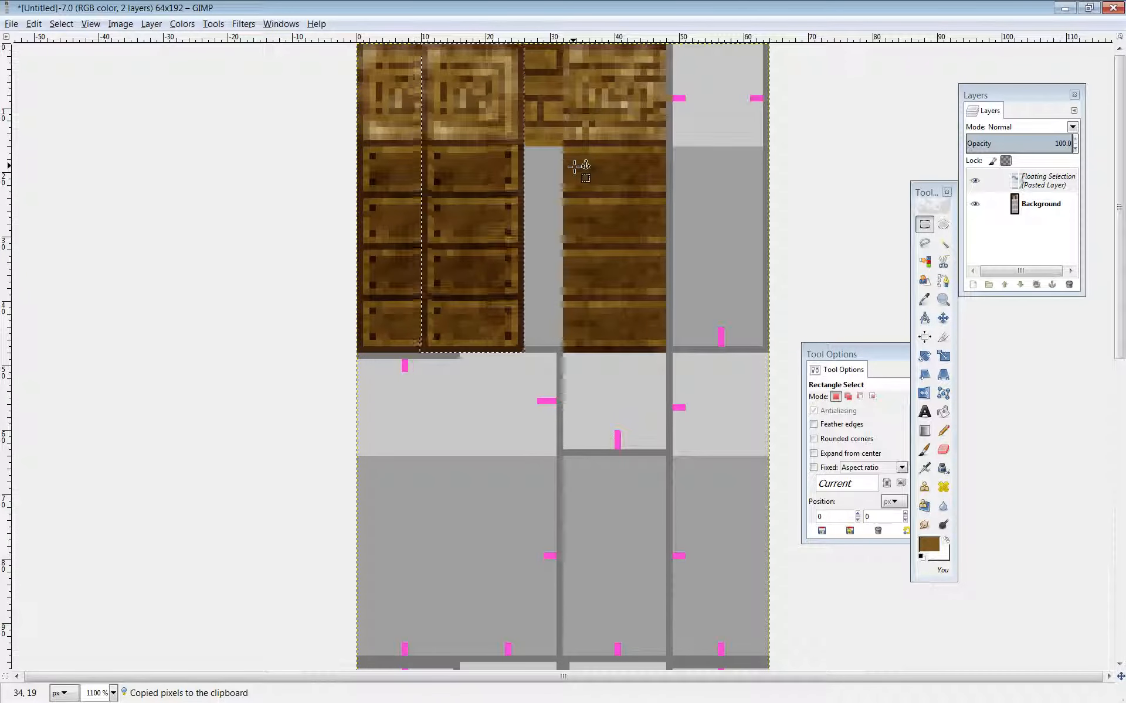
key(Right)
key(Right)
key(Right)
key(Right)
key(Right)
key(Right)
key(Right)
key(Right)
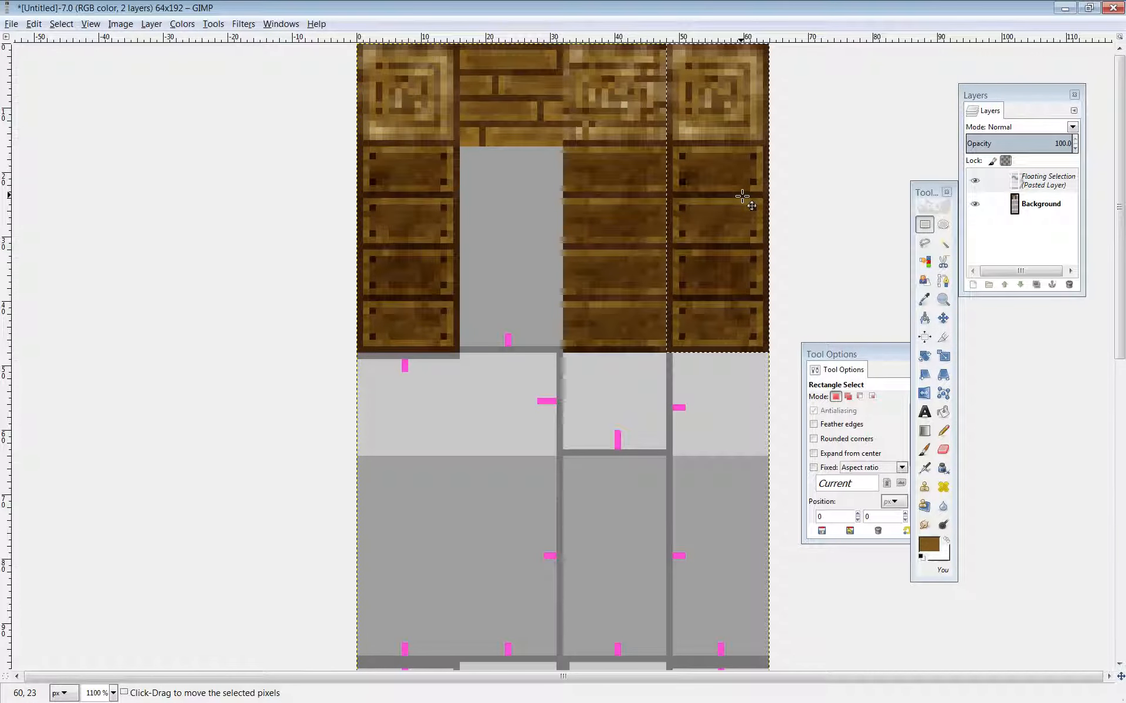
key(ctrl)
key(ctrl+h)
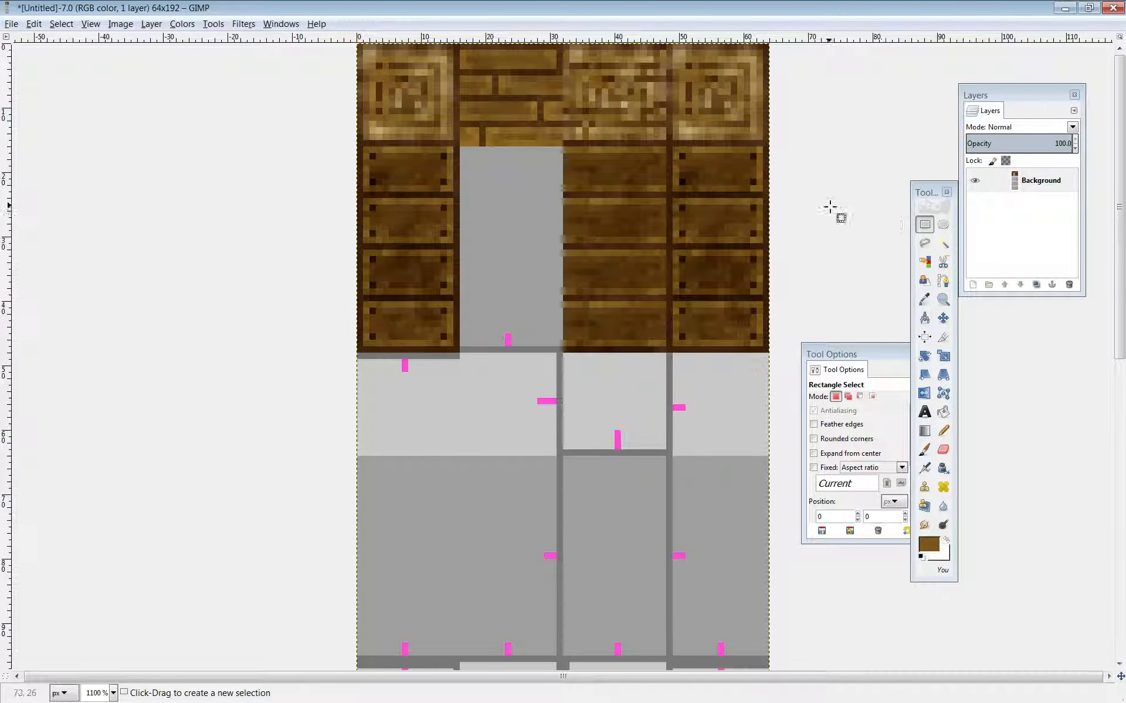
Repaint the end-grain tile atop the fourth column with the 1 px Pencil in sampled browns, and shade it with Dodge/Burn.
key(ctrl)
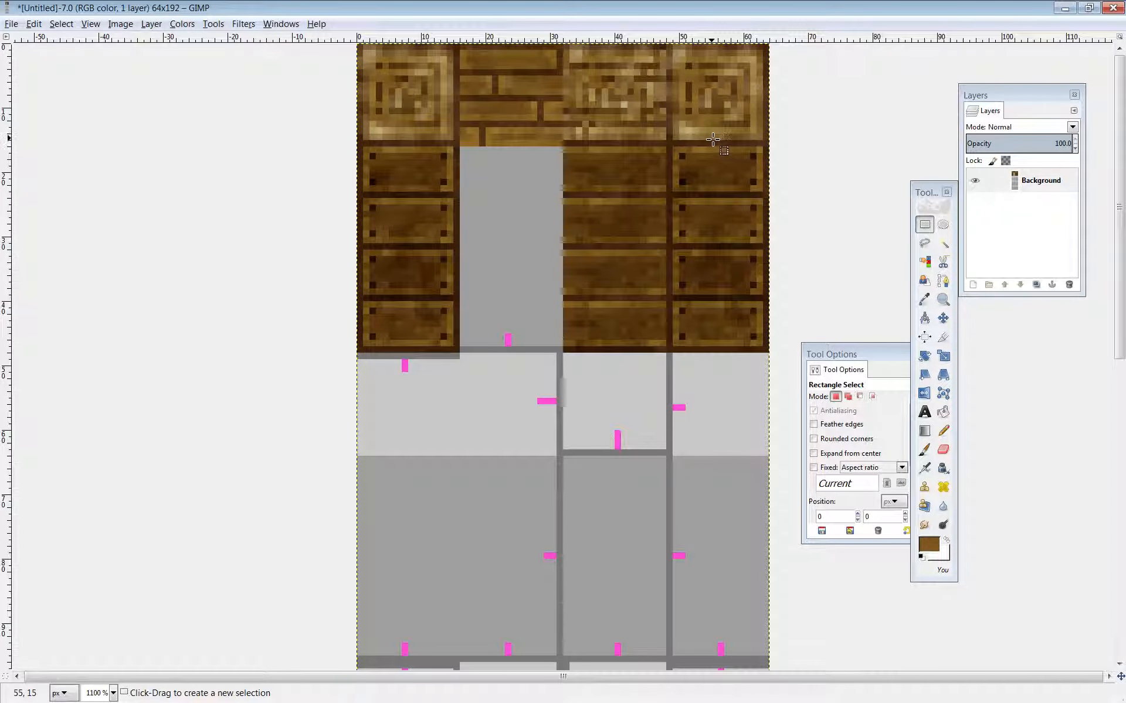
key(n)
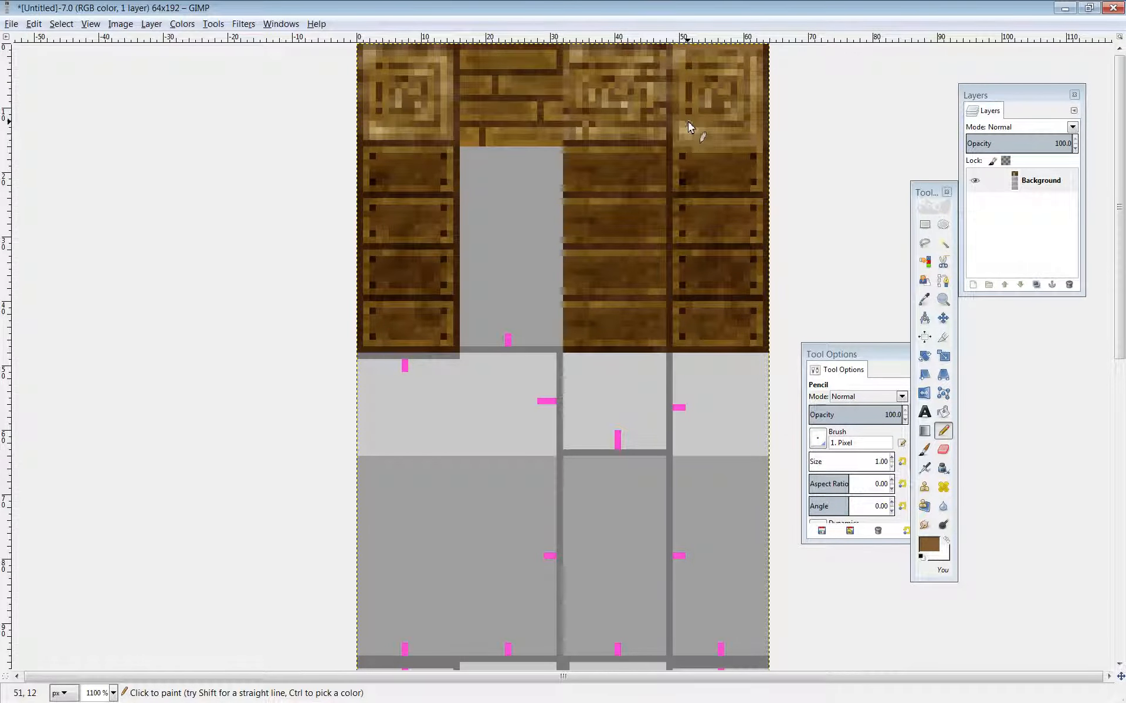
ctrl+click(712, 79)
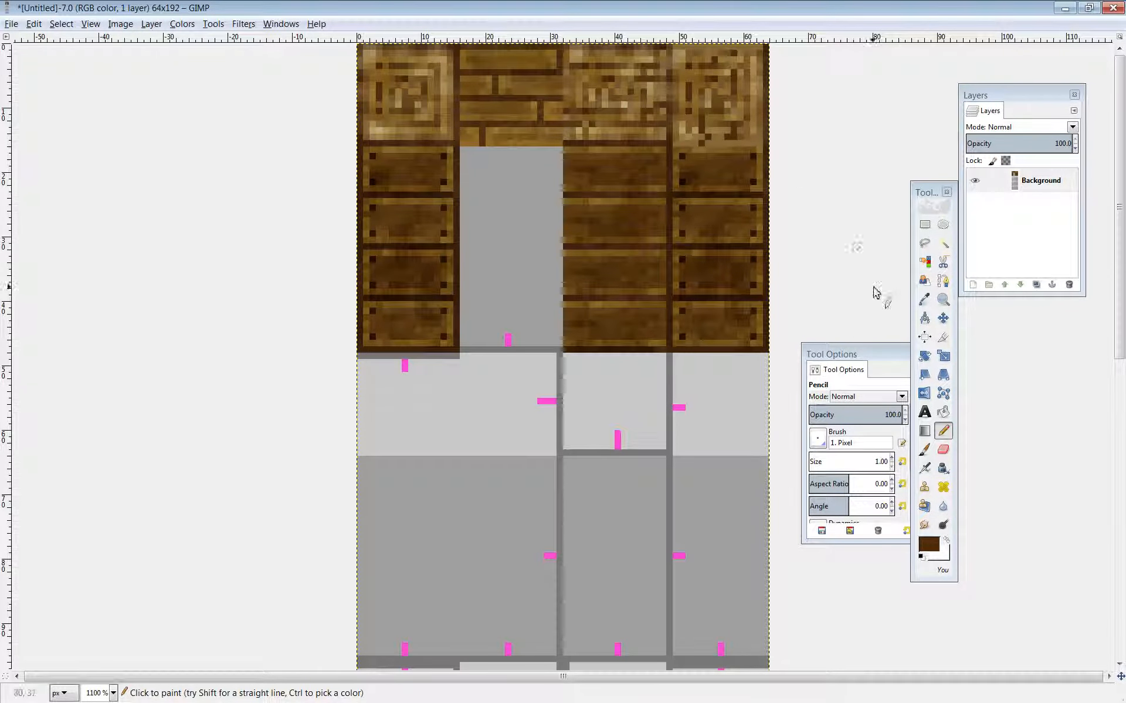
click(943, 525)
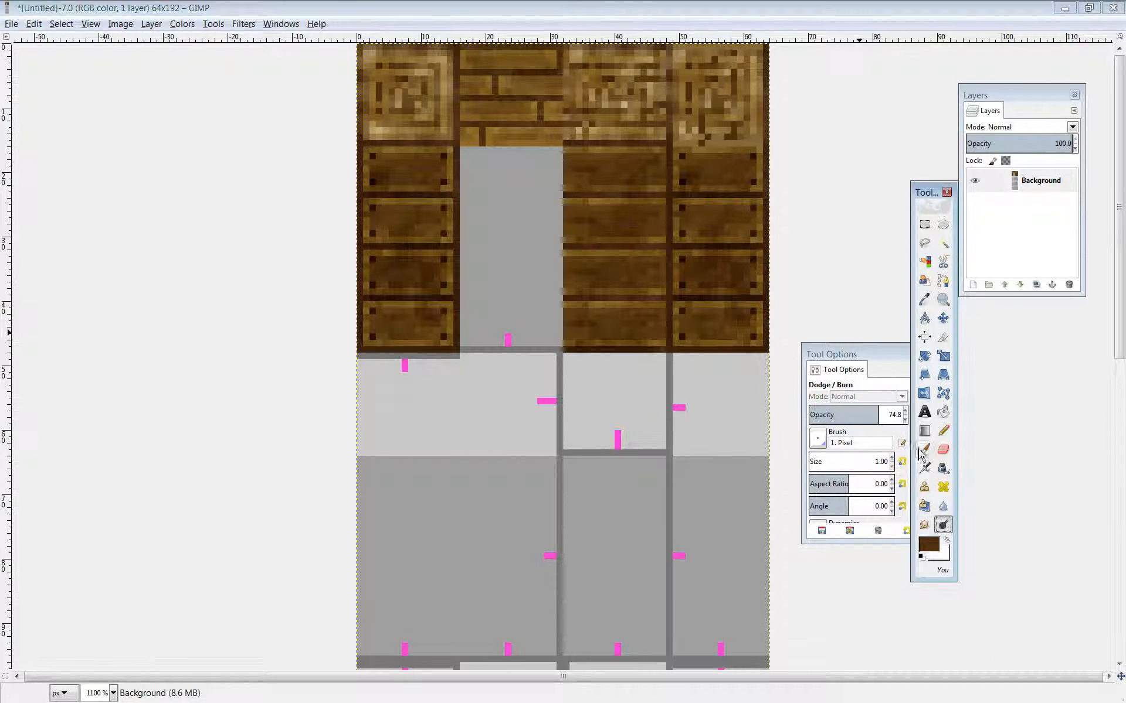
click(728, 138)
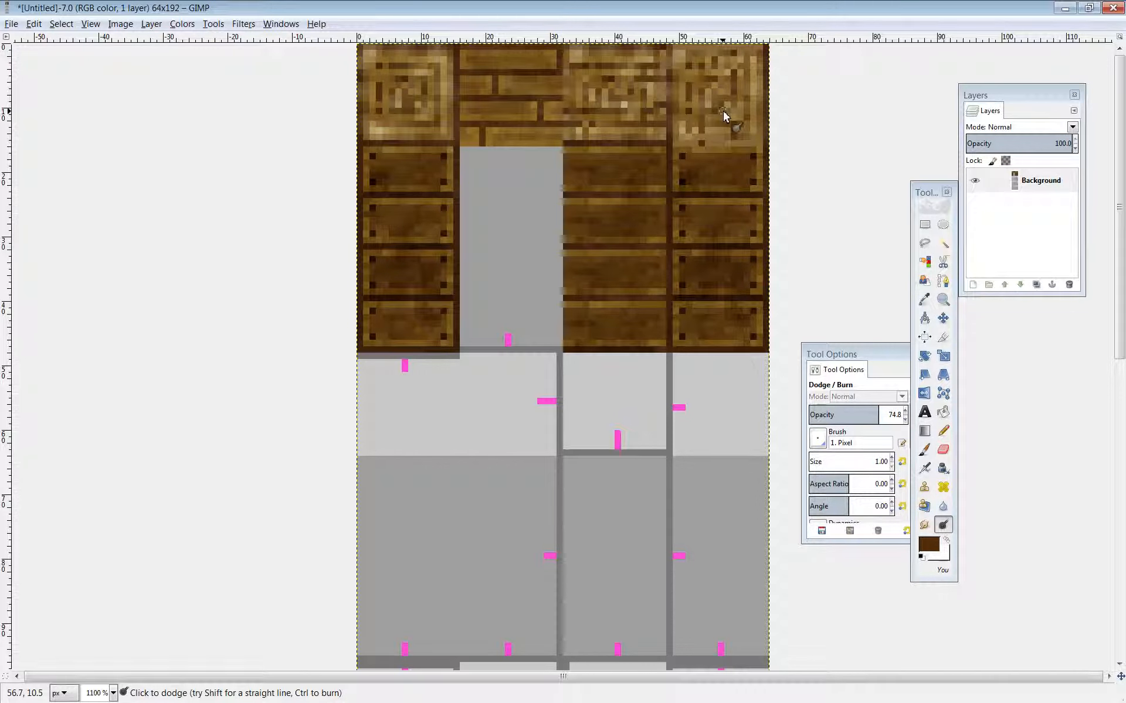
key(ctrl)
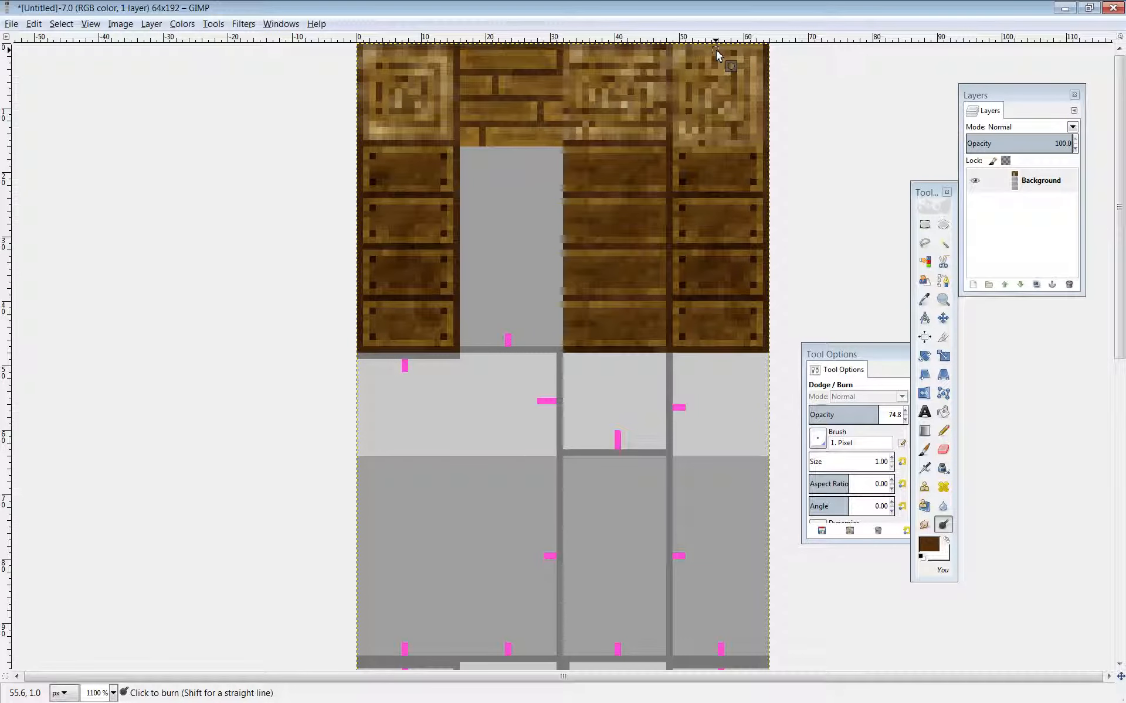
Export the tileset to wall2.png and reload the browser's tile test page to check the side walls, returning to GIMP.
click(12, 23)
click(99, 190)
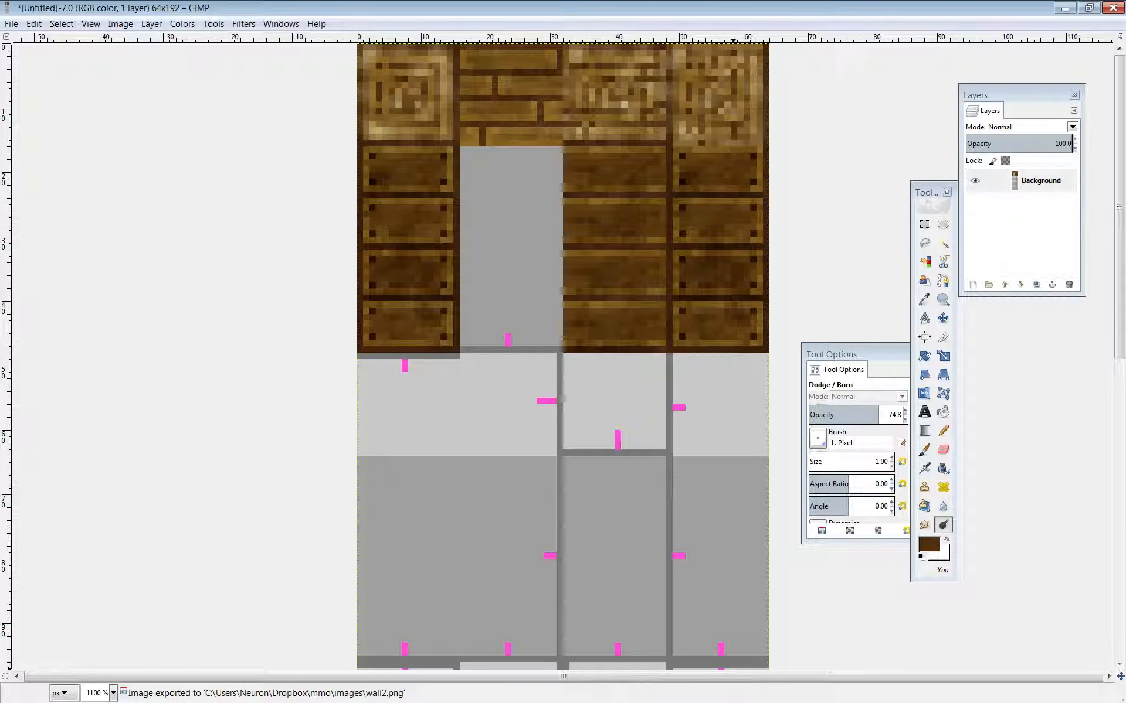
key(alt+Tab)
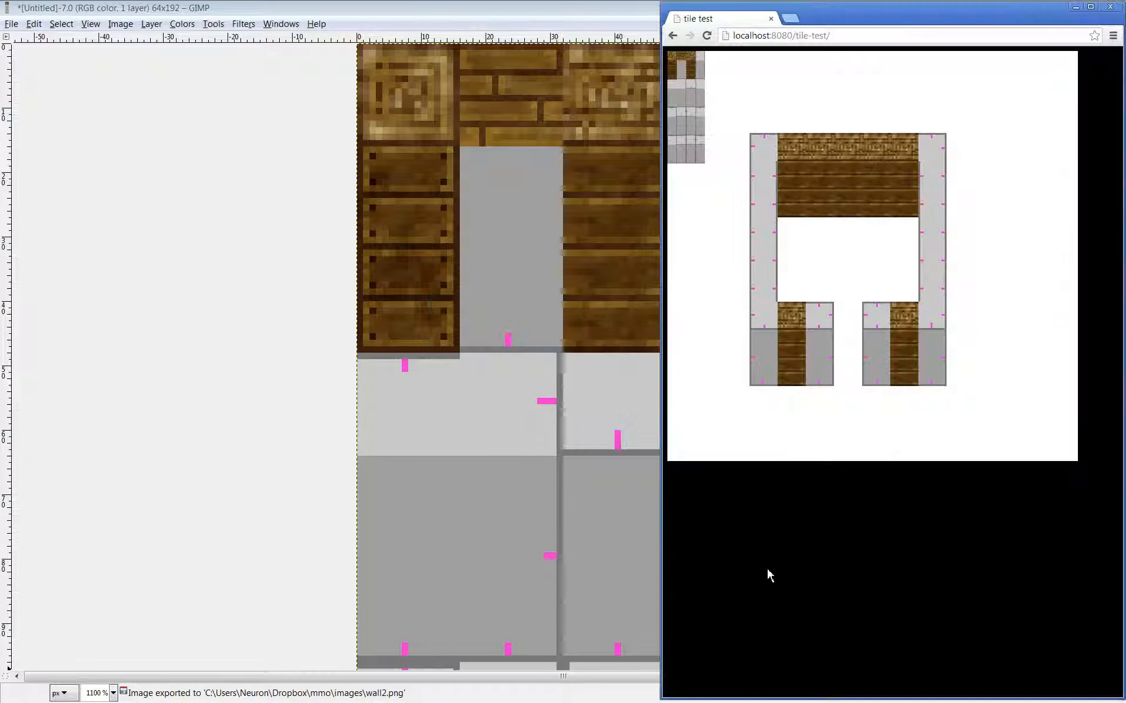
key(F5)
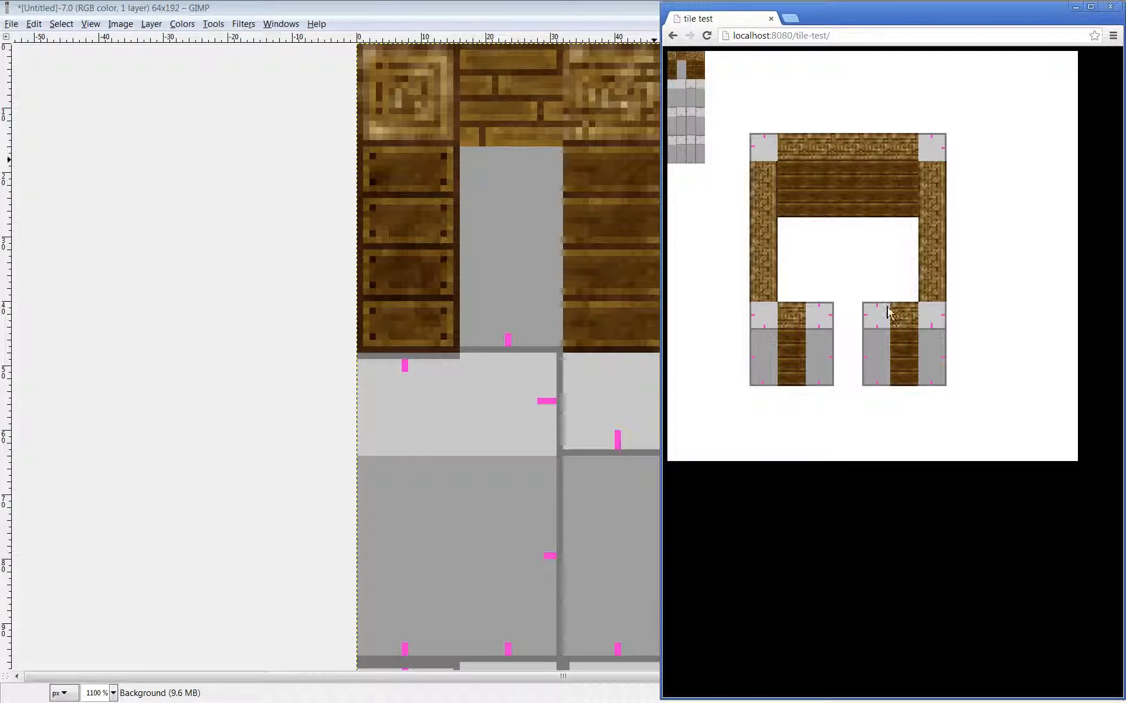
double_click(444, 13)
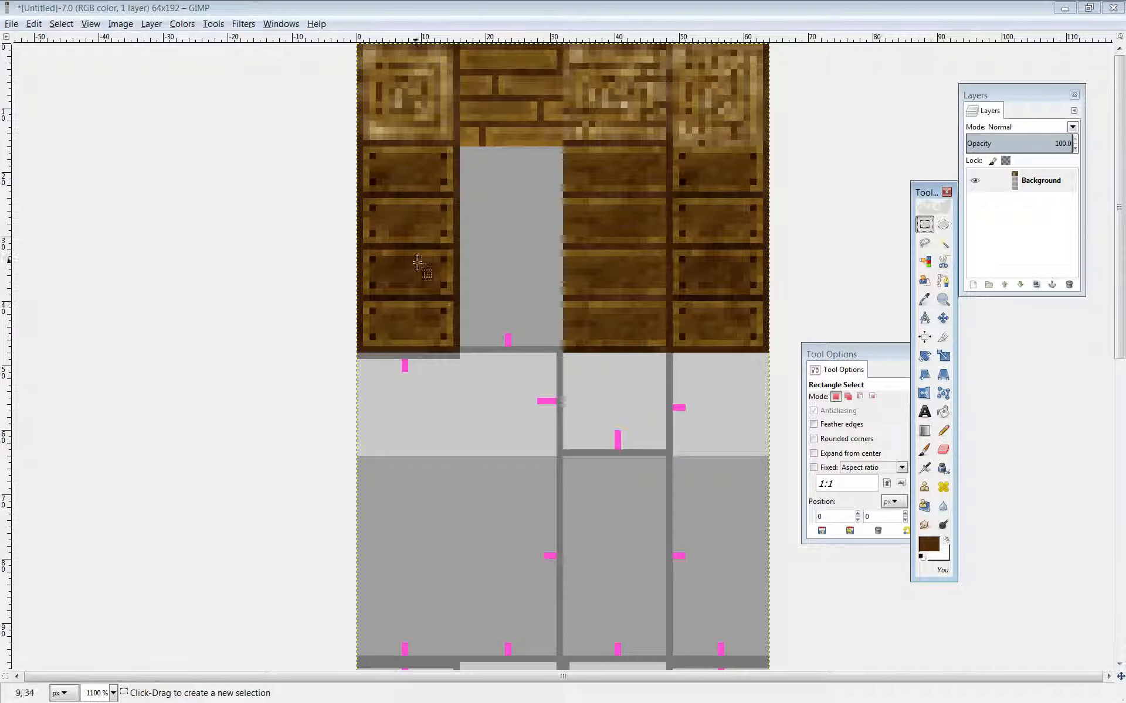
Copy the first wooden column, paste it as a floating selection, and move it down over the second row's first placeholder.
click(461, 354)
drag(460, 353, 357, 47)
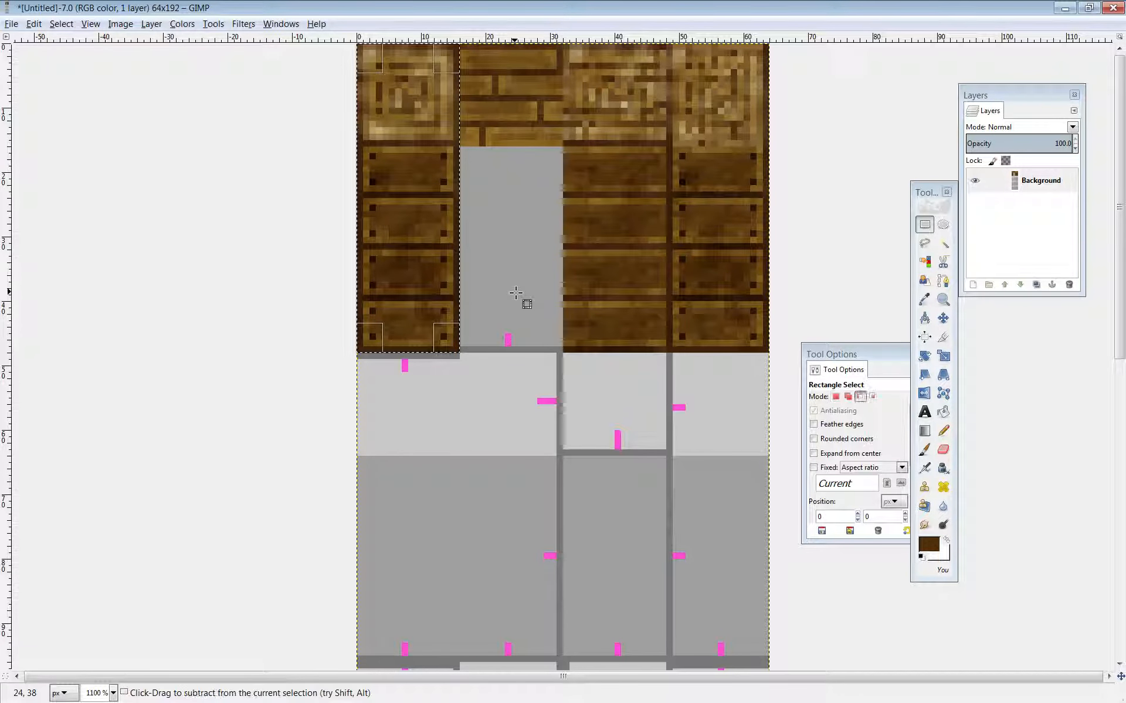
key(ctrl+c)
key(ctrl+v)
key(Down)
key(Down)
key(Down)
key(Down)
key(Down)
key(Down)
key(Down)
key(Down)
key(Down)
key(Down)
key(Down)
key(Down)
key(Down)
key(Down)
key(Down)
key(Down)
key(Down)
key(Down)
key(Down)
key(Down)
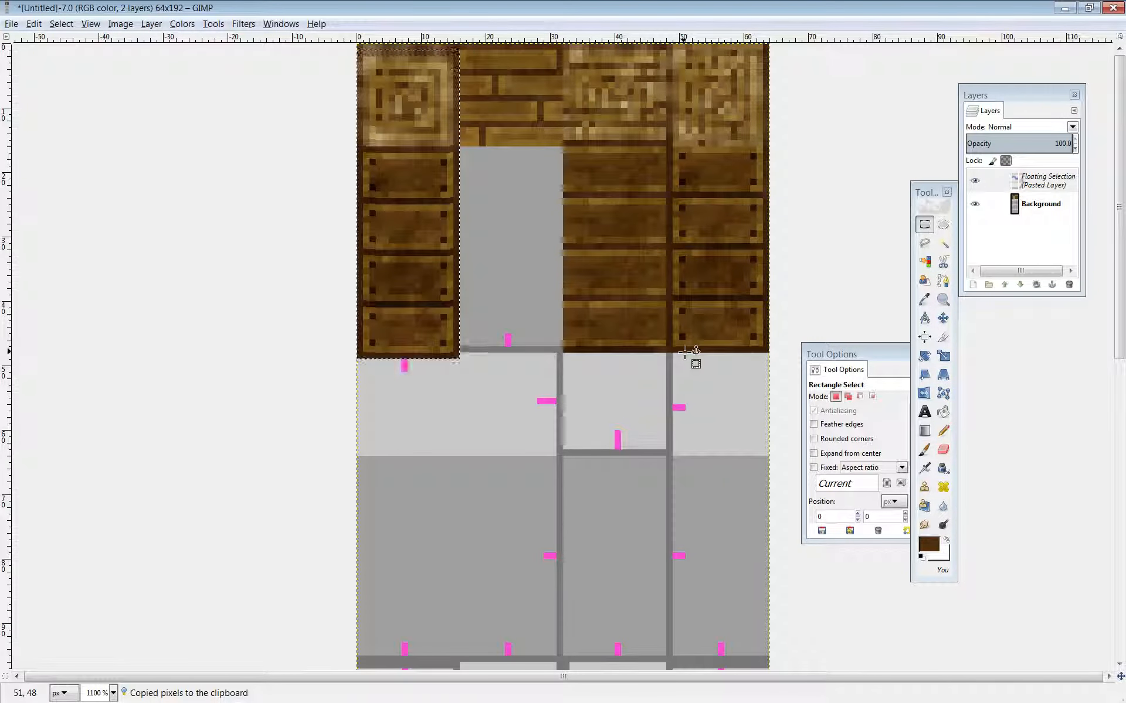
key(Down)
key(Down)
key(Down)
key(Down)
key(Down)
key(Down)
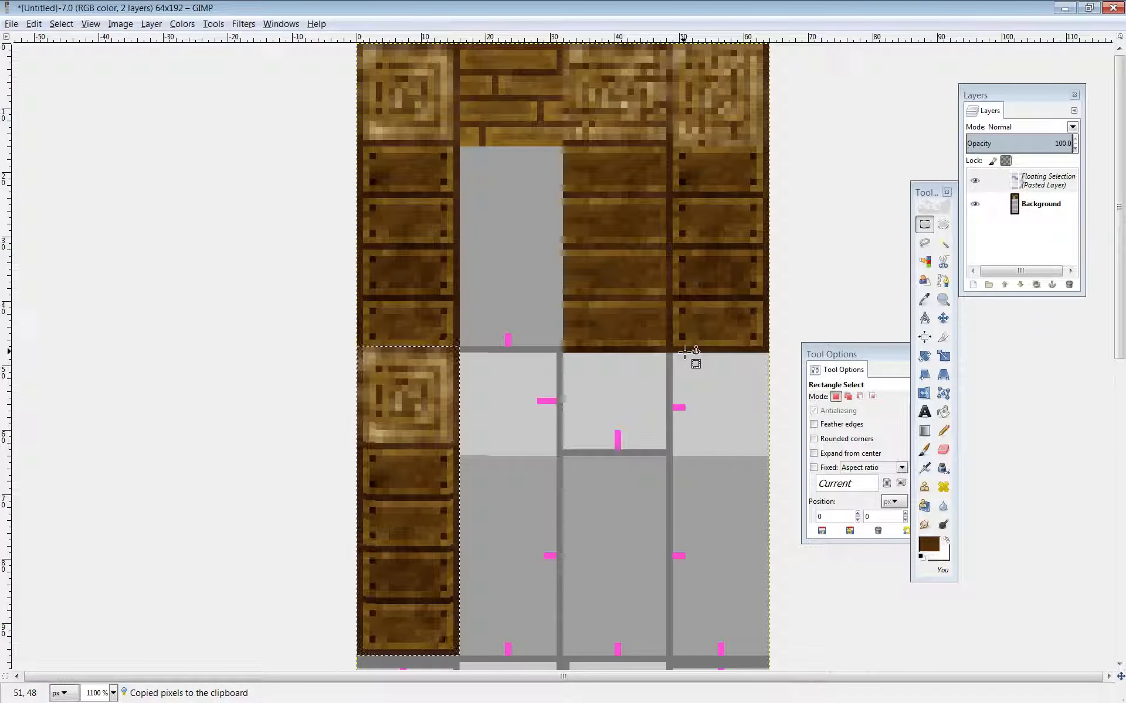
Compare the tileset with the browser's tile test page to see which wall placeholders are still grey, and return to GIMP.
key(alt+Tab)
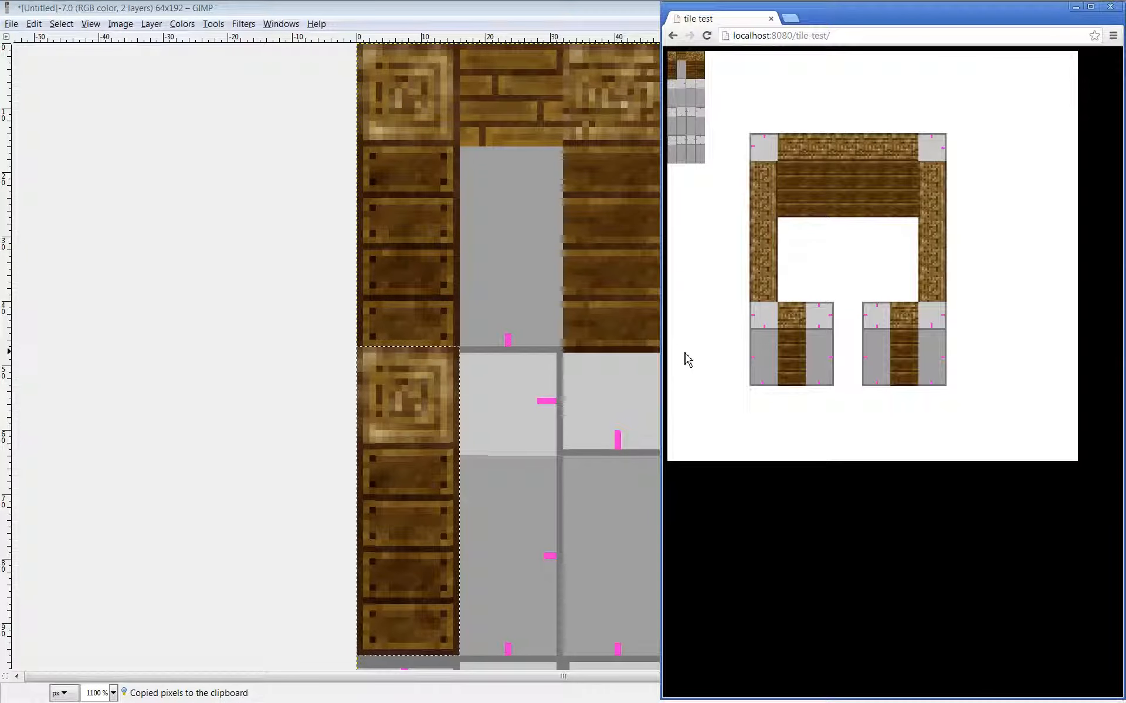
key(alt+Tab)
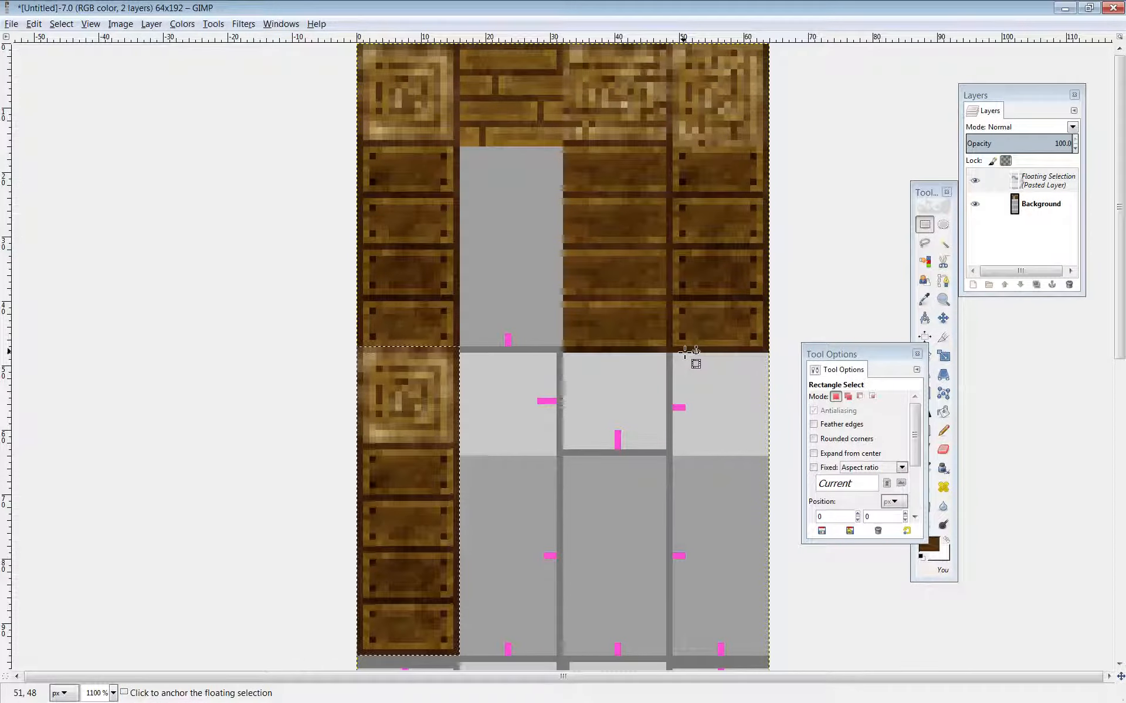
key(alt+Tab)
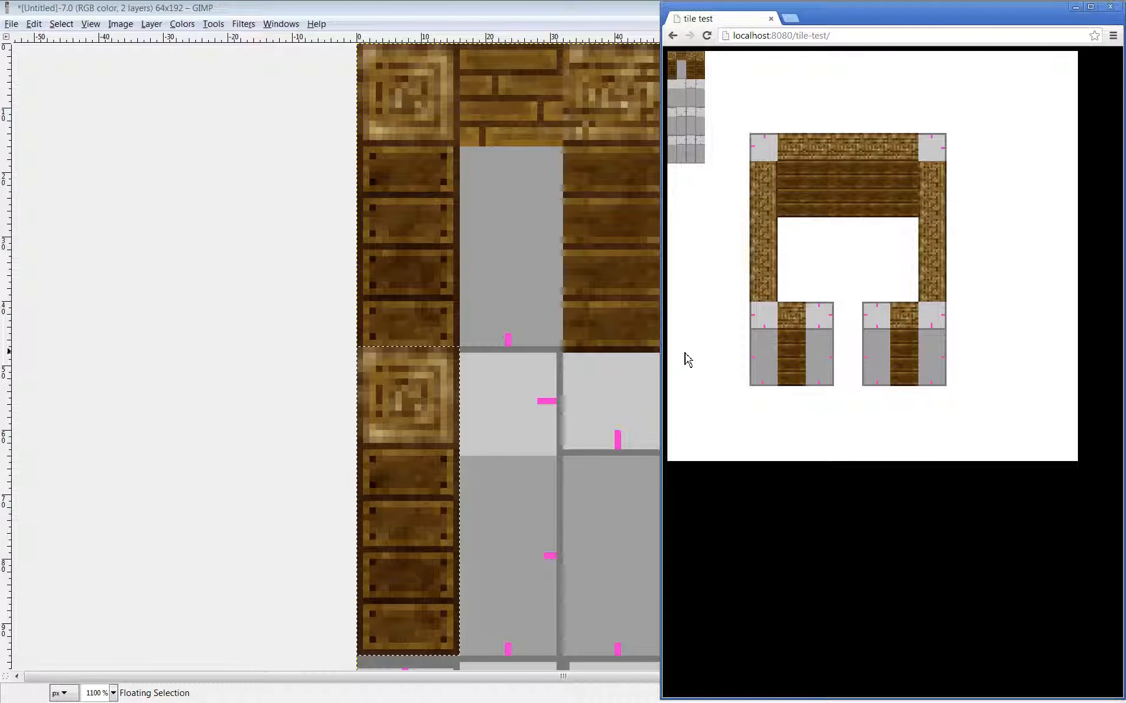
key(alt+Tab)
Move the floating wooden column down the tileset's first column to near the third row's first placeholder.
scroll(621, 381, down, 5)
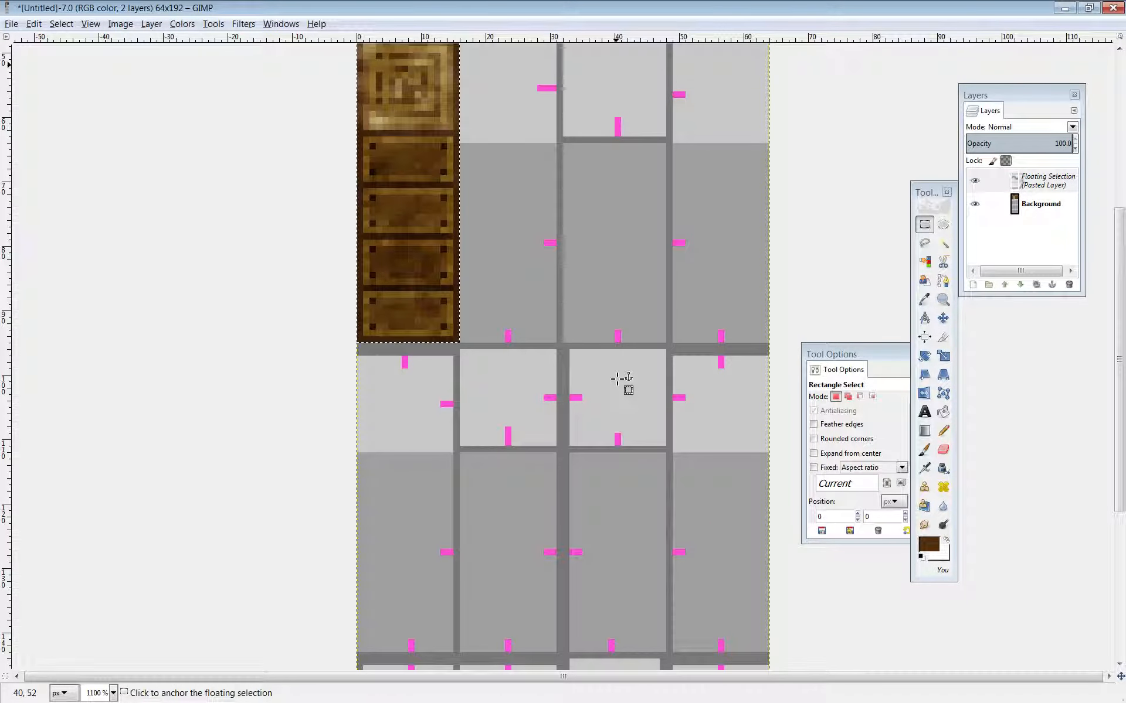
key(Down)
key(Down)
key(Down)
key(Down)
key(Down)
key(Down)
key(Down)
key(Down)
key(Down)
key(Down)
key(Down)
key(Down)
key(Down)
key(Down)
key(Down)
key(Down)
key(Down)
key(Down)
key(Down)
key(Down)
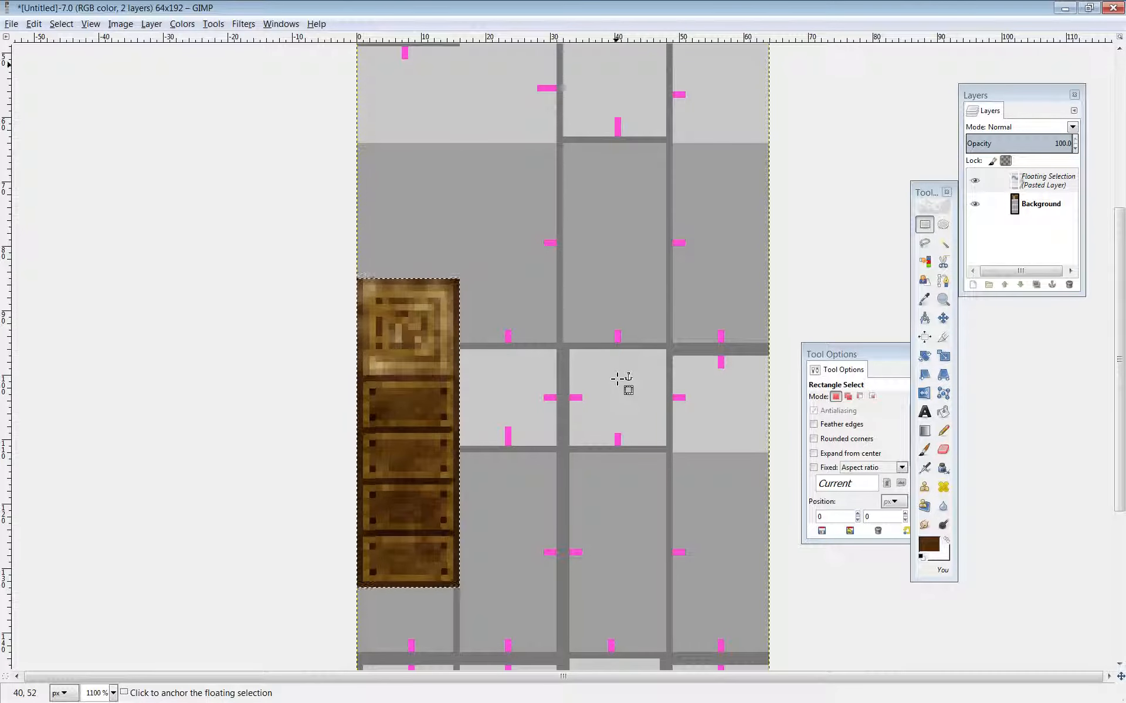
key(Down)
key(Down)
key(Down)
key(Down)
key(Down)
key(Down)
key(Down)
key(Down)
key(Down)
key(Up)
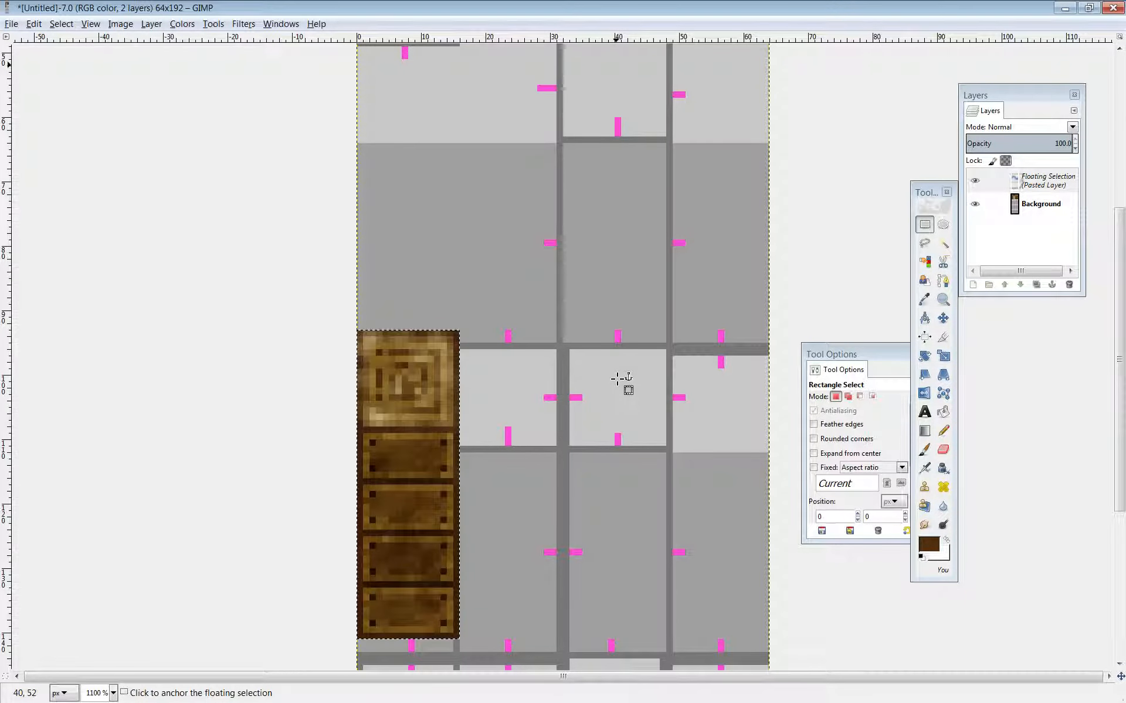
Try shifting the floating column sideways towards the third row's middle placeholders.
key(Right)
key(Right)
key(Right)
key(Right)
key(Right)
key(Right)
key(Right)
key(Right)
key(Right)
key(Right)
key(Right)
key(Right)
key(Right)
key(Right)
key(Right)
key(Right)
key(Right)
key(Right)
key(Right)
key(Right)
Align the floating column exactly over the third row's first placeholder, flush with the image's left edge, and anchor it.
key(Down)
key(Down)
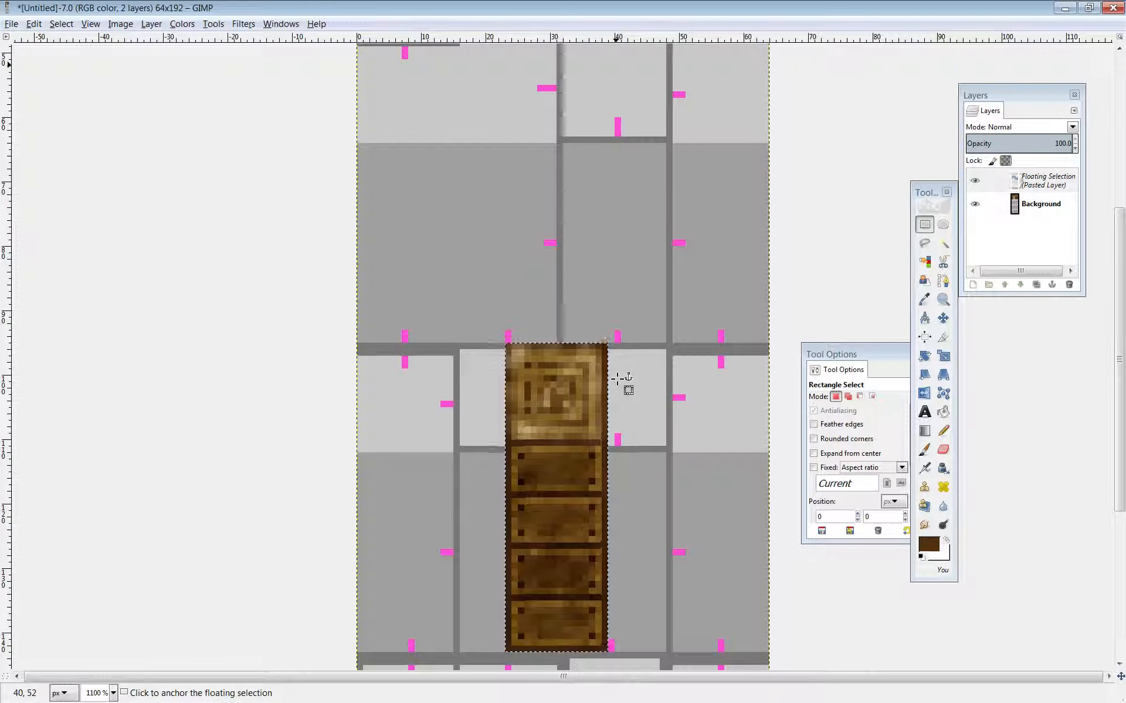
key(Left)
key(Left)
key(Left)
key(Left)
key(Left)
key(Left)
key(Left)
key(Left)
key(Left)
key(Left)
key(Left)
key(Left)
key(Left)
key(Left)
key(Left)
key(Left)
key(Left)
key(Left)
key(Left)
key(Left)
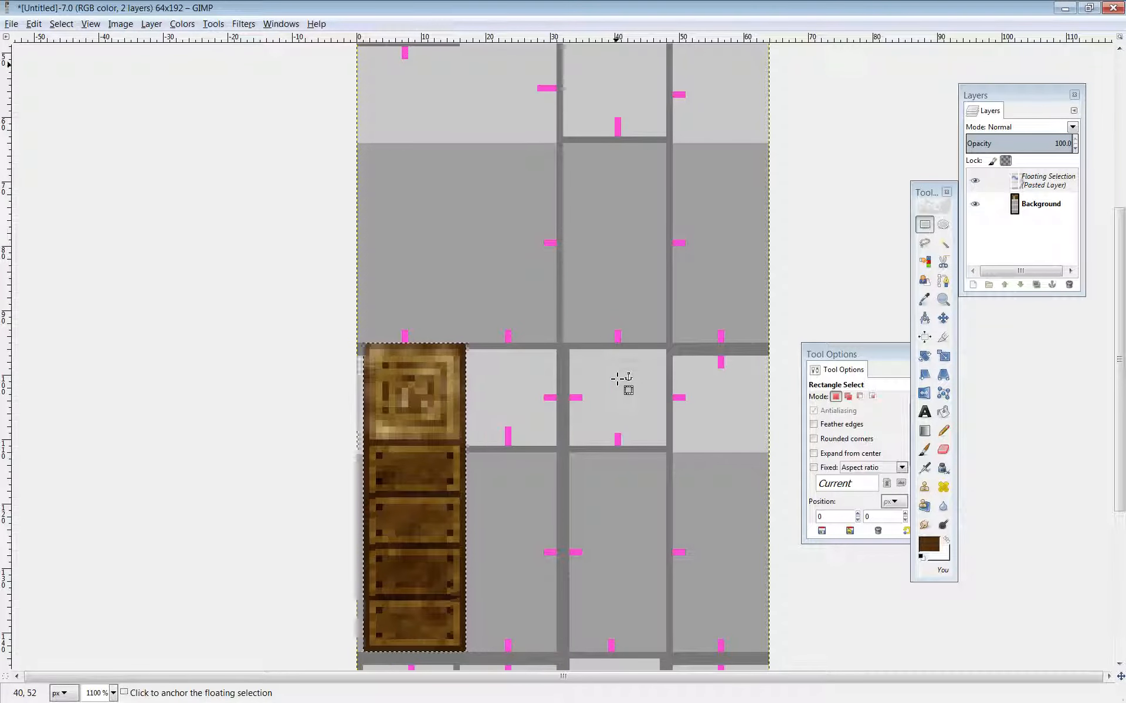
key(Down)
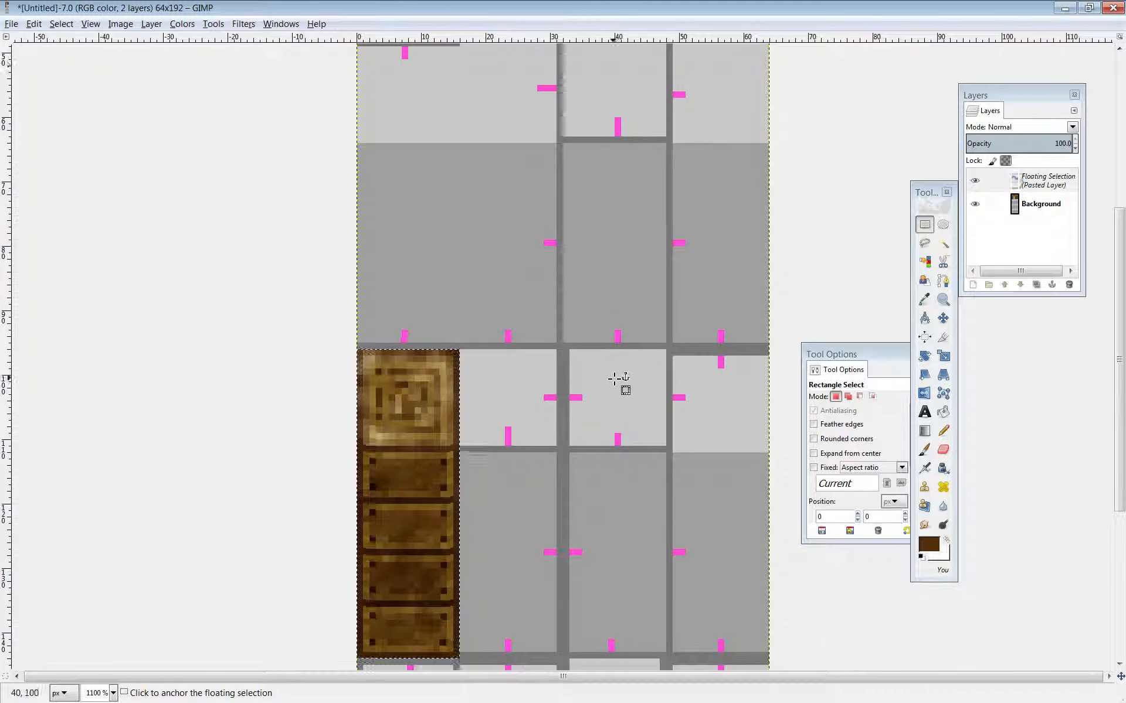
key(ctrl+h)
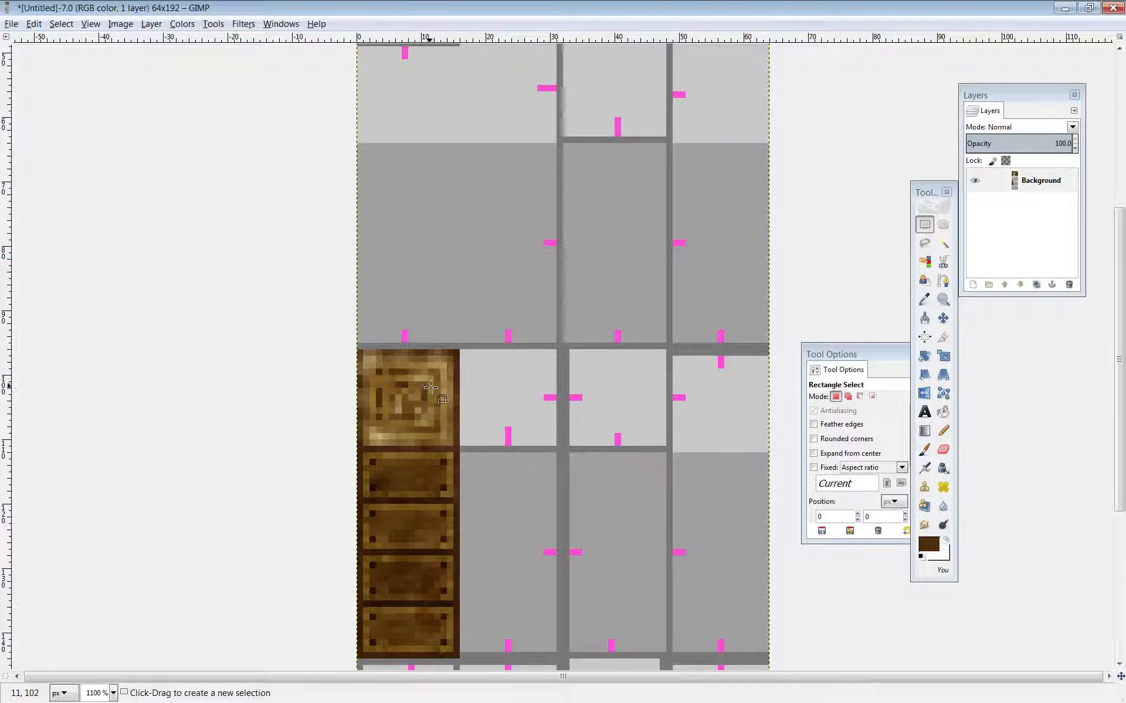
Paint over the dark left and bottom borders of the third row's end-grain tile with sampled light browns, using 1 px Paintbrush and Pencil.
key(p)
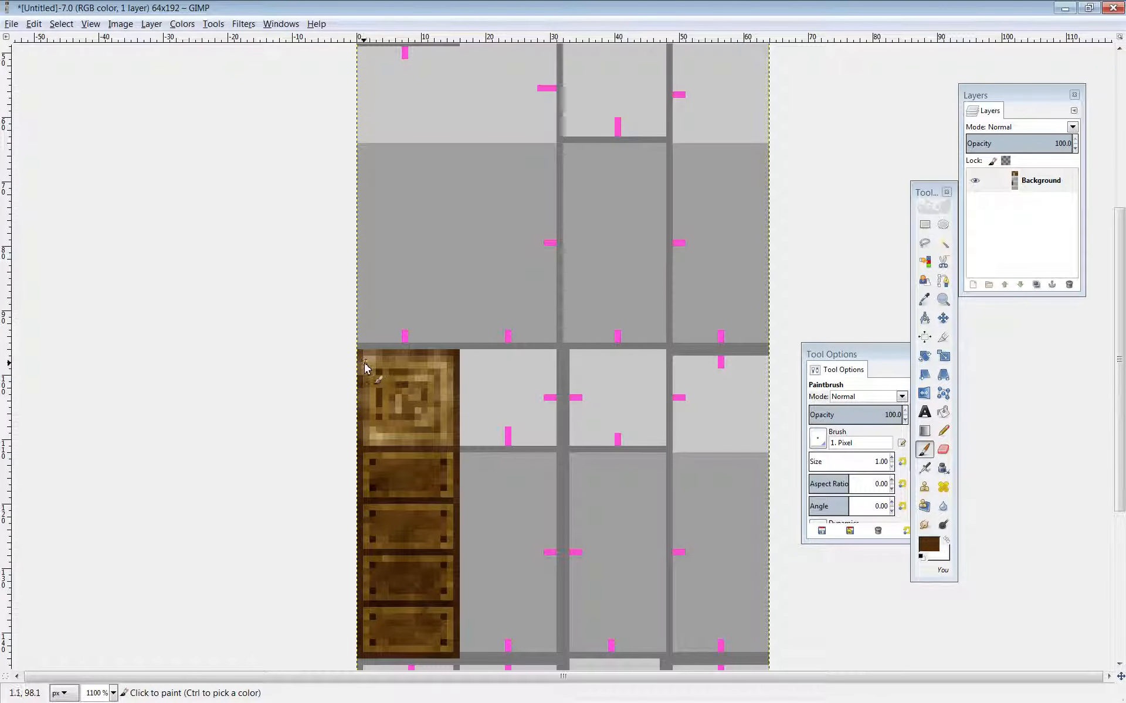
ctrl+click(376, 354)
drag(361, 361, 362, 436)
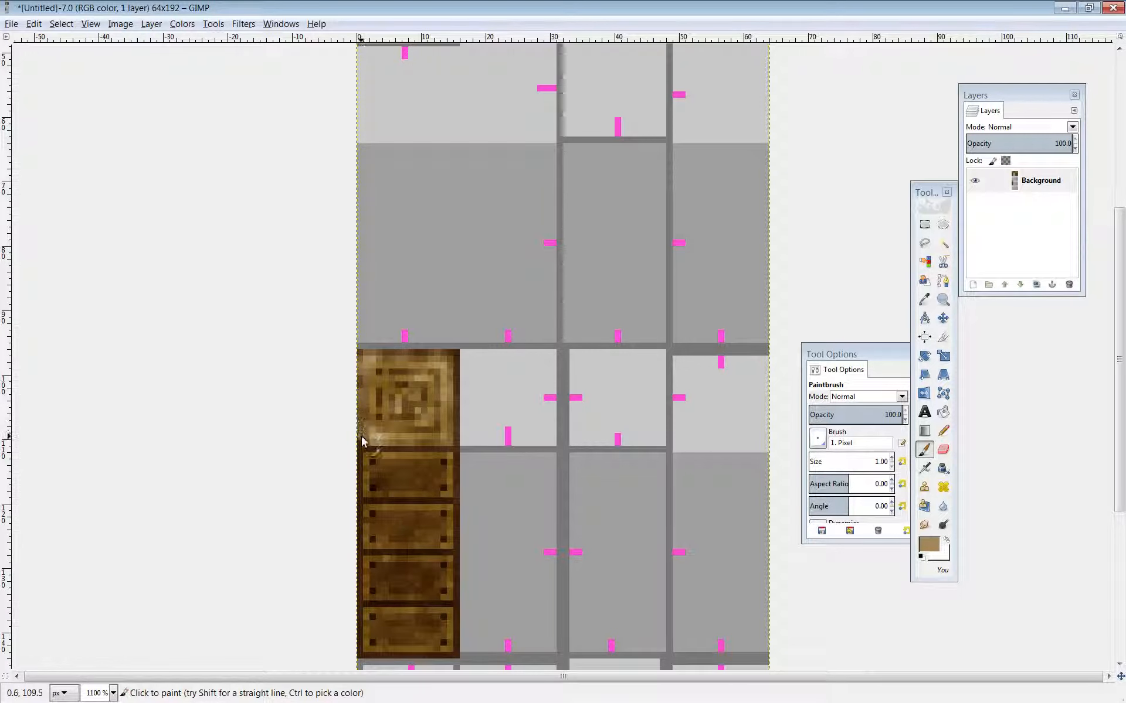
click(364, 387)
click(943, 432)
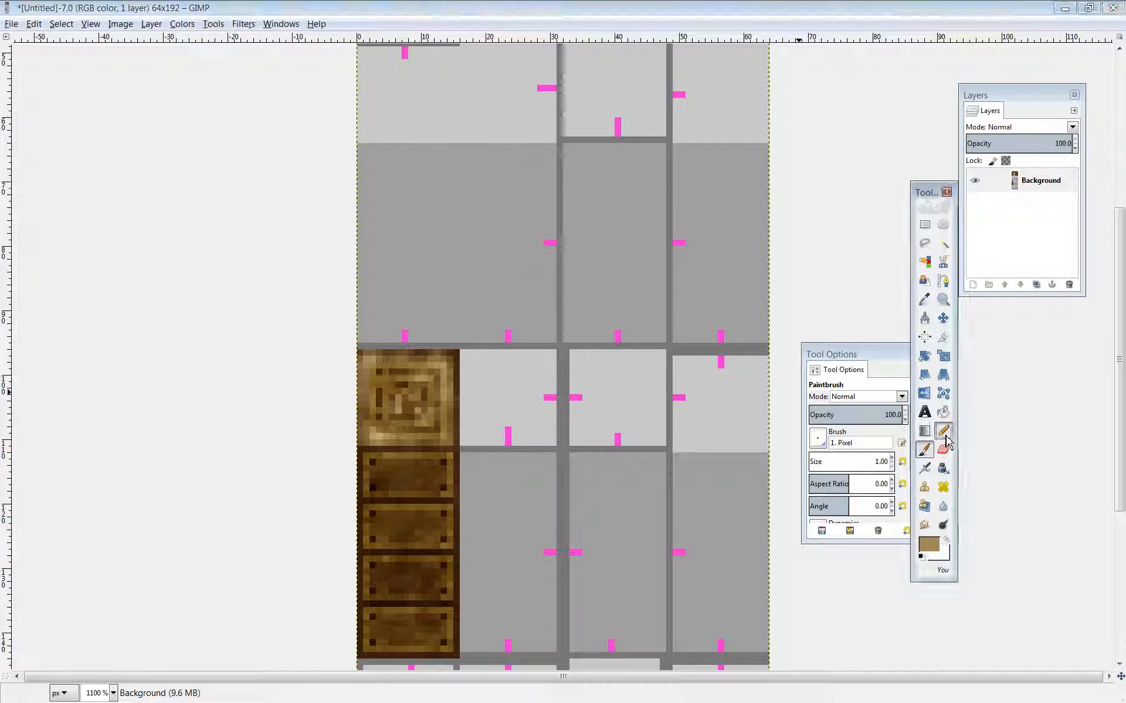
ctrl+click(452, 444)
drag(452, 448, 359, 452)
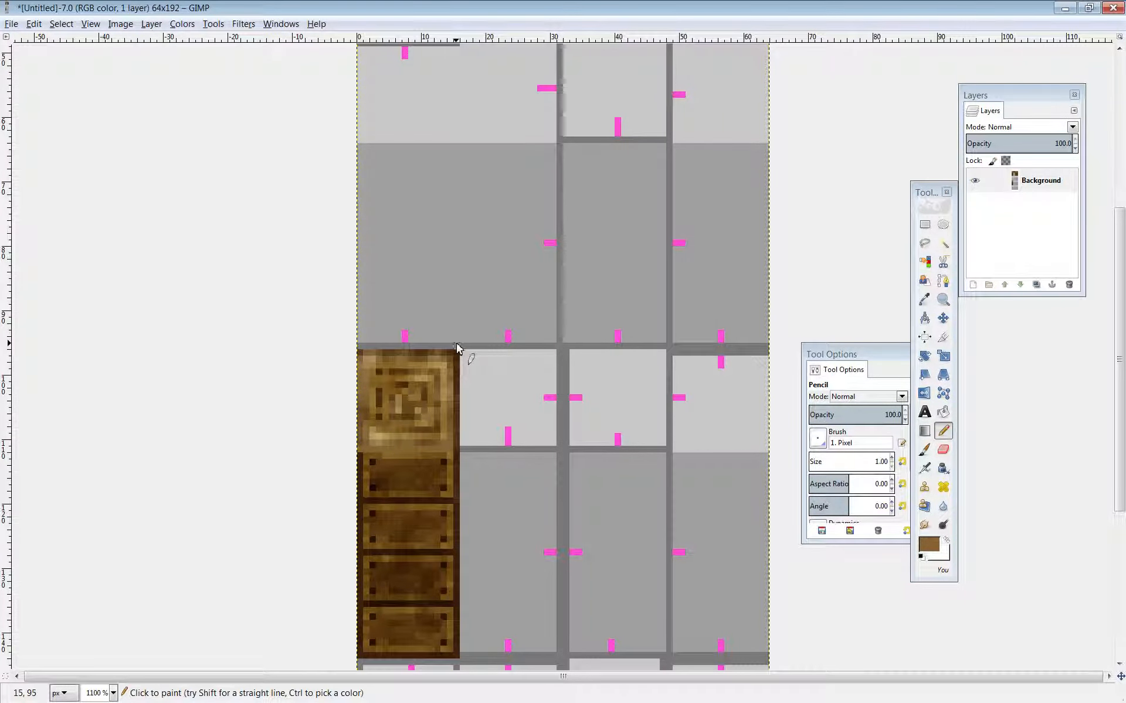
scroll(462, 406, down, 3)
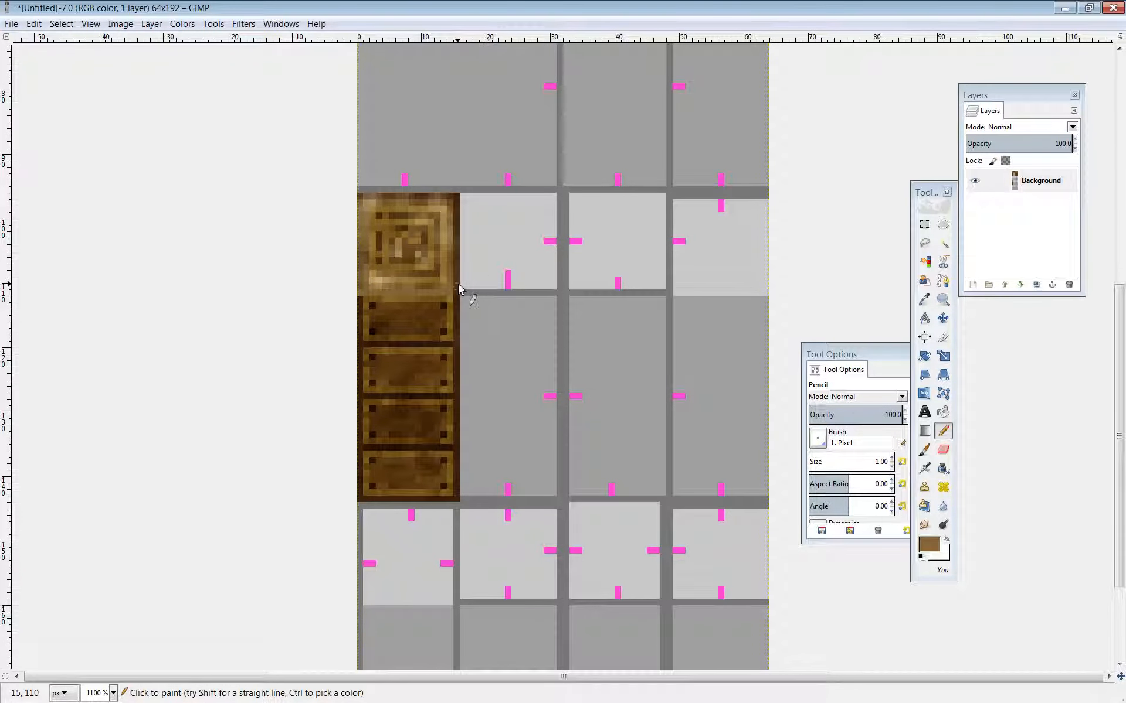
key(ctrl+v)
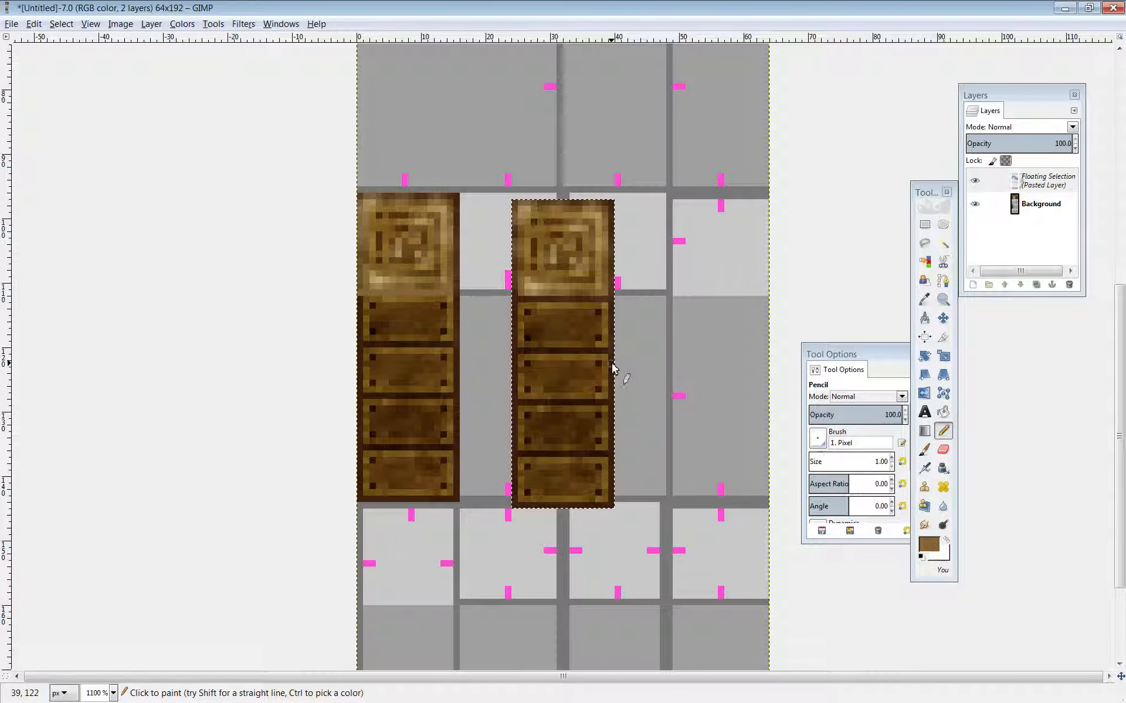
key(ctrl+z)
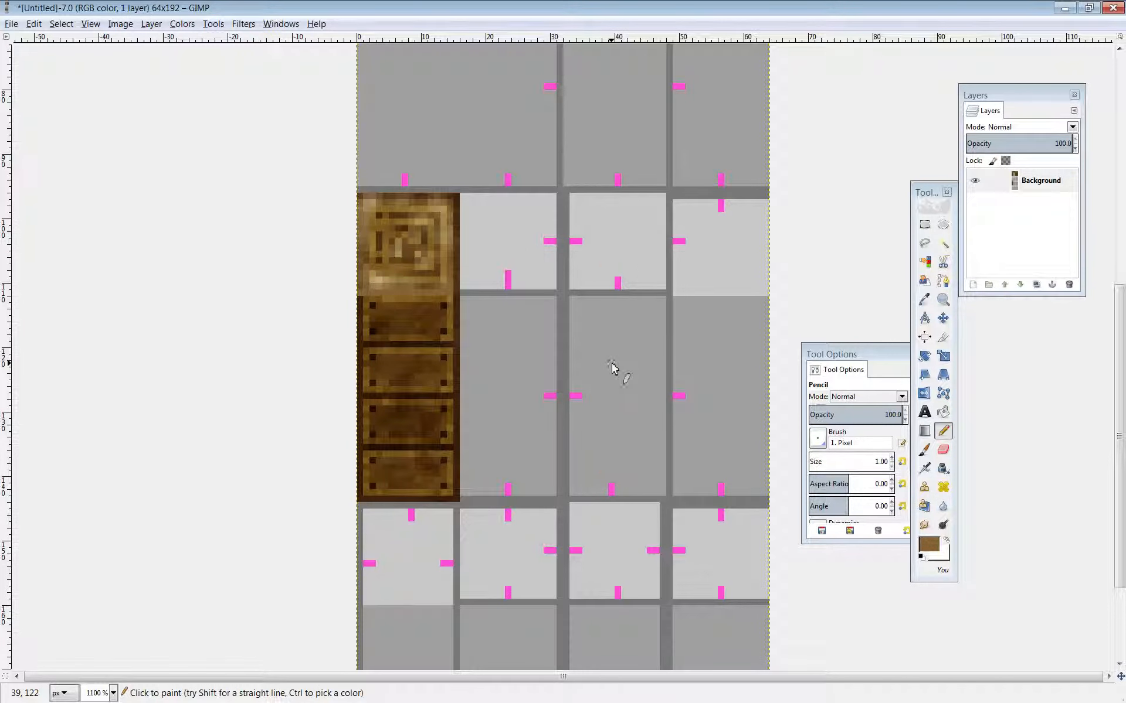
key(ctrl+c)
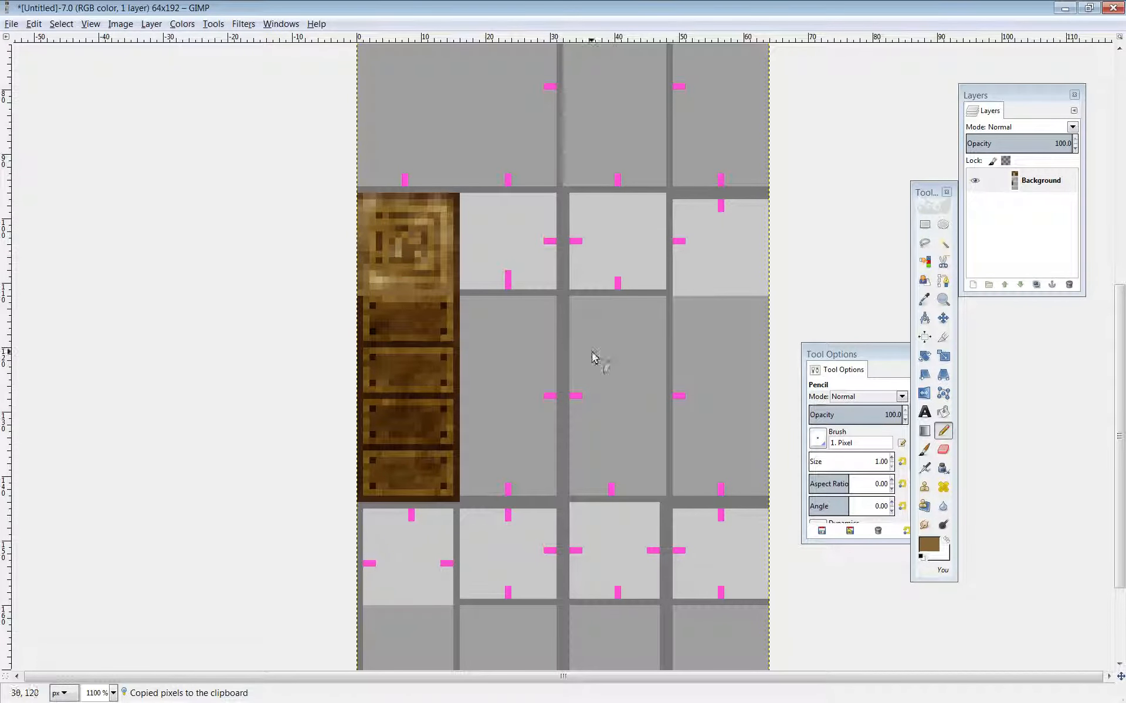
key(ctrl+v)
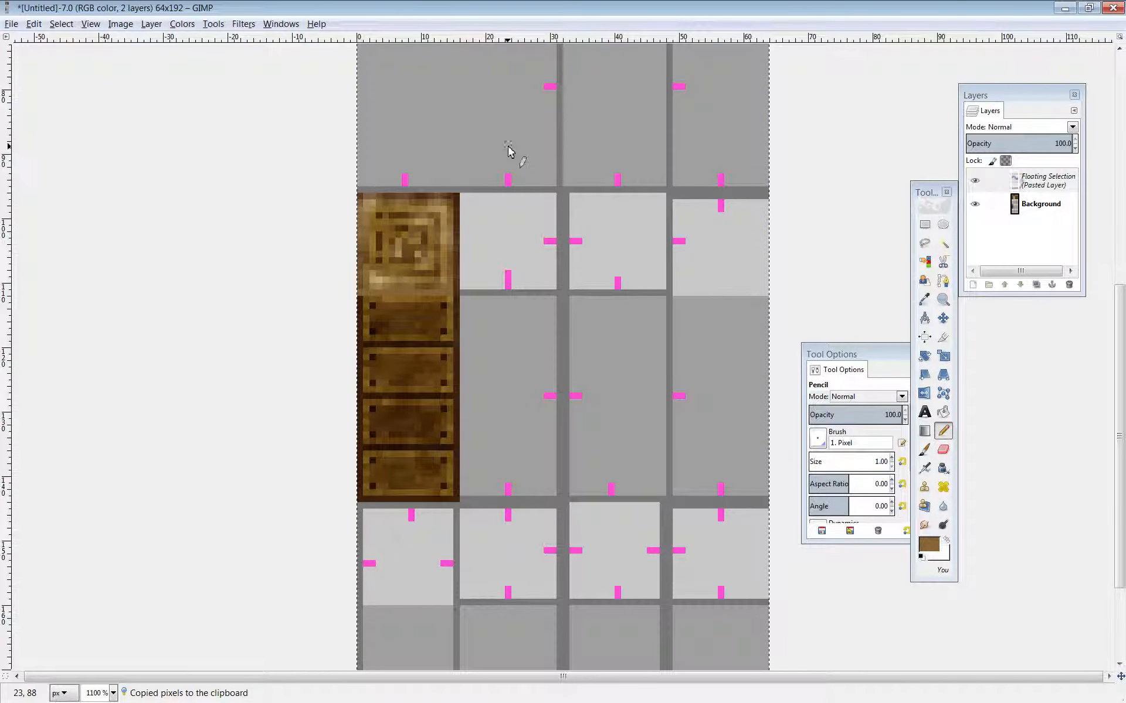
key(ctrl+z)
Select and copy the whole first wooden column in the top row, and paste it as a floating selection.
scroll(616, 210, up, 10)
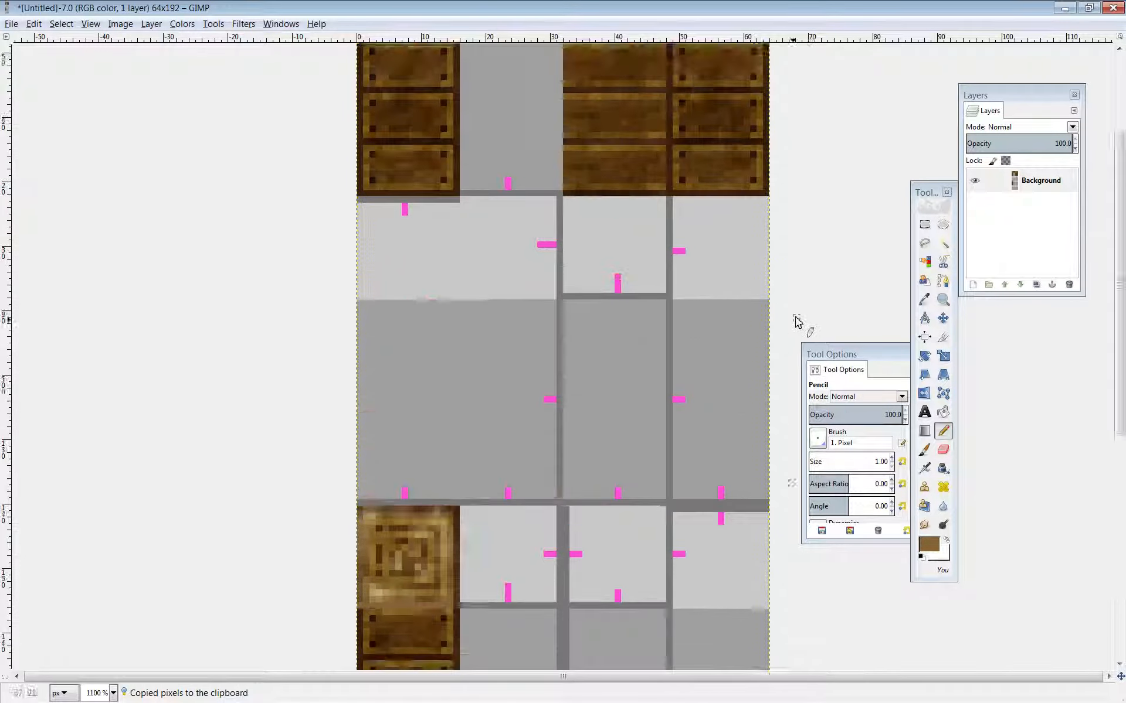
click(924, 225)
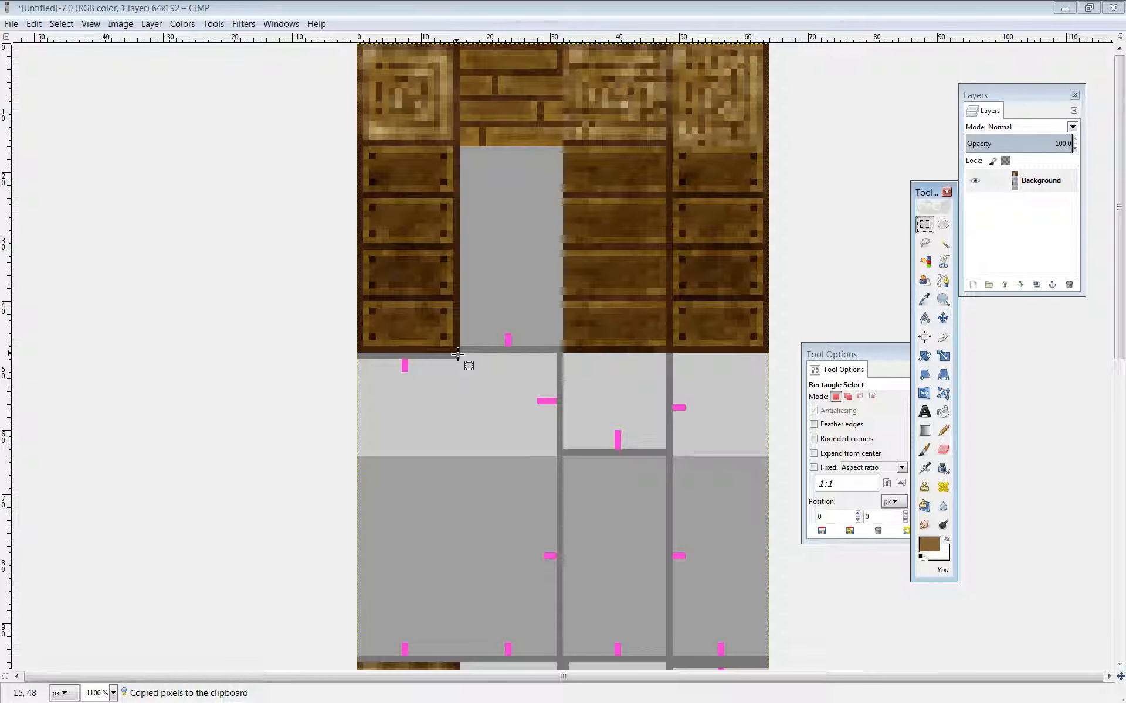
drag(459, 352, 359, 44)
key(ctrl+c)
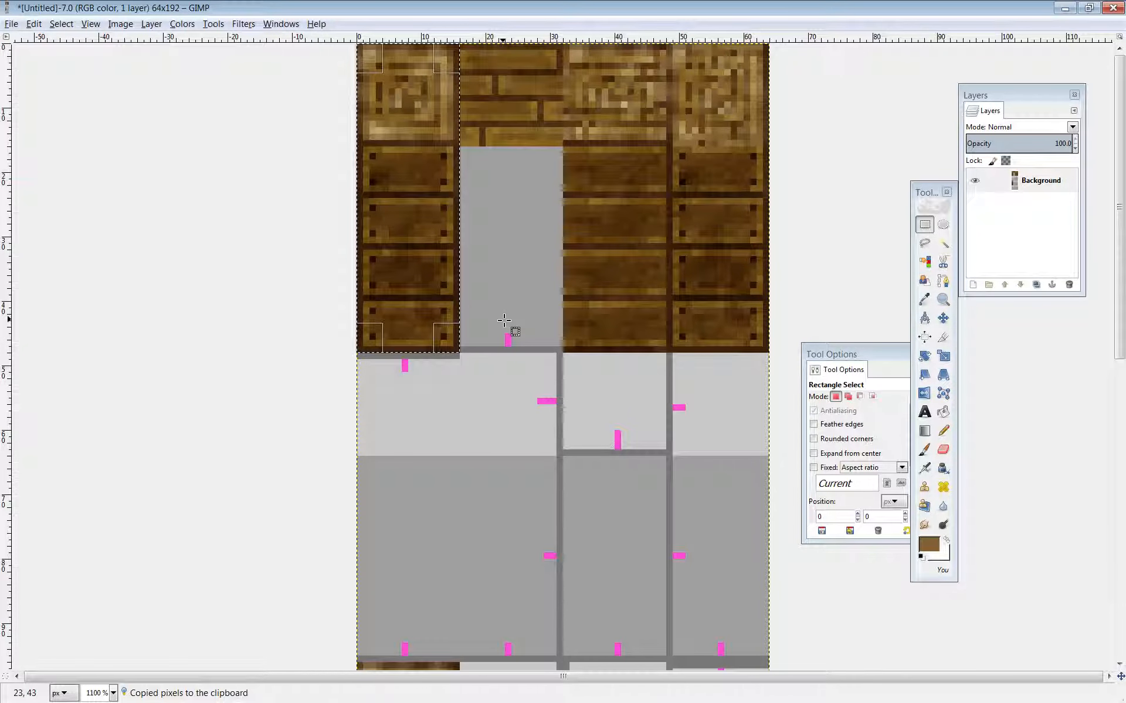
scroll(504, 321, down, 10)
scroll(504, 321, up, 4)
scroll(504, 321, down, 2)
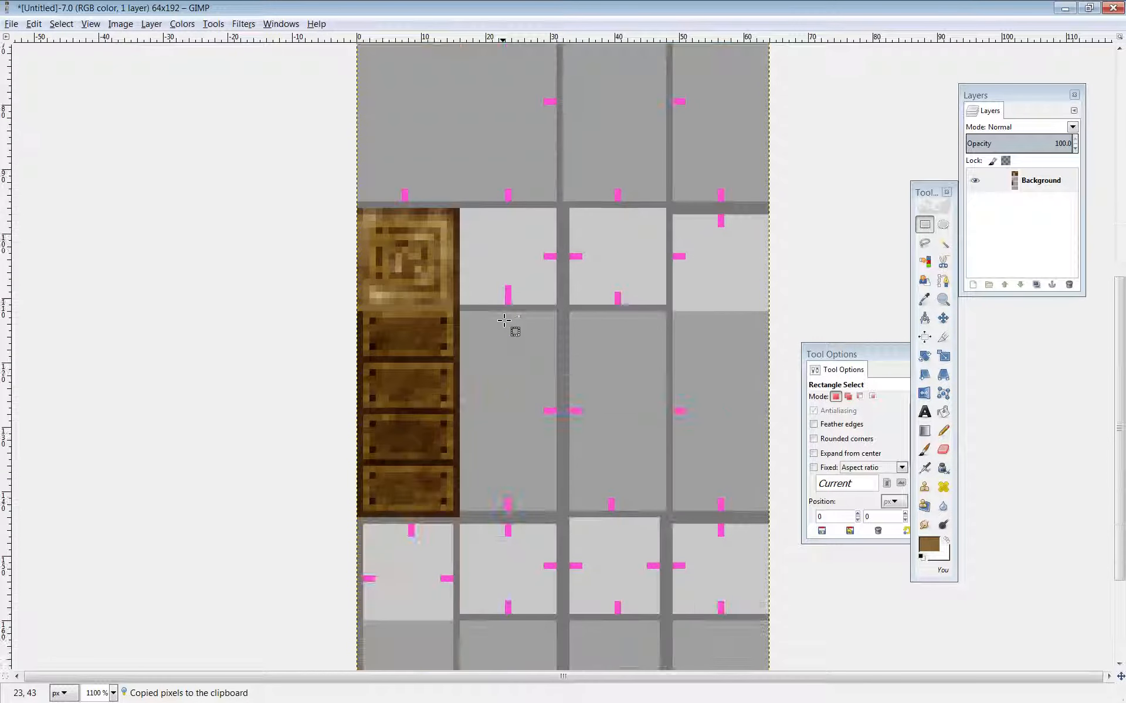
key(ctrl+v)
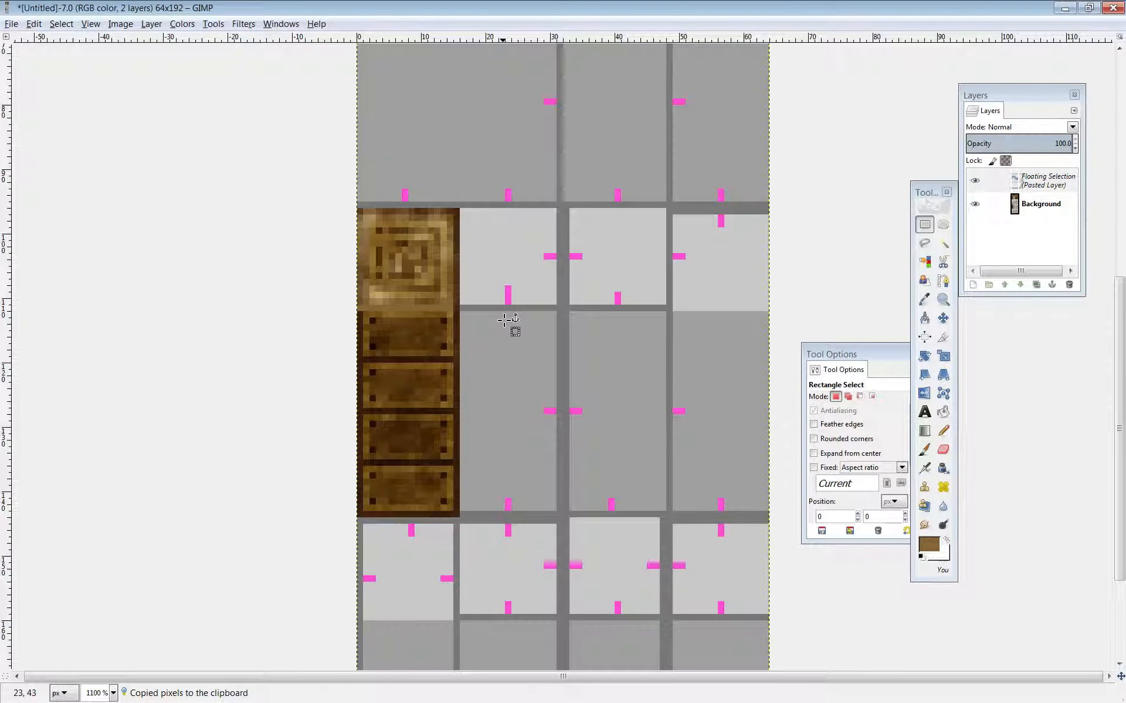
Move the floating wooden column onto the third row's second placeholder, directly beside the first column, and anchor it.
key(Down)
key(Down)
key(Down)
key(Down)
key(Down)
key(Down)
key(Down)
key(Down)
key(Down)
key(Down)
key(Down)
key(Down)
key(Down)
key(Down)
key(Down)
key(Down)
key(Down)
key(Down)
key(Down)
key(Down)
key(Right)
key(Right)
key(Right)
key(Right)
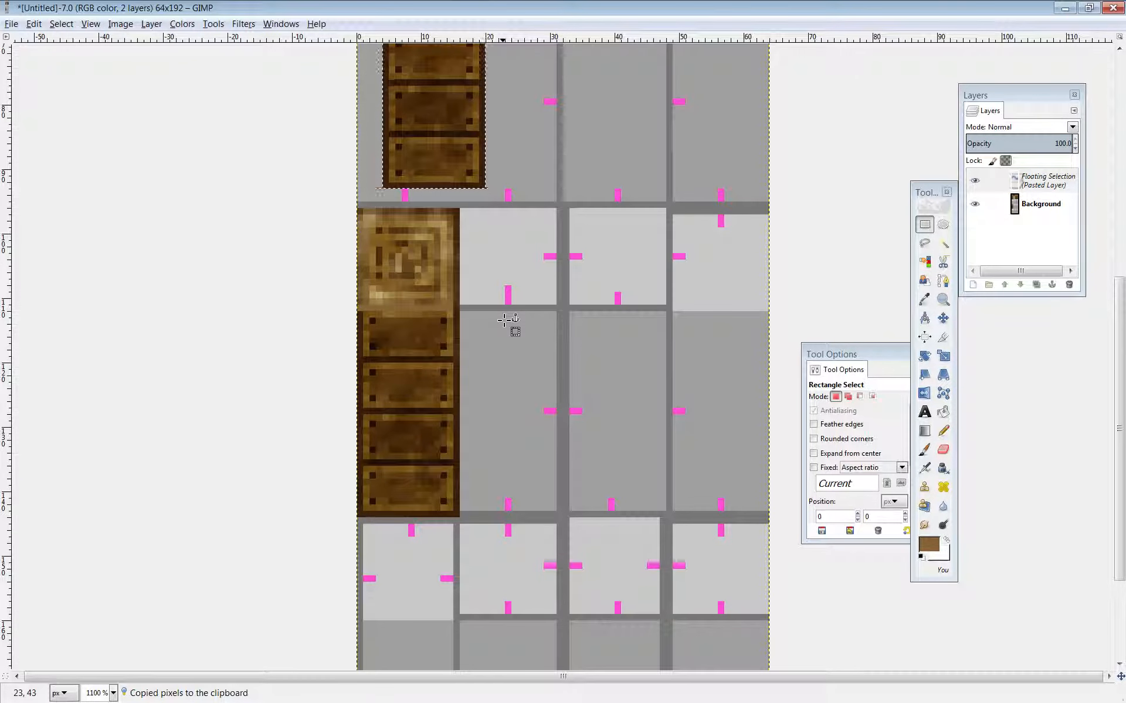
key(Right)
key(Right)
key(Right)
key(Right)
key(Right)
key(Right)
key(Right)
key(Right)
key(Right)
key(Right)
key(Right)
key(Right)
key(Down)
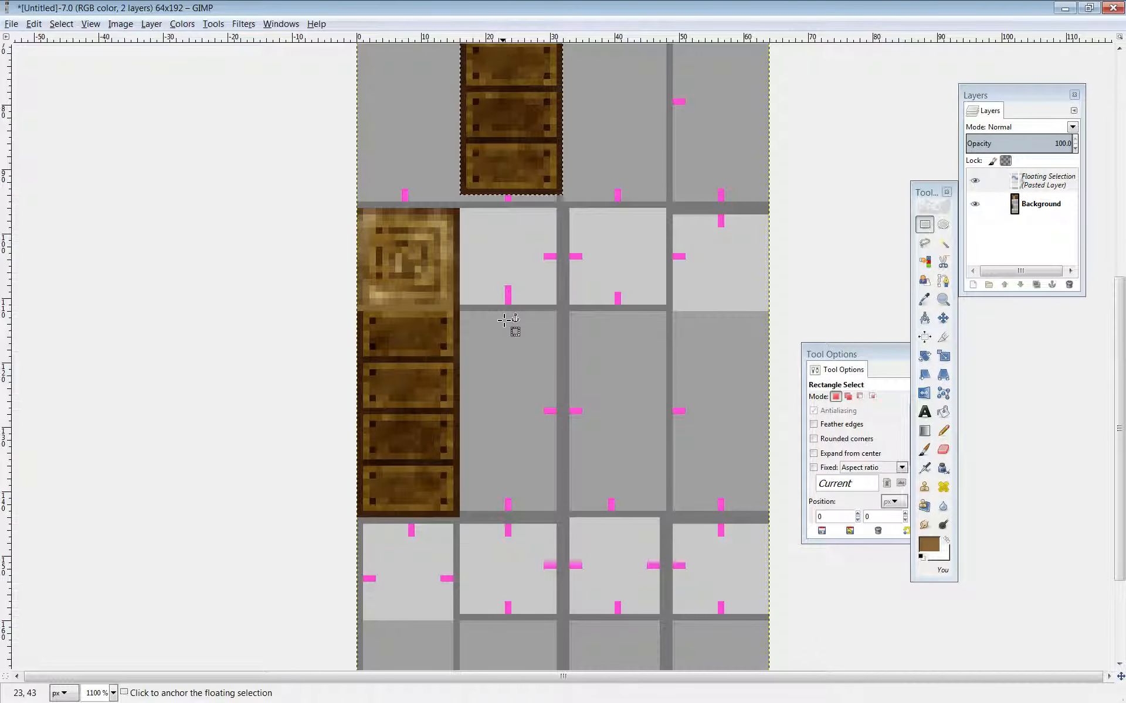
key(Down)
key(Down)
key(Down)
key(Down)
key(Down)
key(Down)
key(Down)
key(Down)
key(Down)
key(Down)
key(Down)
key(Down)
key(Down)
key(Down)
key(Down)
key(Down)
key(Down)
key(Down)
key(Down)
key(Down)
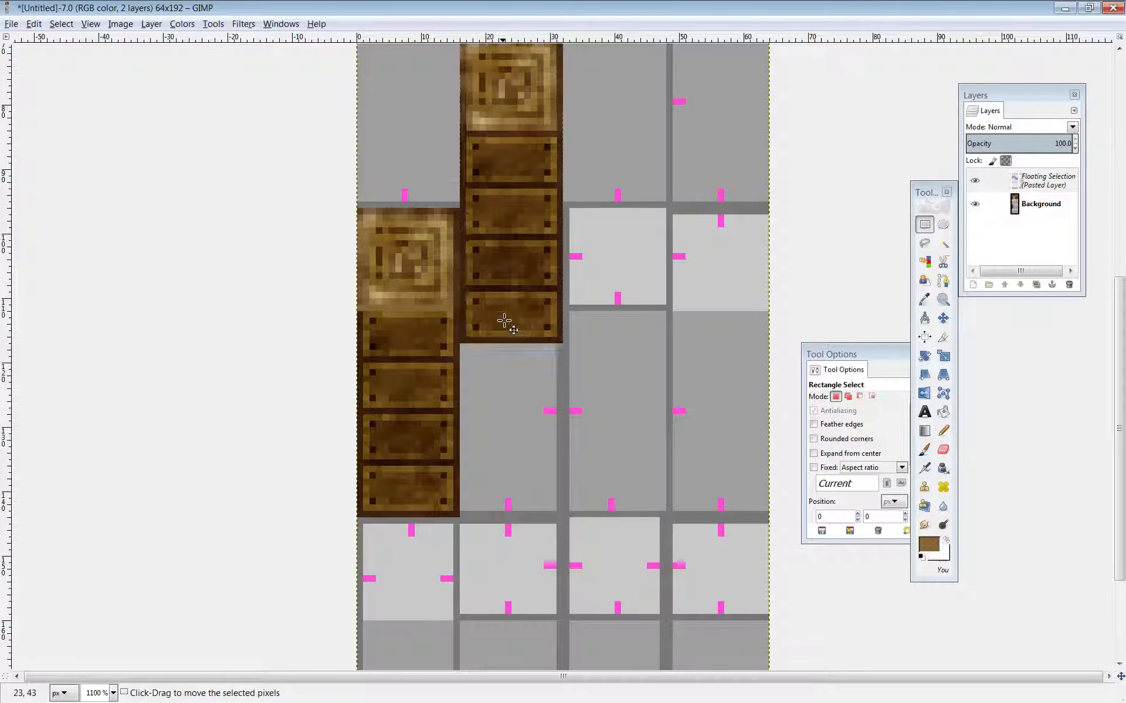
key(Down)
key(Down)
key(Down)
key(Down)
key(Down)
key(Down)
key(Down)
key(Down)
key(Down)
key(Down)
key(Down)
key(Down)
key(Down)
key(Down)
key(Down)
key(Down)
key(Down)
key(Down)
key(Down)
key(Down)
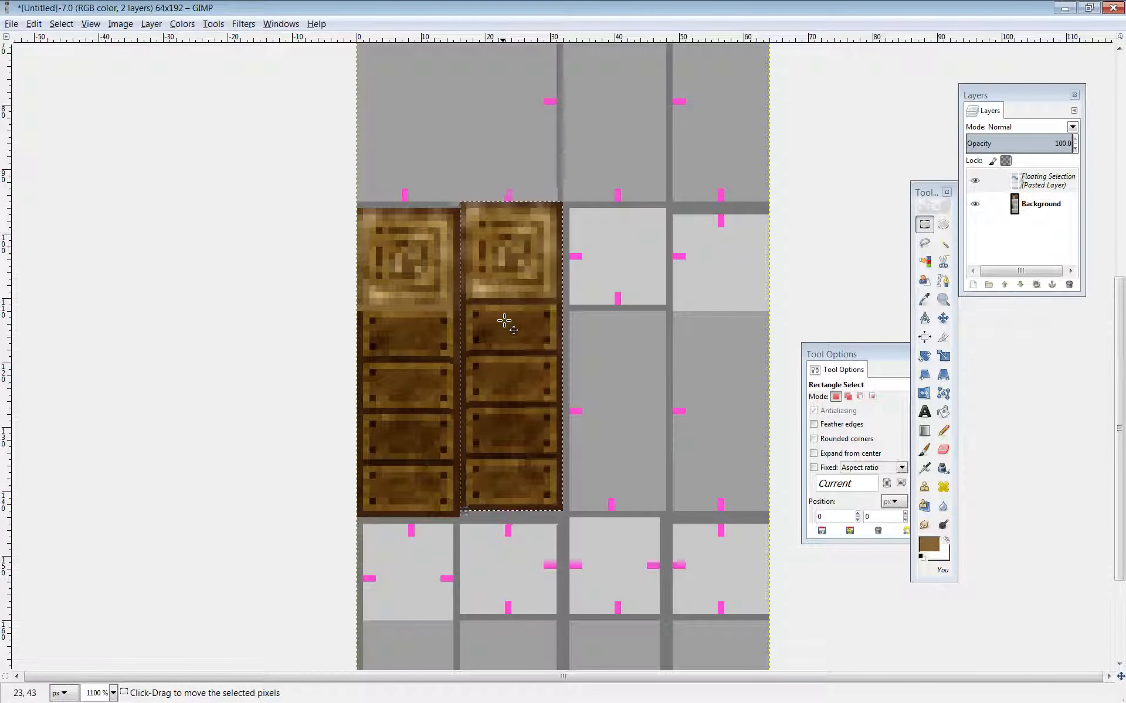
key(Down)
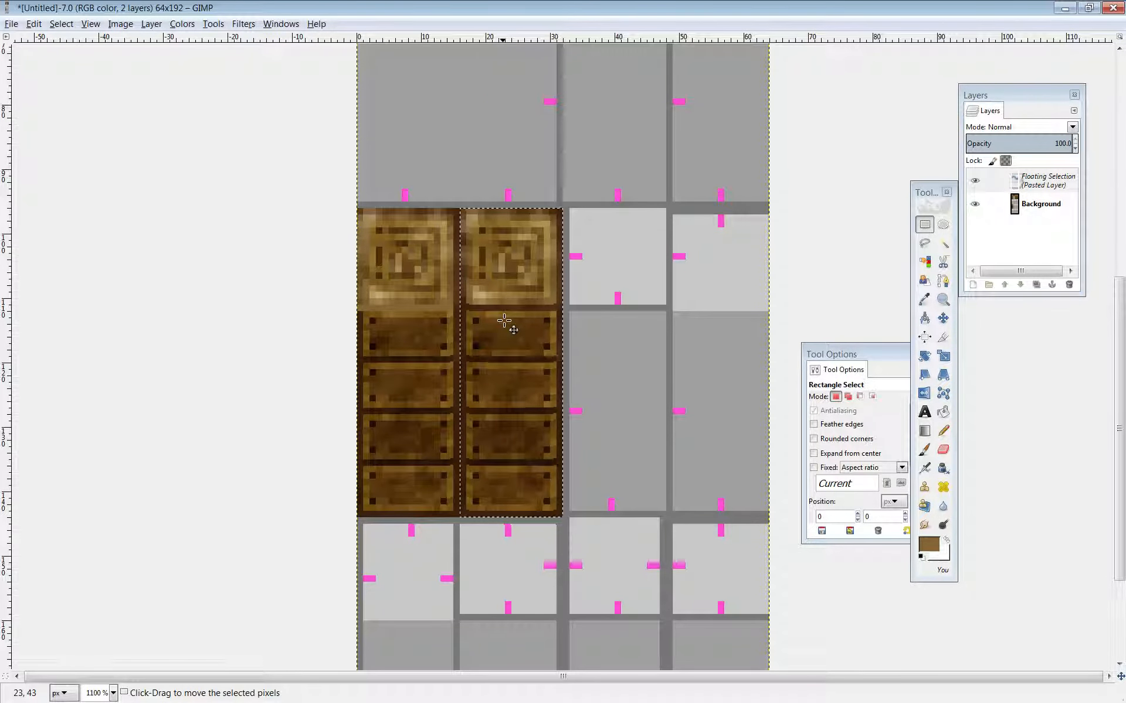
key(ctrl+h)
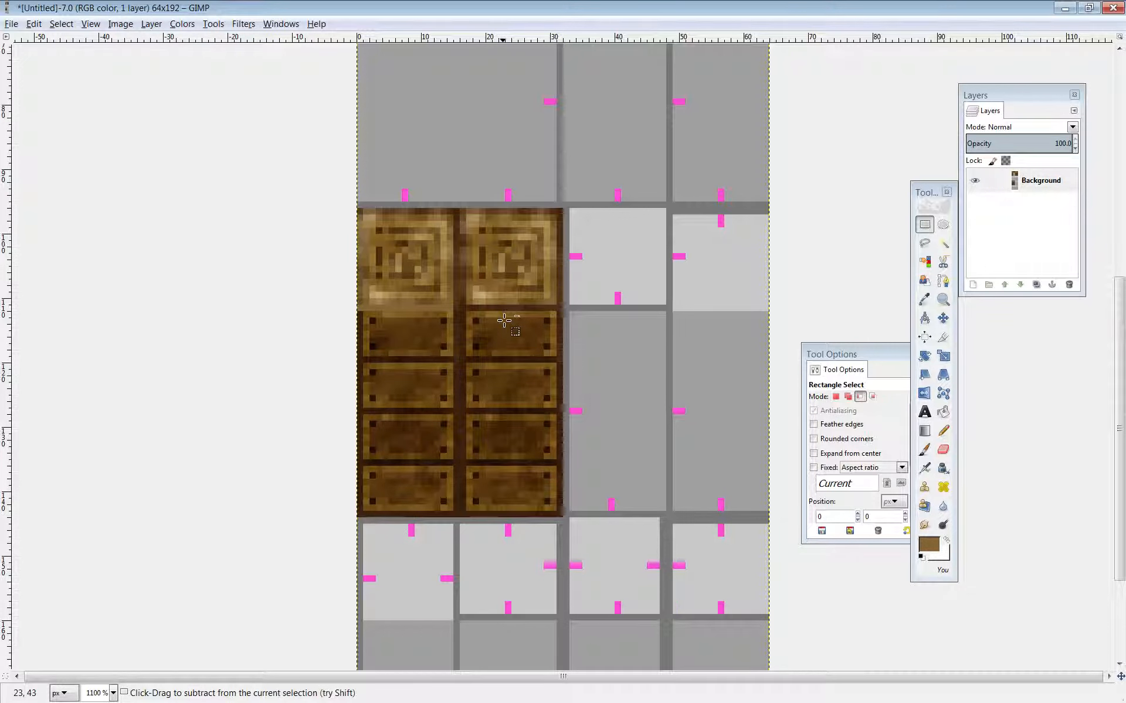
Paint over the dark left border and left corner dots of the second column's top plank with the 1 px Pencil and sampled browns.
click(943, 431)
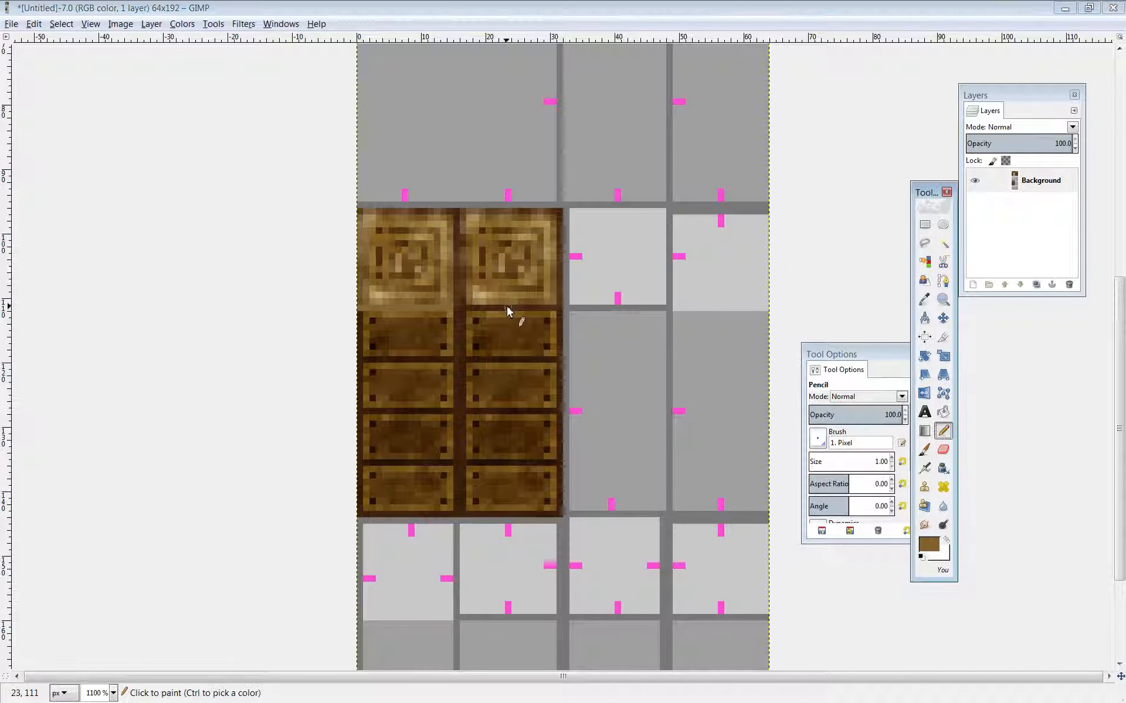
ctrl+click(470, 315)
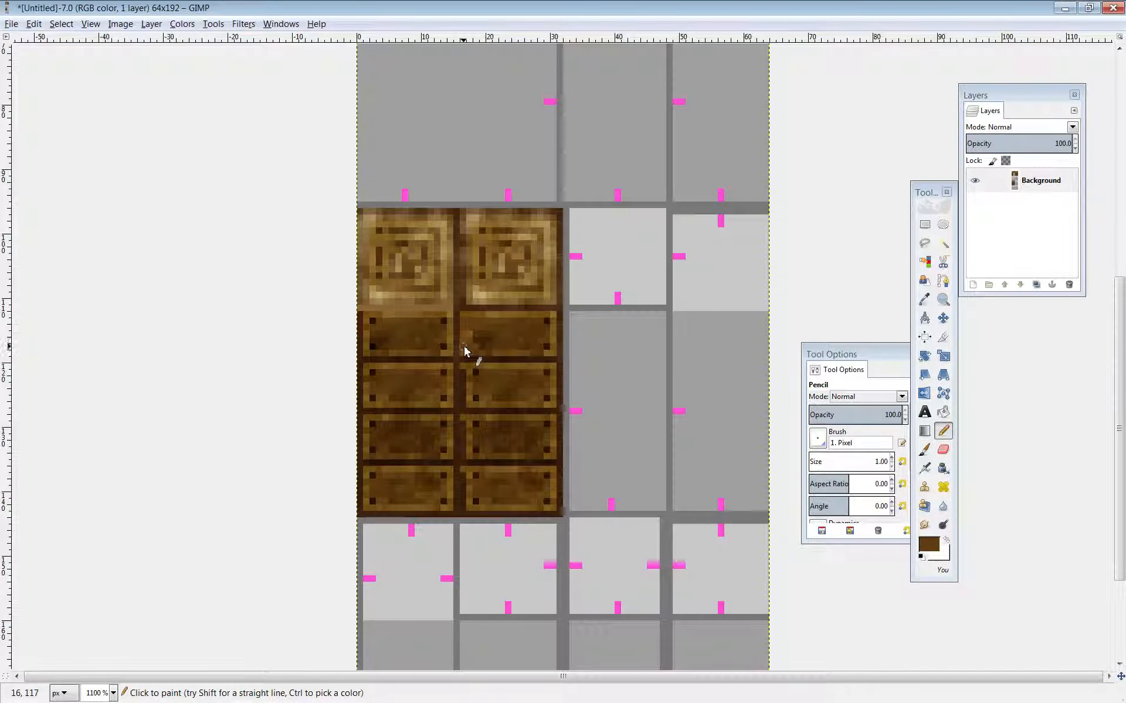
ctrl+click(485, 337)
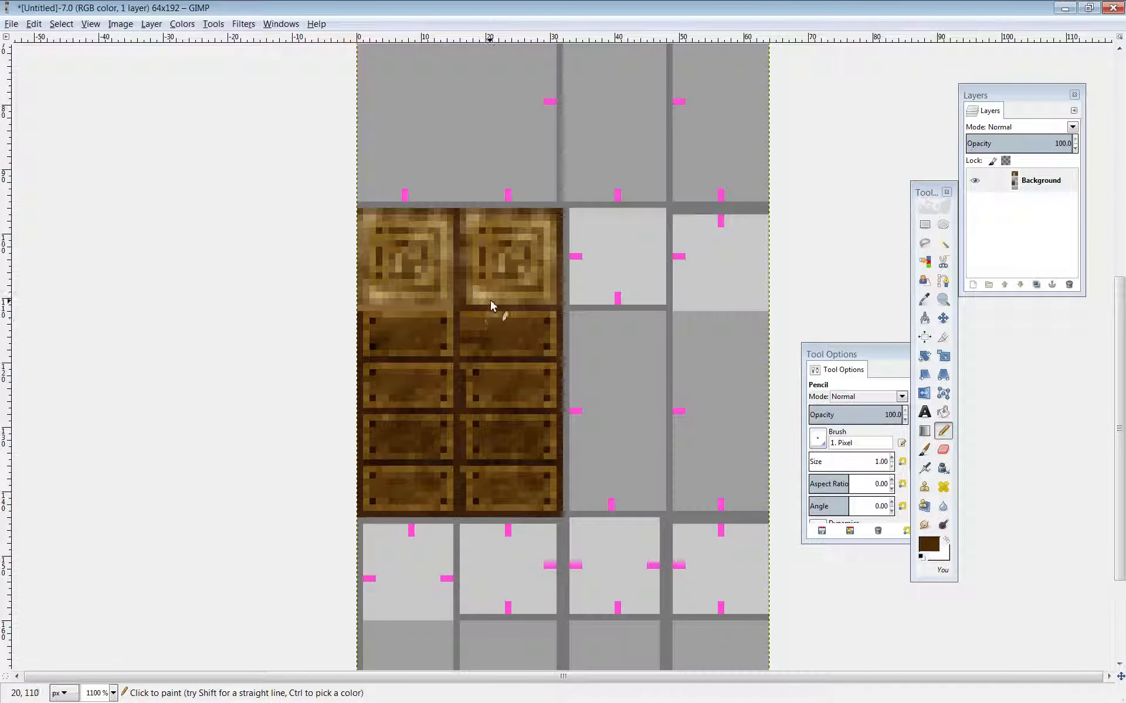
Paint over the dark left border of the second column's end-grain tile with a sampled light brown.
ctrl+click(488, 207)
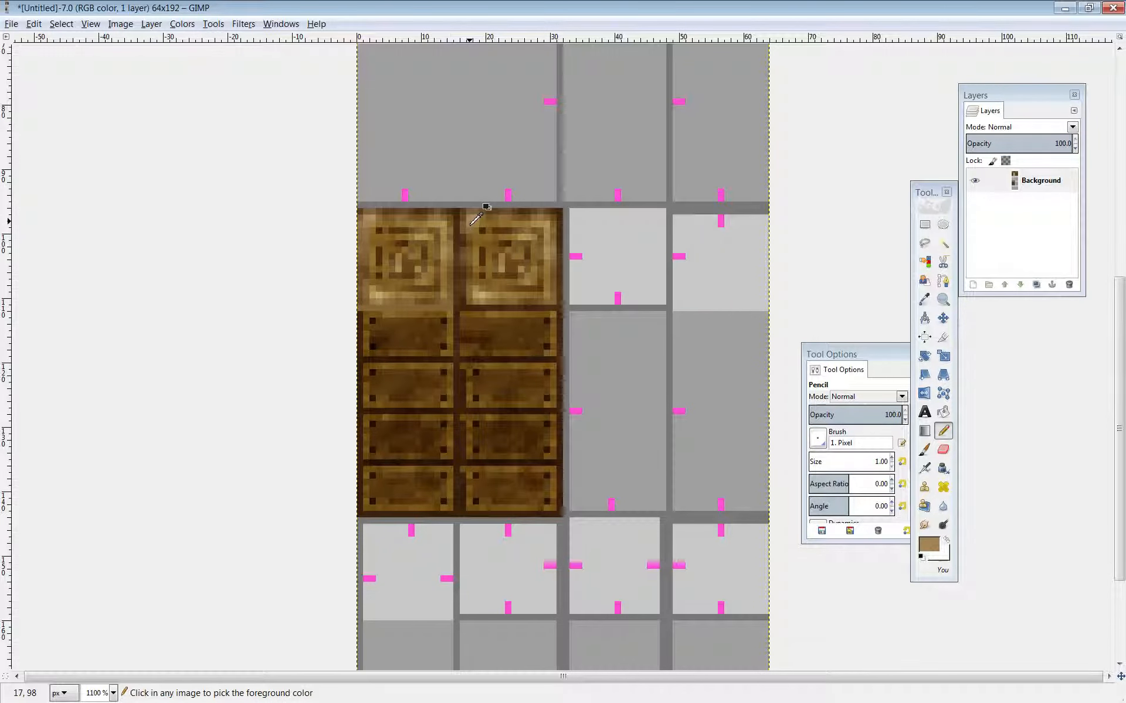
drag(467, 234, 468, 256)
drag(464, 248, 465, 298)
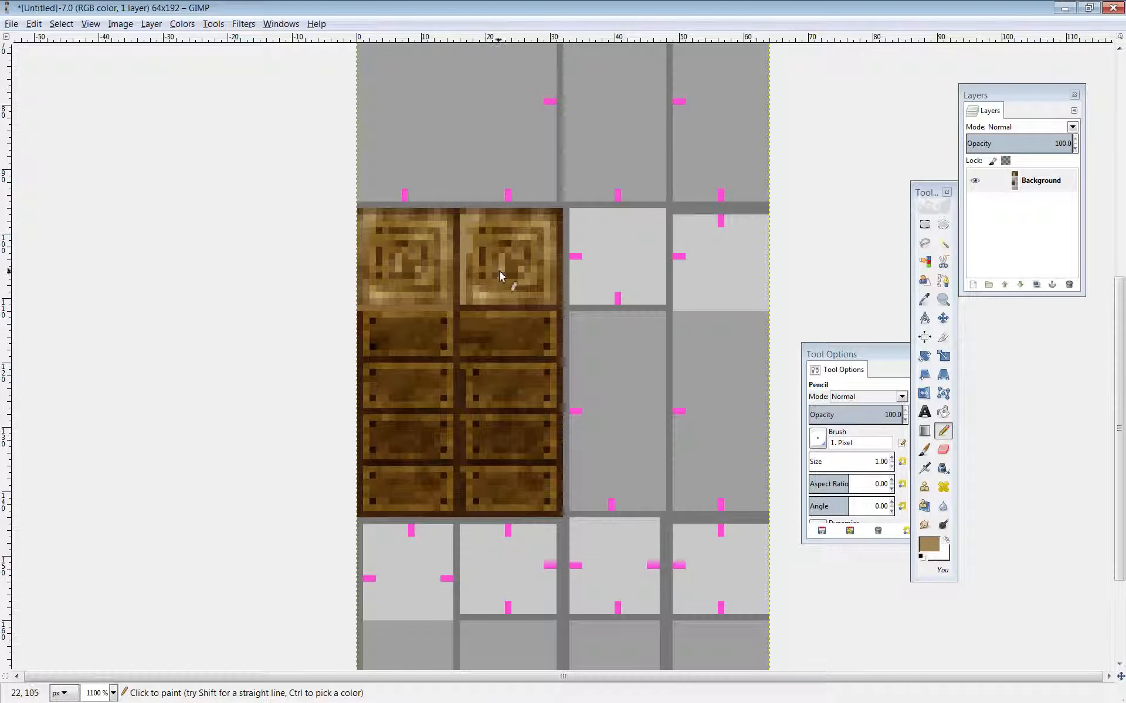
Try lightening the left edge of the second column's end-grain tile with Dodge/Burn, and undo the stroke.
click(943, 524)
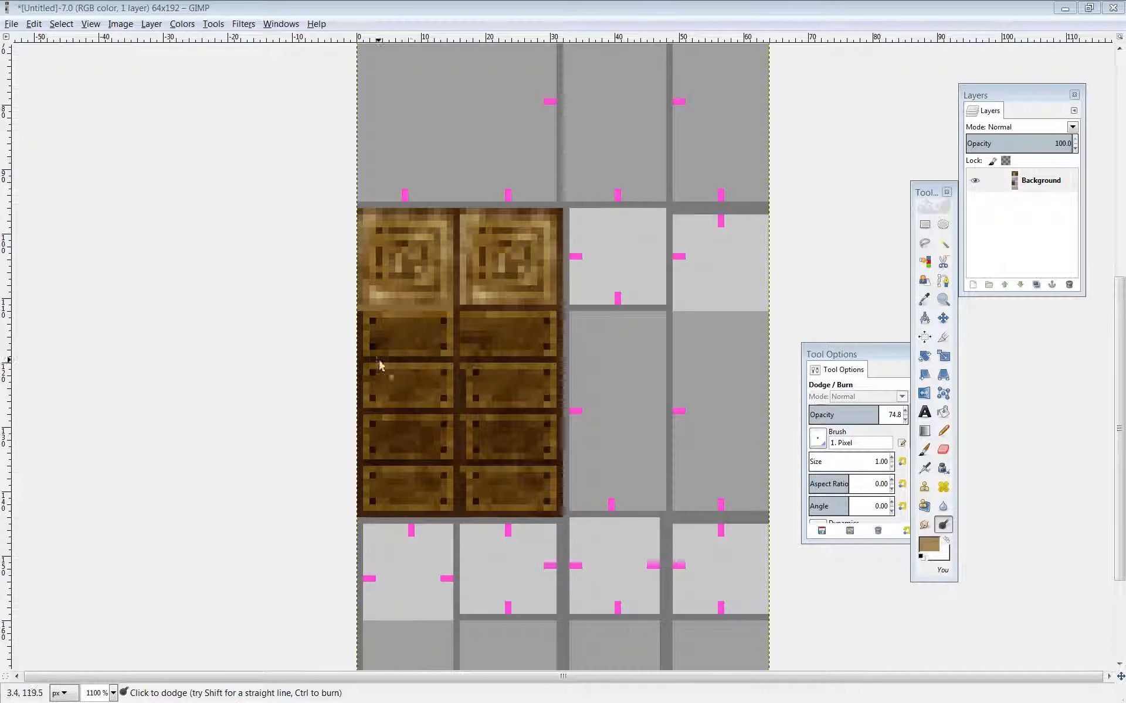
click(463, 296)
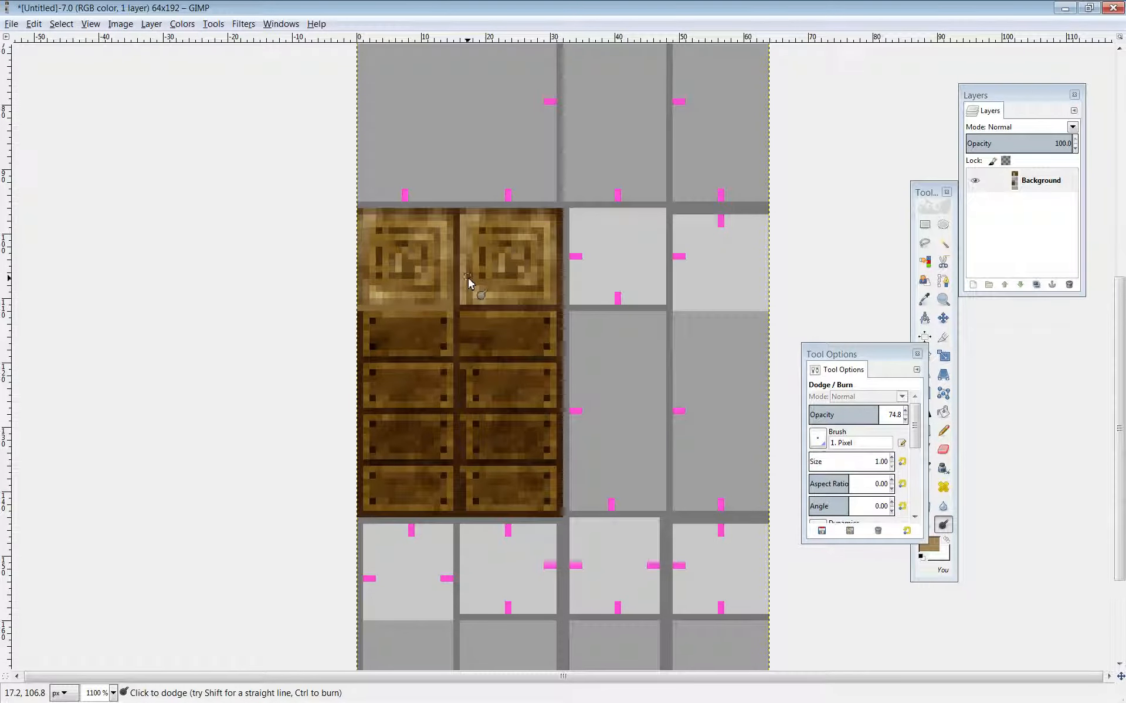
key(ctrl+z)
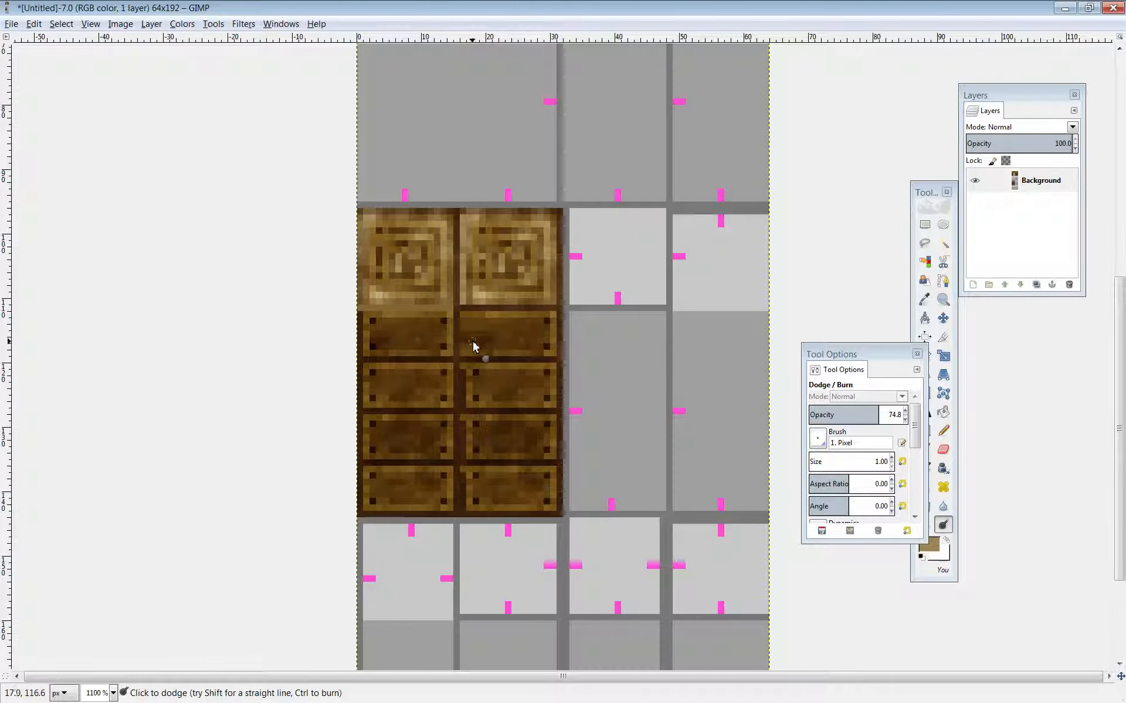
key(ctrl)
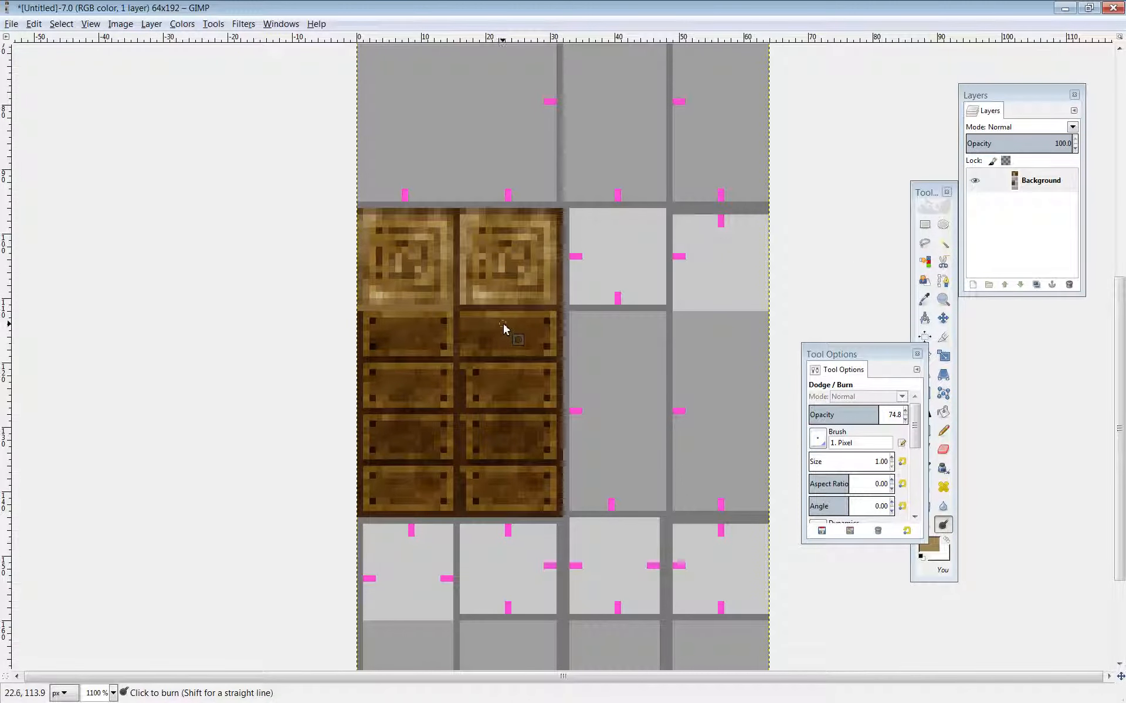
Select the second column's repainted top plank with its dark borders, starting at position 16, 111, and copy and paste it.
click(924, 225)
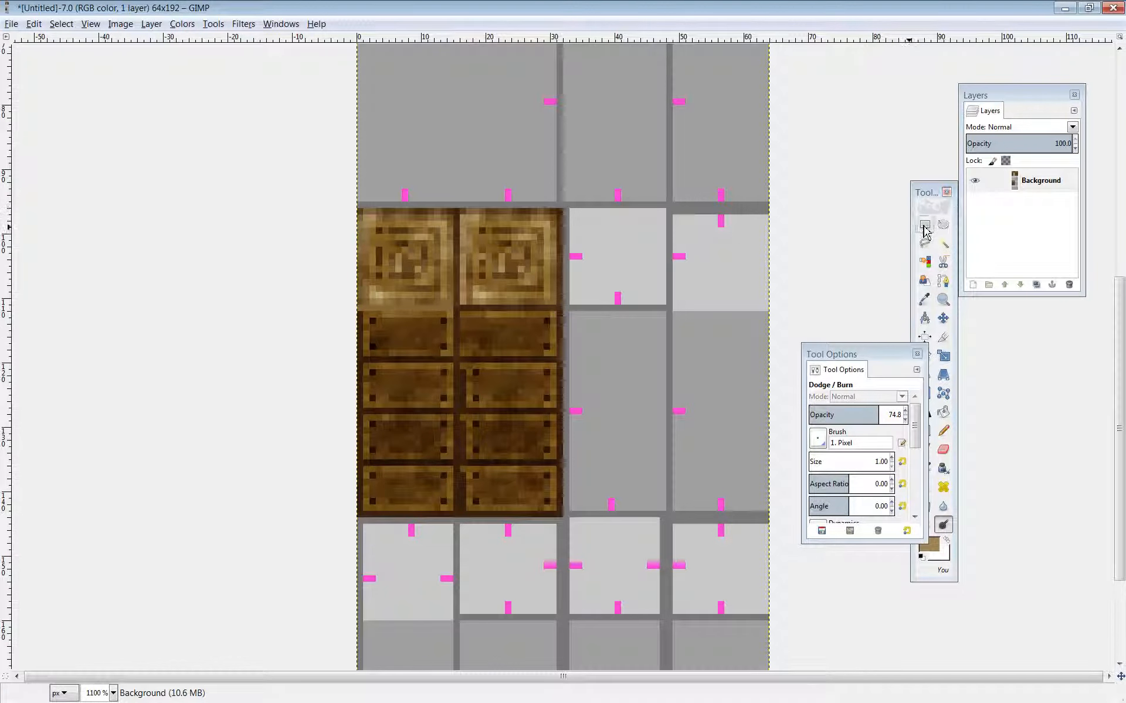
drag(566, 362, 456, 308)
key(ctrl)
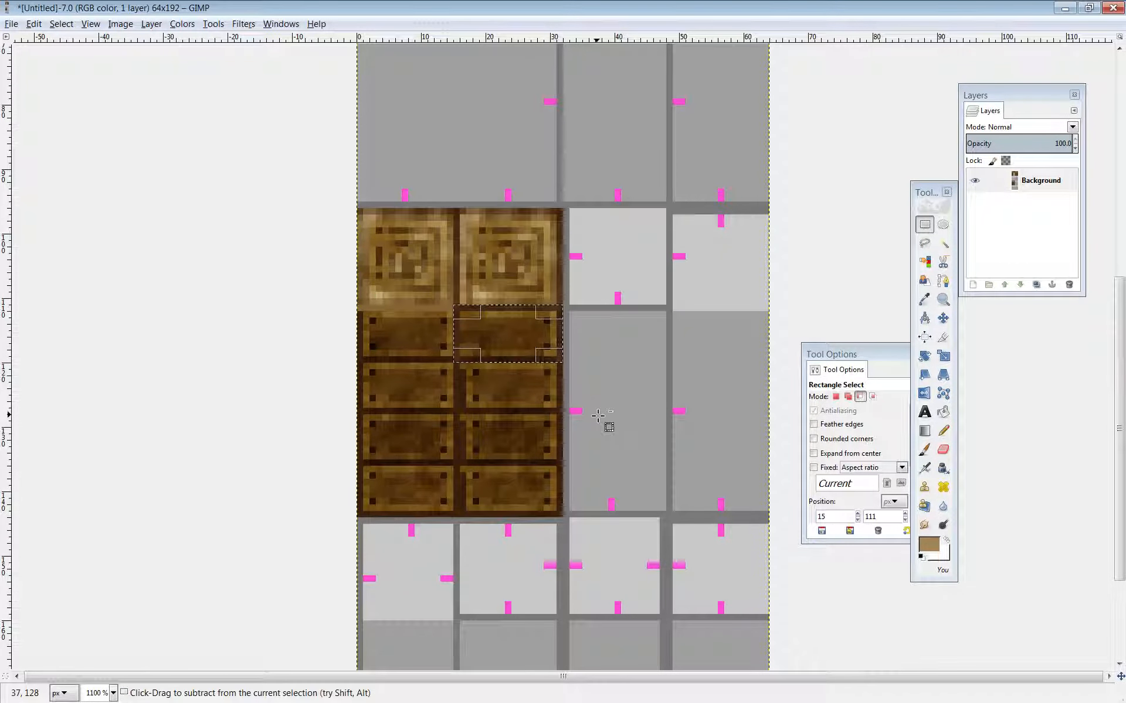
key(shift)
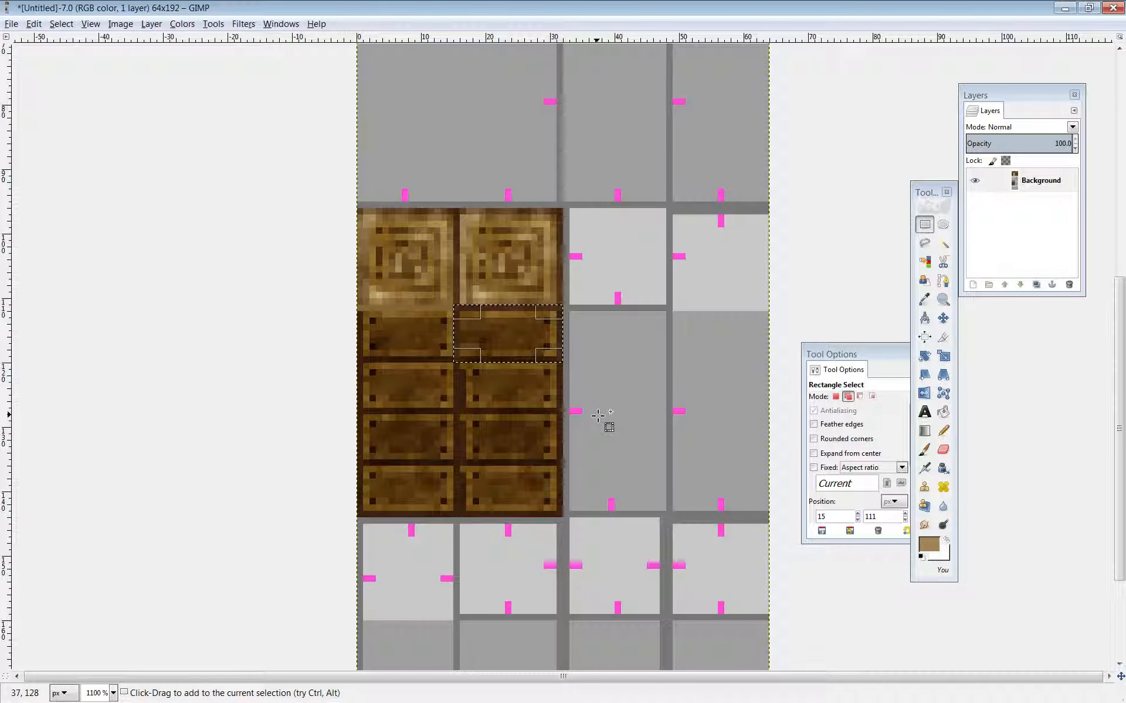
right_click(483, 342)
click(471, 303)
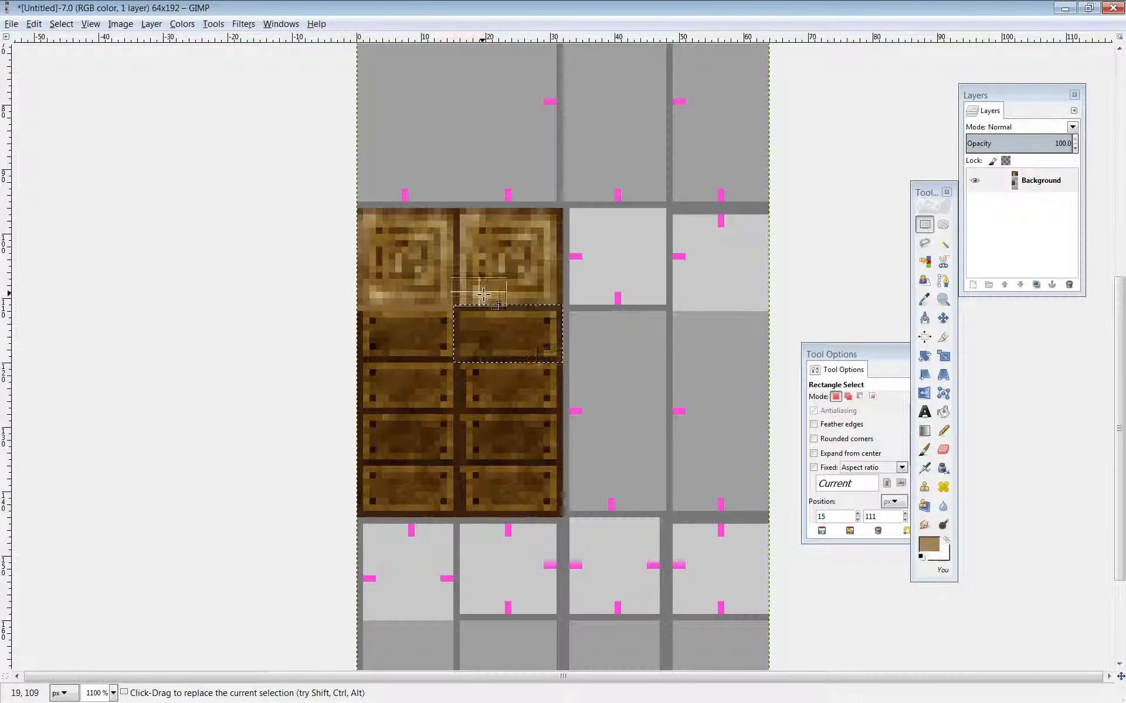
drag(563, 306, 465, 360)
key(ctrl+c)
key(ctrl+v)
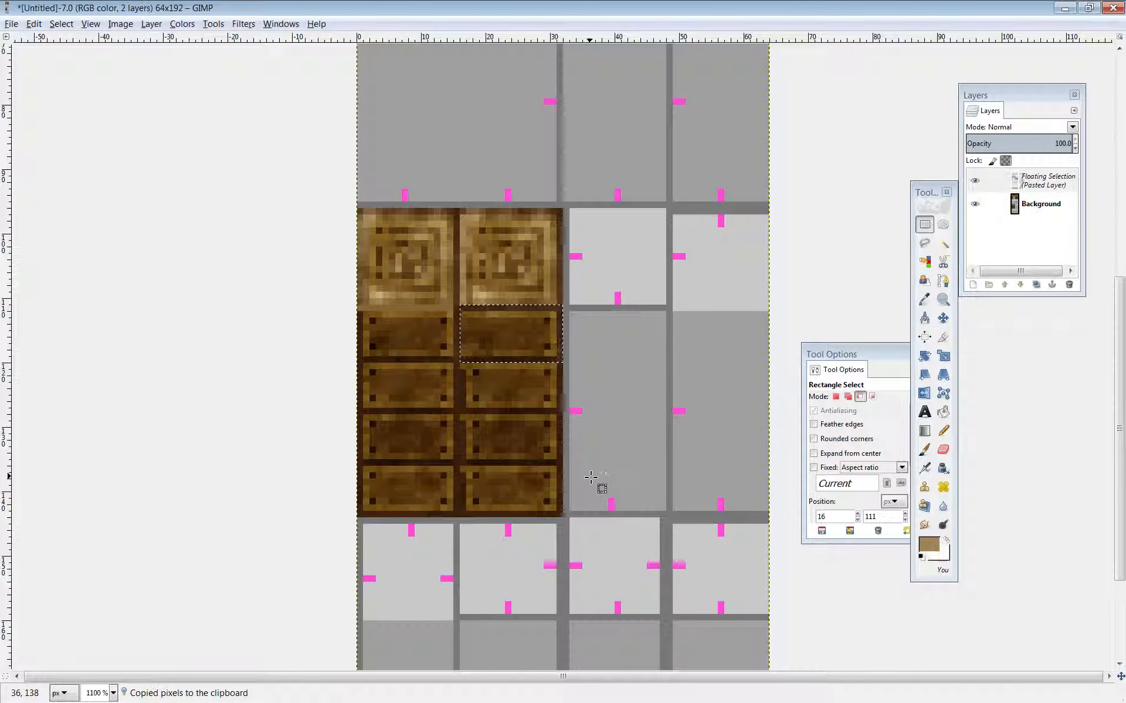
Move the pasted plank exactly over the second column's second plank and anchor it.
key(Down)
key(Down)
key(Down)
key(Down)
key(Down)
key(Down)
key(Down)
key(Down)
key(ctrl+h)
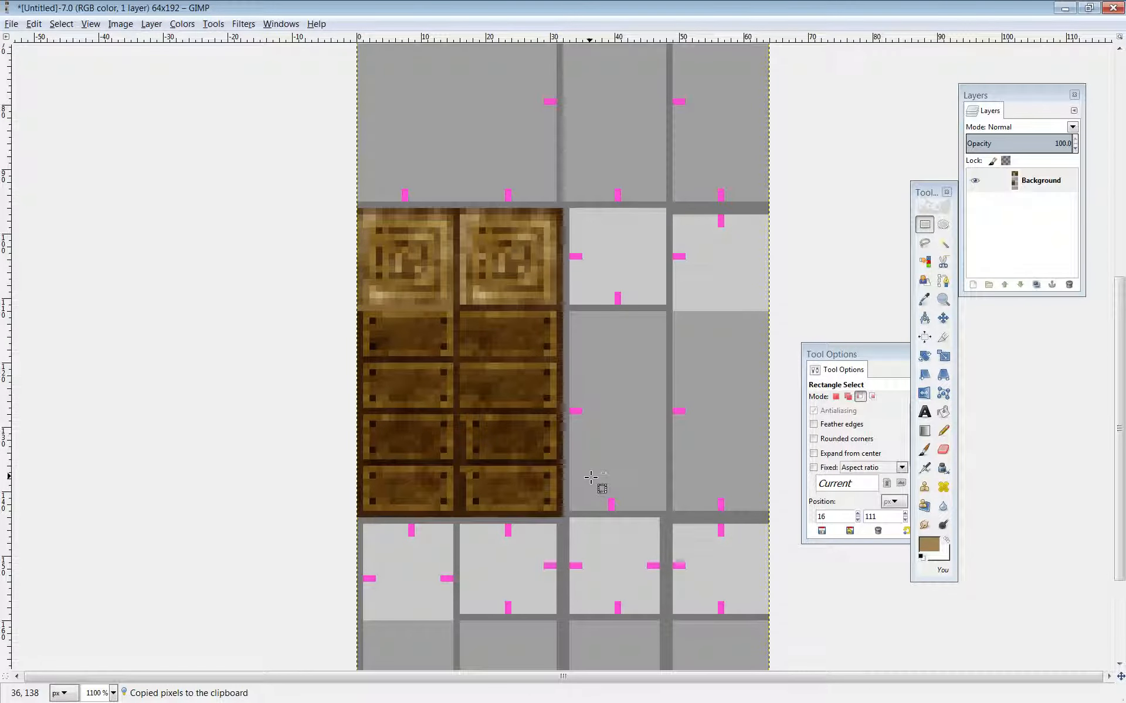
Paste another copy of the plank, align it over the second column's third plank and anchor it.
key(ctrl+v)
key(Down)
key(Down)
key(Down)
key(Down)
key(Down)
key(Down)
key(Down)
key(Down)
key(Down)
key(Down)
key(Left)
key(Left)
key(Left)
key(Left)
key(Left)
key(Left)
key(Left)
key(Left)
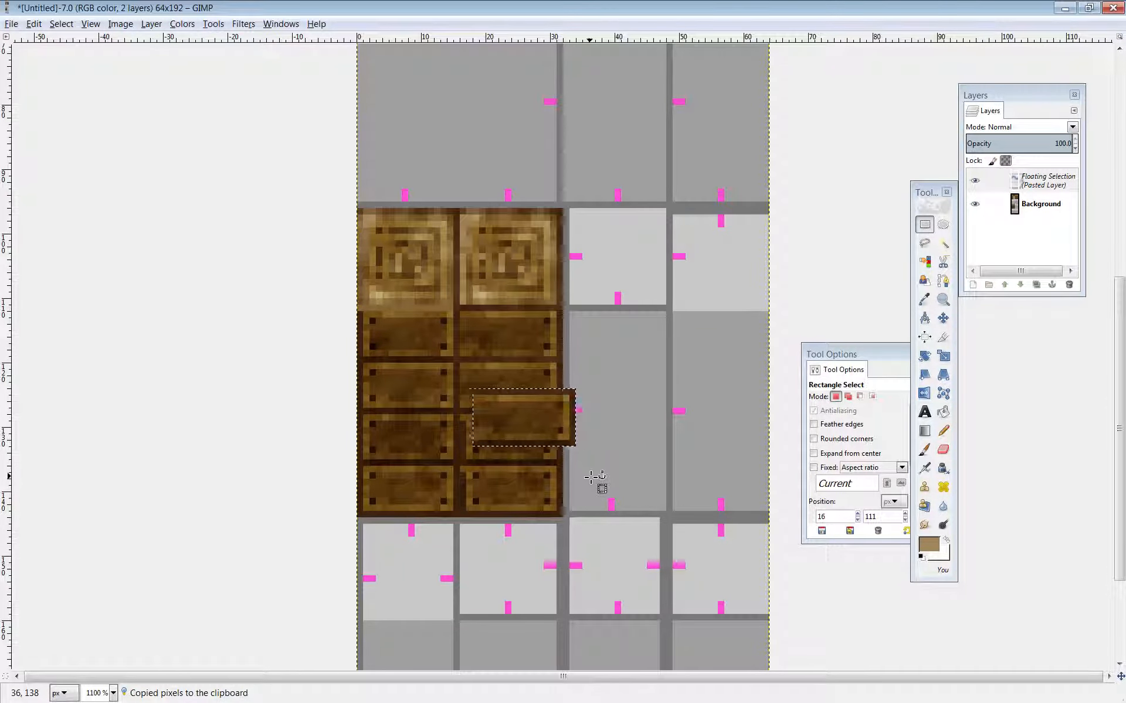
key(Down)
key(Down)
key(Down)
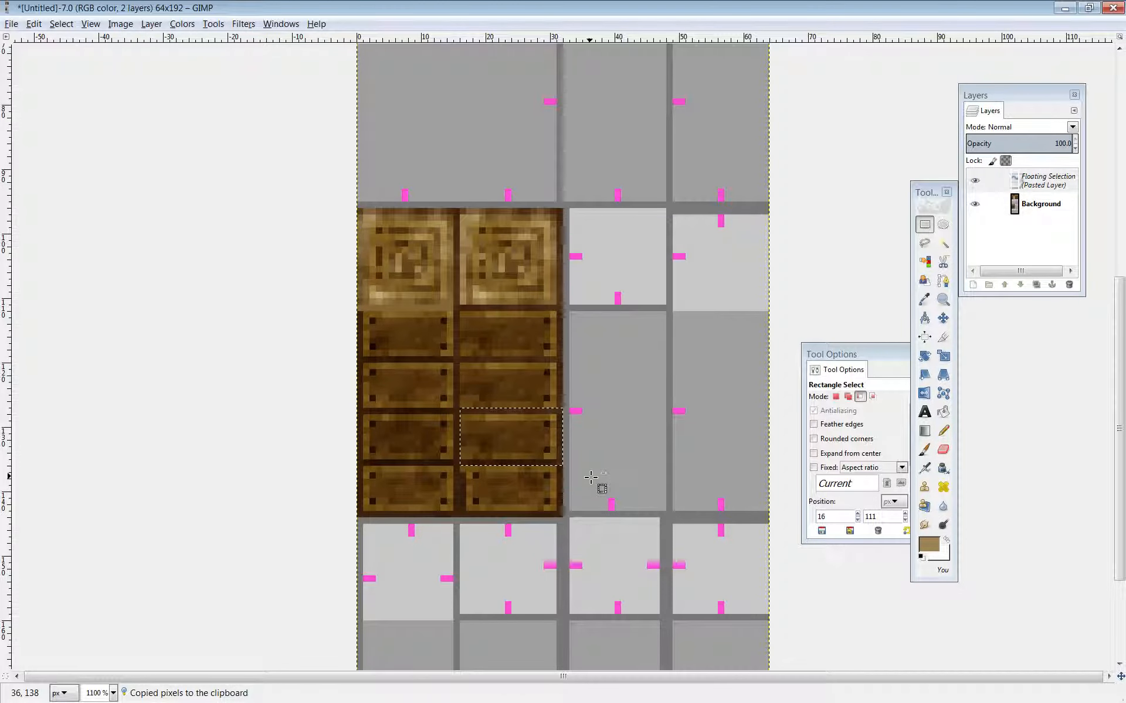
key(ctrl+h)
Paste one more copy of the plank and align it over the second column's bottom plank.
key(ctrl+v)
key(Down)
key(Down)
key(Down)
key(Down)
key(Down)
key(Down)
key(Down)
key(Down)
key(Down)
key(Down)
key(Down)
key(Down)
key(Down)
key(Down)
key(Down)
key(Down)
key(Down)
key(Down)
key(Down)
key(Down)
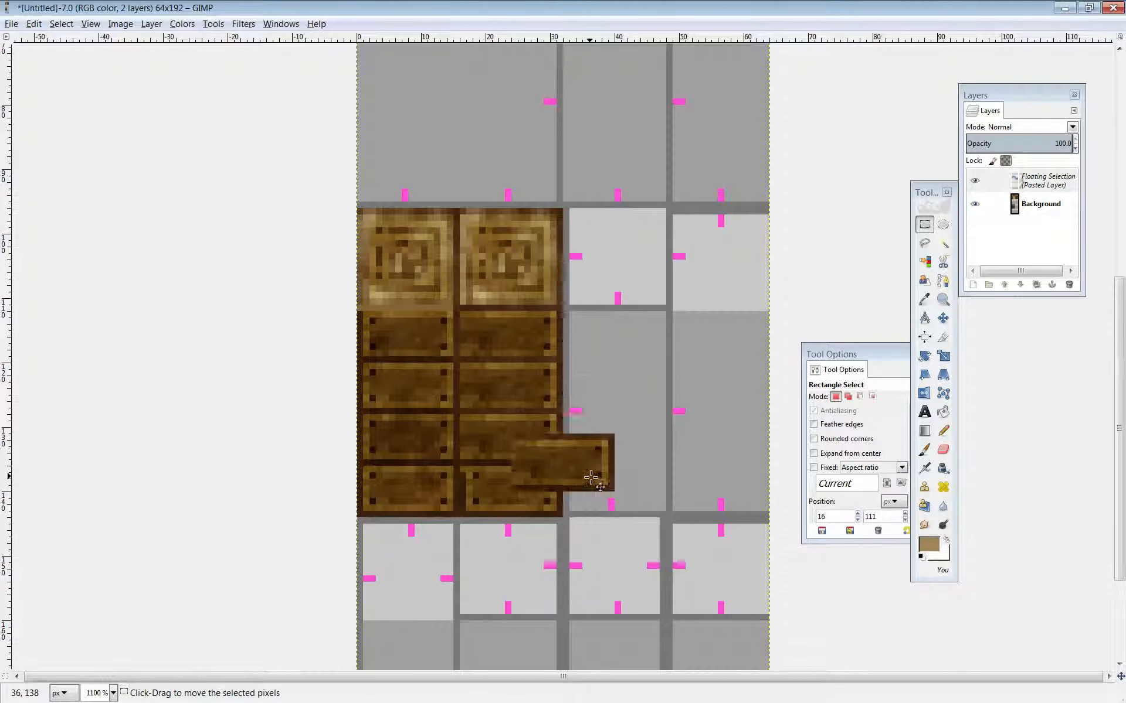
key(Left)
key(Left)
key(Left)
key(Left)
key(Left)
key(Left)
key(Left)
key(Left)
key(Down)
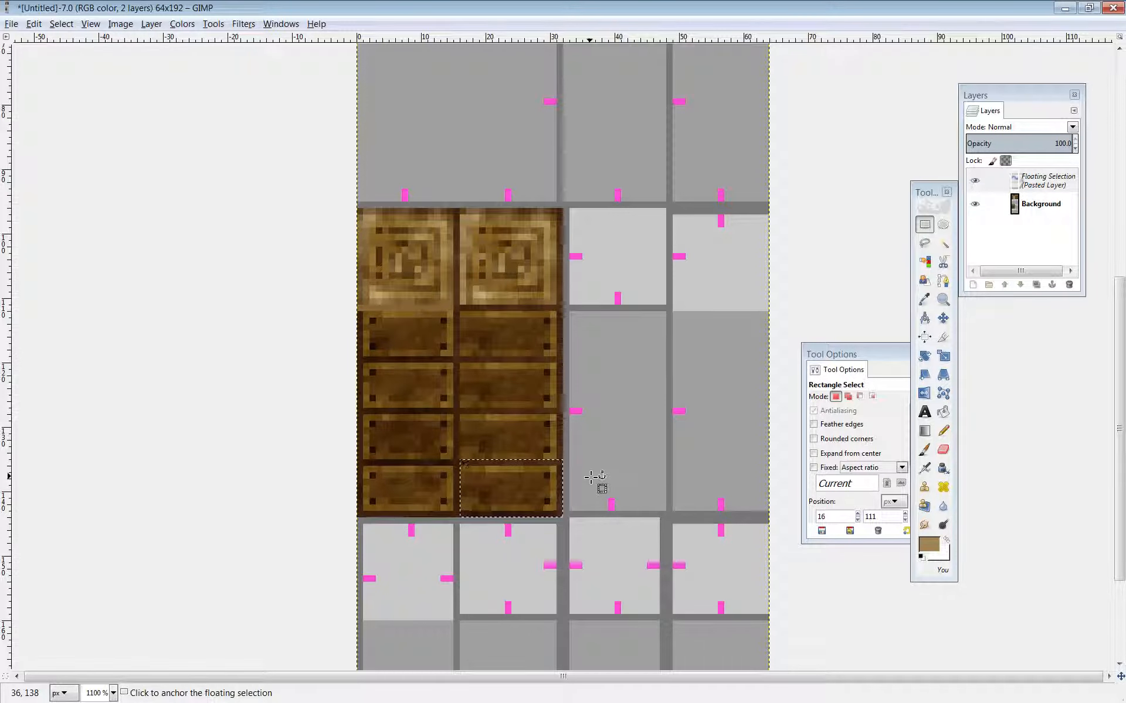
Anchor the plank pasted at the bottom of the second column and export the image over wall2.png.
key(ctrl+h)
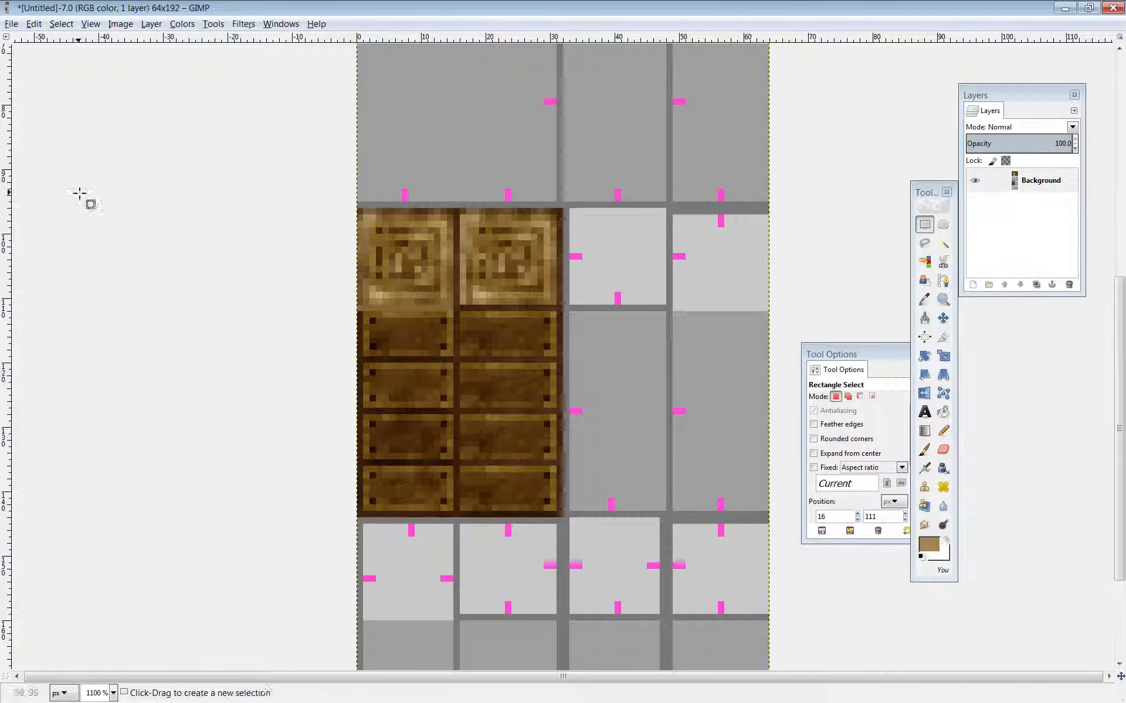
click(10, 26)
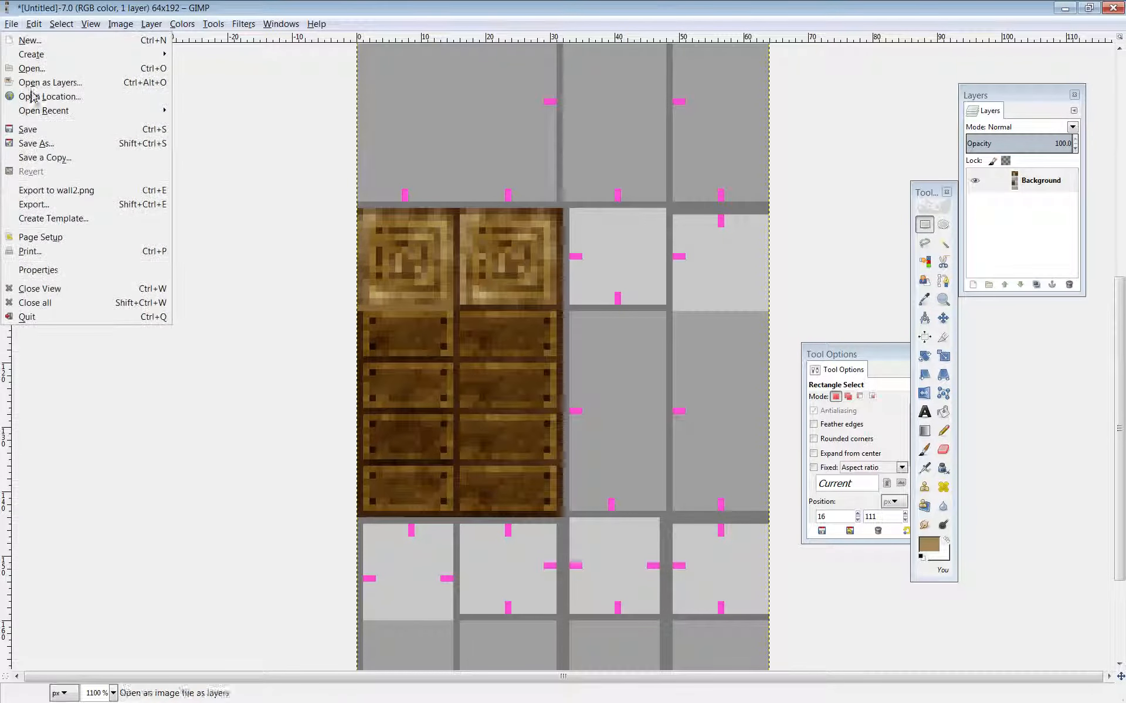
click(46, 192)
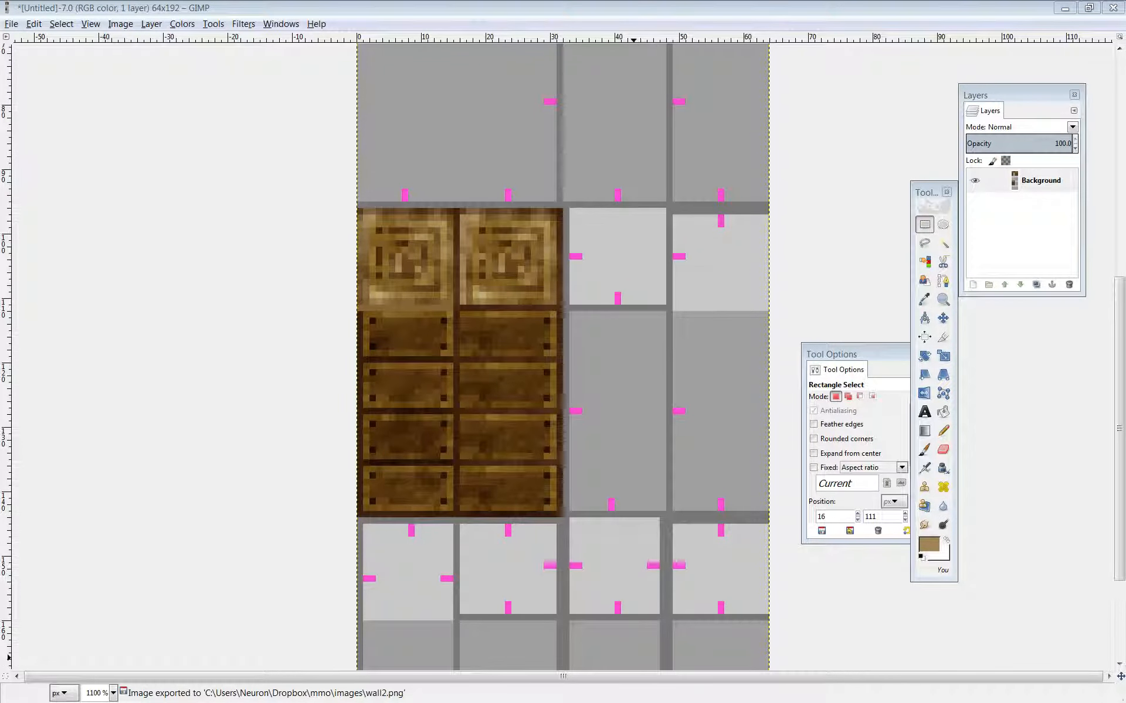
Switch to the browser, reload the tile test page to examine the walls, and return to GIMP.
key(alt+Tab)
key(F5)
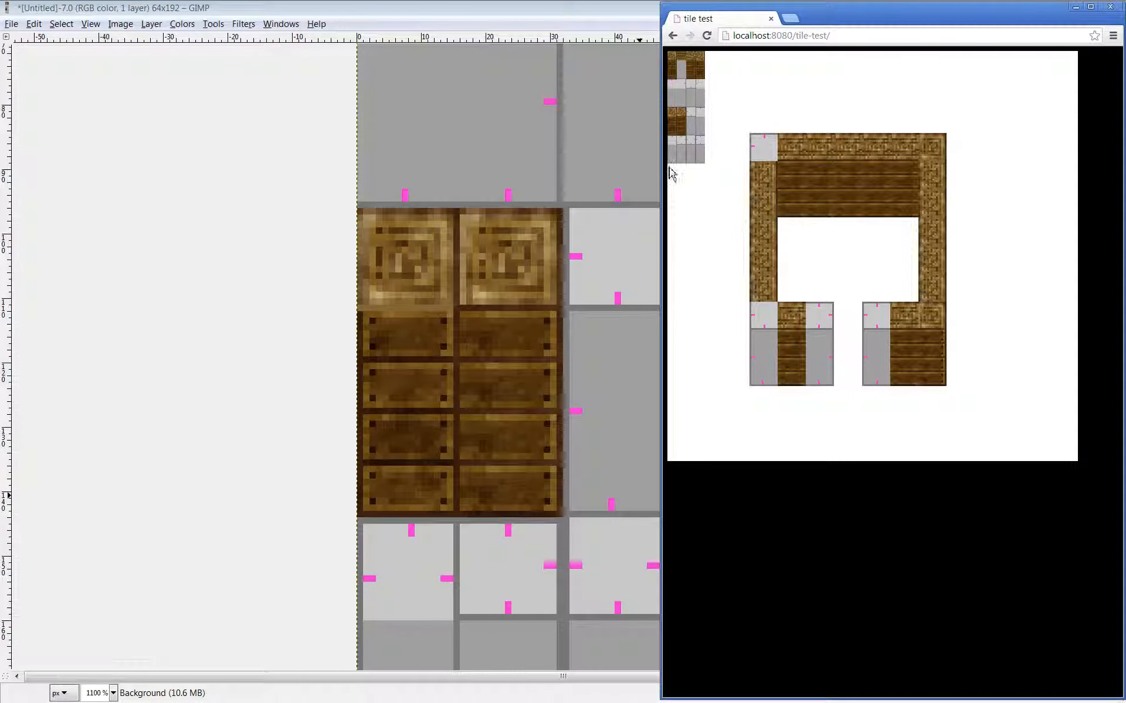
double_click(515, 12)
Select the first wooden column of the image's top row, from 0, 0 to 16, 48, and copy and paste it.
scroll(848, 218, up, 5)
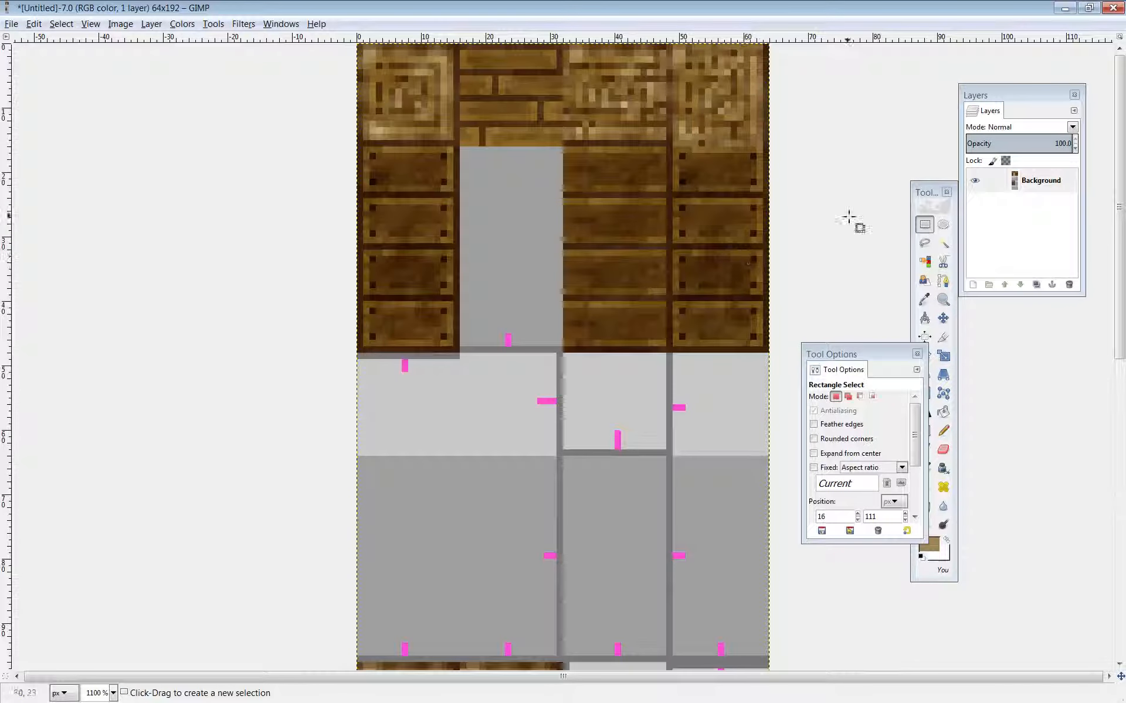
click(921, 223)
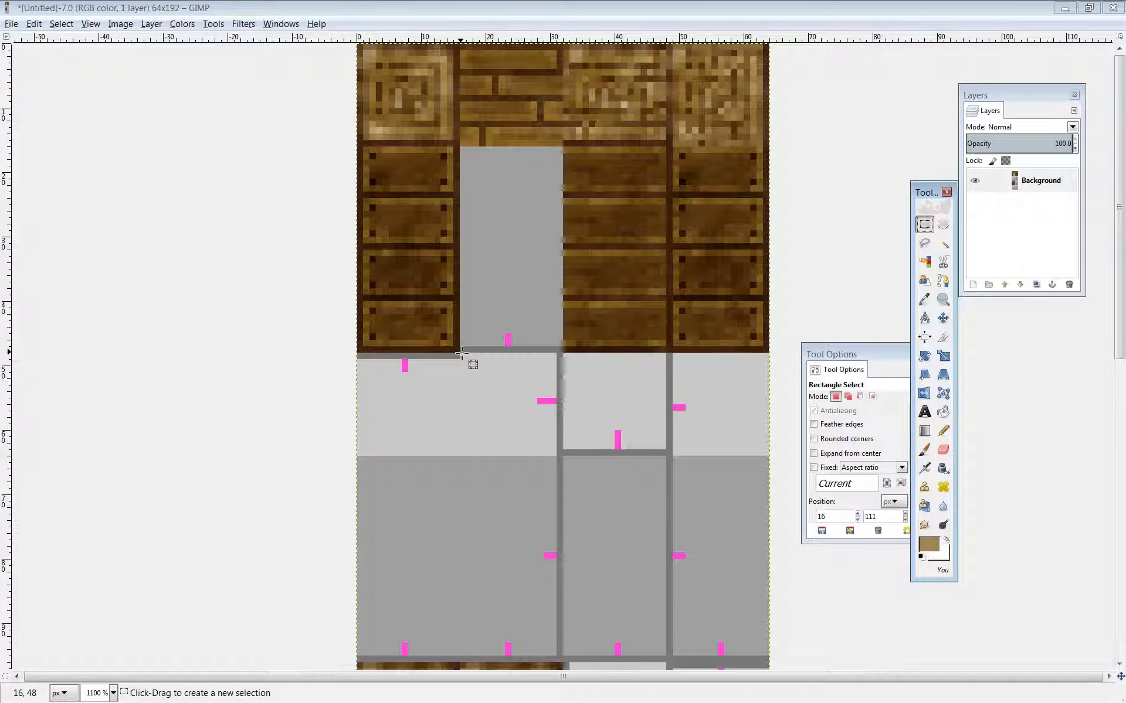
drag(460, 354, 358, 45)
key(ctrl+c)
scroll(533, 291, down, 8)
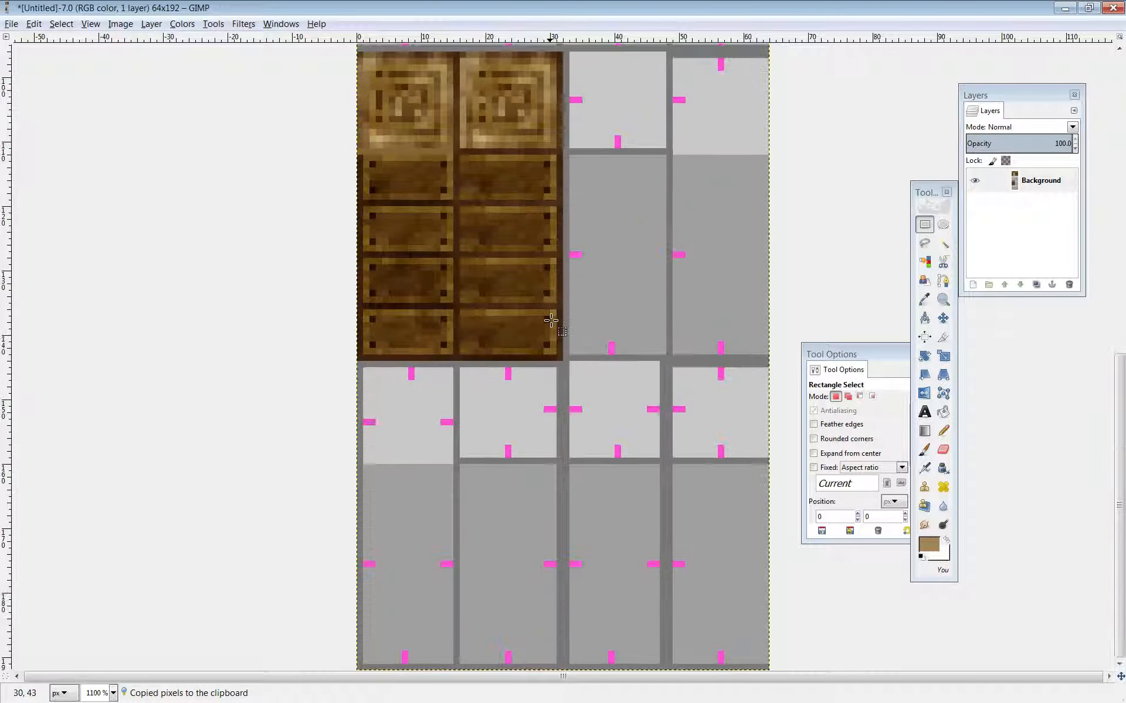
scroll(546, 311, up, 2)
key(ctrl+v)
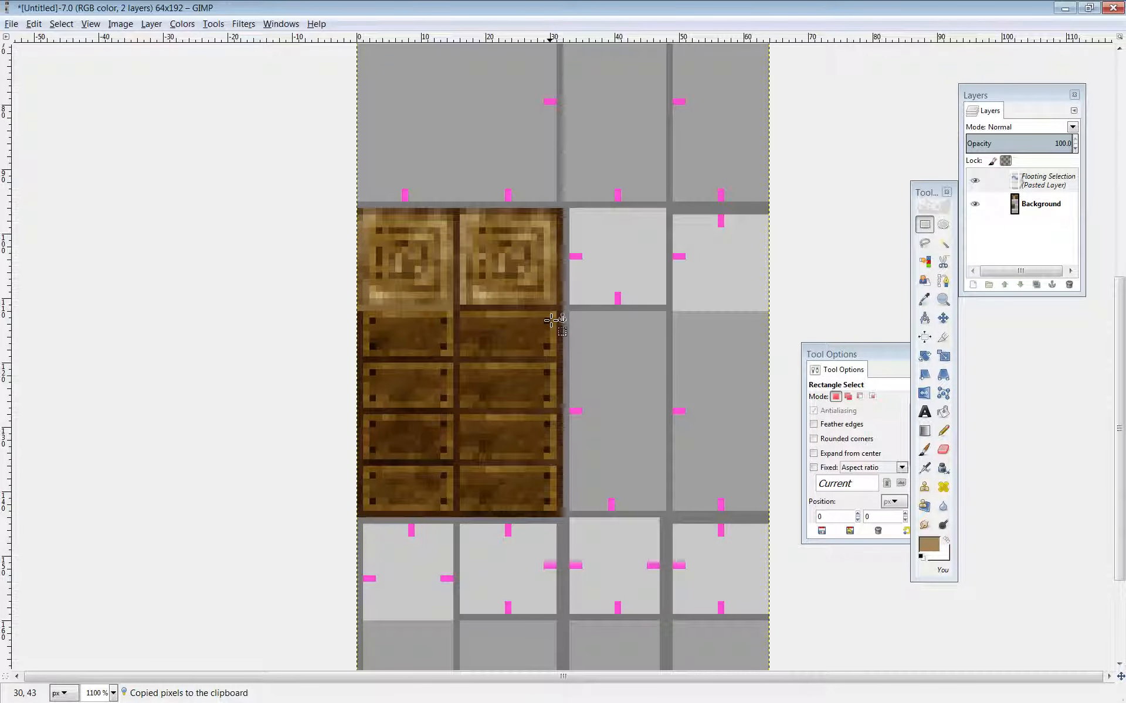
Move the pasted column exactly over the grey third-column placeholder beside the two wooden columns and anchor it.
key(Down)
key(Down)
key(Down)
key(Down)
key(Down)
key(Down)
key(Down)
key(Down)
key(Down)
key(Down)
key(Down)
key(Down)
key(Down)
key(Down)
key(Down)
key(Down)
key(Down)
key(Down)
key(Down)
key(Down)
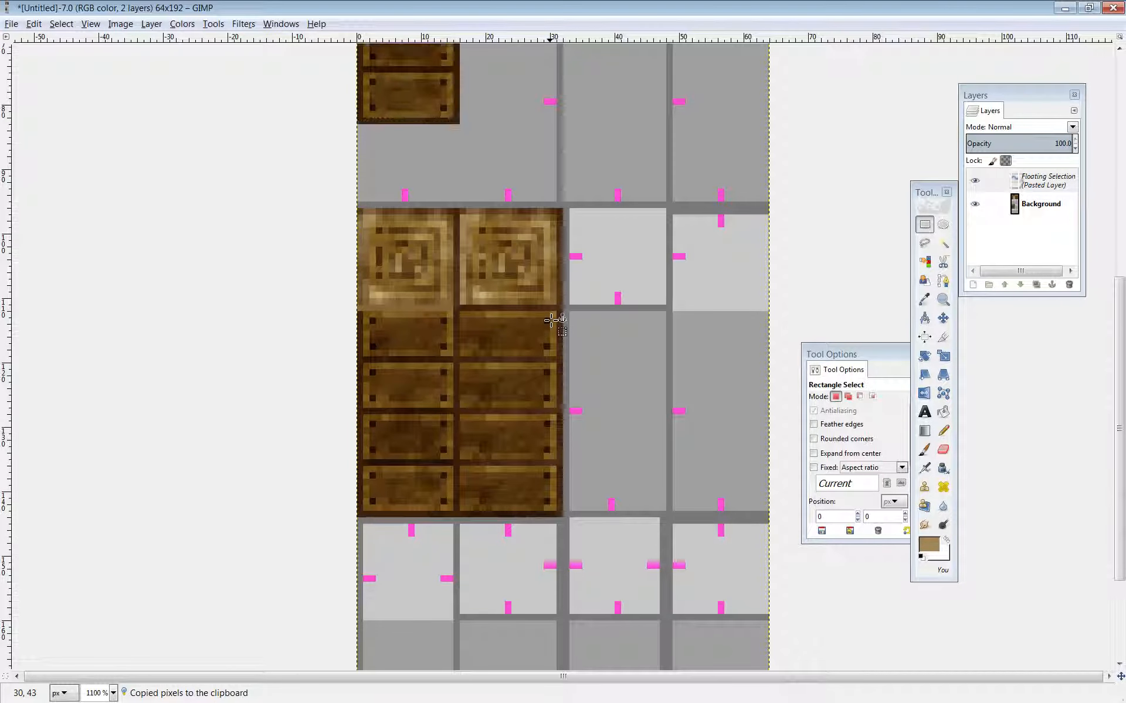
key(Right)
key(Right)
key(Right)
key(Right)
key(Right)
key(Right)
key(Right)
key(Right)
key(Right)
key(Right)
key(Right)
key(Right)
key(Right)
key(Right)
key(Right)
key(Right)
key(Right)
key(Right)
key(Right)
key(Right)
key(Right)
key(Right)
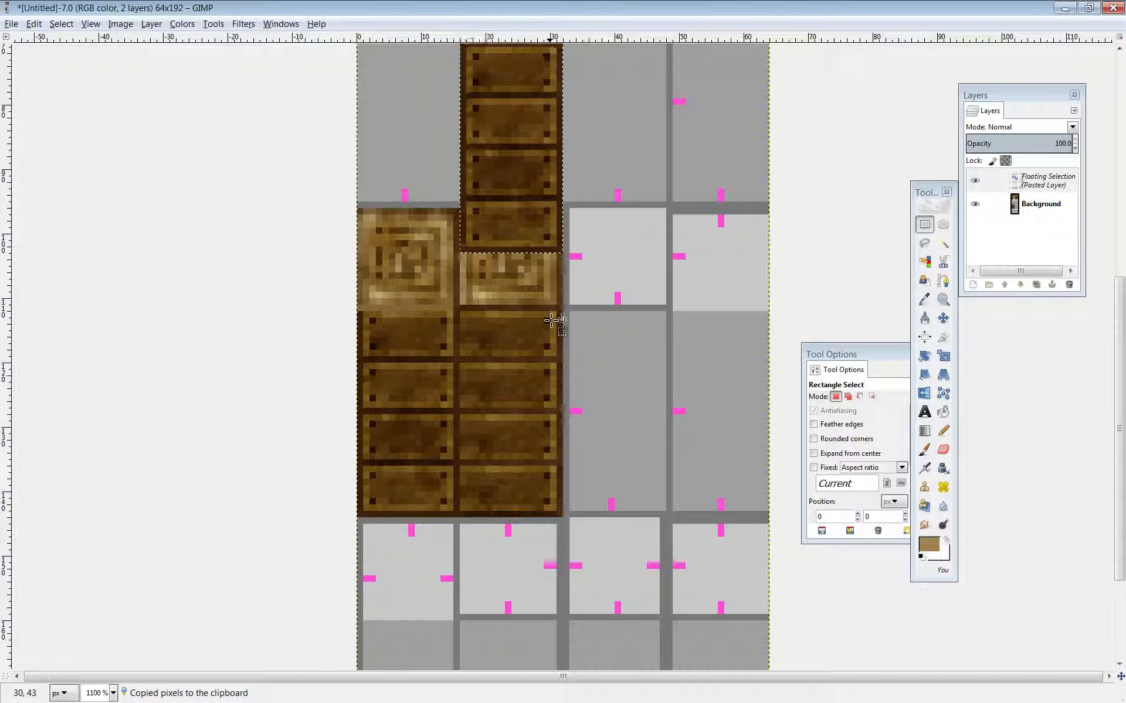
key(Down)
key(Down)
key(Down)
key(Down)
key(Down)
key(Down)
key(Down)
key(Down)
key(Down)
key(Down)
key(Down)
key(Down)
key(Down)
key(Down)
key(Down)
key(Down)
key(Down)
key(Down)
key(Down)
key(Down)
key(Down)
key(Down)
key(Down)
key(Down)
key(Down)
key(Down)
key(Down)
key(Down)
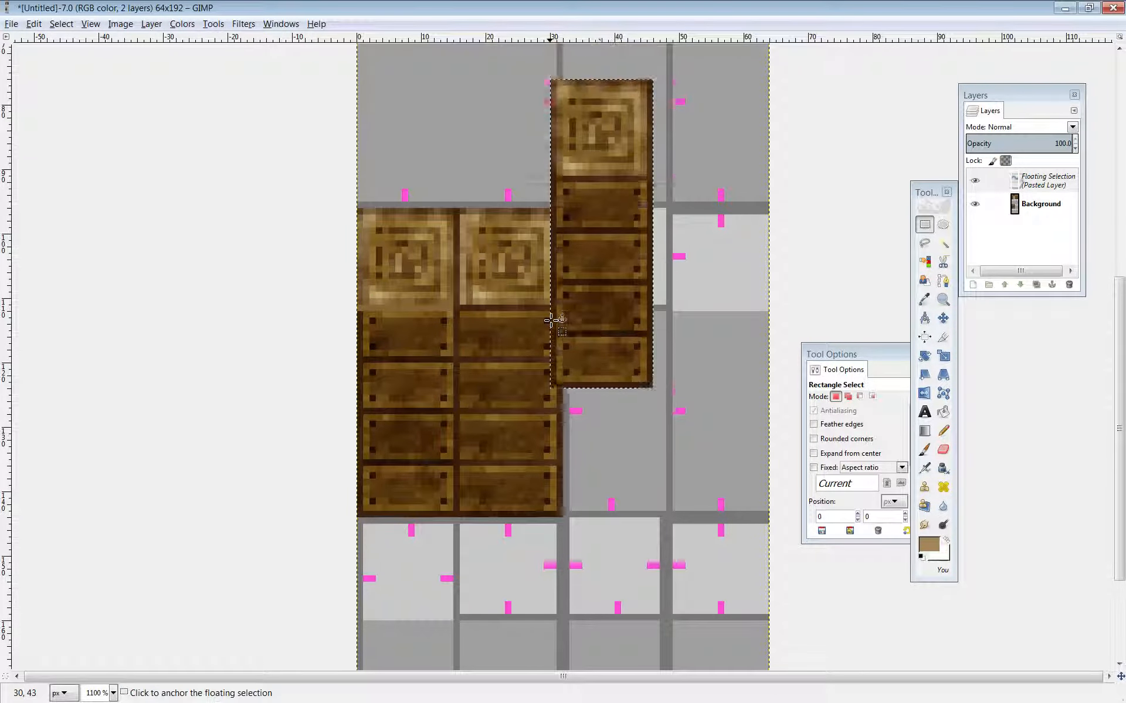
key(Right)
key(Right)
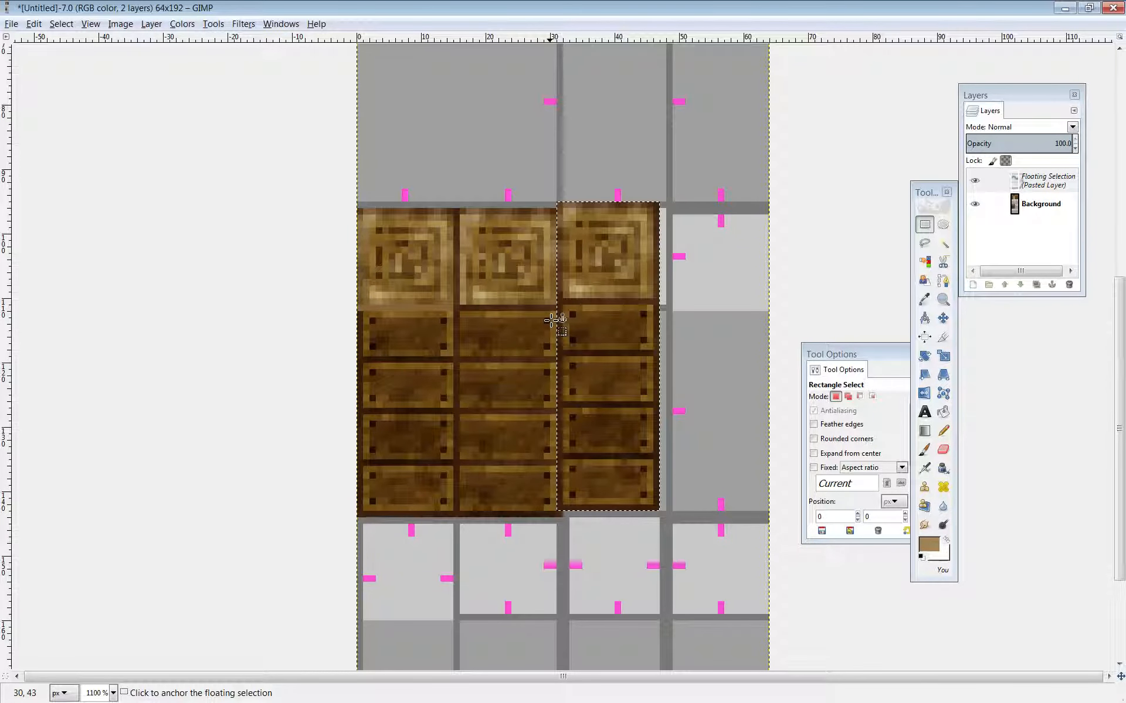
key(Down)
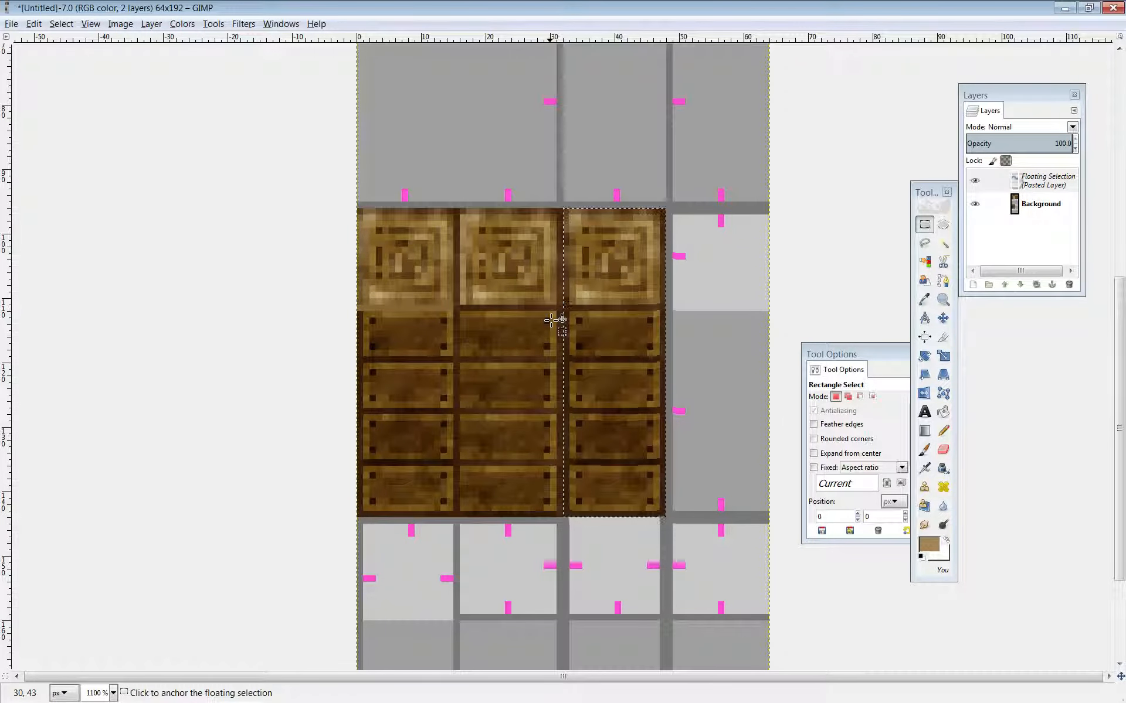
right_click(552, 320)
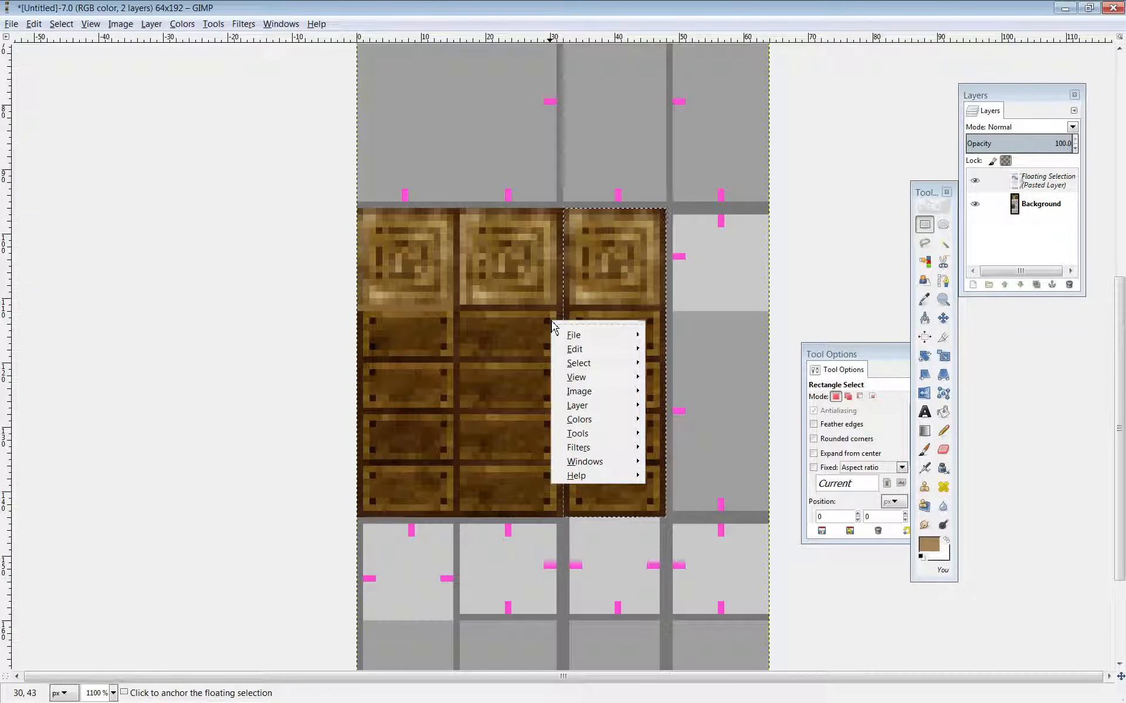
click(392, 12)
key(ctrl+h)
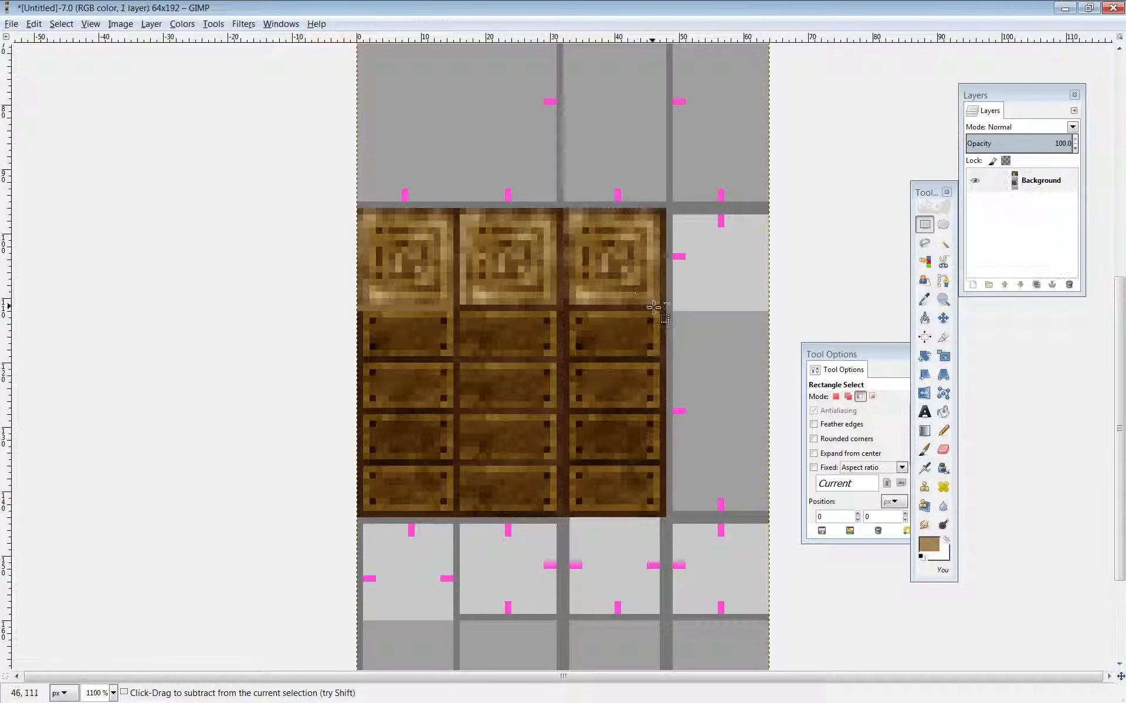
Repaint the dark right edge of the third column's top tile and first plank with the Pencil, using colours picked from neighbouring pixels.
click(944, 431)
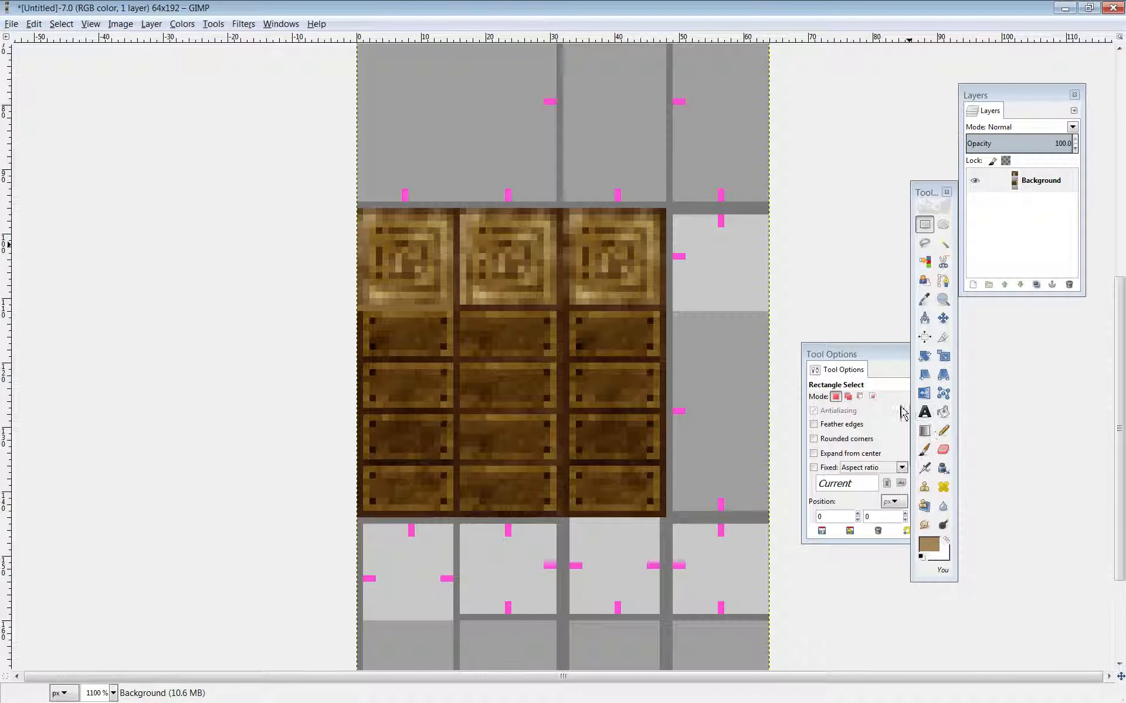
ctrl+click(663, 226)
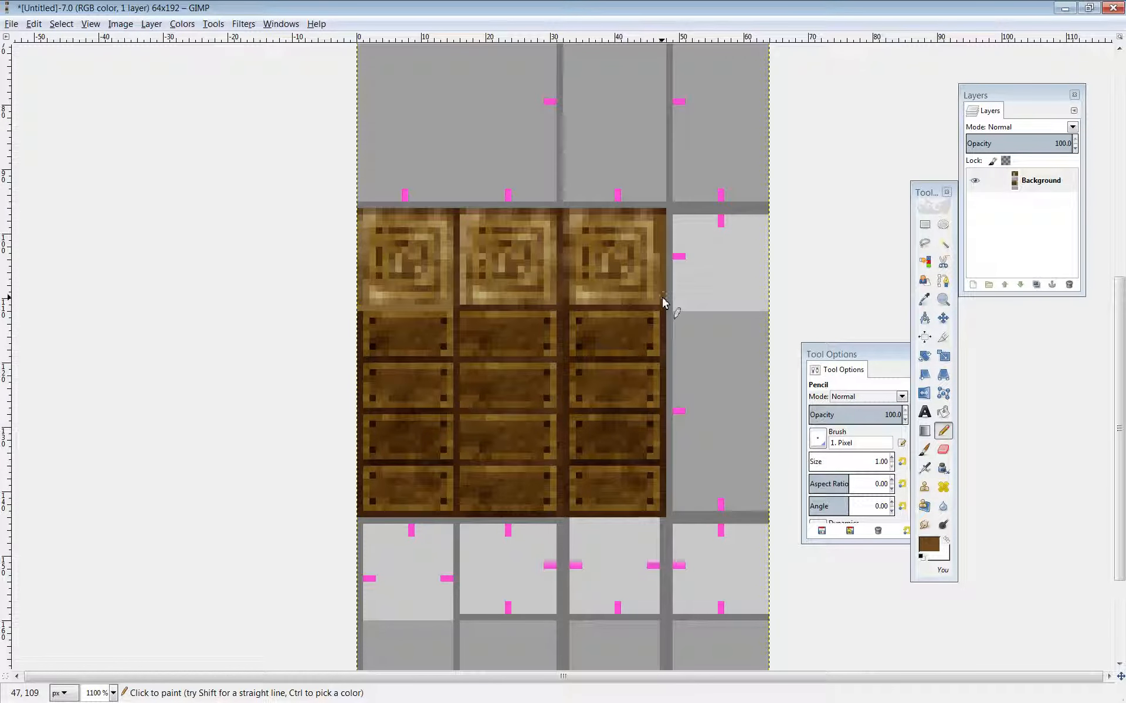
ctrl+click(660, 319)
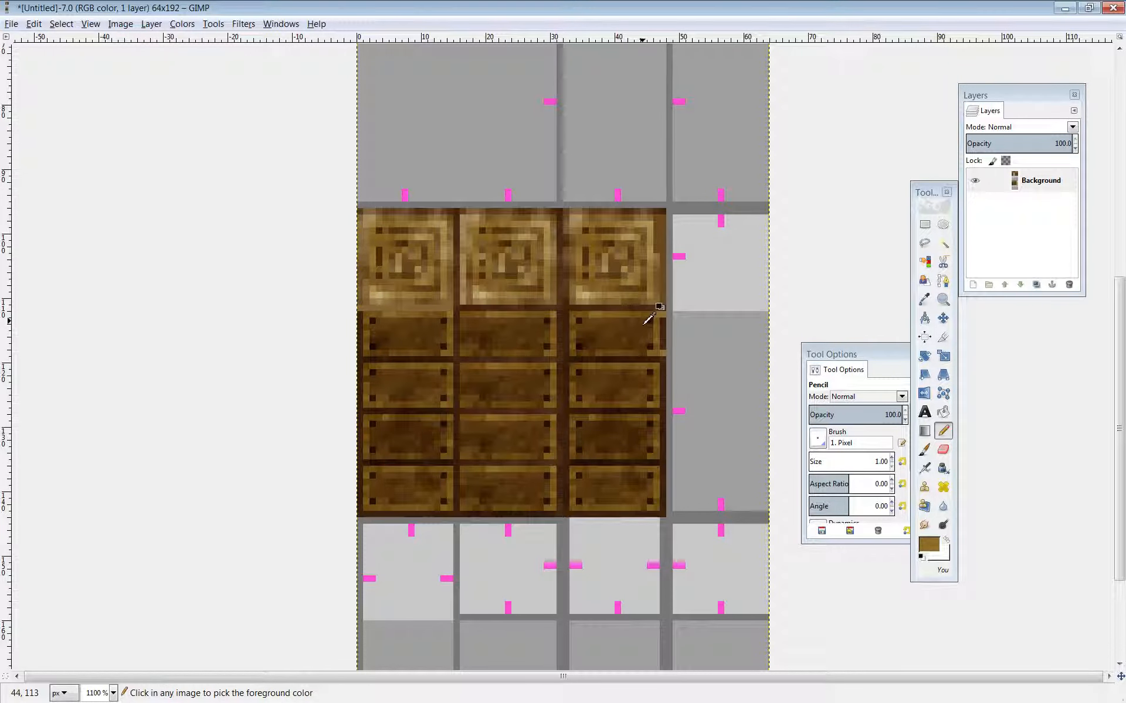
ctrl+click(654, 345)
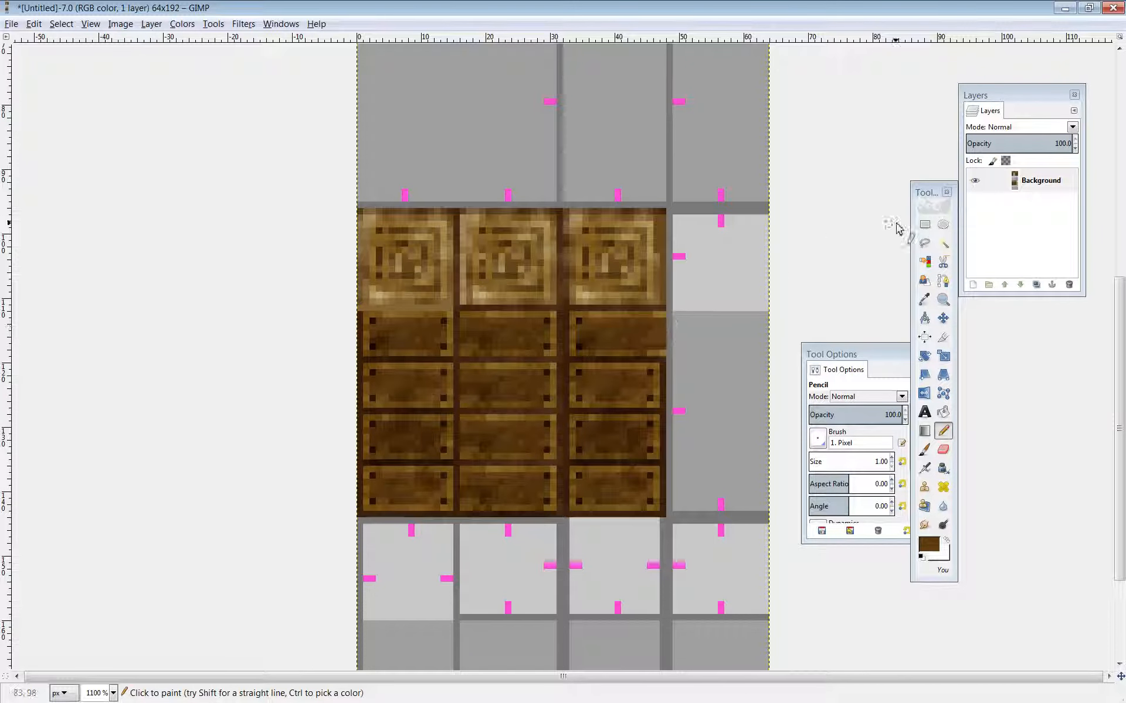
click(924, 225)
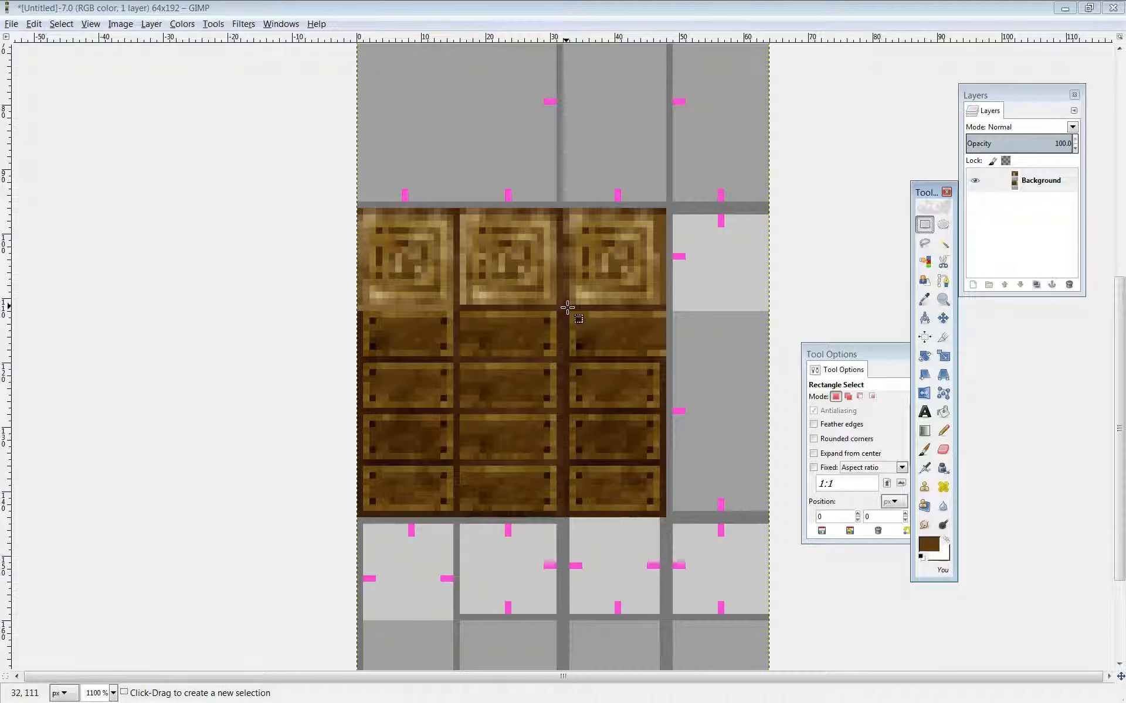
drag(567, 307, 661, 353)
right_click(631, 302)
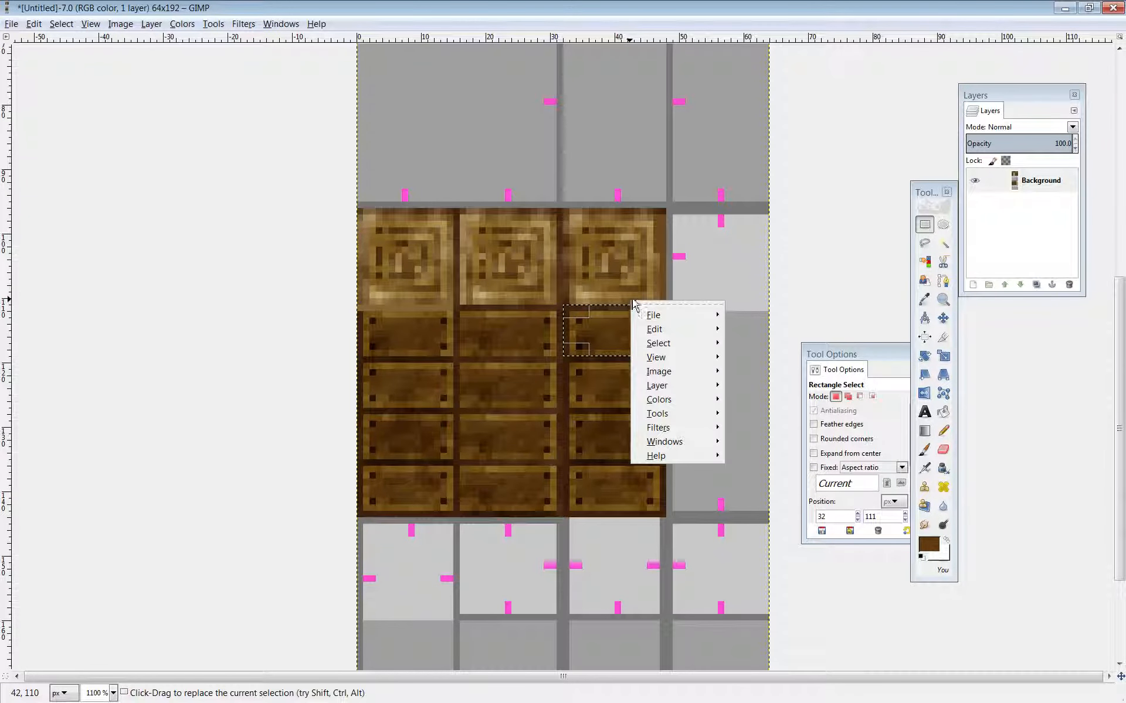
click(630, 252)
click(631, 250)
Shade the repainted right edge of the third column's top tile with the Dodge / Burn tool.
click(944, 525)
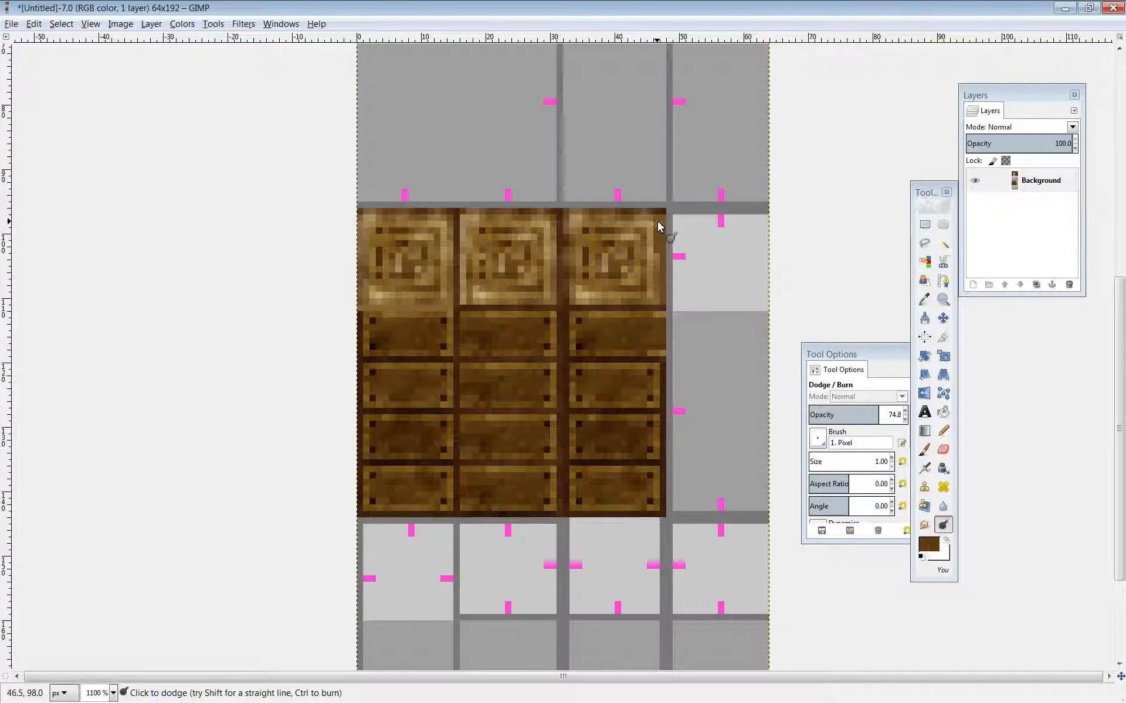
click(943, 526)
click(657, 231)
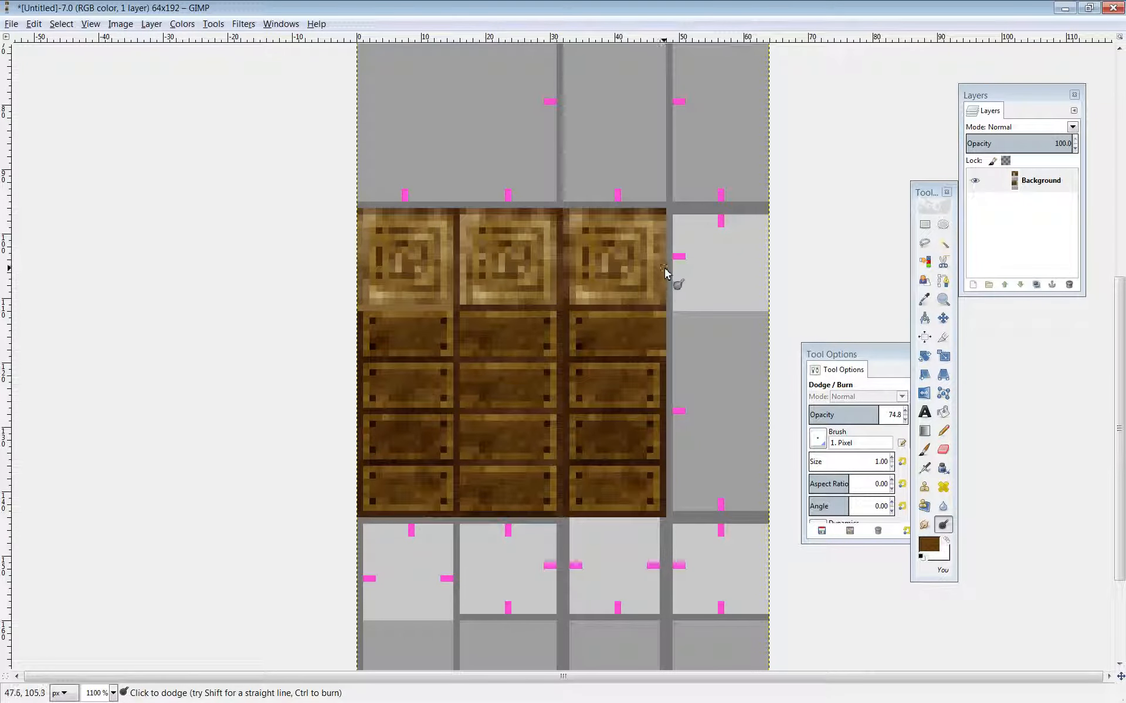
key(ctrl)
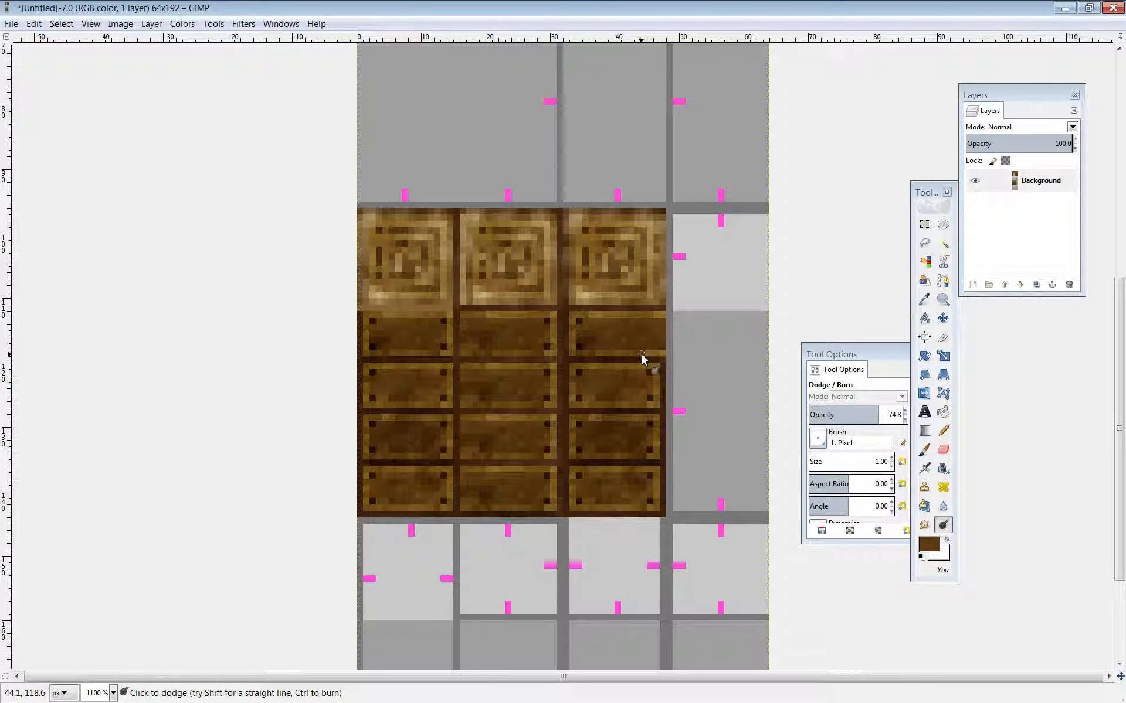
Select the third column's repainted top plank with its dark borders, starting at position 32, 111, and copy and paste it.
click(924, 225)
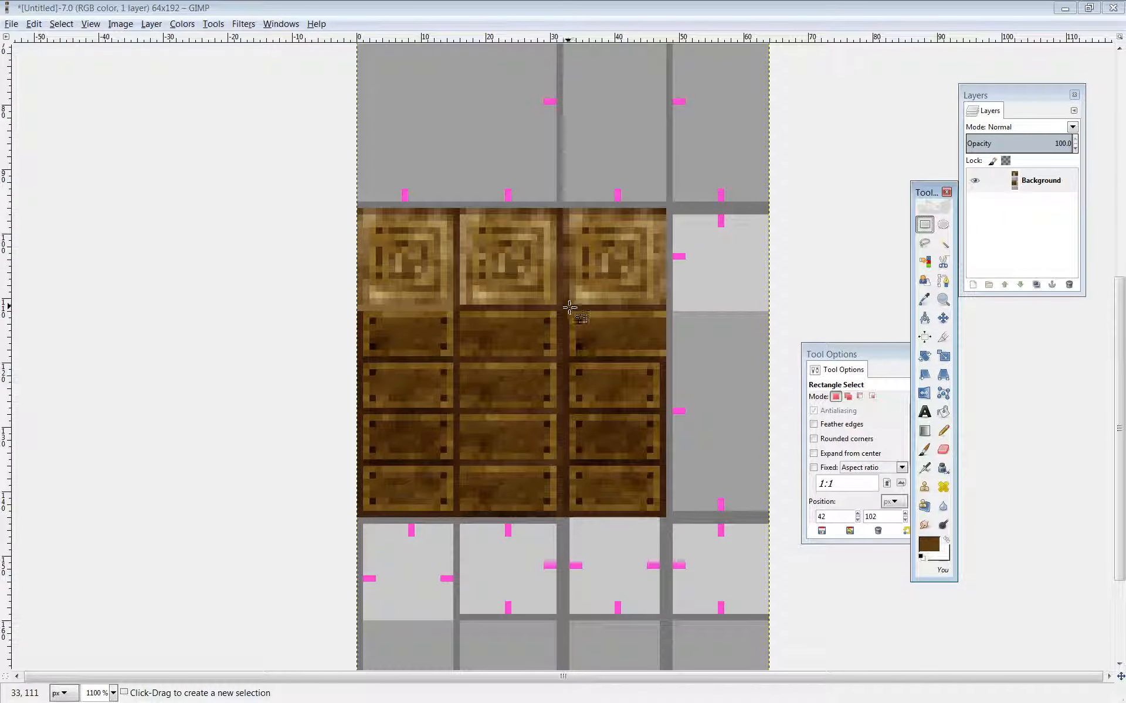
drag(564, 305, 670, 362)
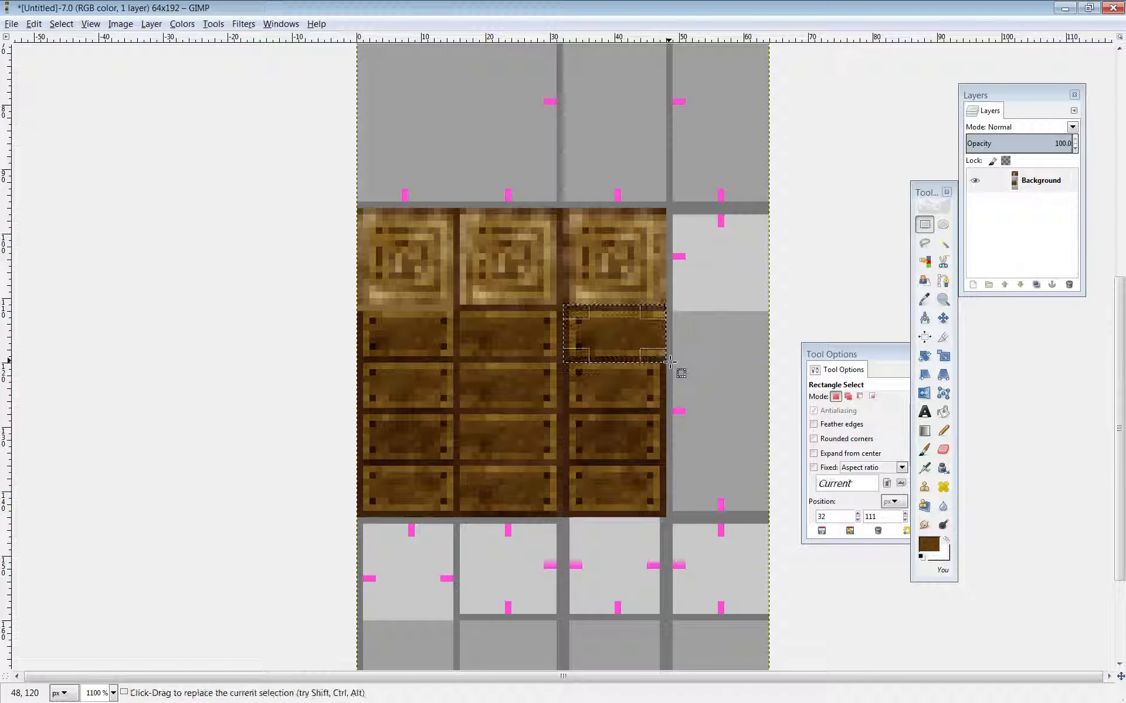
key(ctrl+c)
key(ctrl+v)
Move the pasted plank exactly over the third column's second plank and anchor it.
key(Down)
key(Down)
key(Down)
key(Down)
key(Down)
key(Down)
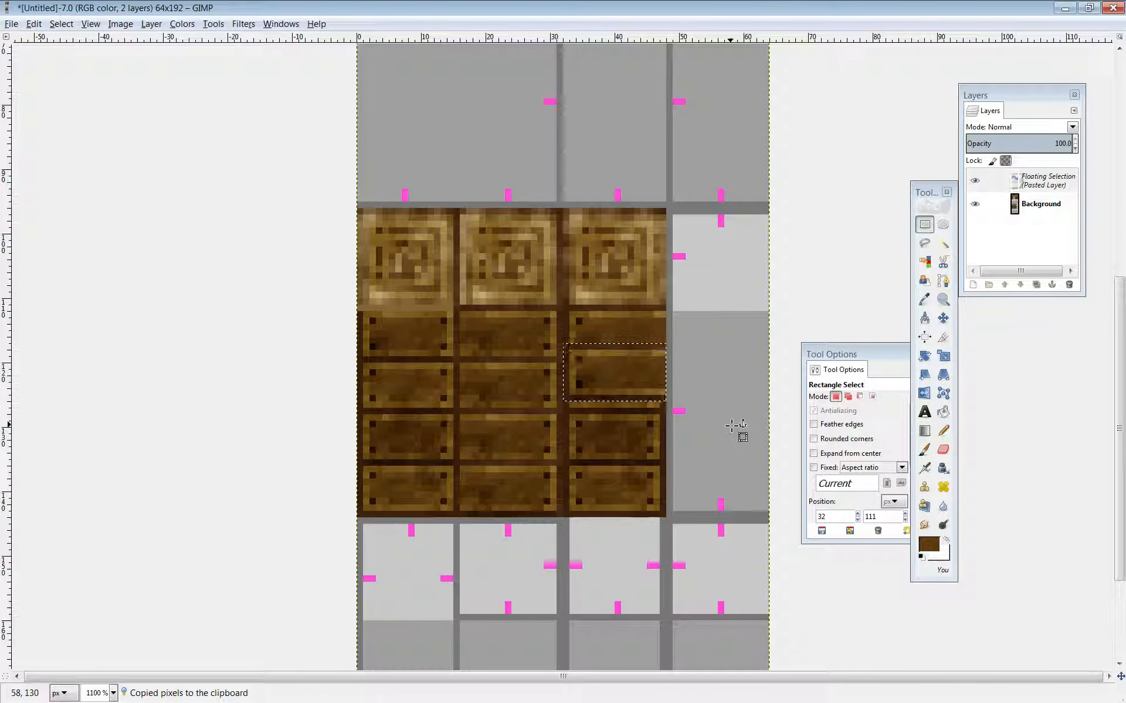
key(Down)
key(ctrl+z)
key(ctrl+z)
key(ctrl+z)
key(ctrl+z)
key(ctrl+z)
key(ctrl+z)
key(ctrl+z)
key(ctrl+z)
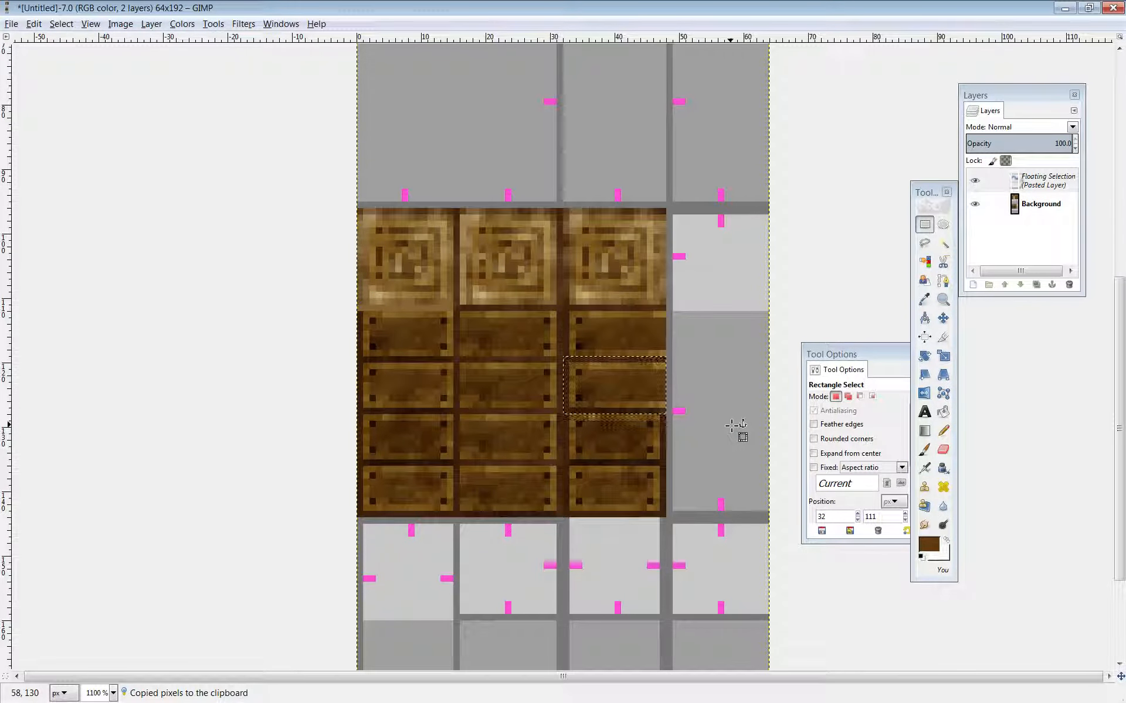
Paste another copy of the third column's repainted plank and move it over that column's third plank.
key(ctrl+v)
key(Down)
key(Down)
key(Down)
key(Down)
key(Down)
key(Down)
key(Down)
key(Down)
key(Down)
key(Down)
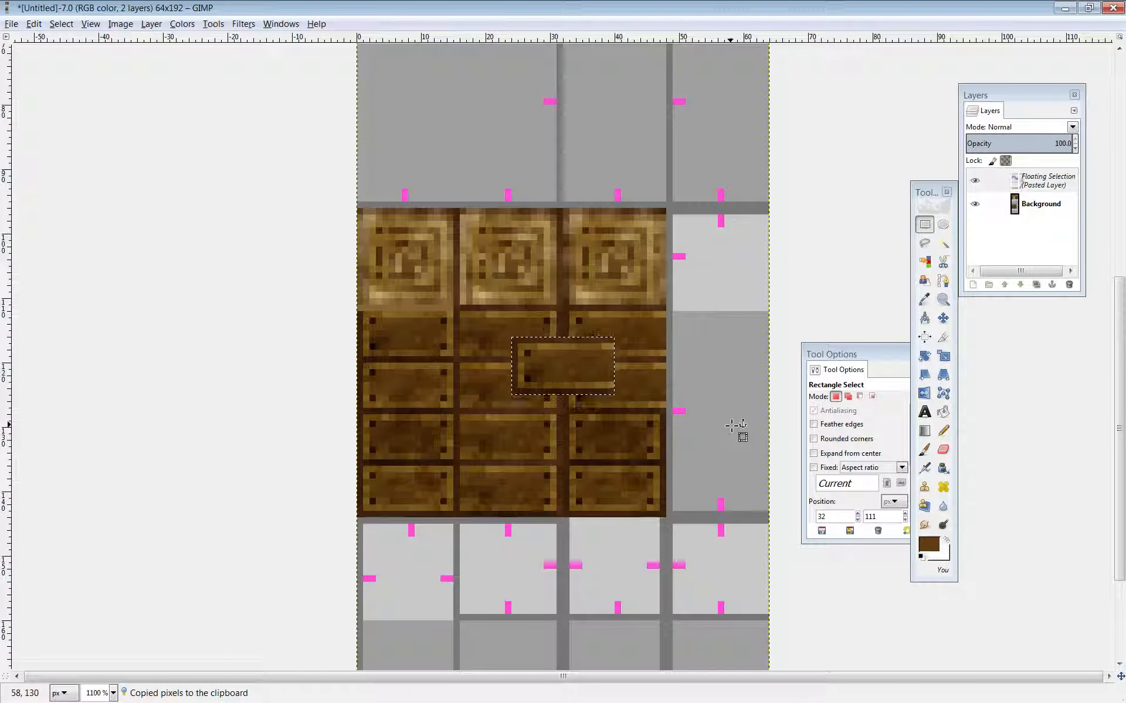
key(Right)
key(Right)
key(Right)
key(Right)
key(Right)
key(Right)
key(Right)
key(Right)
key(ctrl+z)
key(ctrl+z)
key(ctrl+z)
key(ctrl+z)
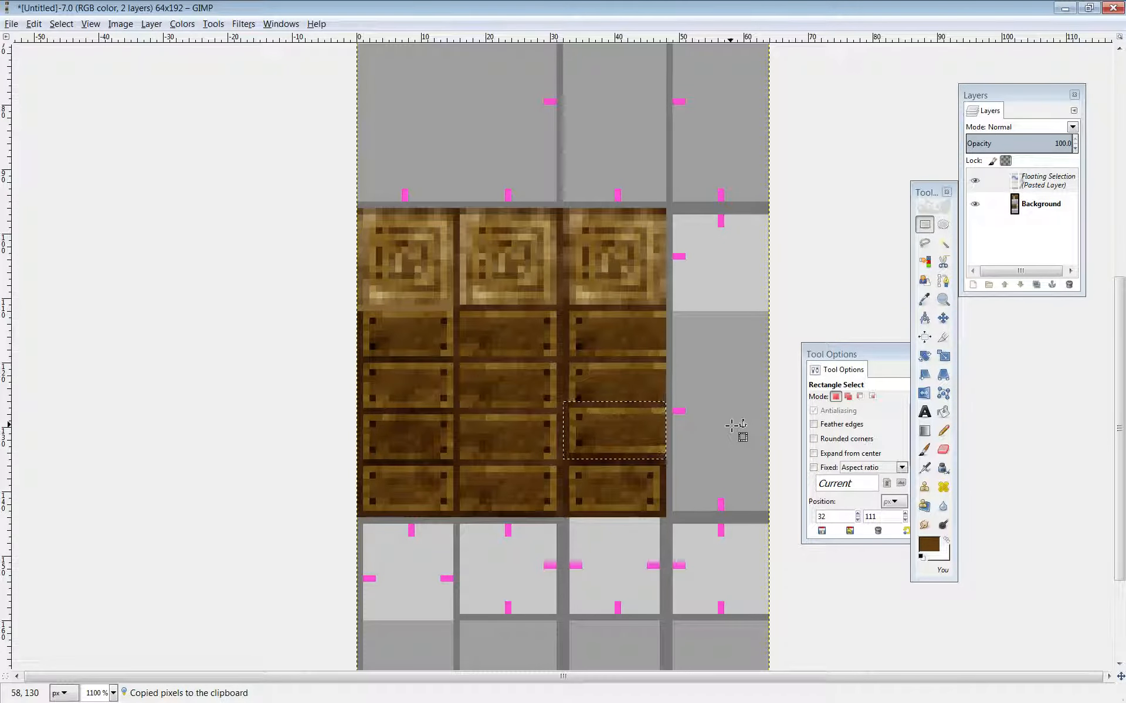
Paste the repainted plank once more, align it over the third column's bottom plank, and anchor it.
key(ctrl+v)
key(Down)
key(Down)
key(Down)
key(Down)
key(Down)
key(Down)
key(Down)
key(Down)
key(Down)
key(Down)
key(Down)
key(Down)
key(Down)
key(Down)
key(Down)
key(Down)
key(Down)
key(Down)
key(Down)
key(Down)
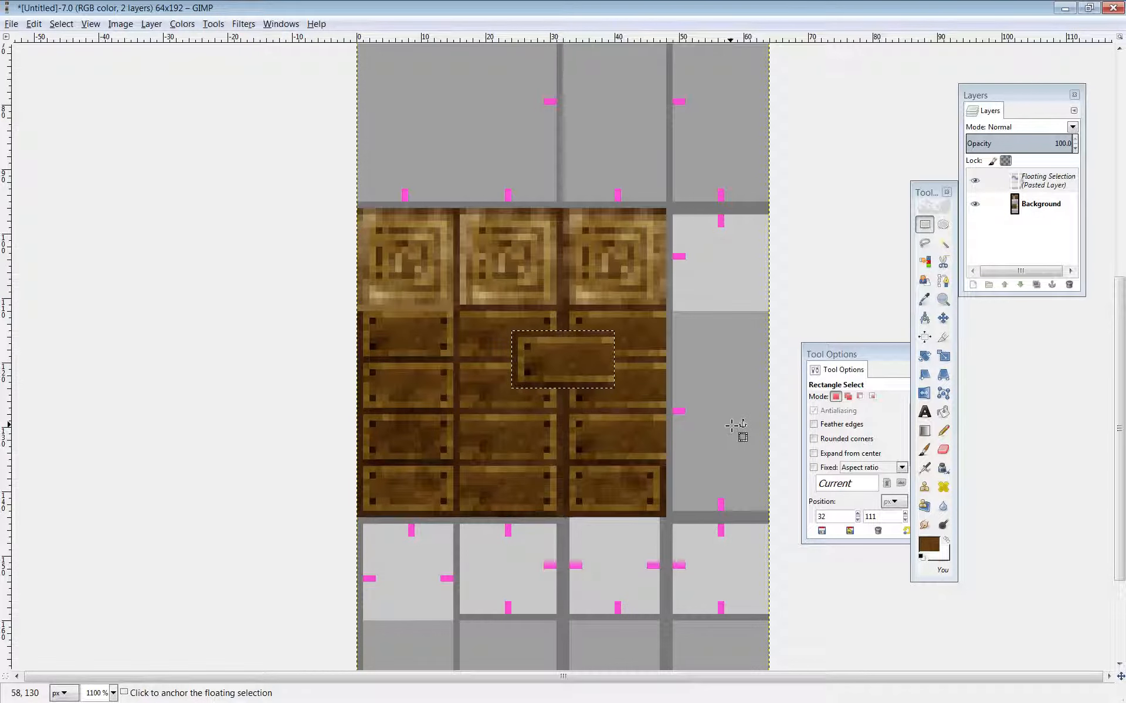
key(Right)
key(Right)
key(Right)
key(Right)
key(Right)
key(Right)
key(Right)
key(Right)
key(Right)
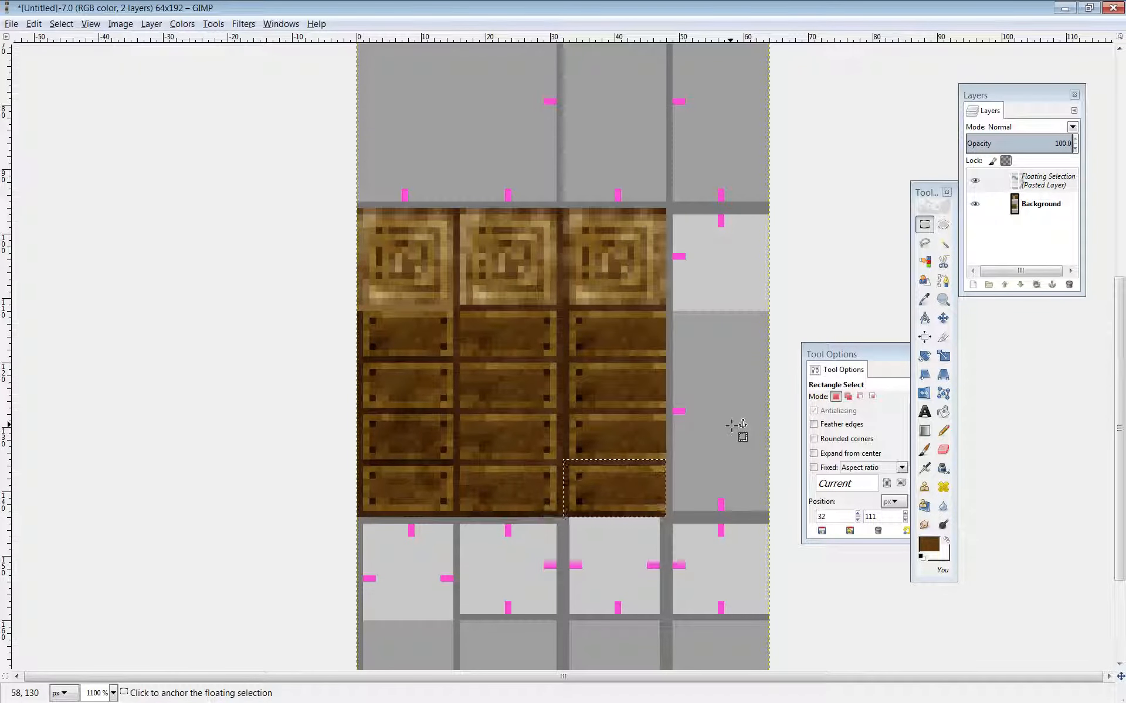
key(ctrl+h)
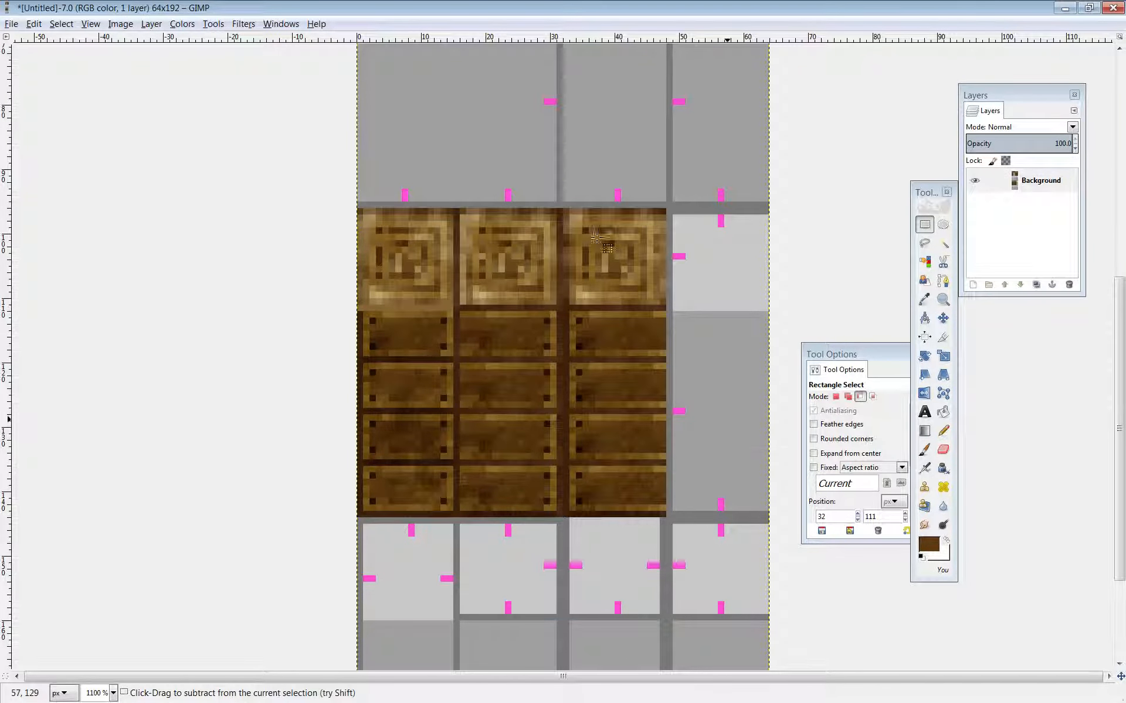
Export the tileset over wall2.png and reload the tile test page in the browser to check the walls.
key(ctrl+s)
click(841, 598)
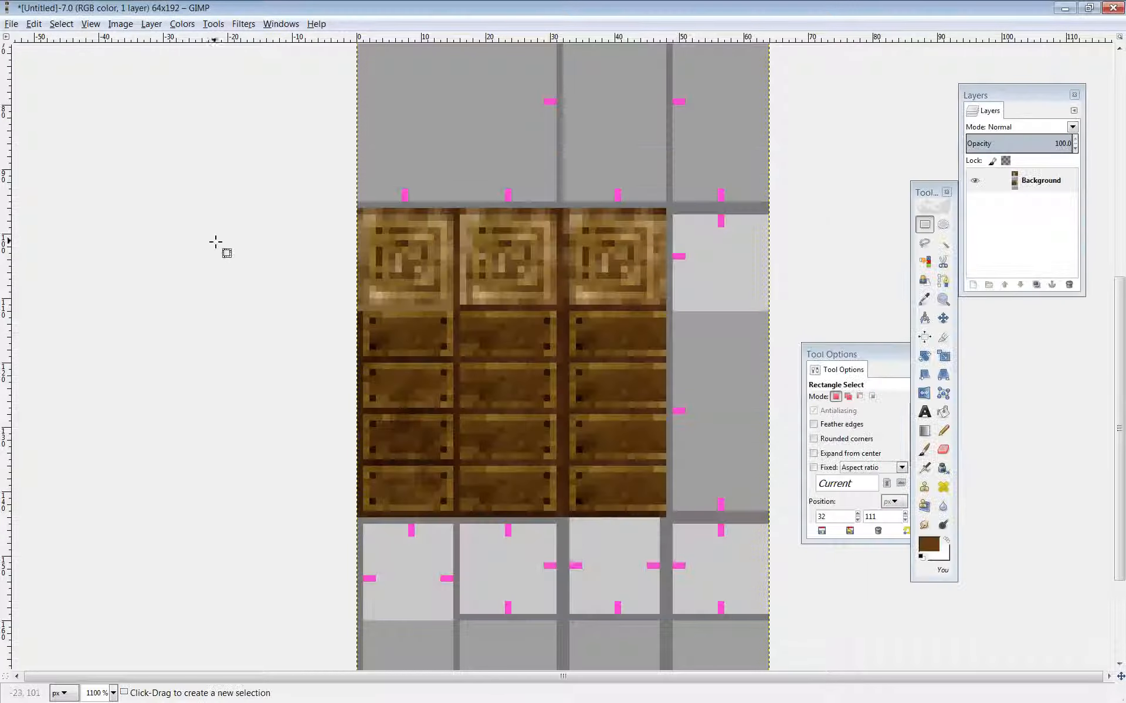
click(11, 24)
click(64, 191)
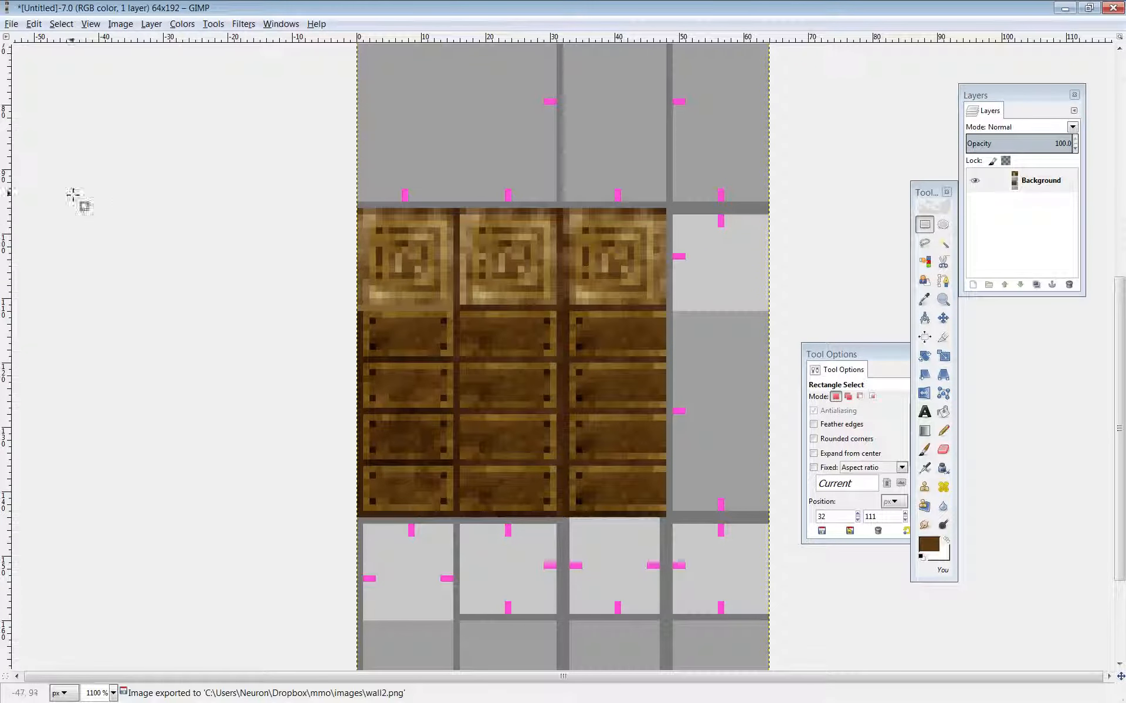
key(alt+Tab)
key(F5)
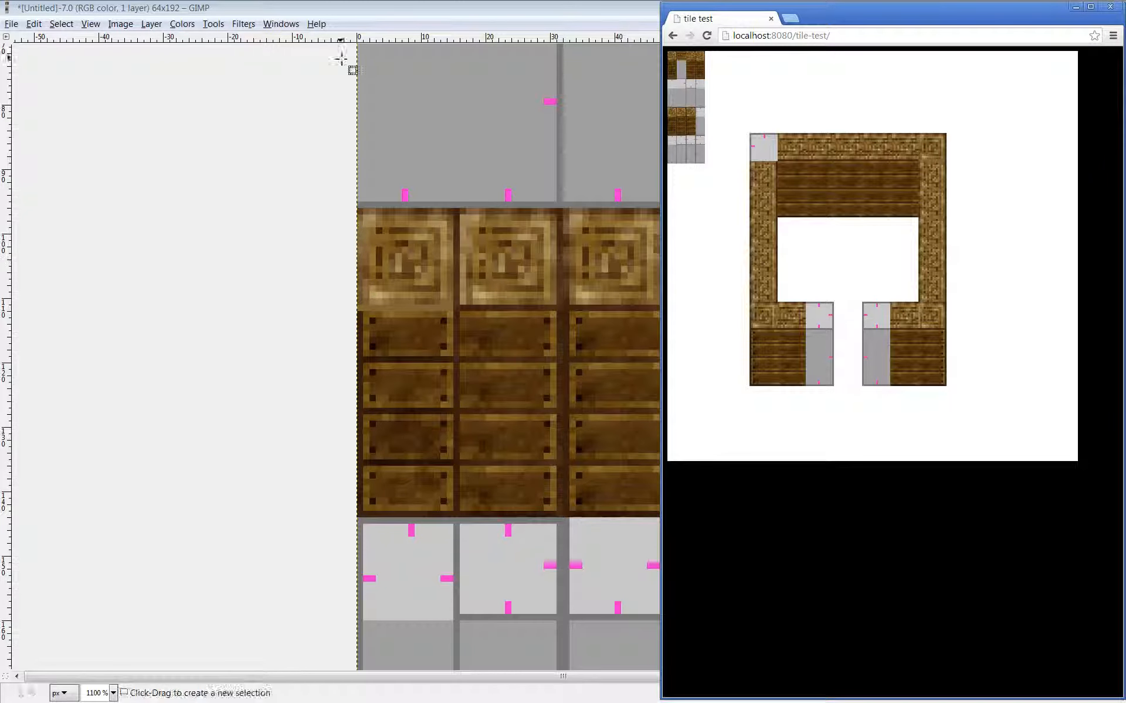
Return to GIMP, select the whole first wooden column of the top row from position 0, 0, and copy and paste it.
double_click(372, 9)
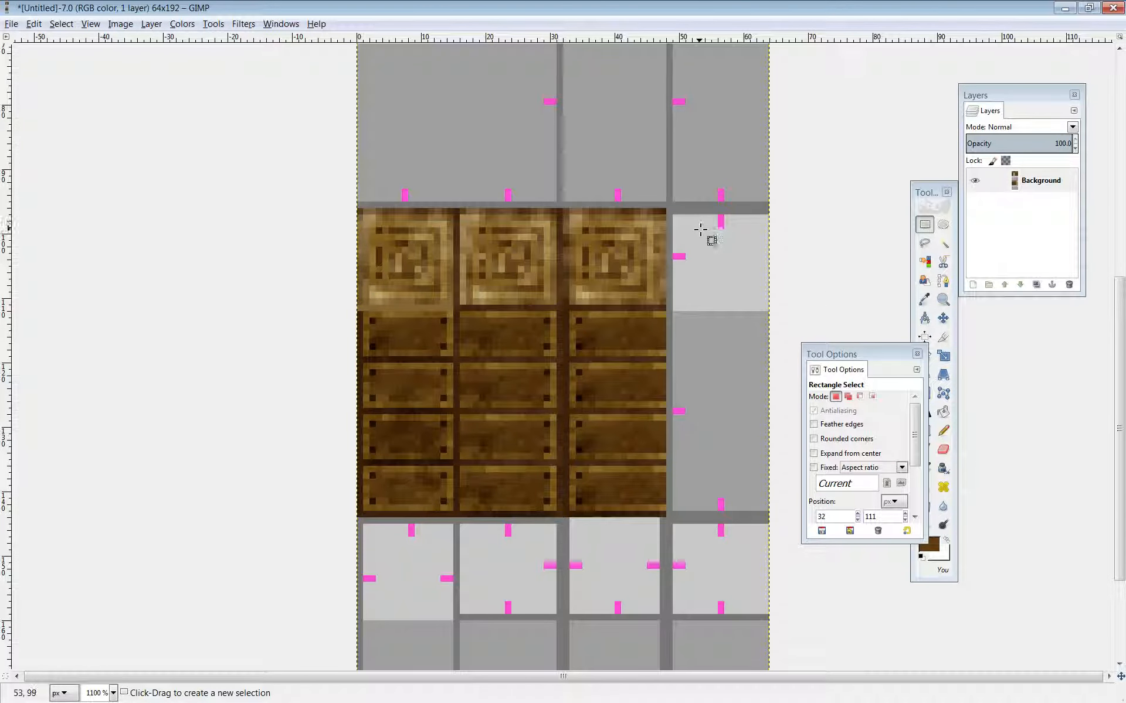
click(819, 263)
key(ctrl+v)
click(826, 264)
scroll(785, 282, up, 7)
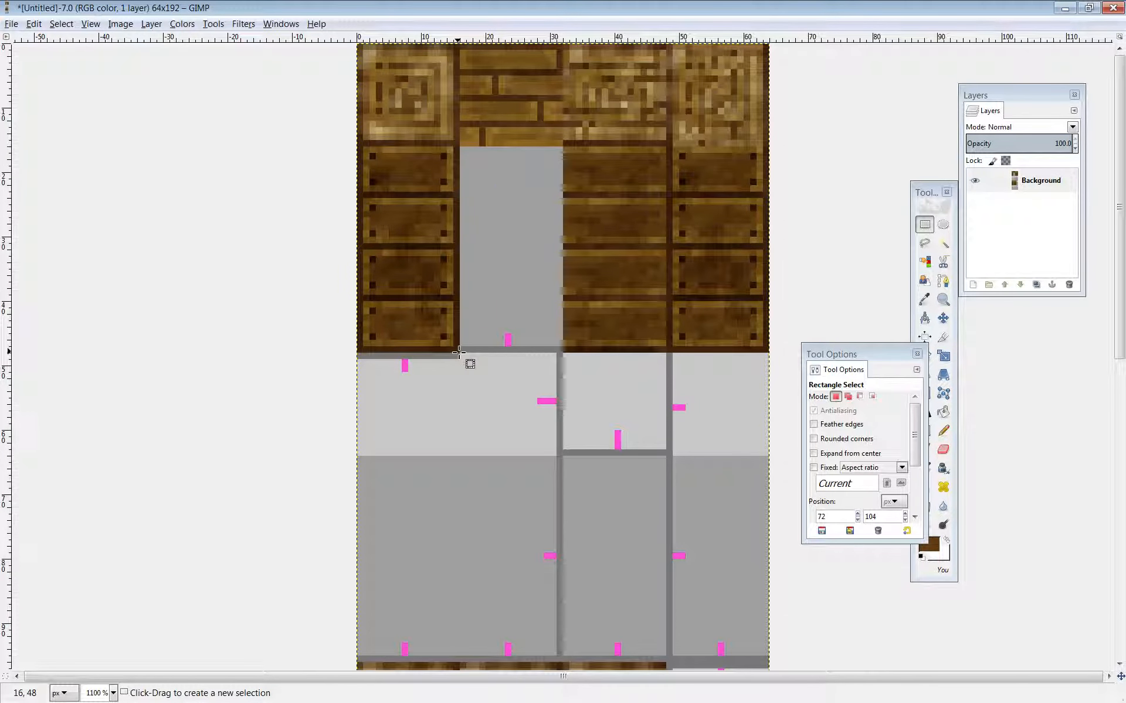
drag(461, 352, 358, 45)
key(ctrl+c)
scroll(708, 384, down, 10)
scroll(702, 361, up, 3)
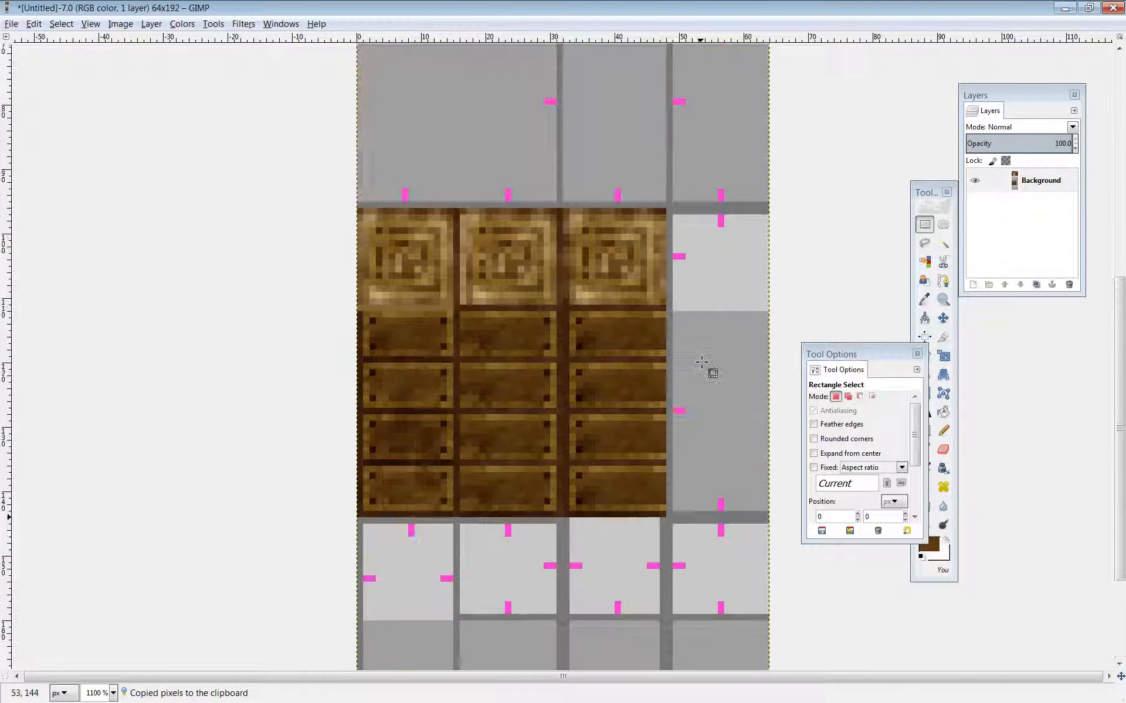
key(ctrl+v)
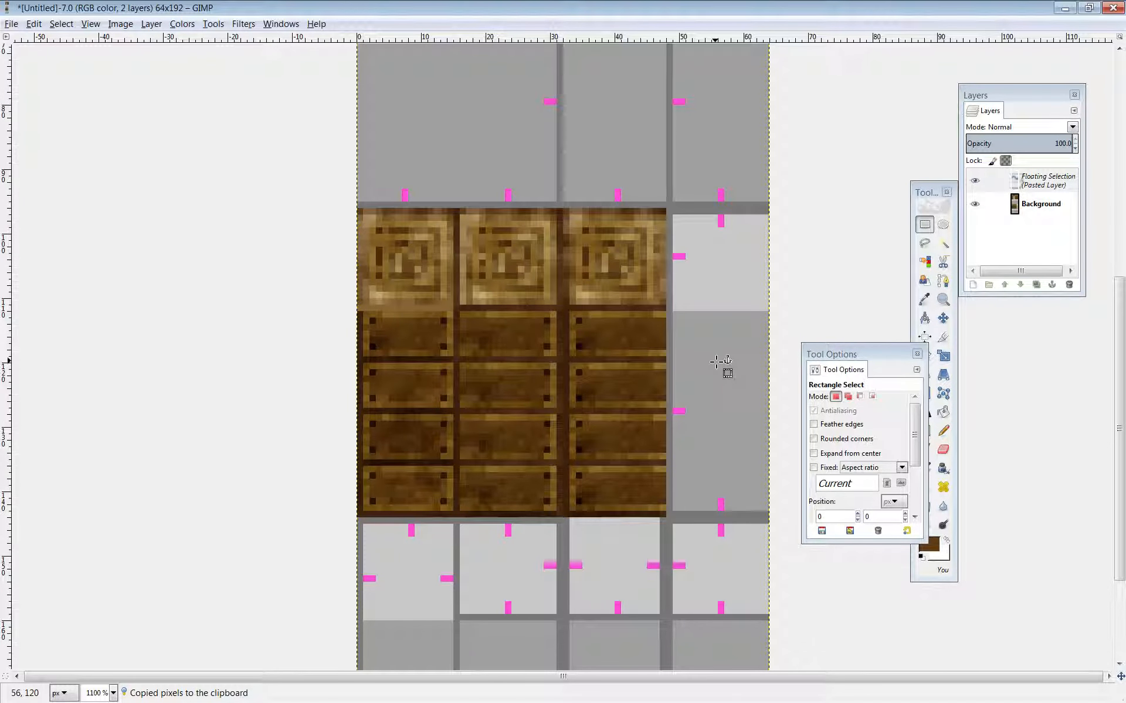
Move the pasted wooden column over the grey placeholder in the third row's fourth column, flush with the image's right edge, and anchor it.
key(Down)
key(Down)
key(Down)
key(Down)
key(Down)
key(Down)
key(Down)
key(Down)
key(Down)
key(Down)
key(Down)
key(Down)
key(Down)
key(Down)
key(Down)
key(Down)
key(Down)
key(Down)
key(Down)
key(Down)
key(Right)
key(Right)
key(Right)
key(Right)
key(Right)
key(Right)
key(Right)
key(Right)
key(Right)
key(Right)
key(Right)
key(Right)
key(Right)
key(Right)
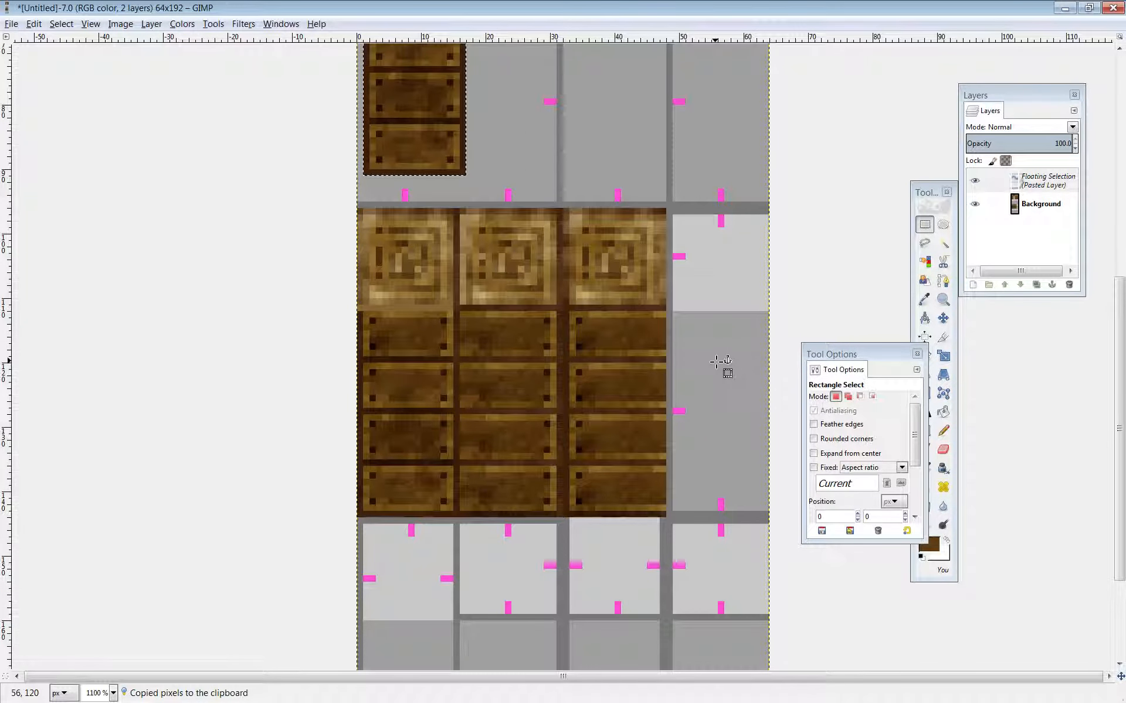
key(Down)
key(Down)
key(Down)
key(Down)
key(Down)
key(Down)
key(Down)
key(Down)
key(Down)
key(Down)
key(Down)
key(Down)
key(Down)
key(Down)
key(Down)
key(Down)
key(Down)
key(Down)
key(Down)
key(Down)
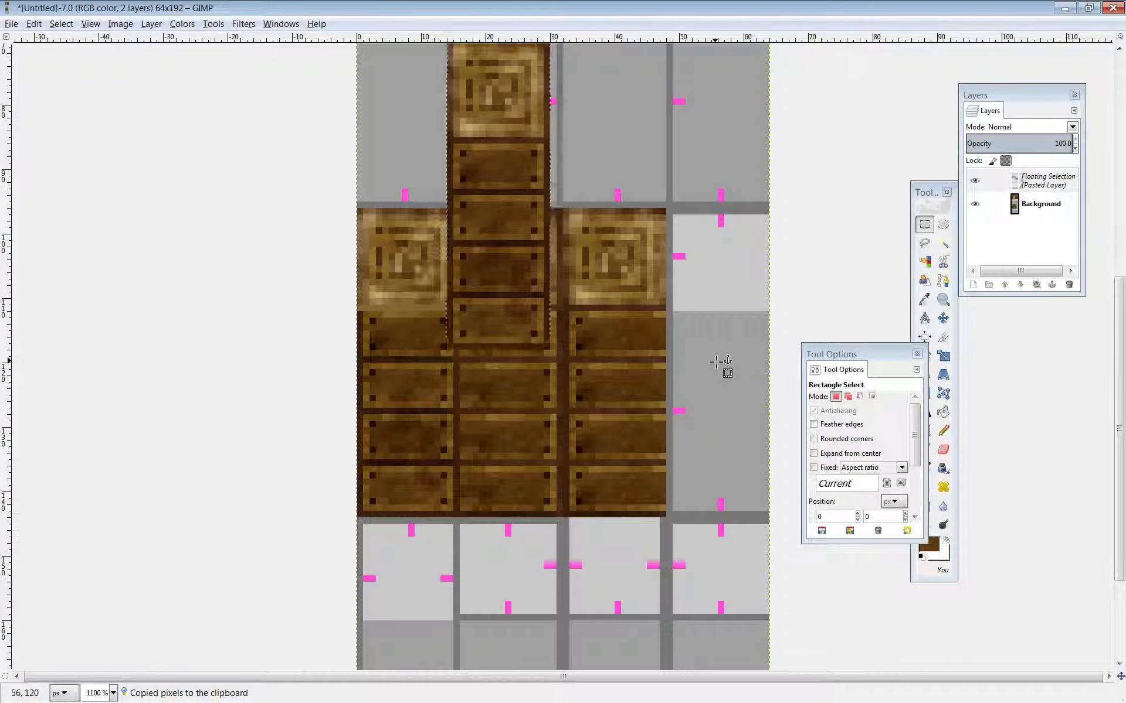
key(Down)
key(Down)
key(Down)
key(Down)
key(Down)
key(Down)
key(Down)
key(Down)
key(Down)
key(Down)
key(Down)
key(Down)
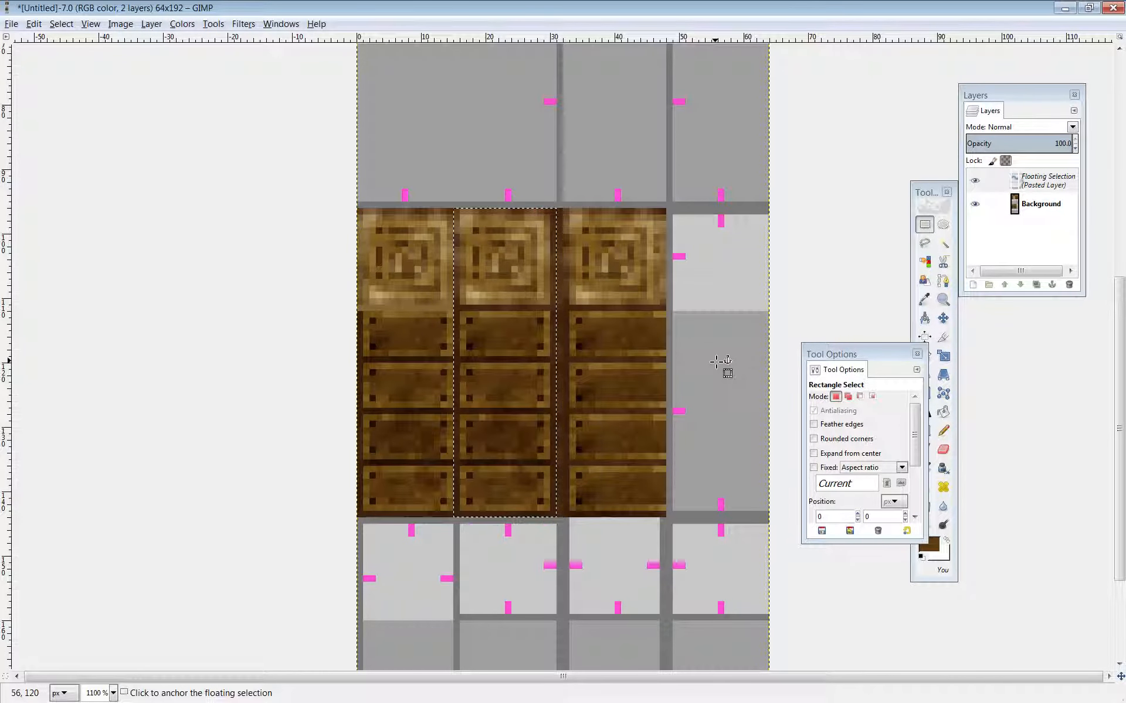
key(Right)
key(Right)
key(Right)
key(Right)
key(Right)
key(Right)
key(Right)
key(Right)
key(Right)
key(Right)
key(Right)
key(Right)
key(Right)
key(Right)
key(Right)
key(Right)
key(Right)
key(Right)
key(Right)
key(Right)
key(Right)
key(Right)
key(Right)
key(Right)
key(Right)
key(Right)
key(Right)
key(Right)
key(Right)
key(Right)
key(Right)
key(Right)
key(Right)
key(Right)
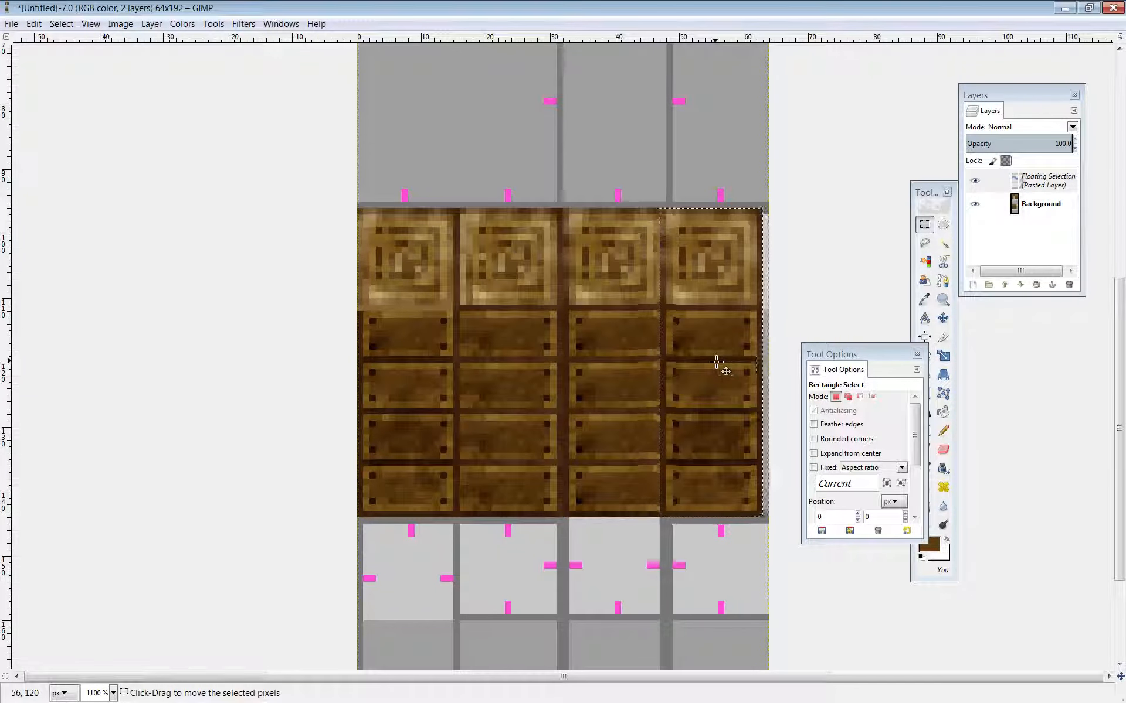
key(ctrl+h)
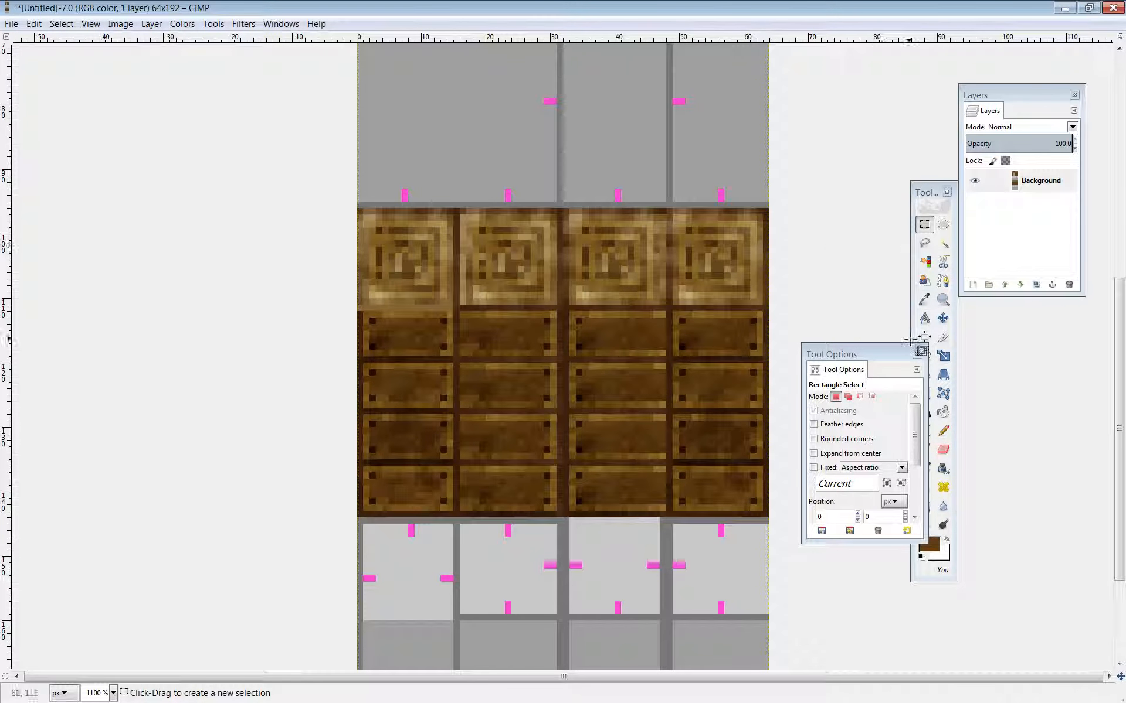
Extend the fourth column's carved block over its dark right and bottom borders with picked wood tones using the Pencil, and retouch it with Dodge/Burn.
key(n)
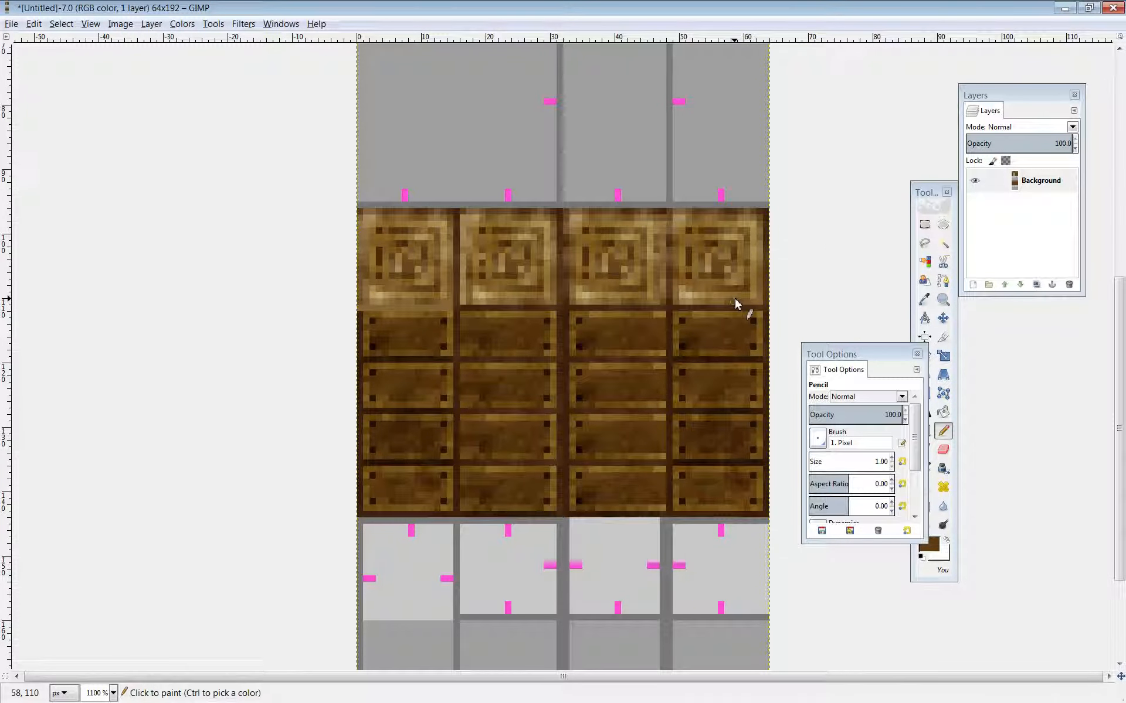
ctrl+click(735, 300)
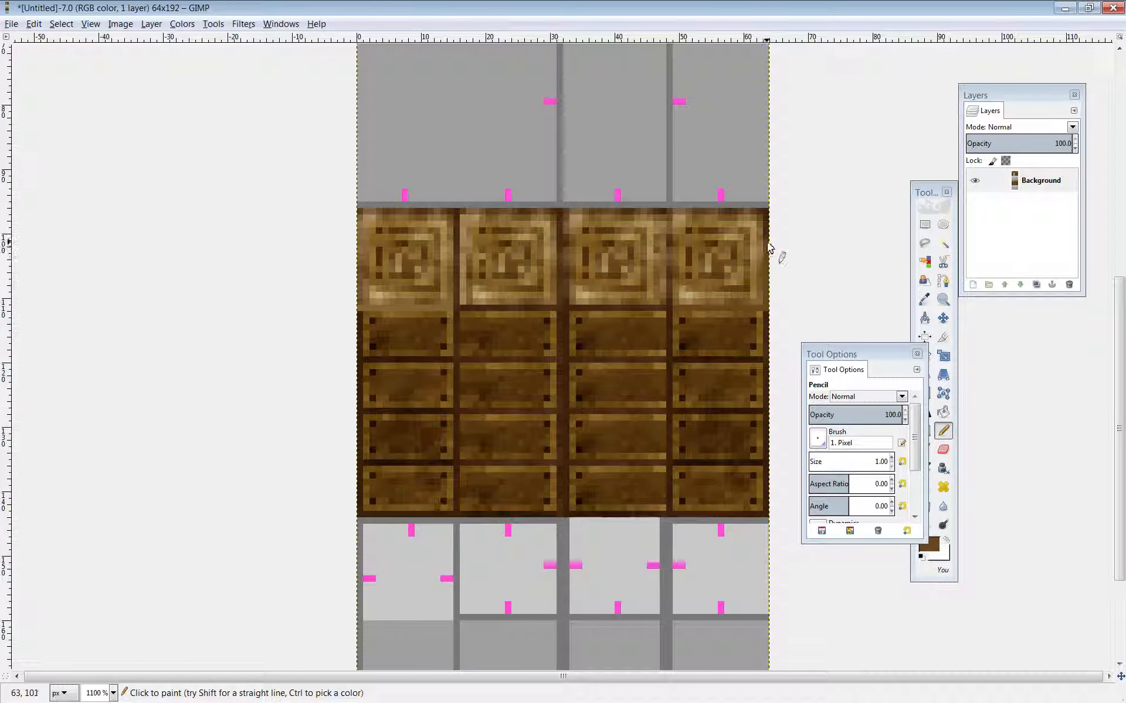
click(943, 525)
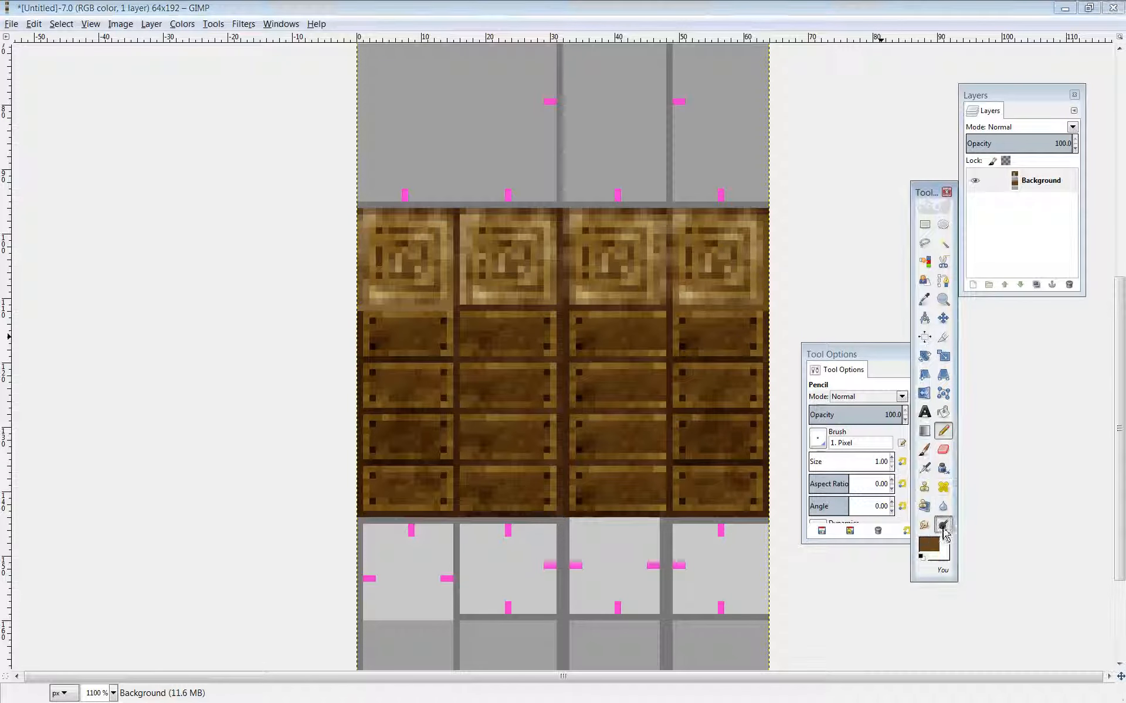
click(768, 233)
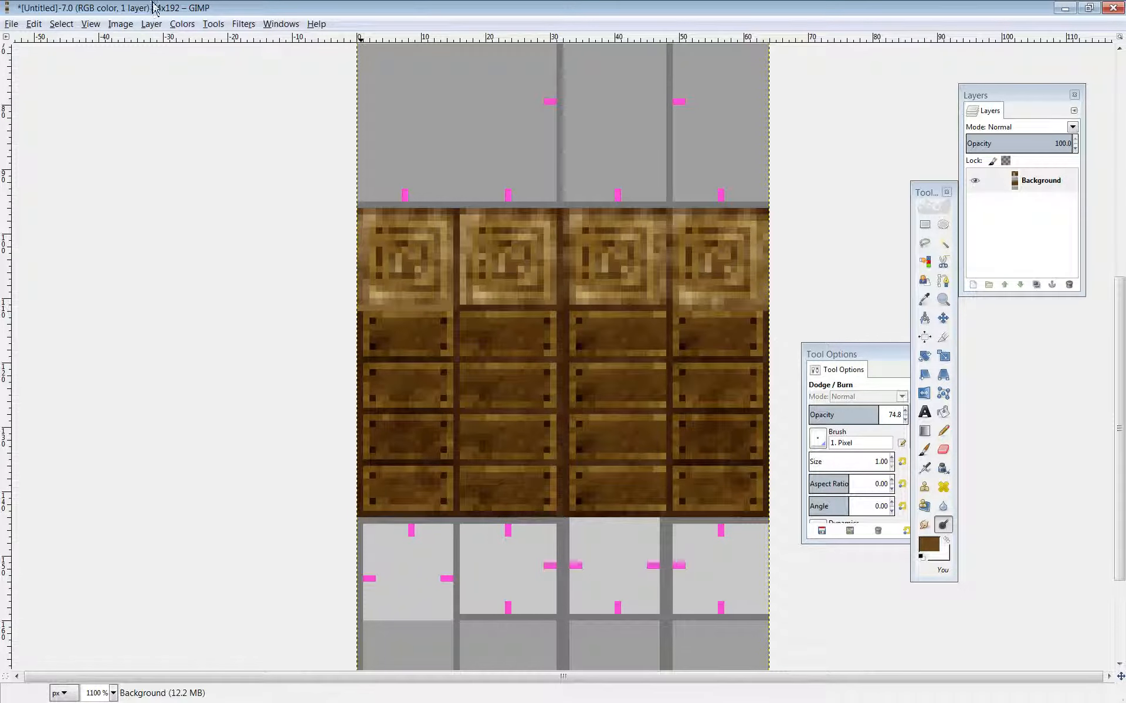
Export the tileset over wall2.png, switch to the browser, and reload the tile test page to check the top corner wall.
click(11, 24)
click(52, 192)
key(alt+Tab)
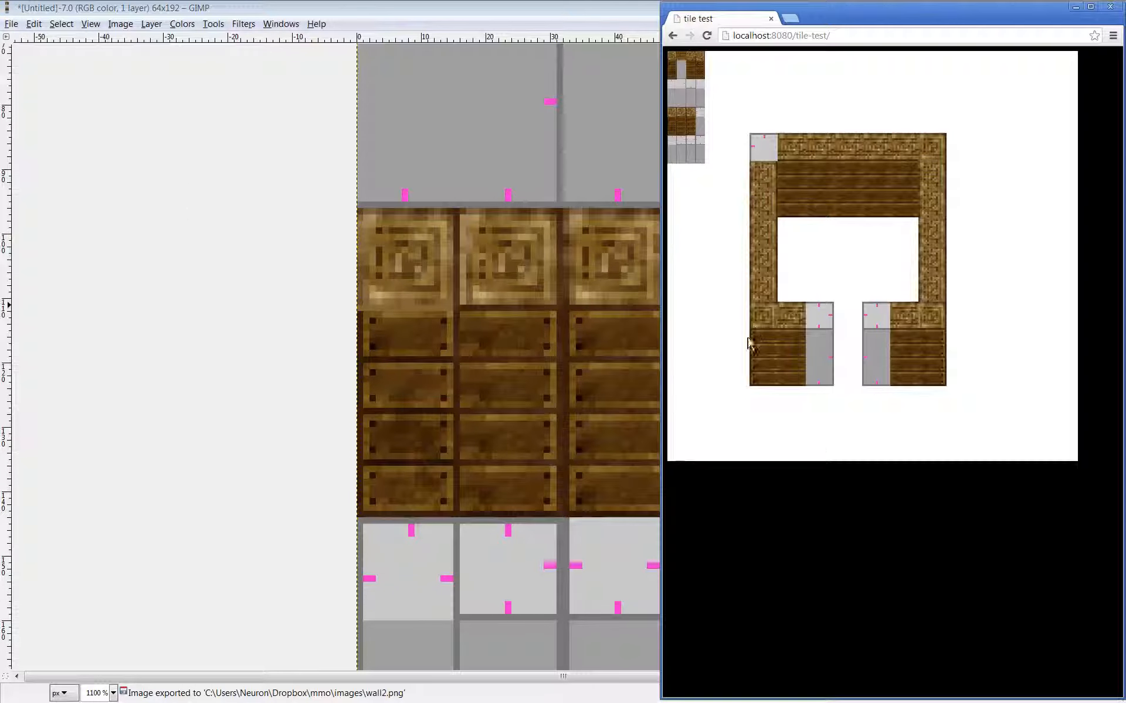
key(F5)
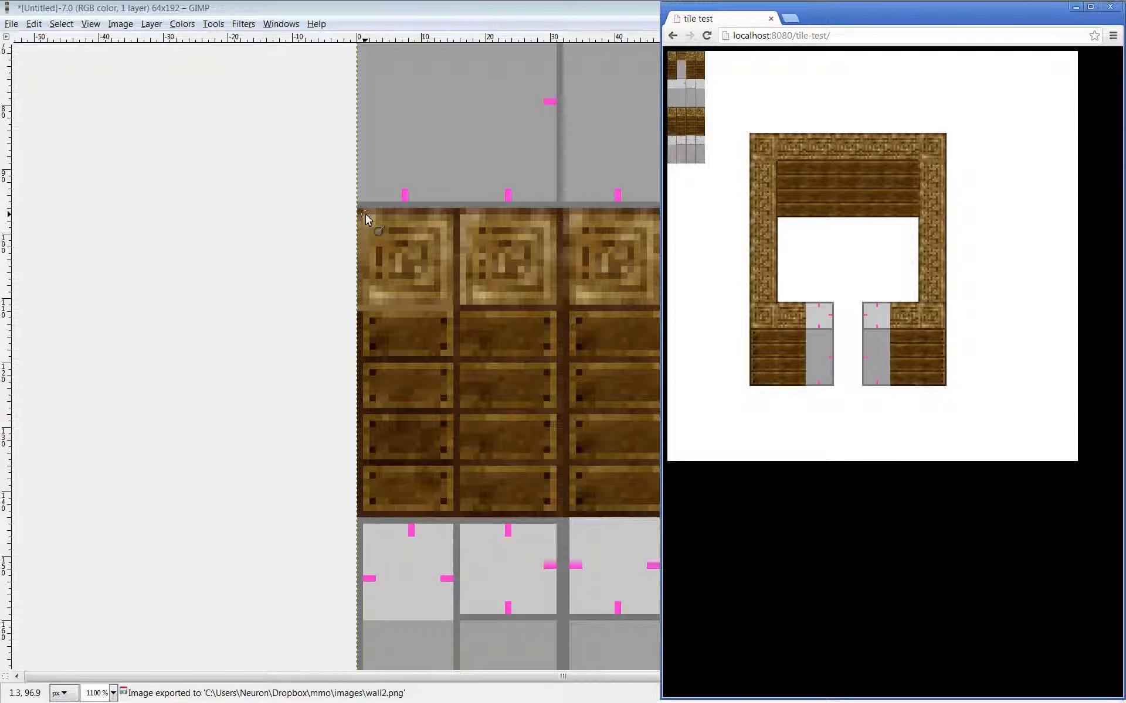
Back in GIMP, paste the copied wooden column, move it over the bottom row's second placeholder, and anchor it.
click(265, 255)
scroll(265, 255, down, 4)
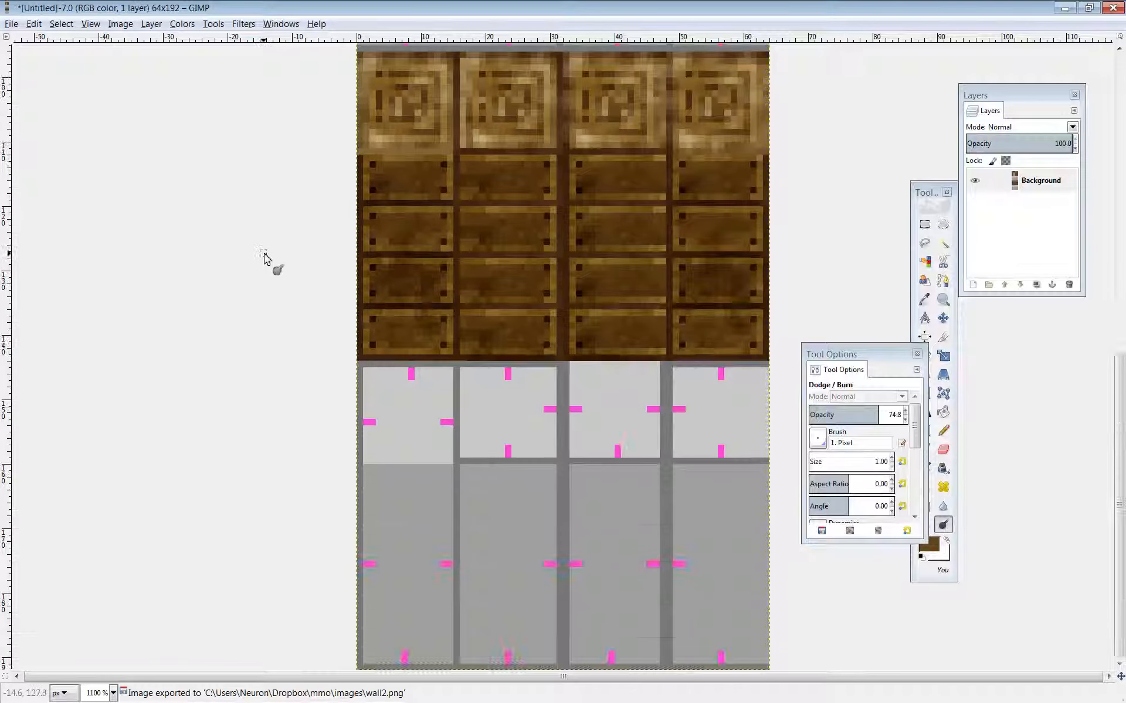
key(alt+Tab)
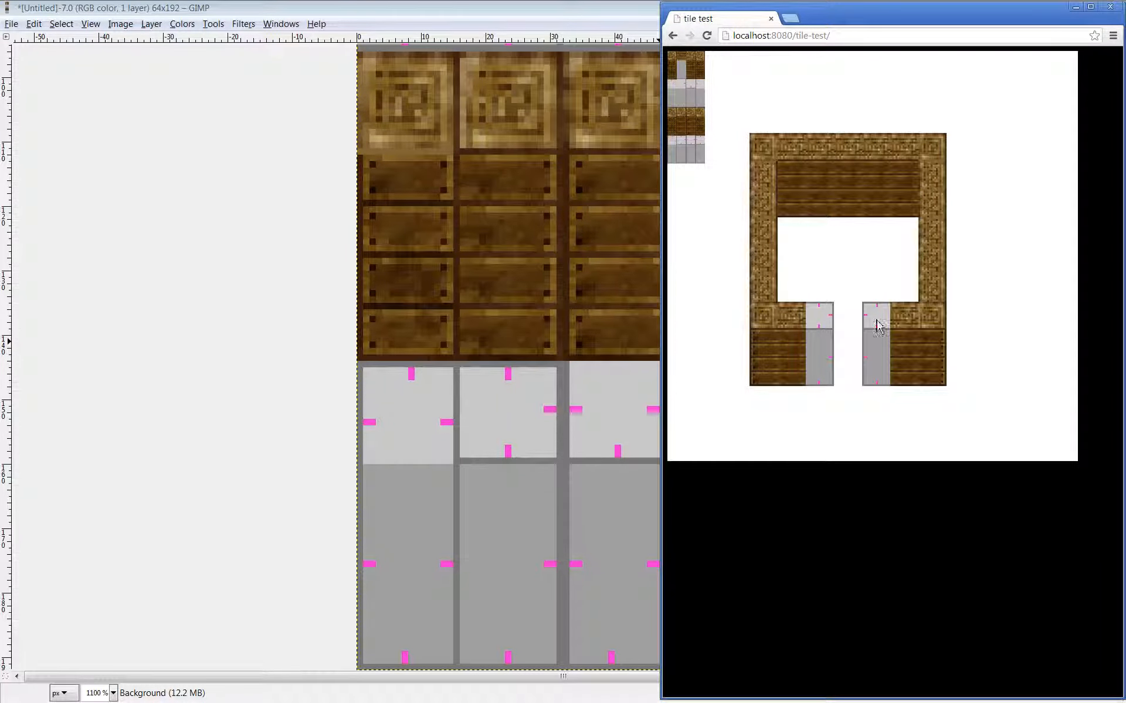
click(197, 402)
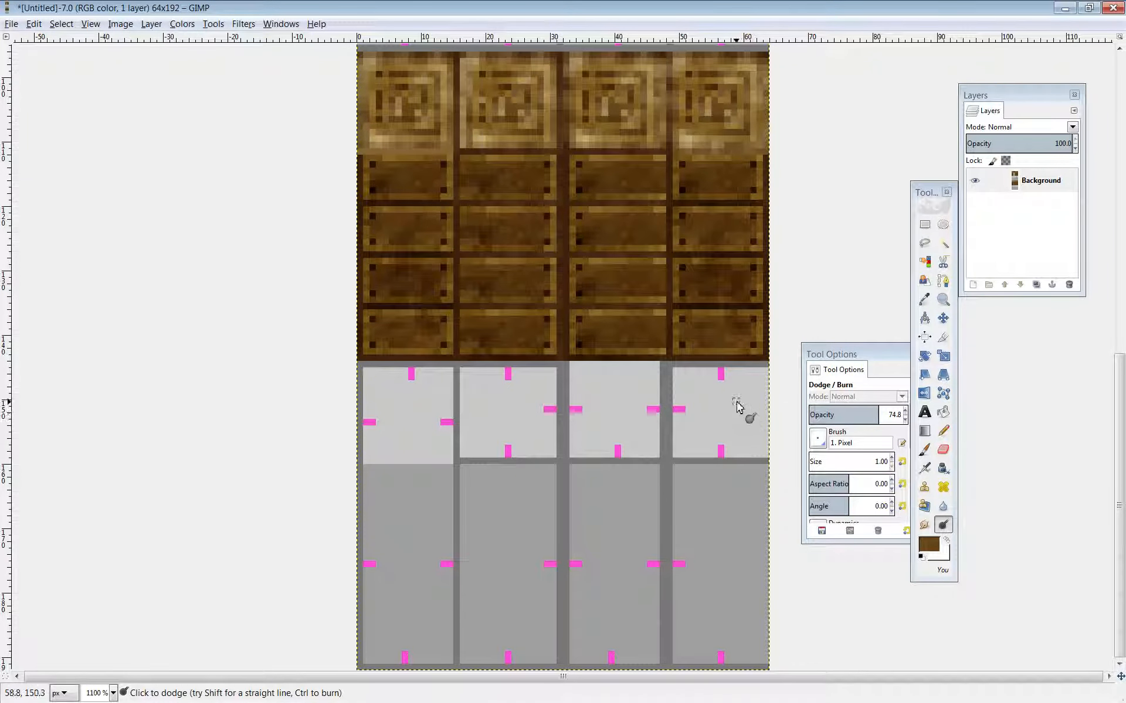
key(ctrl+v)
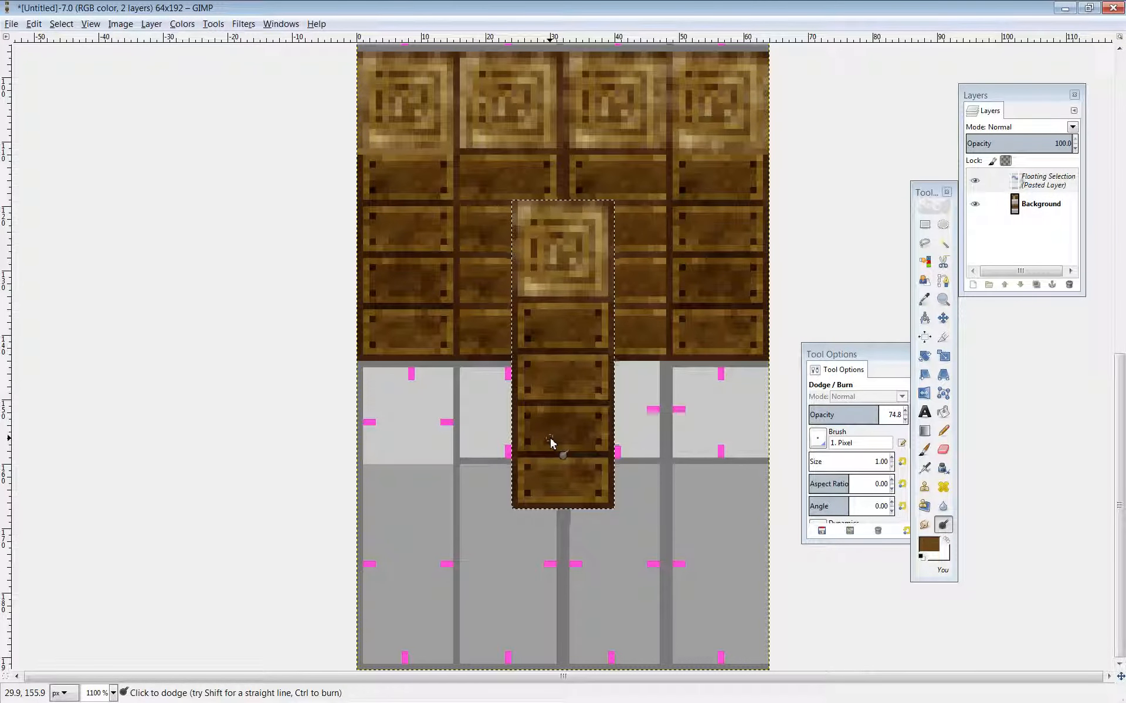
key(ctrl+z)
key(ctrl+y)
click(942, 318)
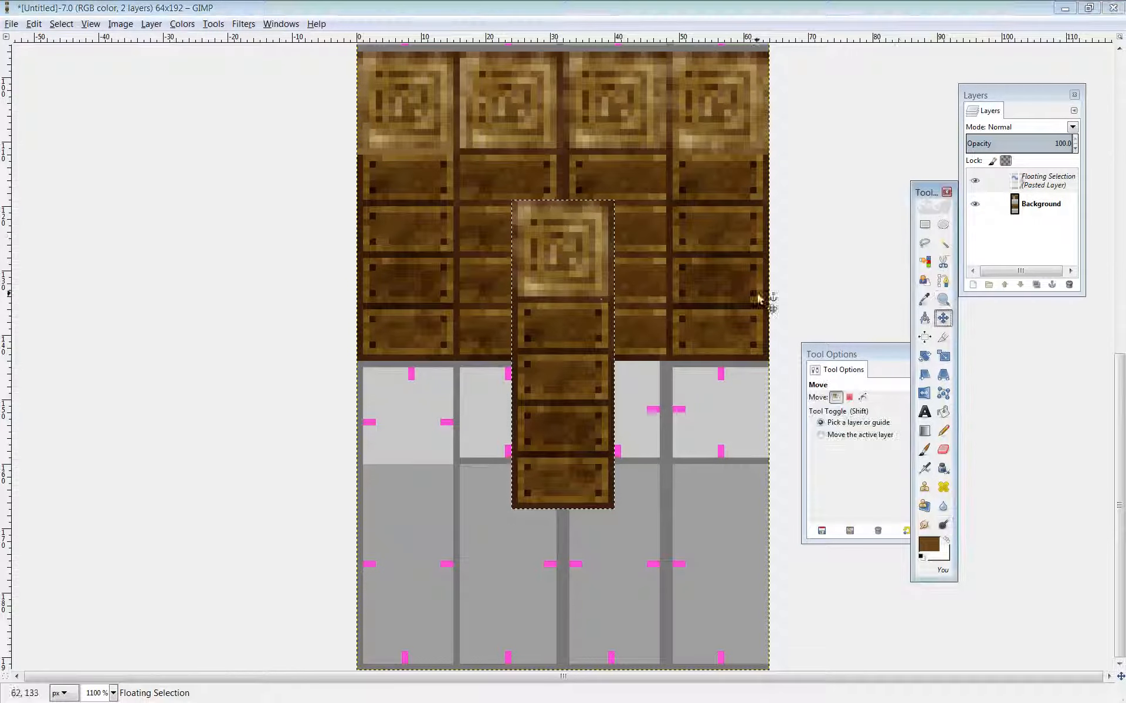
drag(565, 293, 520, 452)
key(ctrl+h)
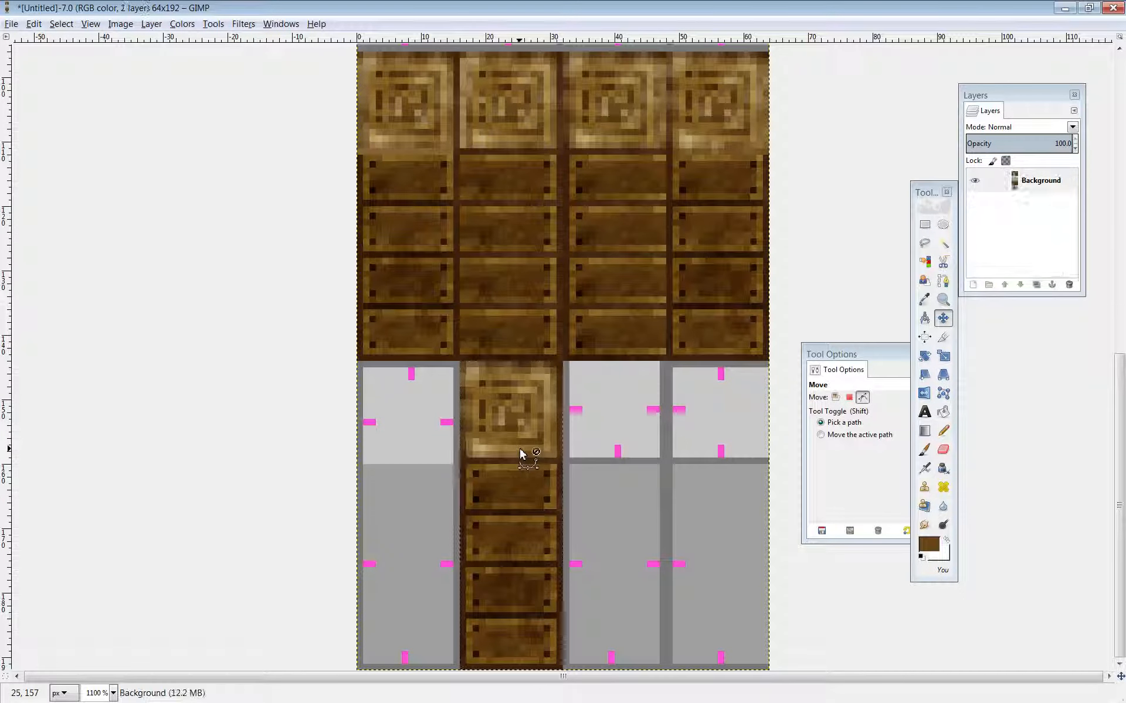
Repaint the dark left border of the bottom row's carved block with wood tones picked from the block, using the Pencil.
key(n)
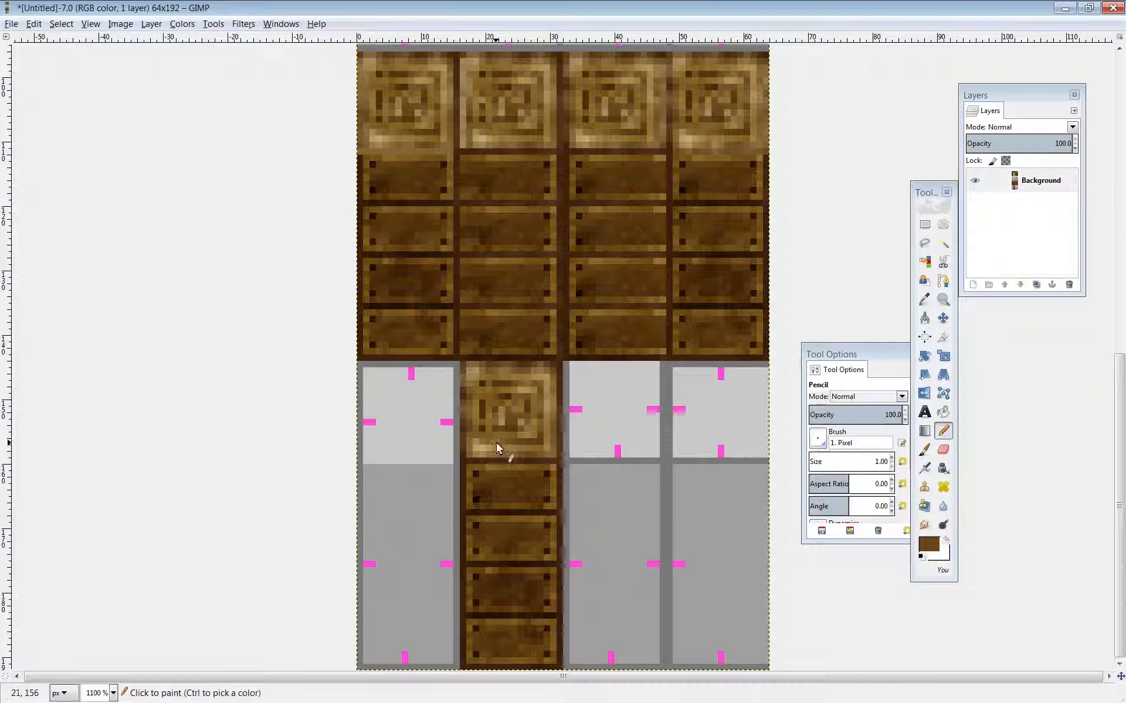
ctrl+click(467, 369)
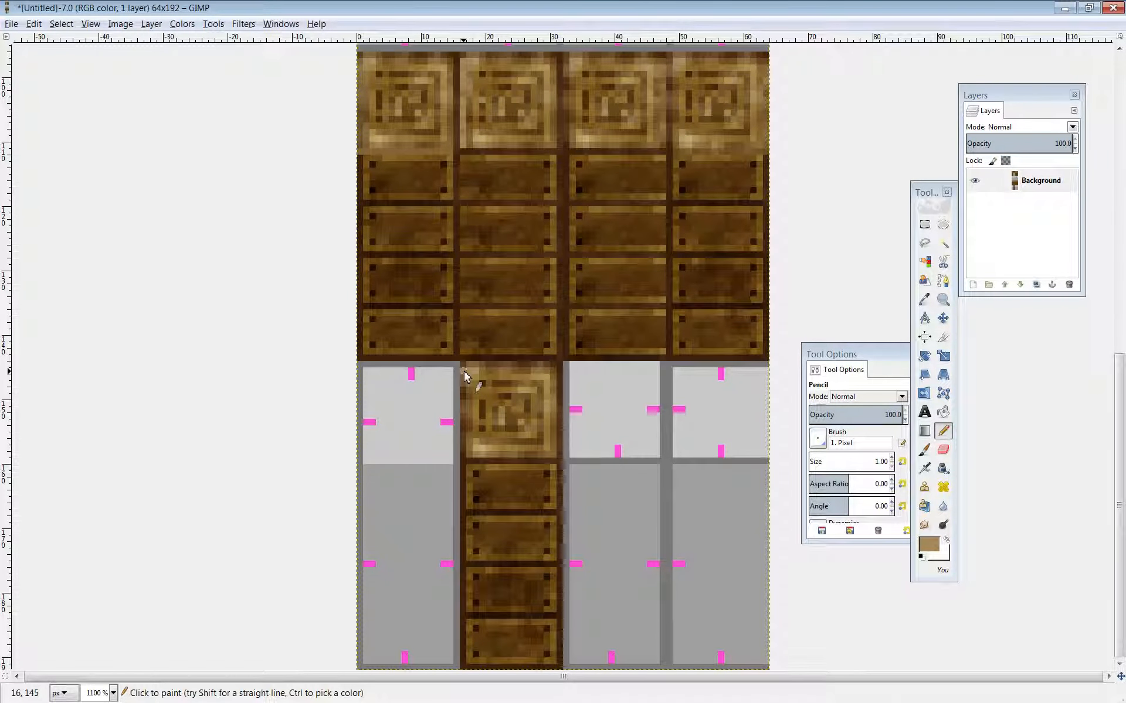
ctrl+click(466, 452)
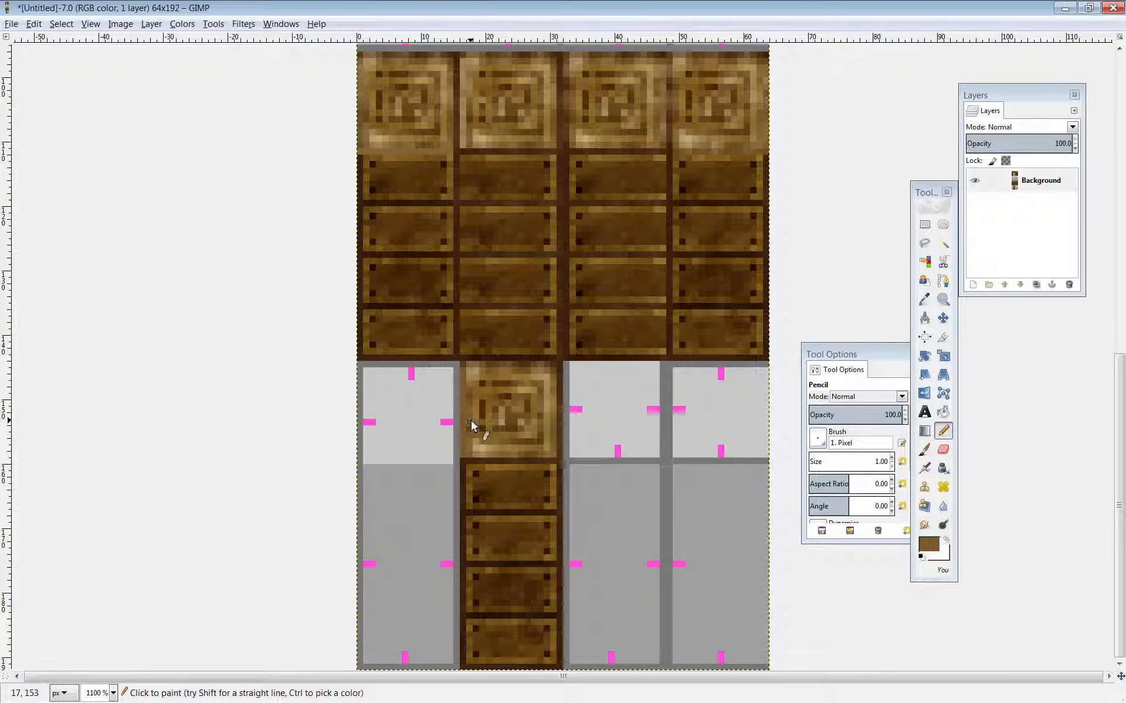
Select the four planks of the third row's second column from position 16, 111 and copy them.
click(925, 224)
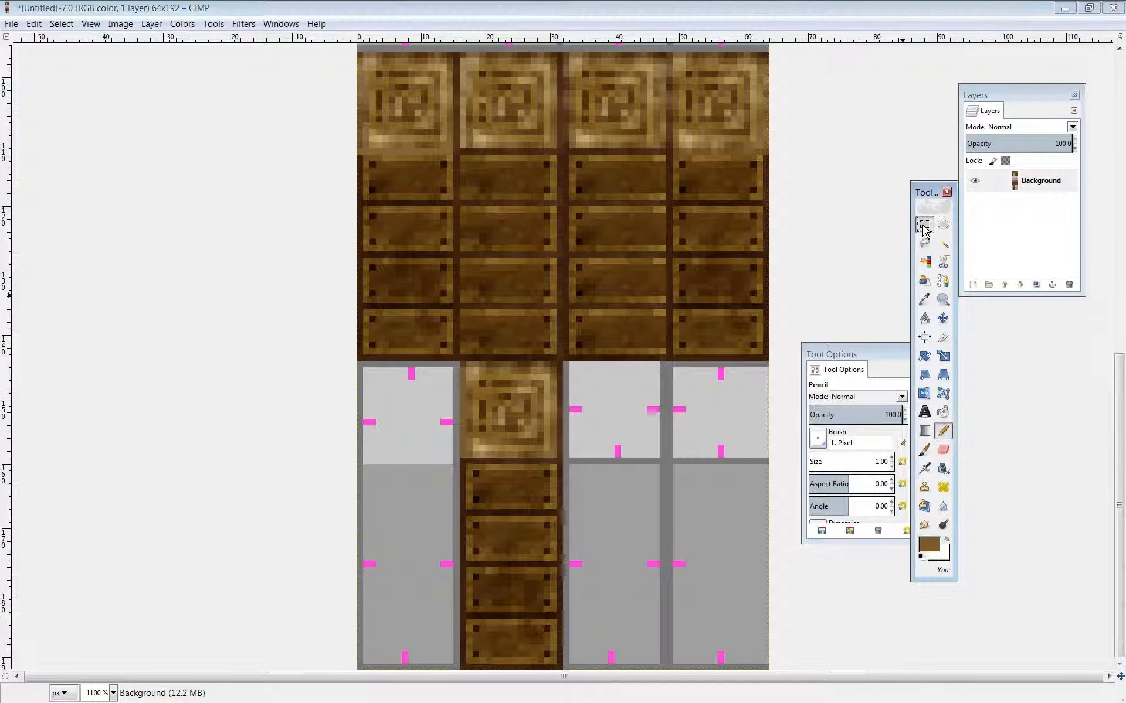
click(564, 361)
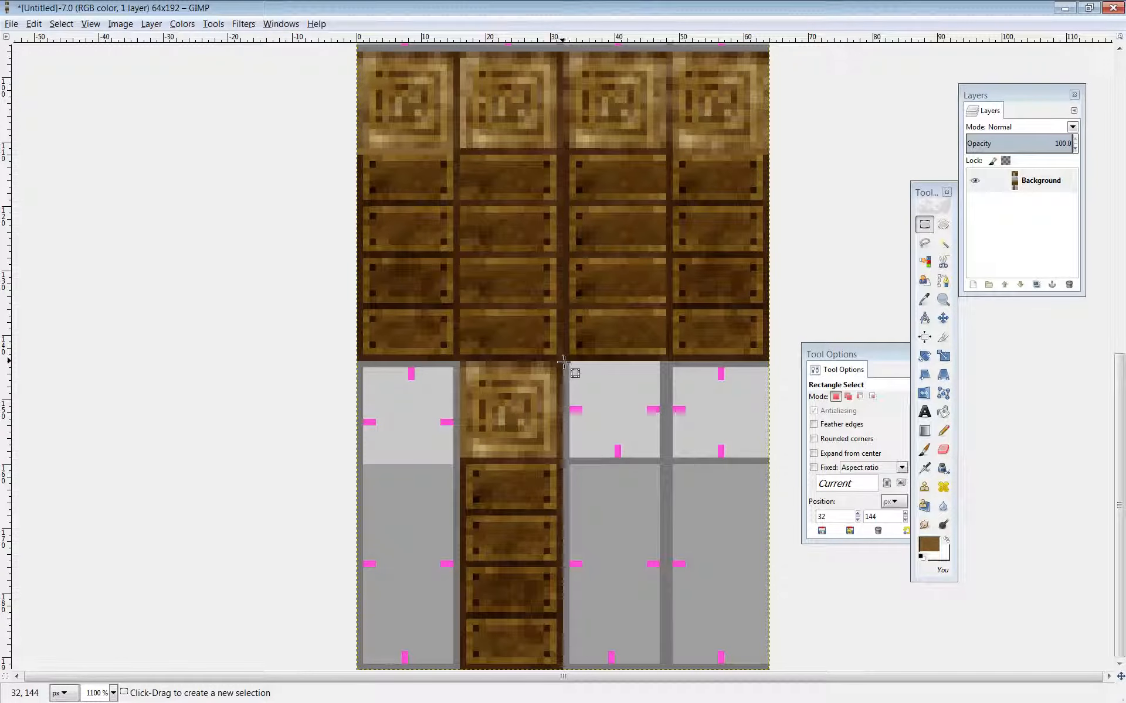
scroll(565, 361, up, 5)
scroll(566, 361, up, 5)
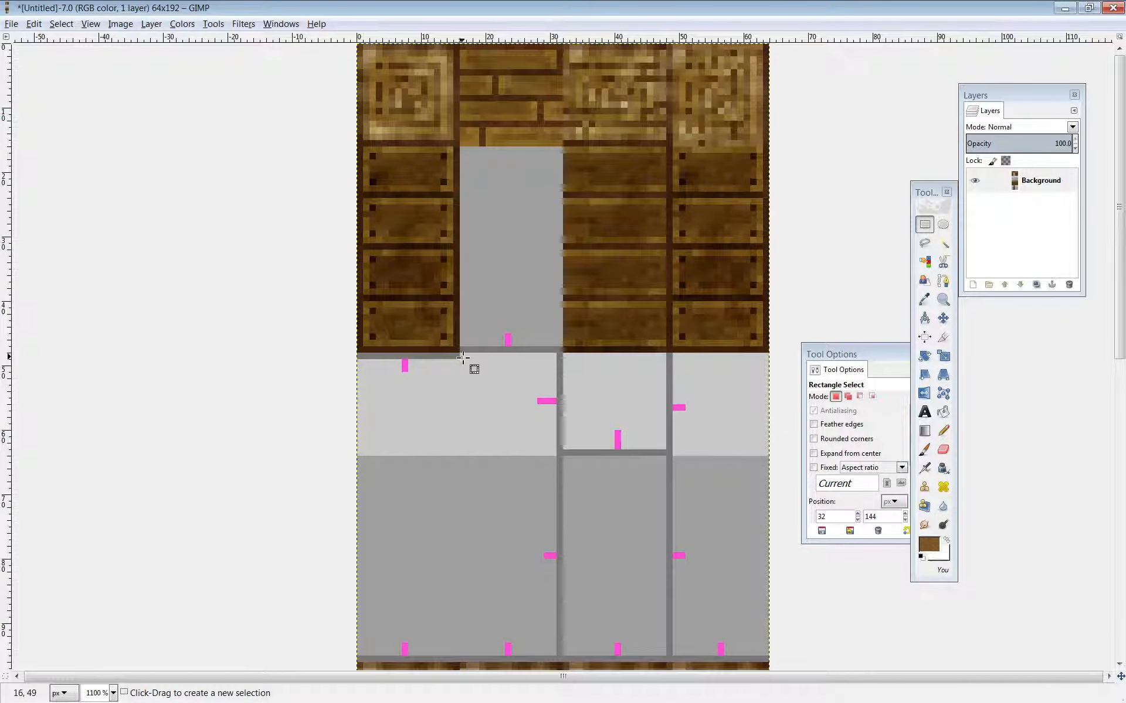
scroll(551, 375, down, 5)
scroll(554, 396, down, 5)
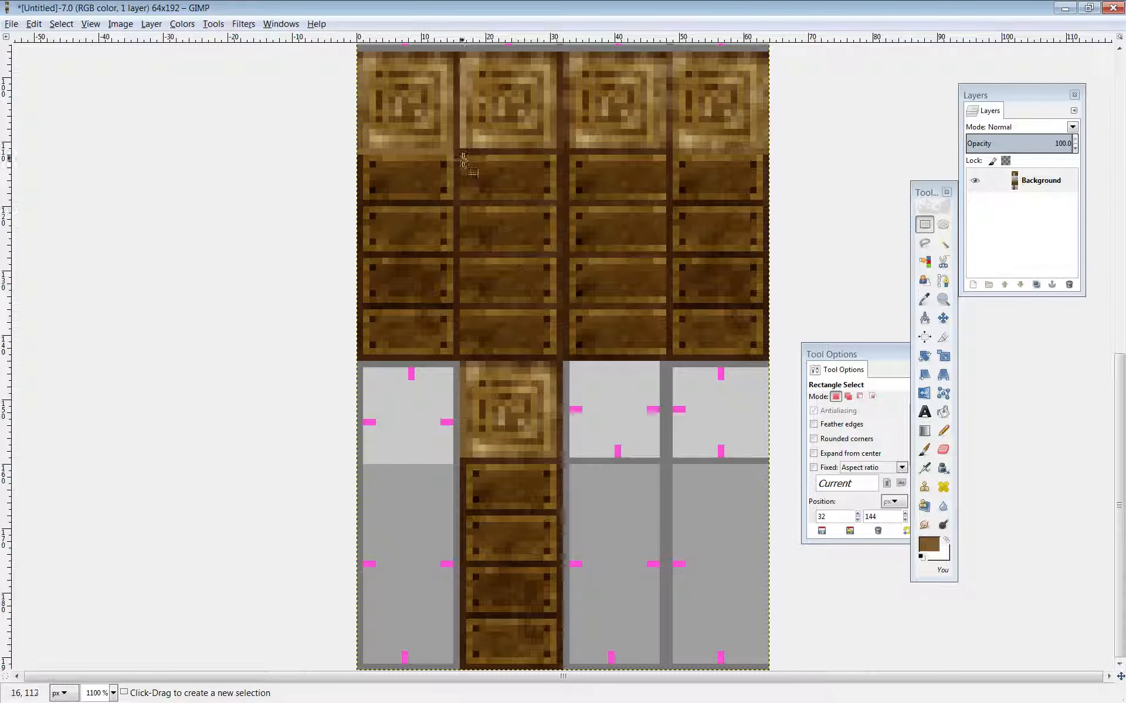
drag(461, 152, 568, 366)
key(ctrl+c)
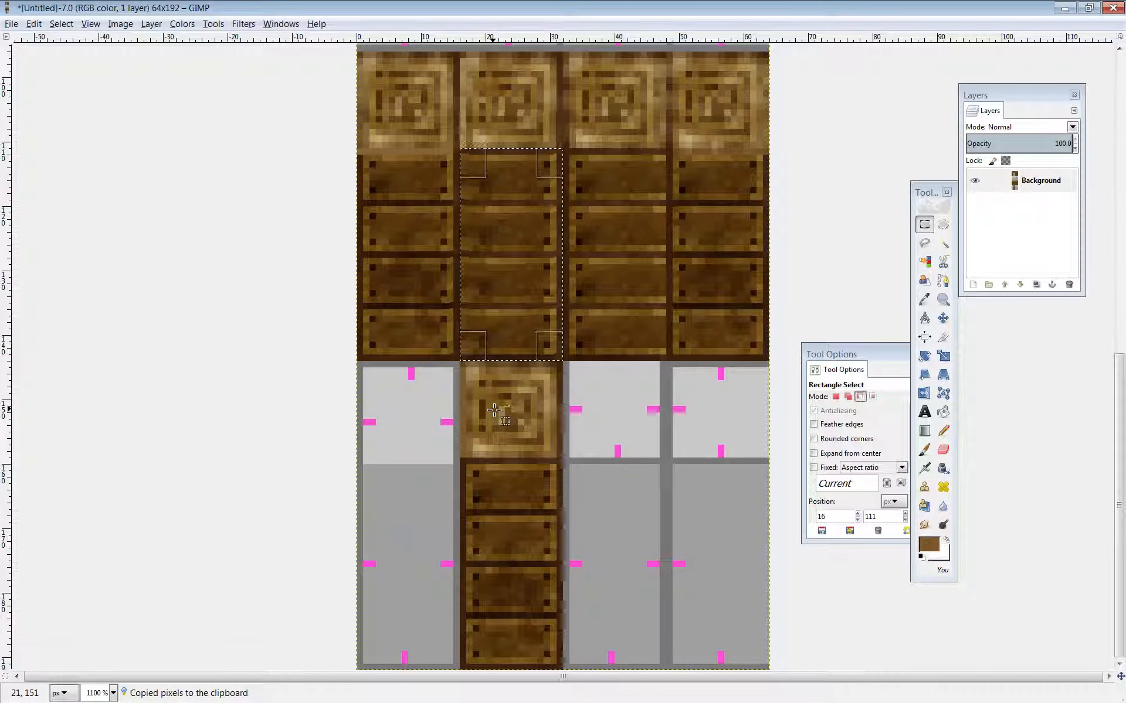
Paste the copied planks, move them straight down over the lower part of the bottom row's second column, and anchor them.
key(ctrl+v)
key(Down)
key(Down)
key(Down)
key(Down)
key(Down)
key(Down)
key(Down)
key(Down)
key(Down)
key(Down)
key(Down)
key(Down)
key(Down)
key(Down)
key(Down)
key(Down)
key(Down)
key(Down)
key(Down)
key(Down)
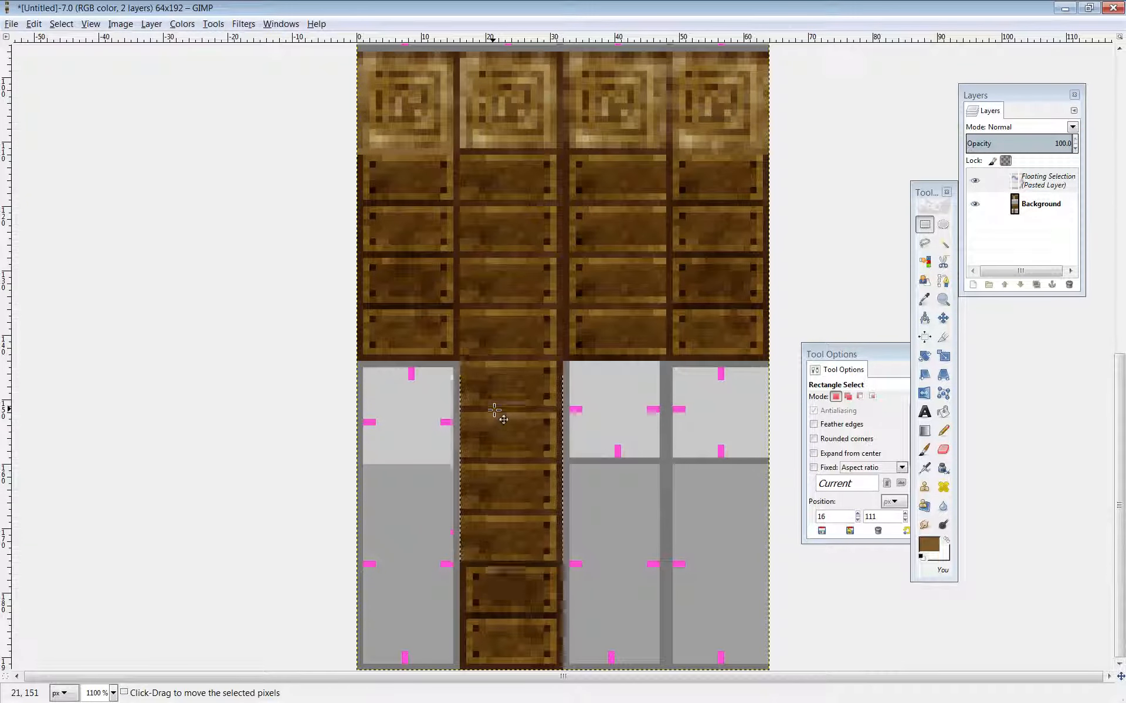
key(Down)
key(Down)
key(Down)
key(Down)
key(Down)
key(Down)
key(Down)
key(Down)
key(Down)
key(Down)
key(Down)
key(Down)
key(Down)
key(Down)
key(Down)
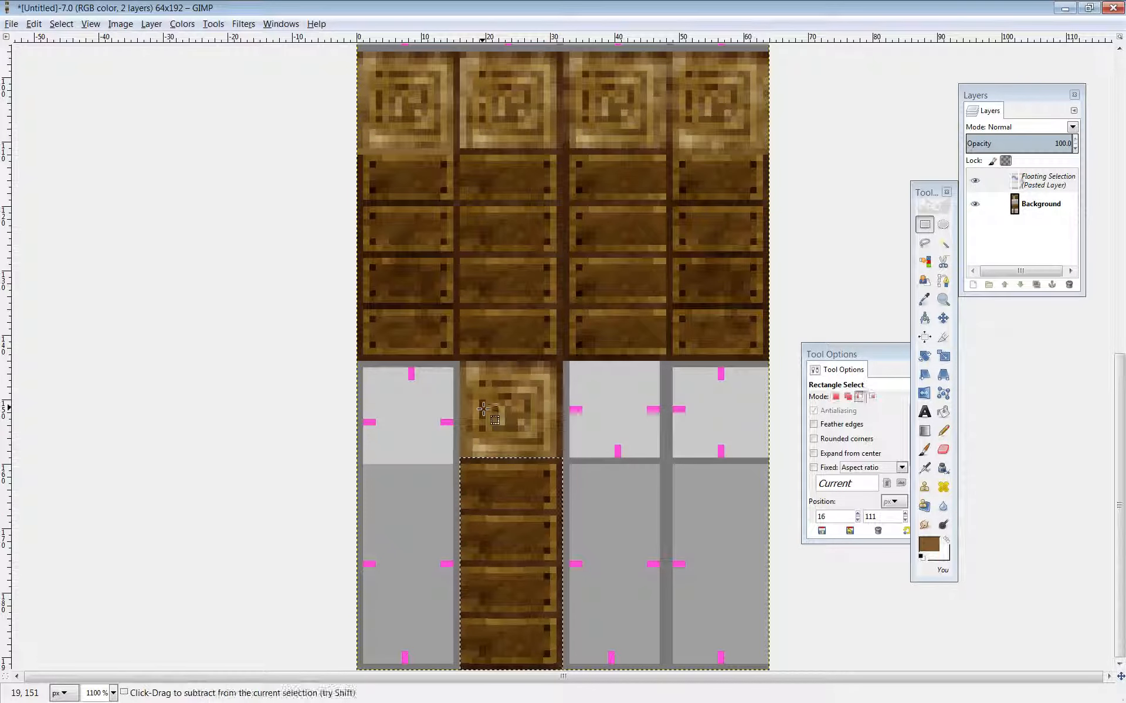
key(ctrl+h)
Export the tileset over wall2.png, reload the tile test page in the browser to check the wall, and return to GIMP.
click(9, 23)
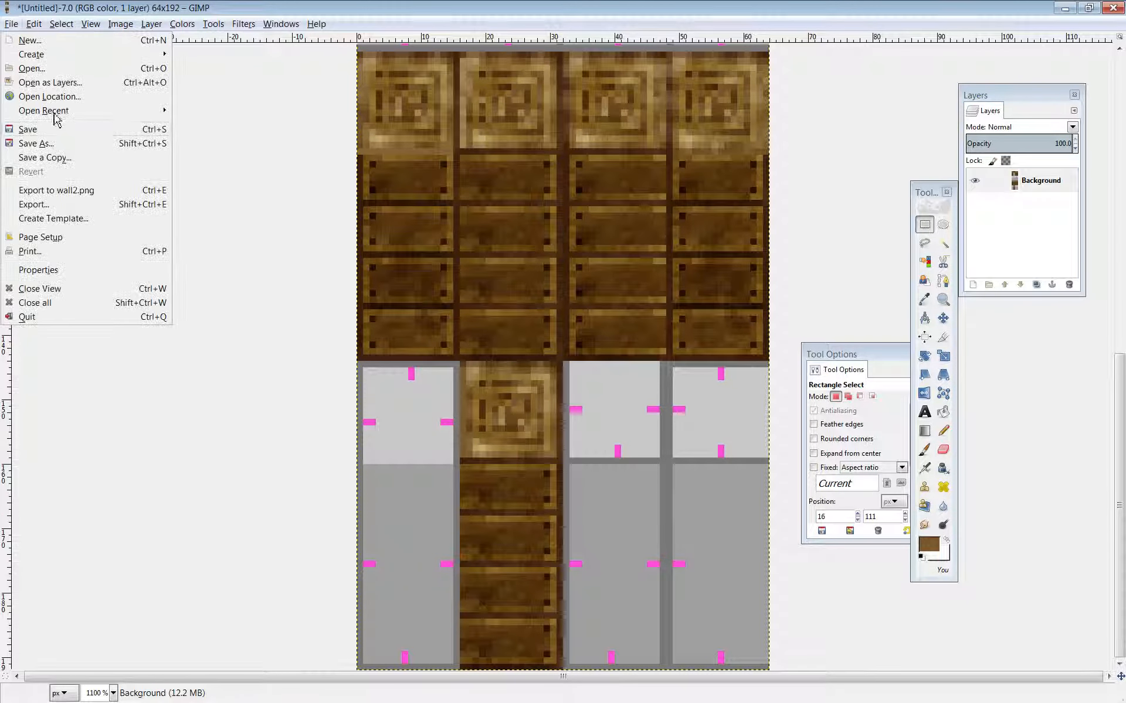
click(58, 189)
key(alt+Tab)
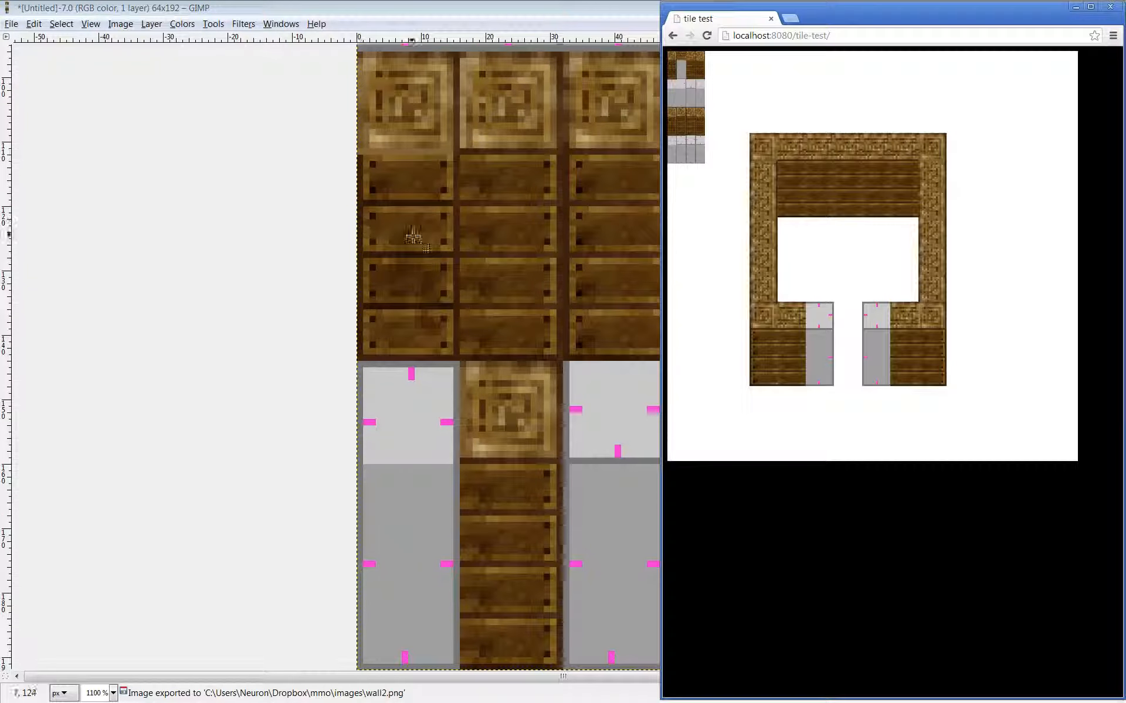
key(F5)
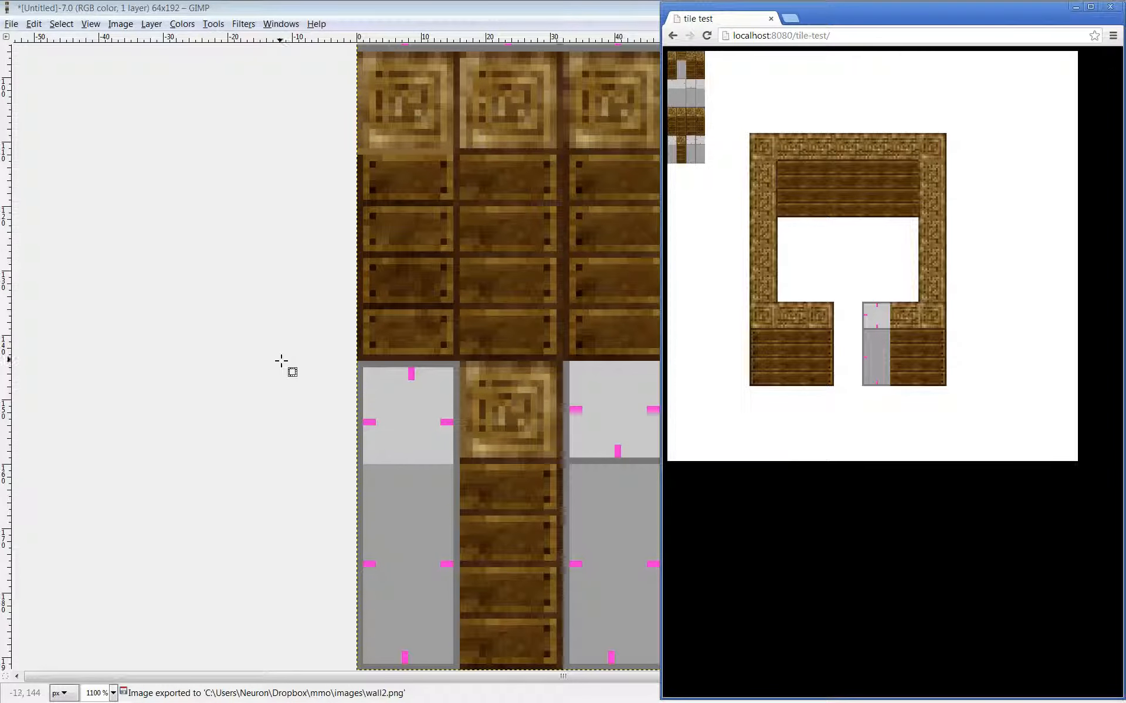
click(235, 327)
key(alt+Tab)
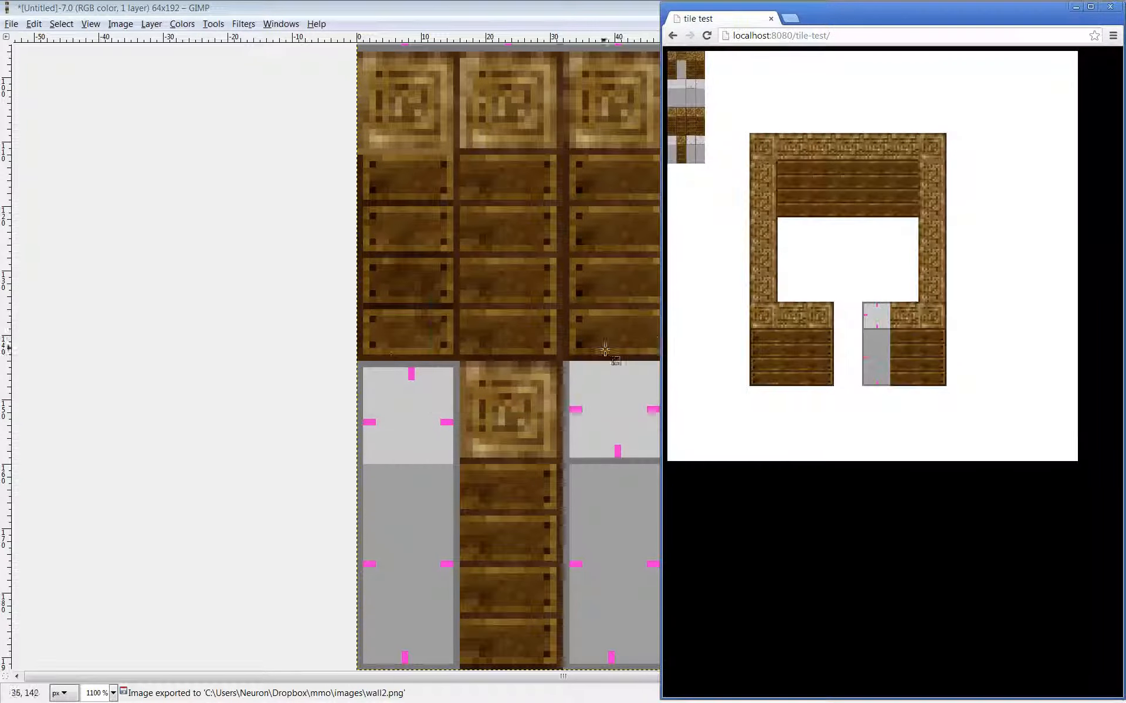
click(267, 334)
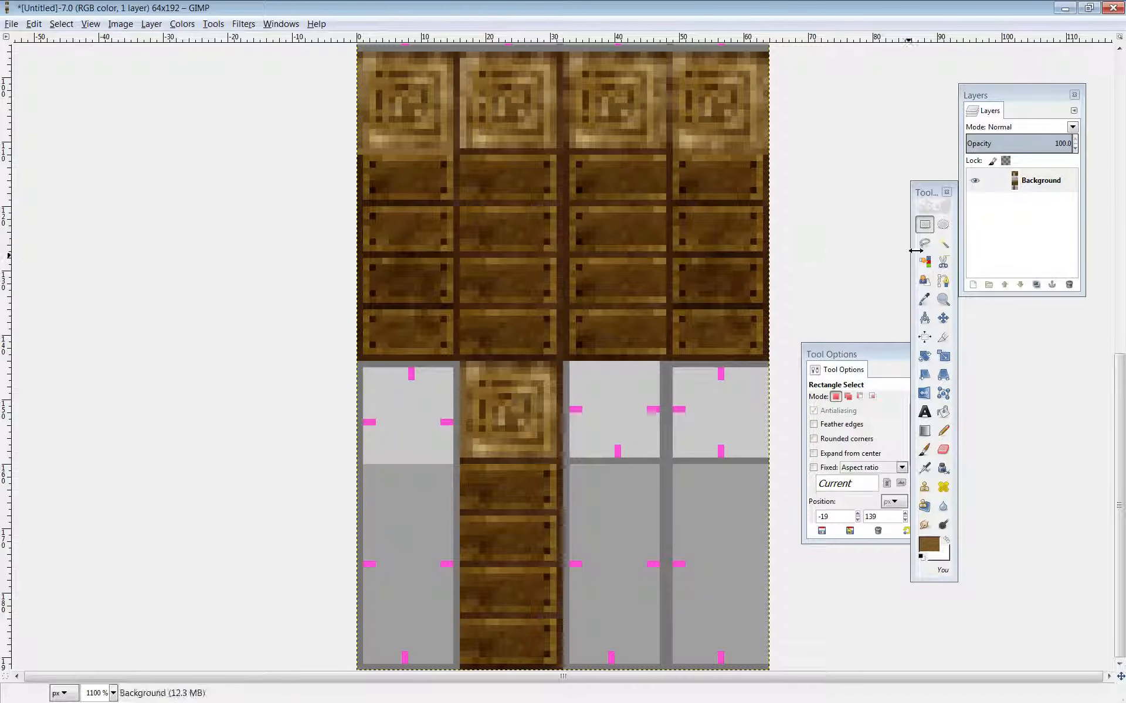
Select the carved block at the top of the first row's first column with Rectangle Select and copy it.
click(925, 228)
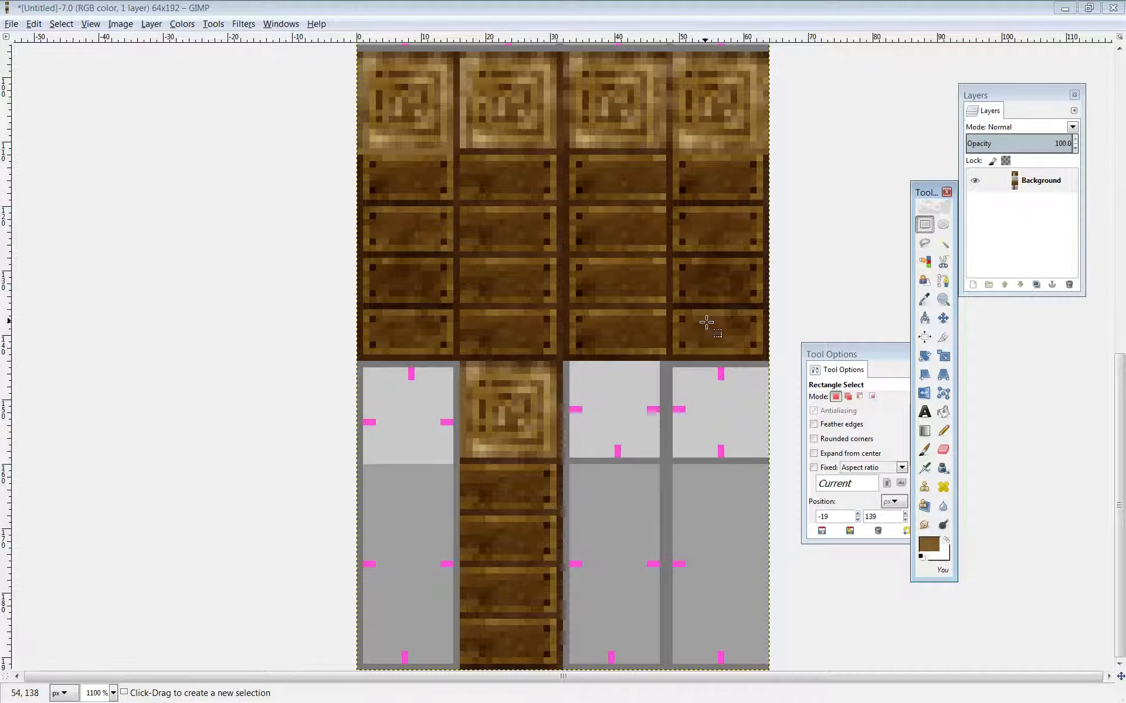
scroll(707, 322, up, 10)
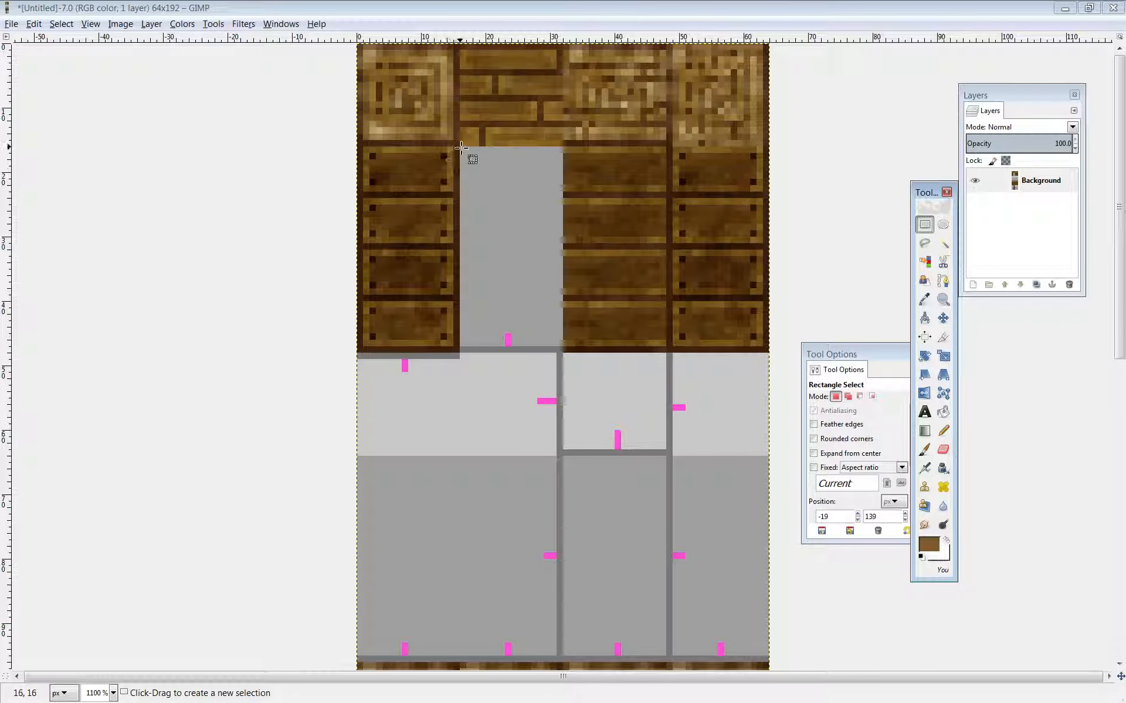
drag(461, 147, 355, 40)
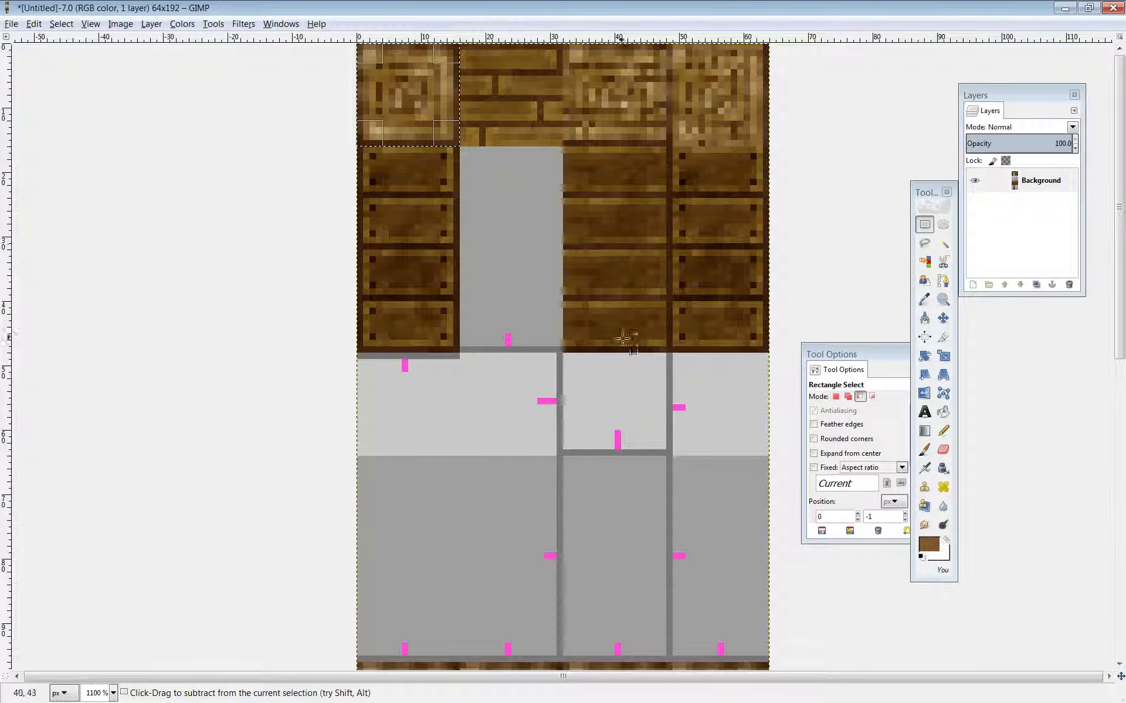
key(ctrl+c)
scroll(681, 550, down, 10)
key(ctrl+v)
click(943, 320)
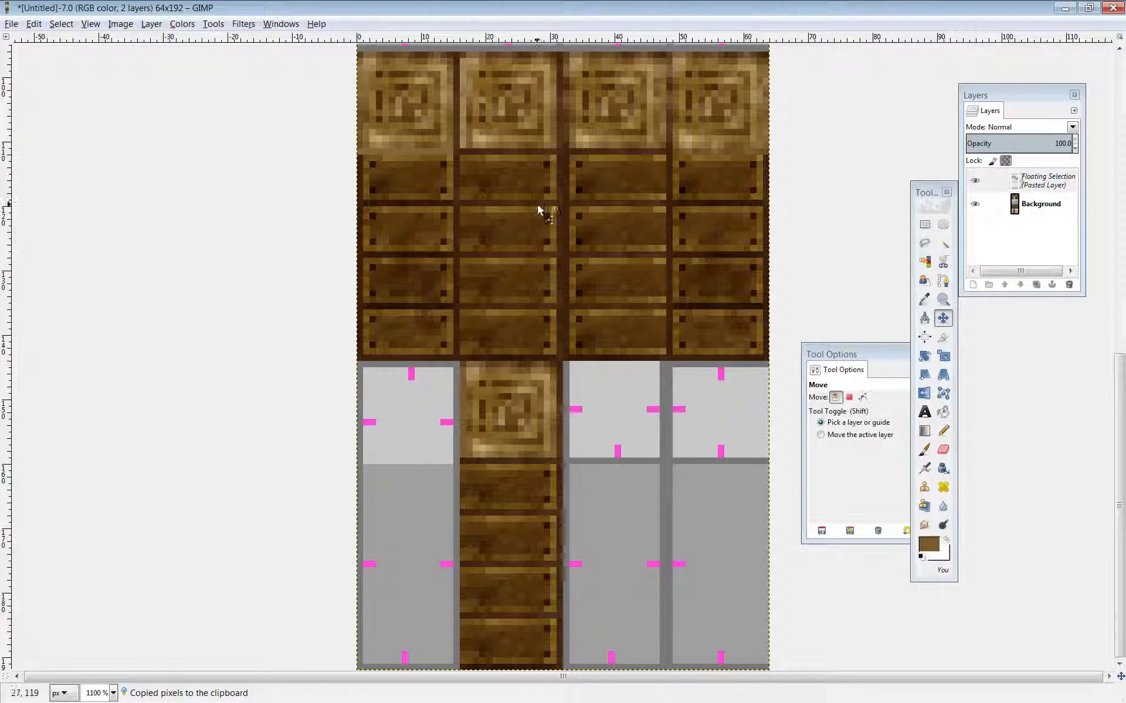
click(538, 205)
drag(535, 191, 622, 366)
key(ctrl+z)
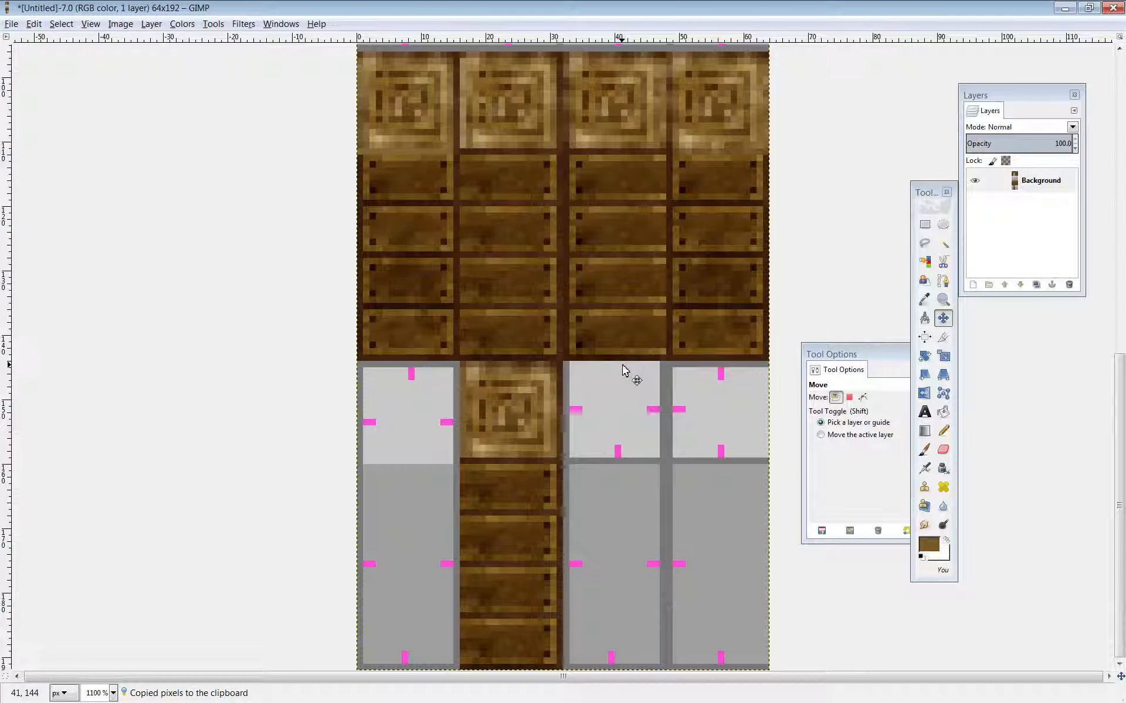
Paste the carved block, anchor it over the light upper part of the bottom row's fourth placeholder, and return to Rectangle Select.
key(ctrl+v)
drag(582, 359, 718, 409)
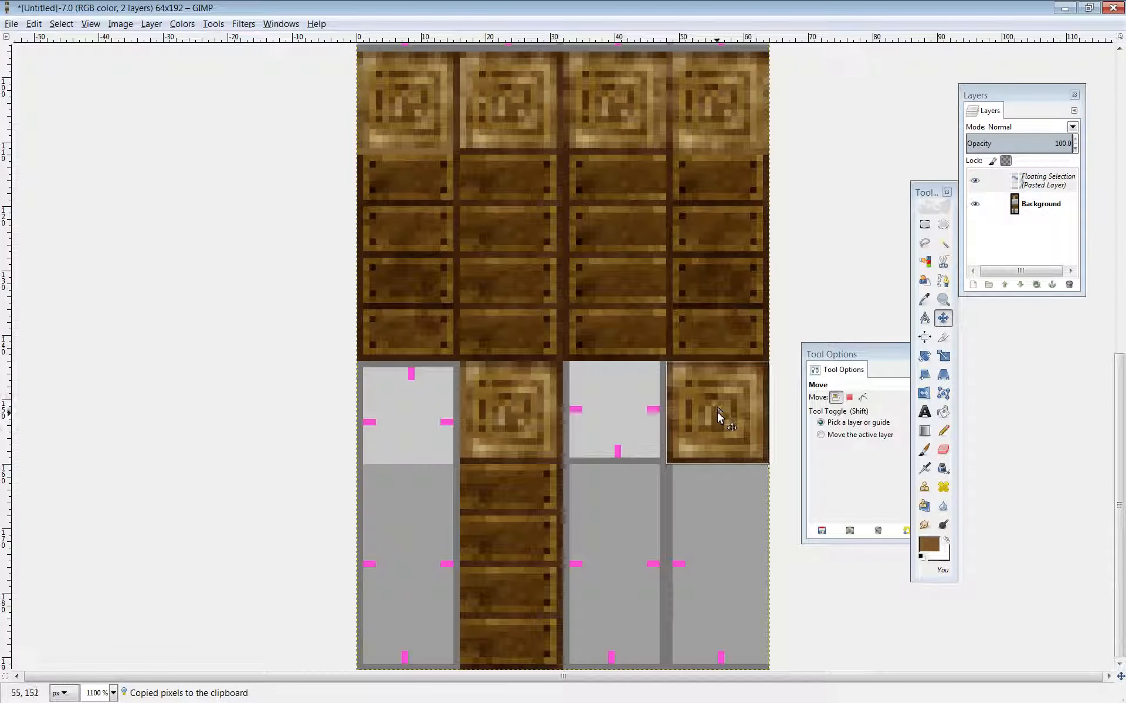
click(715, 469)
click(924, 224)
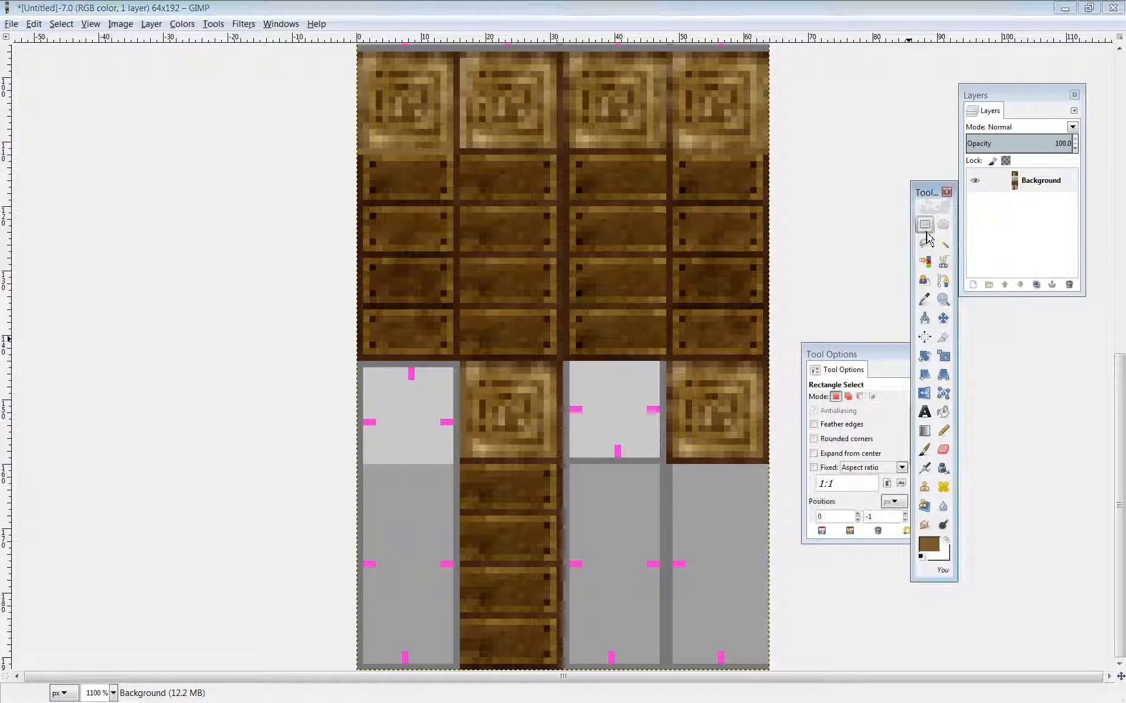
drag(566, 153, 665, 360)
key(ctrl+c)
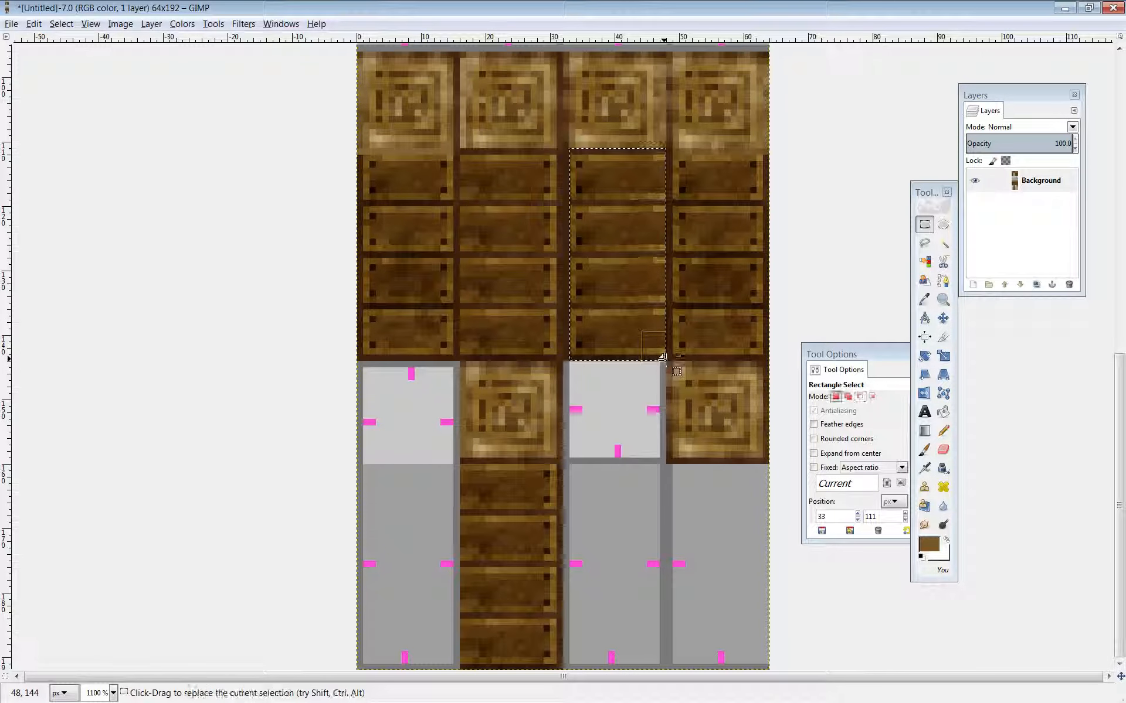
right_click(605, 239)
click(561, 161)
click(551, 141)
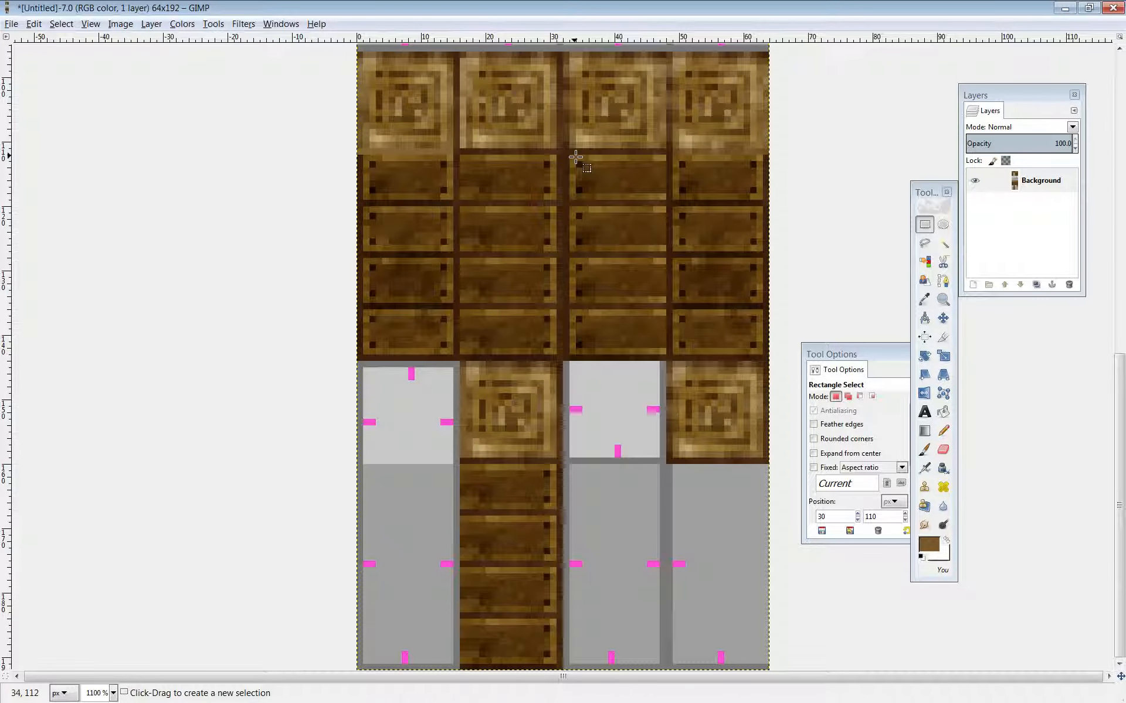
Copy the third row's third-column planks from position 32, 111 and anchor the copy below the bottom row's fourth carved block.
drag(566, 153, 664, 359)
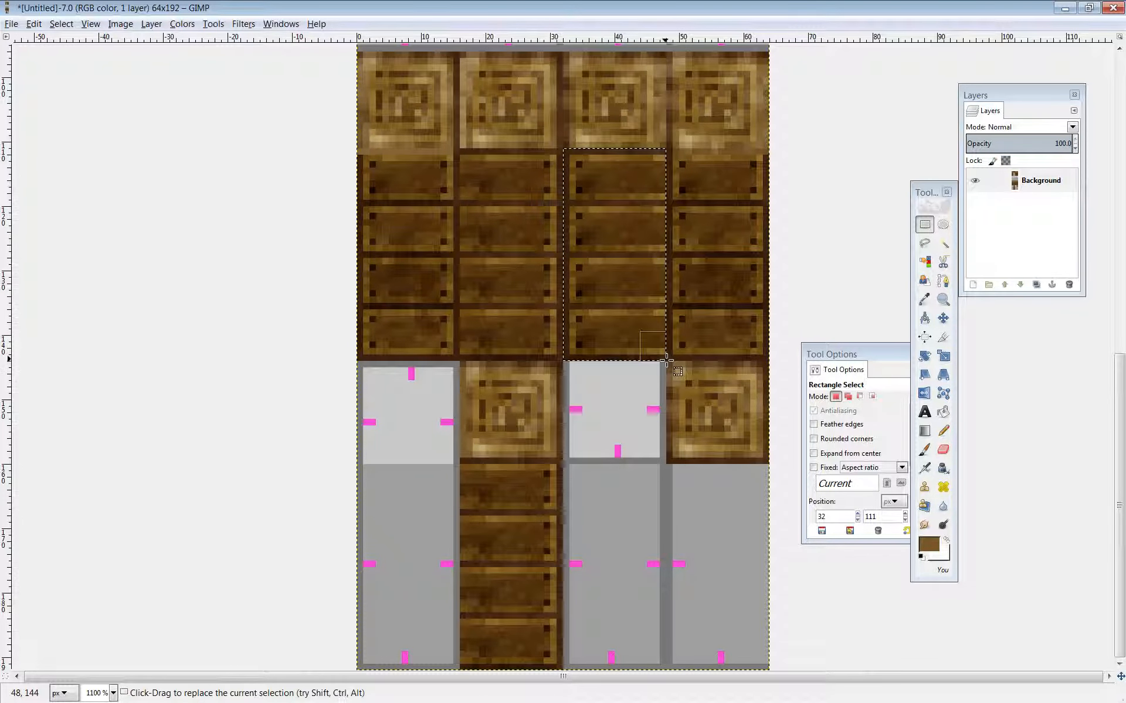
key(ctrl+c)
key(ctrl+v)
drag(623, 234, 731, 532)
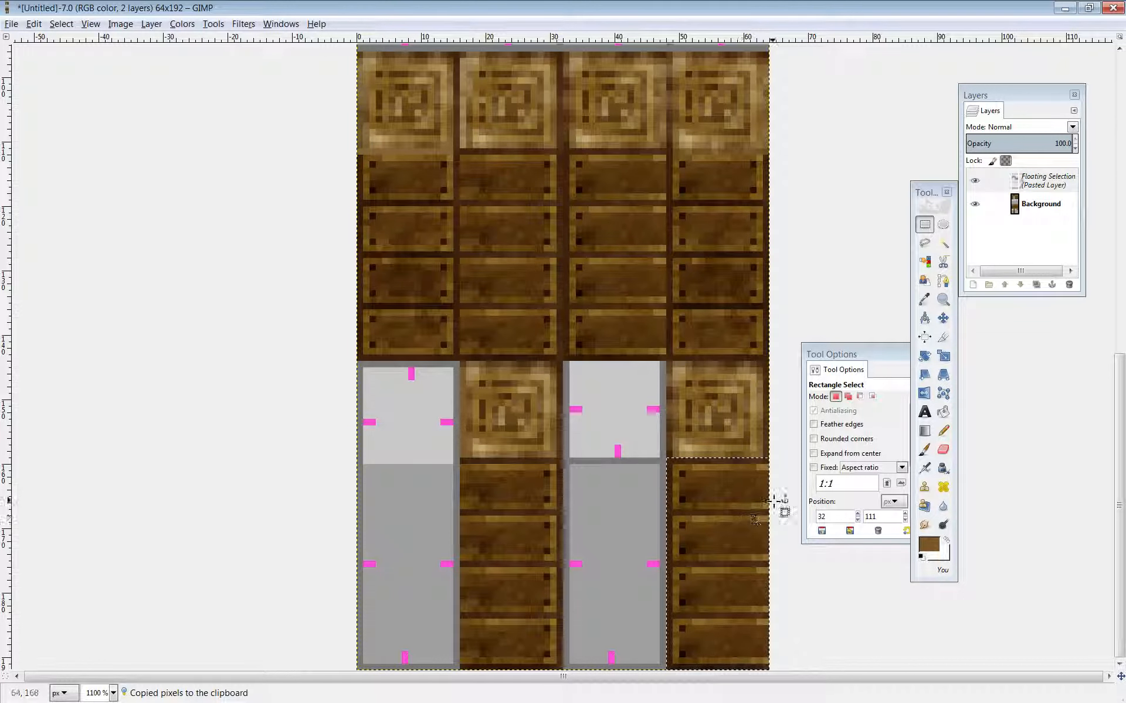
drag(736, 510, 737, 511)
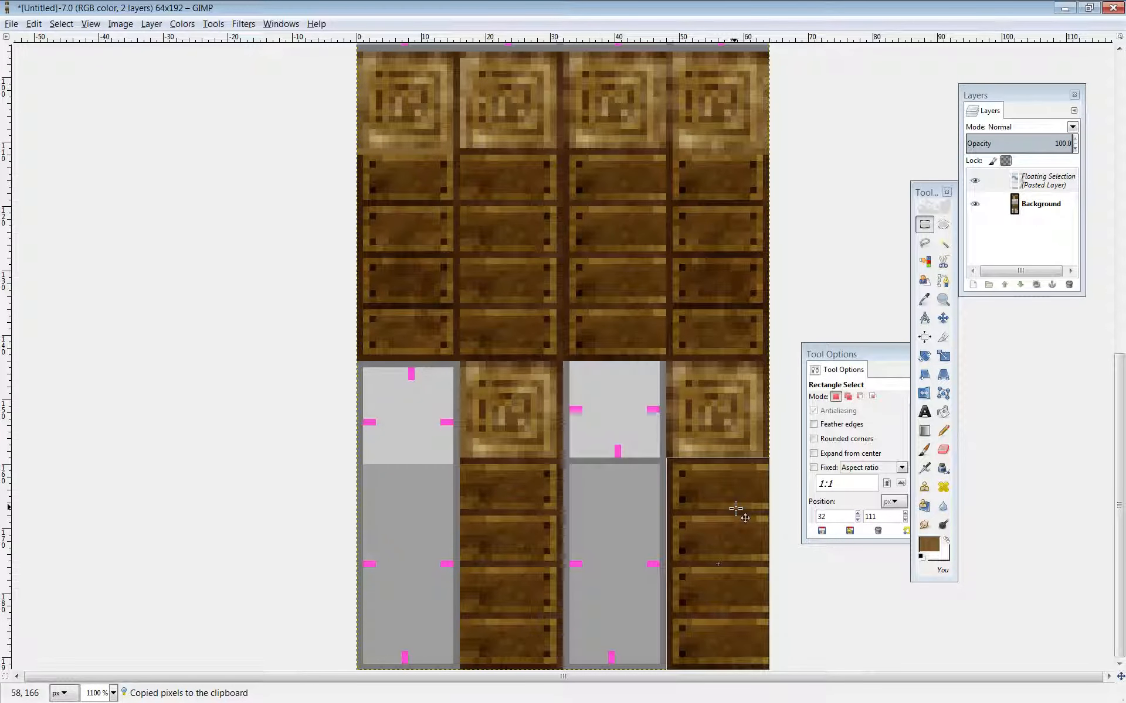
key(ctrl+h)
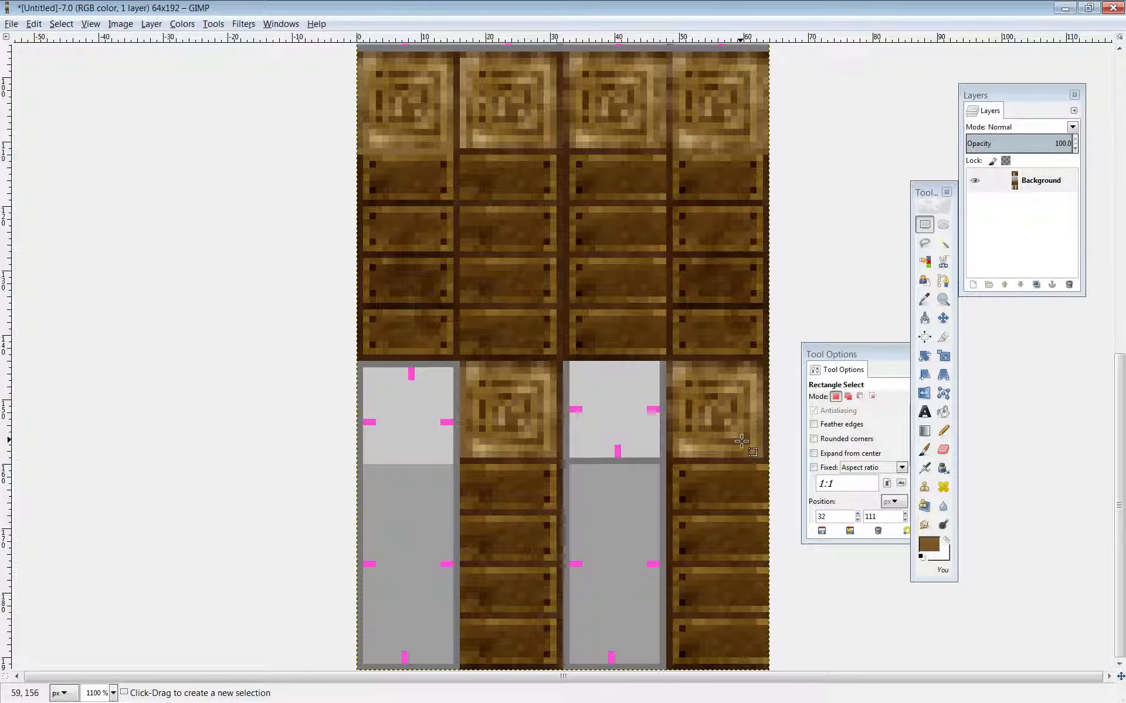
Repaint the dark right border of the bottom row's fourth carved block with picked wood tones using the Pencil, touching up with Dodge / Burn.
key(n)
key(o)
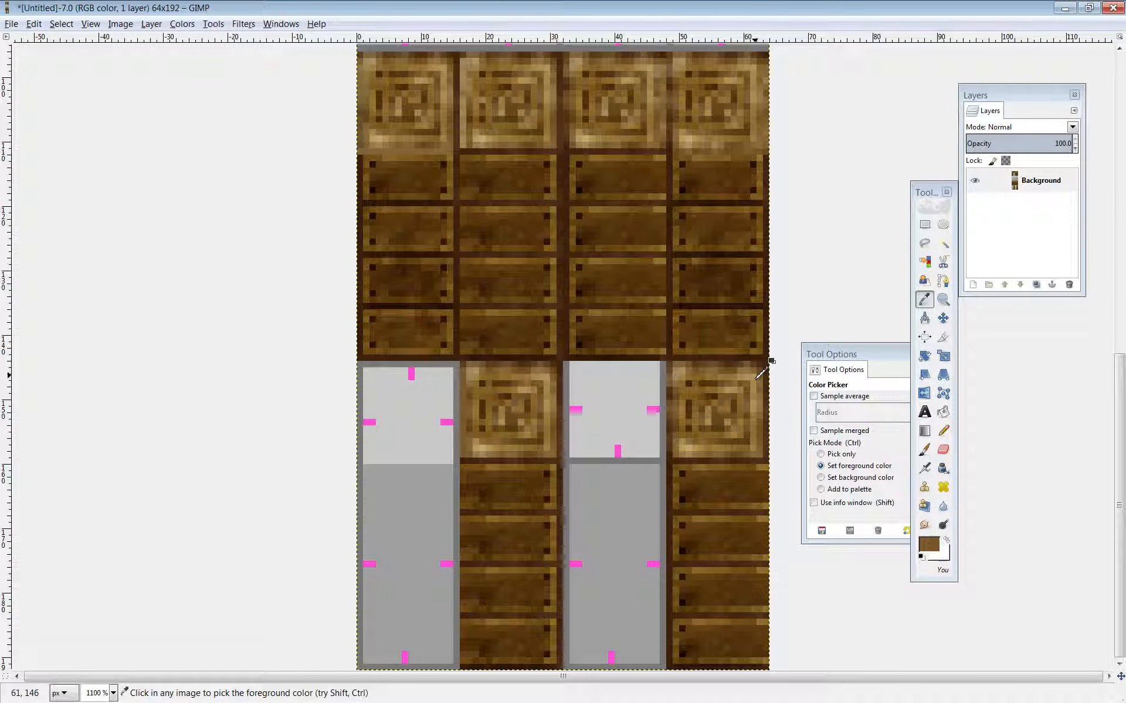
key(n)
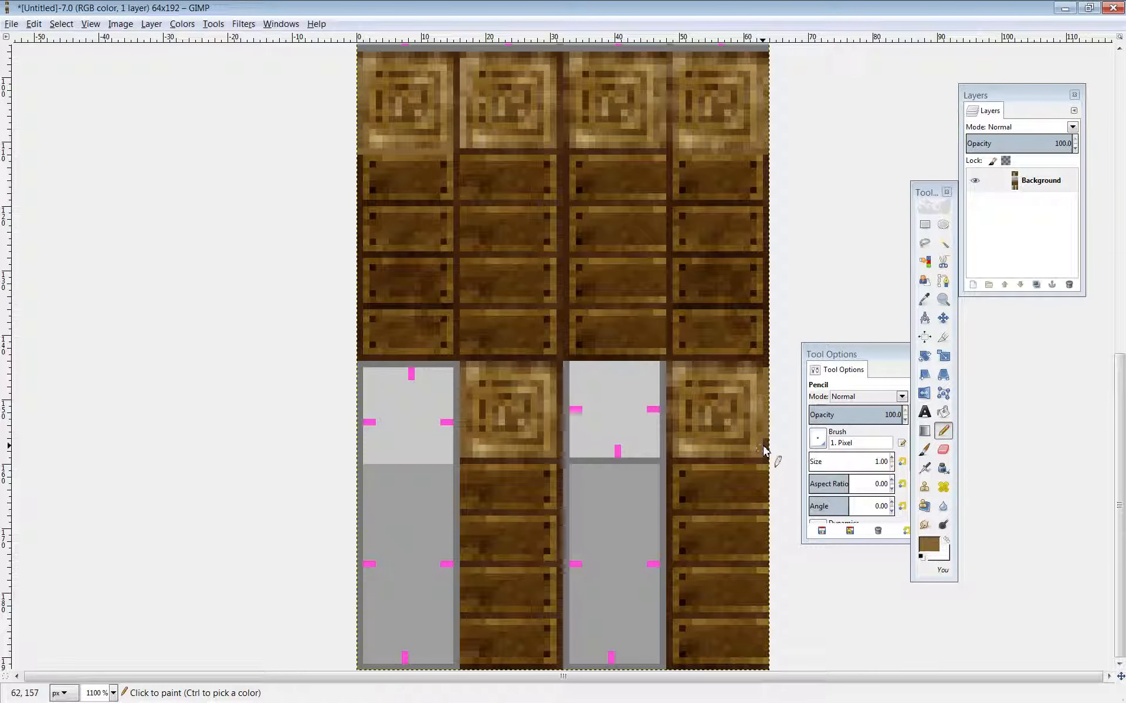
click(943, 524)
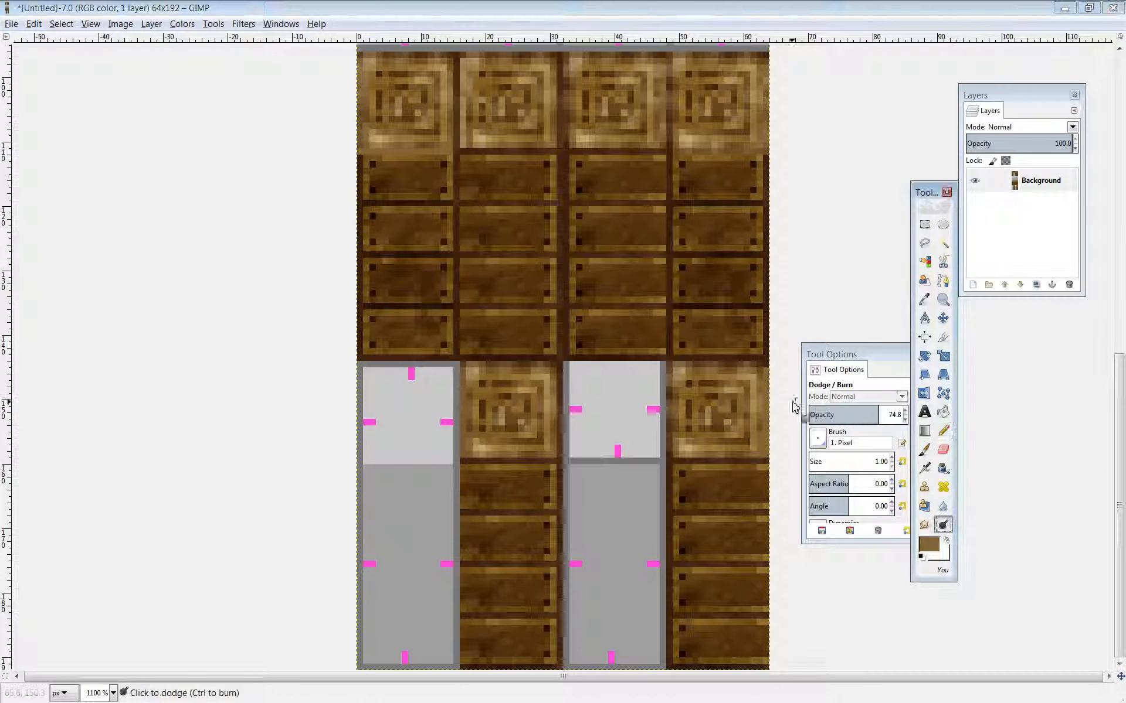
click(770, 381)
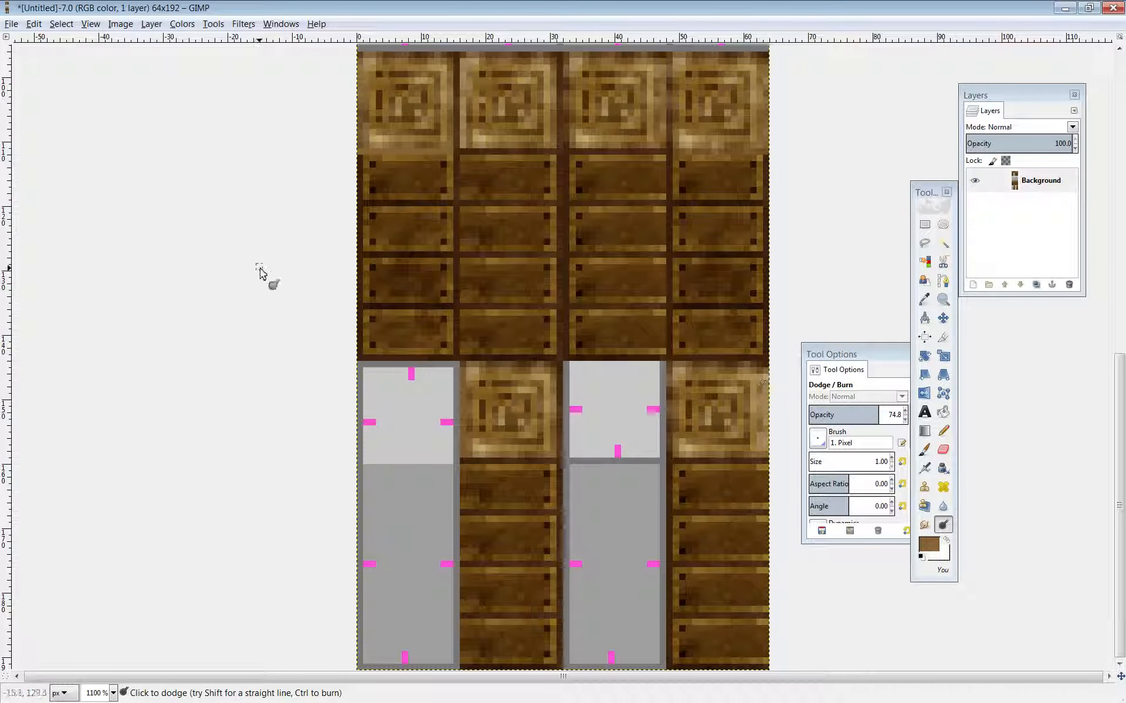
Export the tileset over wall2.png, switch to the browser, and reload the tile test page to check both bottom wall ends.
click(11, 24)
click(82, 194)
key(alt+Tab)
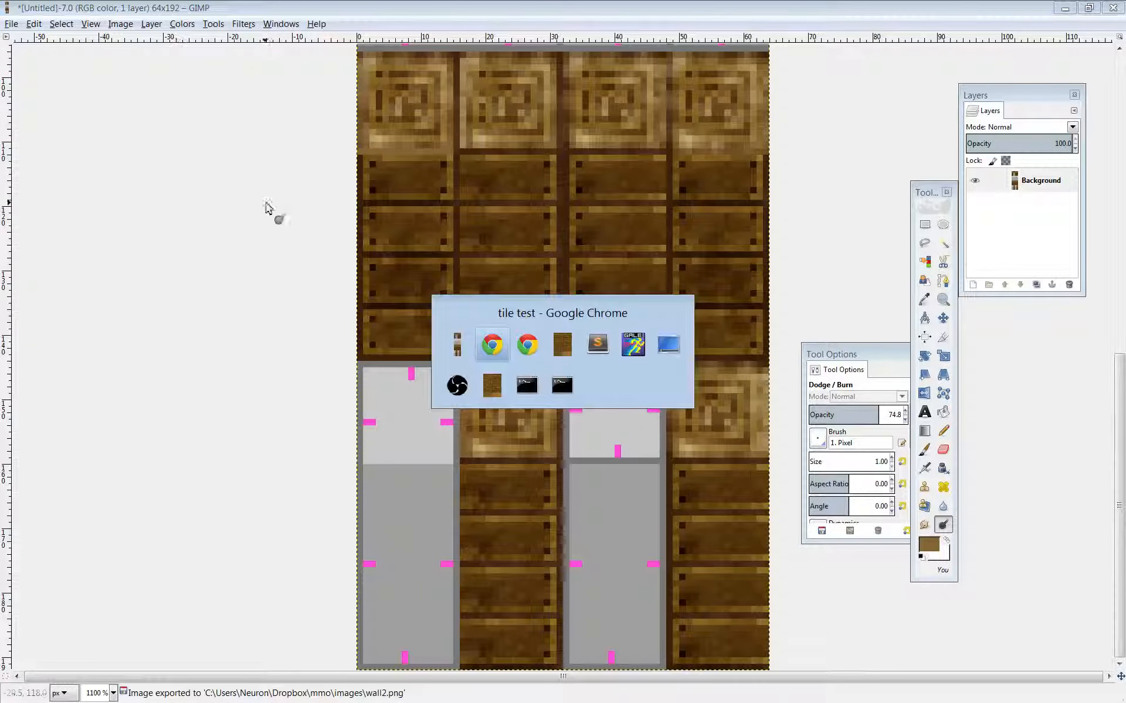
key(F5)
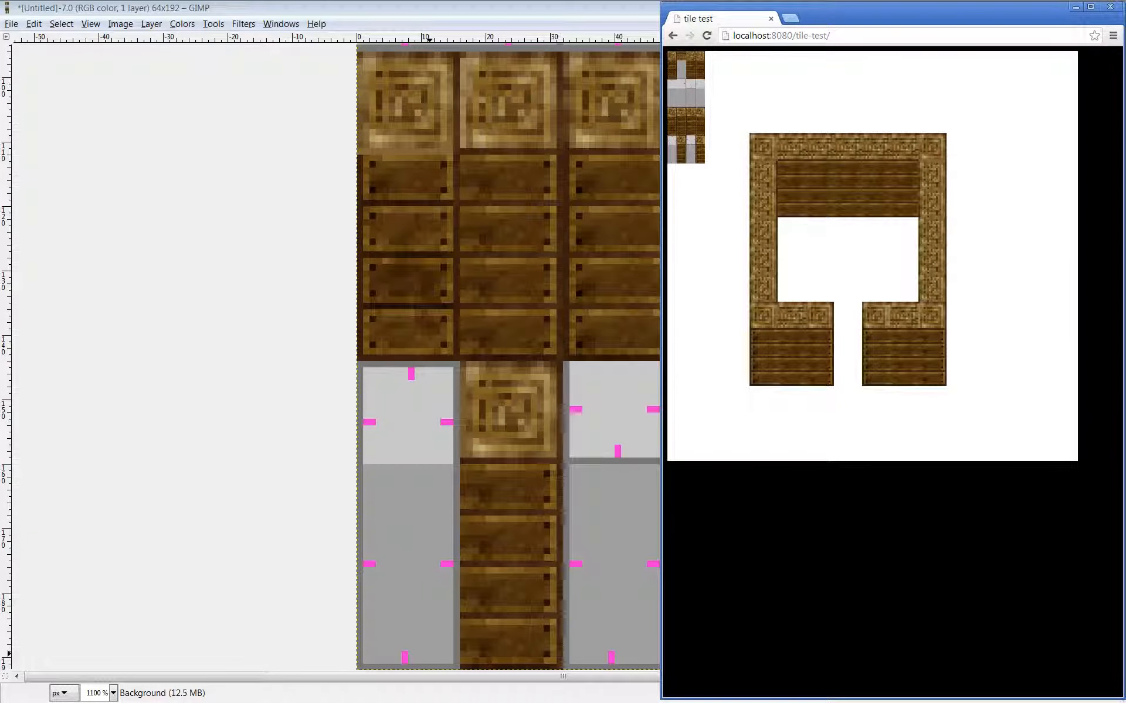
Switch to main.js in Sublime Text, rename the hard-coded matrix variable in getRandomMatrix to matrix2, and save, declining the licence purchase.
key(alt+Tab)
click(292, 278)
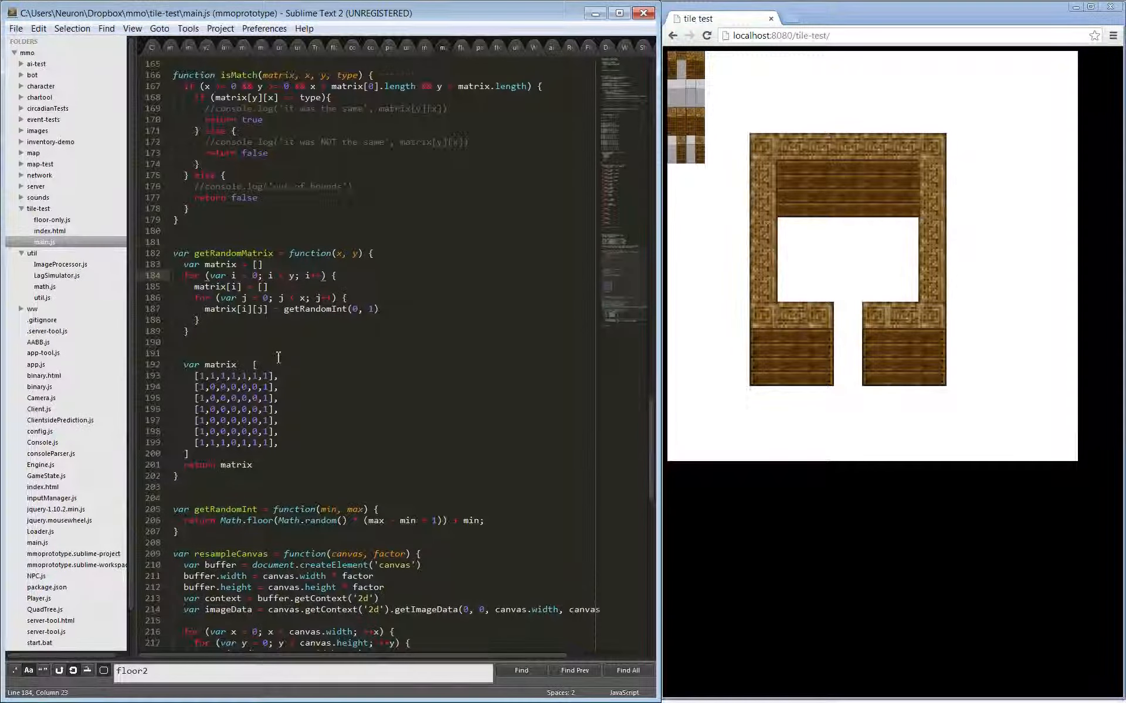
scroll(278, 356, down, 1)
click(242, 338)
click(237, 332)
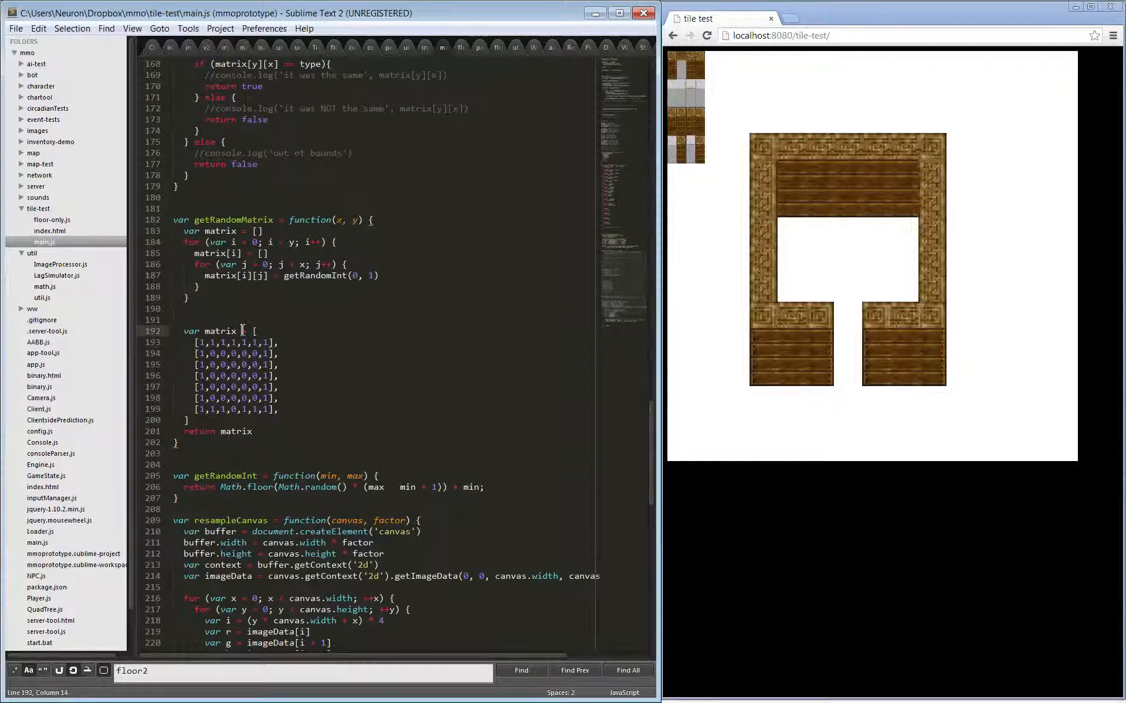
text(2)
key(Up)
key(Up)
key(ctrl+s)
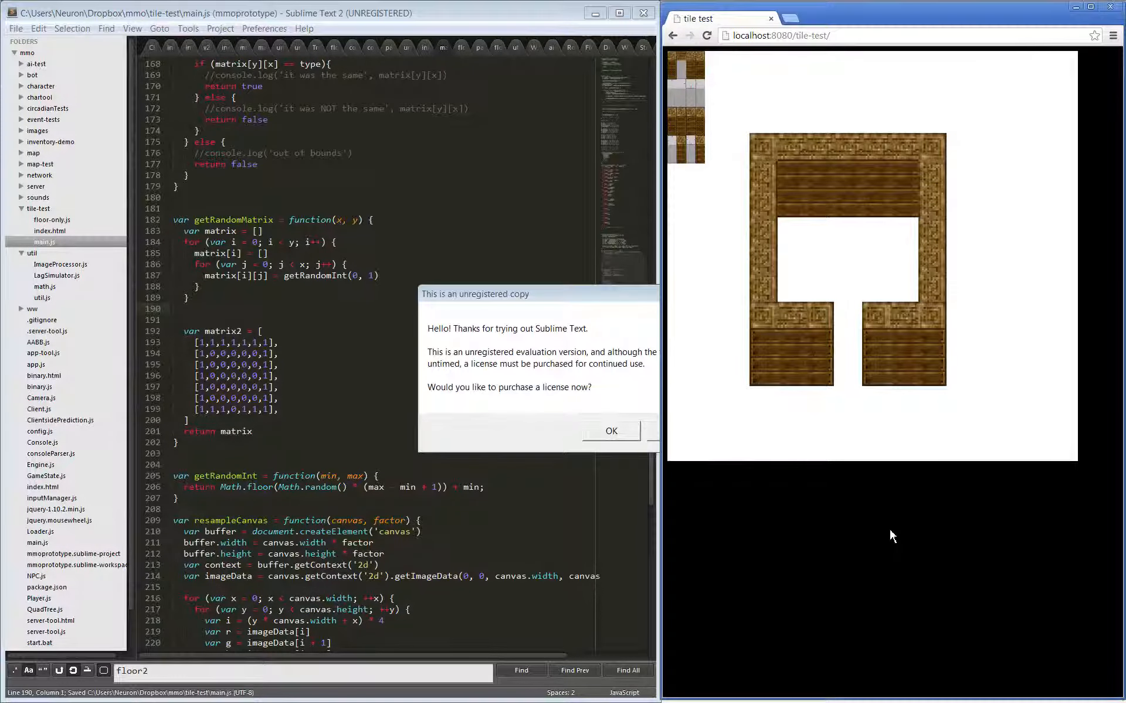
click(669, 436)
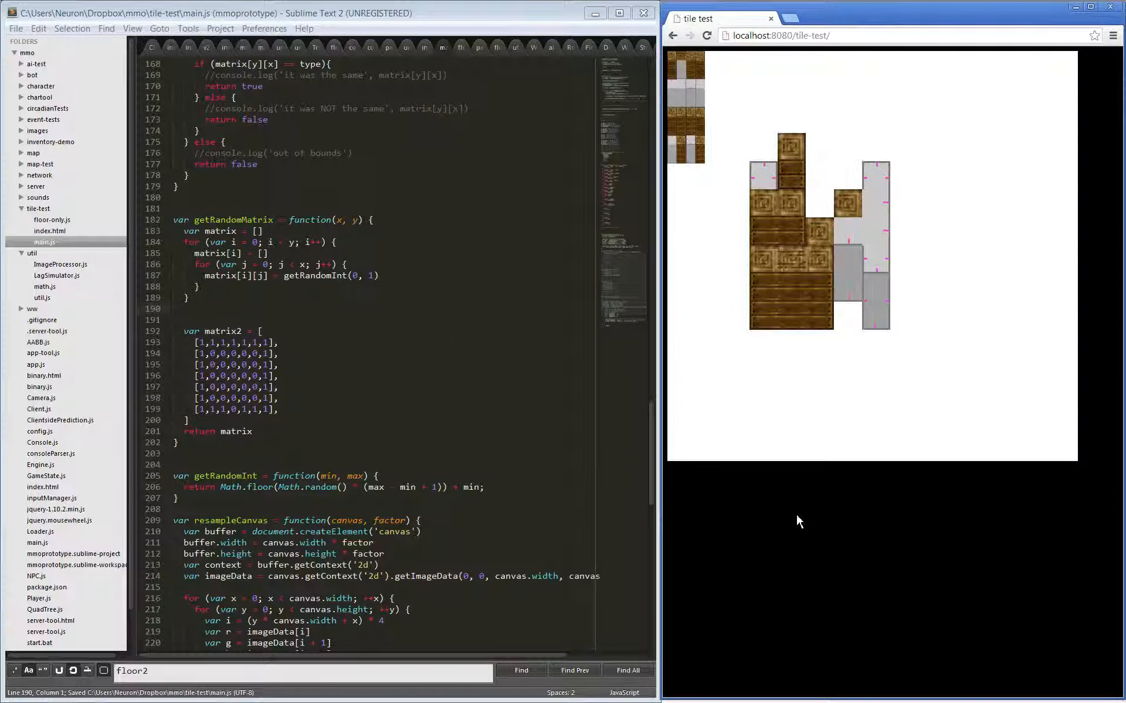
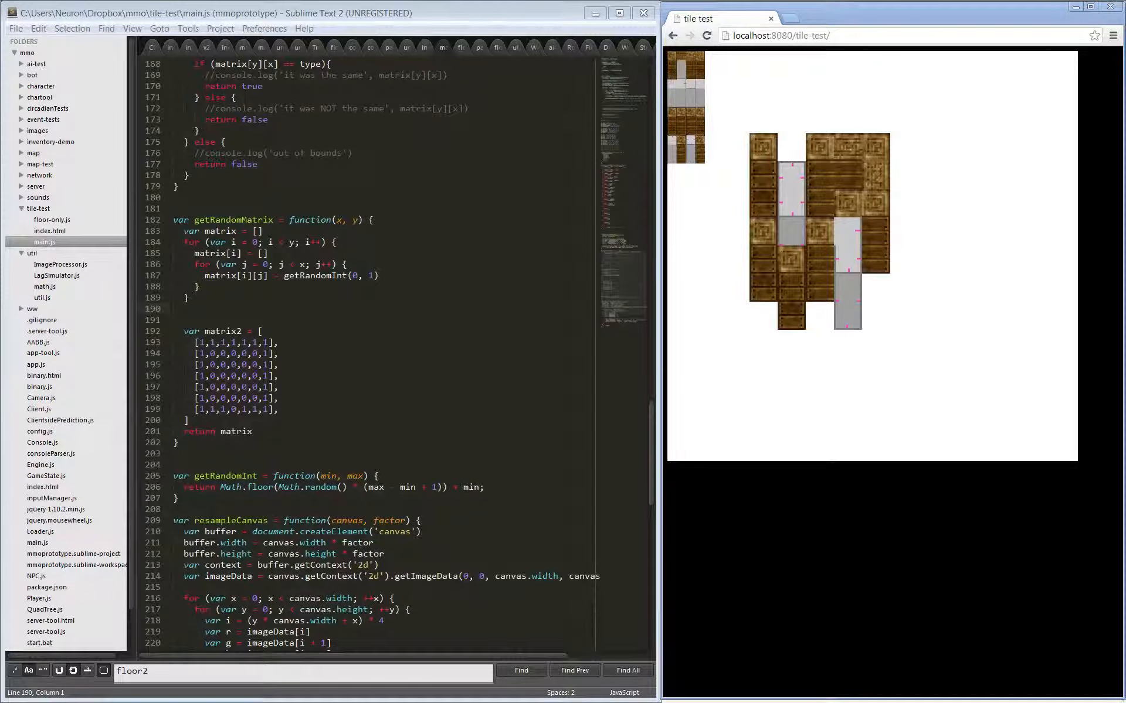
Switch to GIMP and copy the top row's first wooden column with Rectangle Select, starting at position 0, 0.
key(alt+Tab)
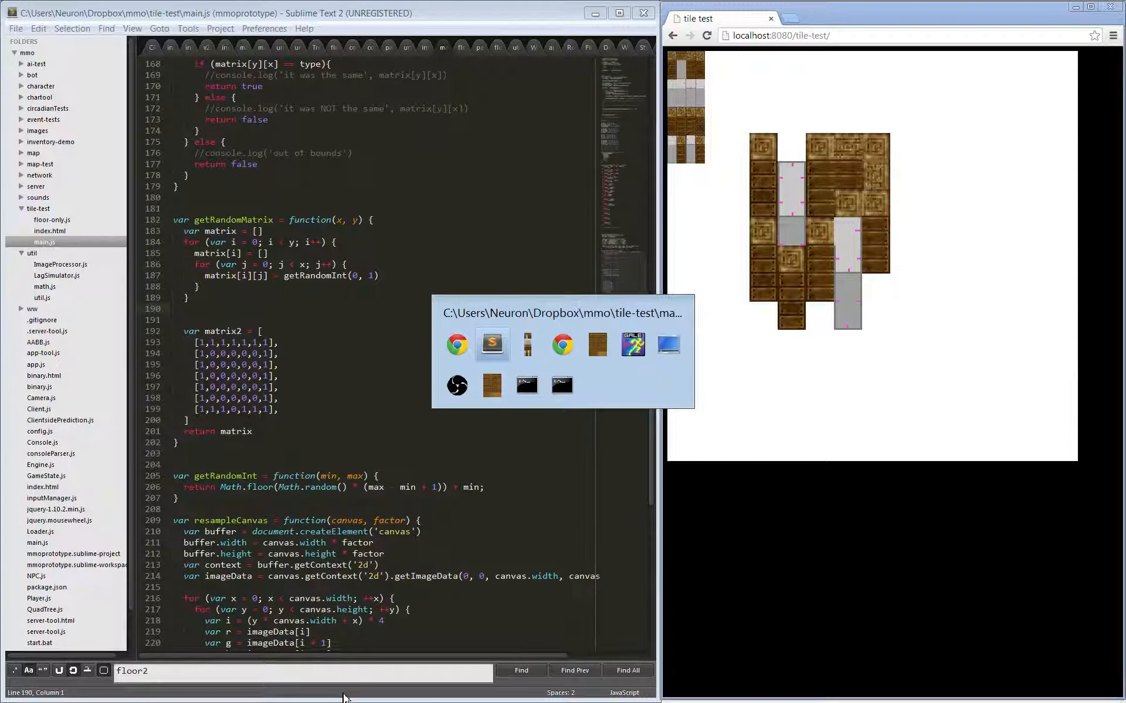
key(Tab)
key(Tab)
key(Tab)
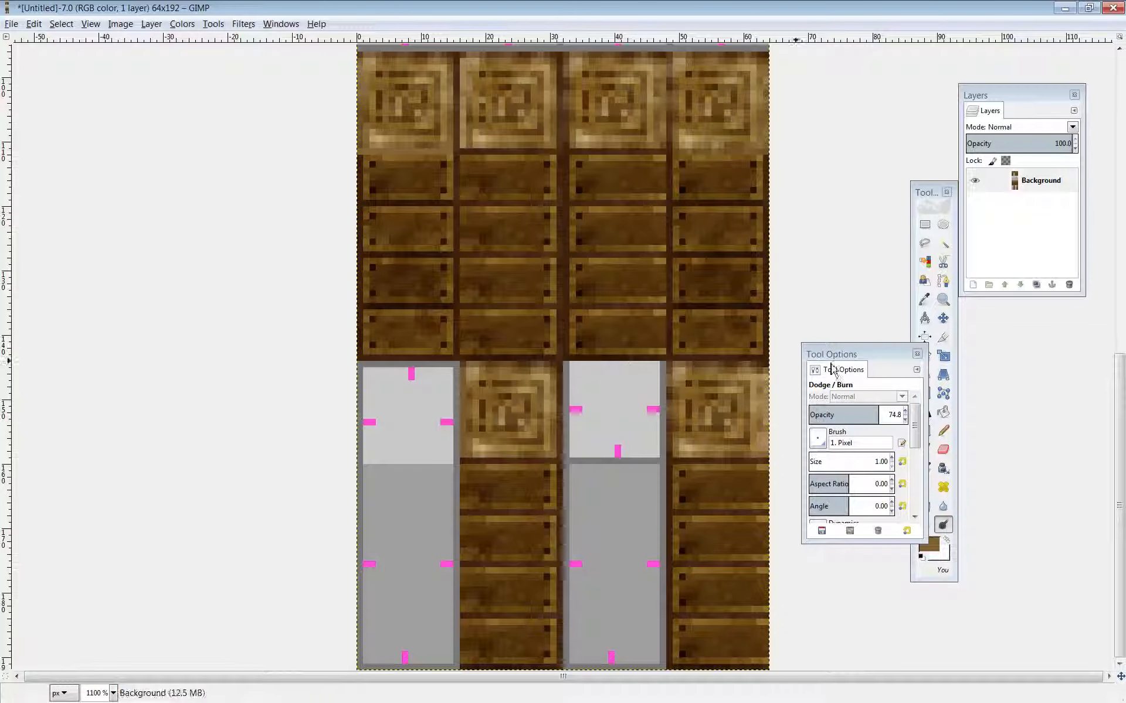
click(931, 224)
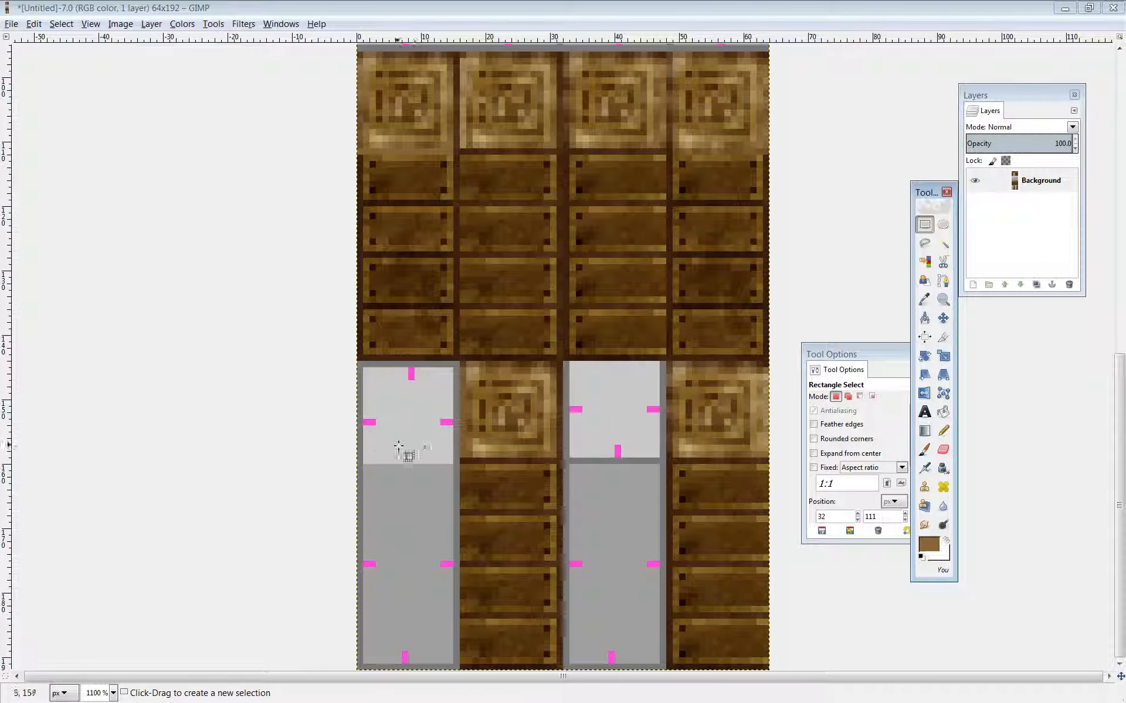
scroll(418, 424, up, 10)
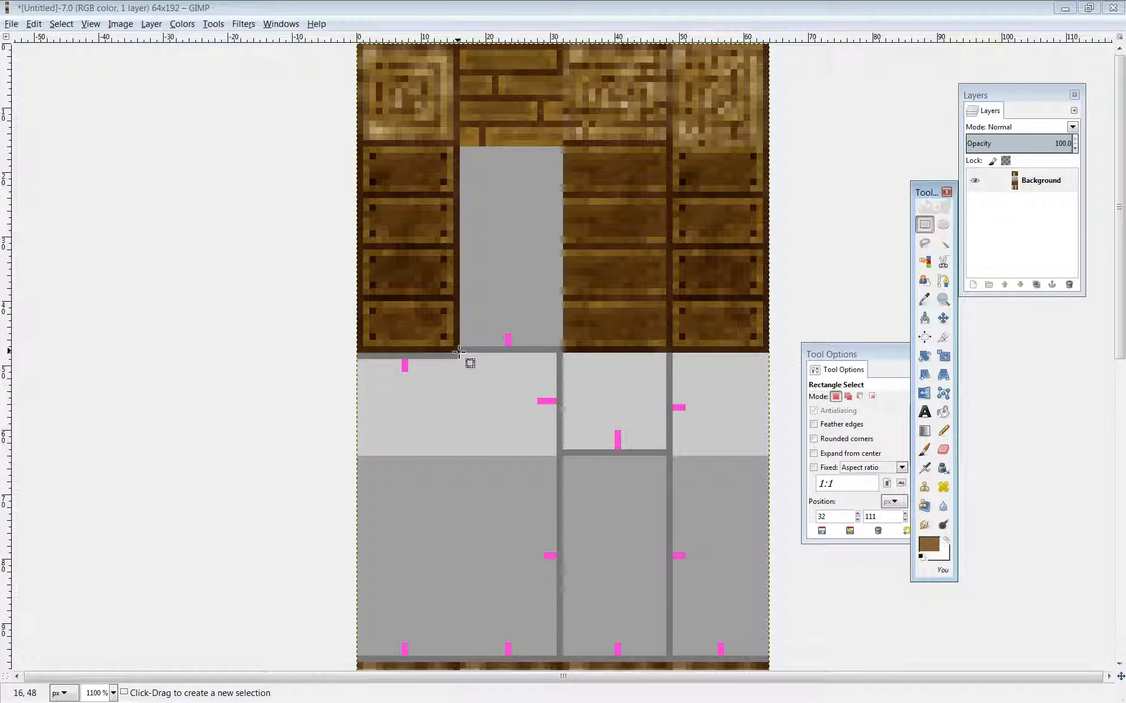
drag(461, 352, 356, 43)
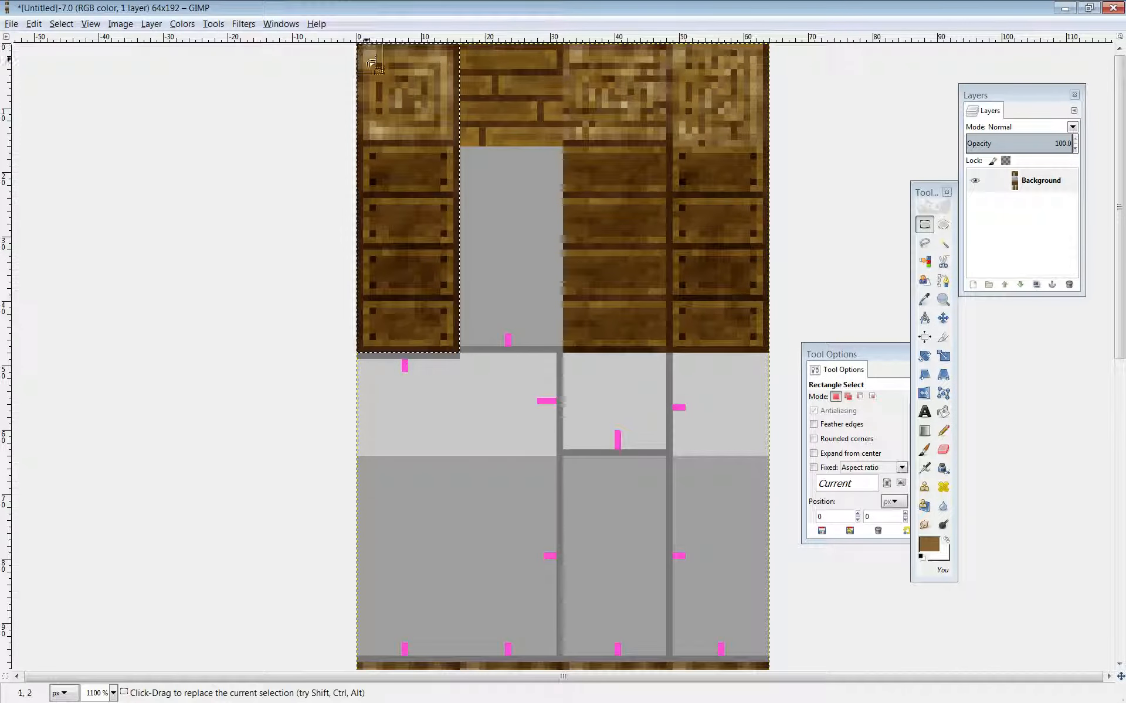
key(ctrl+c)
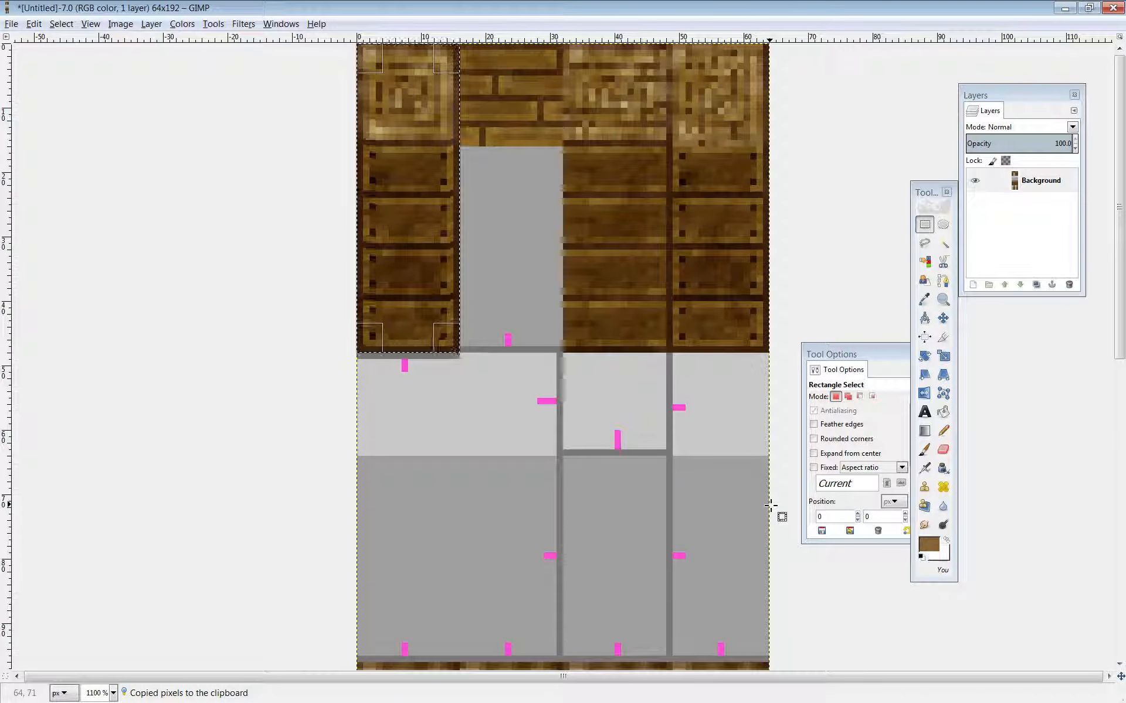
Paste the copied column and move it straight down onto the second row's first grey placeholder.
key(ctrl+v)
key(Down)
key(Down)
key(Down)
key(Down)
key(Down)
key(Down)
key(Down)
key(Down)
key(Down)
key(Down)
key(Down)
key(Down)
key(Down)
key(Down)
key(Down)
key(Down)
key(Down)
key(Down)
key(Down)
key(Down)
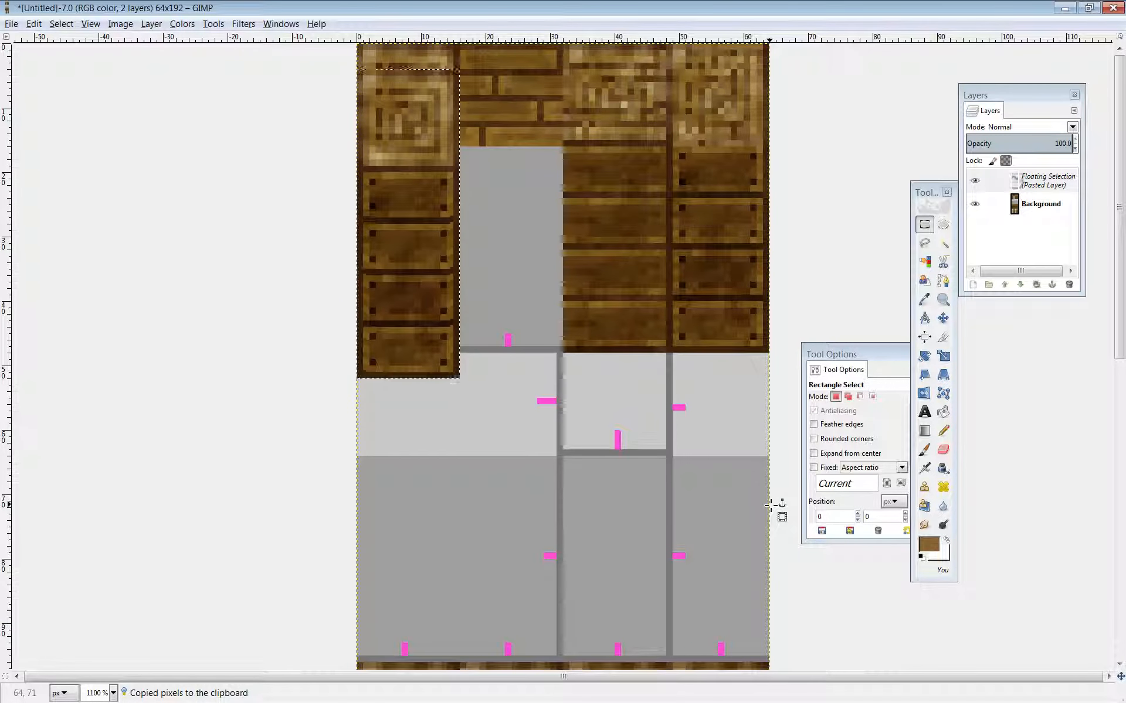
key(Down)
key(Down)
key(Down)
key(Down)
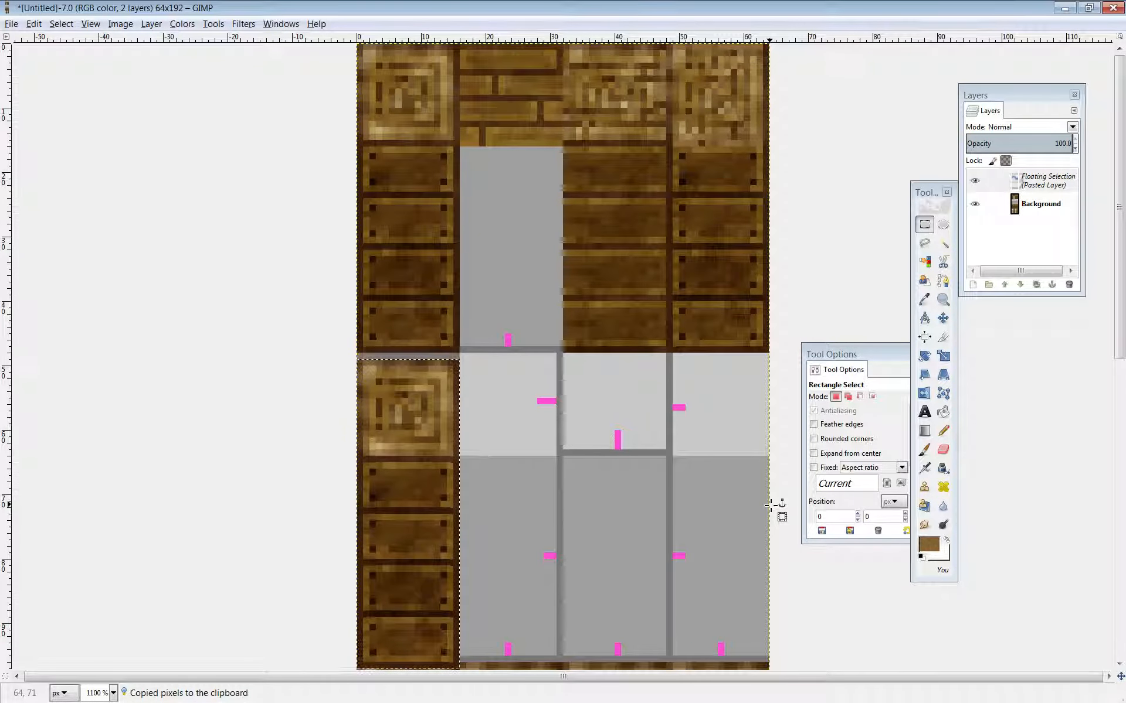
Align the floating column with the rows above and below it and anchor it as the second row's first tile.
scroll(639, 460, down, 3)
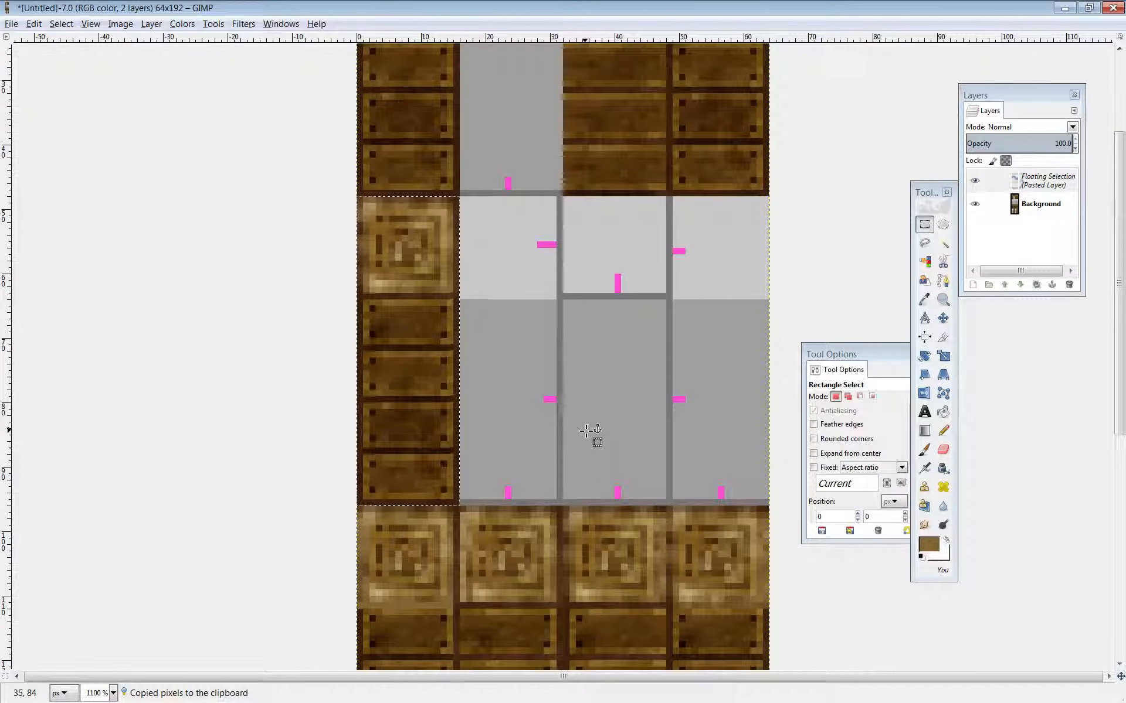
scroll(588, 432, down, 6)
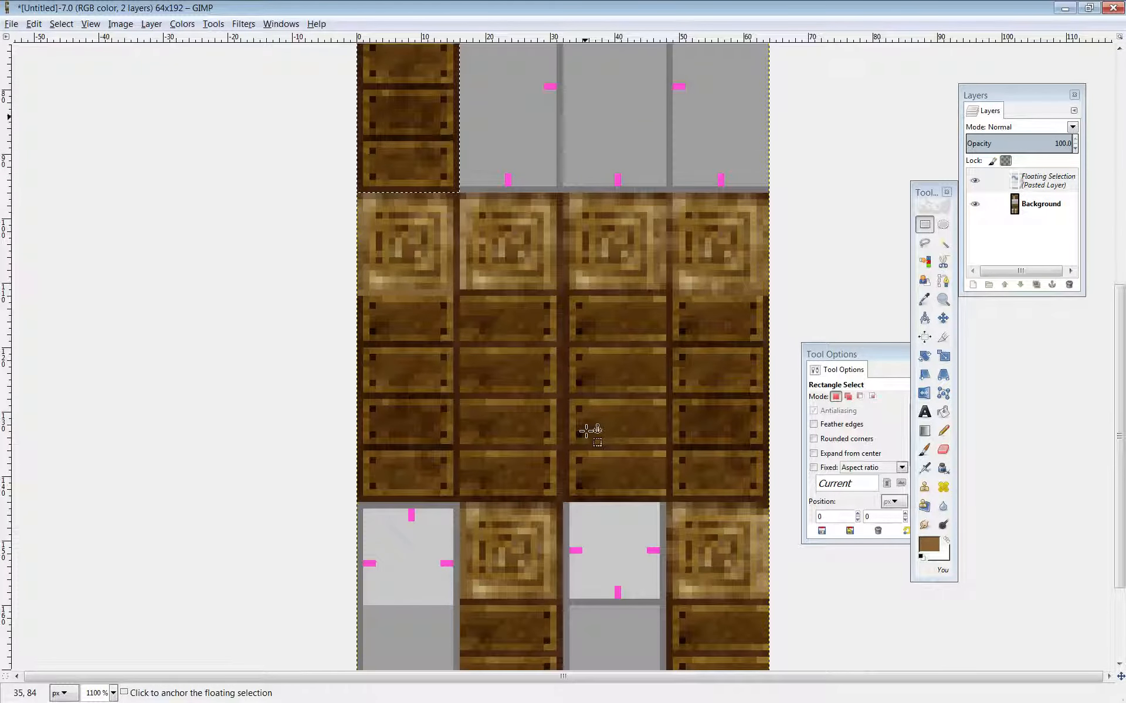
scroll(588, 432, down, 3)
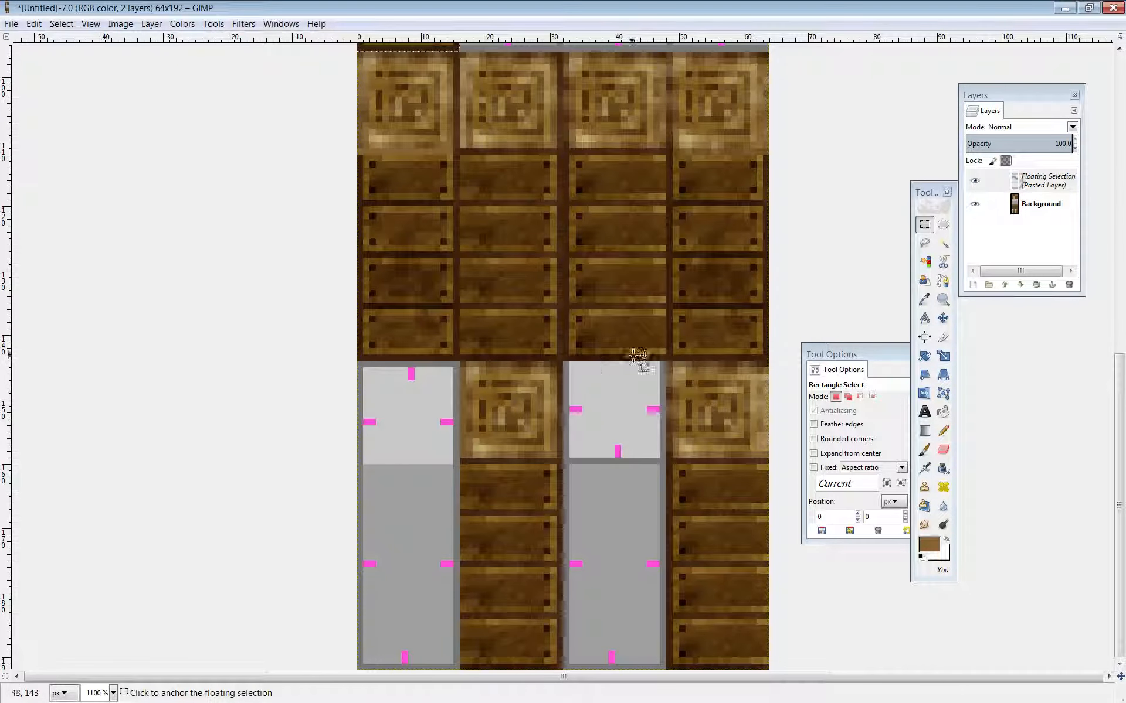
scroll(646, 358, up, 9)
scroll(643, 355, up, 3)
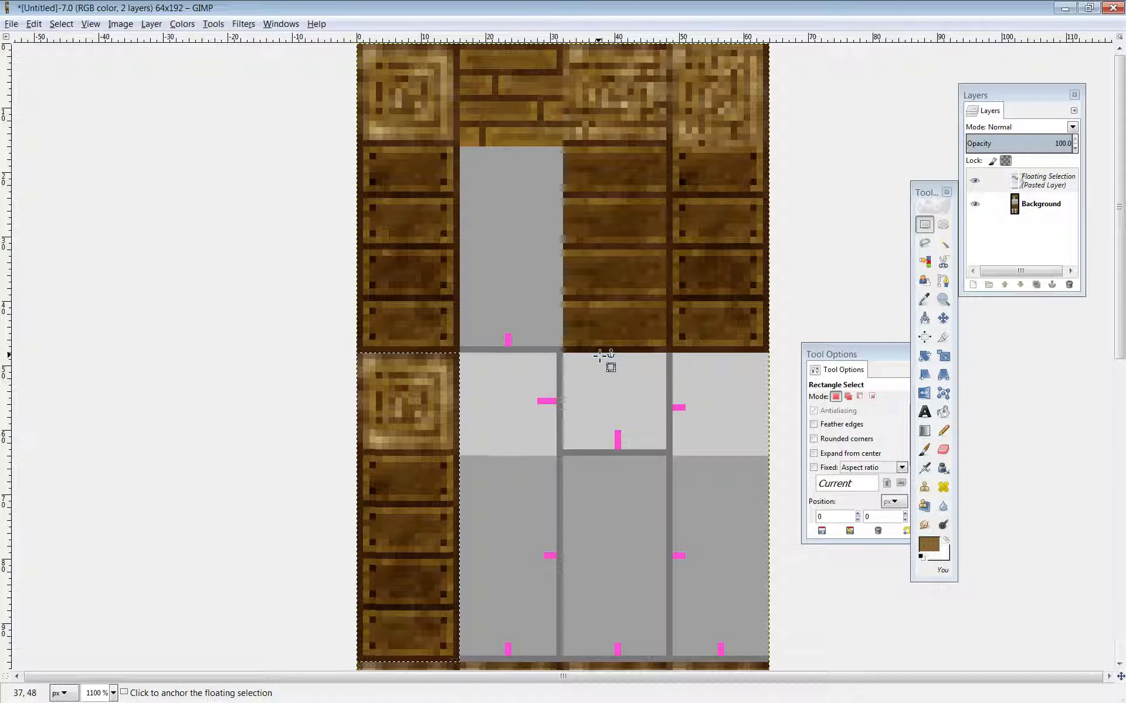
scroll(602, 355, down, 10)
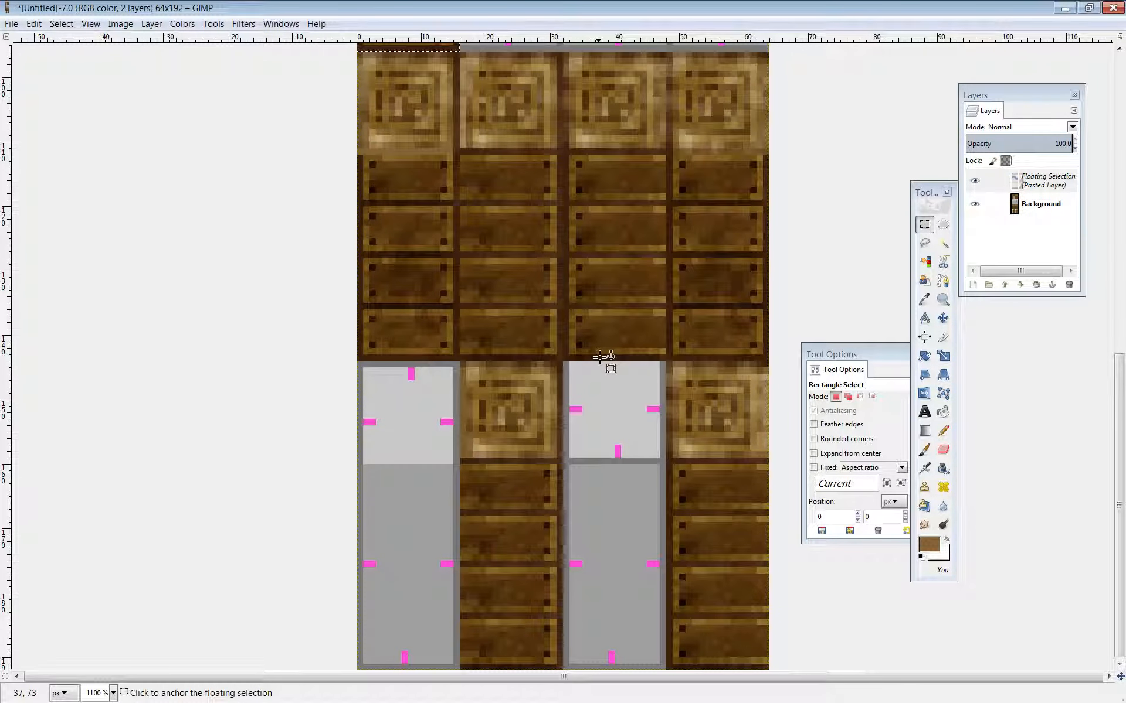
scroll(539, 346, up, 10)
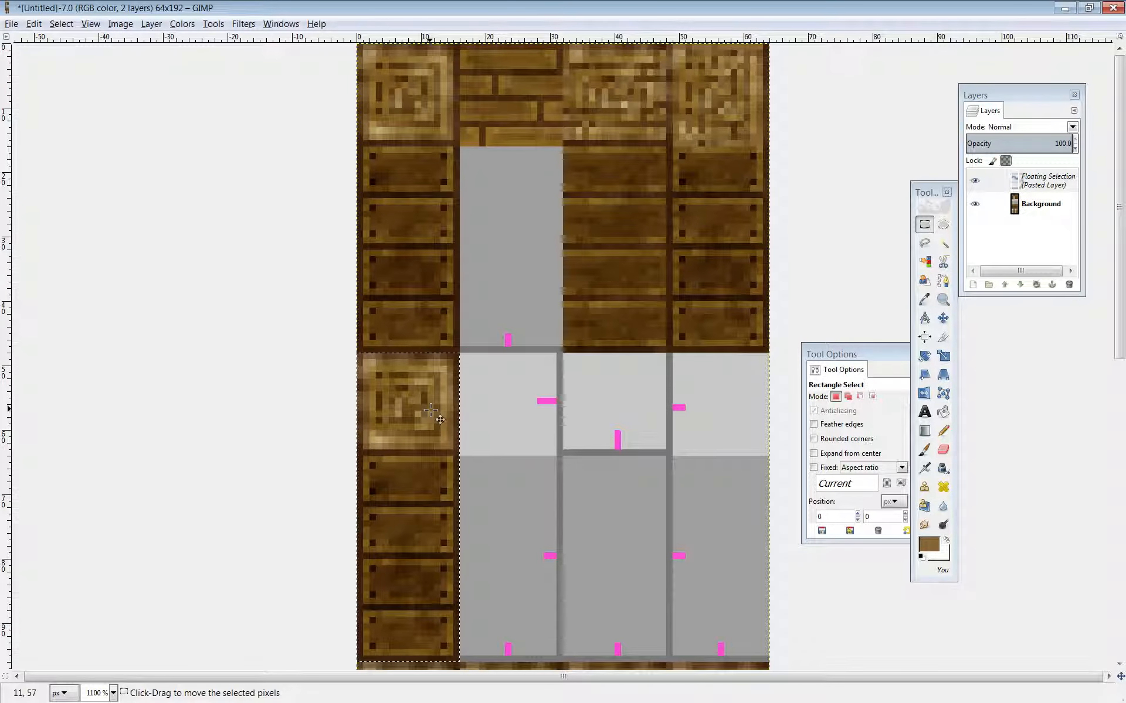
mouse_move(422, 406)
mouse_down()
mouse_move(633, 413)
mouse_move(443, 414)
mouse_move(566, 421)
mouse_move(657, 401)
mouse_move(418, 401)
mouse_up()
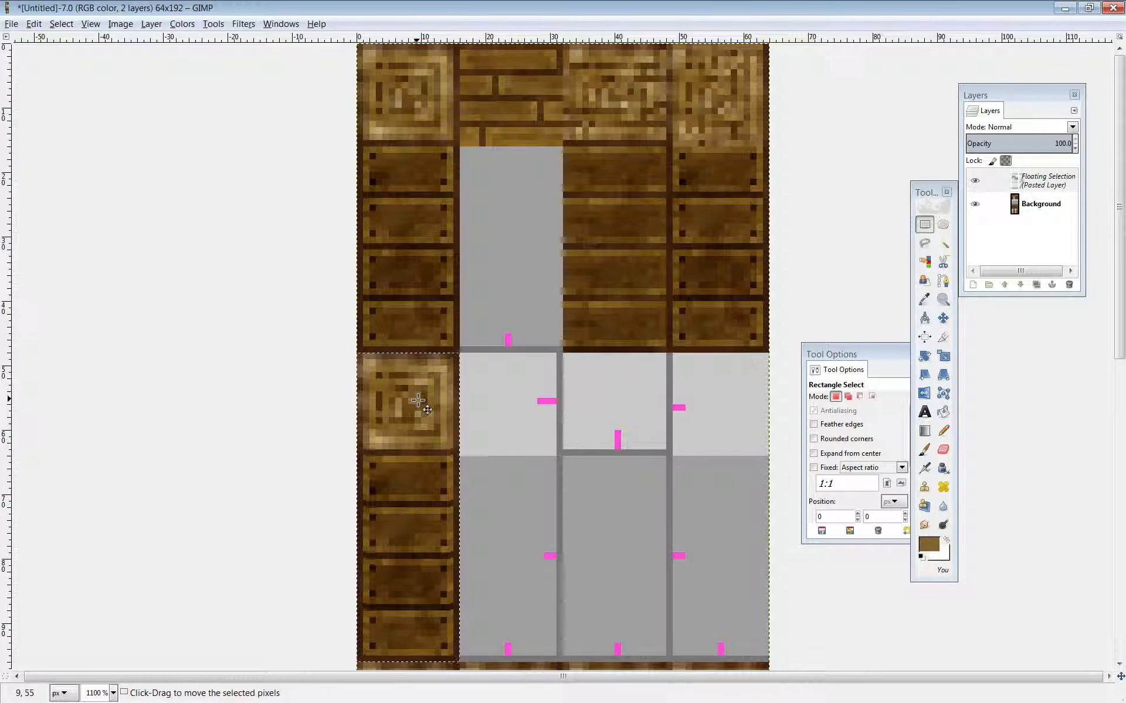
click(418, 401)
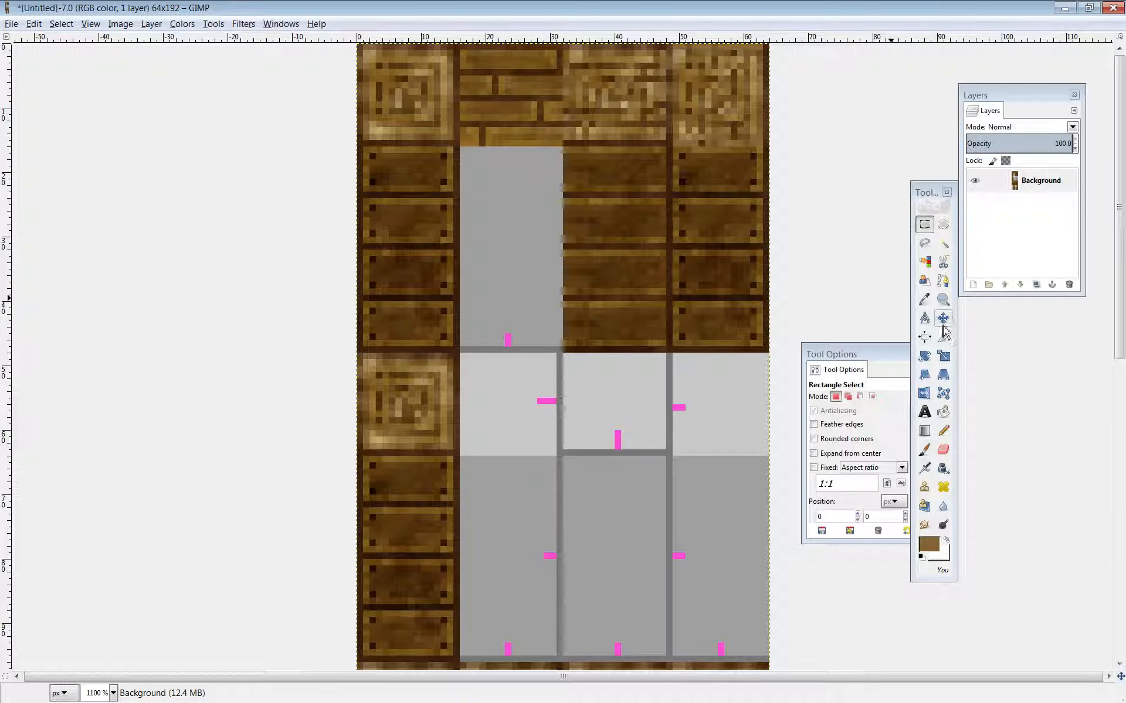
Repaint the dark side and bottom borders of the second row's first carved block in wood tones with the Pencil, touching up with Dodge / Burn.
key(n)
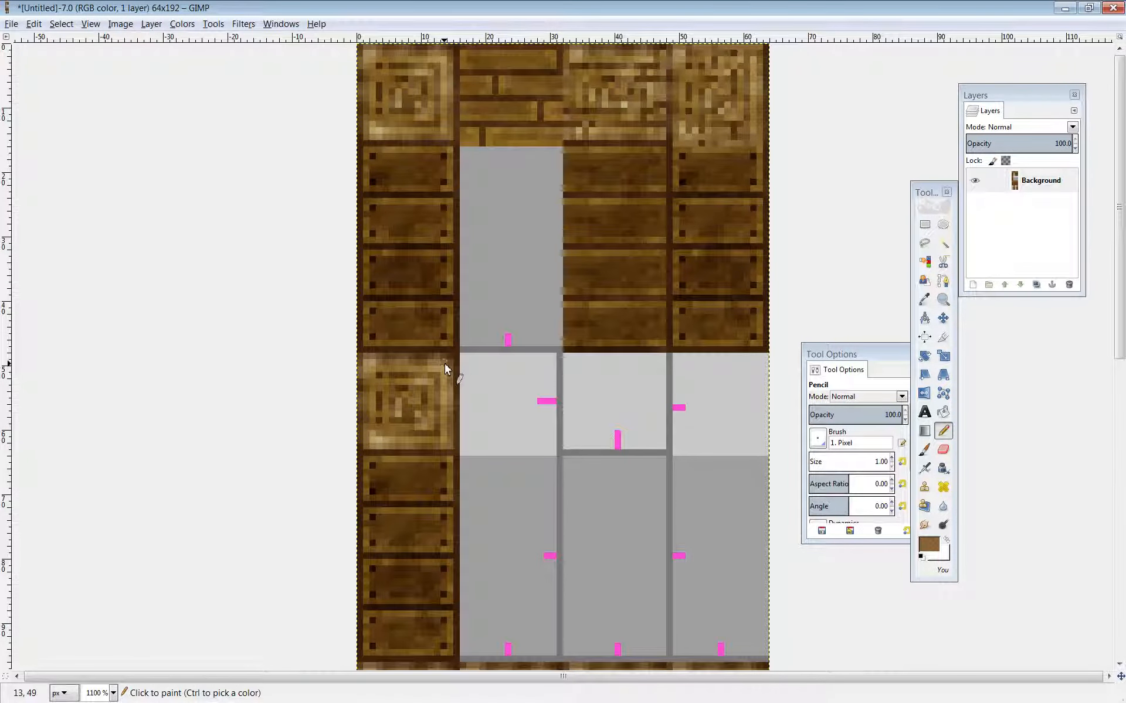
scroll(452, 366, down, 3)
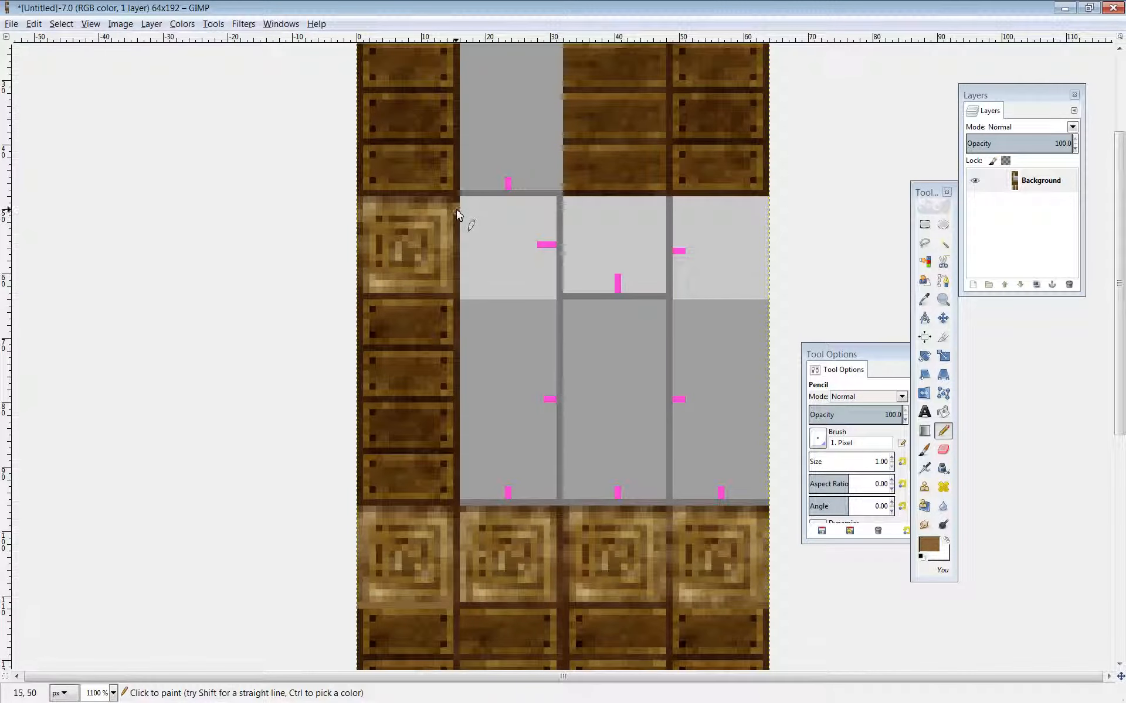
scroll(459, 245, up, 3)
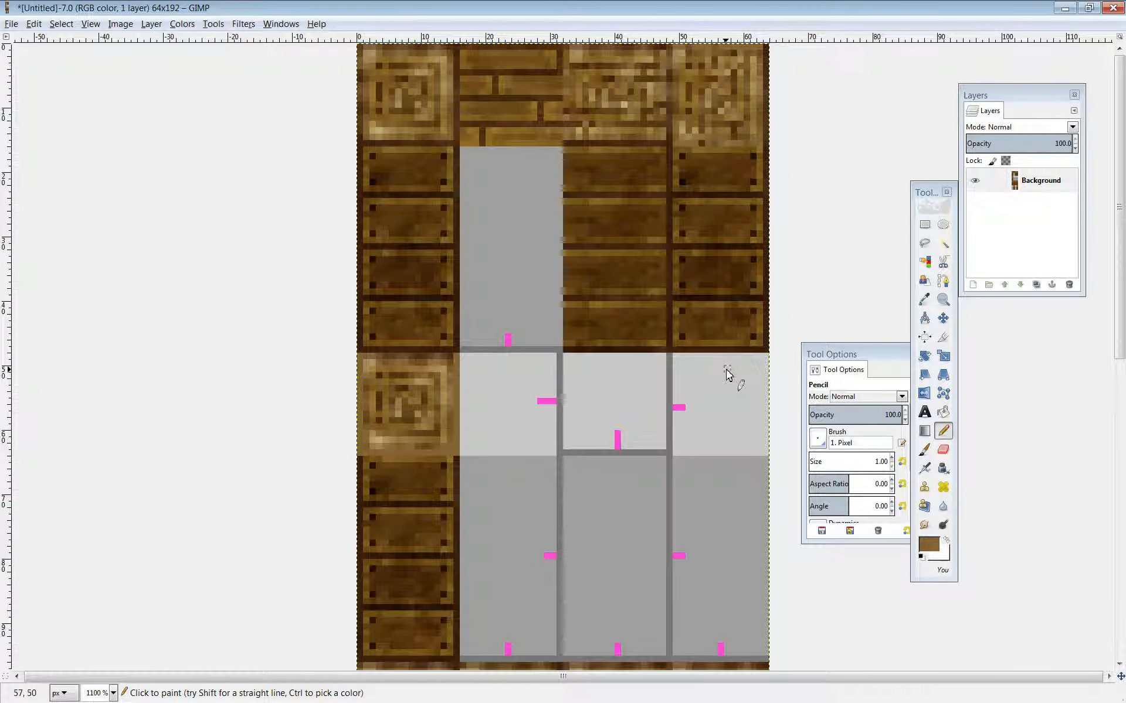
scroll(494, 452, down, 3)
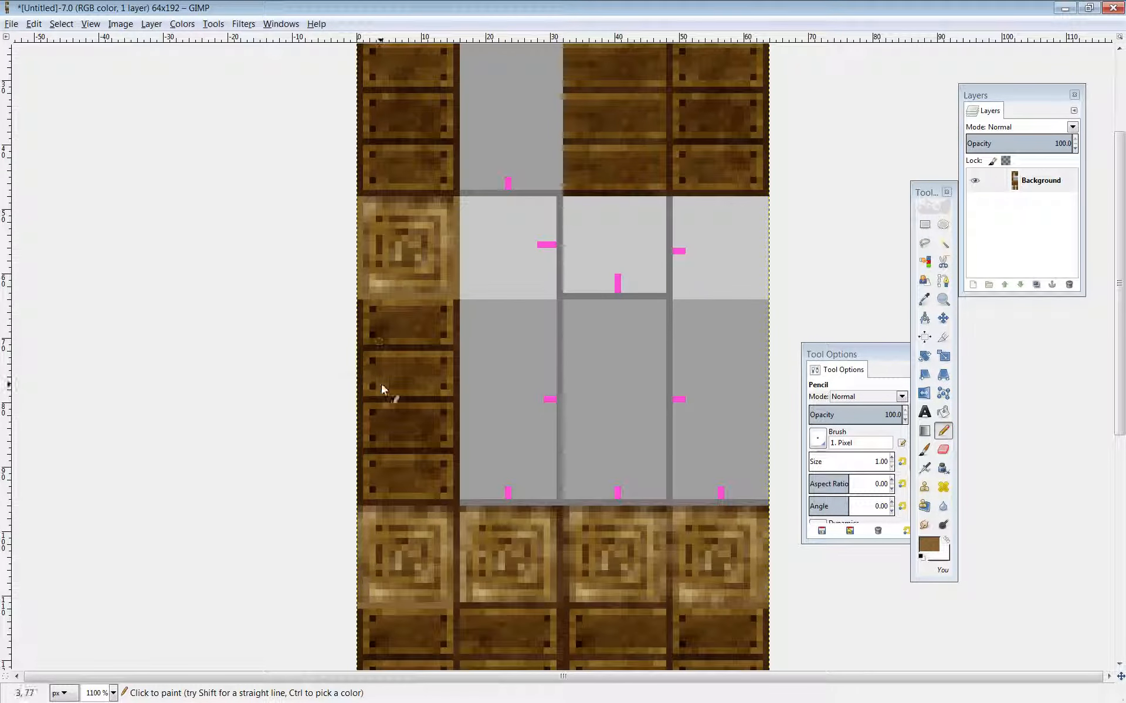
click(943, 524)
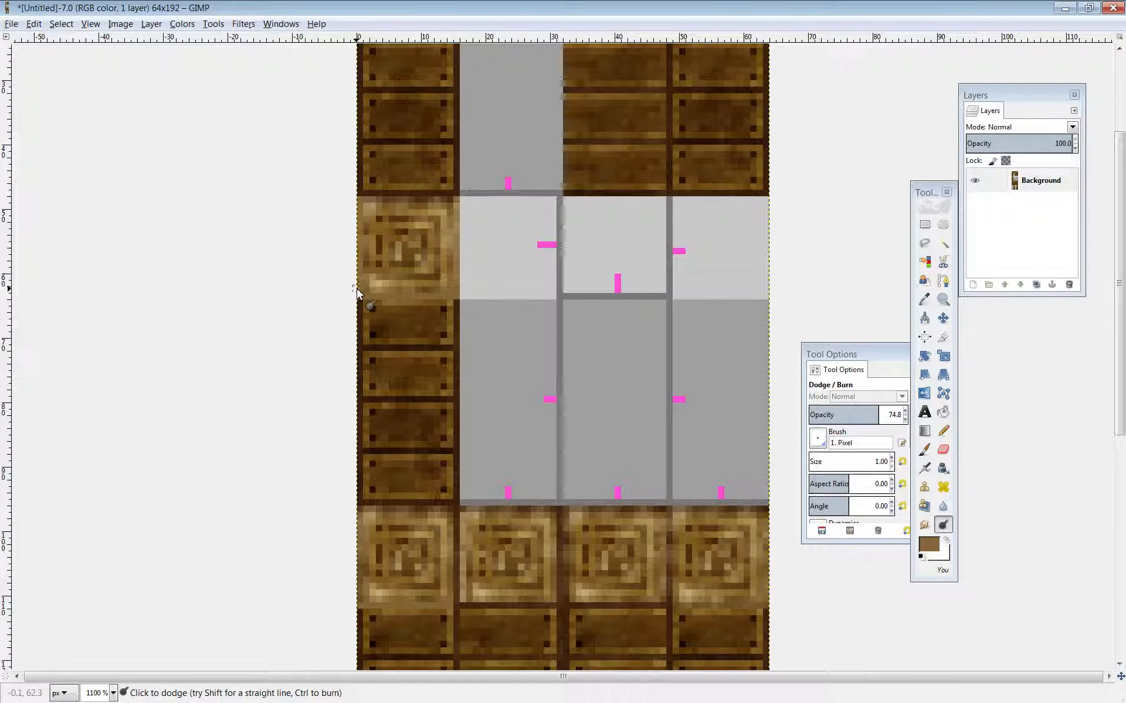
Copy the top row's first column again, move the pasted copy over the second row's second placeholder, and anchor it.
scroll(375, 263, up, 3)
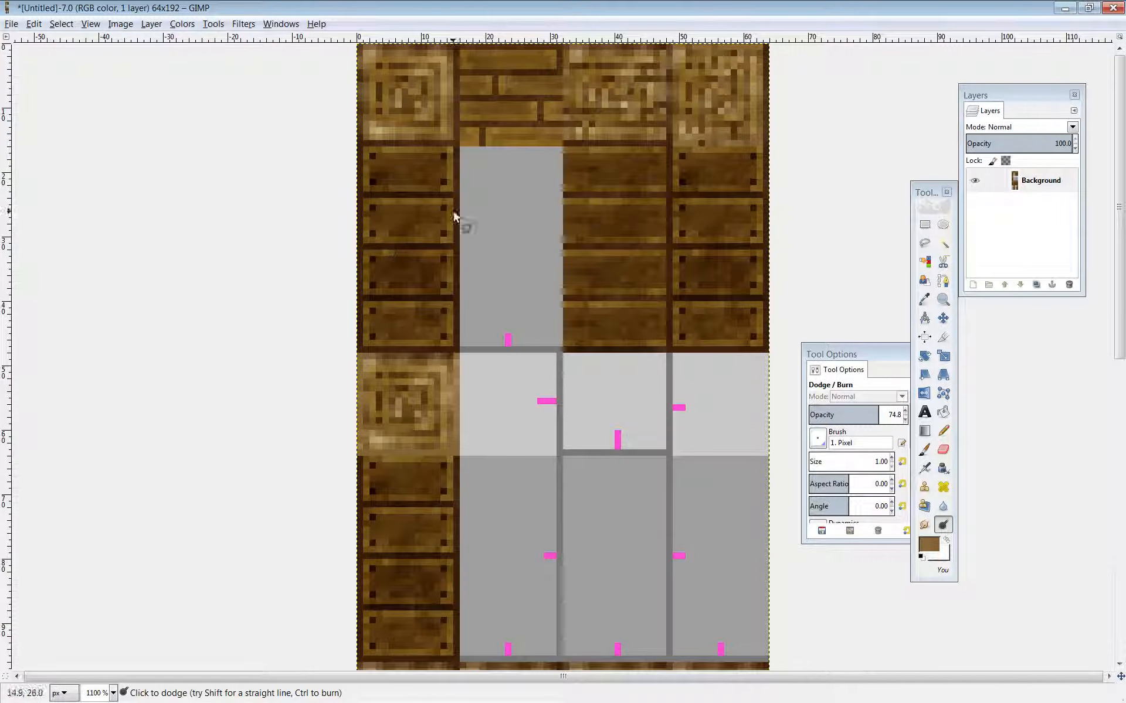
click(925, 225)
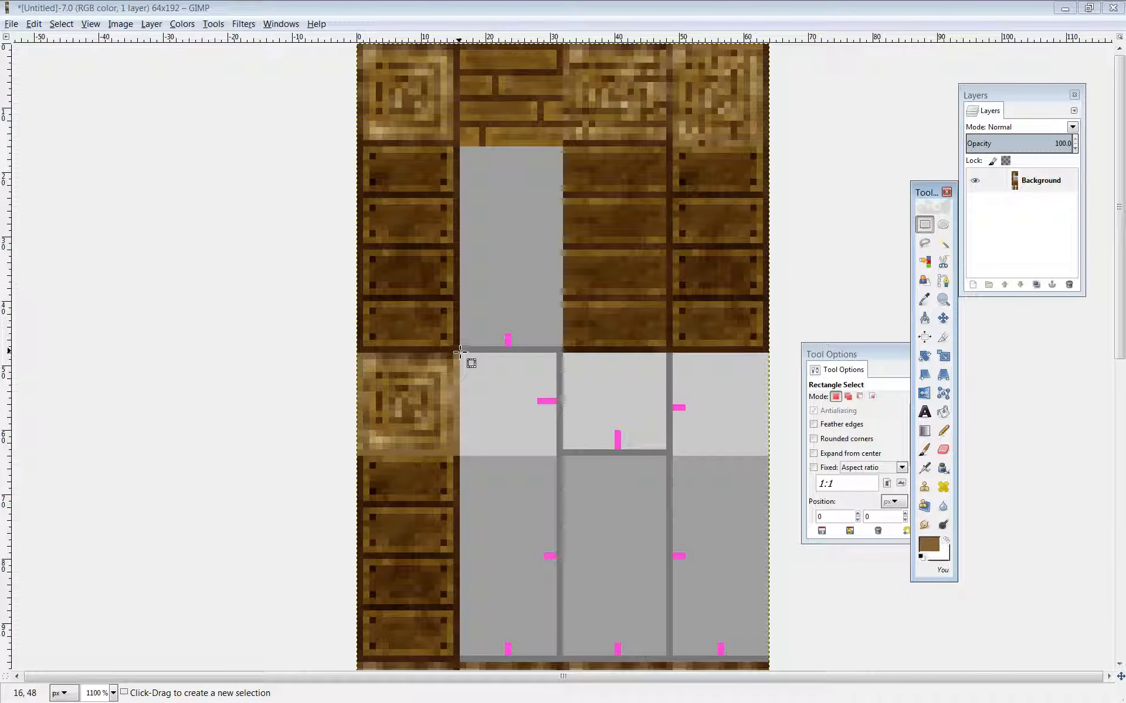
drag(460, 352, 356, 41)
key(ctrl+c)
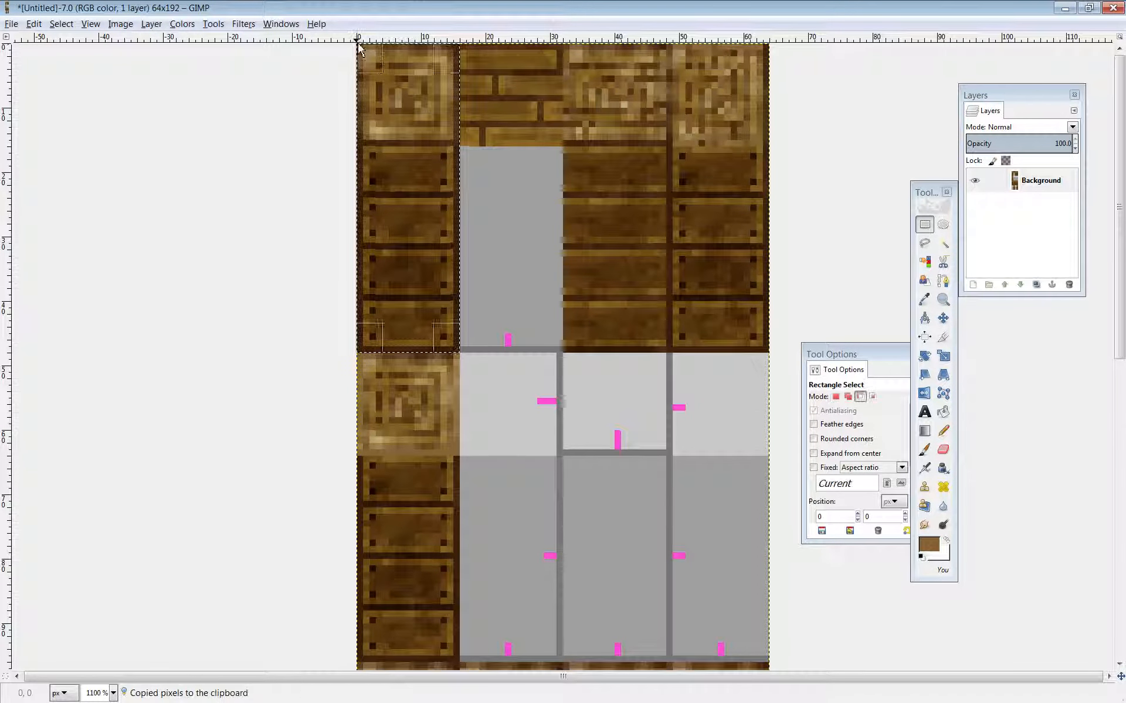
key(ctrl+v)
drag(559, 340, 510, 484)
scroll(546, 472, down, 3)
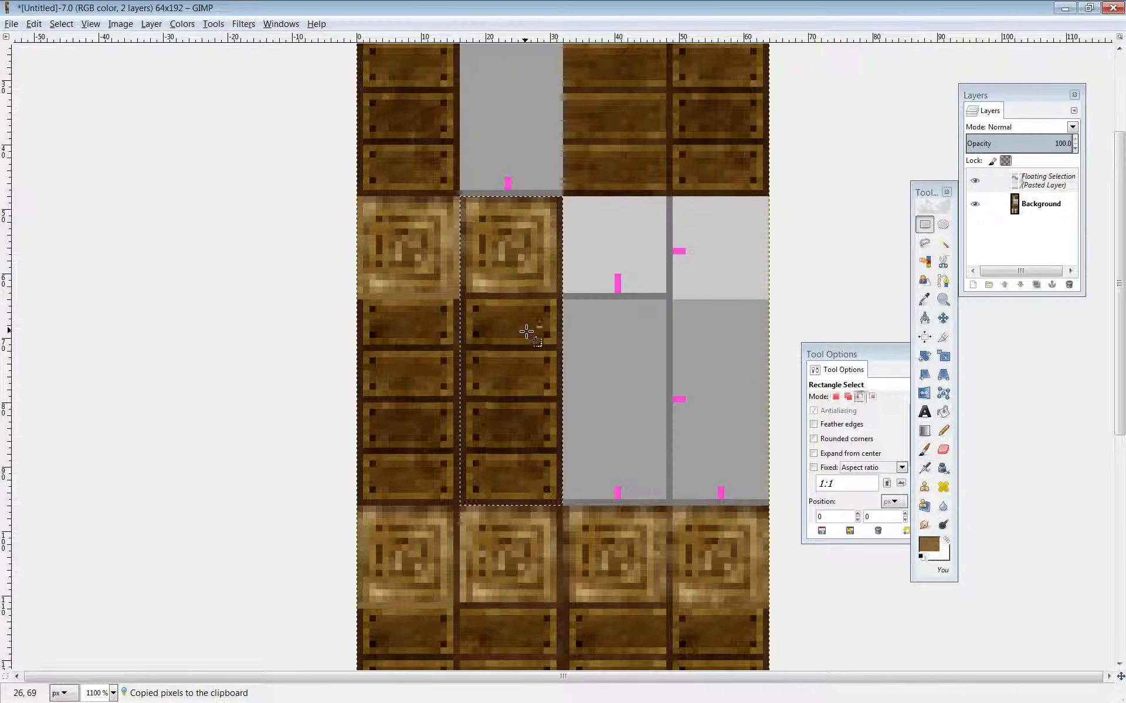
key(ctrl+h)
Repaint the dark left and bottom borders of the second row's second carved block with the Pencil, touching up with Dodge / Burn.
click(943, 432)
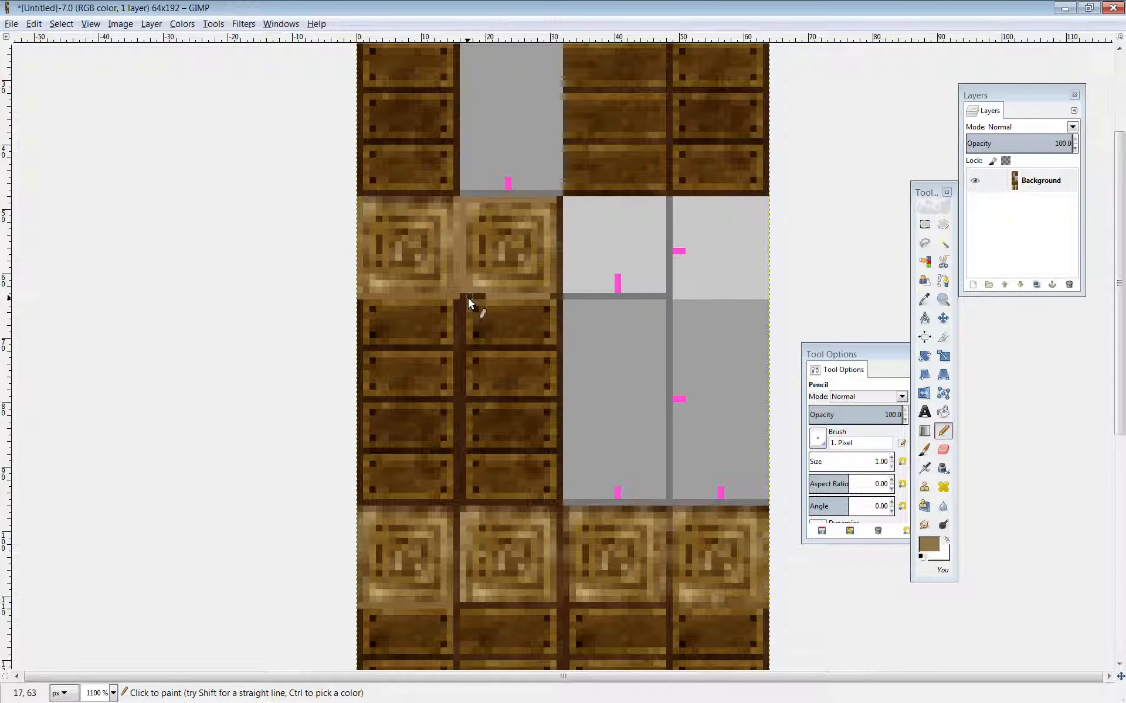
mouse_move(469, 300)
mouse_down()
mouse_move(554, 297)
mouse_move(467, 300)
mouse_up()
click(943, 525)
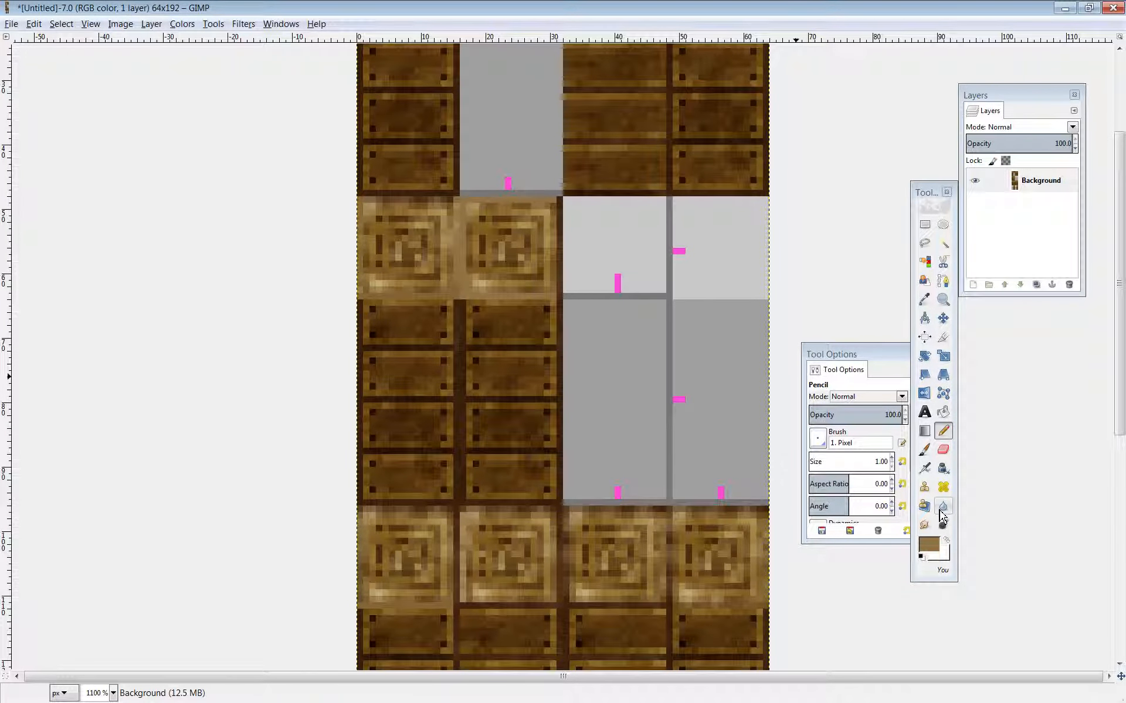
click(530, 291)
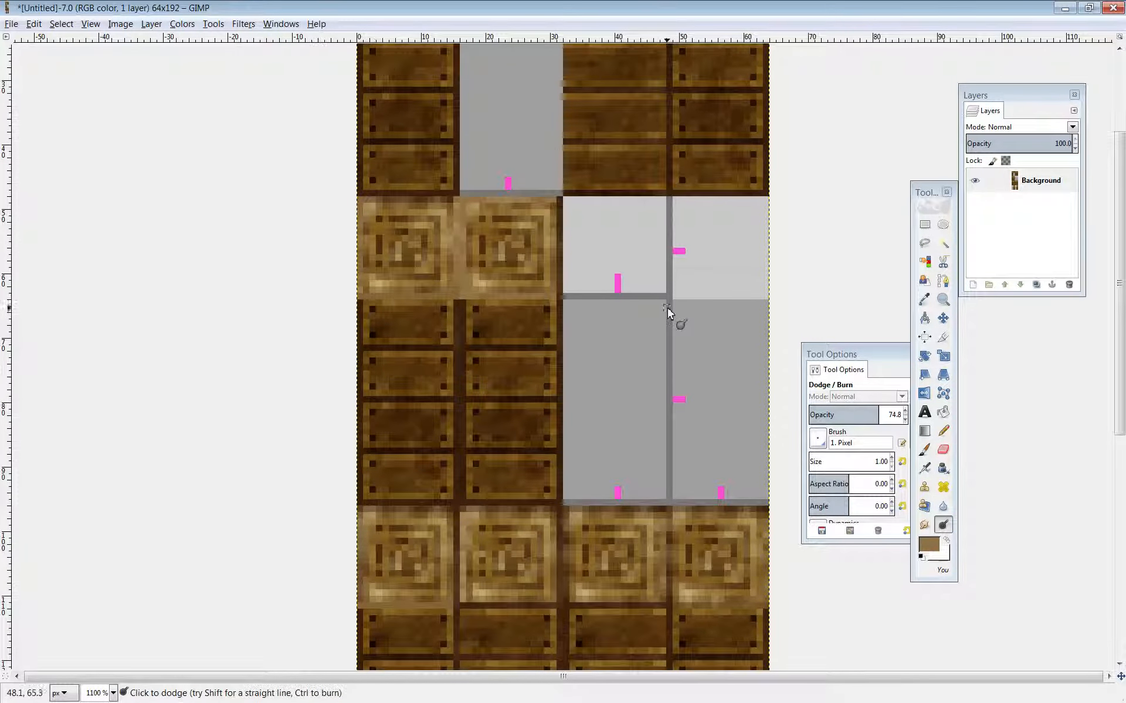
Paste the column once more, move it 8 px horizontally onto the second row's third placeholder, and anchor it.
key(ctrl+v)
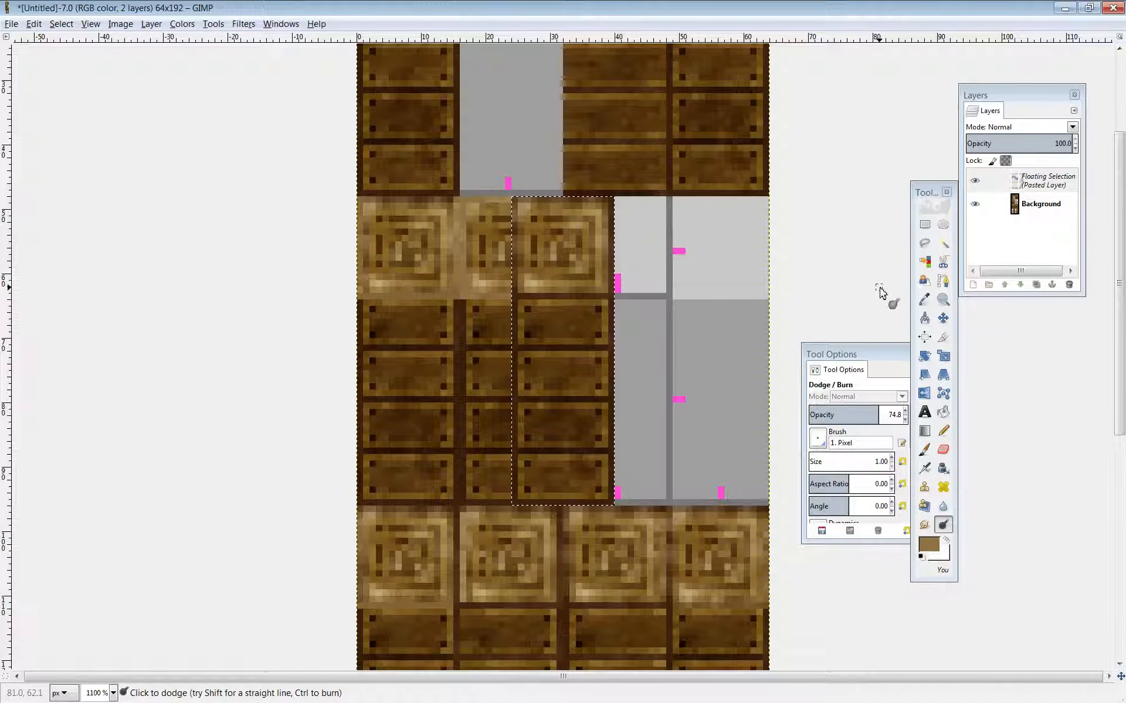
click(943, 318)
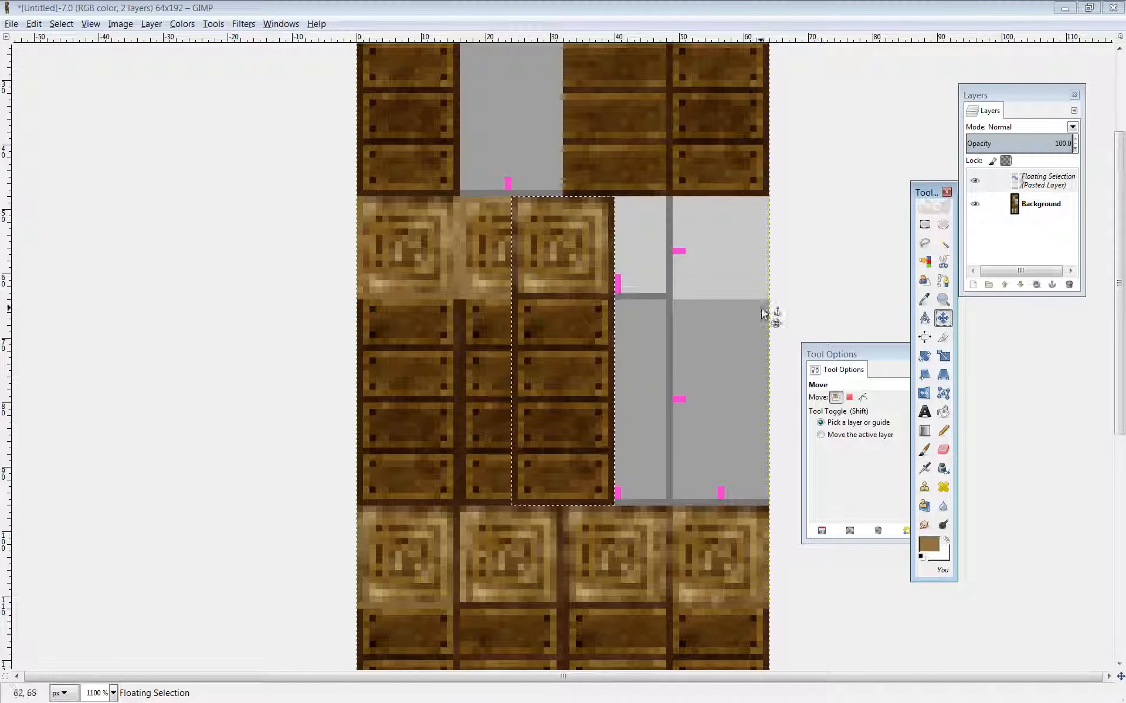
drag(558, 301, 613, 298)
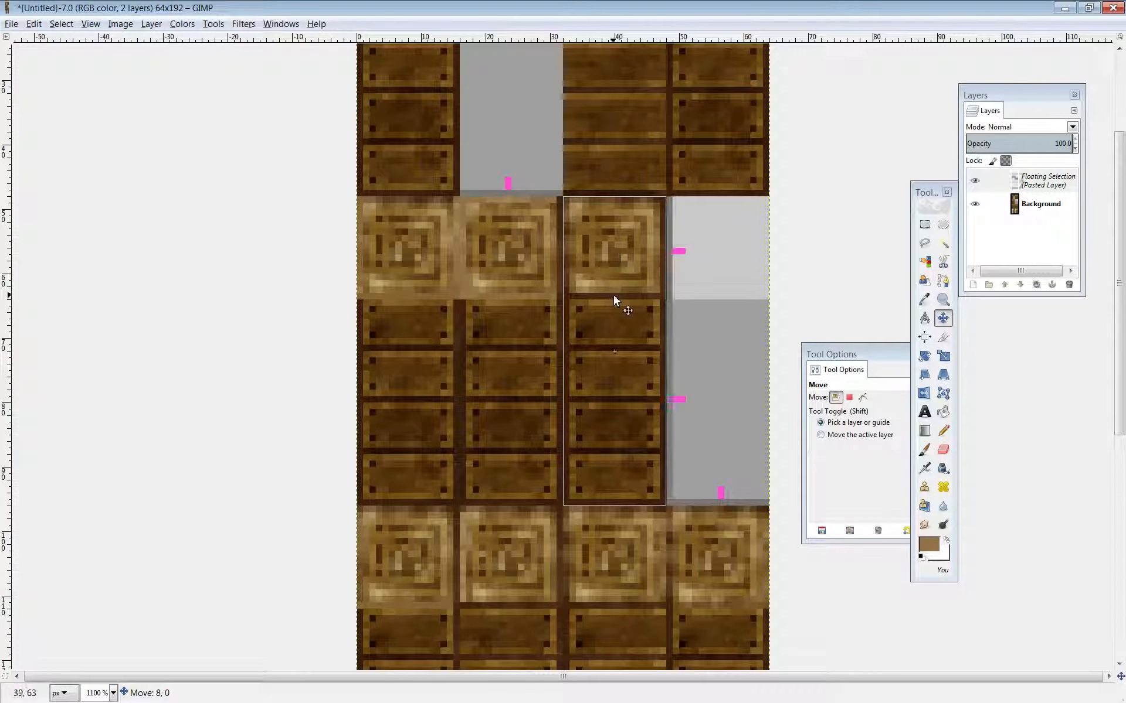
key(ctrl+h)
Repaint the dark side borders of the second row's third carved block with picked wood tones using the Pencil, touching up with Dodge / Burn.
click(943, 431)
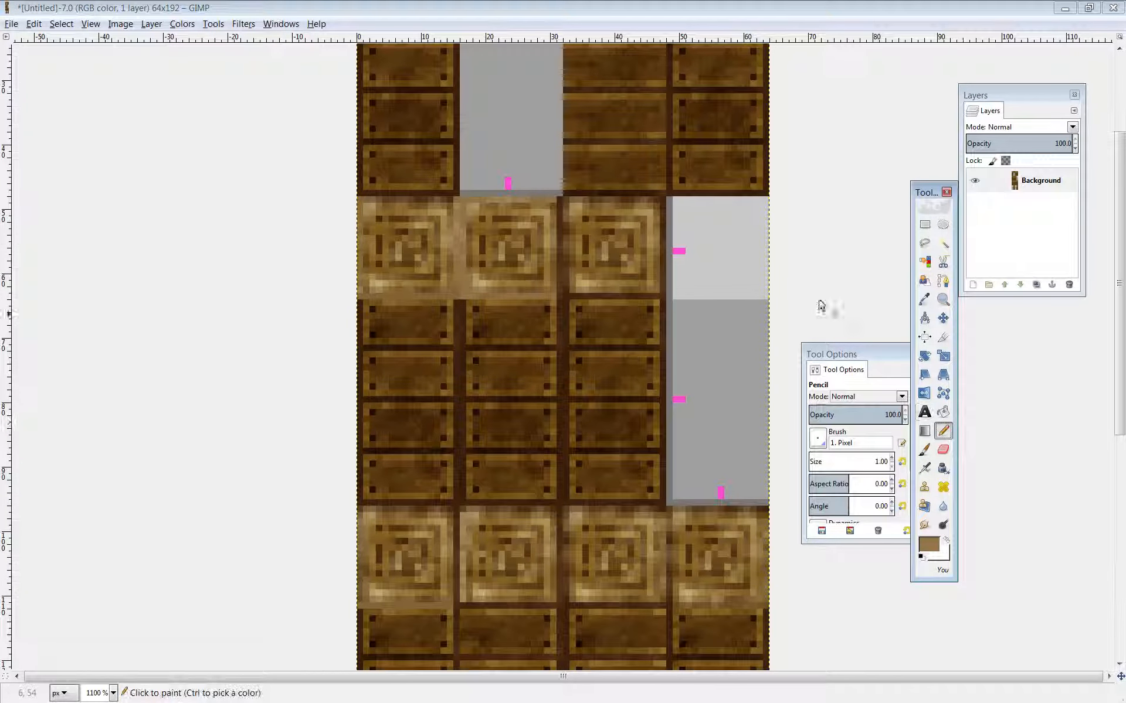
click(653, 242)
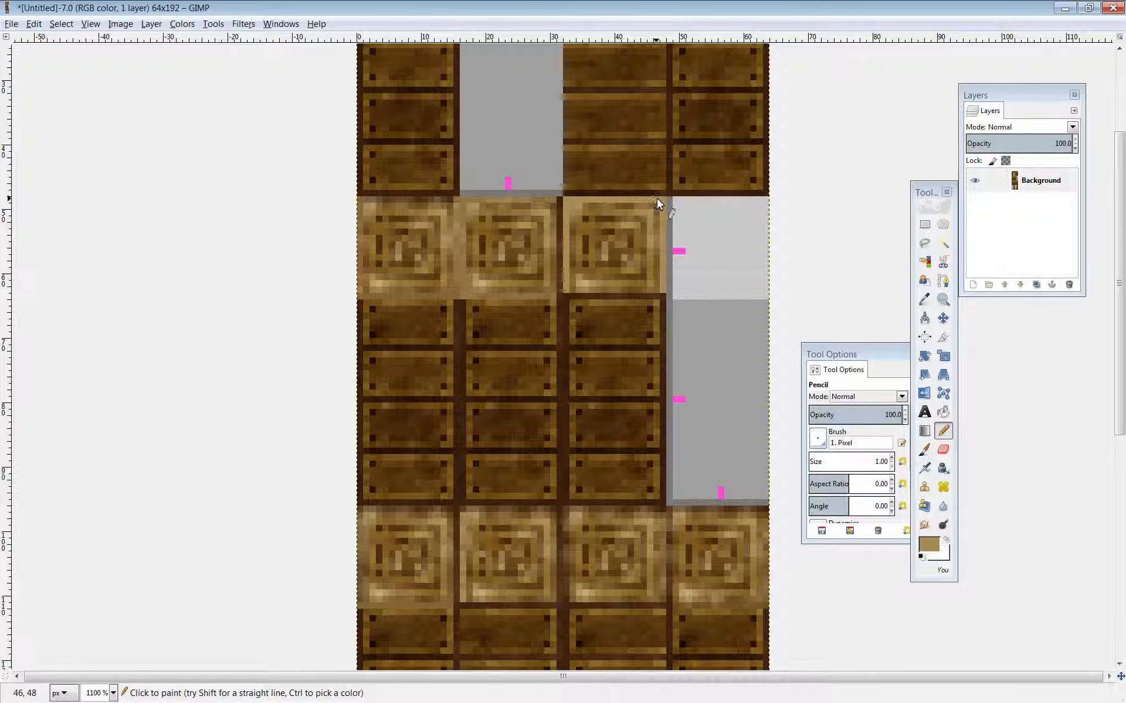
ctrl+click(641, 204)
click(565, 261)
click(943, 525)
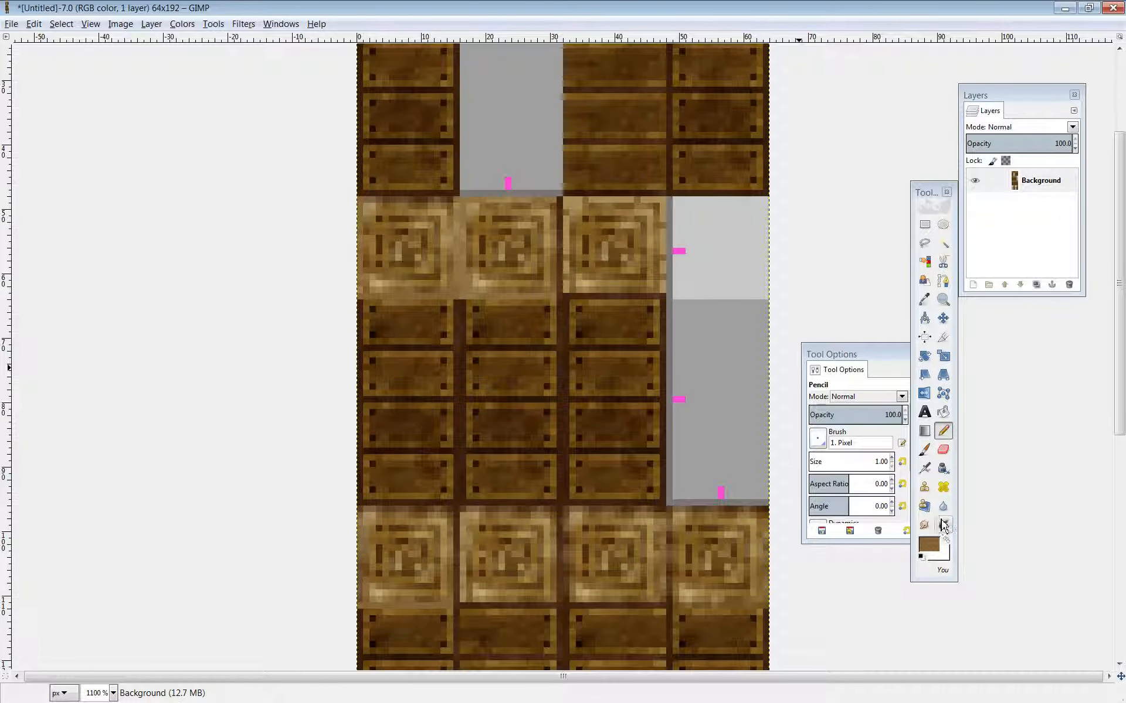
ctrl+click(663, 203)
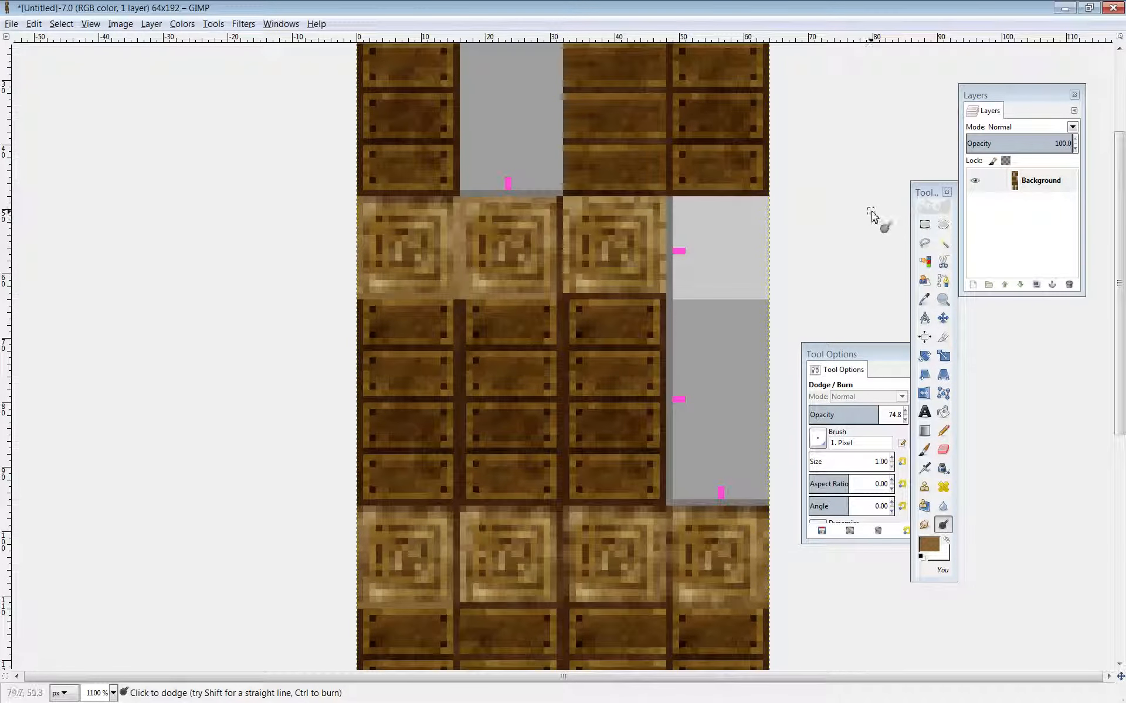
Paste the wooden column again, move it 24 px horizontally onto the second row's fourth placeholder, and anchor it.
key(ctrl+v)
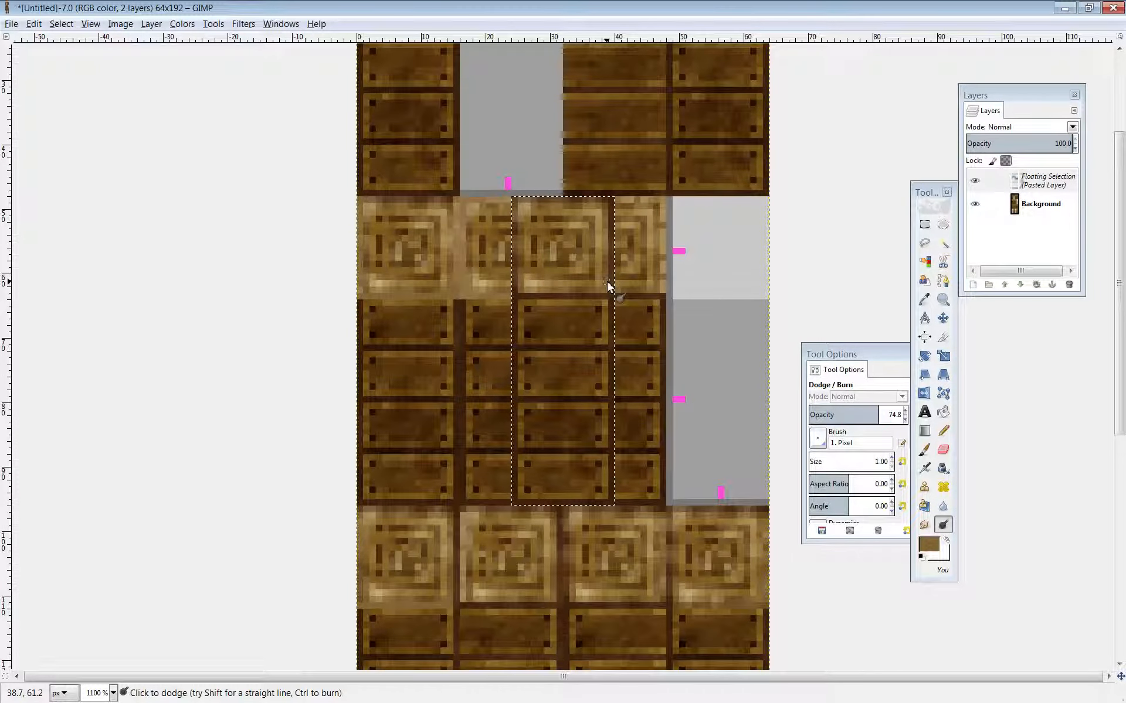
click(942, 318)
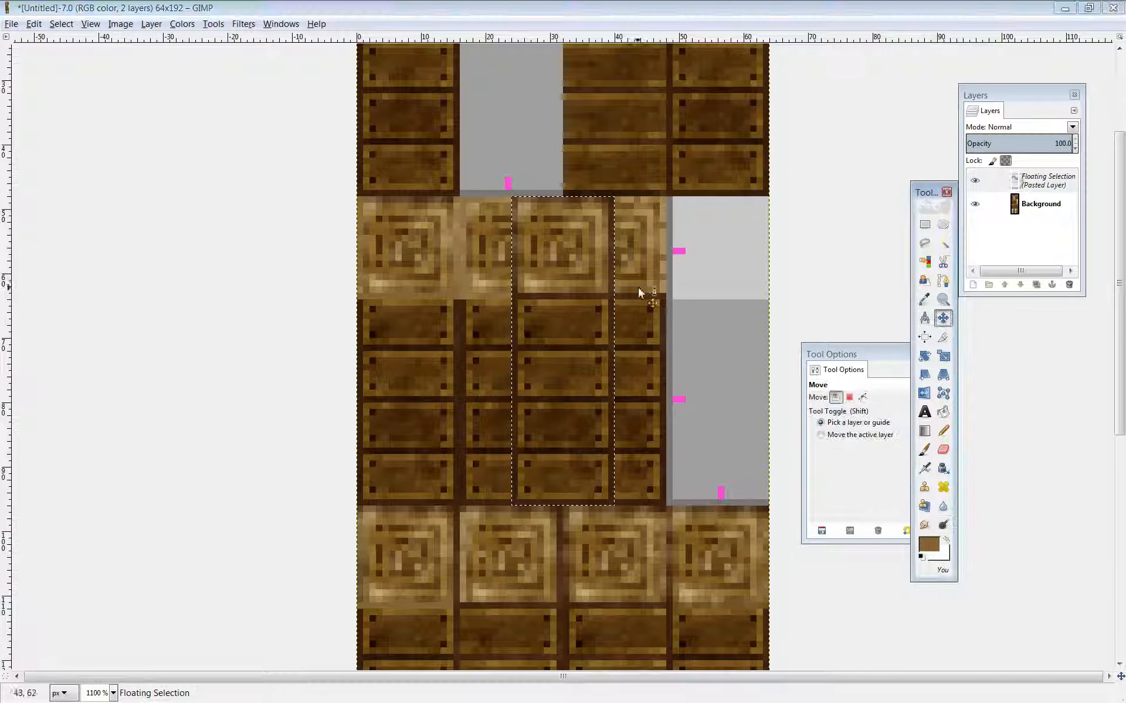
drag(565, 293, 718, 318)
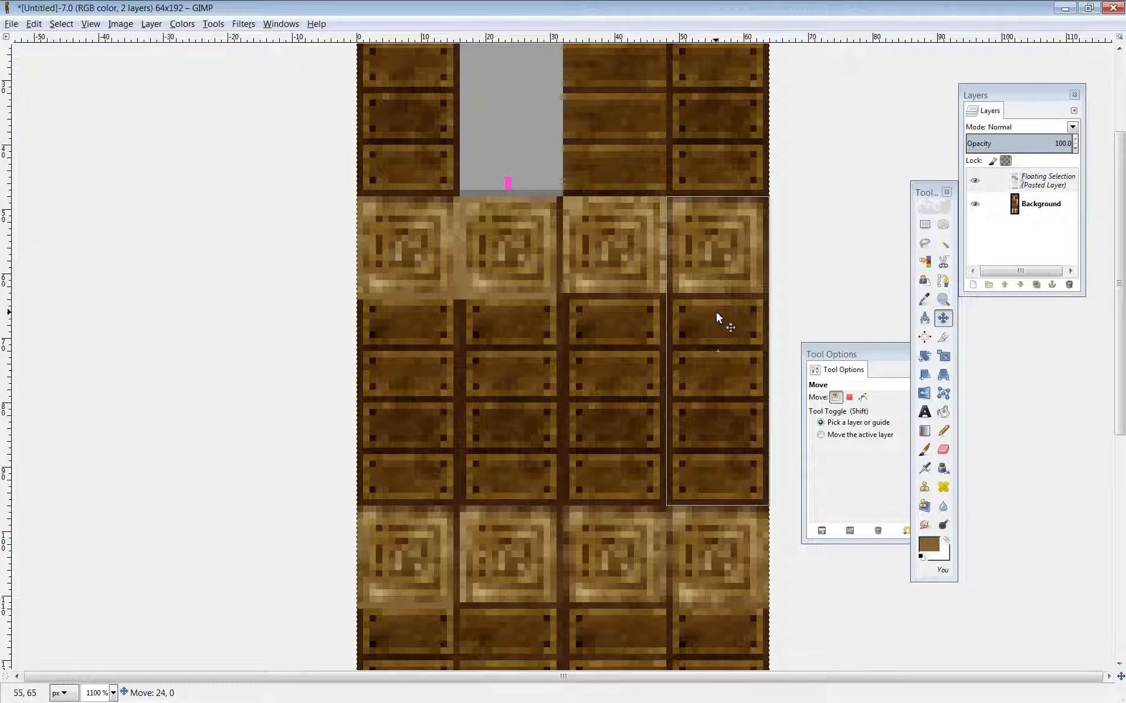
key(ctrl+h)
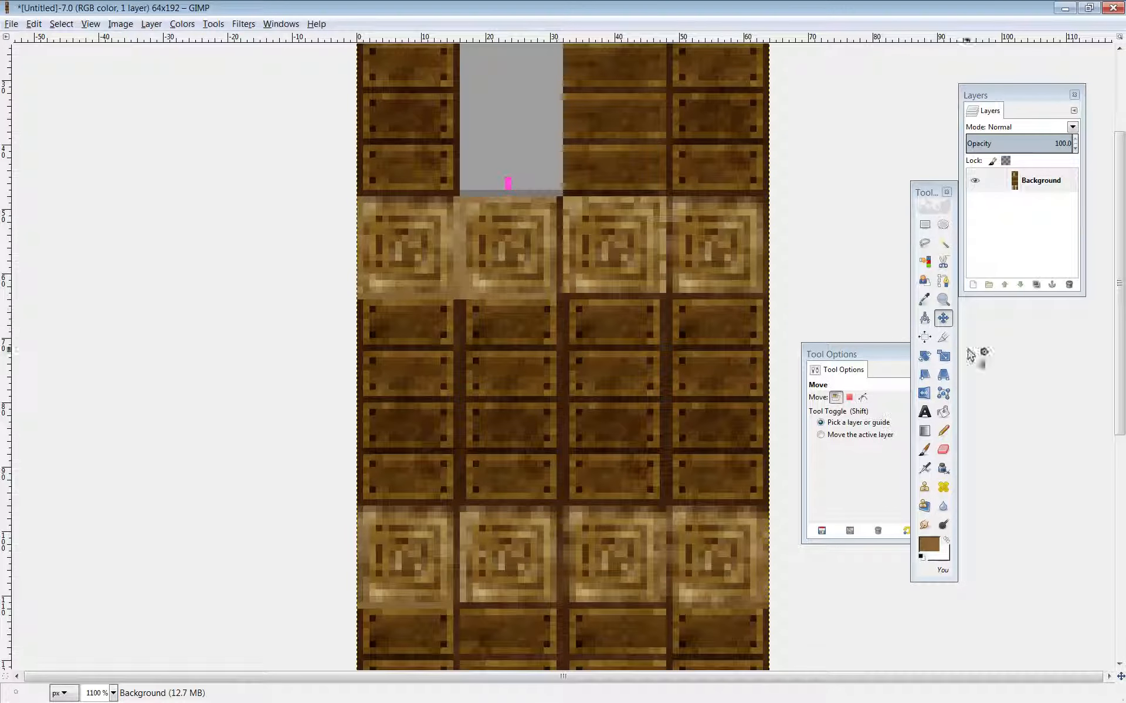
Repaint the dark borders of the second row's fourth carved block in light wood tones with the Pencil.
click(943, 431)
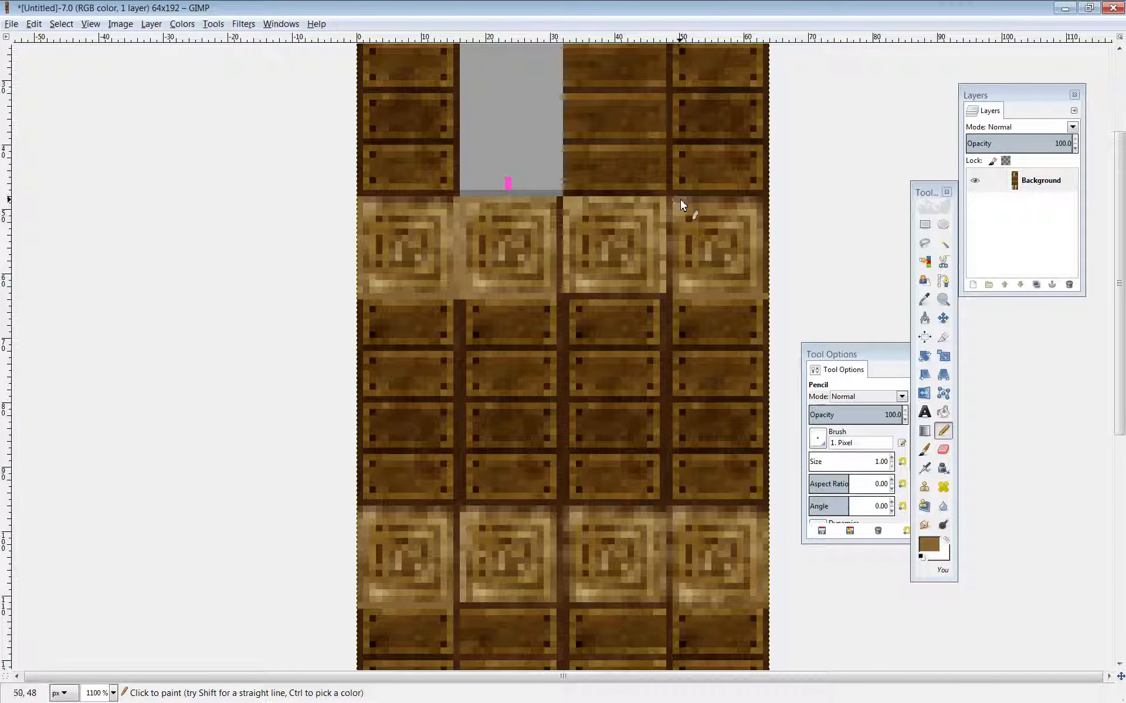
scroll(712, 242, up, 3)
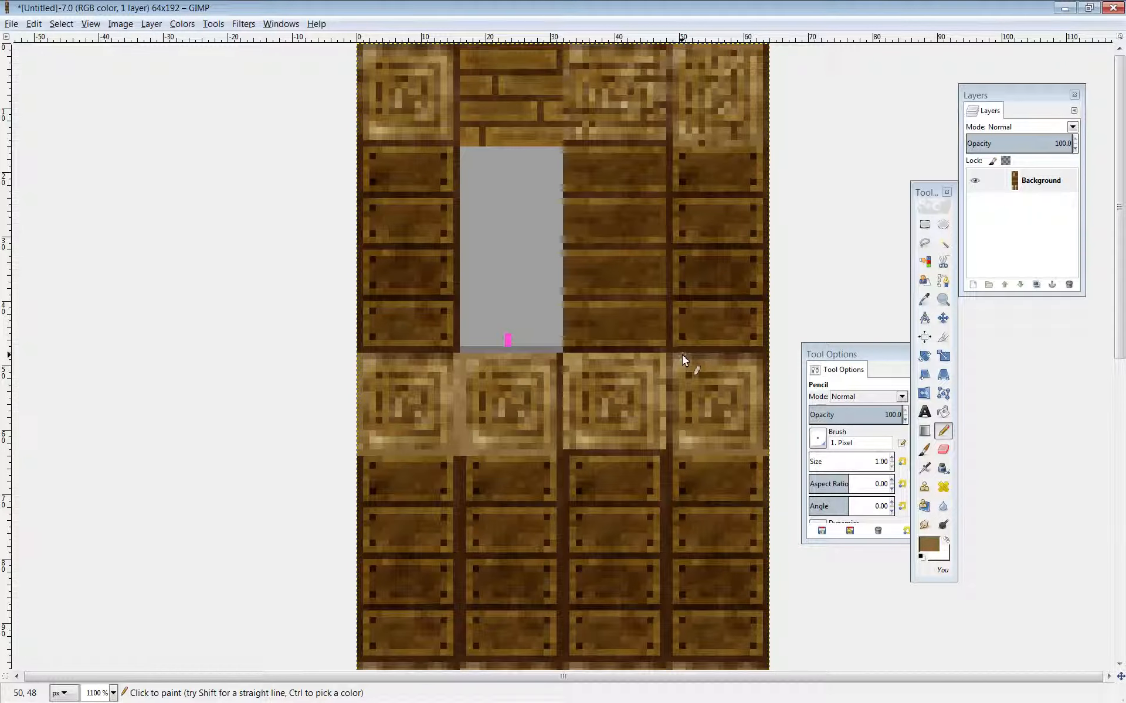
scroll(737, 399, down, 3)
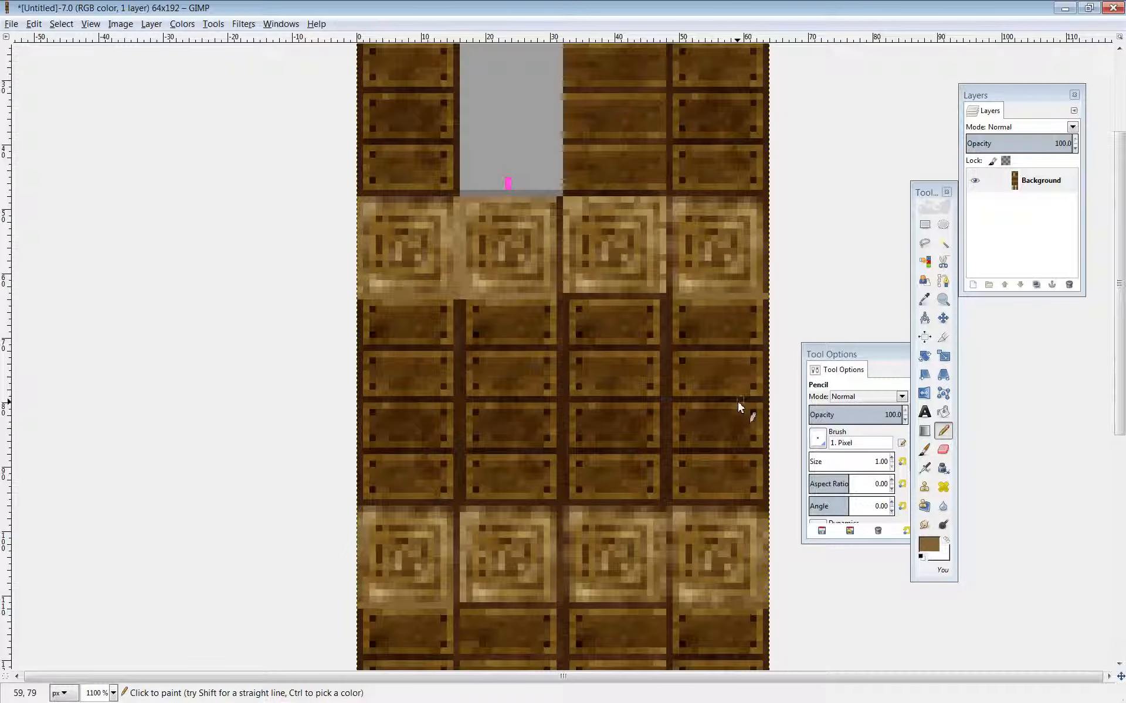
scroll(705, 305, up, 3)
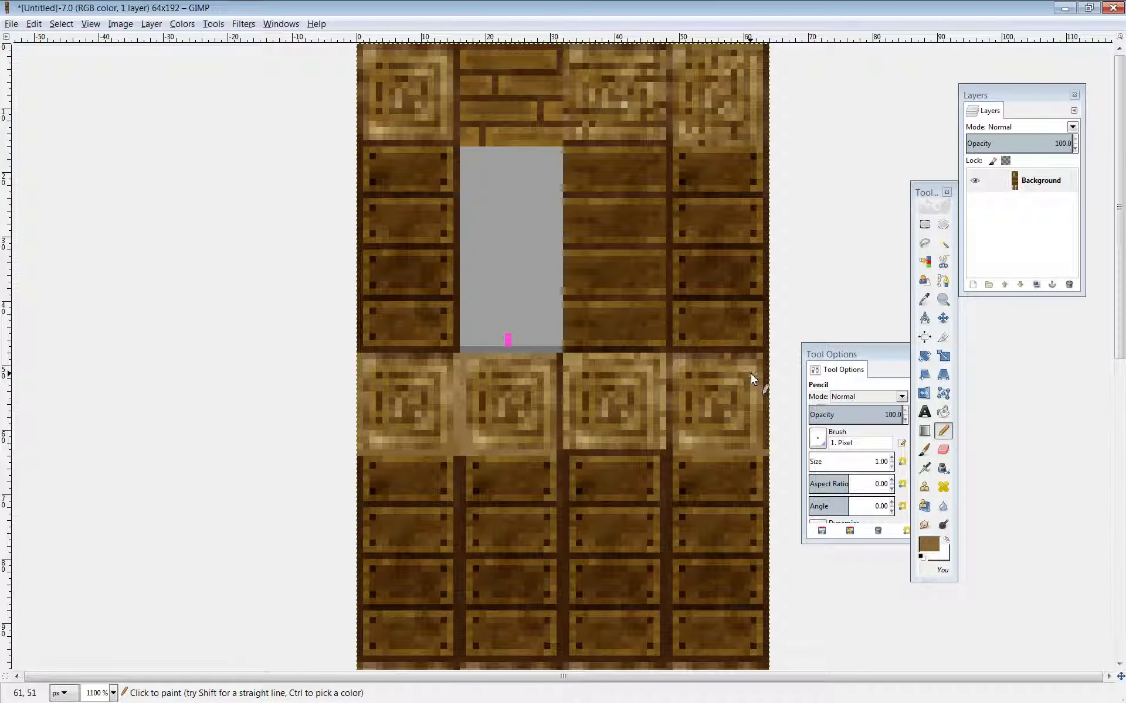
scroll(750, 374, down, 2)
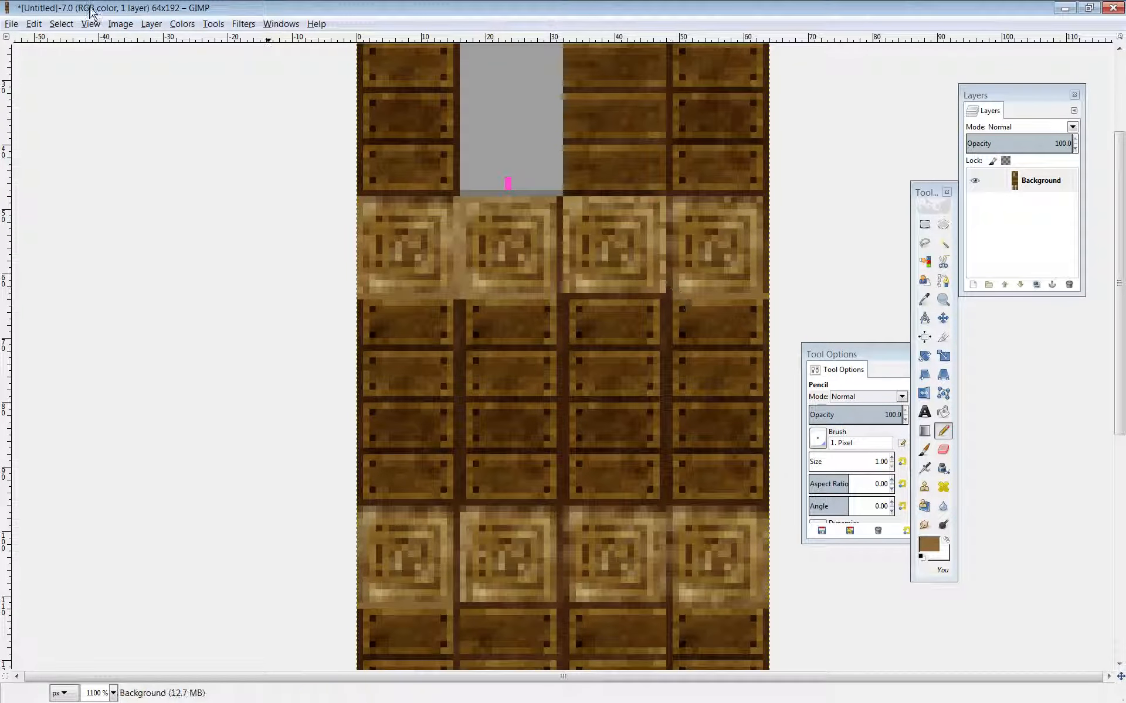
Export the tileset over wall2.png and switch to the tile test page in the browser.
click(11, 24)
click(75, 192)
key(alt+Tab)
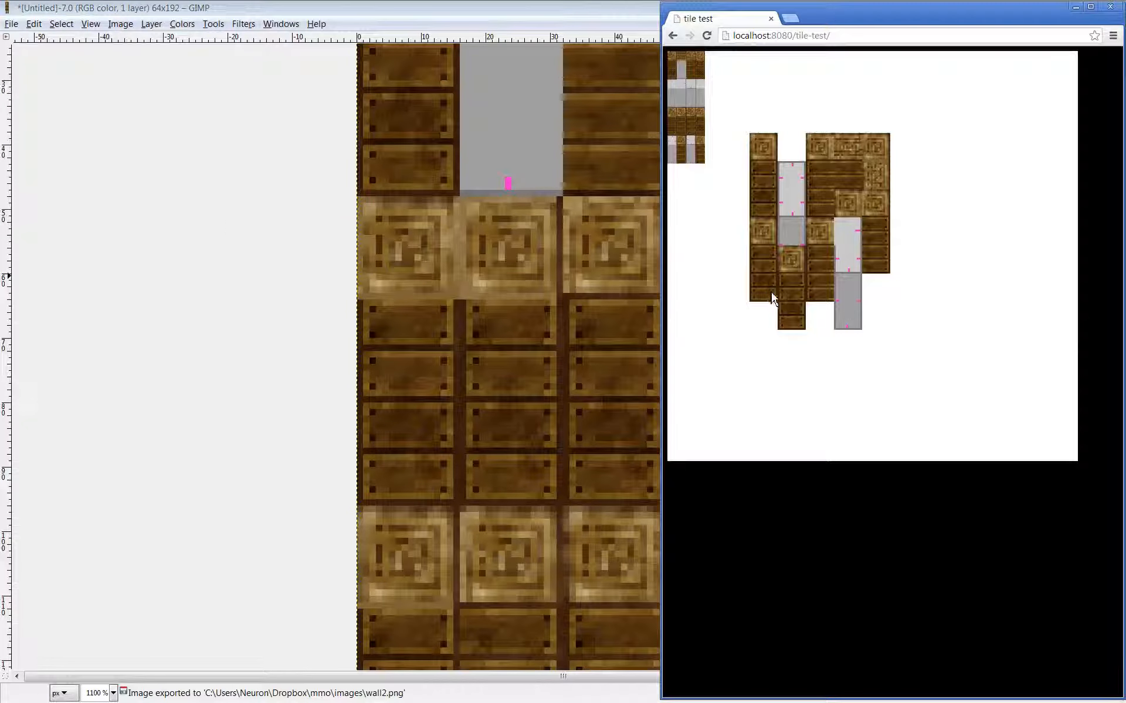
Reload the tile test page repeatedly to examine how the new second-row tiles join in random layouts.
key(F5)
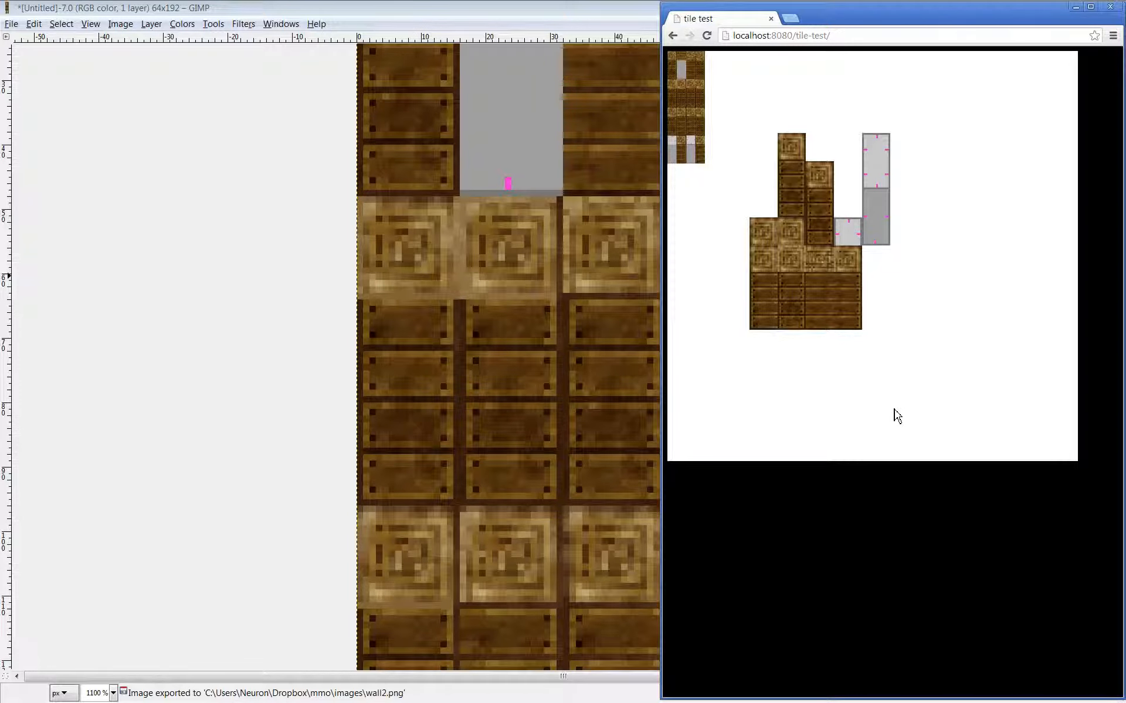
key(F5)
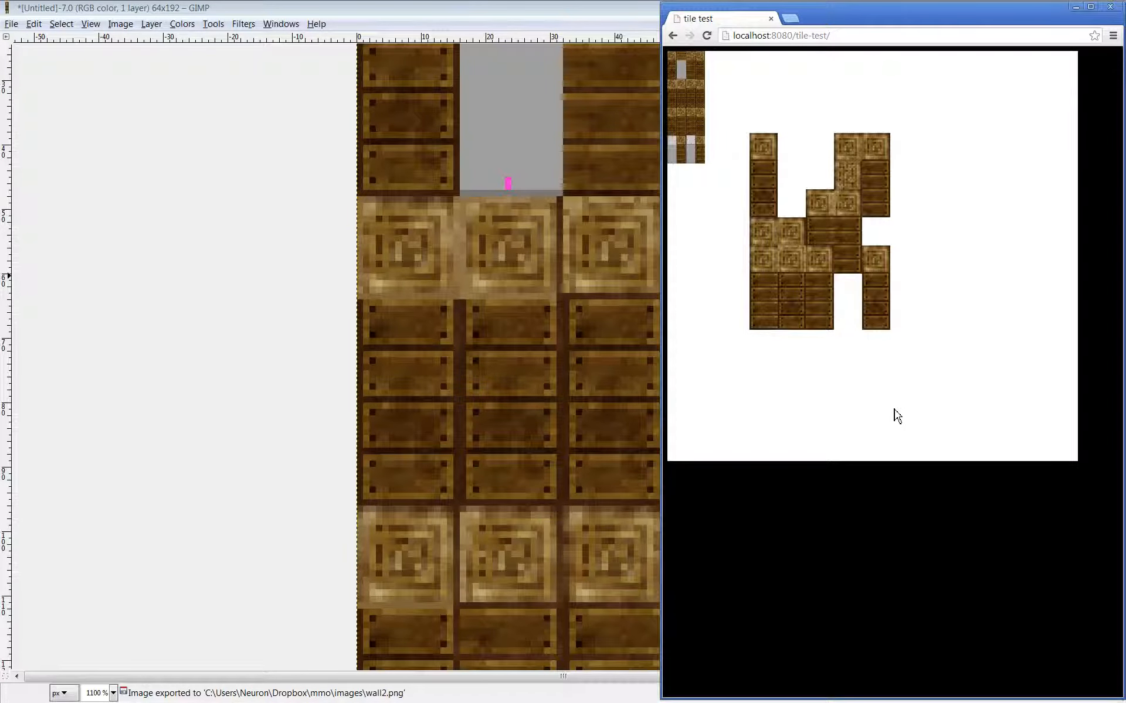
key(F5)
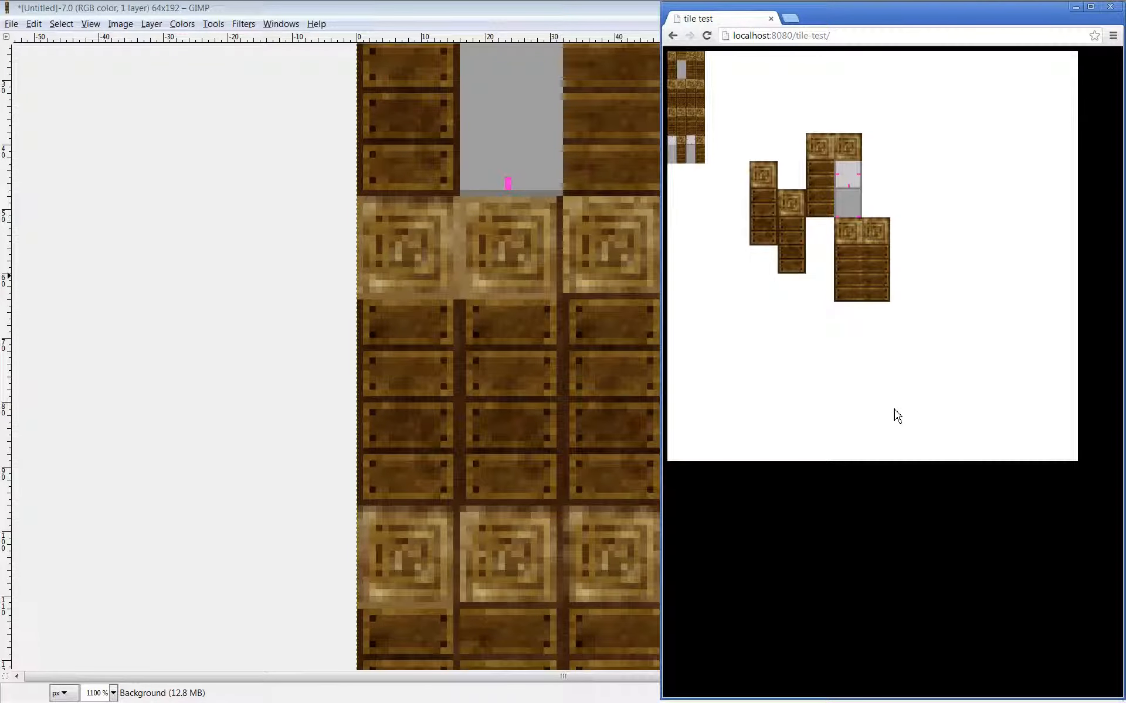
key(F5)
key(F5)
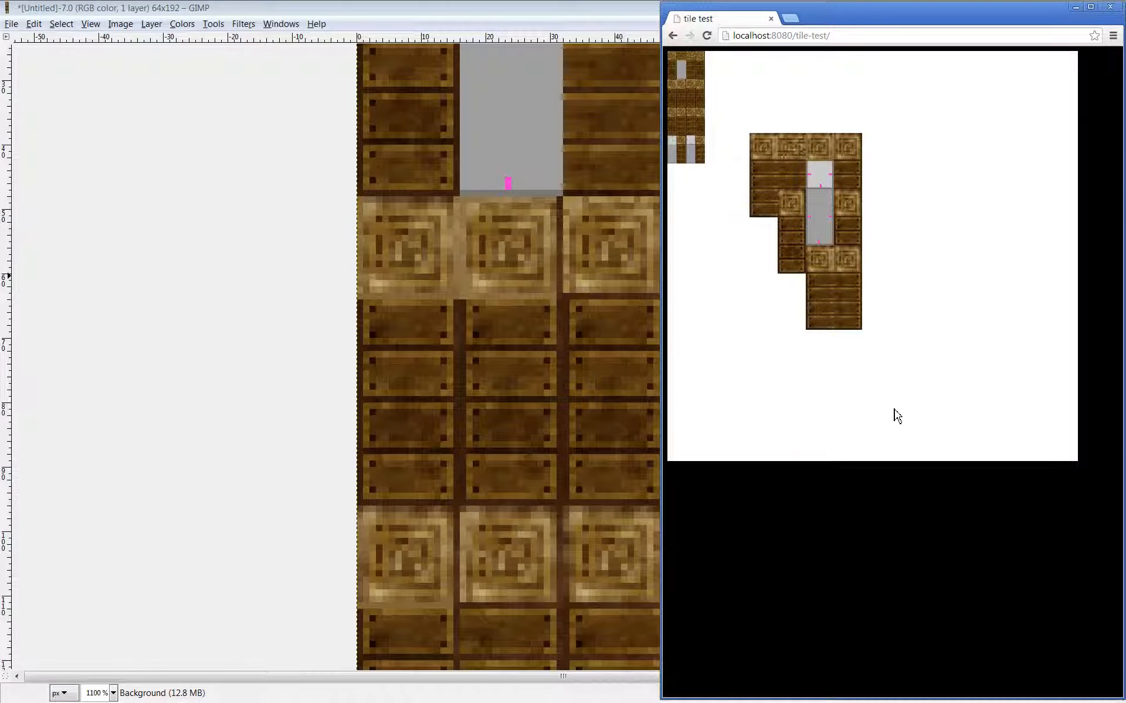
key(F5)
key(F5)
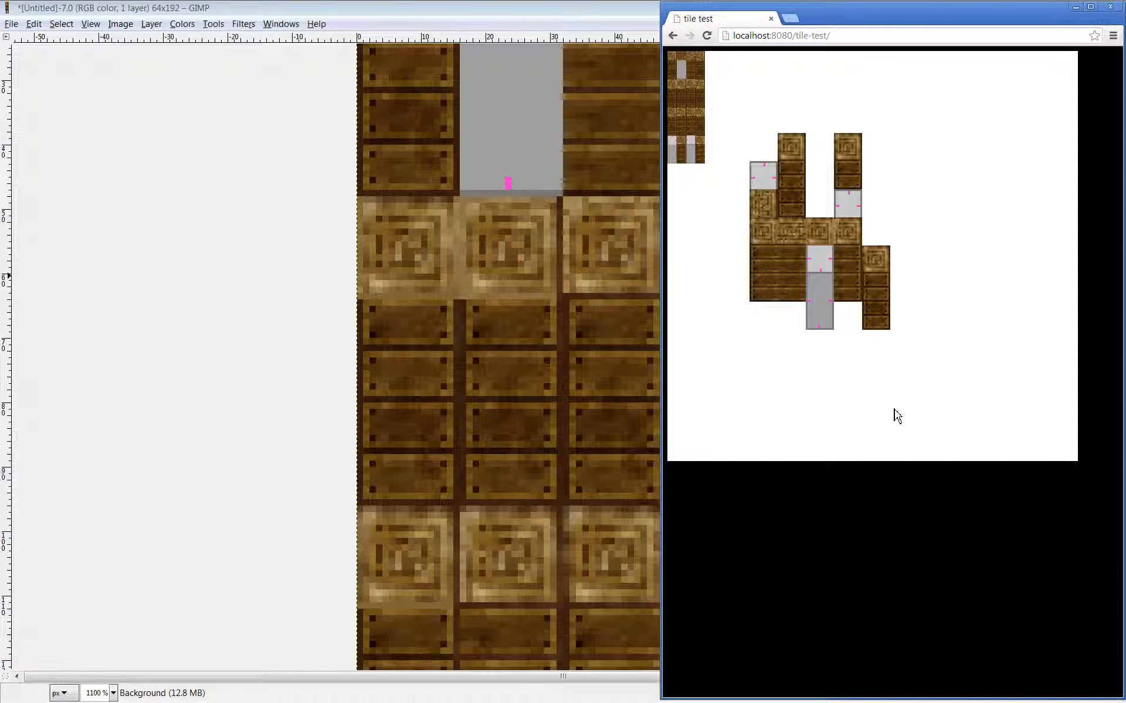
key(F5)
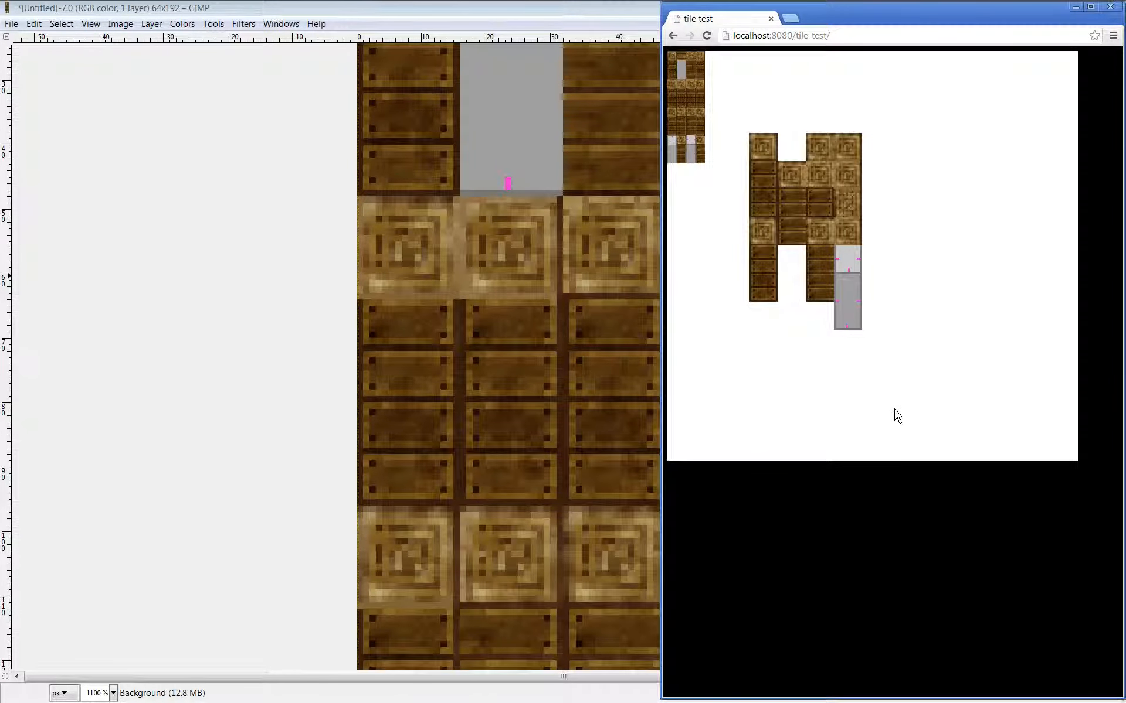
key(F5)
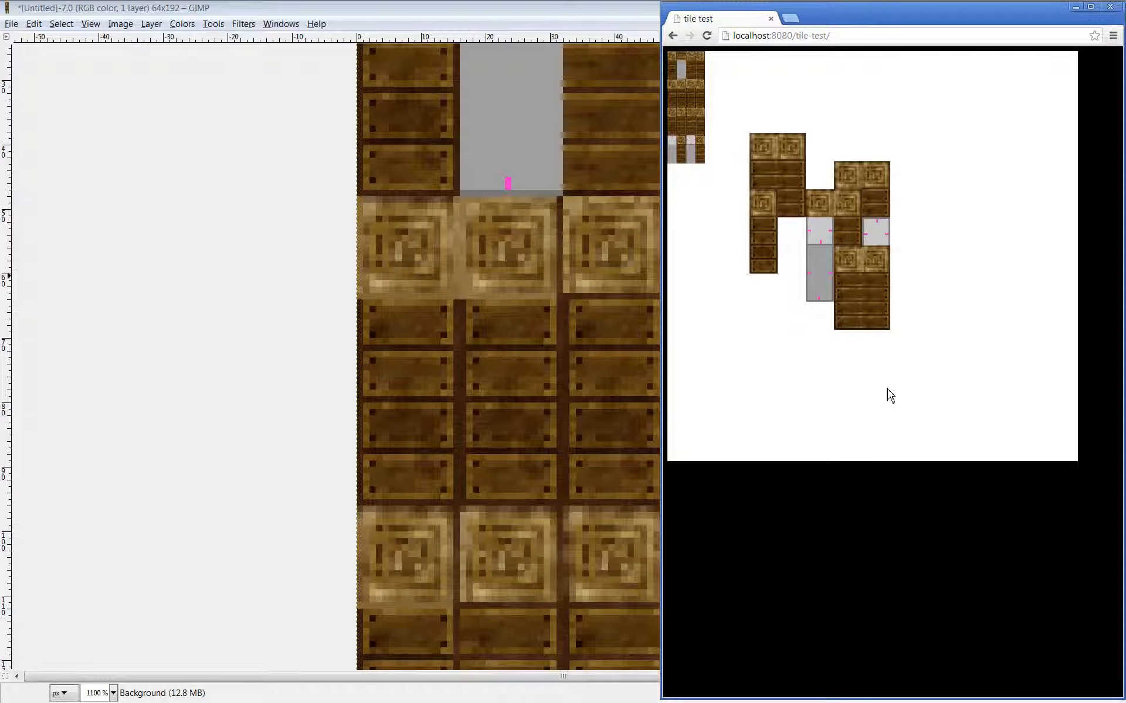
key(F5)
key(F5)
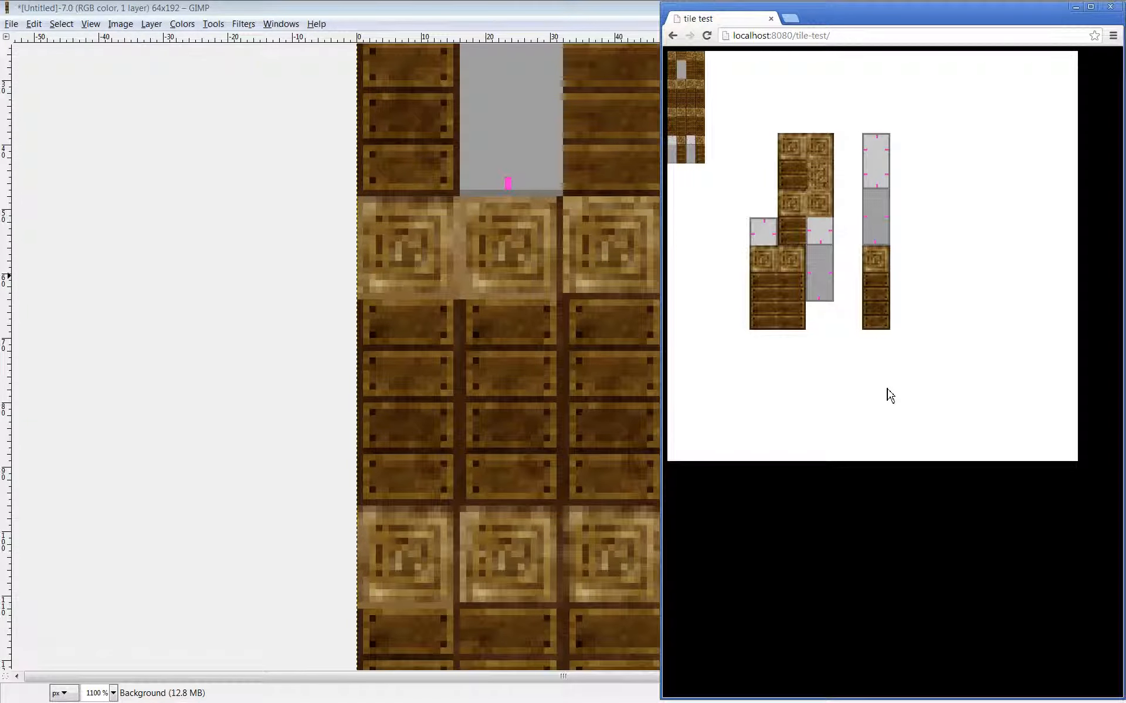
key(F5)
key(F5)
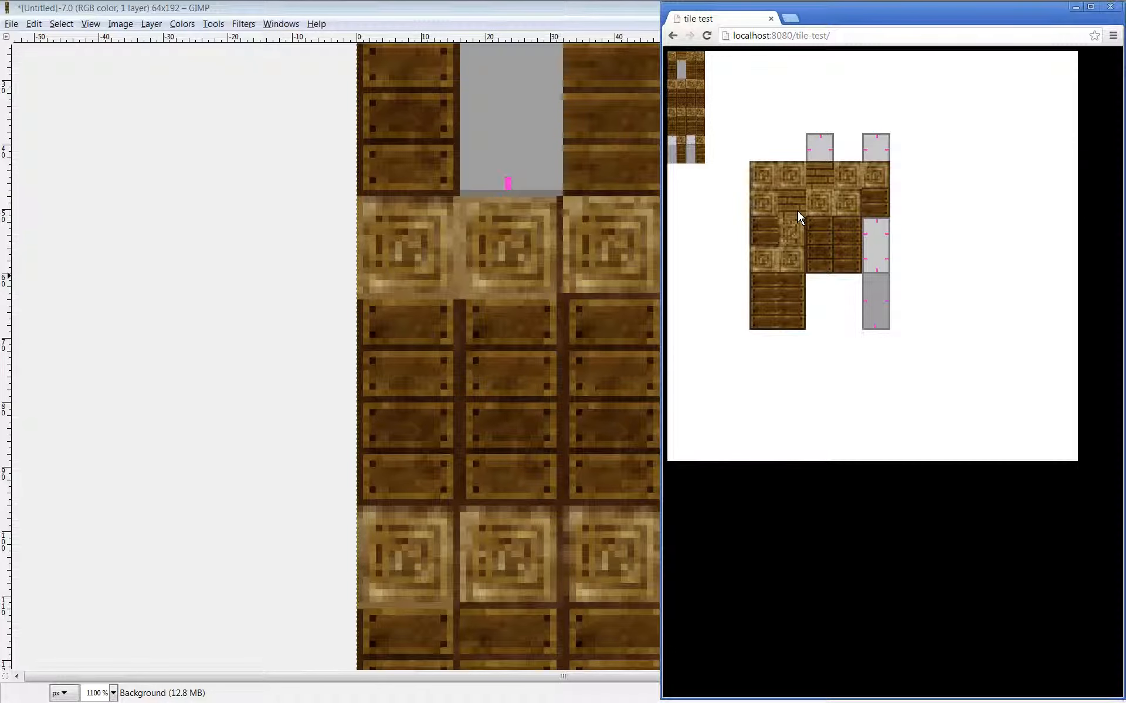
Switch to GraphicsGale, enlarge its window to view the floor2.png tileset, and minimize it again.
click(317, 302)
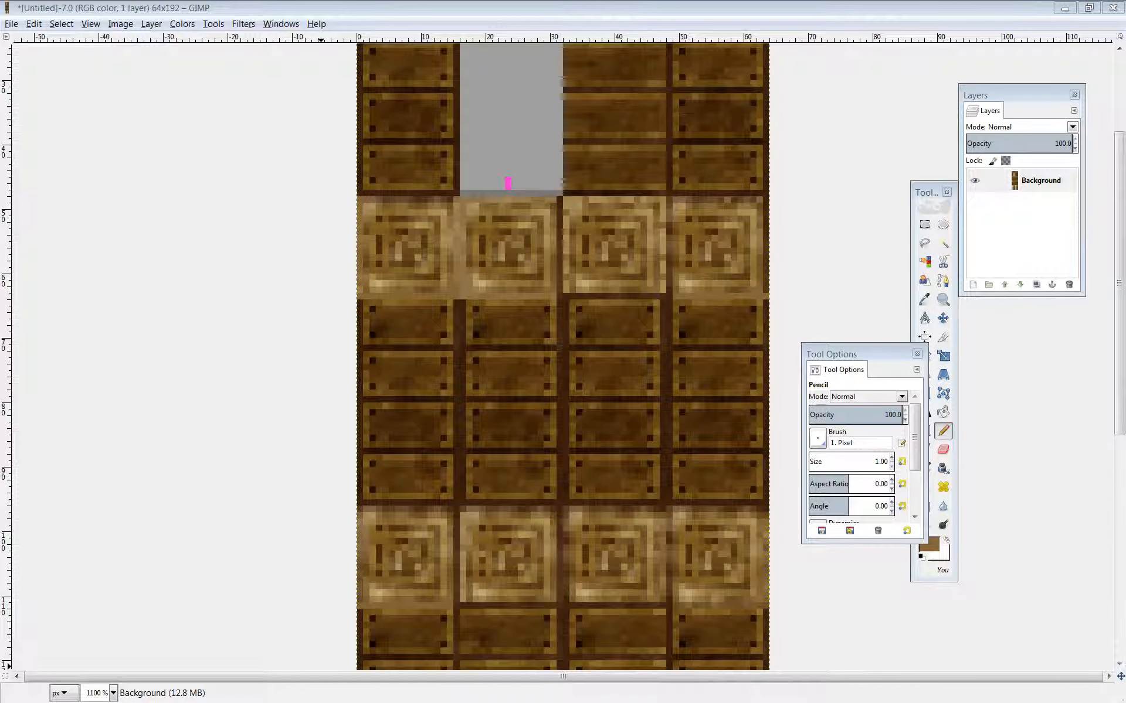
key(alt+Tab)
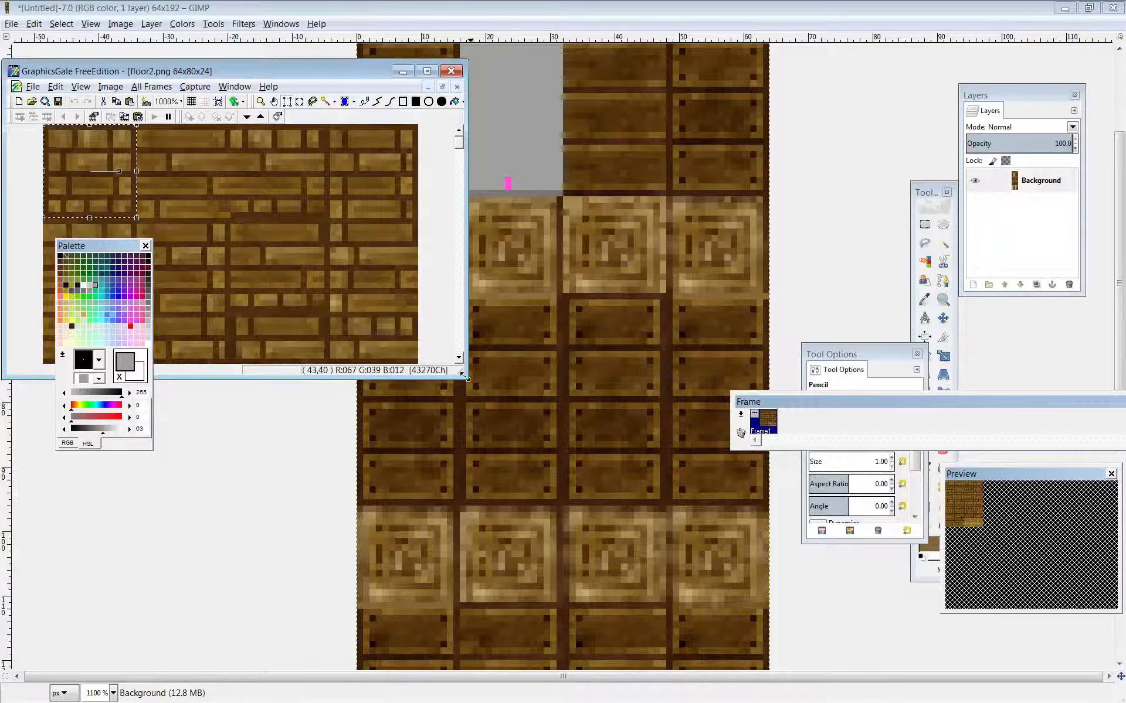
drag(464, 376, 691, 549)
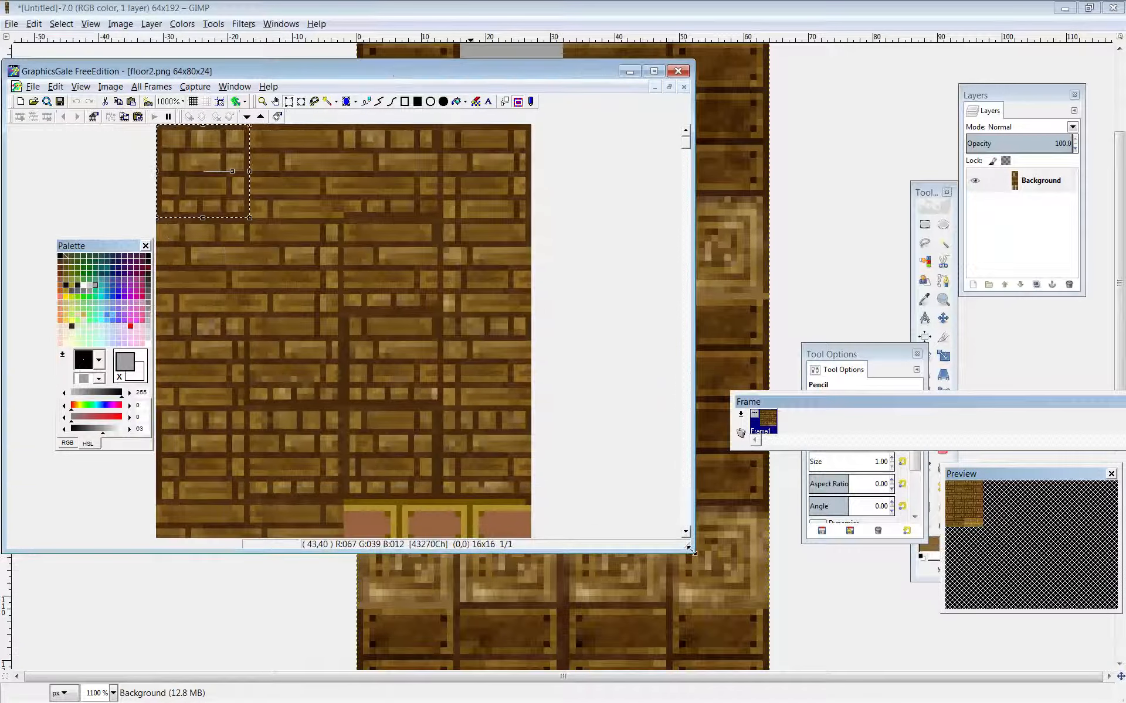
click(669, 87)
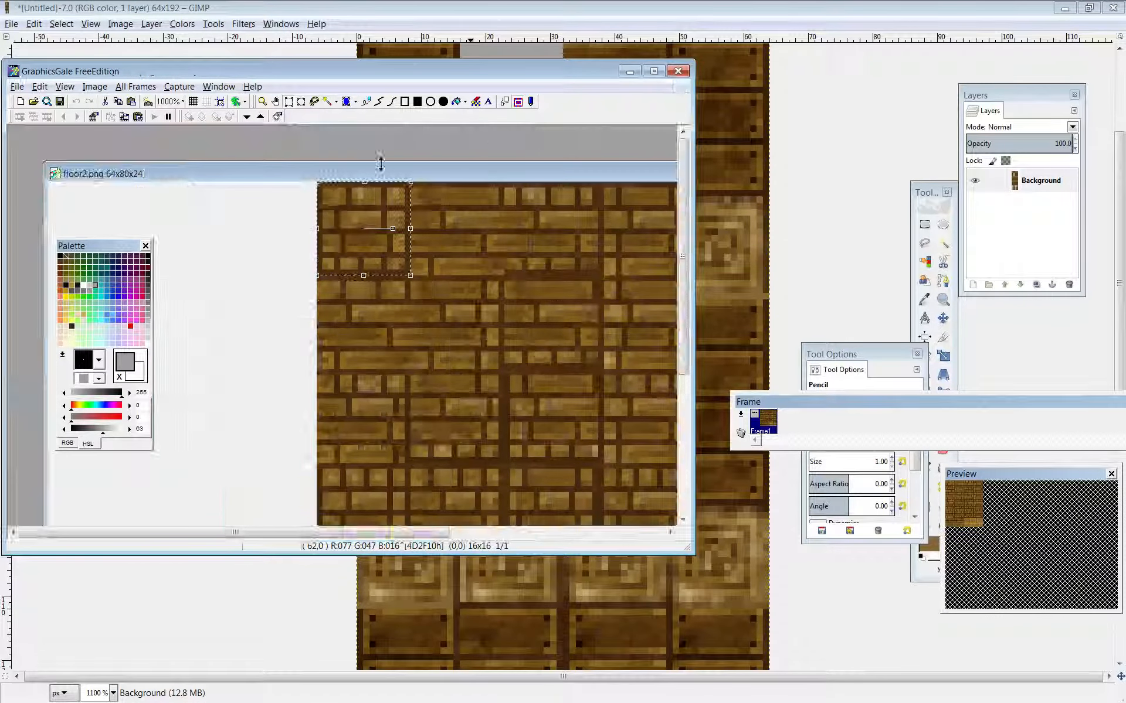
click(630, 71)
Open floor.png from the images folder in GIMP as a separate image.
click(12, 24)
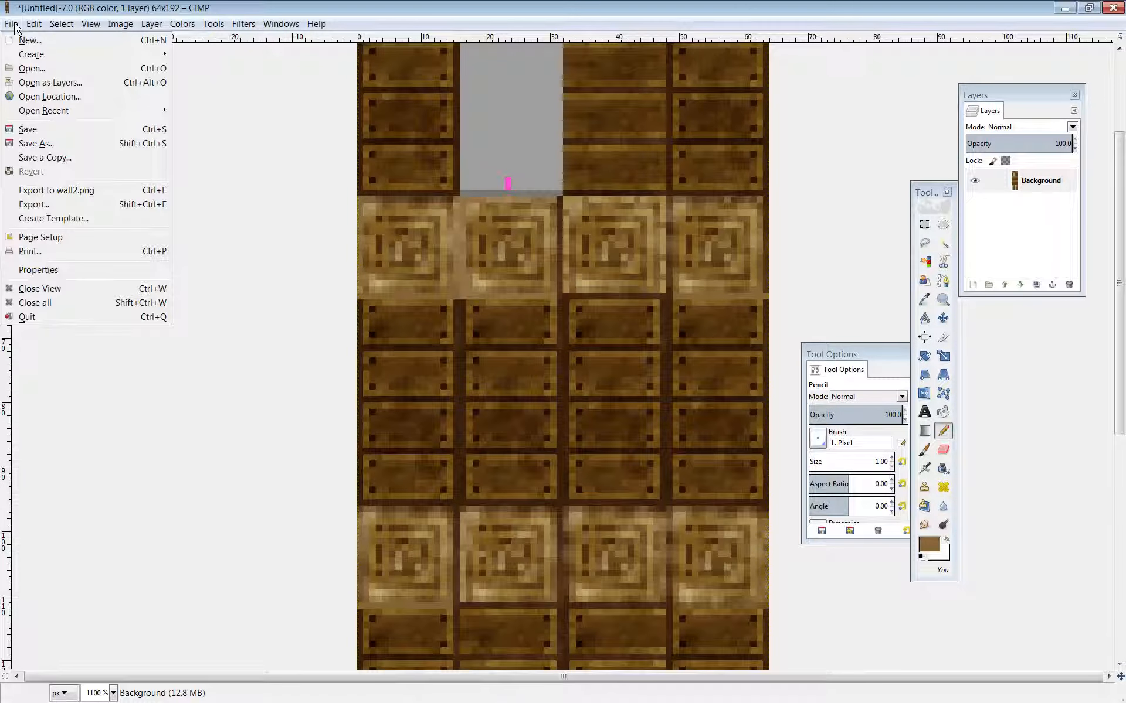
click(59, 69)
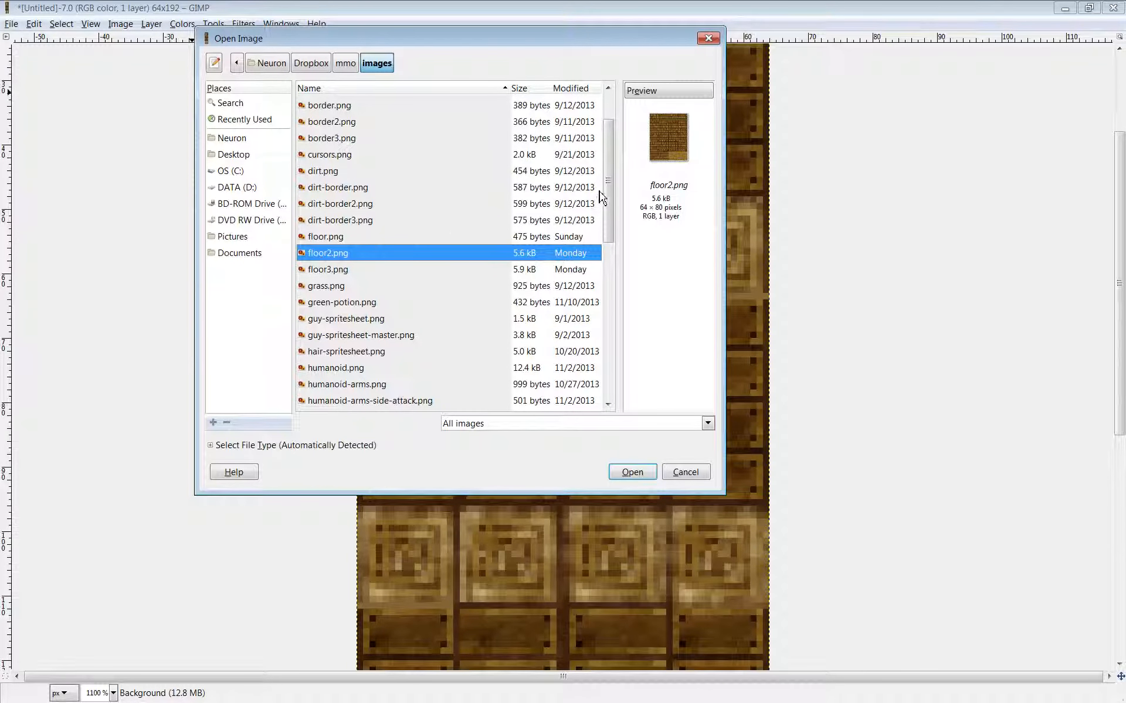
click(332, 237)
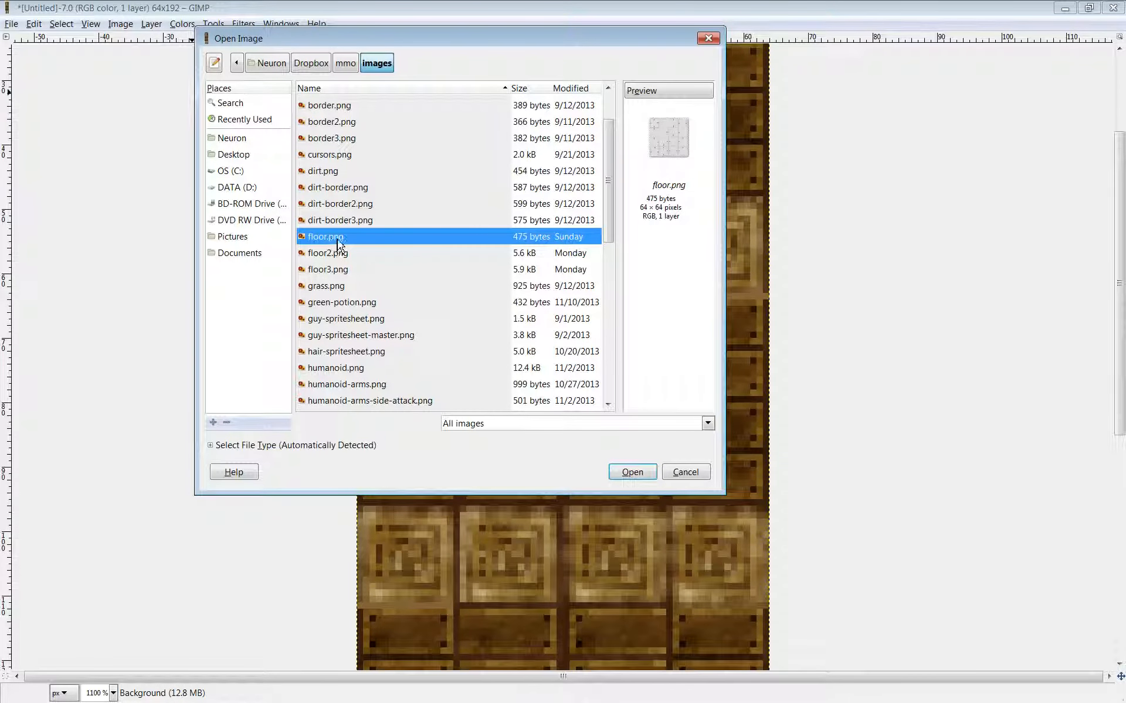
click(632, 472)
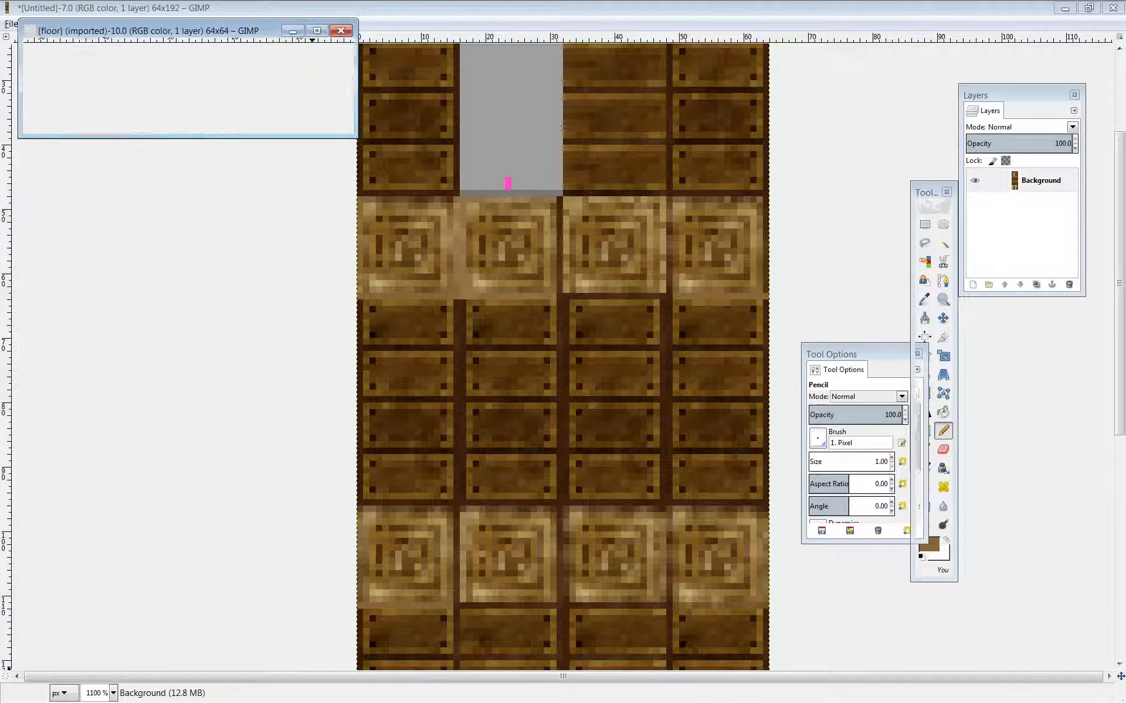
Enlarge the floor.png window, zoom in to examine its tile connection markers, and minimize the window.
mouse_move(357, 139)
mouse_down()
mouse_move(784, 584)
mouse_move(791, 614)
mouse_up()
click(944, 300)
drag(326, 301, 551, 440)
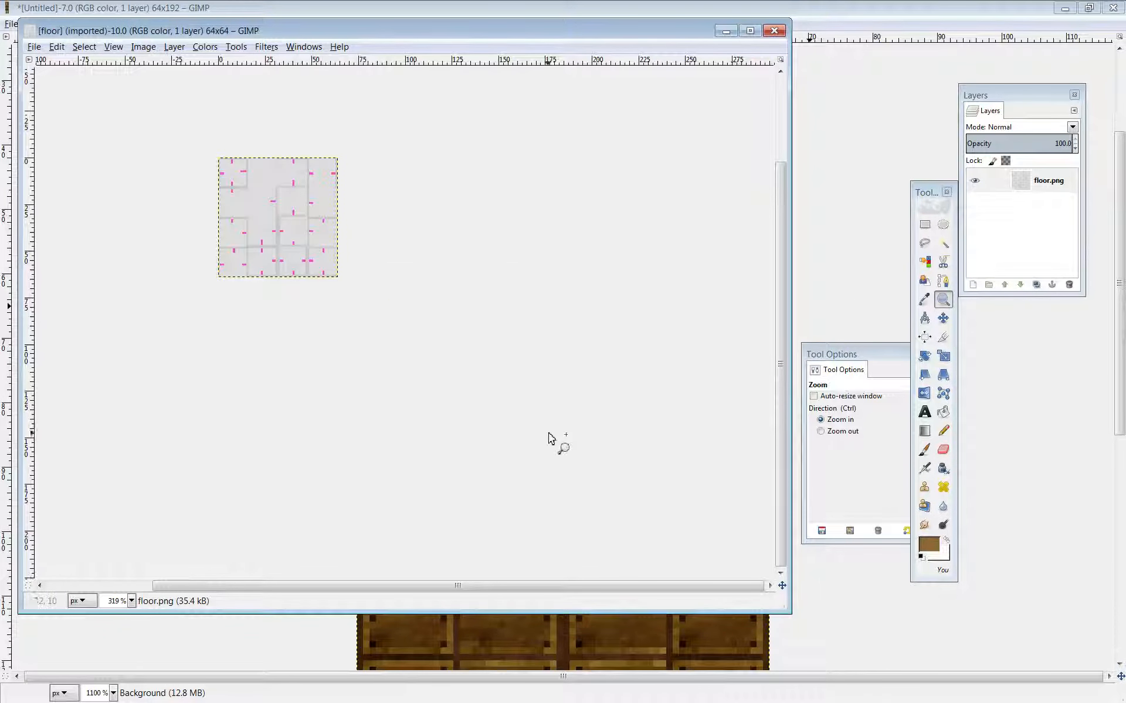
drag(217, 116, 381, 322)
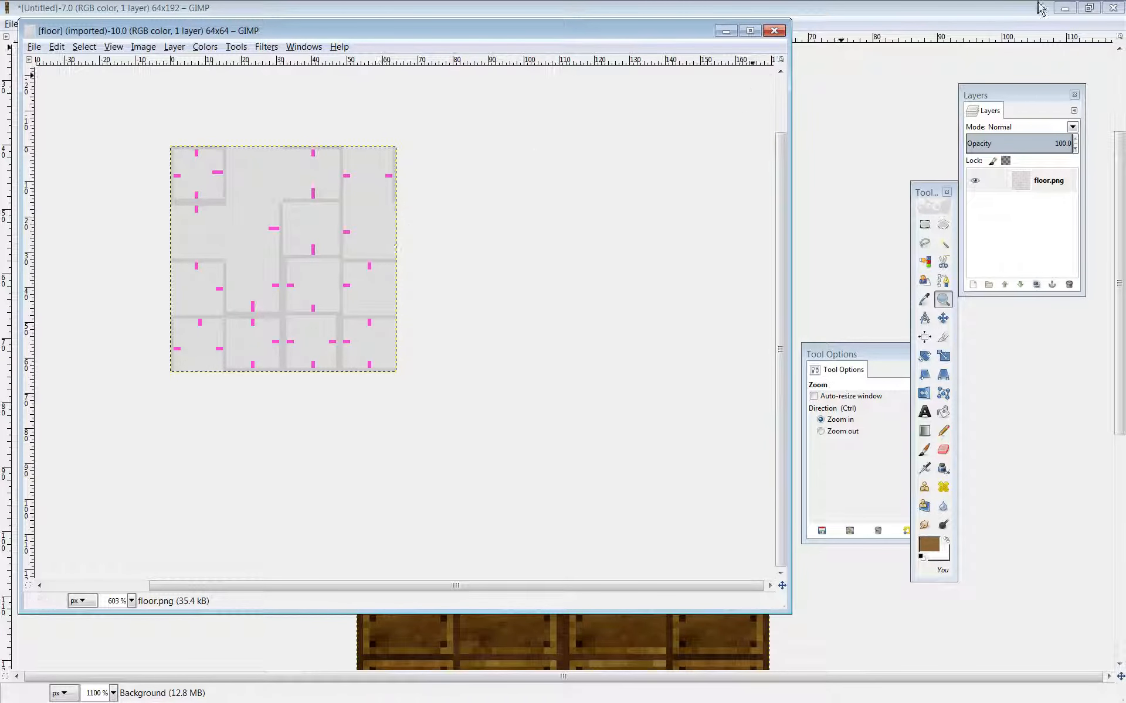
click(726, 30)
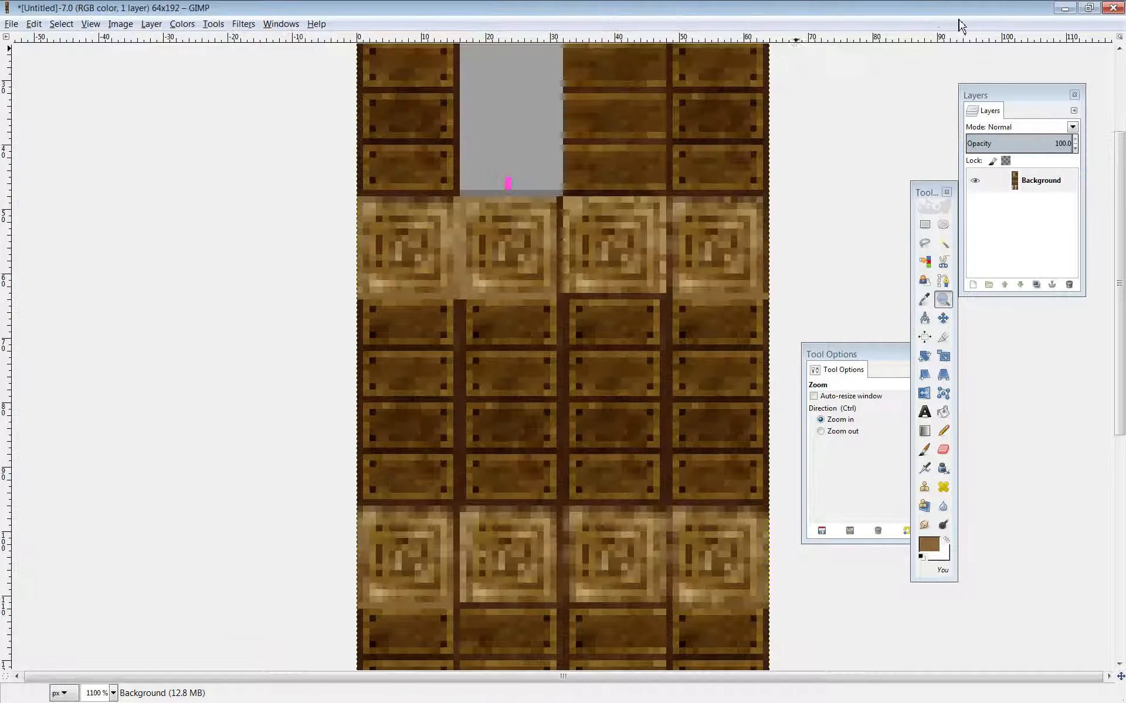
Touch up the second row's fourth carved block using the Pencil and Dodge / Burn tools.
scroll(761, 269, up, 3)
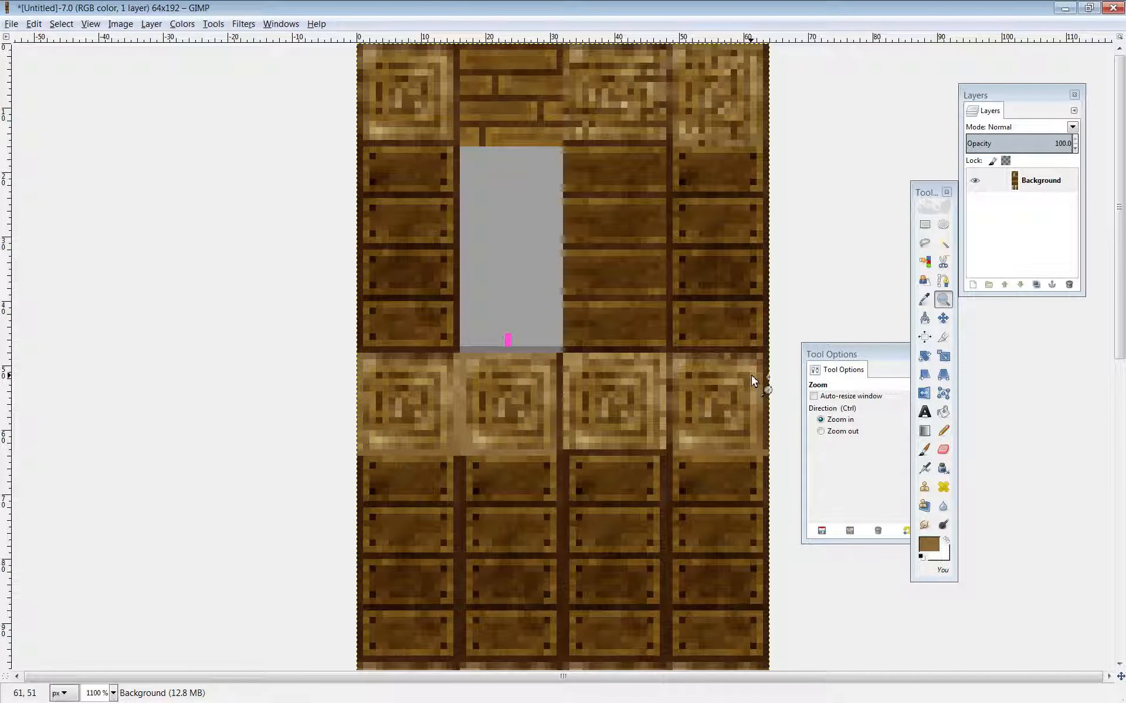
click(943, 431)
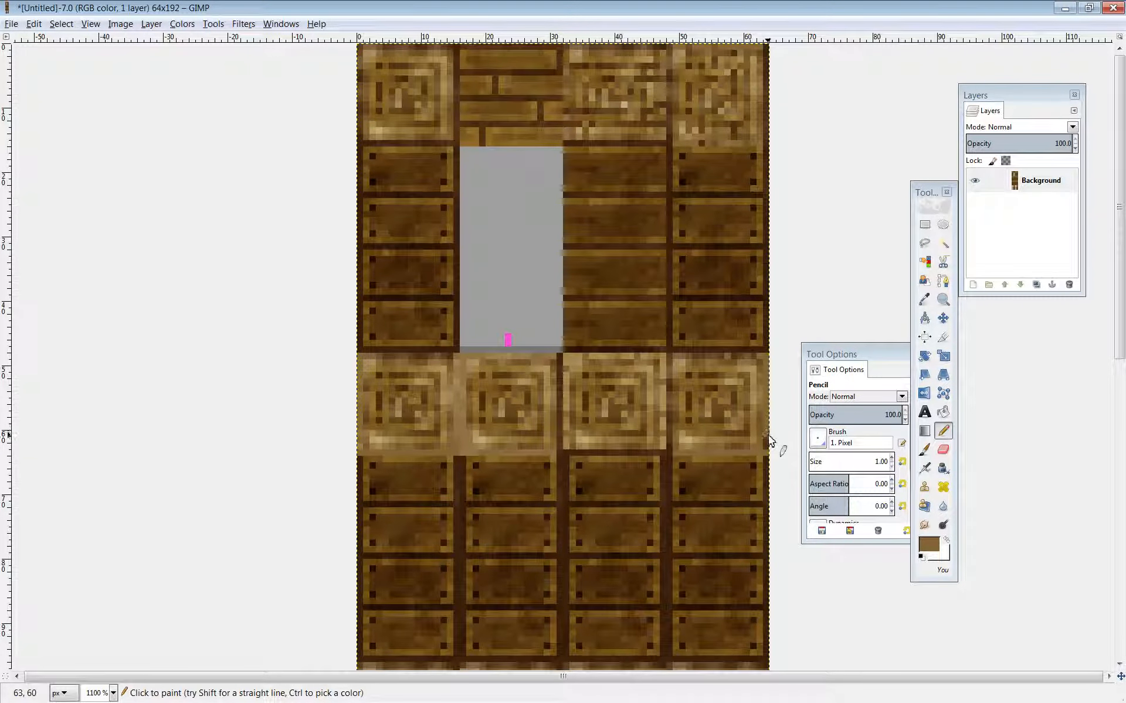
click(943, 525)
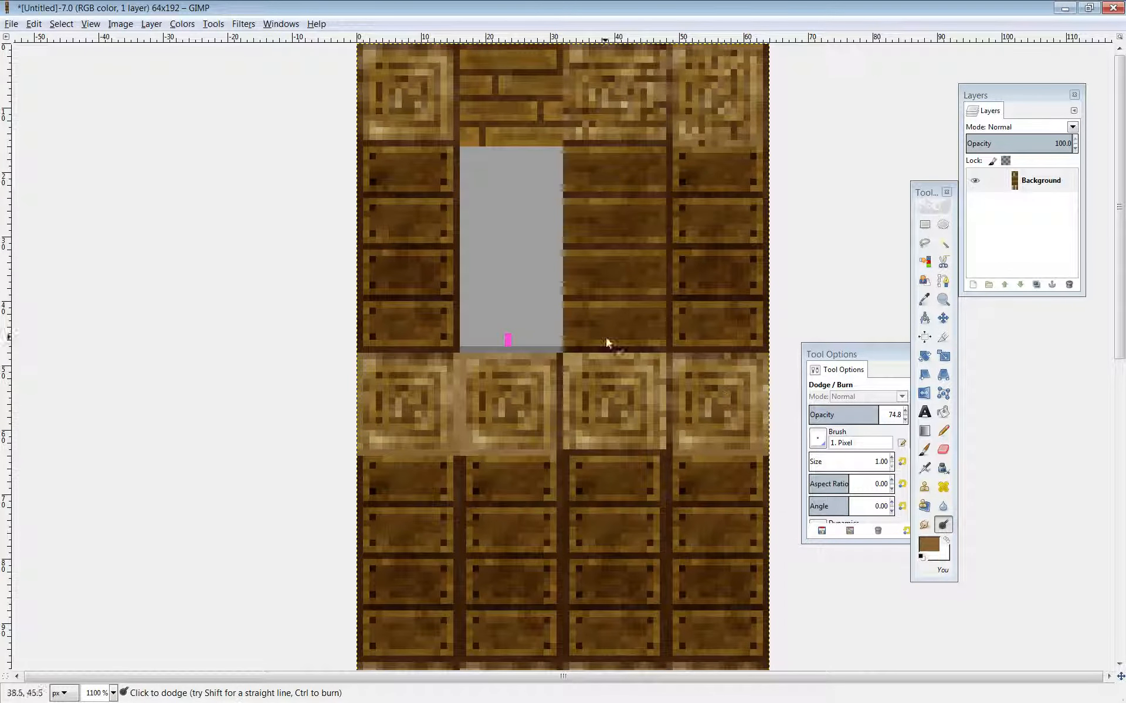
Export the retouched tileset over wall2.png and switch to the floor.png image window.
click(12, 24)
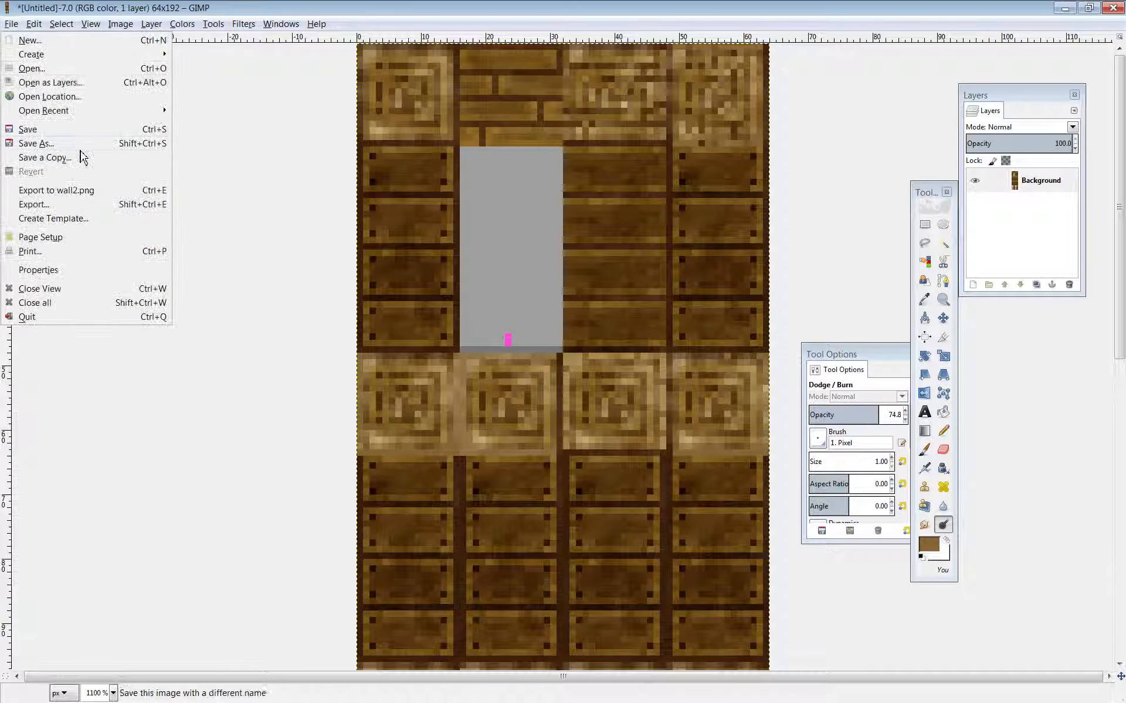
click(76, 190)
key(alt+Tab)
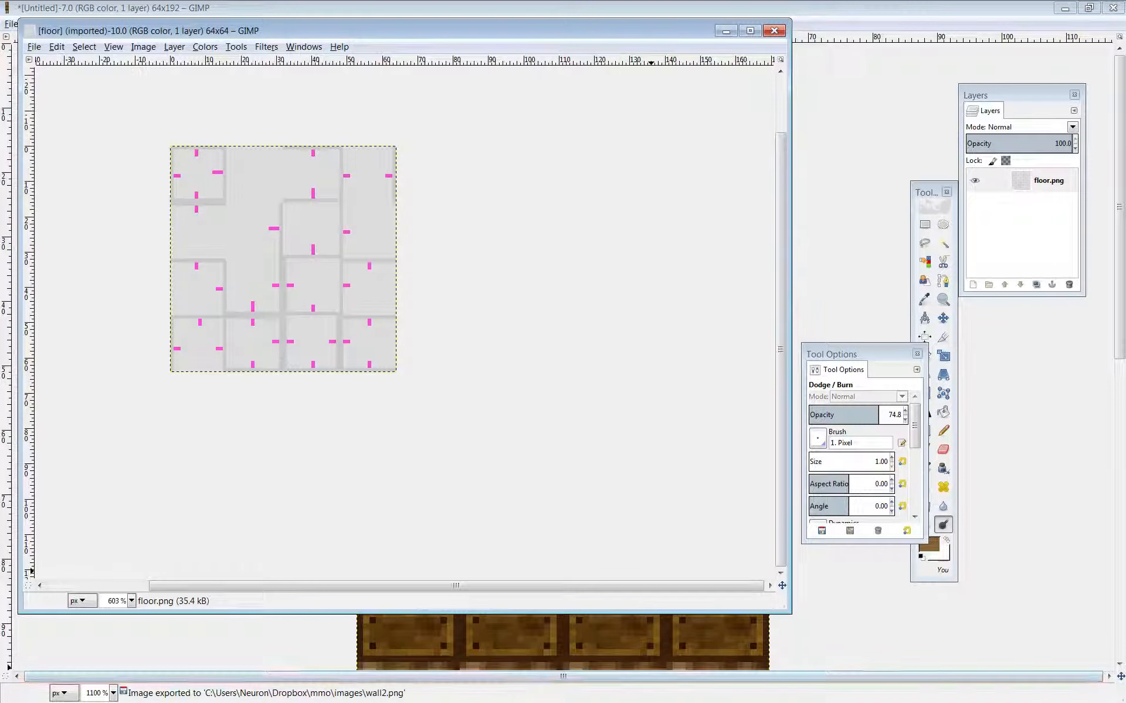
Switch to the tile test page in the browser and reload it repeatedly to inspect random wall layouts.
key(alt+Tab)
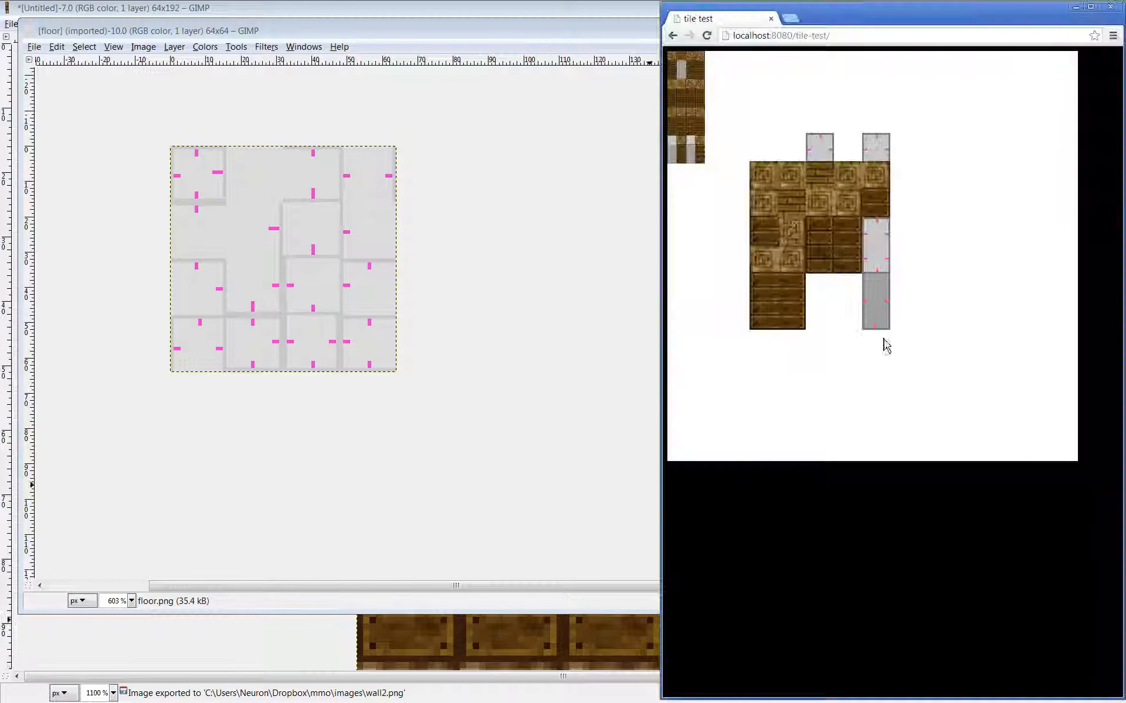
key(F5)
key(F5)
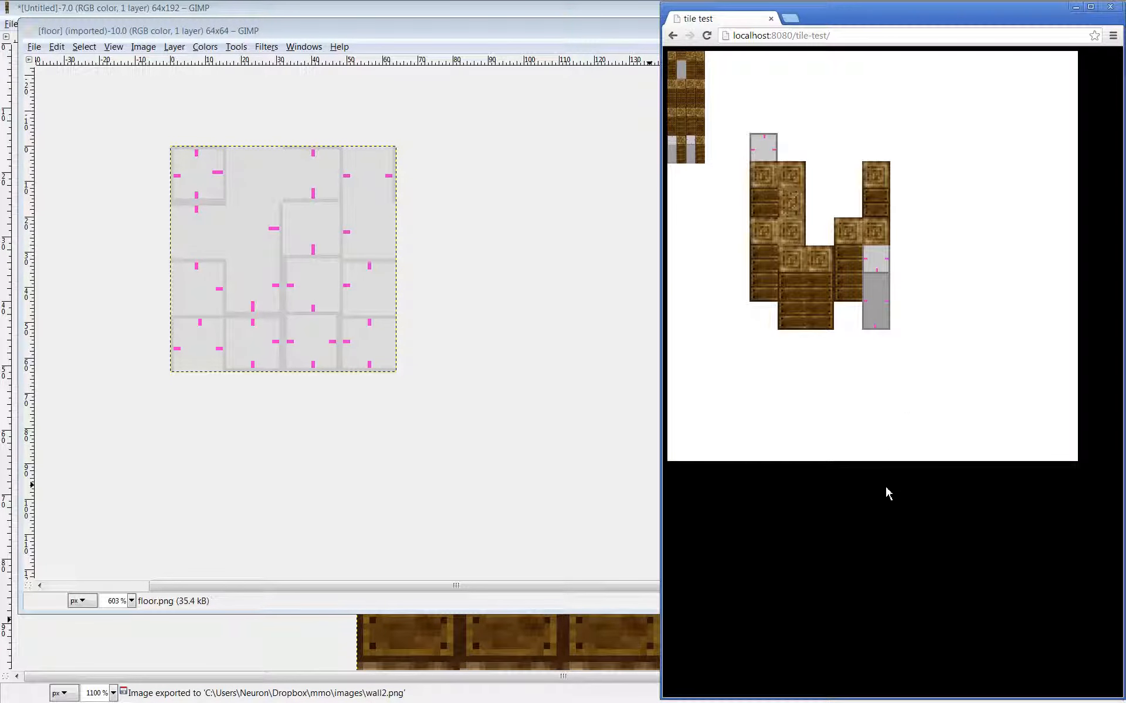
key(F5)
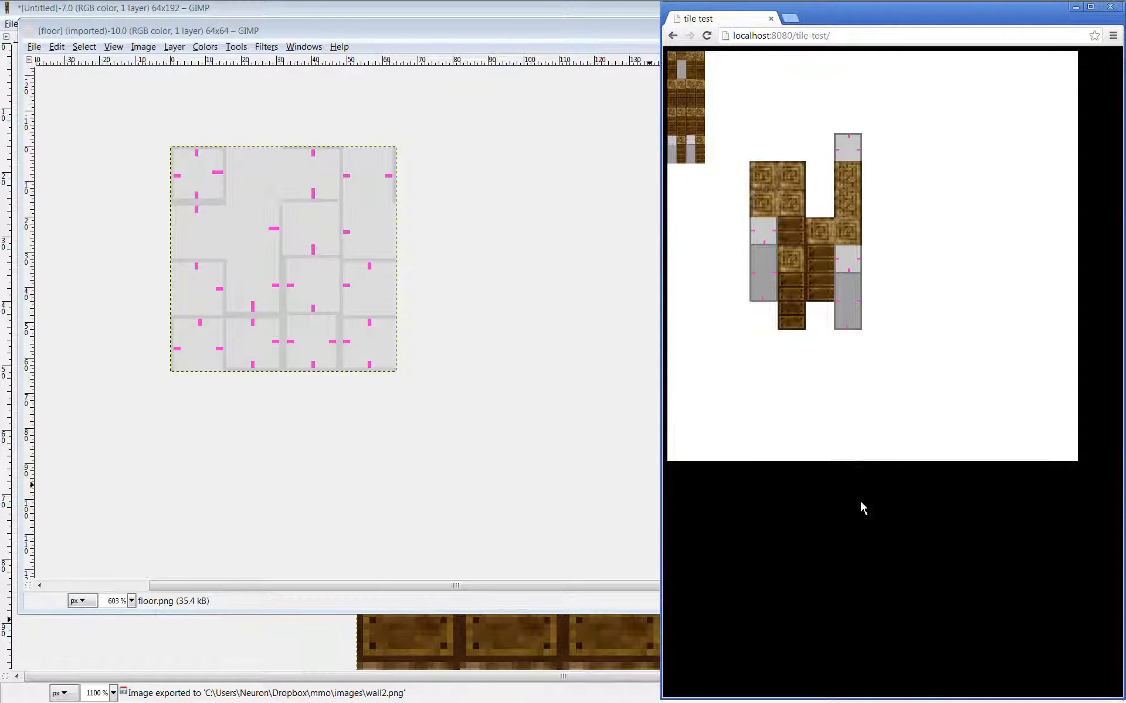
key(F5)
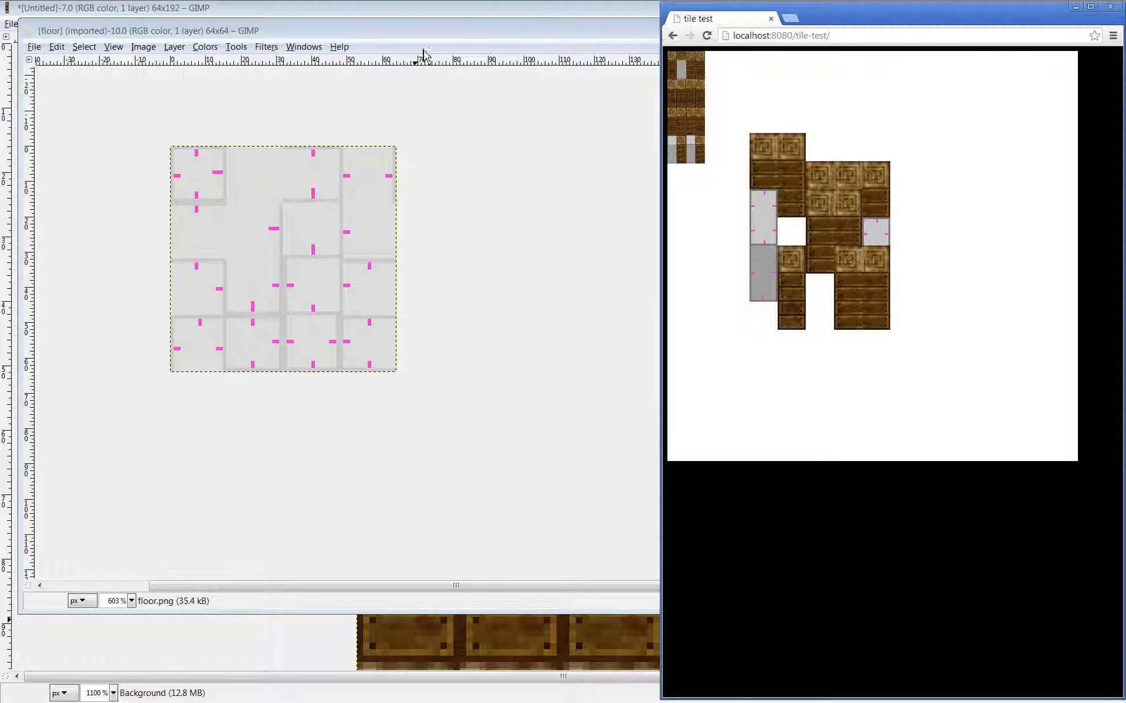
Return to the wall tileset in GIMP and copy the top row's first wooden column over the bottom row's first grey placeholder.
click(603, 32)
click(269, 636)
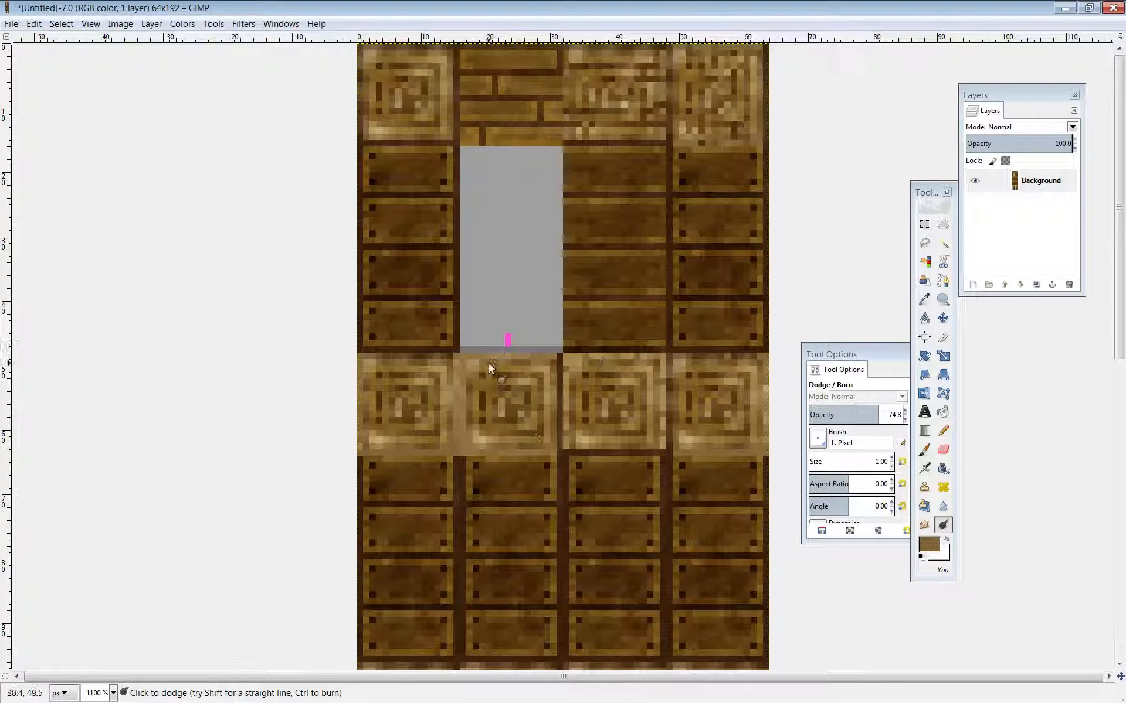
scroll(512, 382, down, 10)
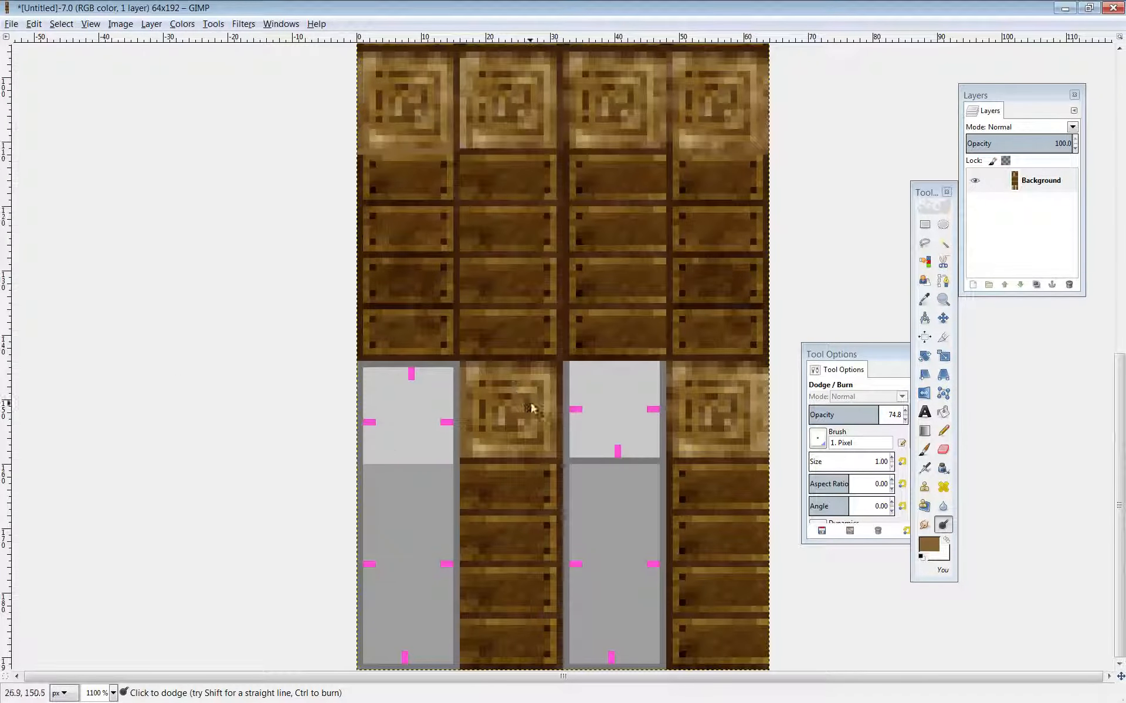
scroll(473, 367, up, 5)
scroll(502, 414, down, 5)
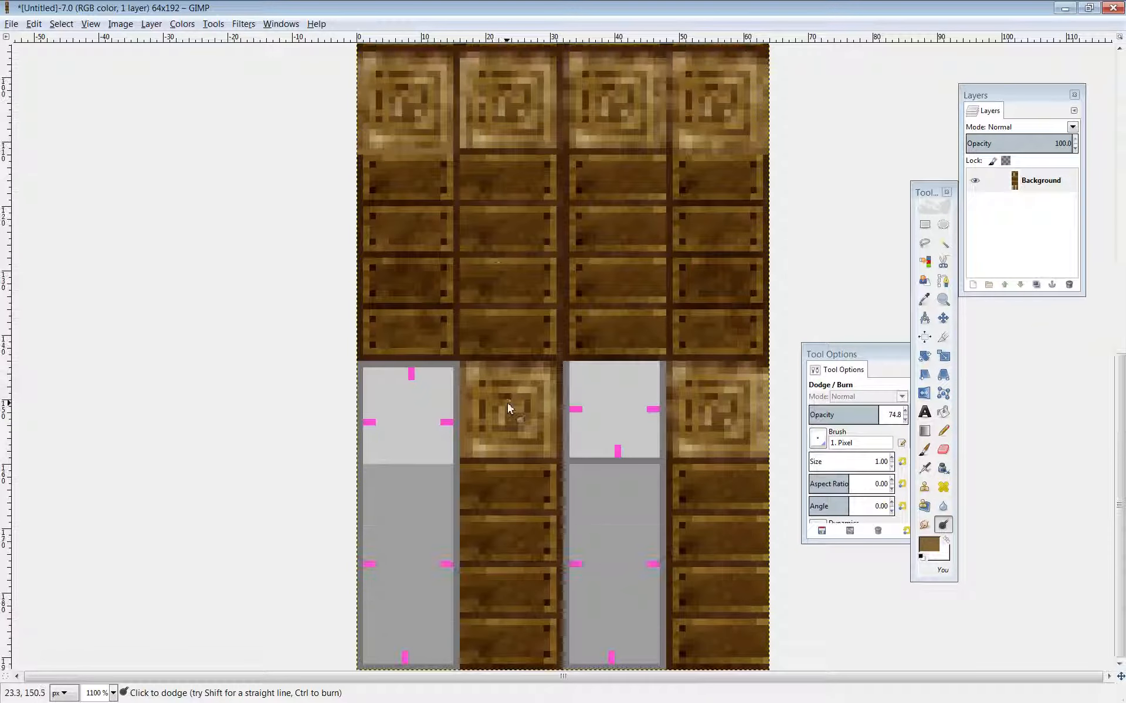
click(924, 225)
scroll(577, 373, up, 10)
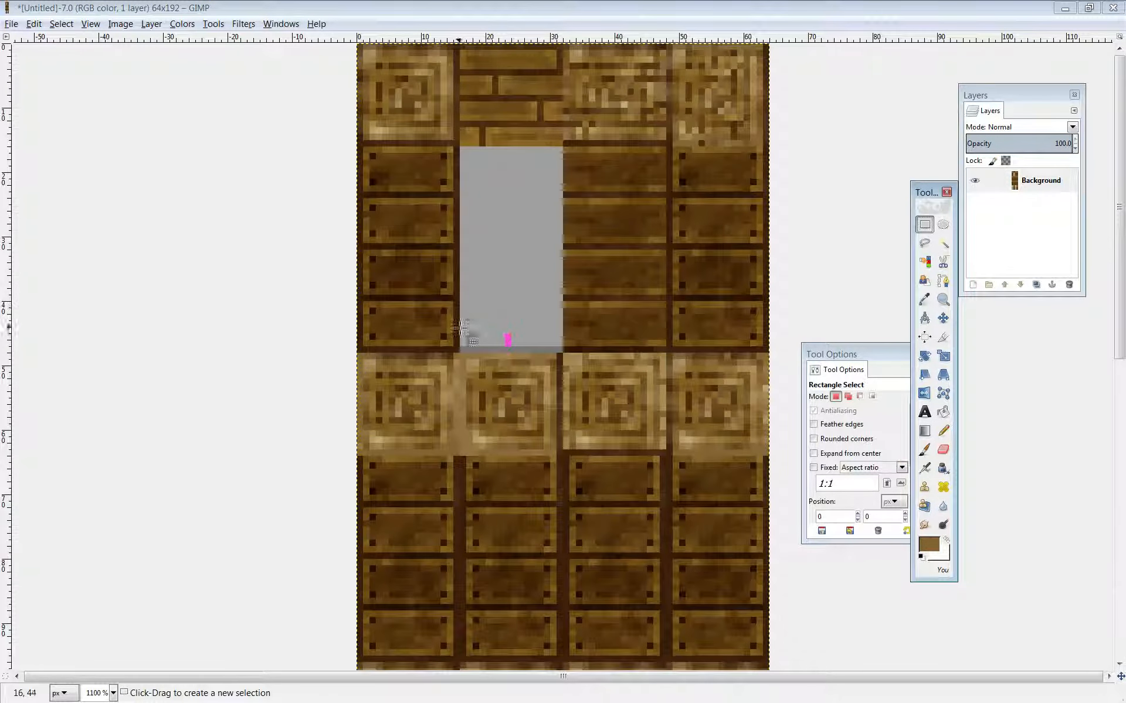
drag(461, 351, 359, 47)
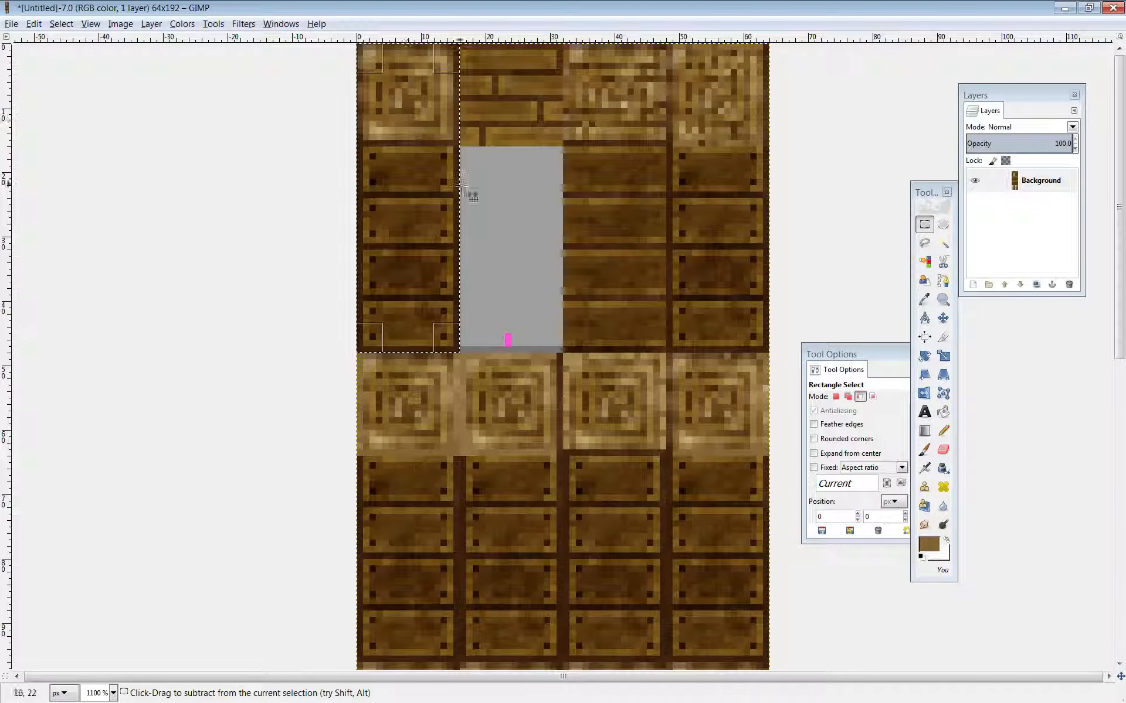
key(ctrl+c)
scroll(560, 373, down, 10)
key(ctrl+v)
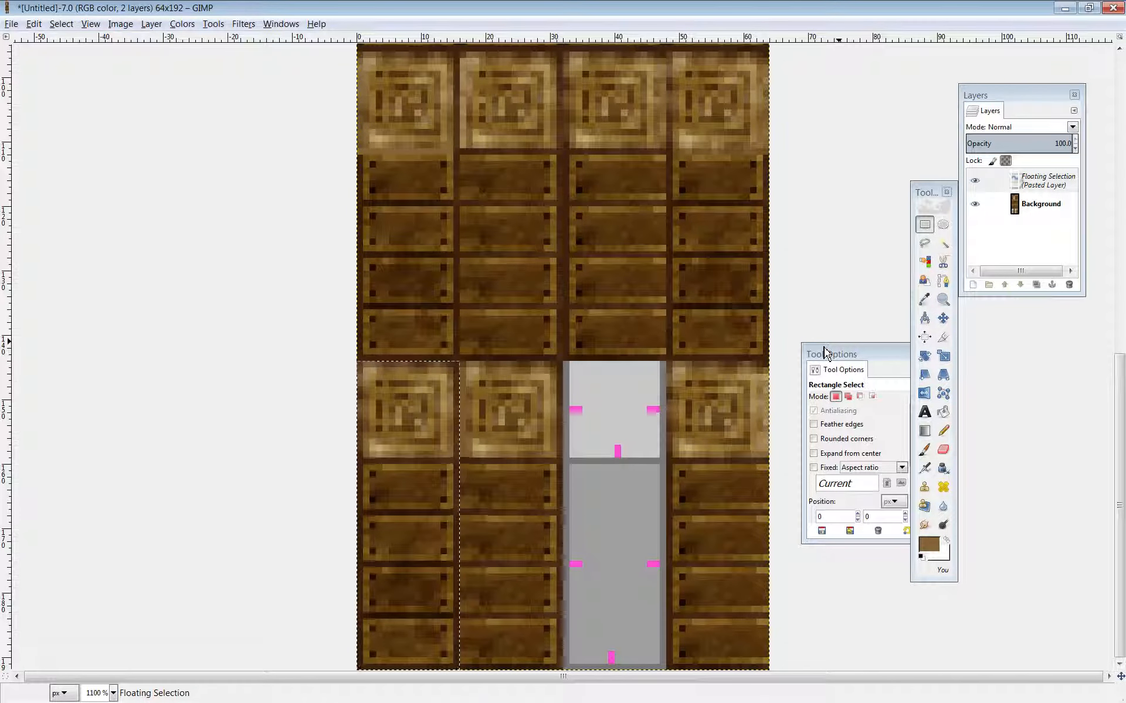
click(1006, 360)
Retouch the lower edge of the bottom row's first carved block using the Pencil and Dodge / Burn tools.
click(943, 431)
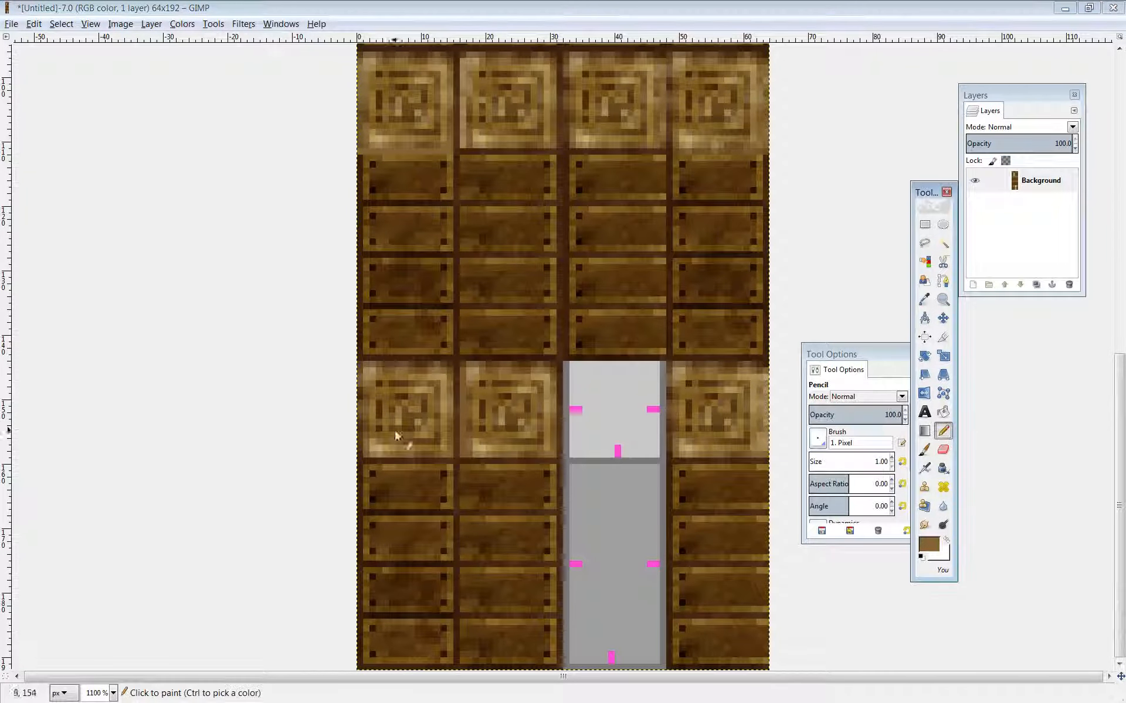
click(451, 457)
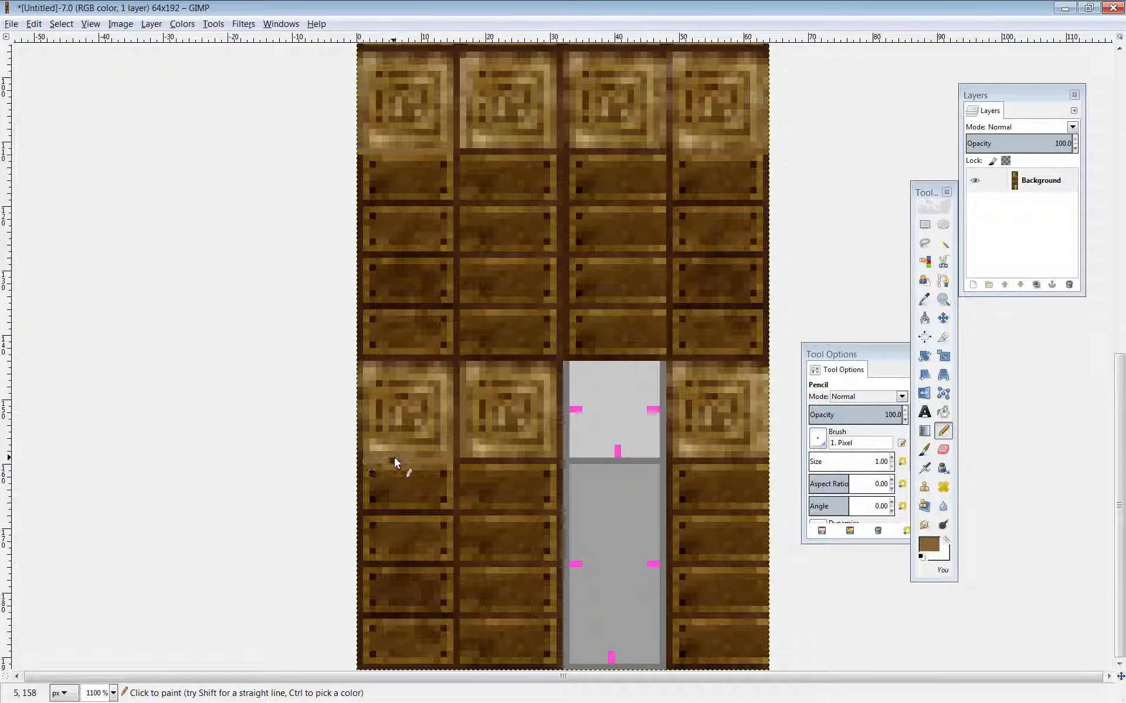
click(943, 506)
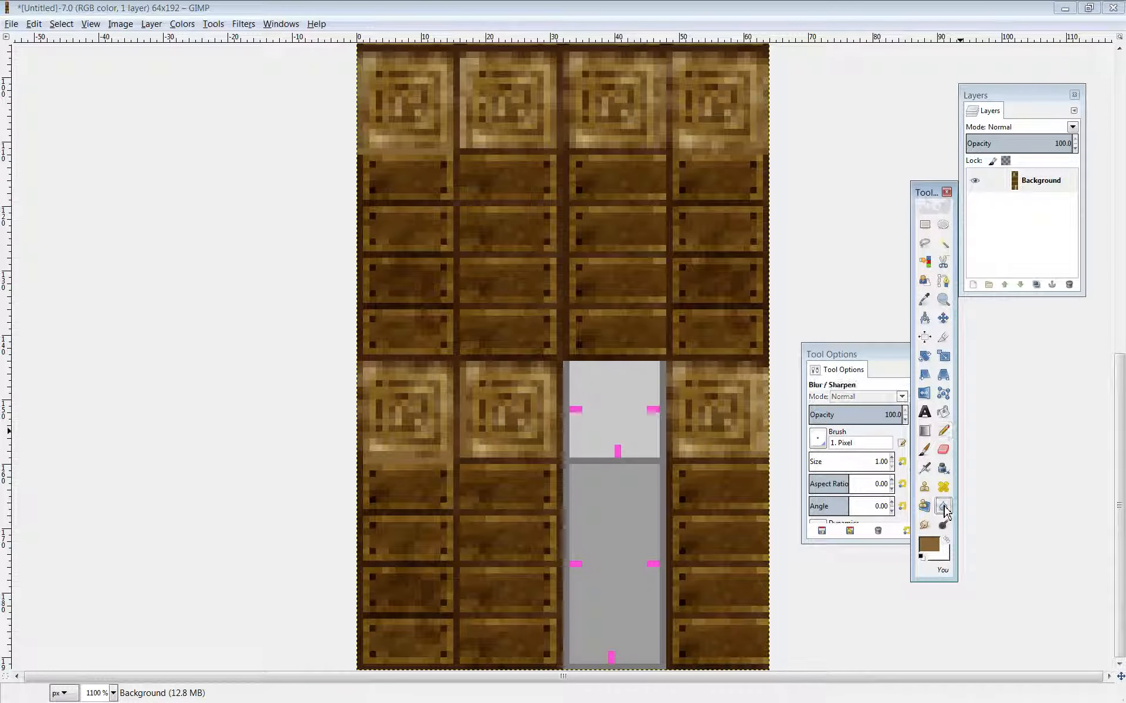
click(943, 525)
click(412, 459)
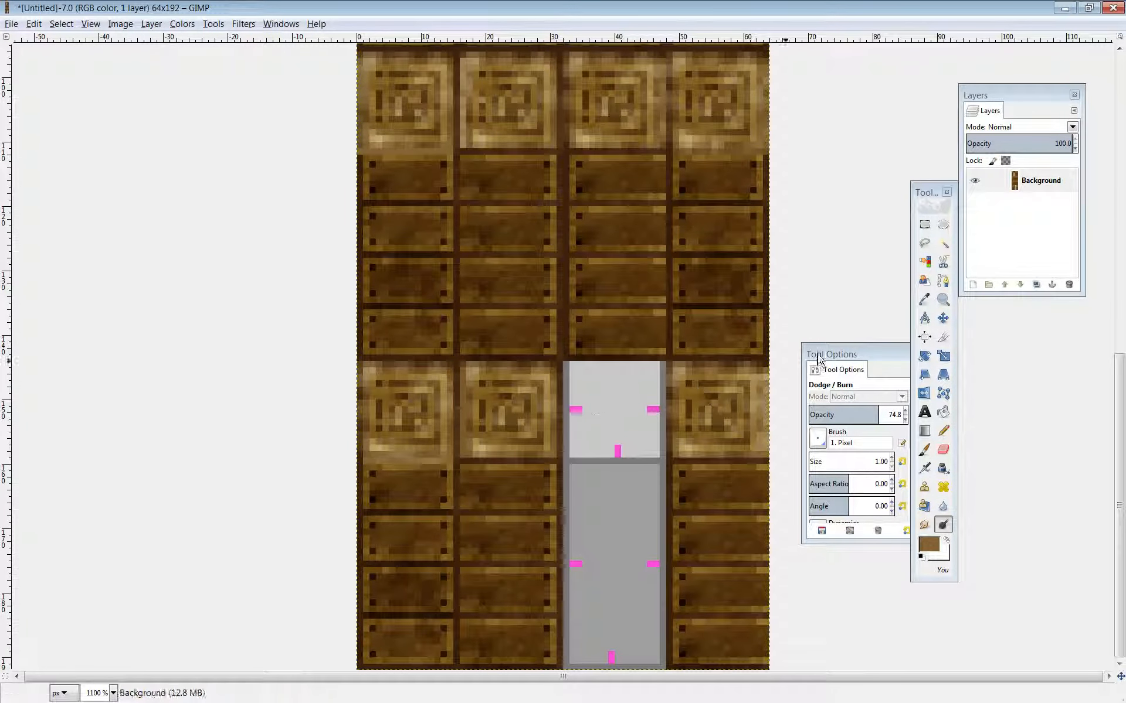
Paste the copied wooden column again and move it over the bottom row's third grey placeholder.
key(ctrl+v)
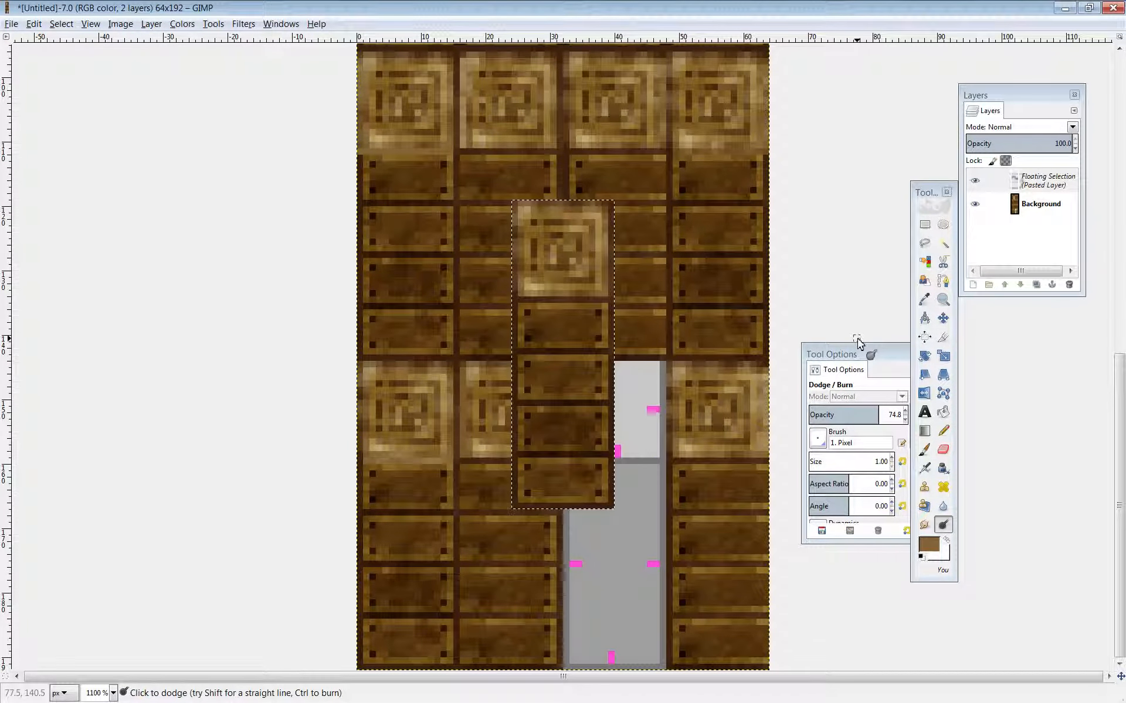
click(943, 318)
drag(588, 282, 641, 417)
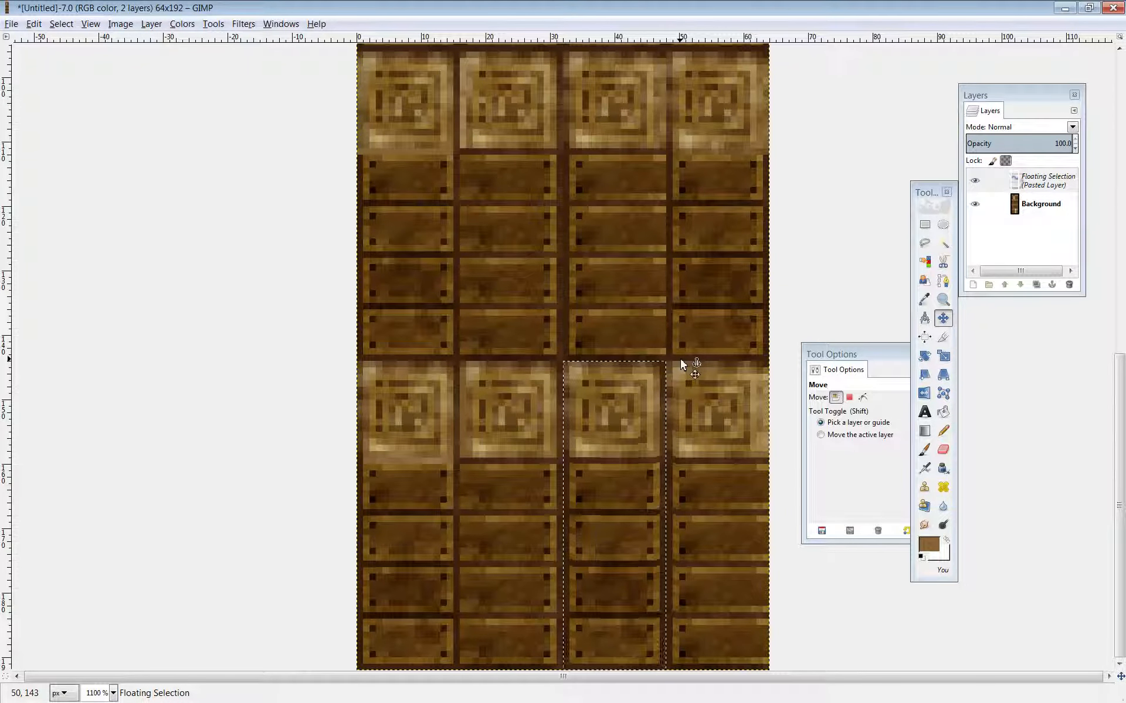
mouse_move(628, 407)
mouse_down()
mouse_move(859, 399)
mouse_move(631, 401)
mouse_up()
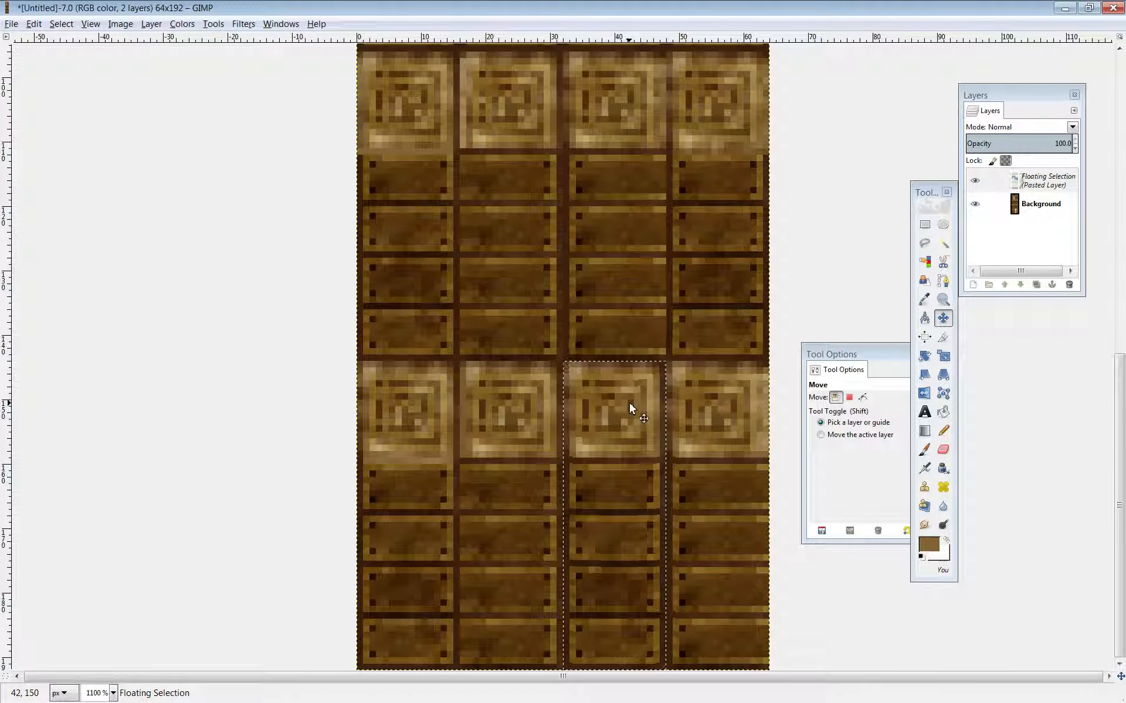
scroll(620, 372, up, 8)
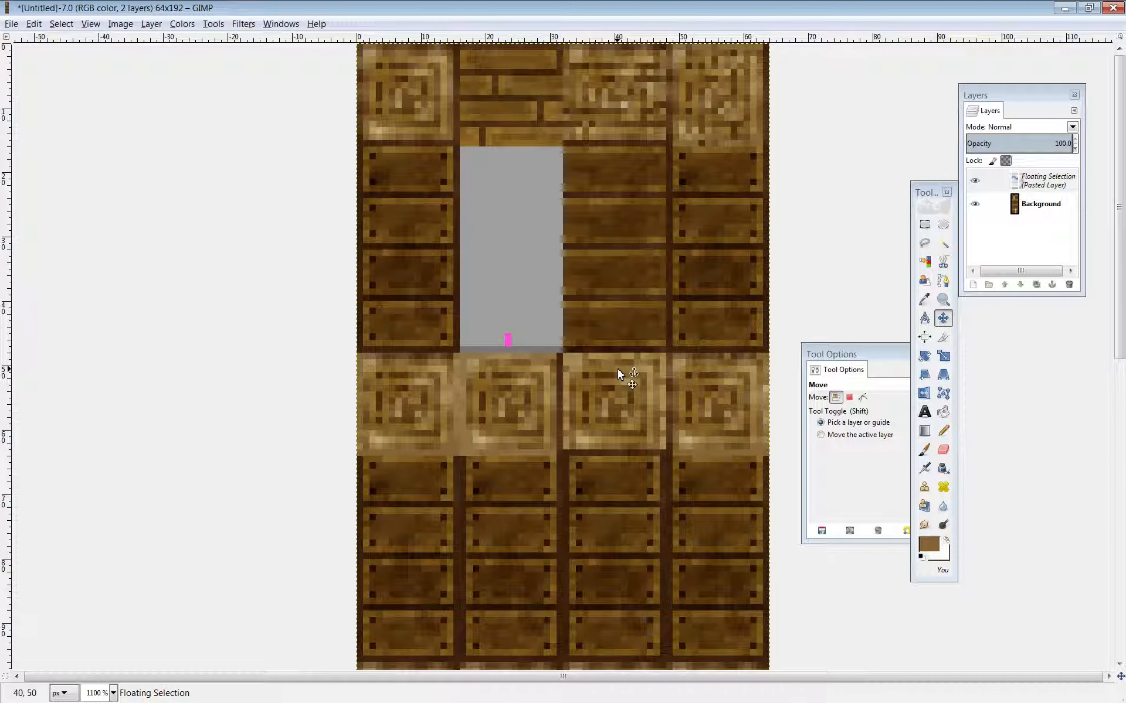
Anchor the pasted wall tile in the third column of the bottom row of the tileset.
scroll(619, 373, down, 3)
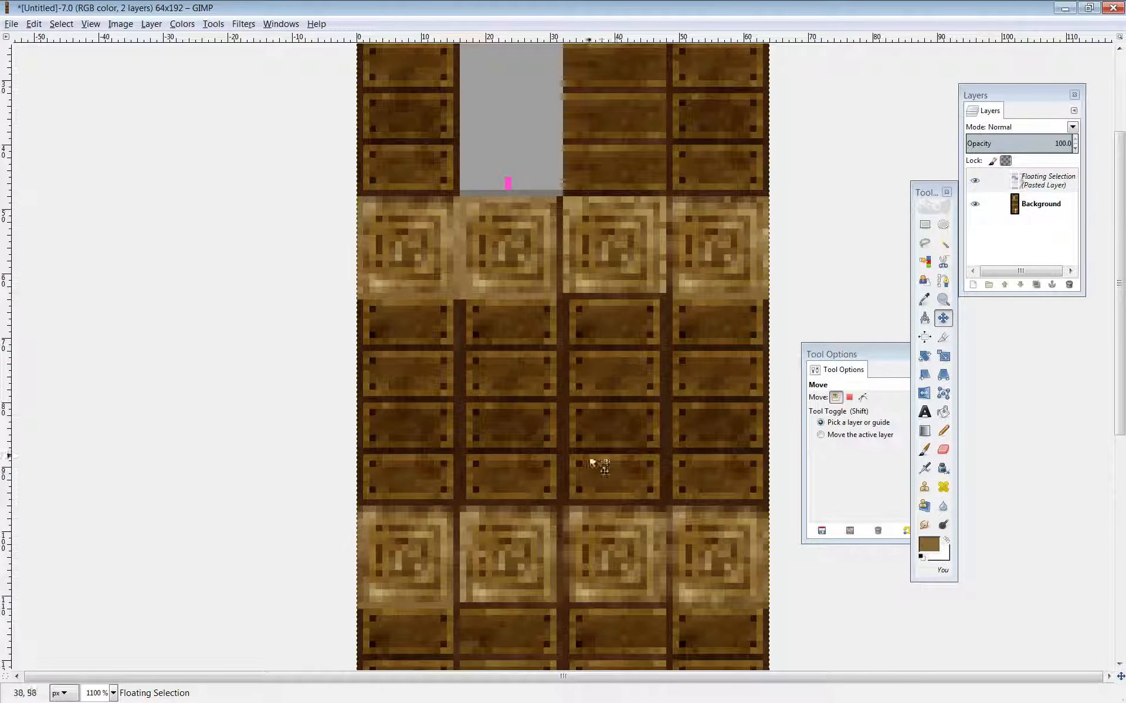
scroll(603, 473, up, 3)
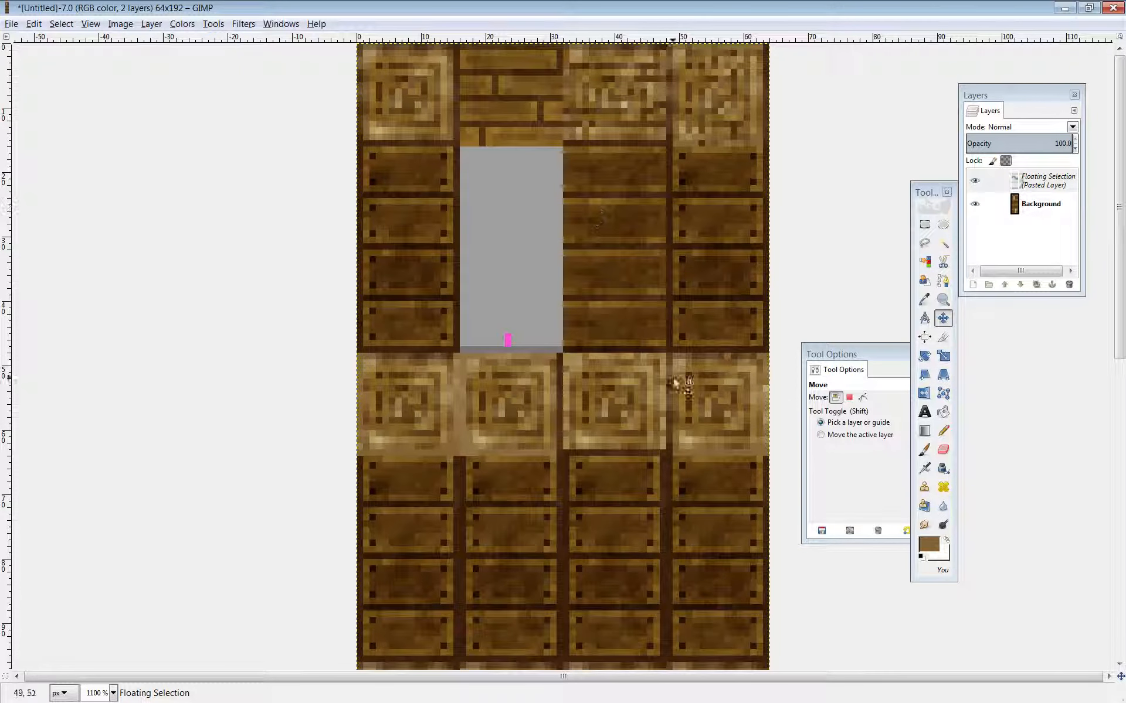
scroll(665, 422, down, 12)
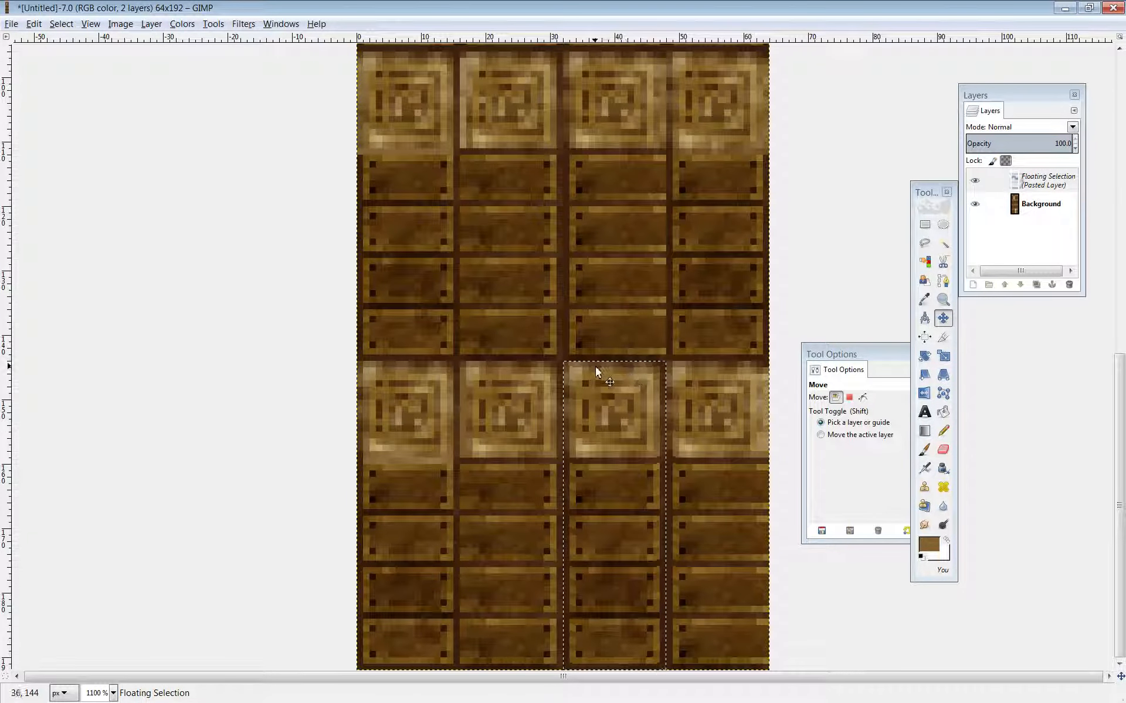
key(ctrl+h)
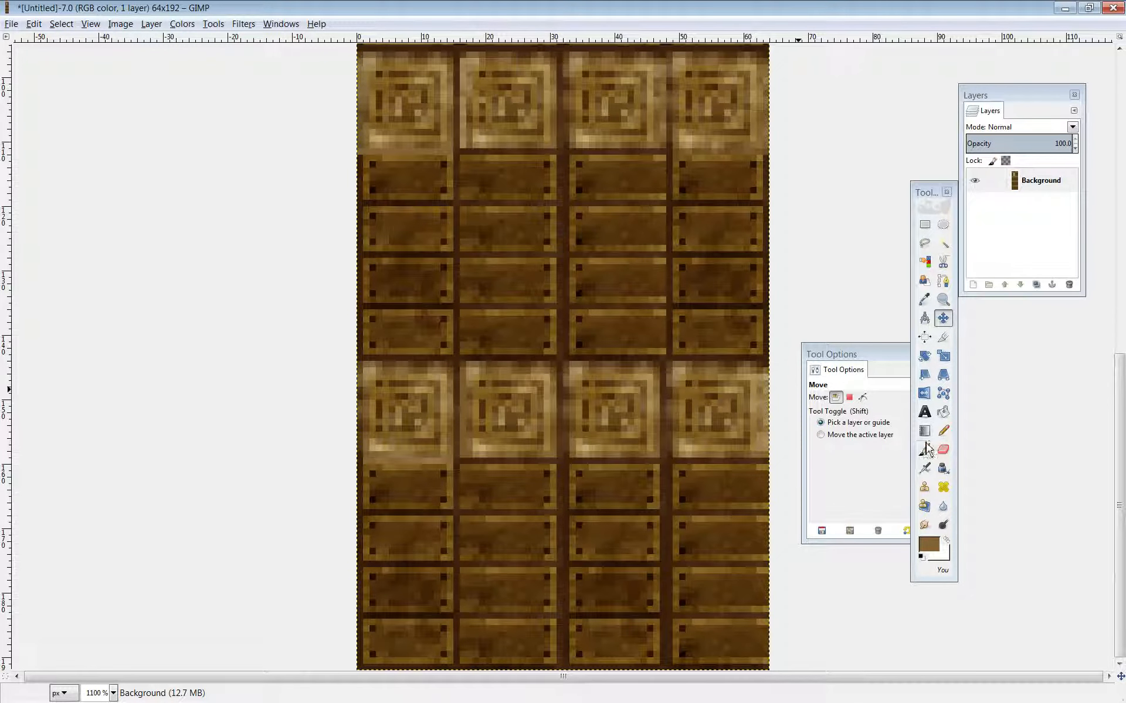
Retouch the upper edge of the anchored tile with the Pencil in a sampled wood colour and the Dodge / Burn tool.
click(943, 430)
ctrl+click(642, 365)
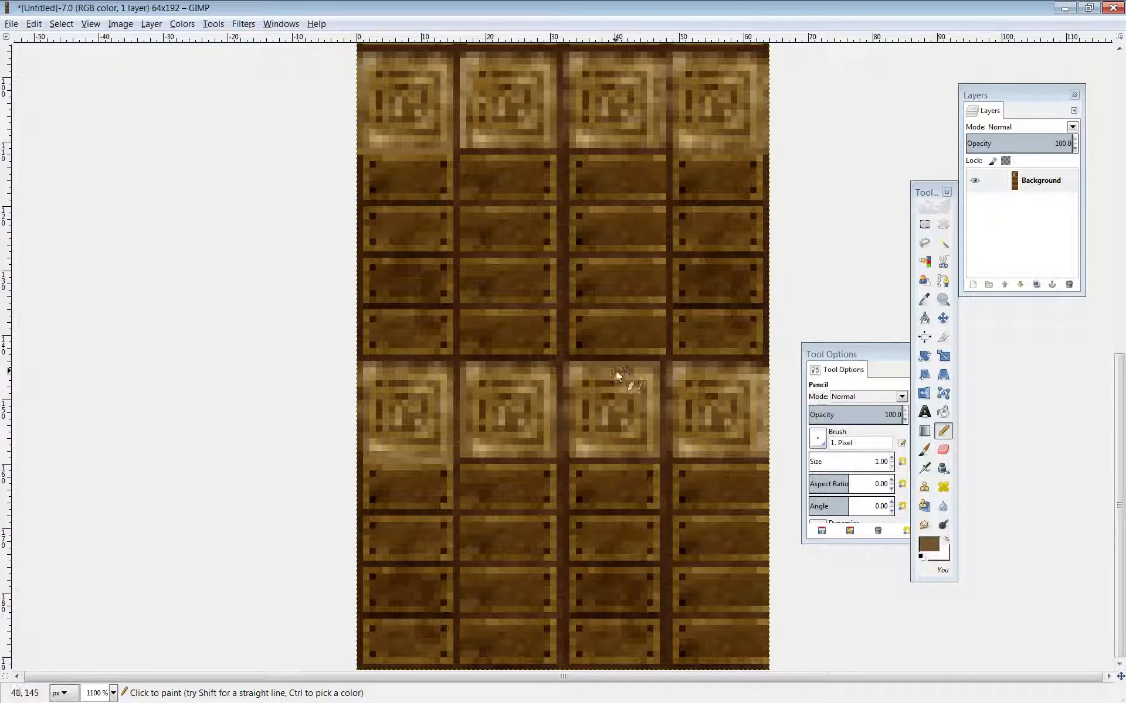
click(944, 524)
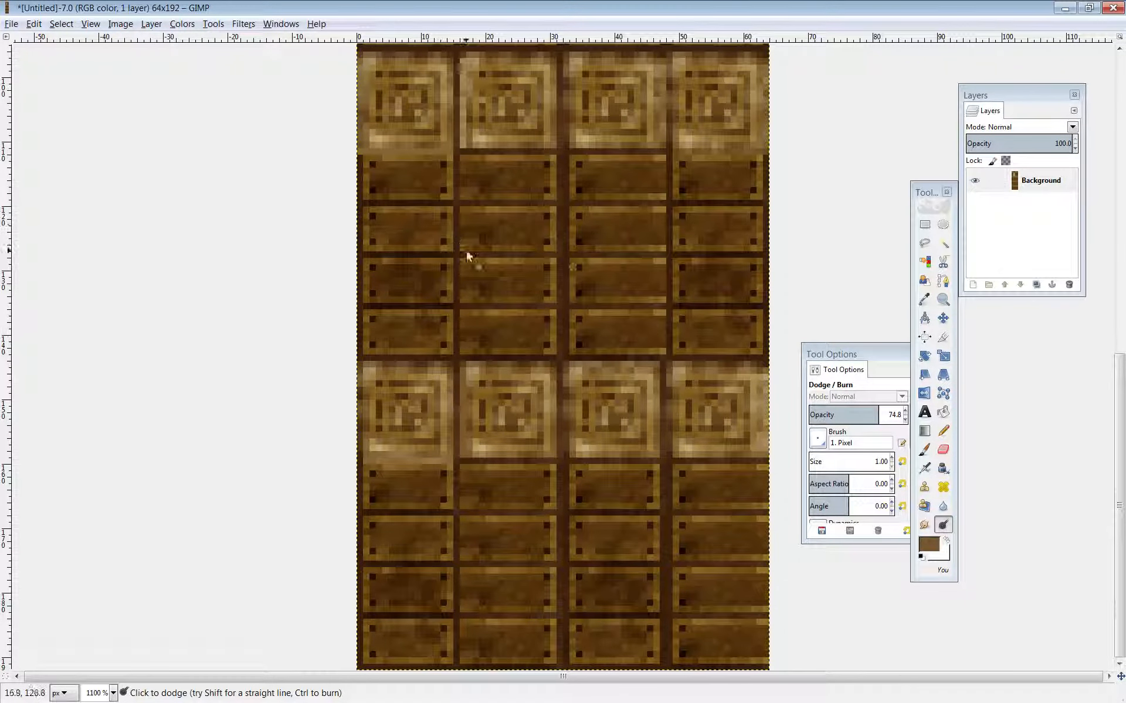
Paste another copy of the wall tile and move it over the grey placeholder in the second column of the top row.
scroll(468, 251, up, 10)
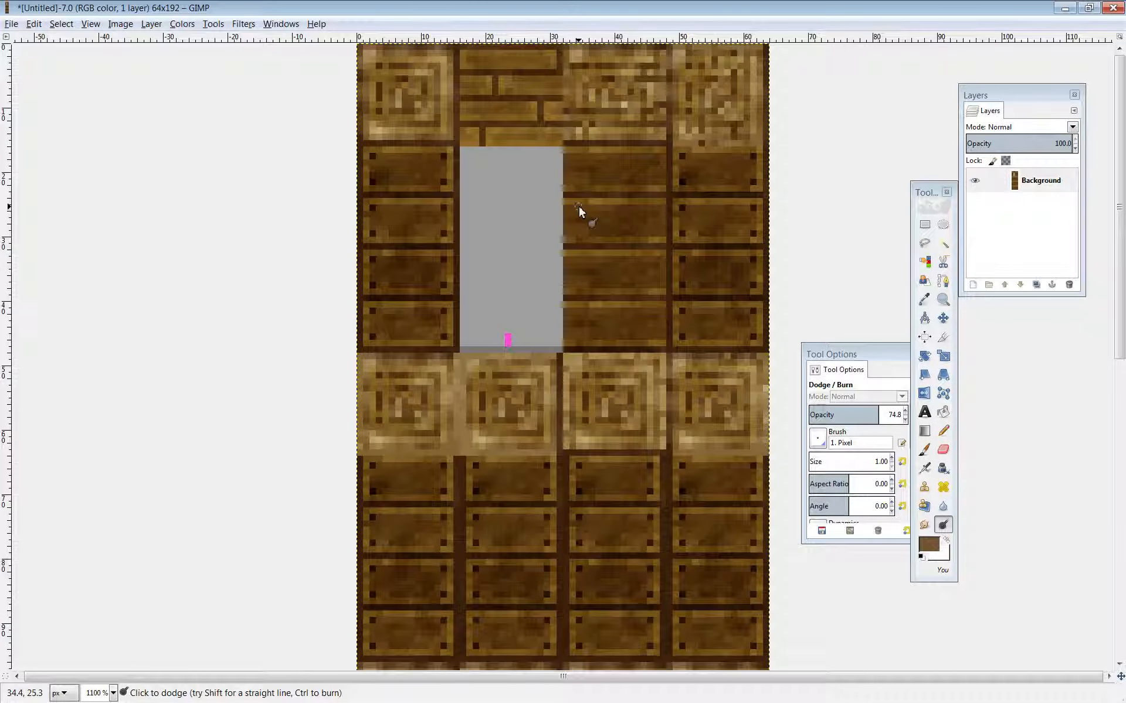
key(ctrl+v)
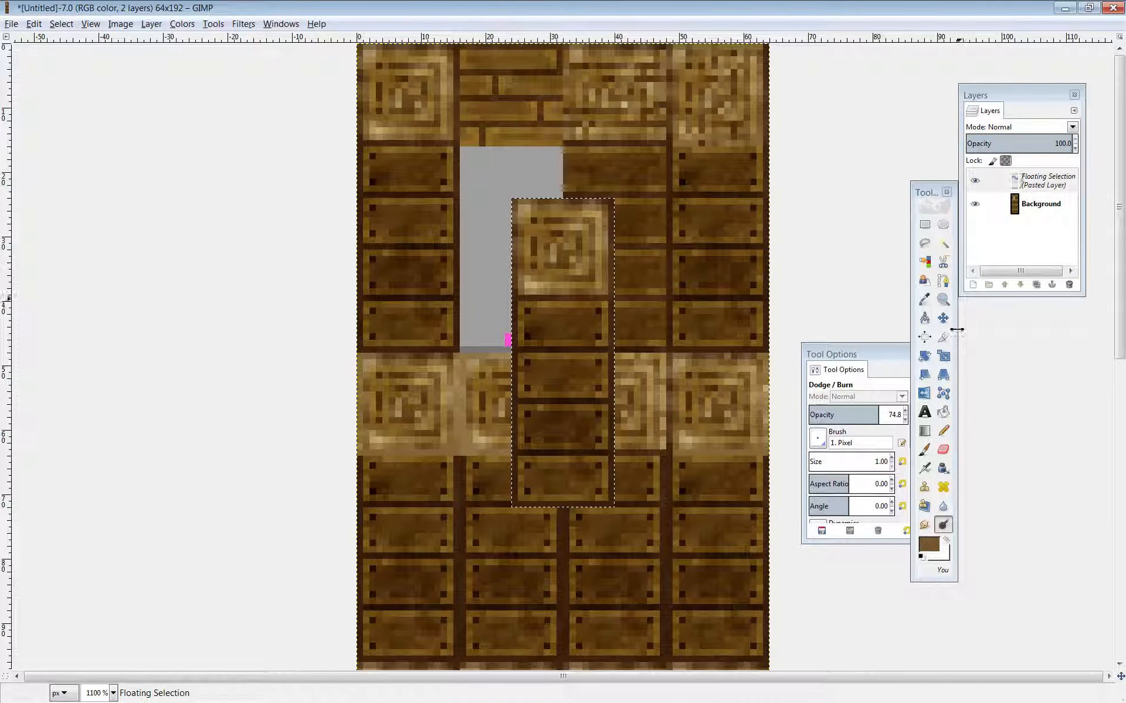
click(942, 317)
drag(566, 270, 515, 119)
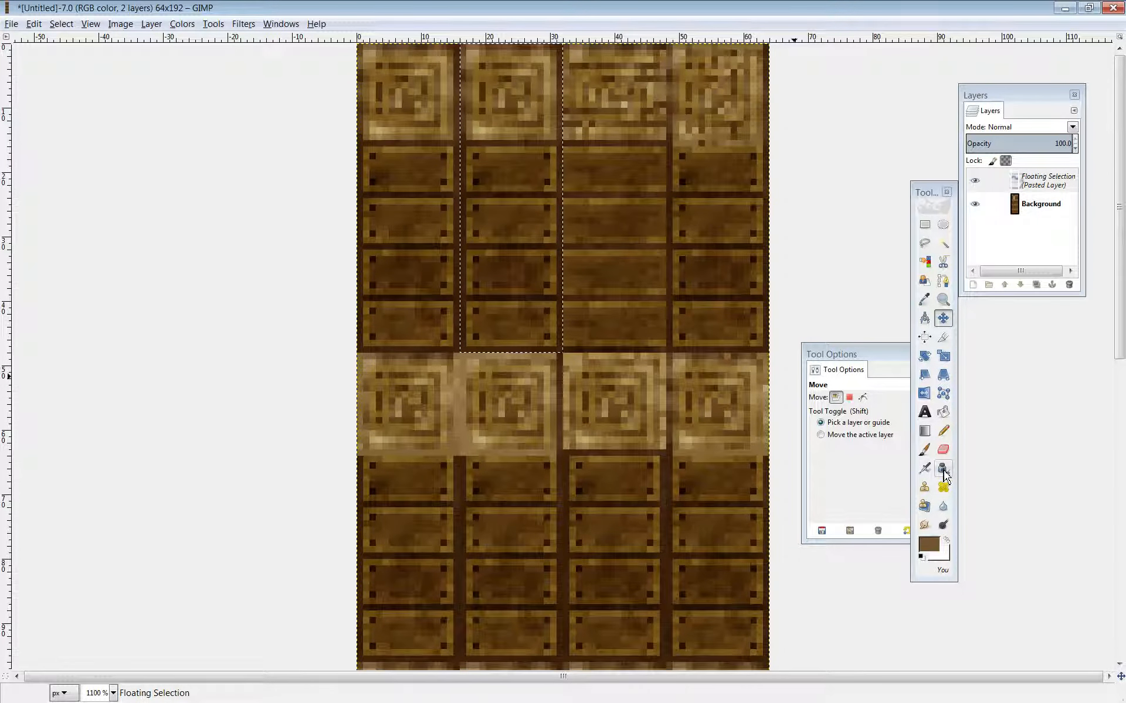
Choose the Dodge / Burn tool, close the tool options window and anchor the pasted tile.
click(946, 526)
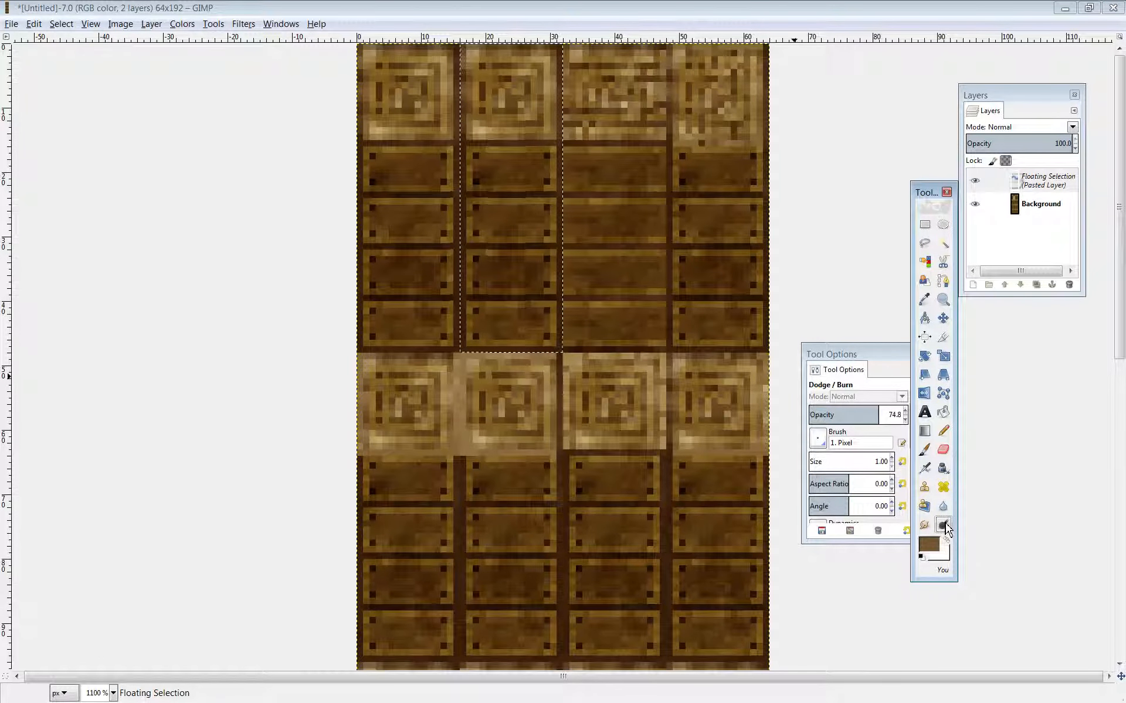
drag(882, 355, 860, 351)
click(895, 350)
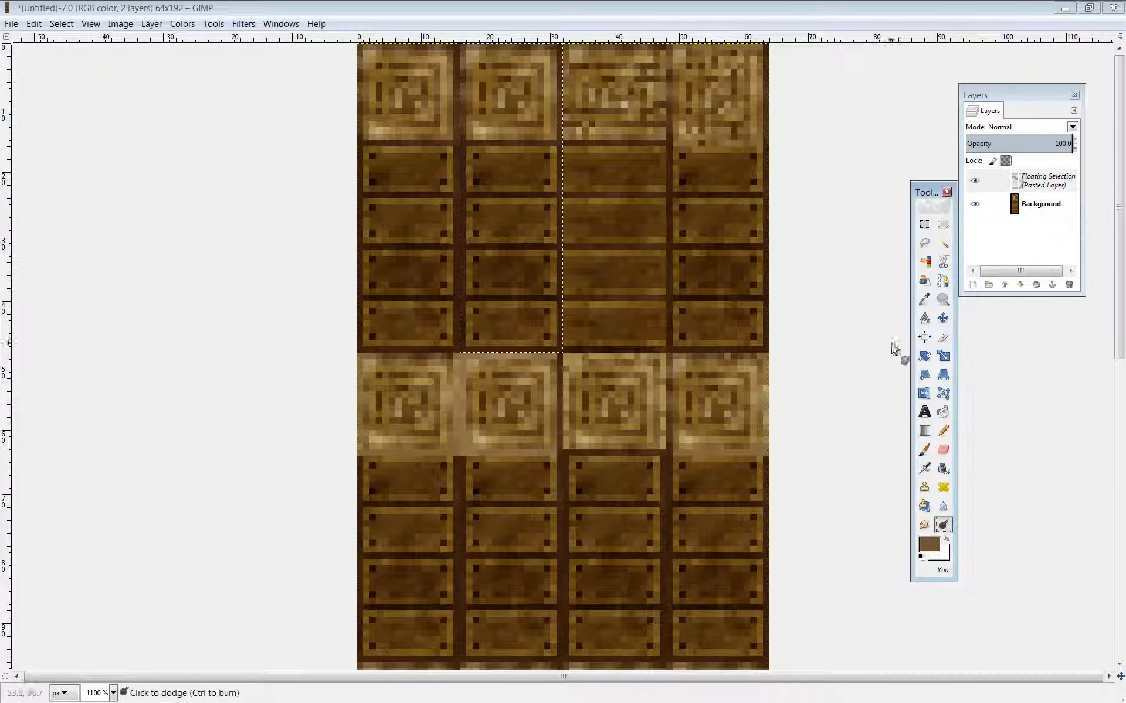
key(ctrl+h)
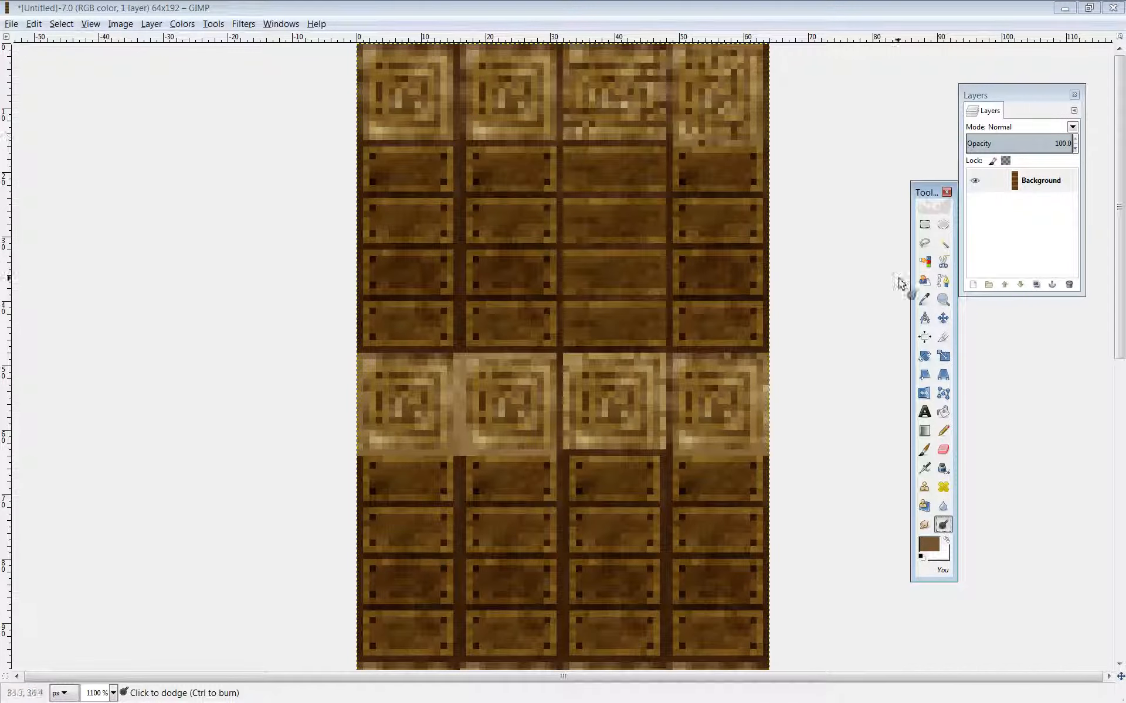
Pencil over the dark borders around the light wood top of the new tile with light brown colours sampled from it.
click(944, 432)
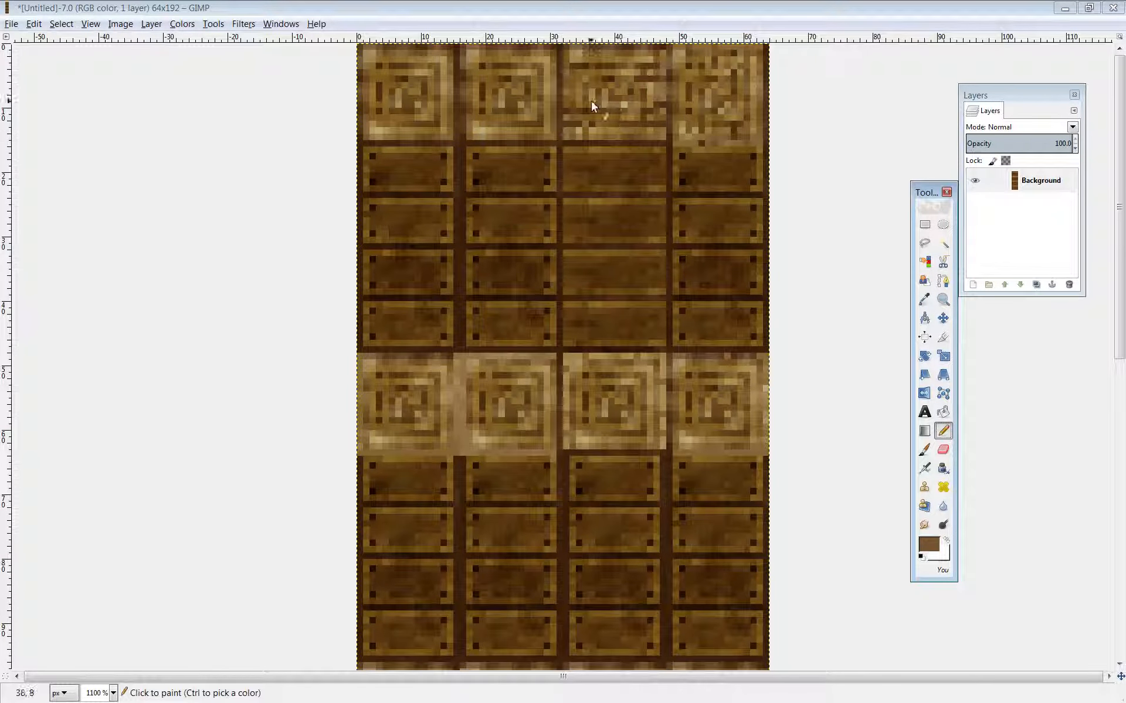
click(551, 137)
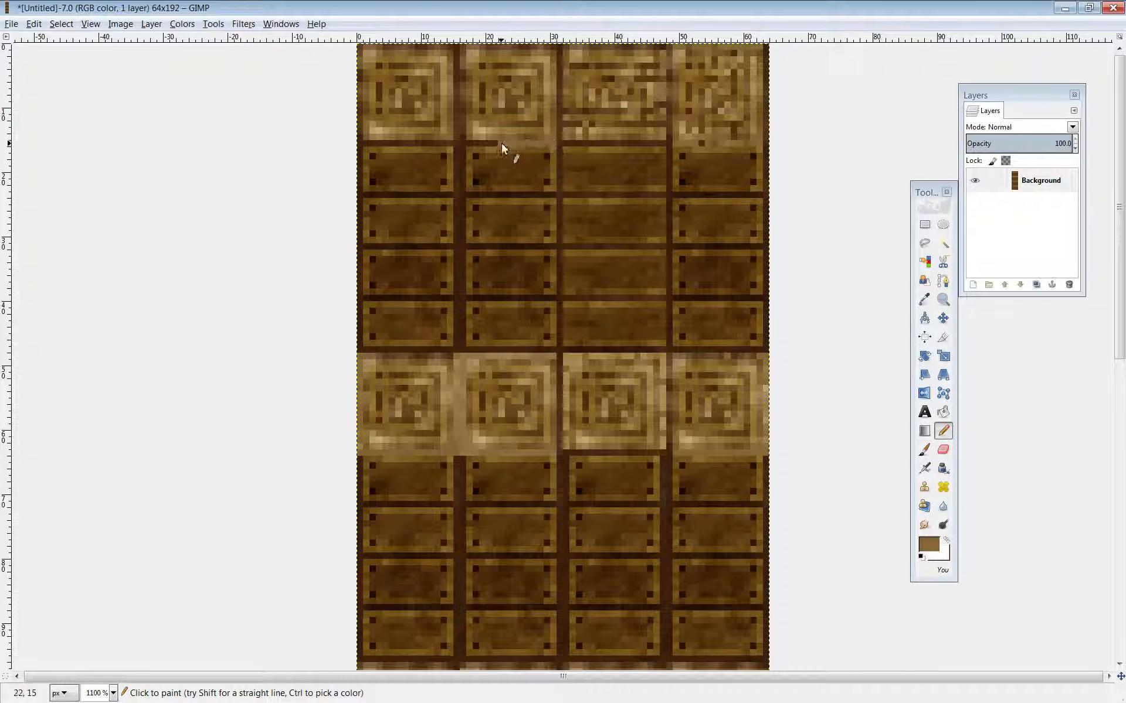
drag(501, 143, 470, 144)
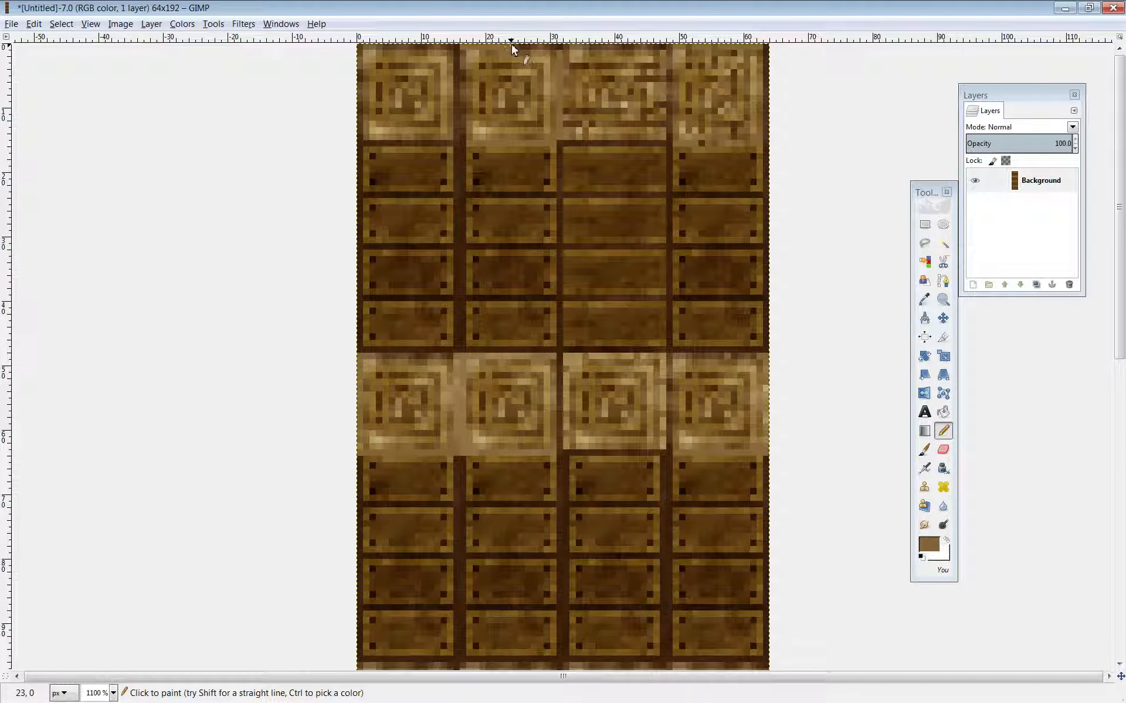
click(462, 141)
ctrl+click(469, 98)
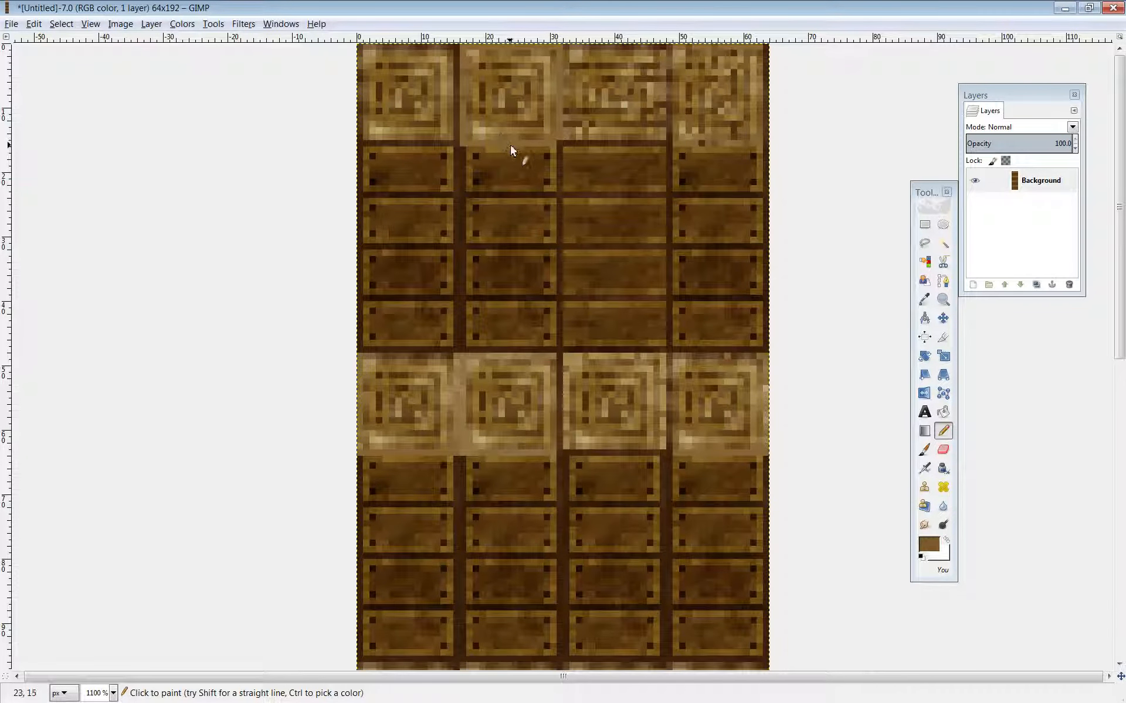
click(554, 134)
ctrl+click(469, 67)
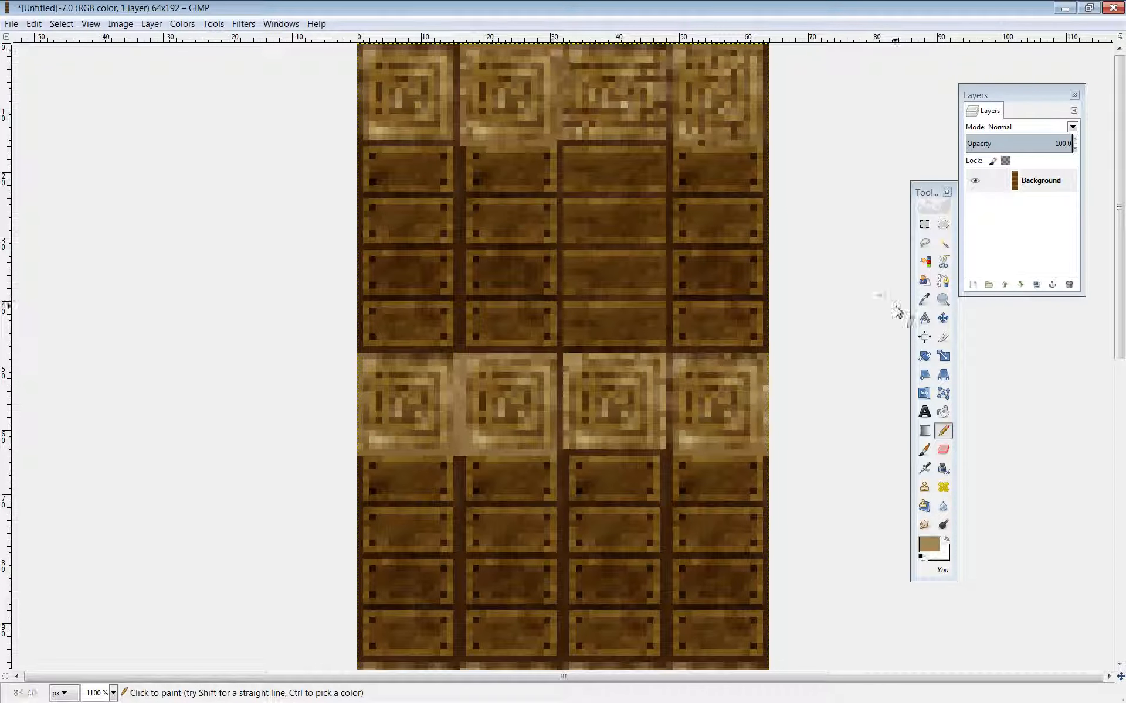
Blend the edges and rings of the new tile's wood top with the Dodge / Burn tool.
click(943, 524)
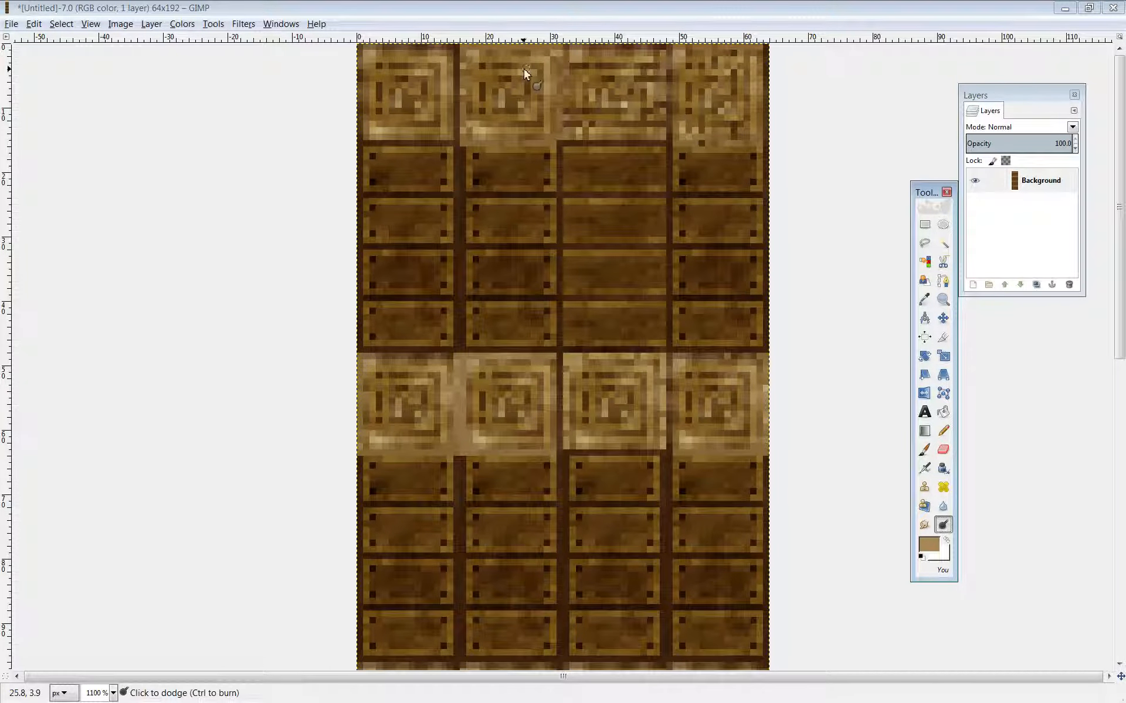
click(561, 53)
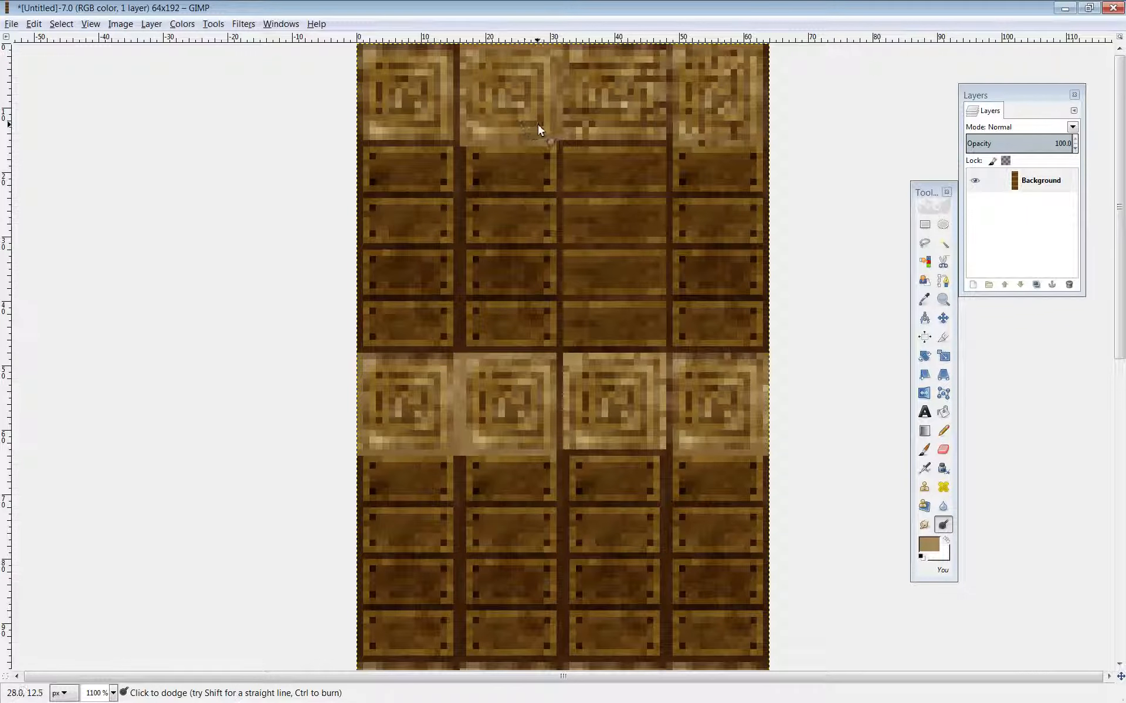
drag(541, 124, 540, 68)
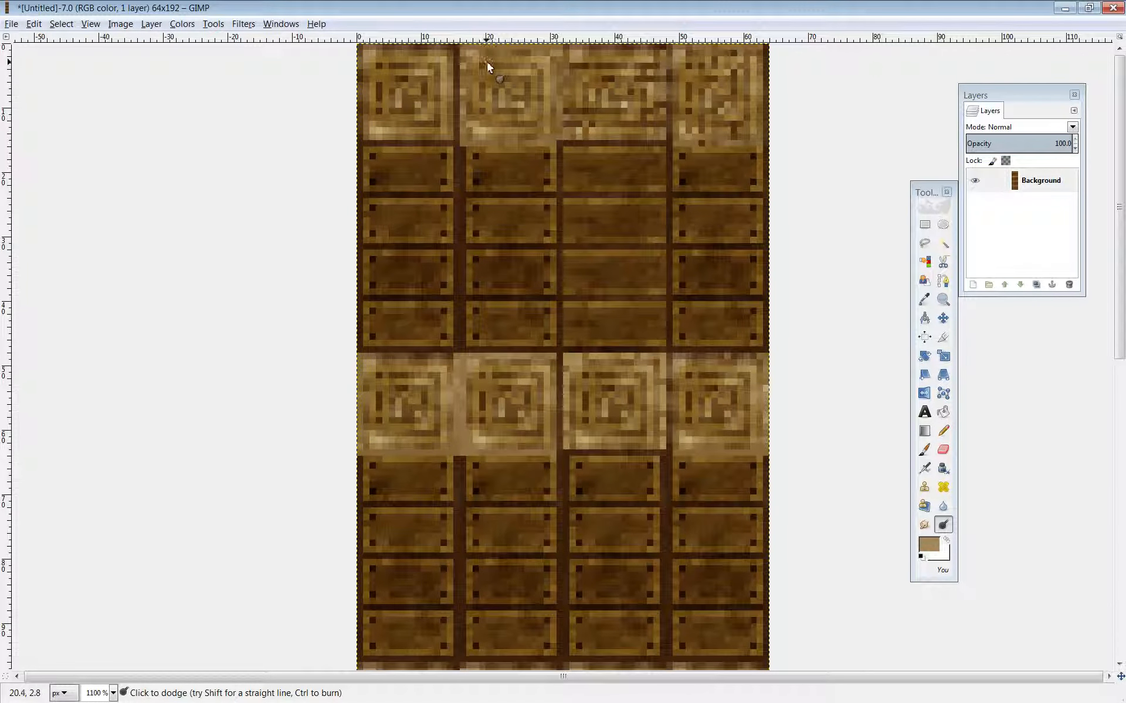
Export the tileset to wall2.png and reload the tile test page in the browser.
click(7, 25)
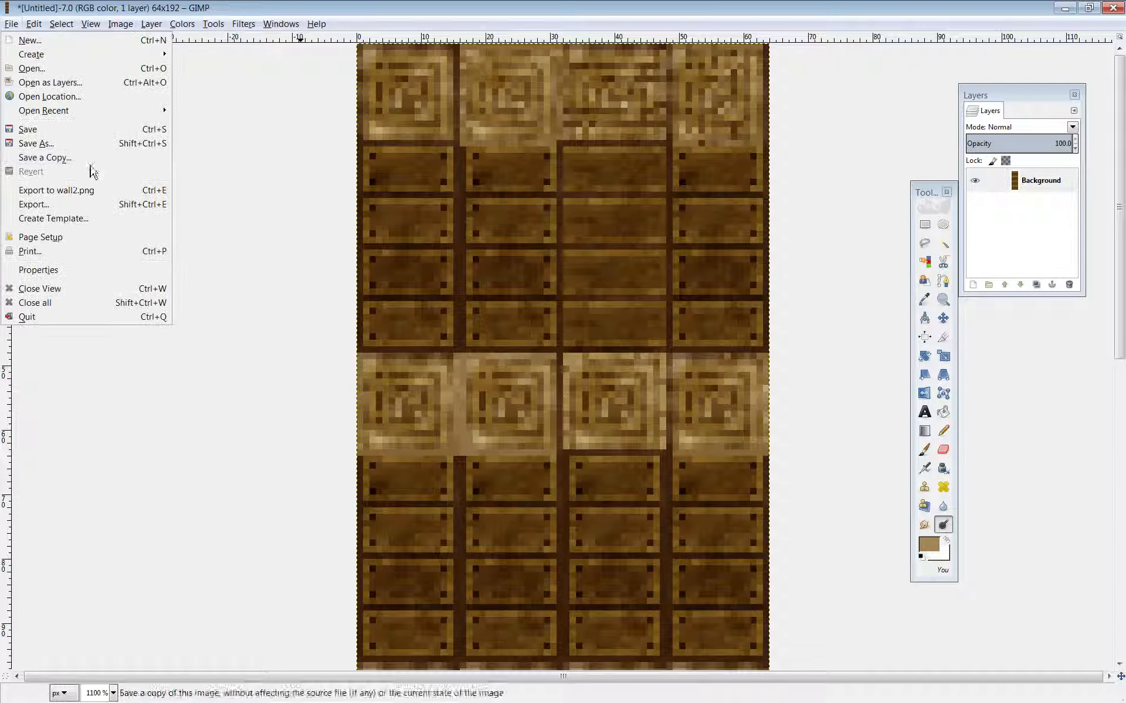
click(90, 188)
key(alt+Tab)
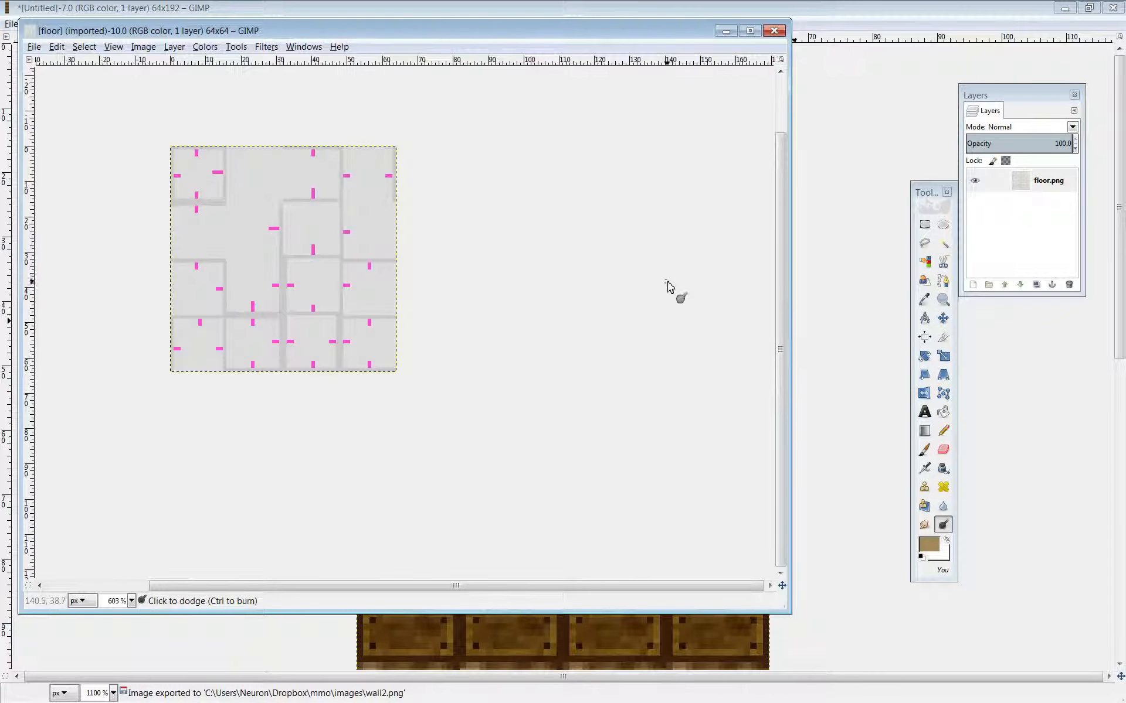
key(alt+Tab)
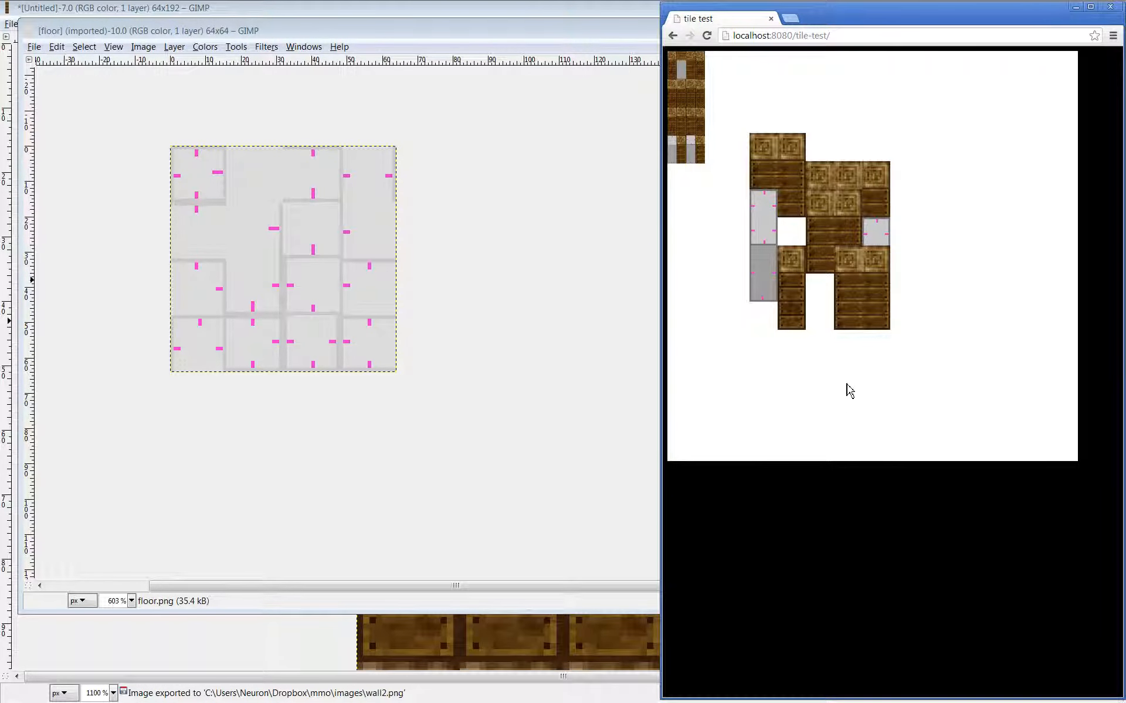
key(F5)
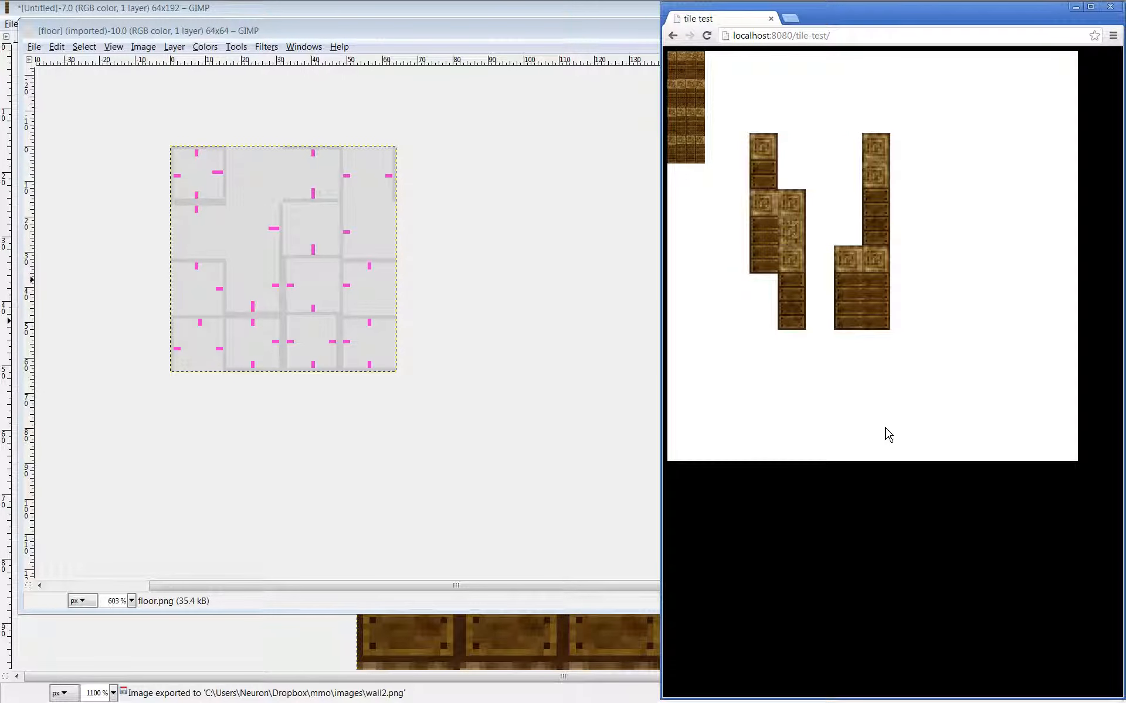
Reload the tile test page repeatedly to examine how the wall tiles join in different random layouts.
key(F5)
key(F5)
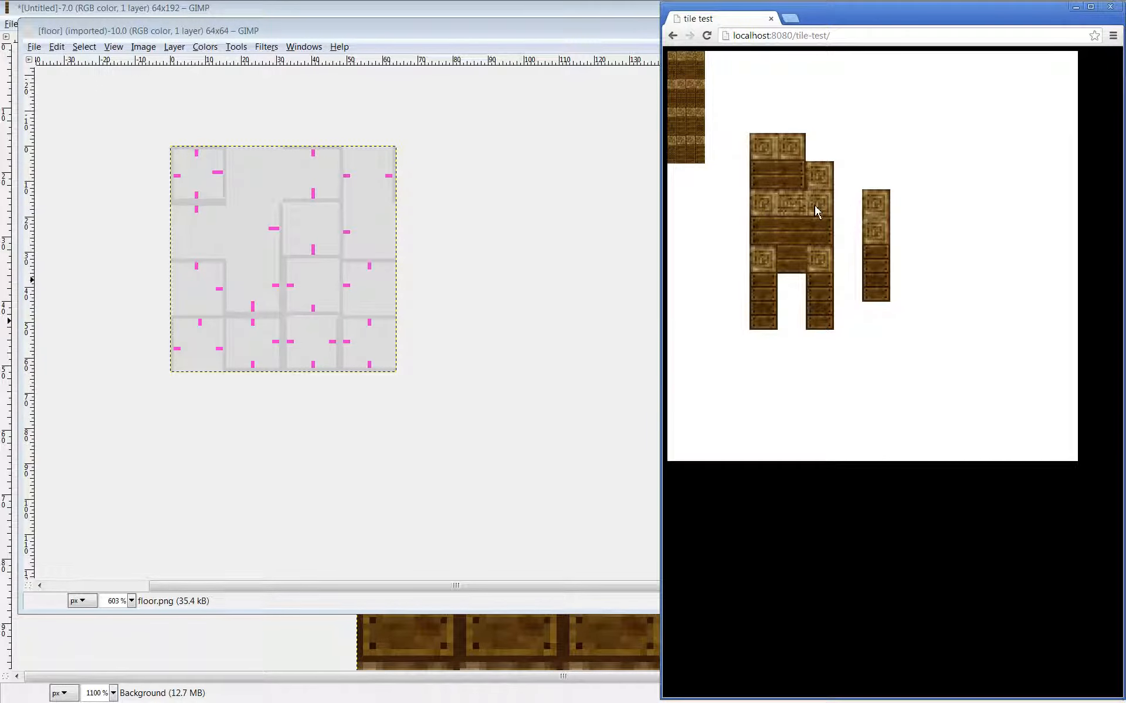
key(F5)
key(F5)
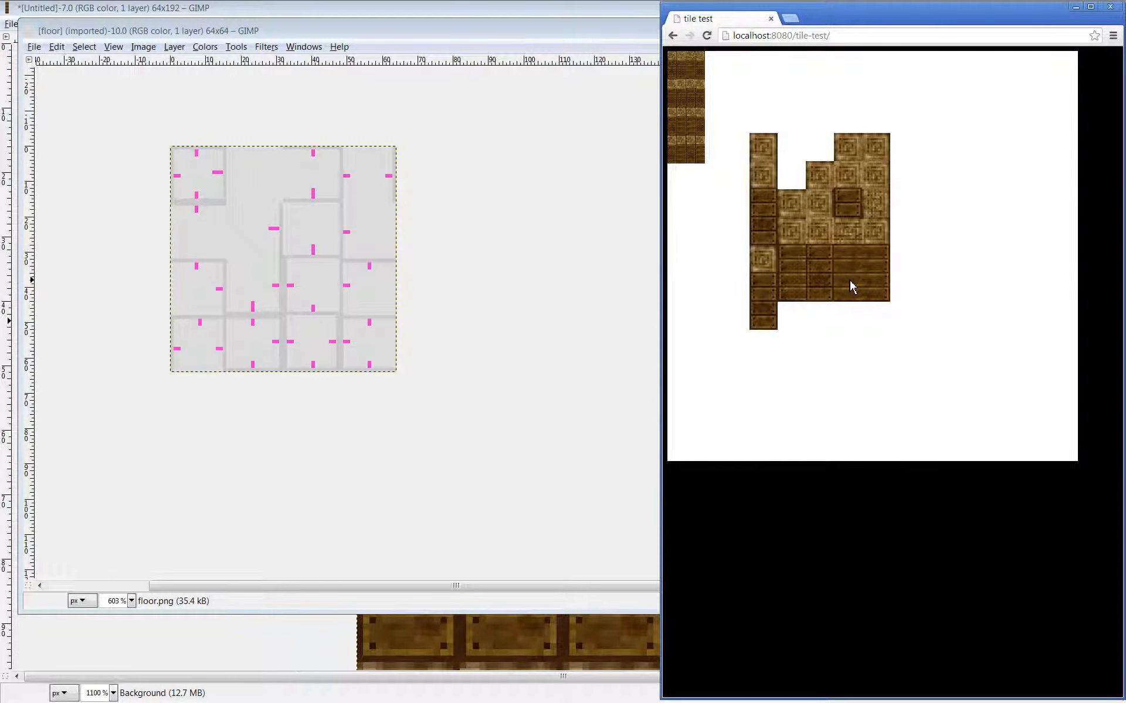
key(F5)
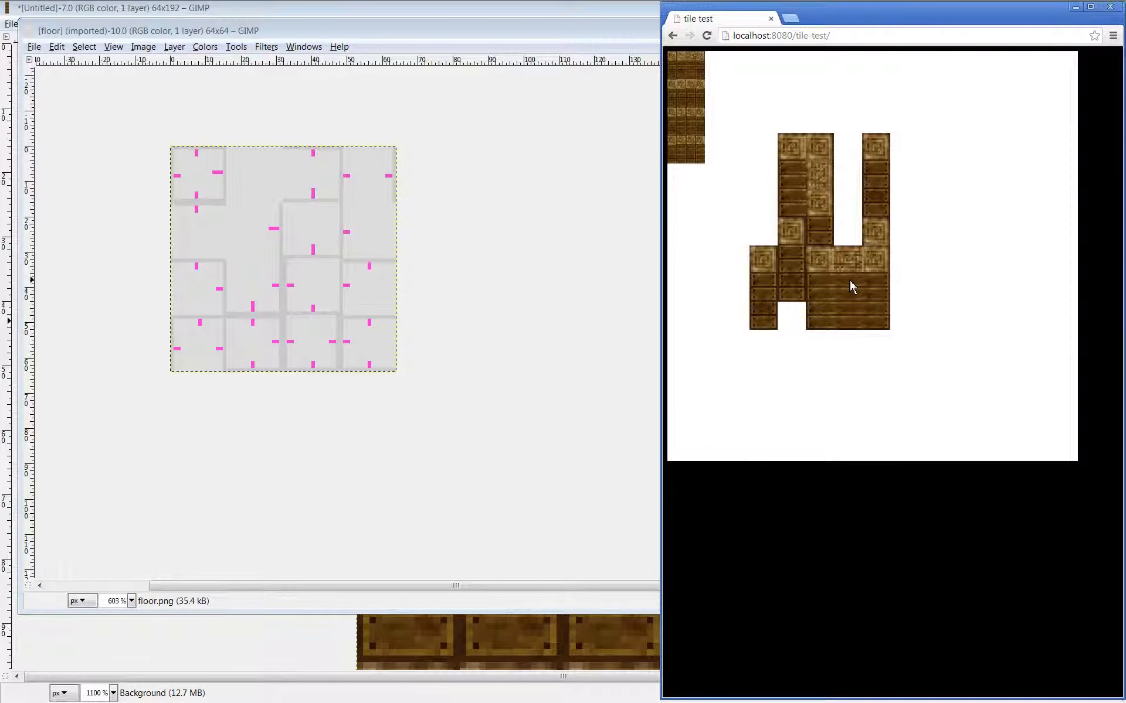
key(F5)
key(F5)
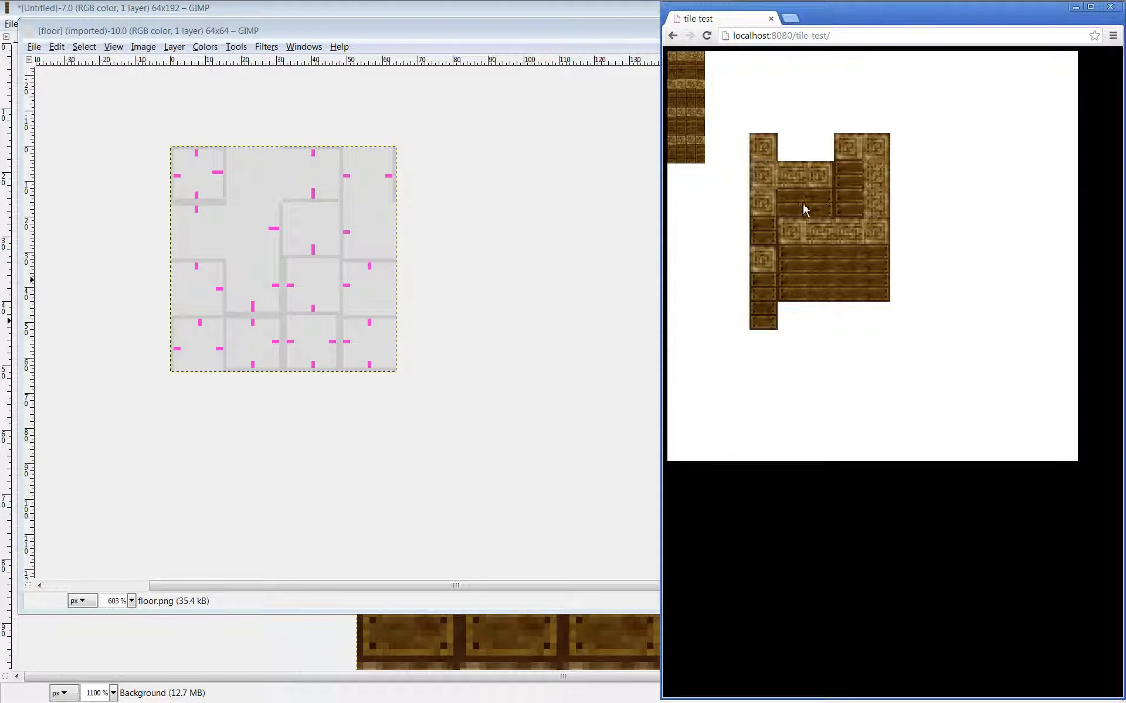
click(837, 287)
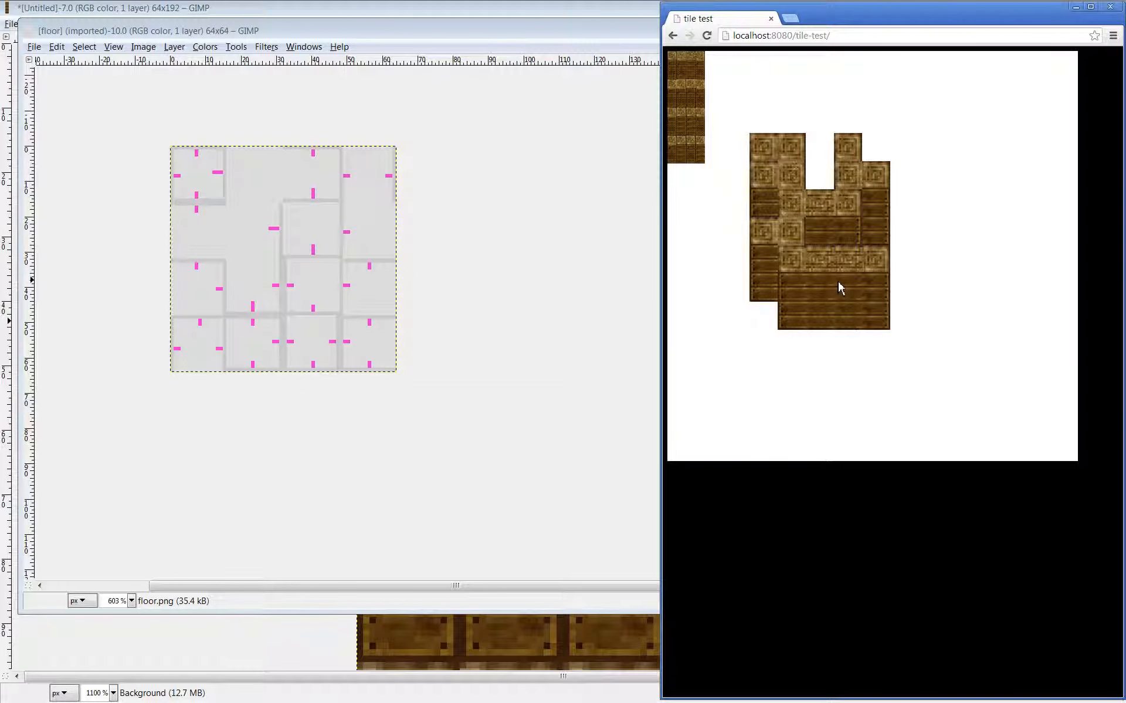
click(885, 296)
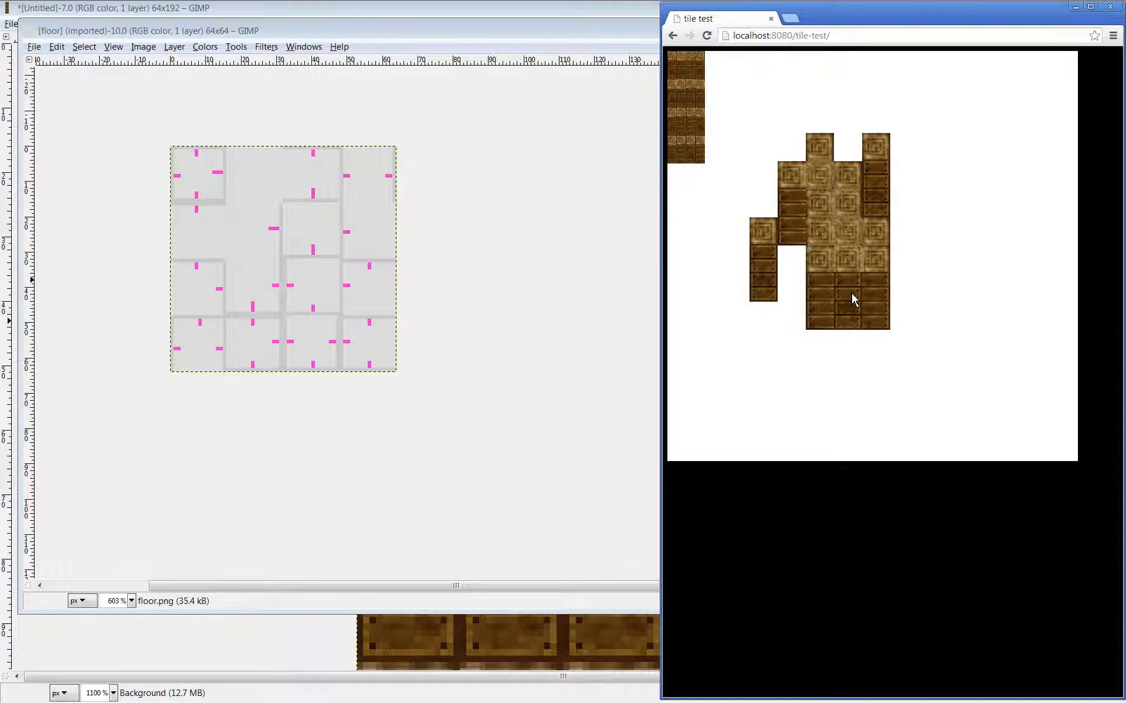
Check the floor guide image, then return to the wall tileset and activate the Rectangle Select tool.
click(309, 645)
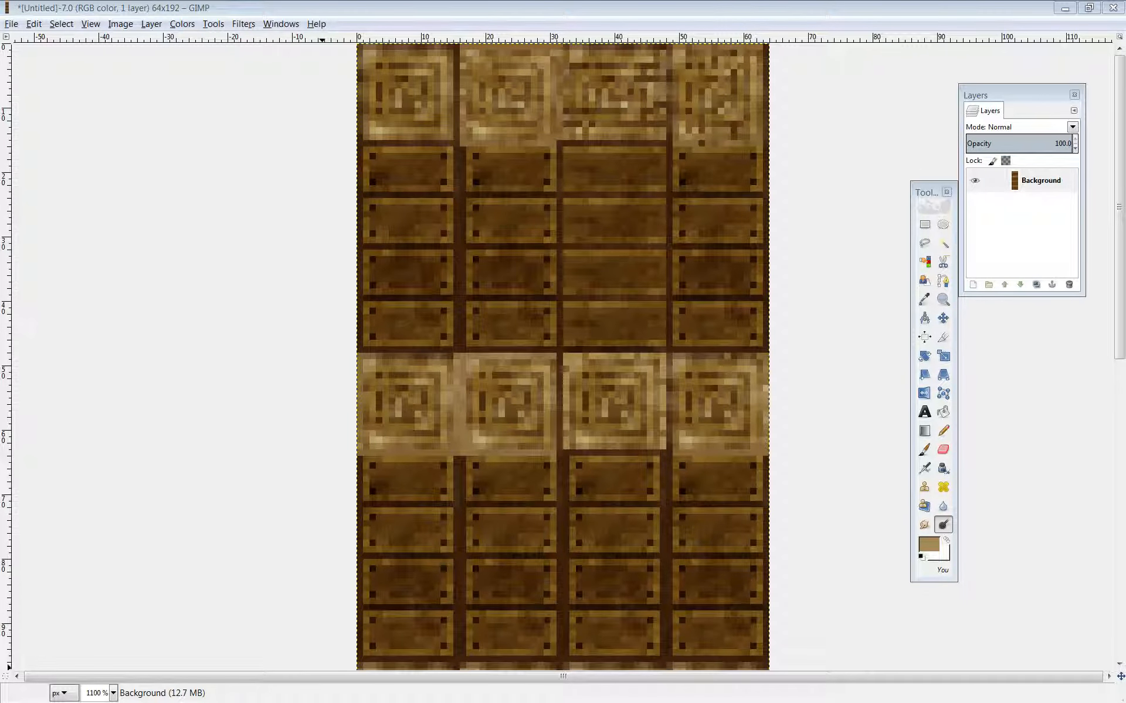
click(234, 645)
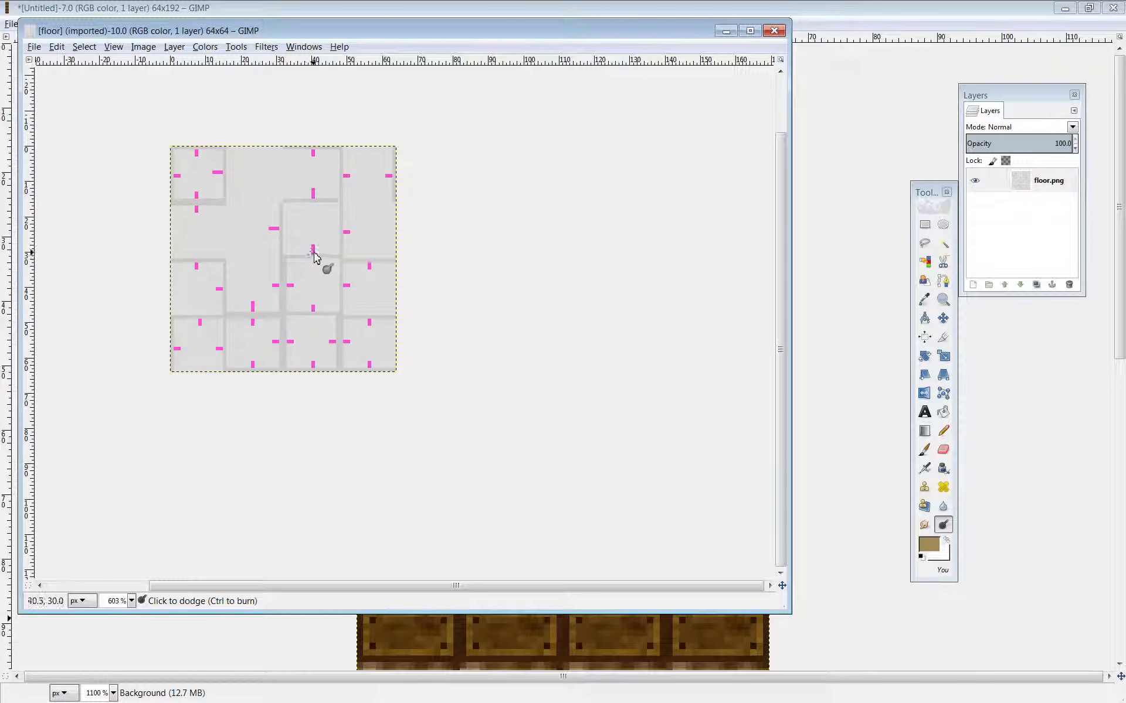
click(885, 12)
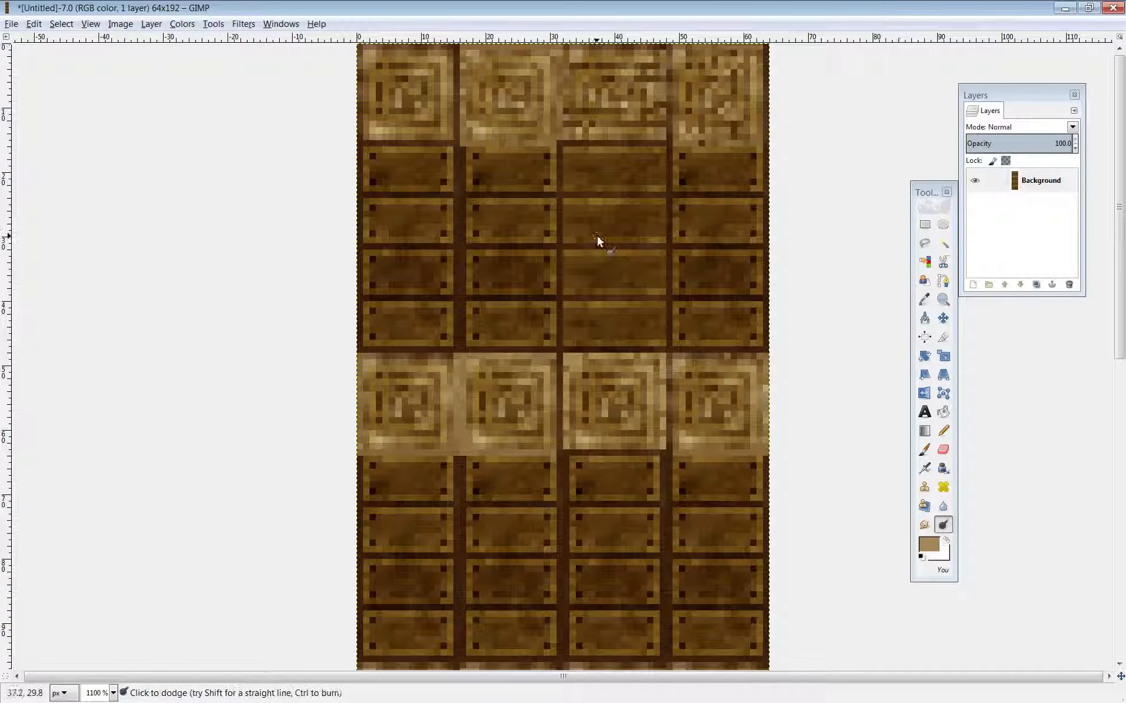
scroll(610, 409, down, 3)
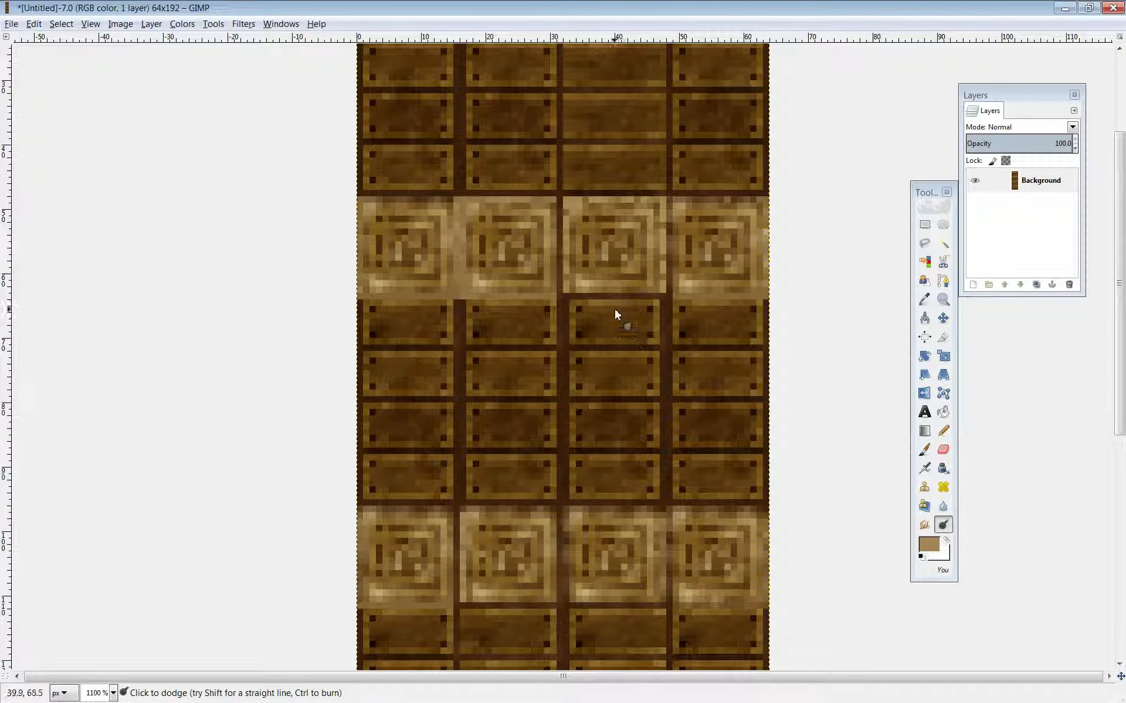
scroll(619, 299, up, 3)
click(925, 224)
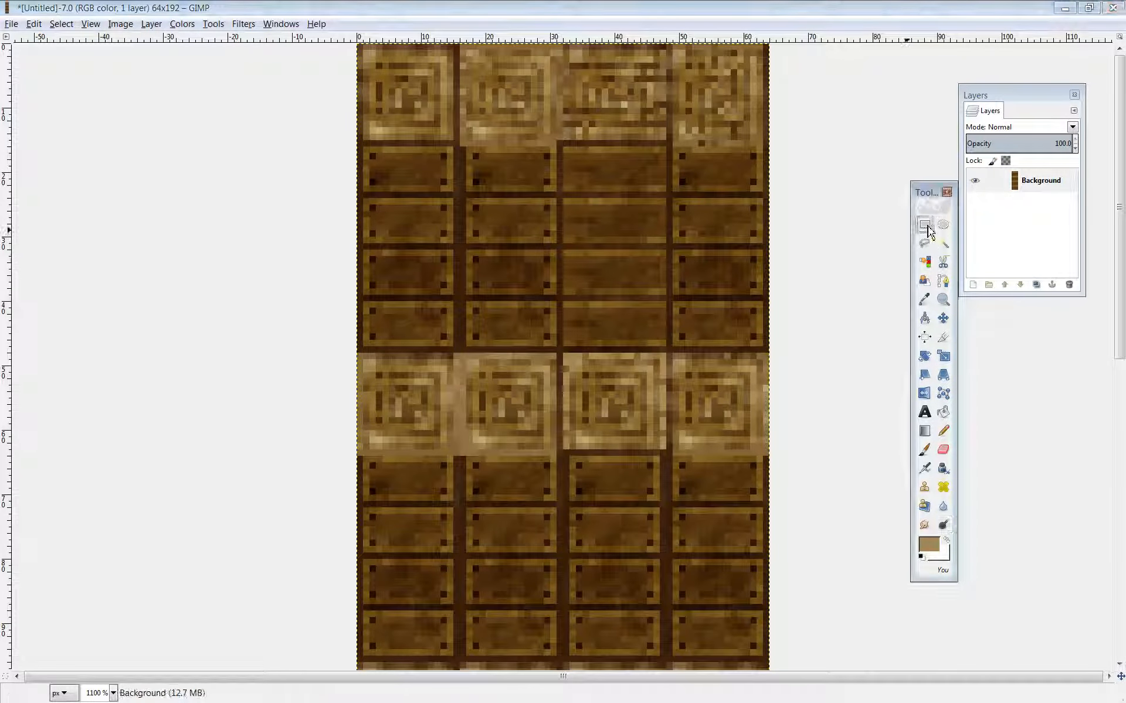
drag(666, 346, 602, 224)
right_click(671, 363)
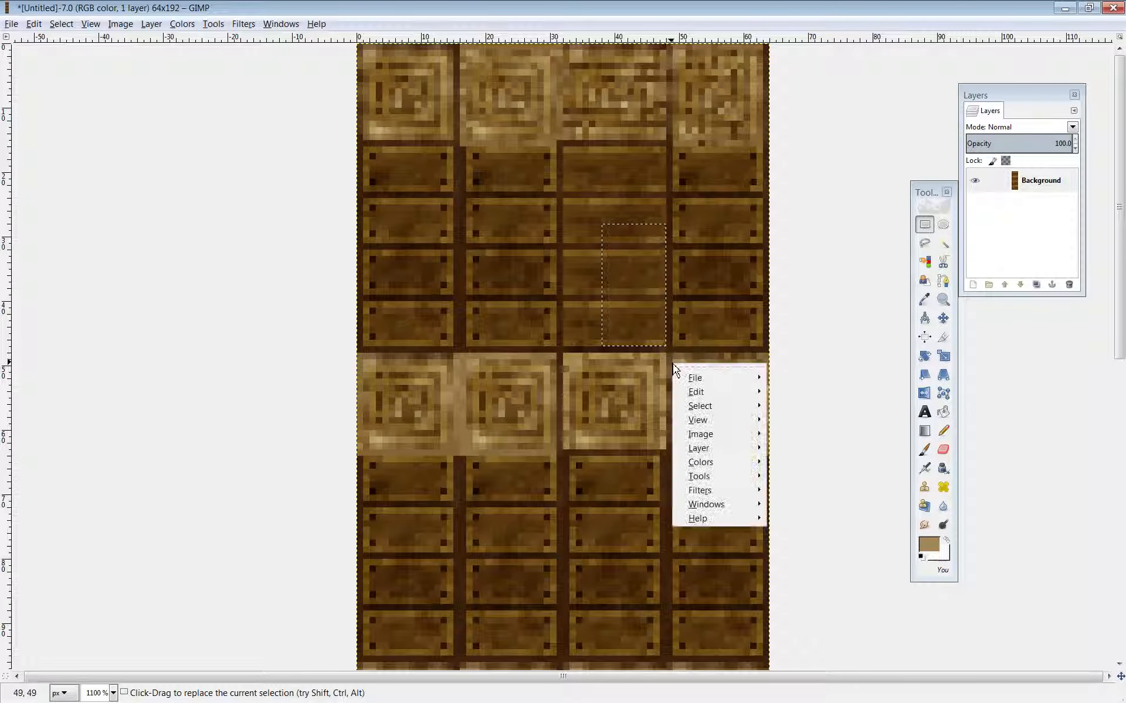
click(663, 327)
click(668, 355)
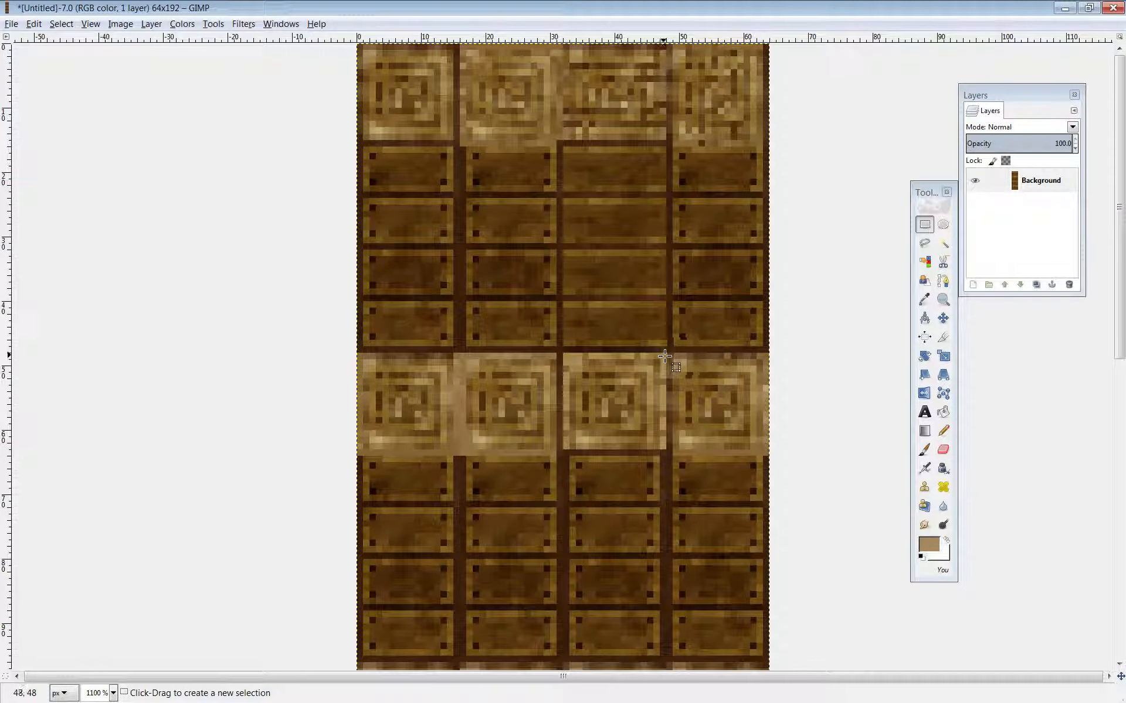
Copy the 16 × 32 plain plank face of the third tile in the tileset's top row and paste it.
drag(666, 353, 566, 151)
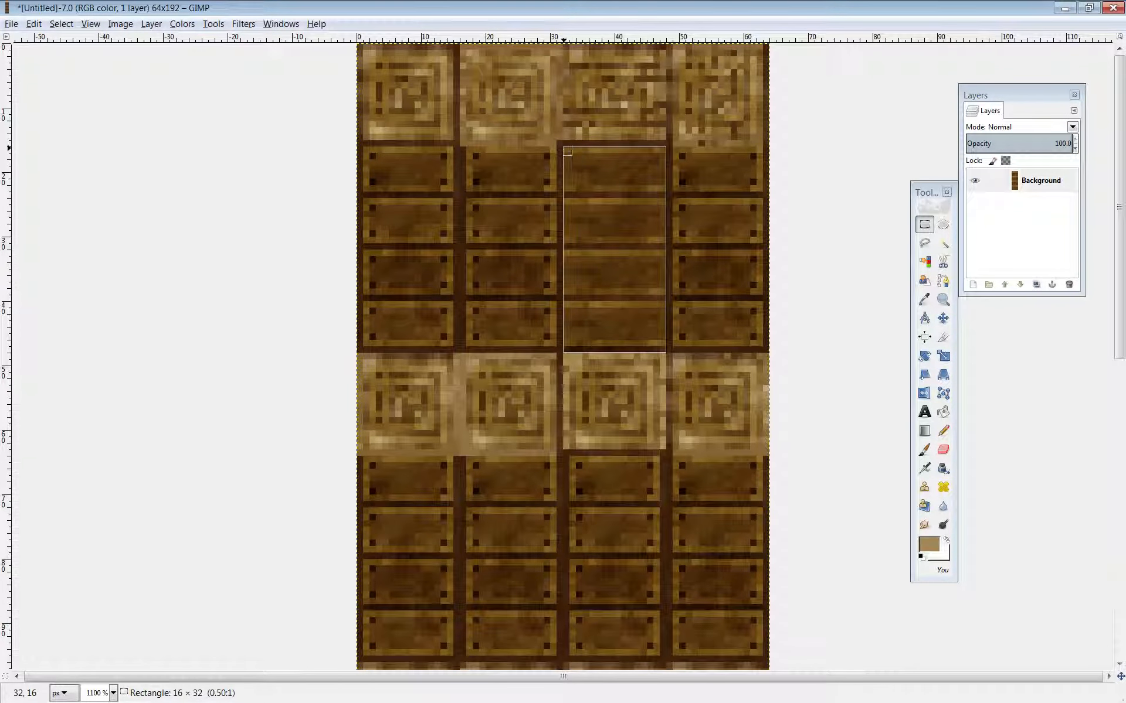
key(ctrl+c)
scroll(629, 392, down, 5)
scroll(630, 392, up, 5)
key(ctrl+v)
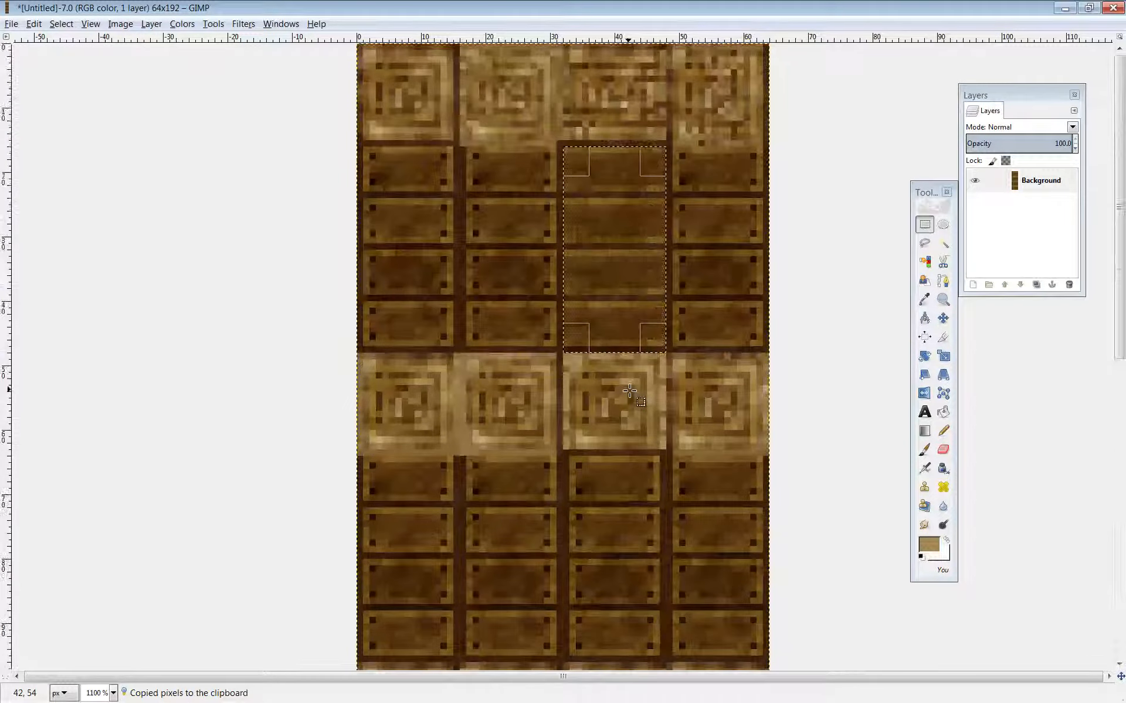
Move the pasted plank face straight down over the front of the third tile in the second row and anchor it.
key(Down)
key(Down)
key(Down)
key(Down)
key(Down)
key(Down)
key(Down)
key(Down)
key(Down)
key(Down)
key(Down)
key(Down)
key(Down)
key(Down)
key(Down)
key(Down)
key(Down)
key(Down)
key(Down)
key(Down)
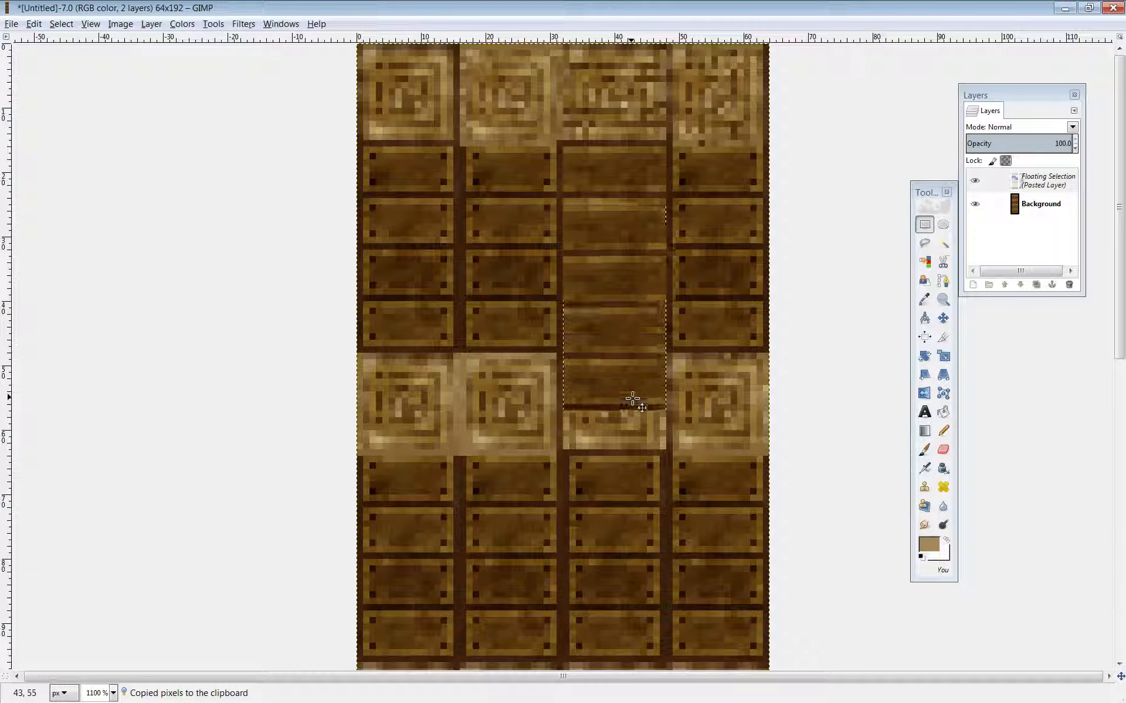
key(Down)
key(Down)
key(Down)
key(Down)
key(Down)
key(Down)
key(Down)
key(Down)
key(Down)
key(Down)
key(Down)
key(Down)
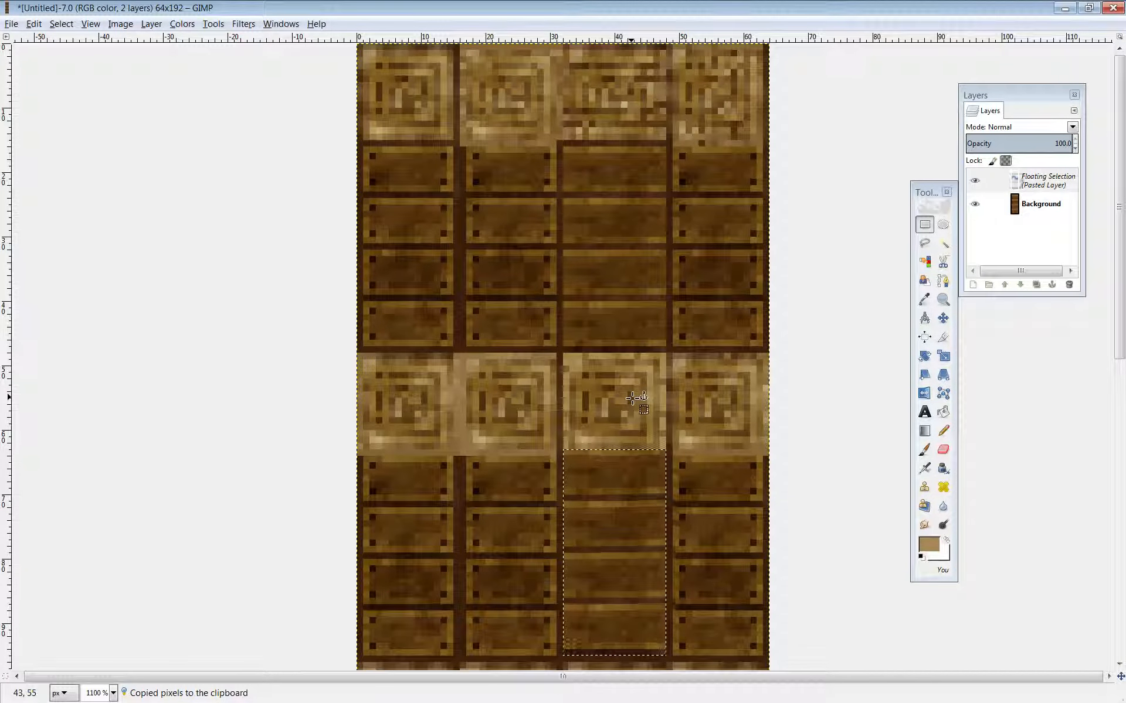
scroll(633, 393, down, 3)
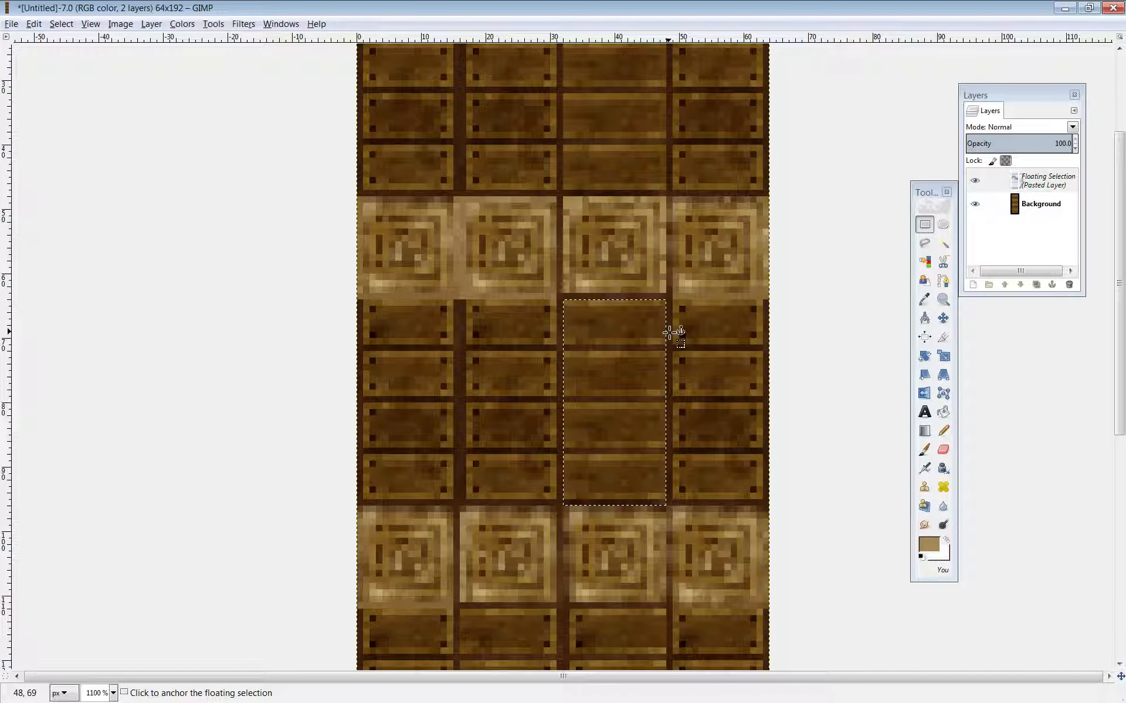
click(669, 333)
Look over the remaining tile rows, export the tileset to wall2.png again and reload the tile test page in the browser.
scroll(671, 334, up, 3)
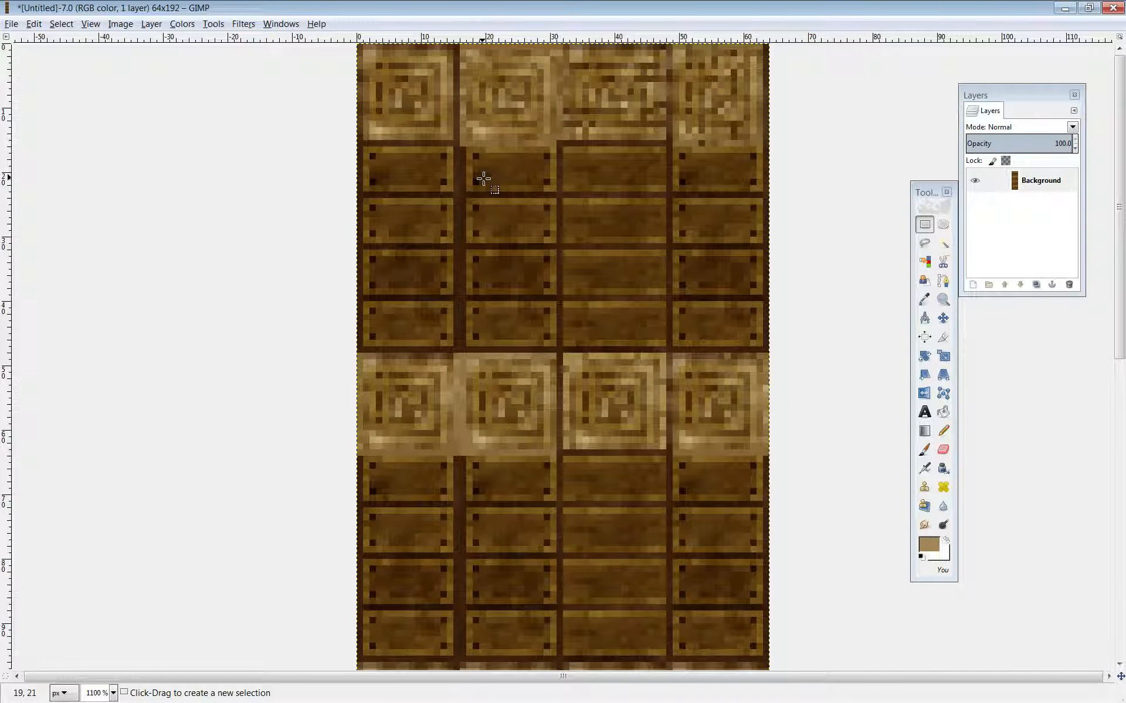
scroll(580, 293, down, 3)
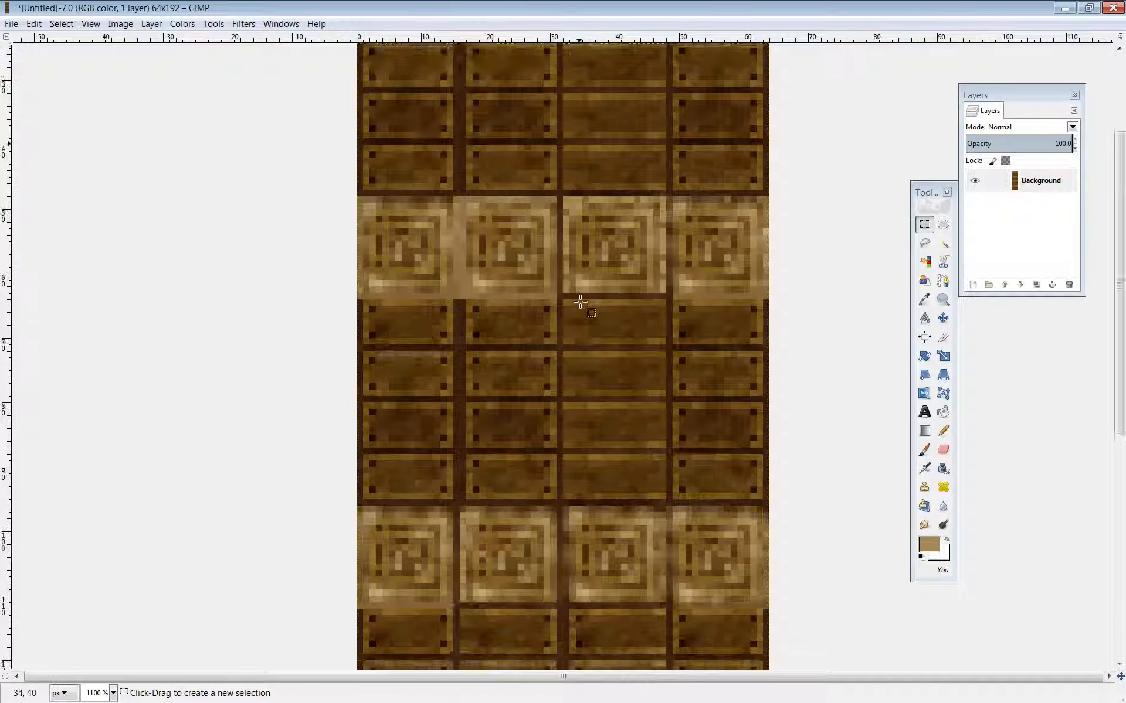
scroll(595, 320, down, 3)
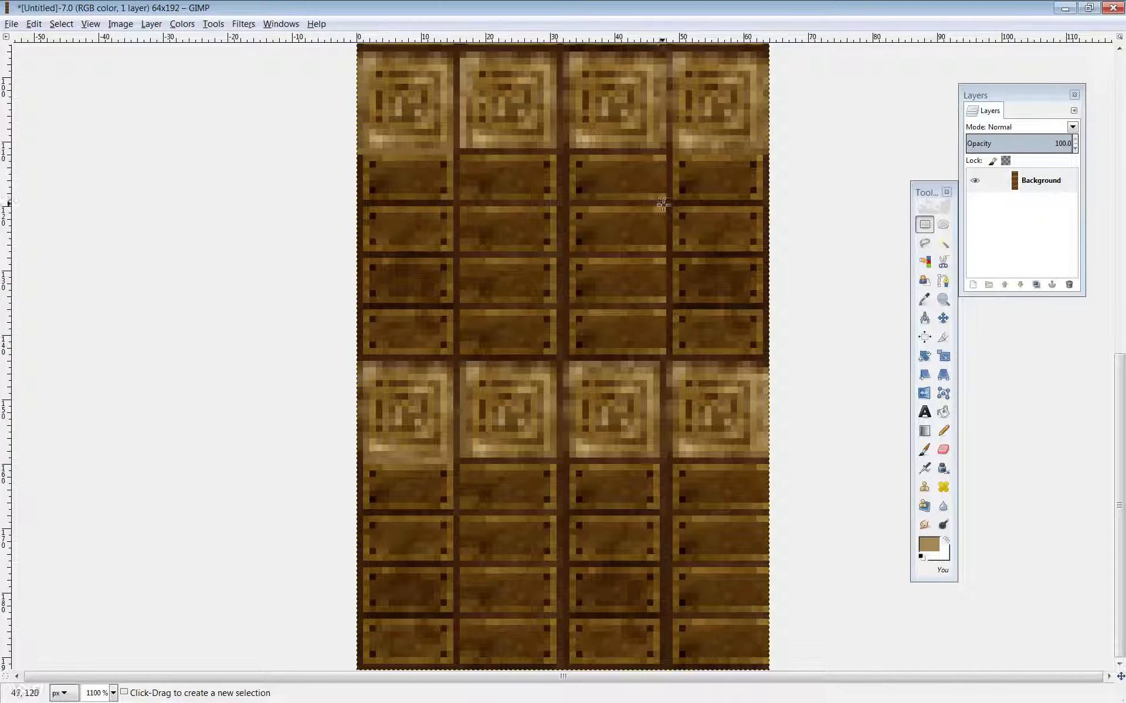
scroll(555, 298, up, 6)
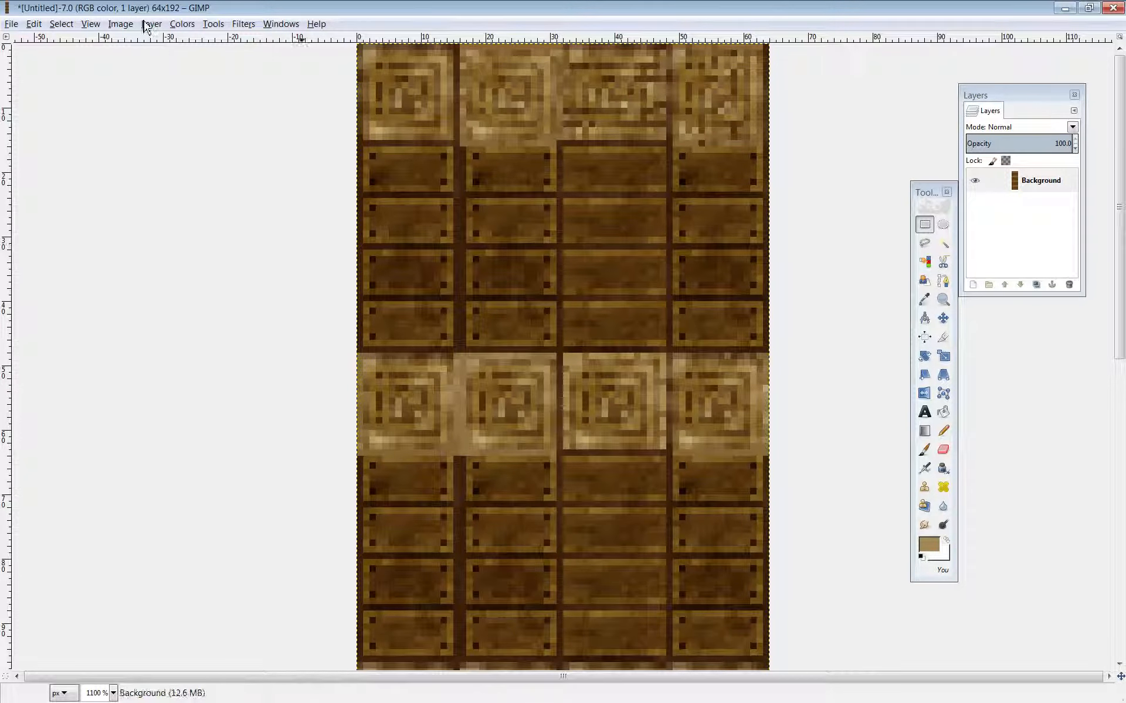
click(11, 23)
click(70, 191)
key(alt+Tab)
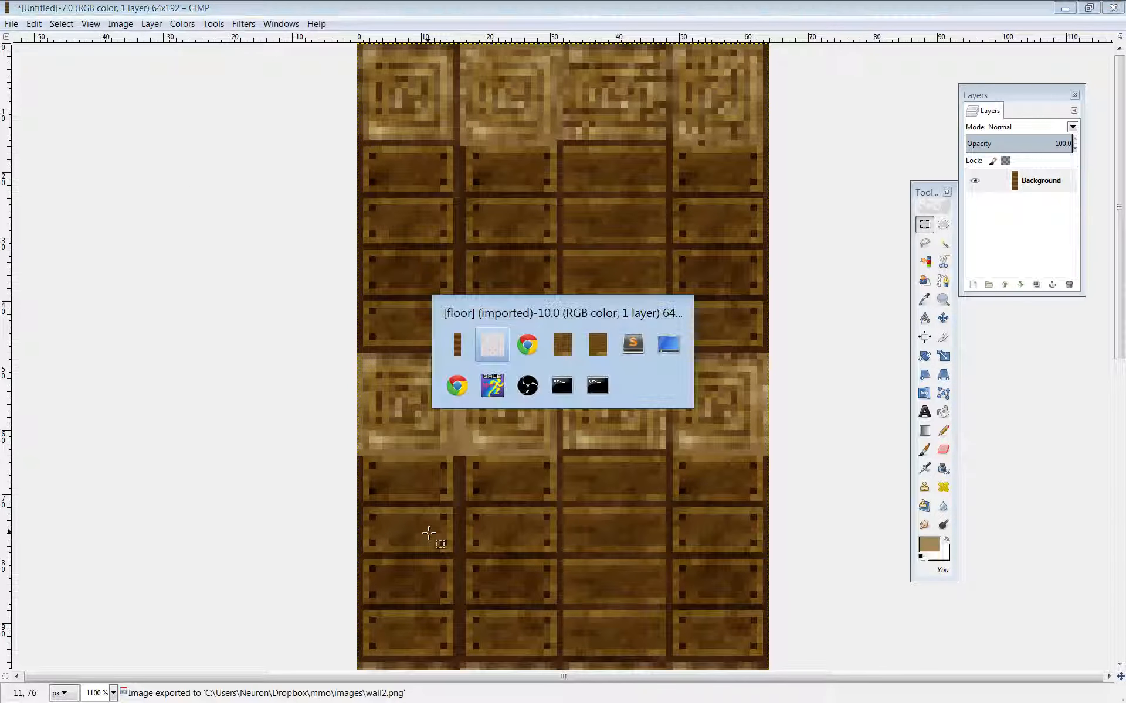
key(Tab)
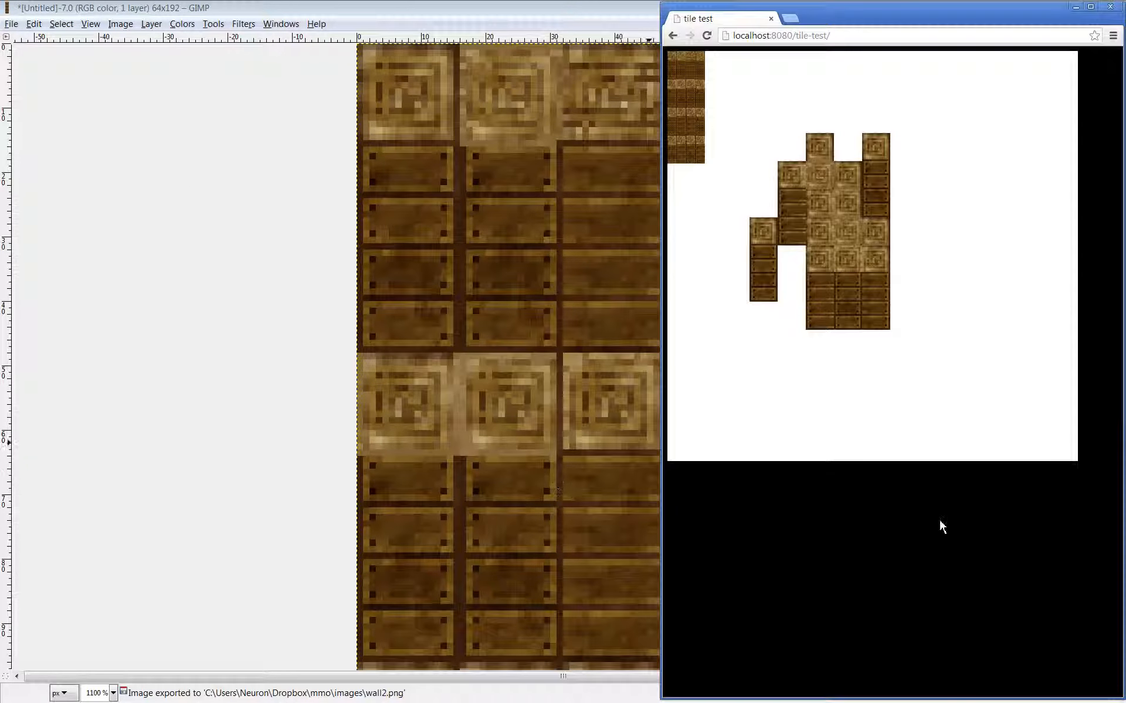
key(F5)
Reload the tile test page repeatedly to examine how the plain plank fronts join across random wall layouts.
key(F5)
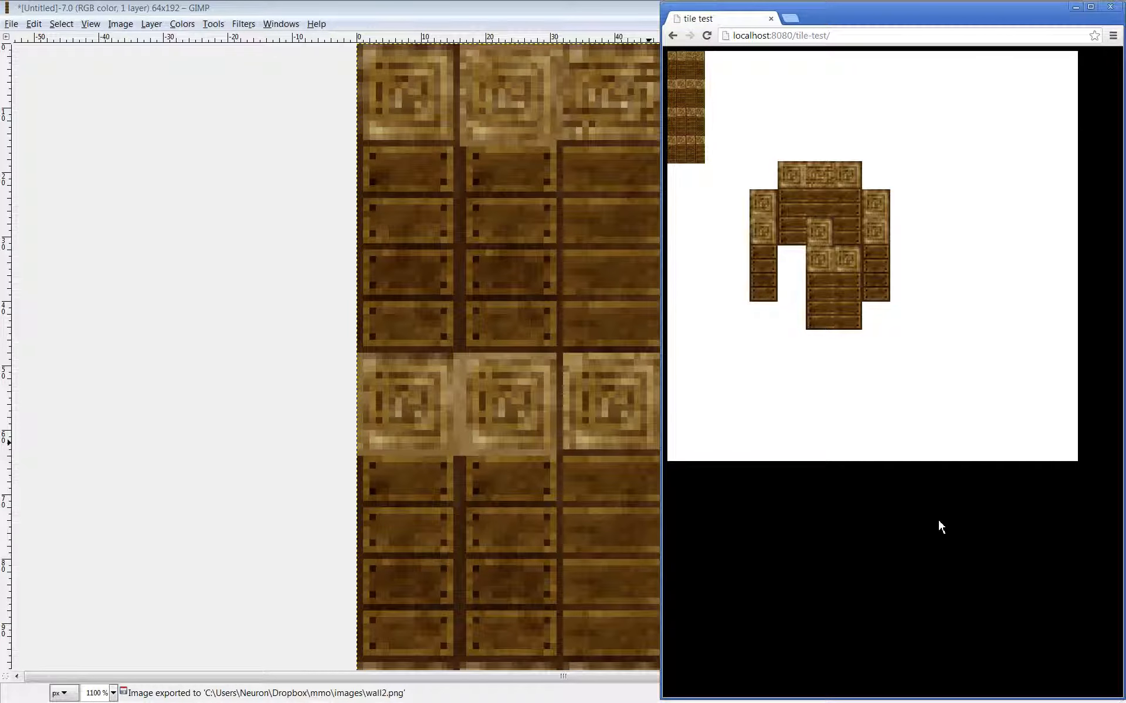
key(F5)
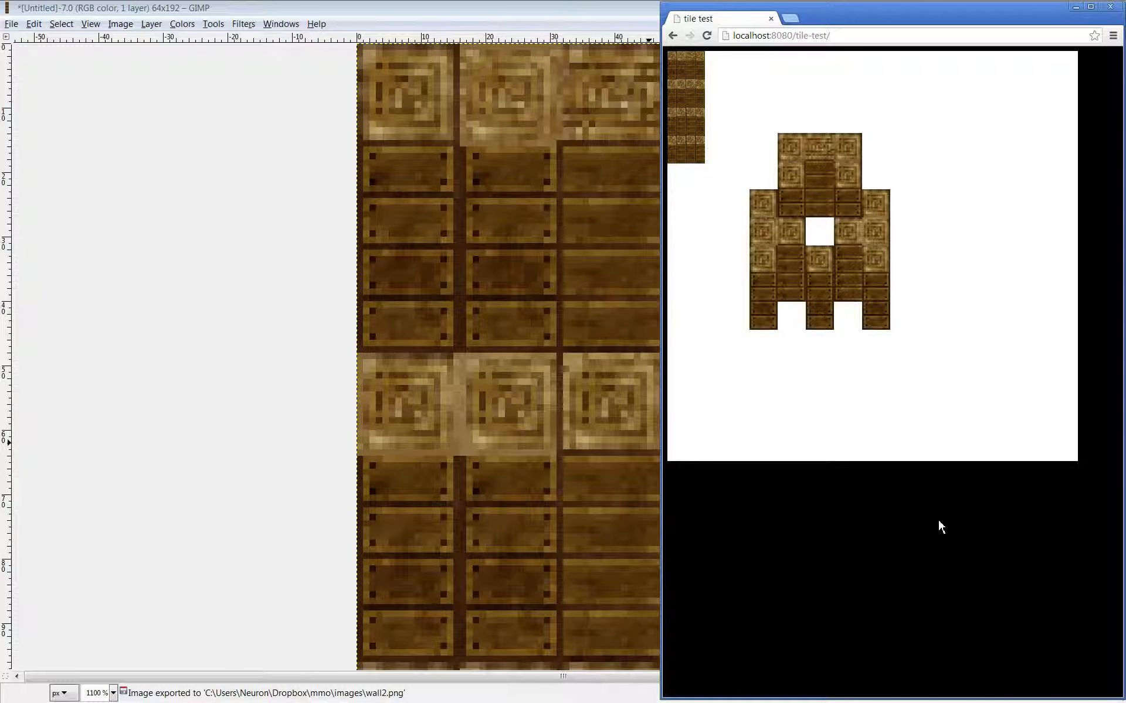
key(F5)
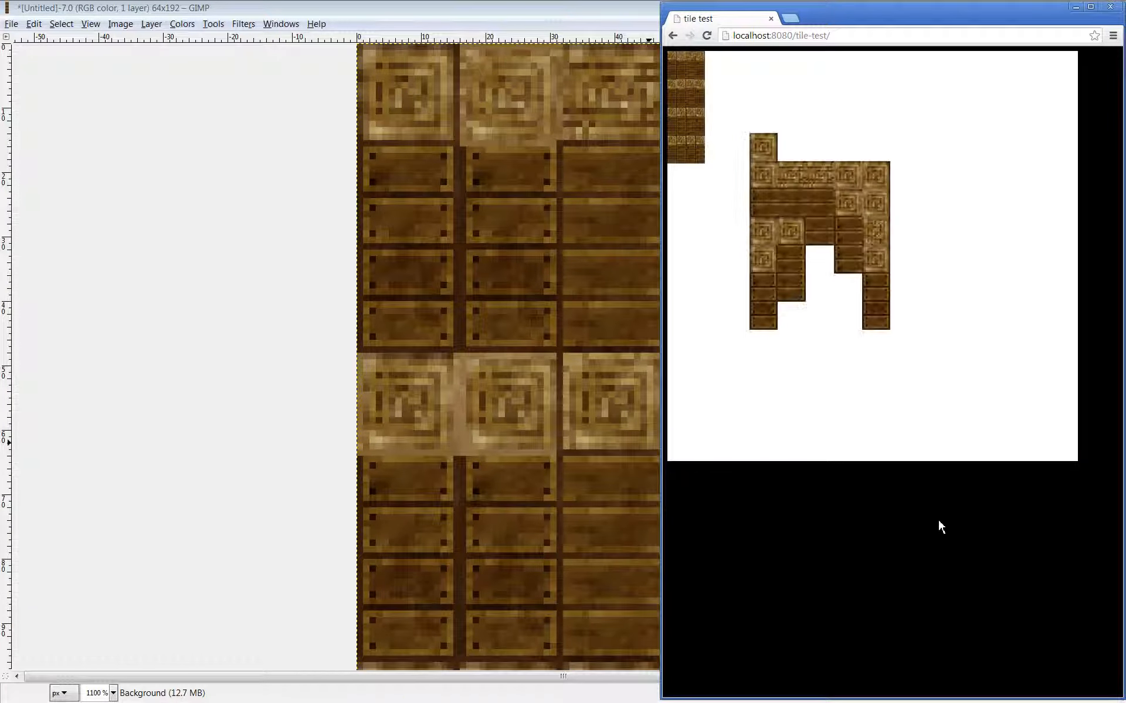
key(F5)
key(F5)
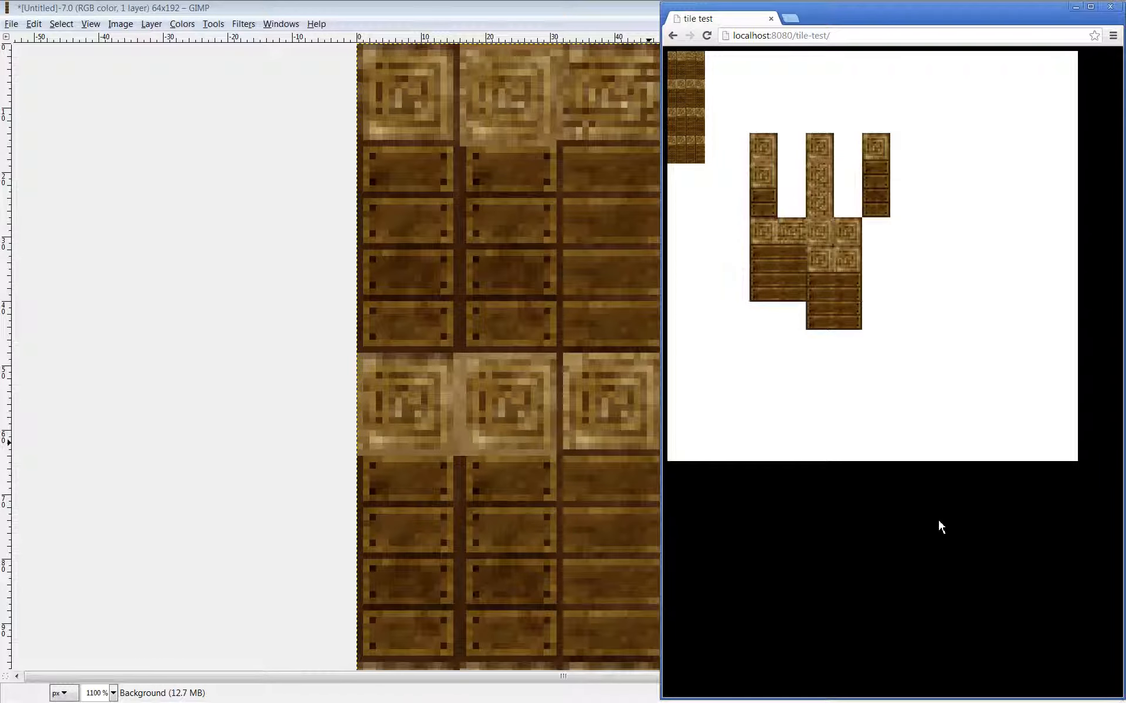
key(F5)
key(F5)
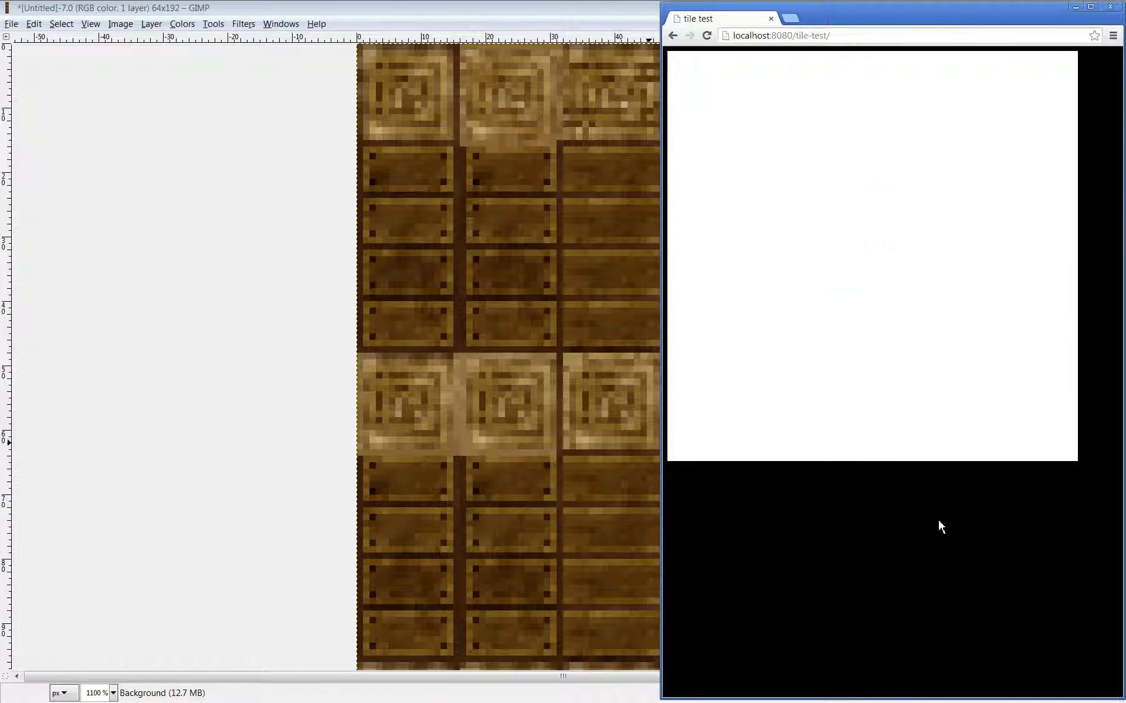
key(F5)
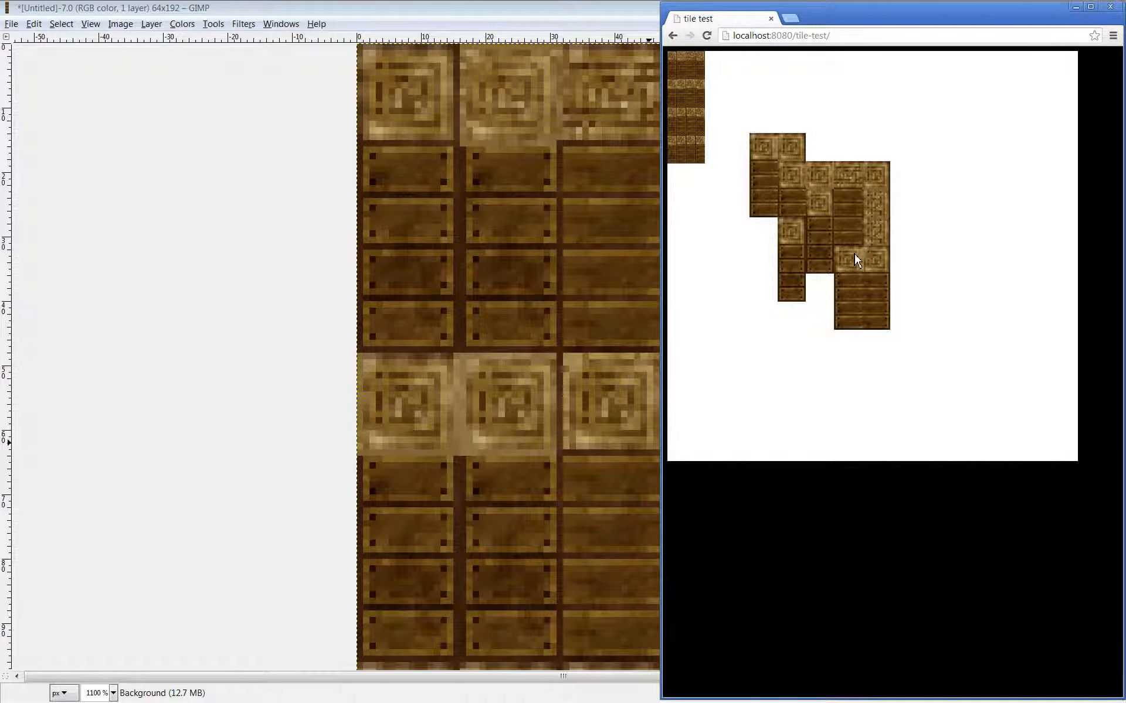
key(F5)
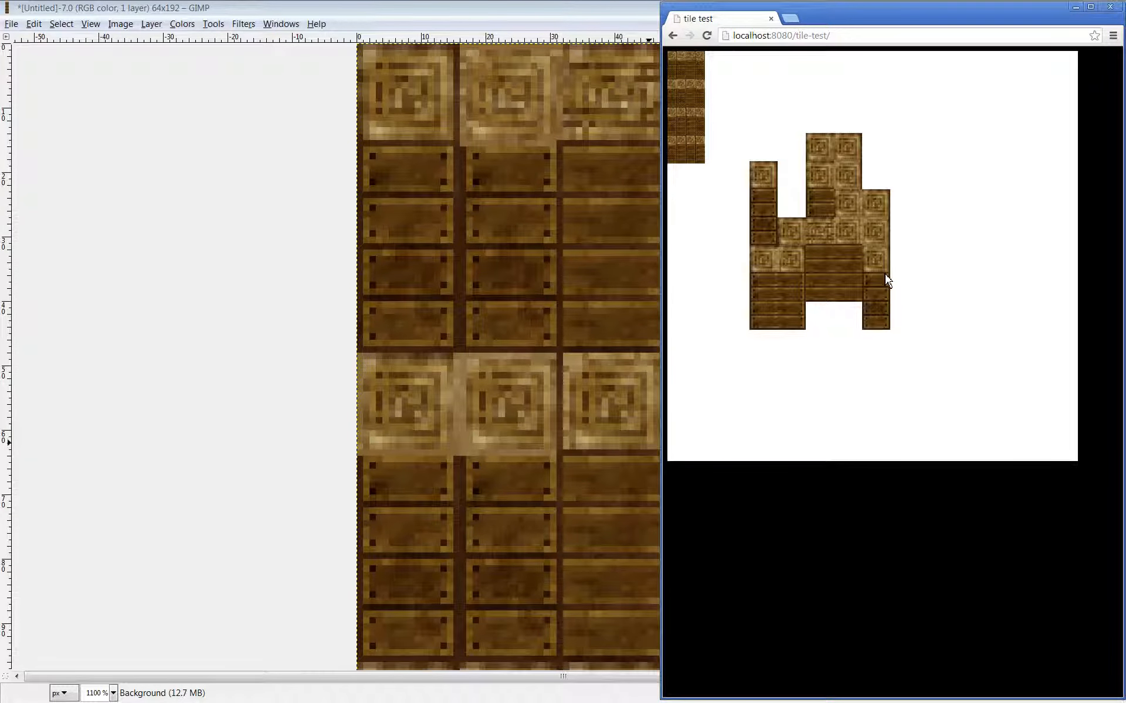
key(F5)
key(F5)
key(F5)
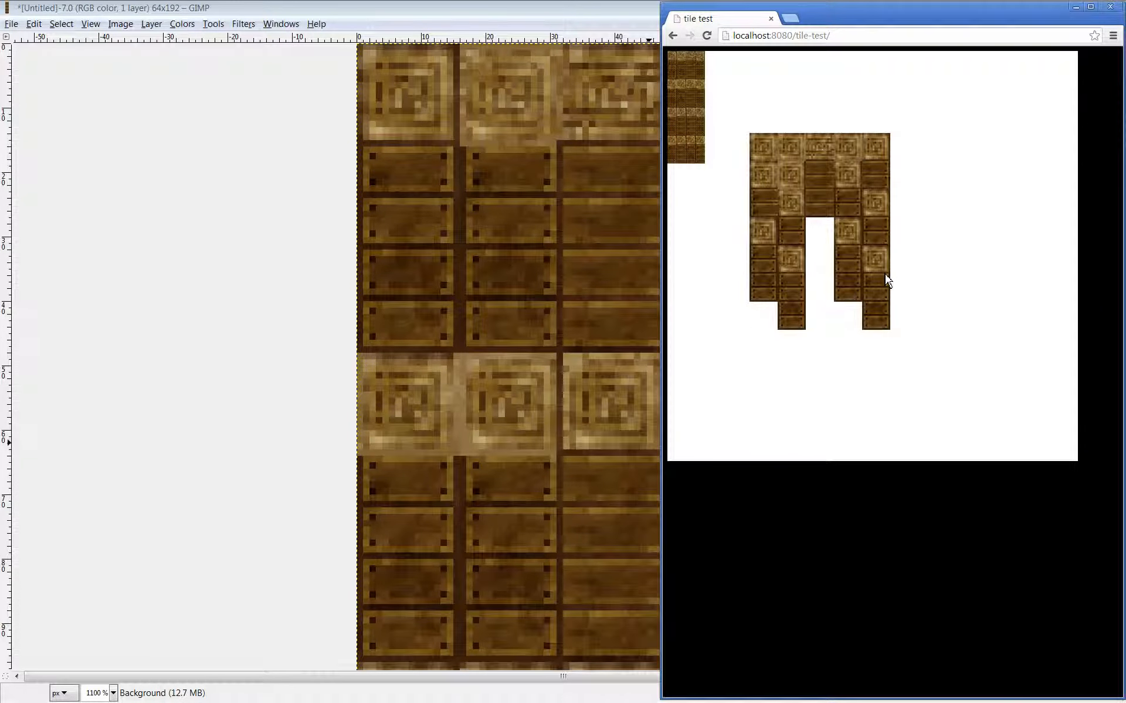
key(F5)
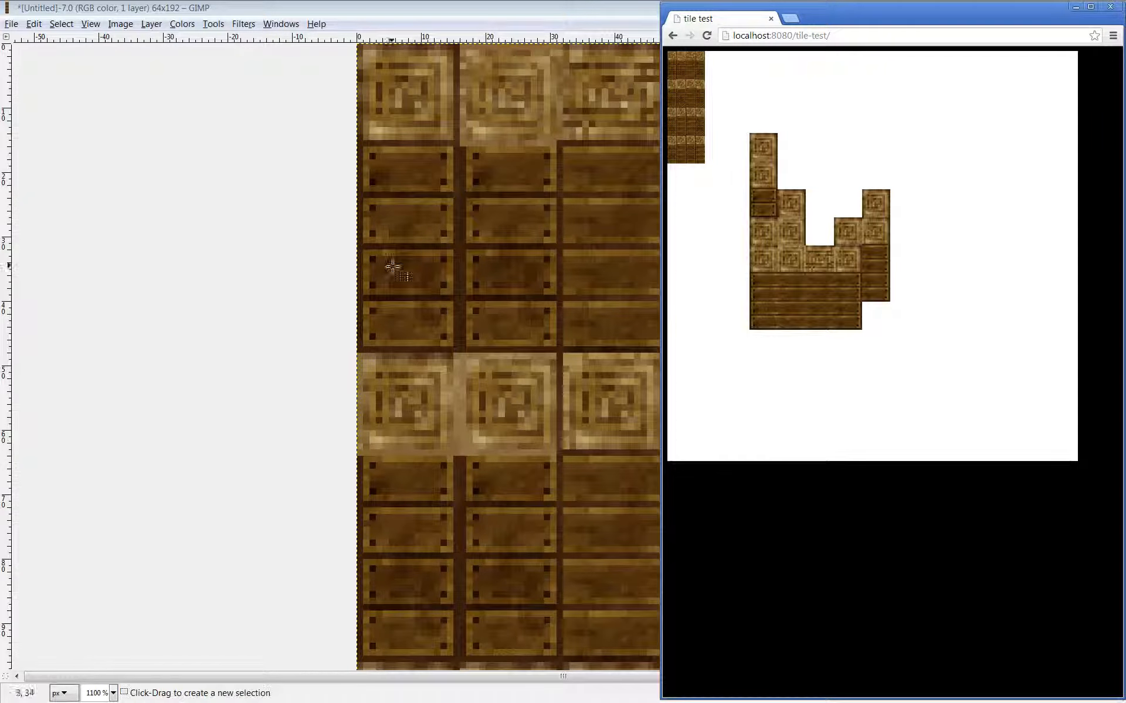
Minimise the open GIMP images, switch to main.js in Sublime Text, rename the fixed layout variable matrix2 to matrix and save the file.
click(614, 12)
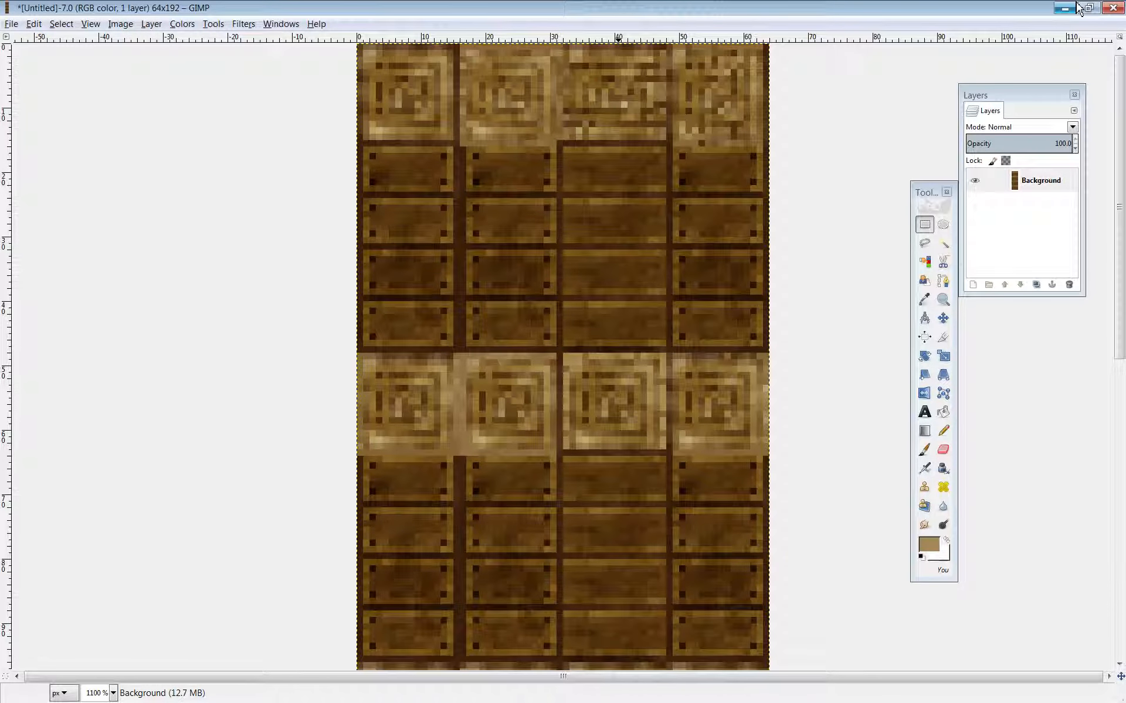
click(1071, 6)
click(604, 35)
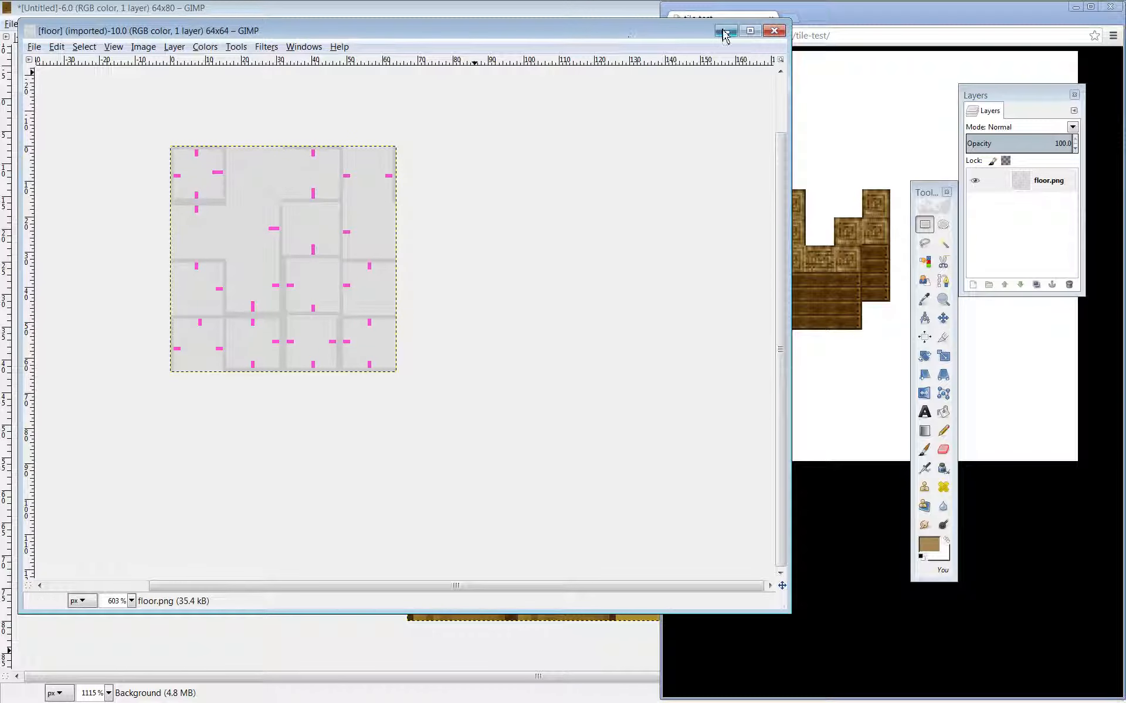
click(724, 31)
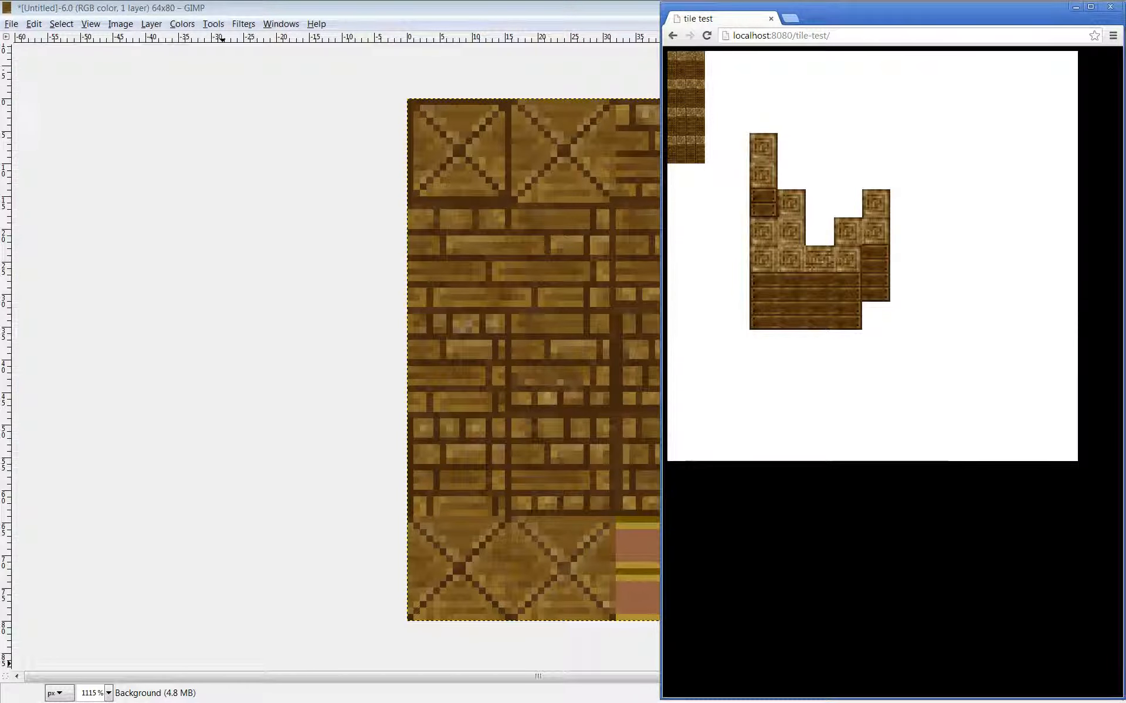
key(alt+Tab)
click(242, 333)
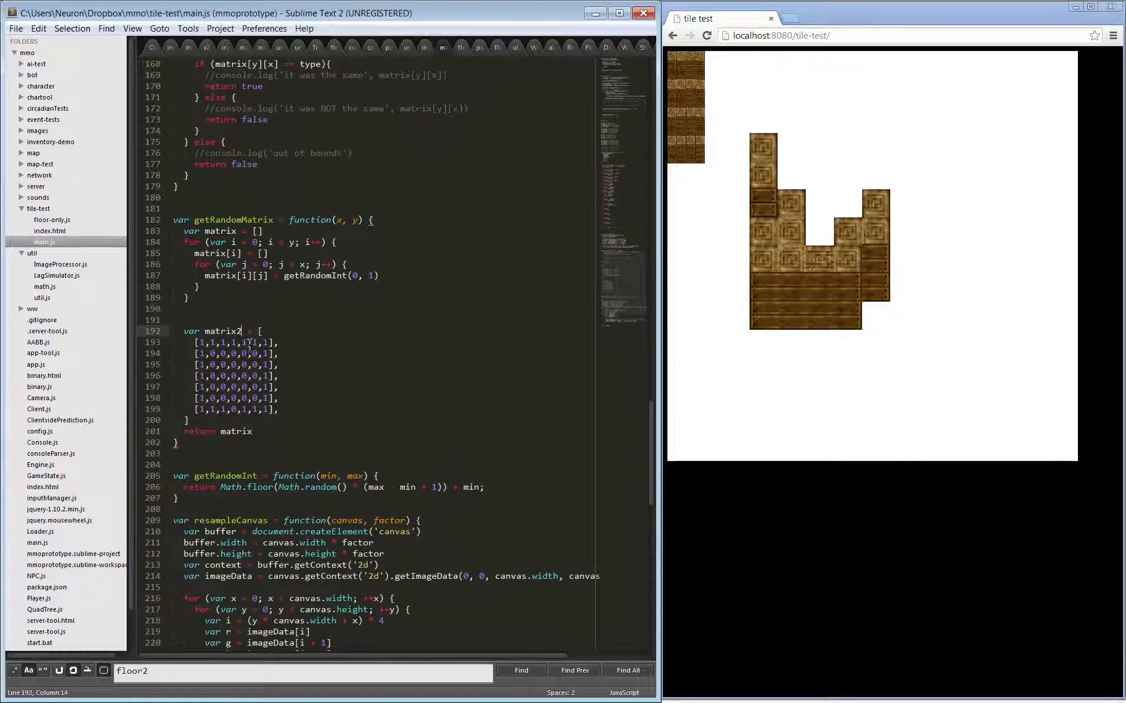
key(BackSpace)
key(ctrl+s)
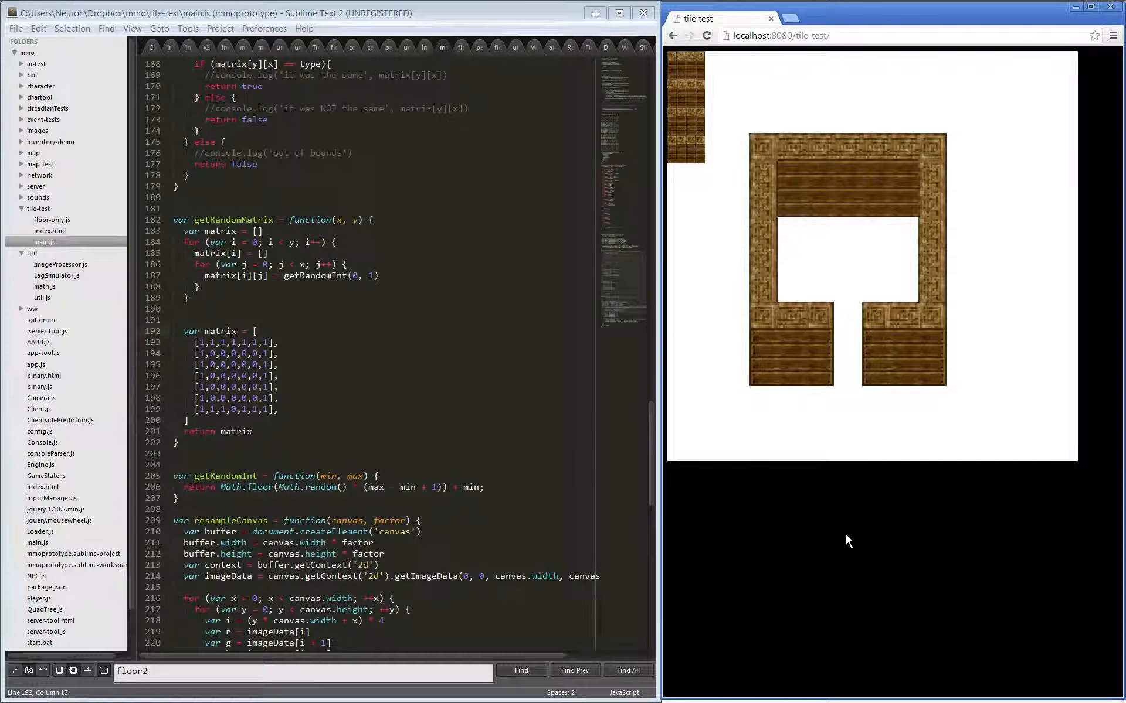
Open index.html from the tile-test folder in the editor.
click(252, 344)
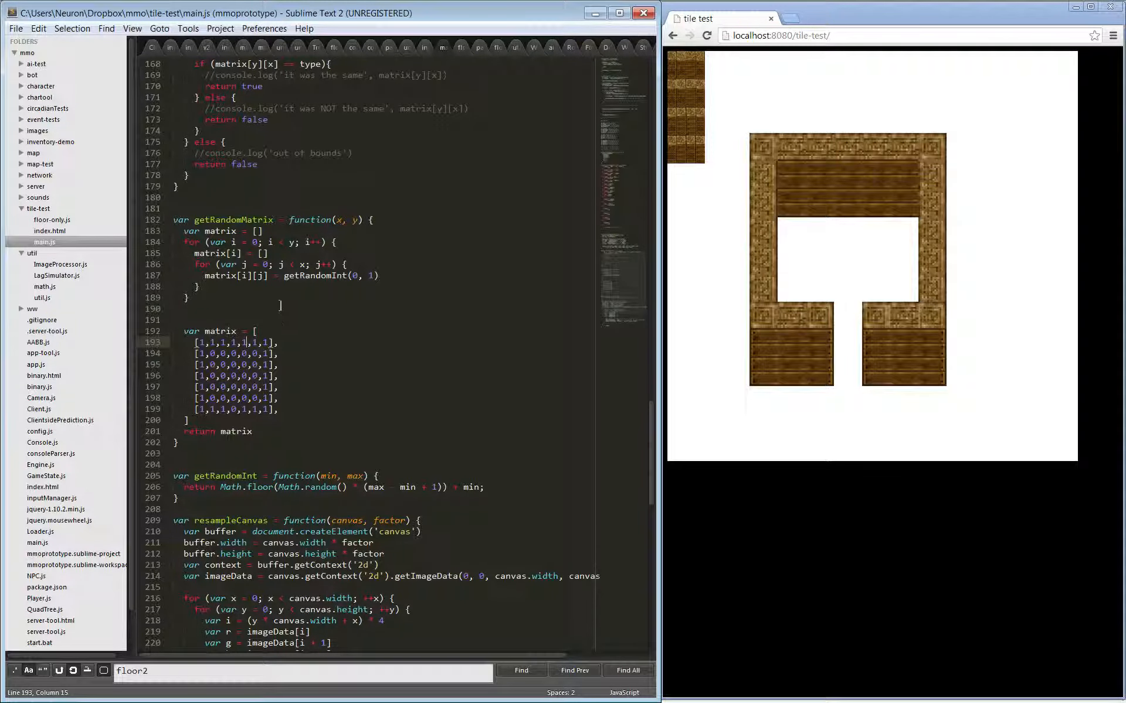
scroll(186, 278, up, 1)
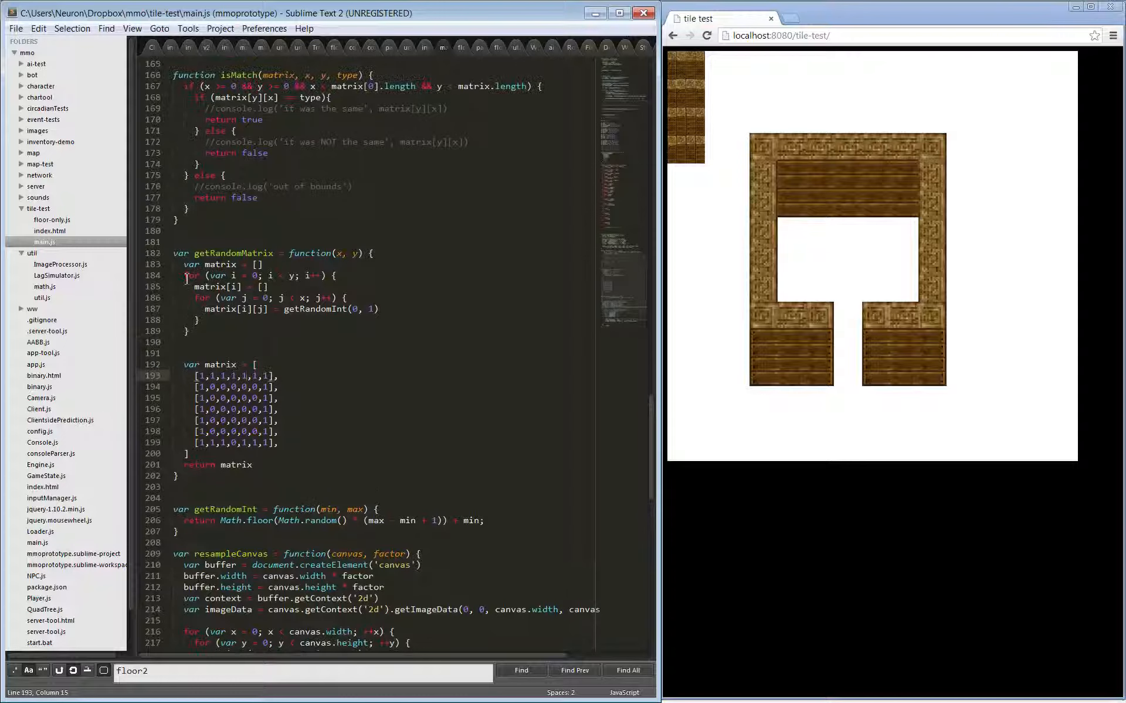
click(49, 231)
click(44, 242)
click(49, 231)
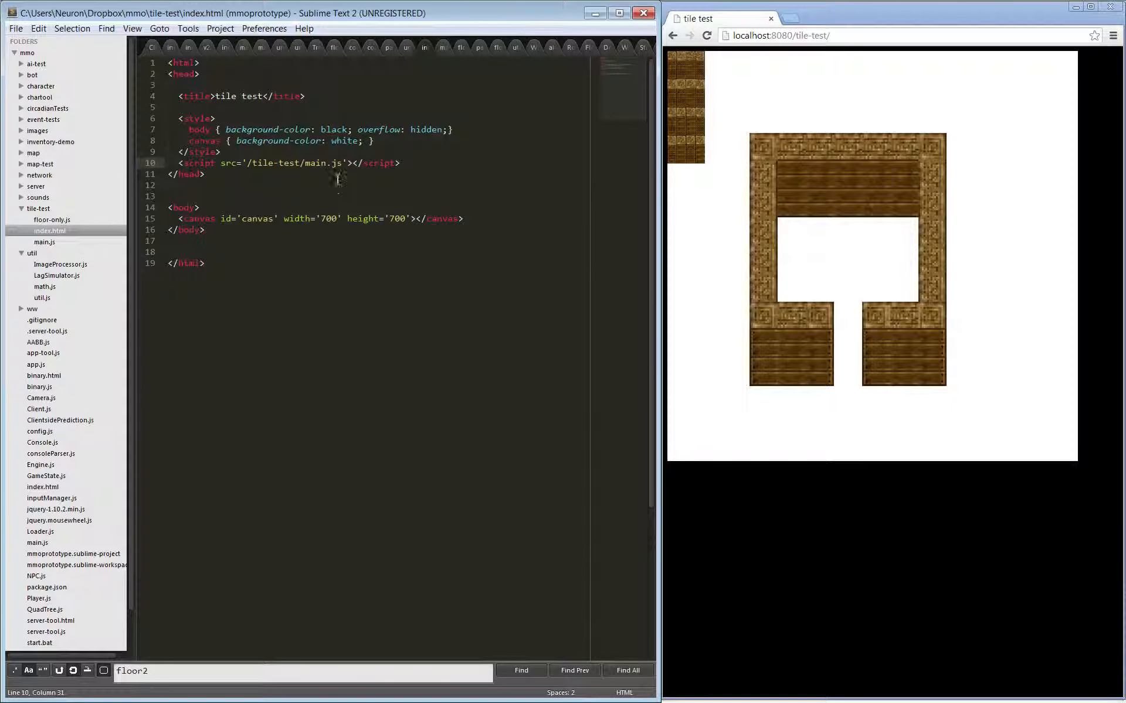
Change the script source in index.html to floor-only.js, save the file and reload the tile test page in the browser.
double_click(310, 163)
text(flo)
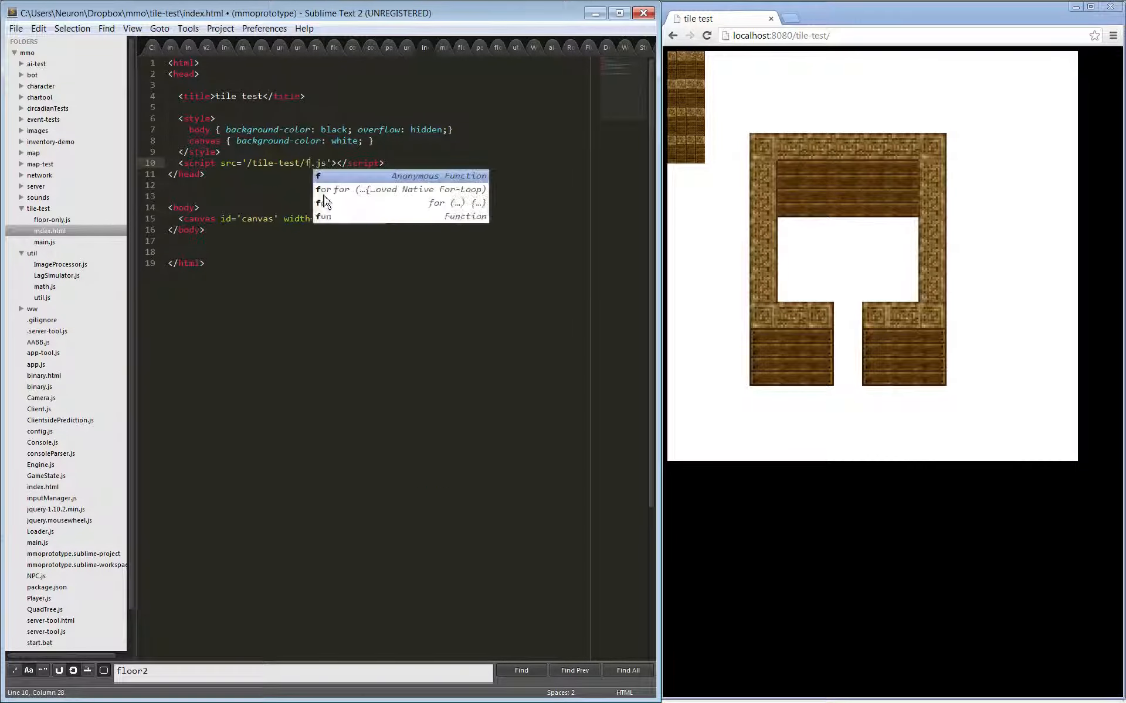
text(or-only)
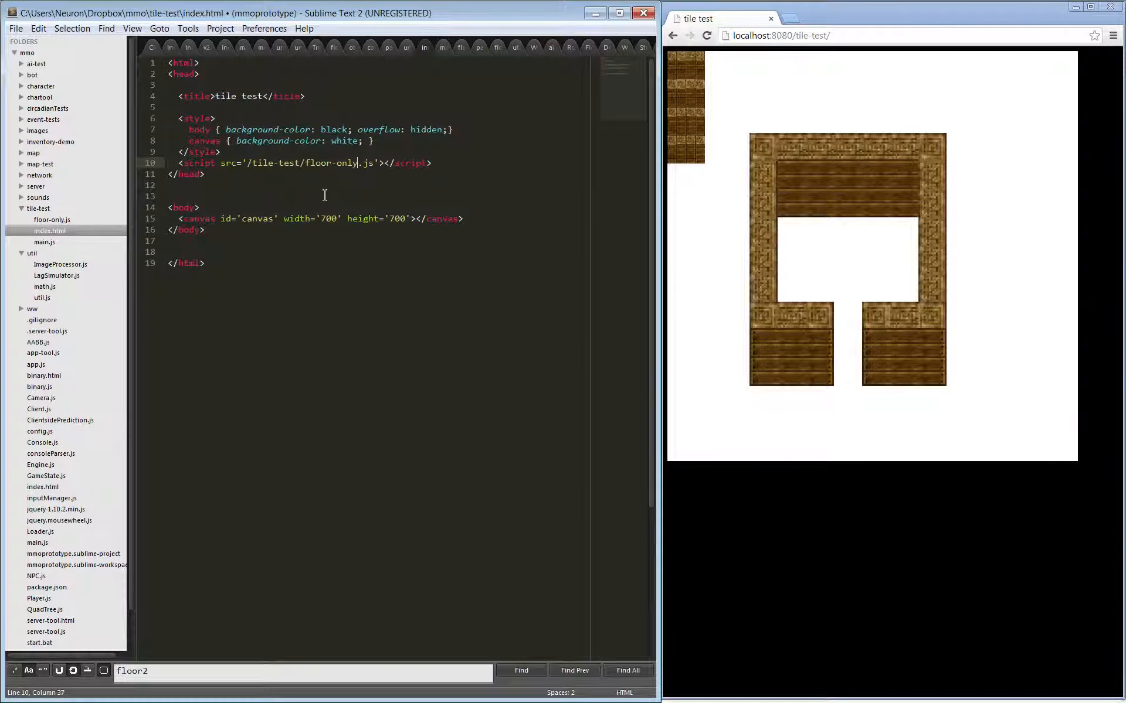
key(ctrl+s)
click(979, 530)
key(F5)
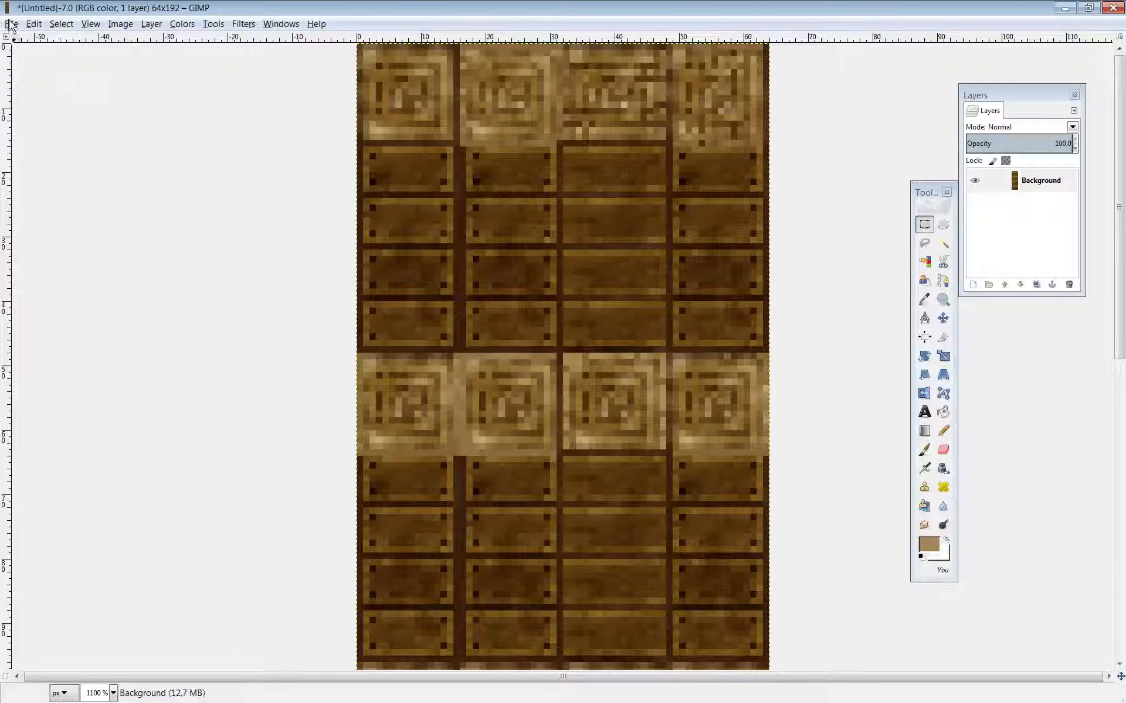
Switch to GIMP, create a new image from the 800x600 template and paste the captured screenshot into it.
click(11, 23)
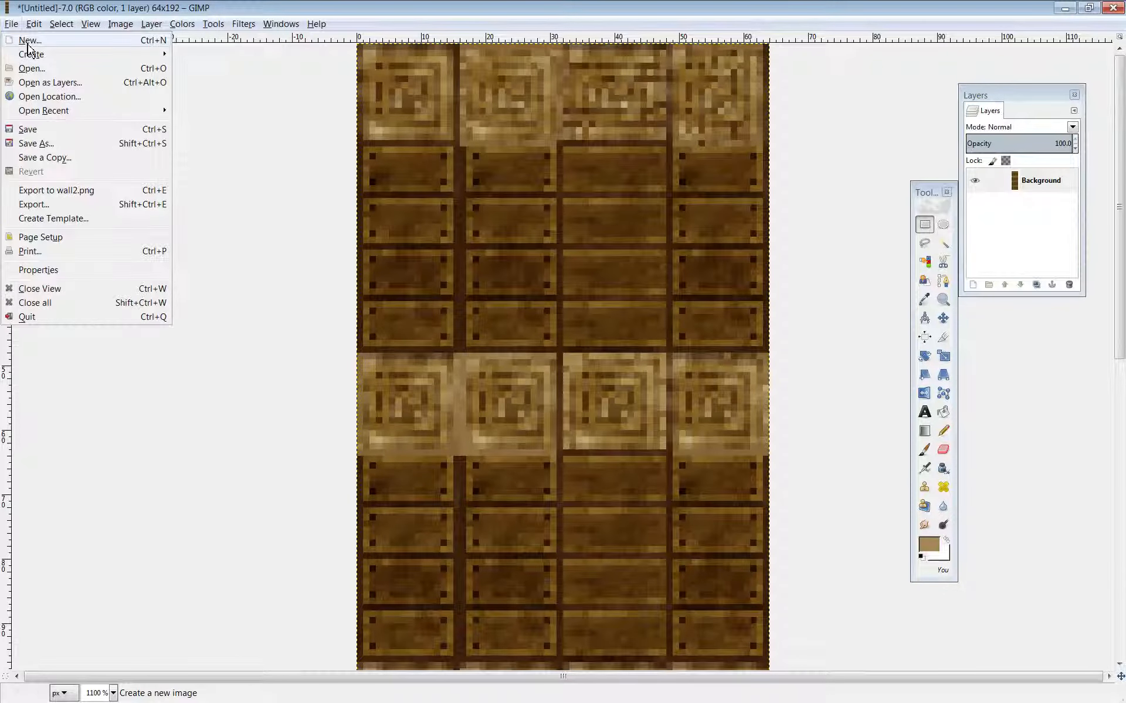
click(28, 42)
click(503, 345)
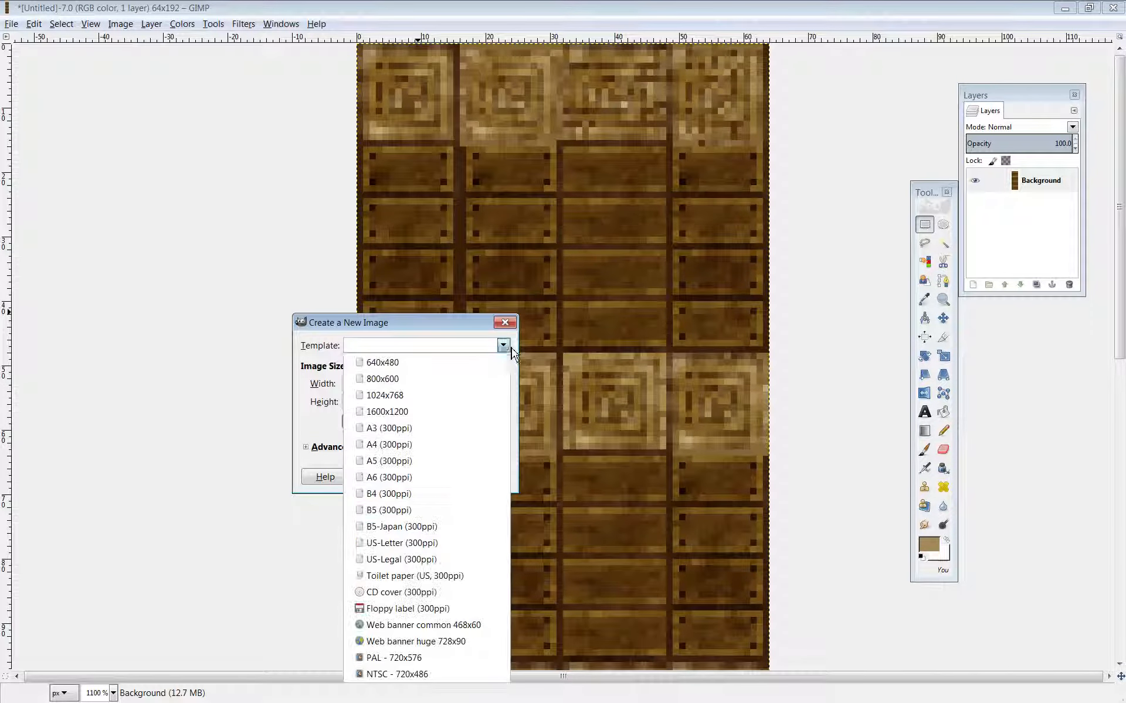
click(413, 384)
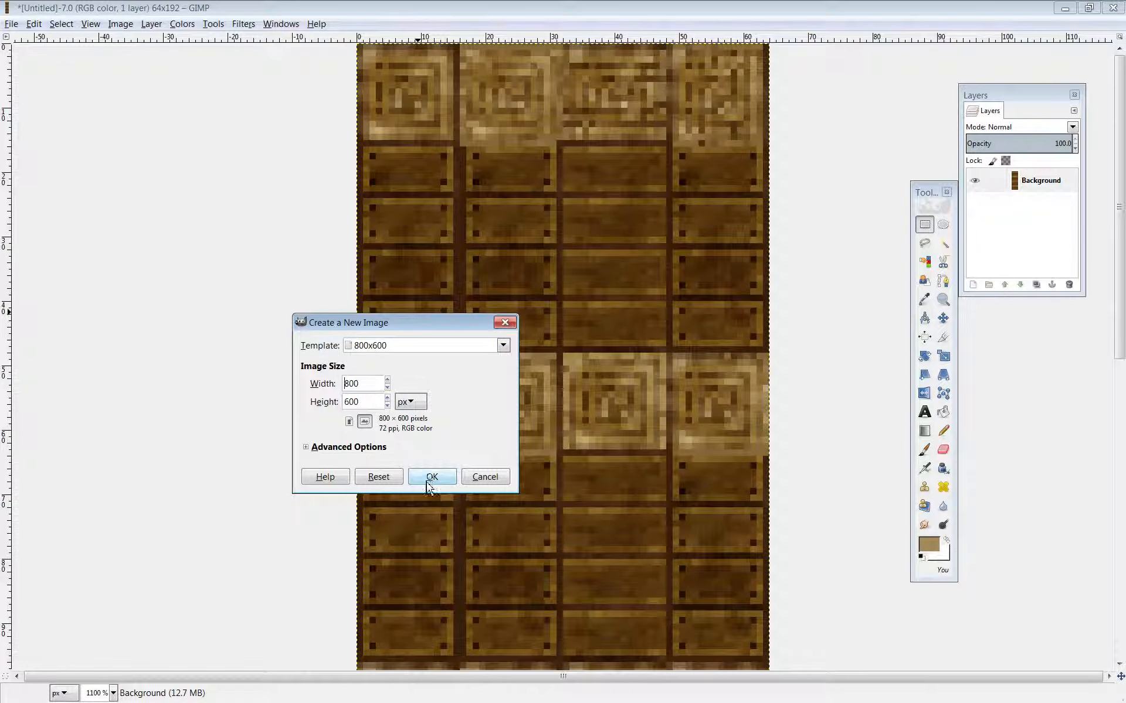
click(432, 475)
key(ctrl+v)
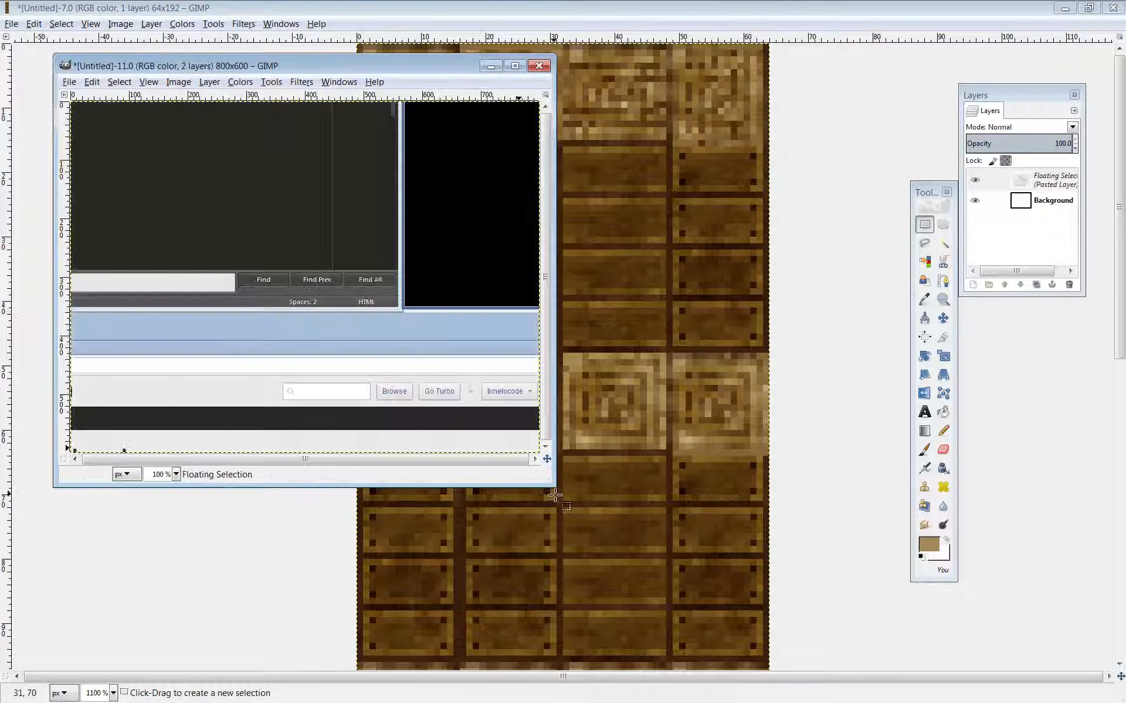
Enlarge the new image's window, move the pasted screenshot until the whole plank floor square lies on the canvas, and anchor it.
drag(554, 486, 820, 624)
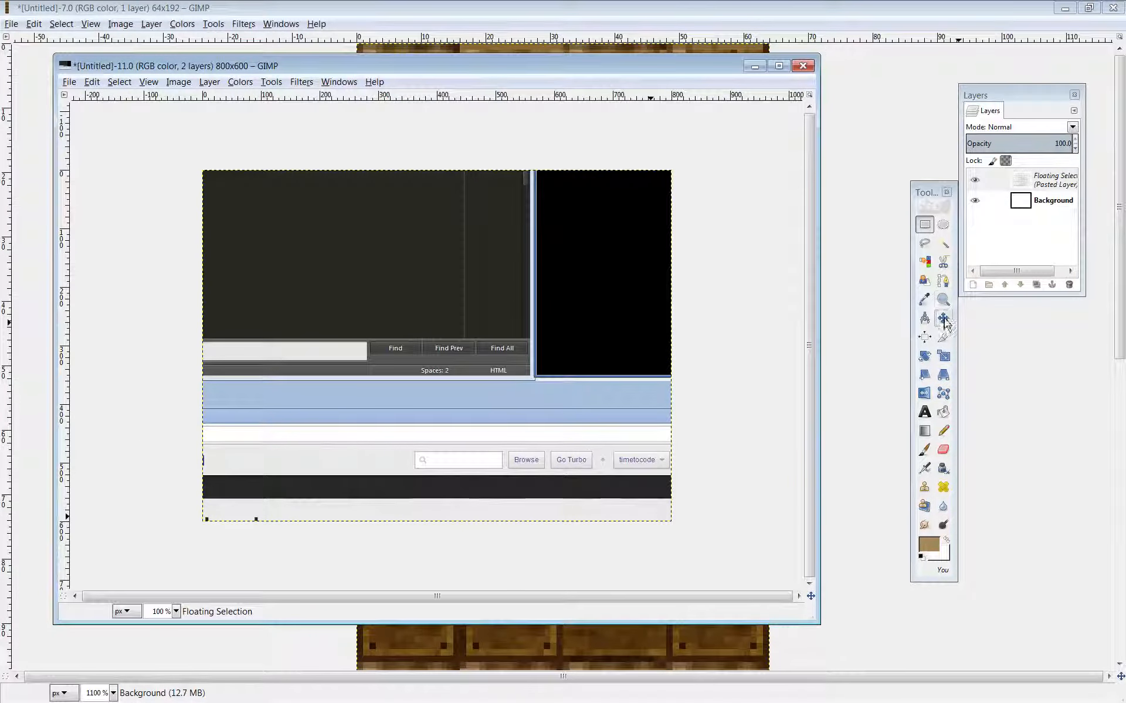
click(944, 320)
drag(580, 286, 469, 382)
drag(587, 239, 509, 392)
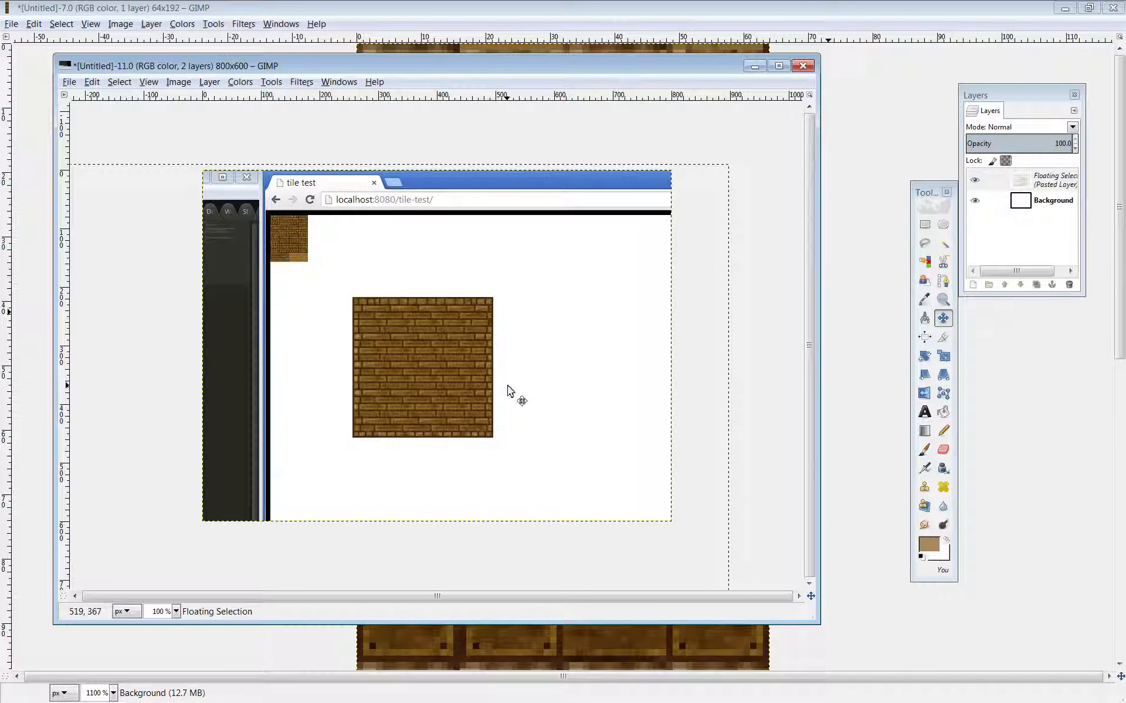
key(ctrl+h)
Select the plank floor square in the screenshot with a rectangle and copy it.
click(925, 228)
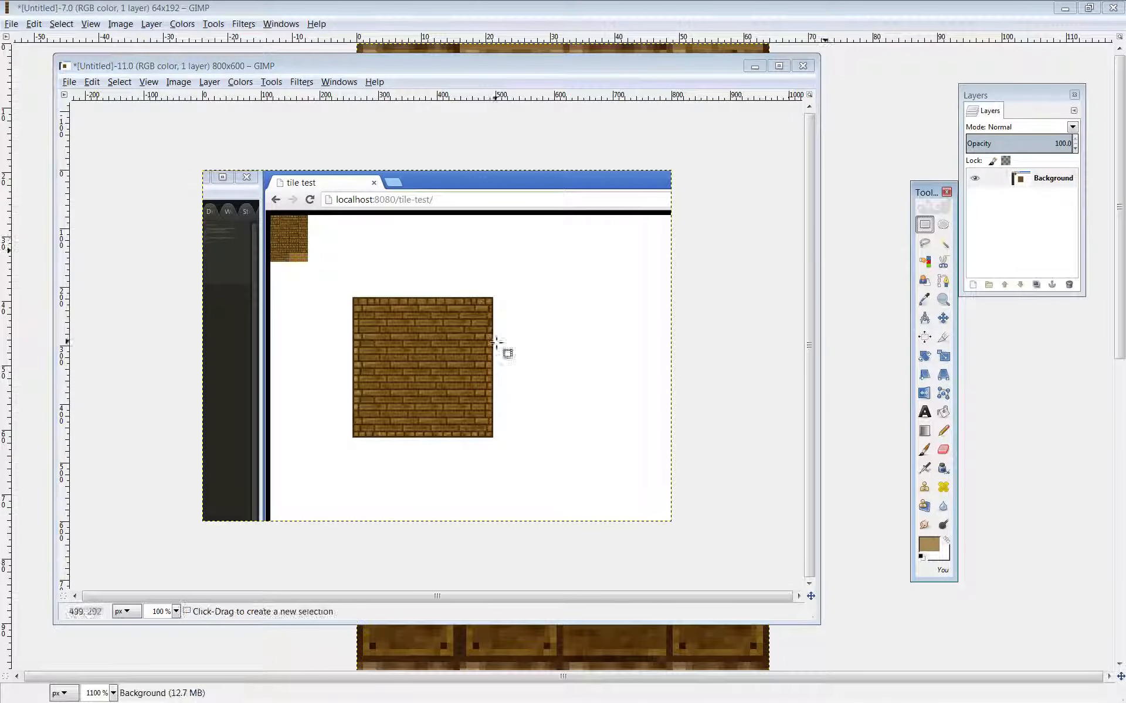
click(489, 432)
drag(490, 432, 351, 295)
key(ctrl+c)
Paste the floor square into another new 800x600 image, move its window aside and clear the selection in the screenshot image.
click(69, 81)
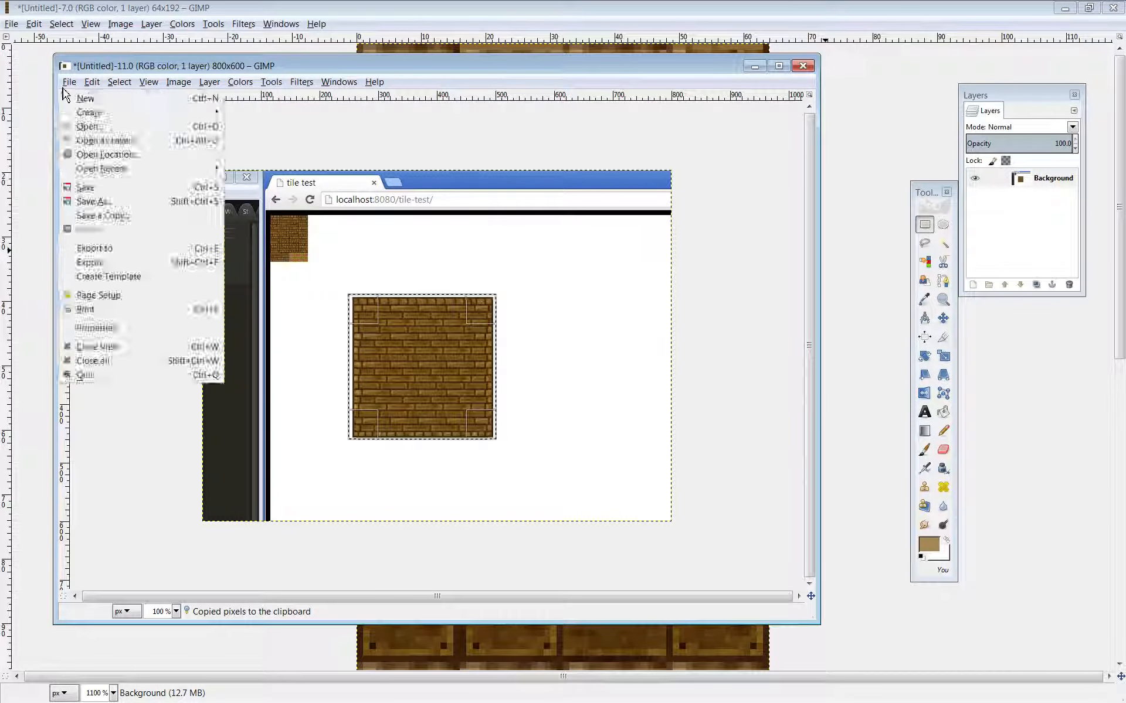
click(94, 96)
click(432, 476)
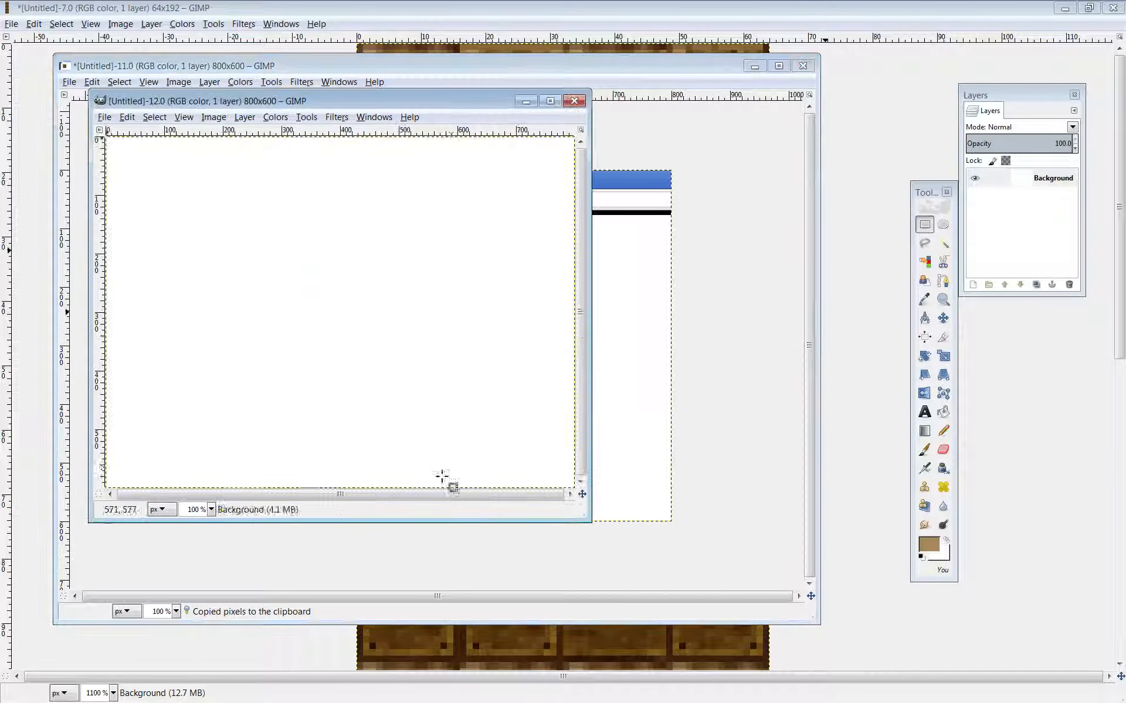
key(ctrl+v)
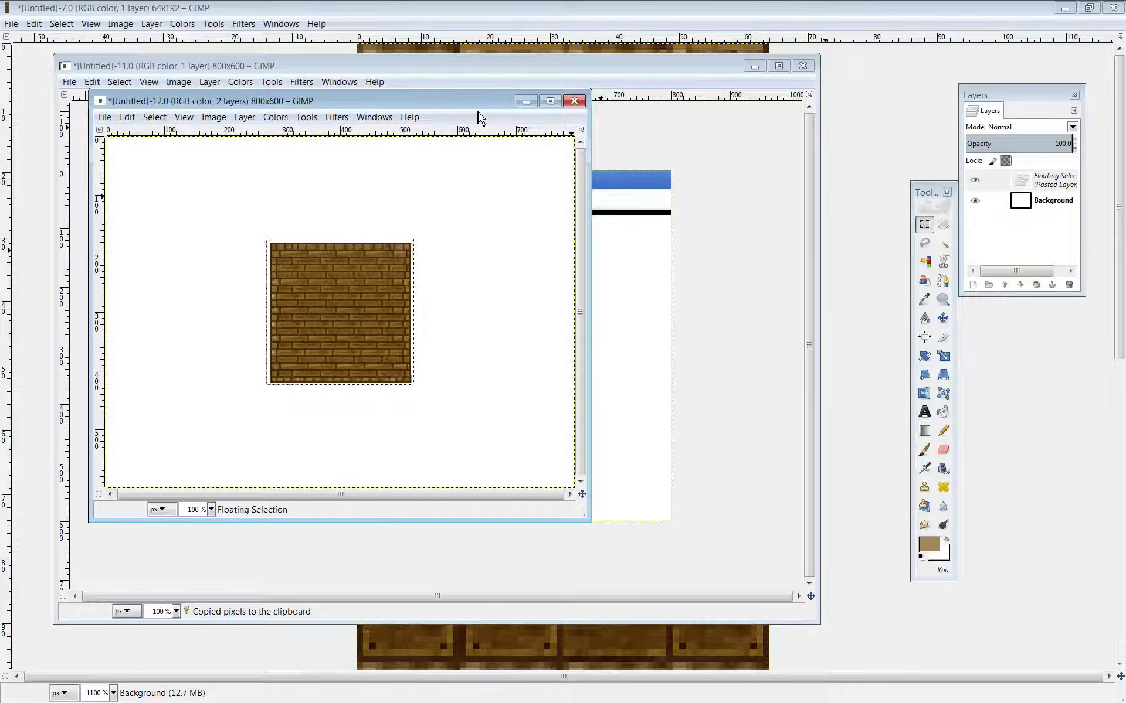
drag(417, 108, 859, 293)
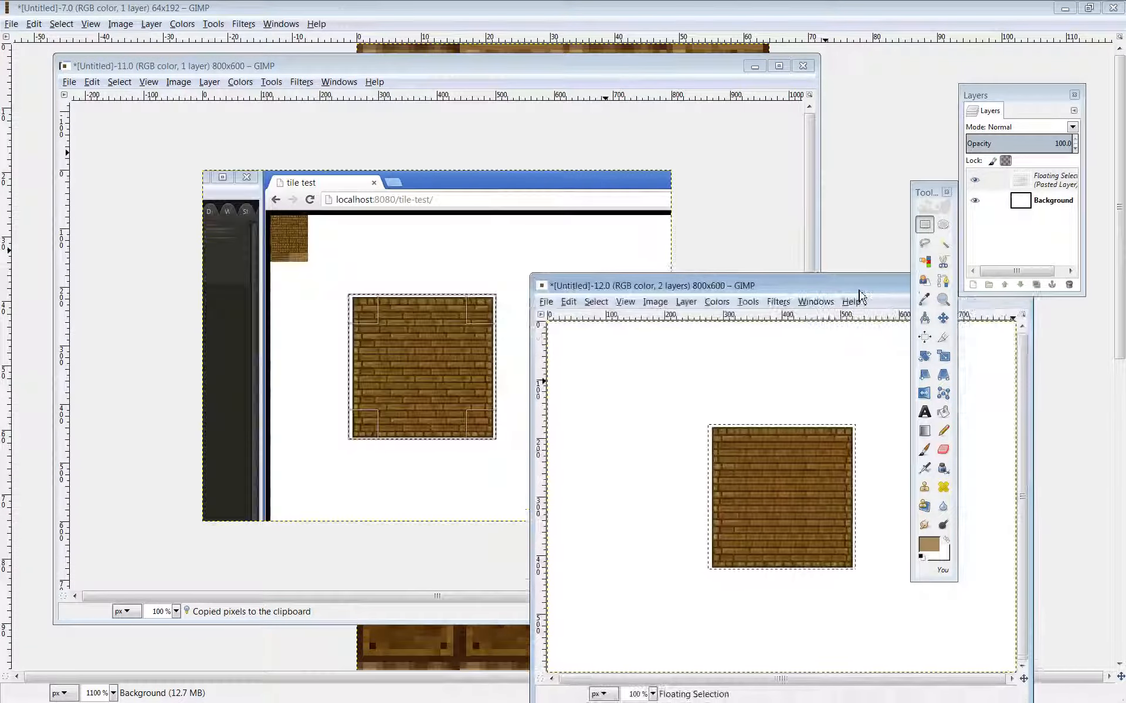
click(163, 548)
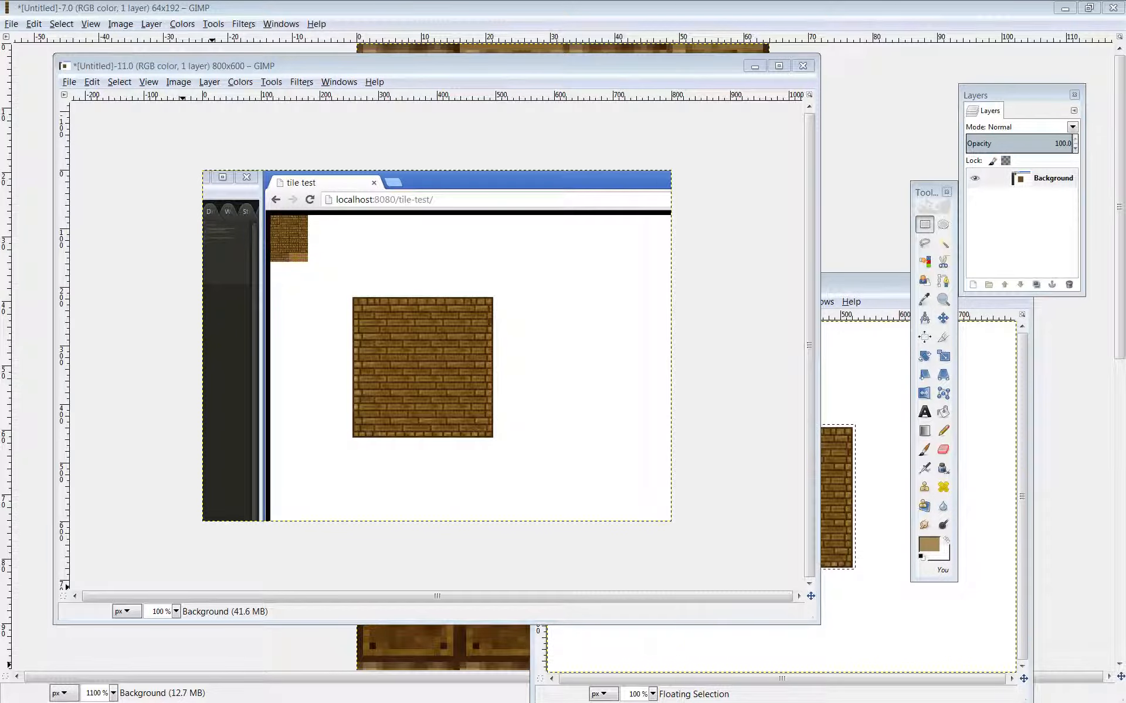
Switch to Sublime Text, change the script source in index.html back to main.js, save it and reload the tile test page.
key(alt+Tab)
key(alt+Tab)
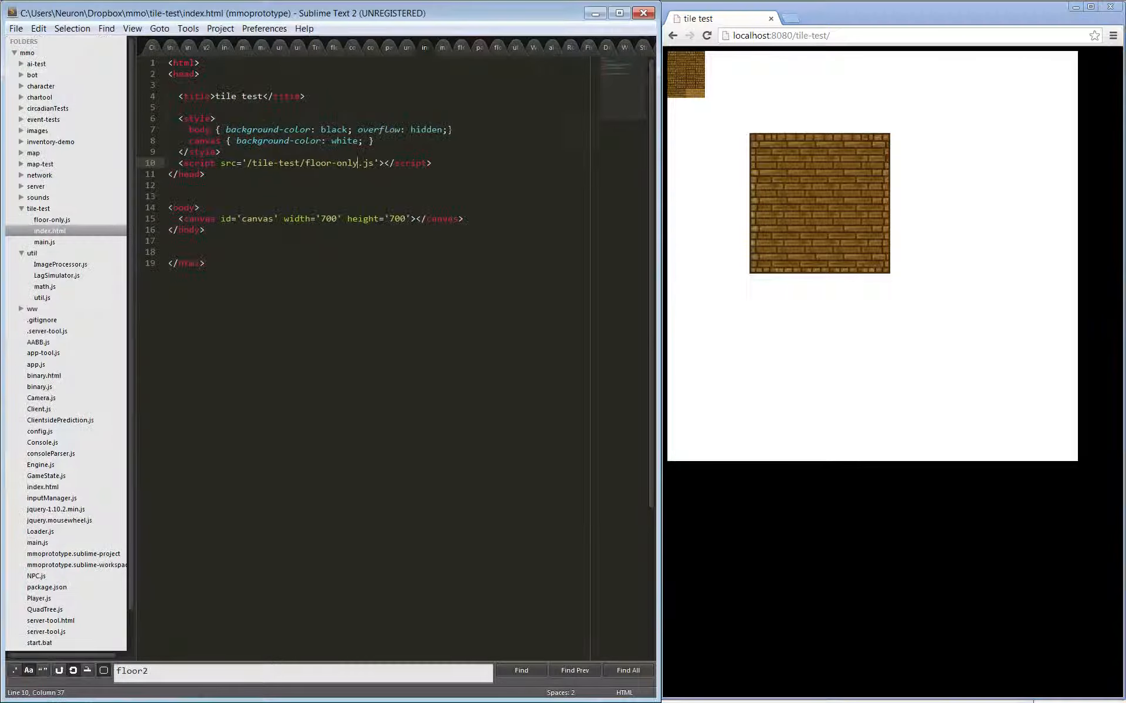
key(BackSpace)
key(BackSpace)
key(BackSpace)
key(BackSpace)
key(BackSpace)
key(BackSpace)
key(BackSpace)
key(BackSpace)
key(BackSpace)
key(BackSpace)
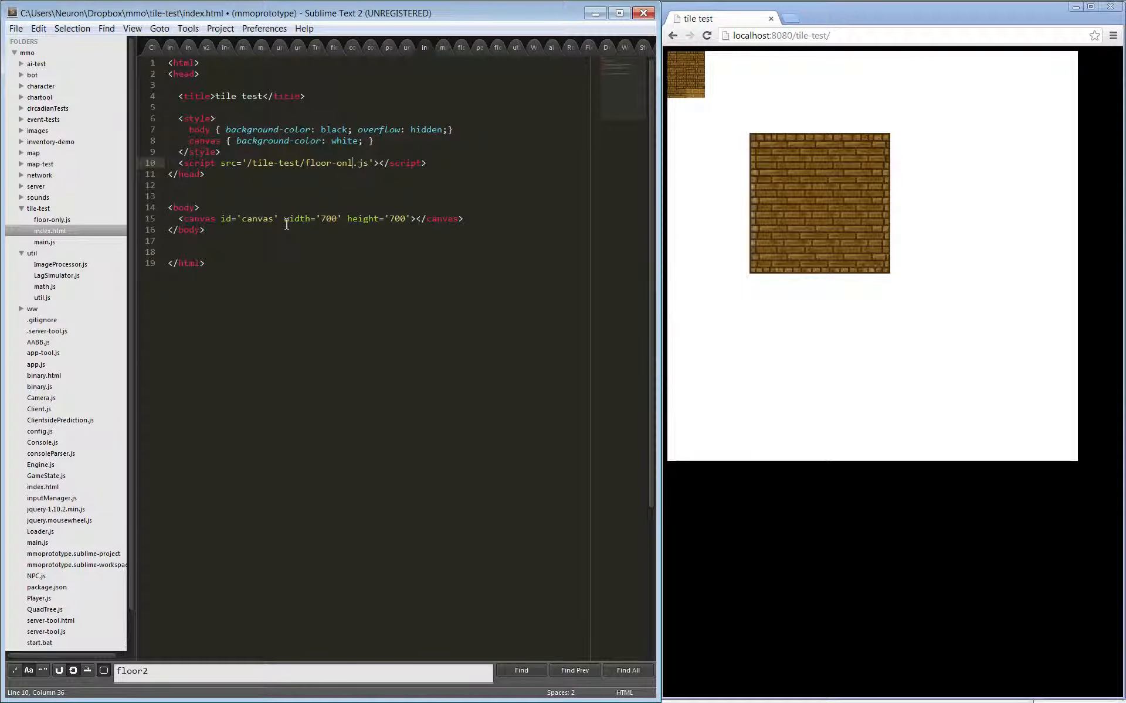
text(ma)
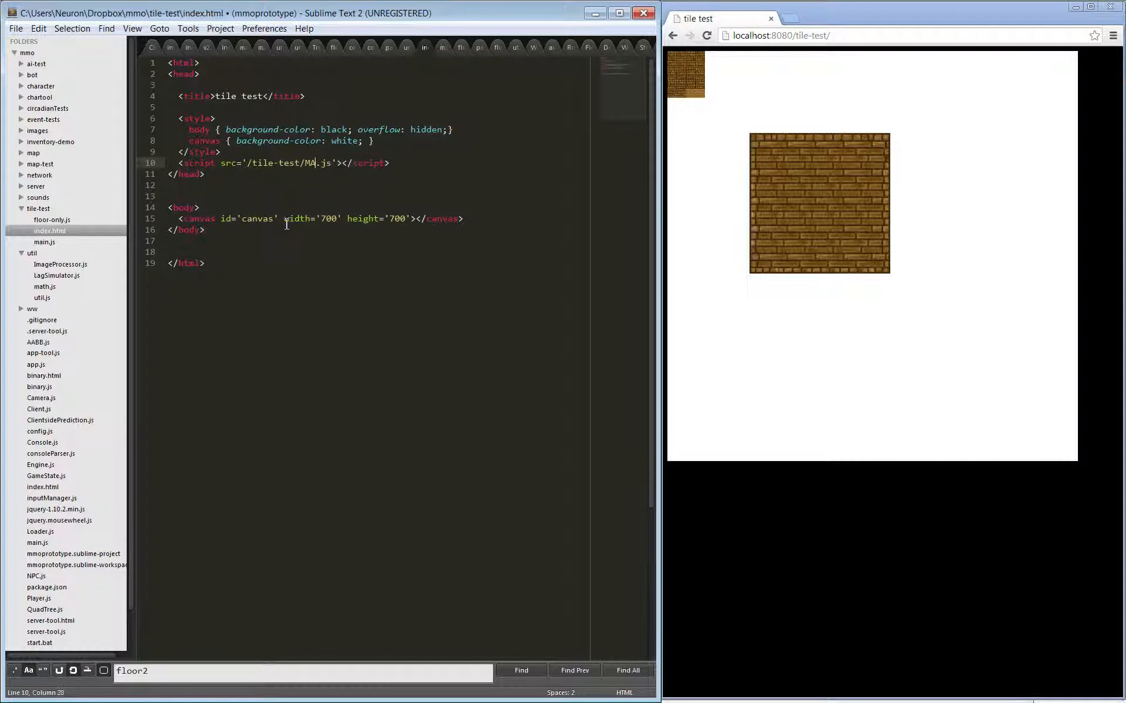
key(ctrl+s)
click(971, 405)
key(F5)
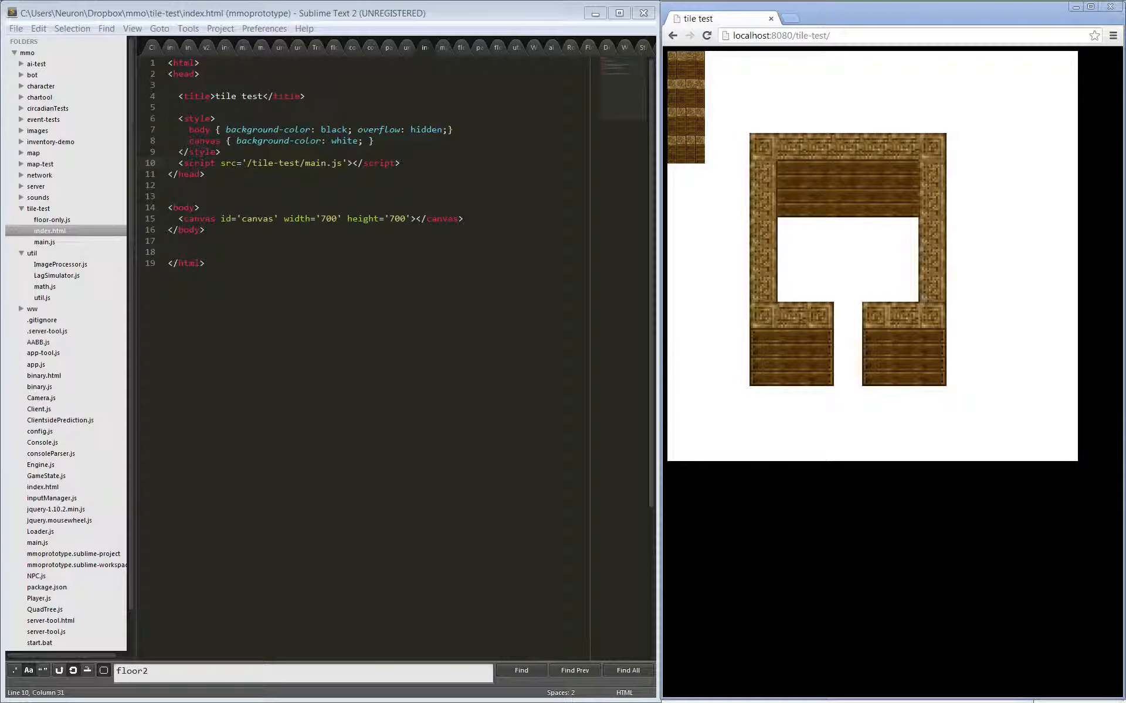
Minimise the editor, paste the new screenshot into the GIMP screenshot image and move it until the wall layout lies on the canvas.
click(595, 13)
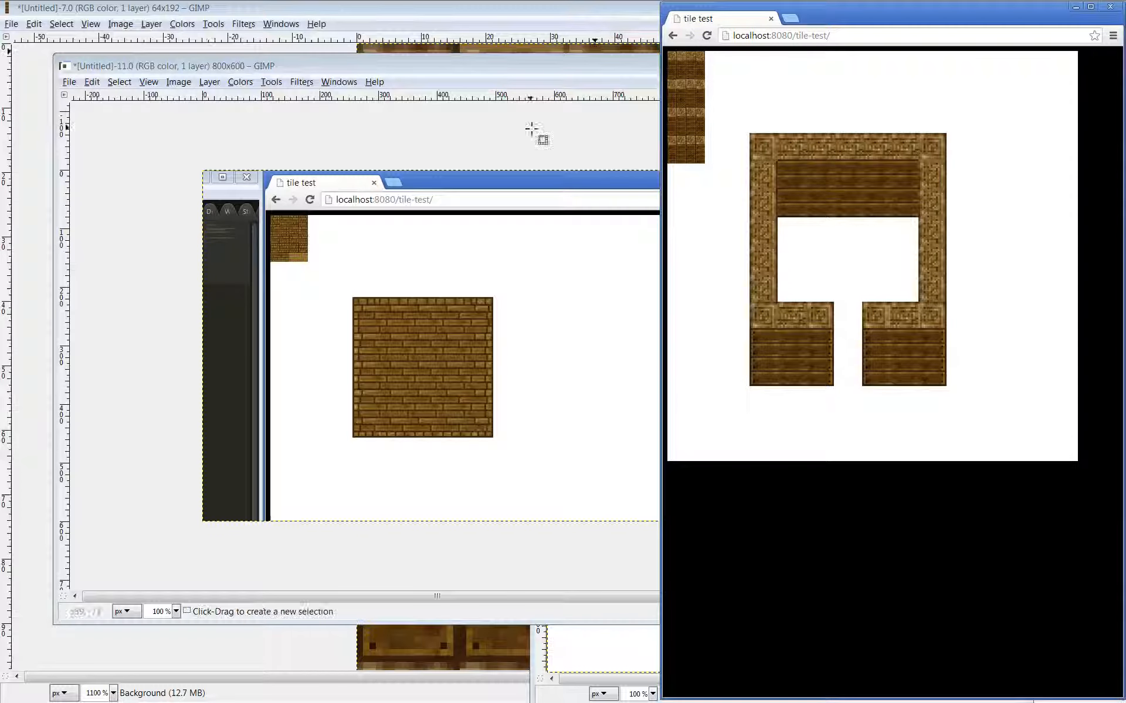
click(457, 184)
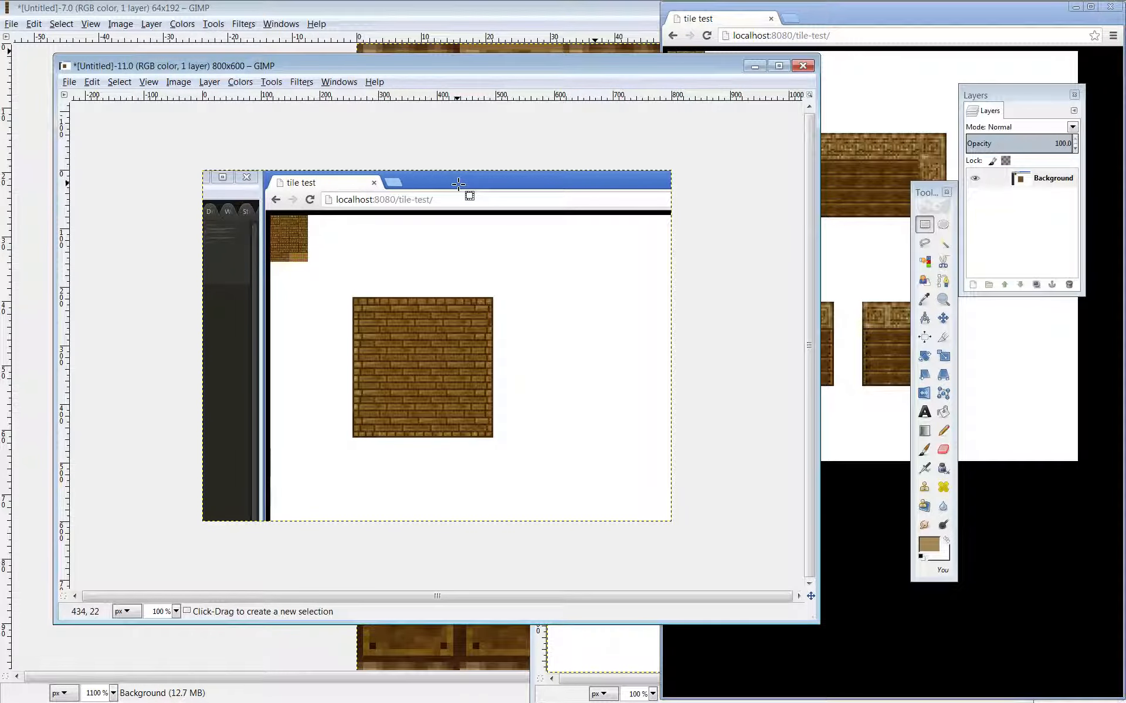
key(ctrl+v)
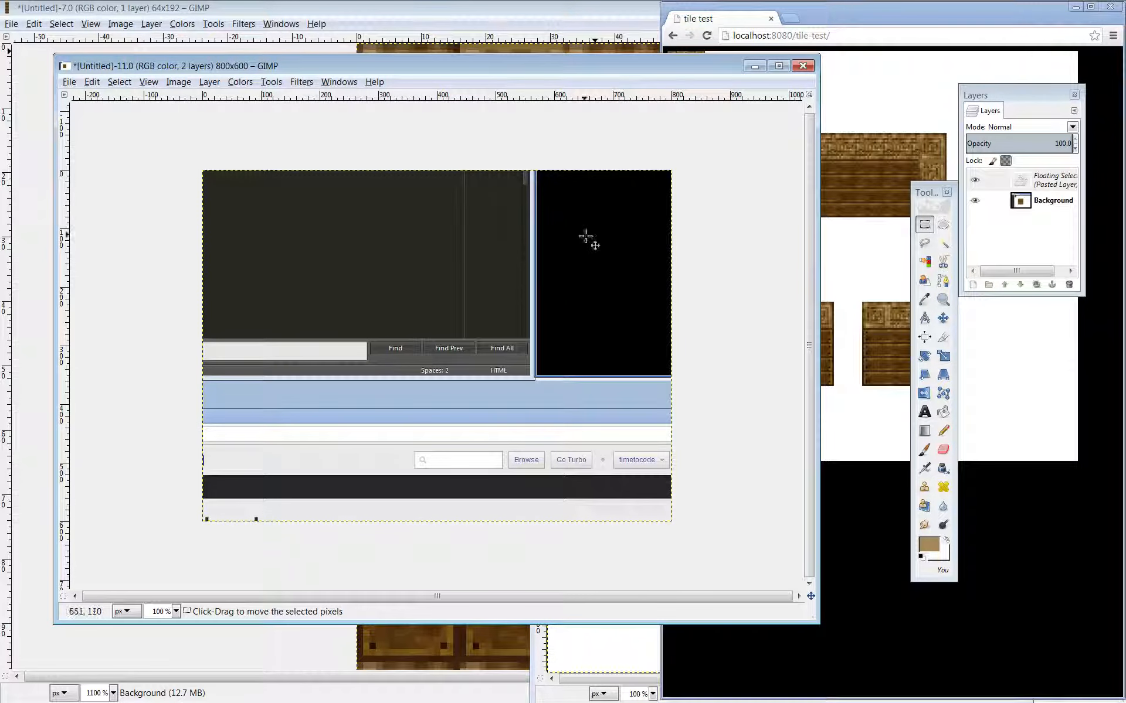
drag(526, 305, 459, 384)
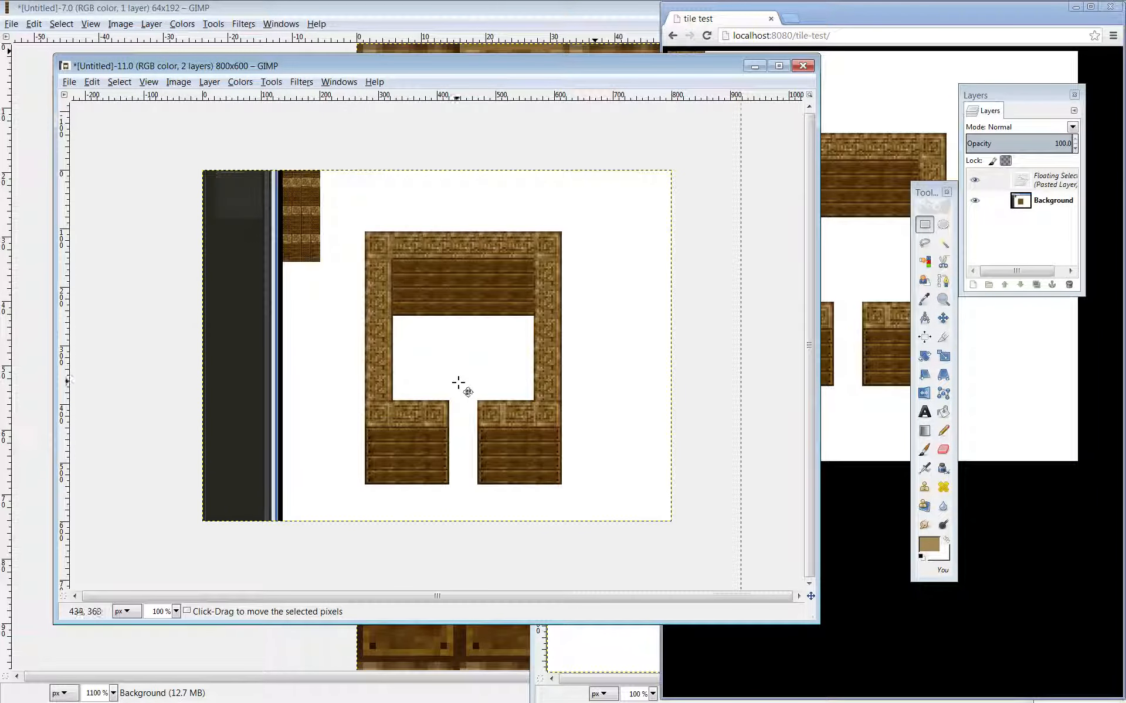
Anchor the pasted screenshot, select the complete wall layout with a rectangle and copy it.
click(924, 226)
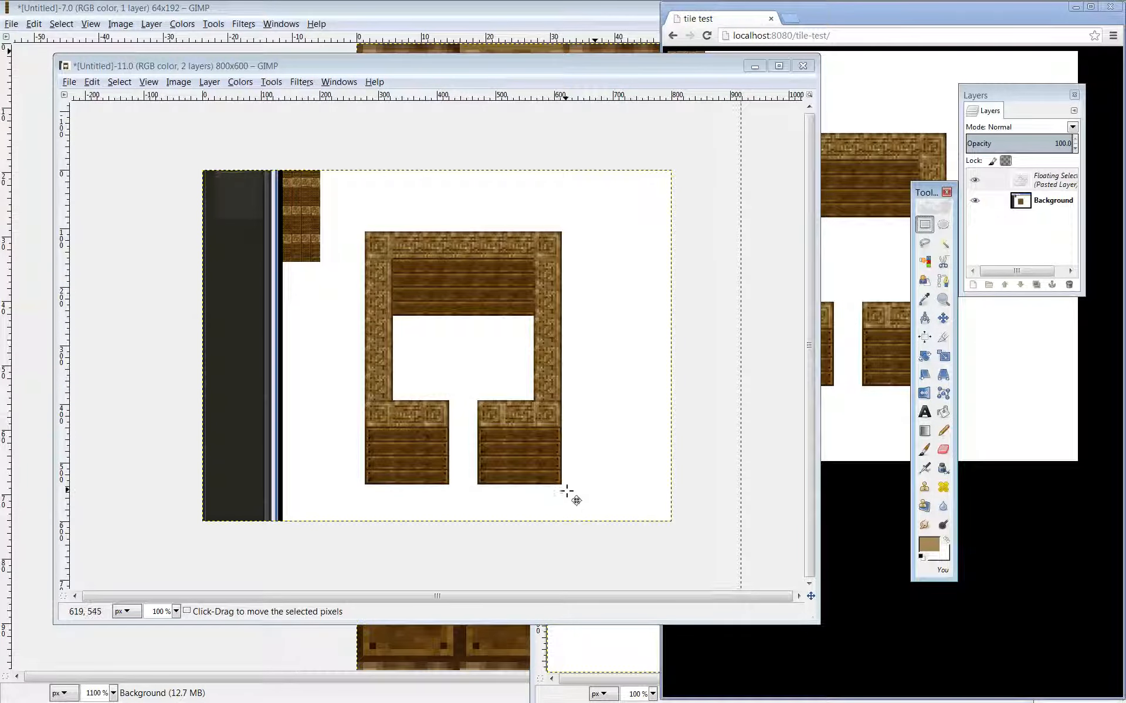
drag(572, 498, 364, 191)
key(ctrl+h)
key(ctrl+c)
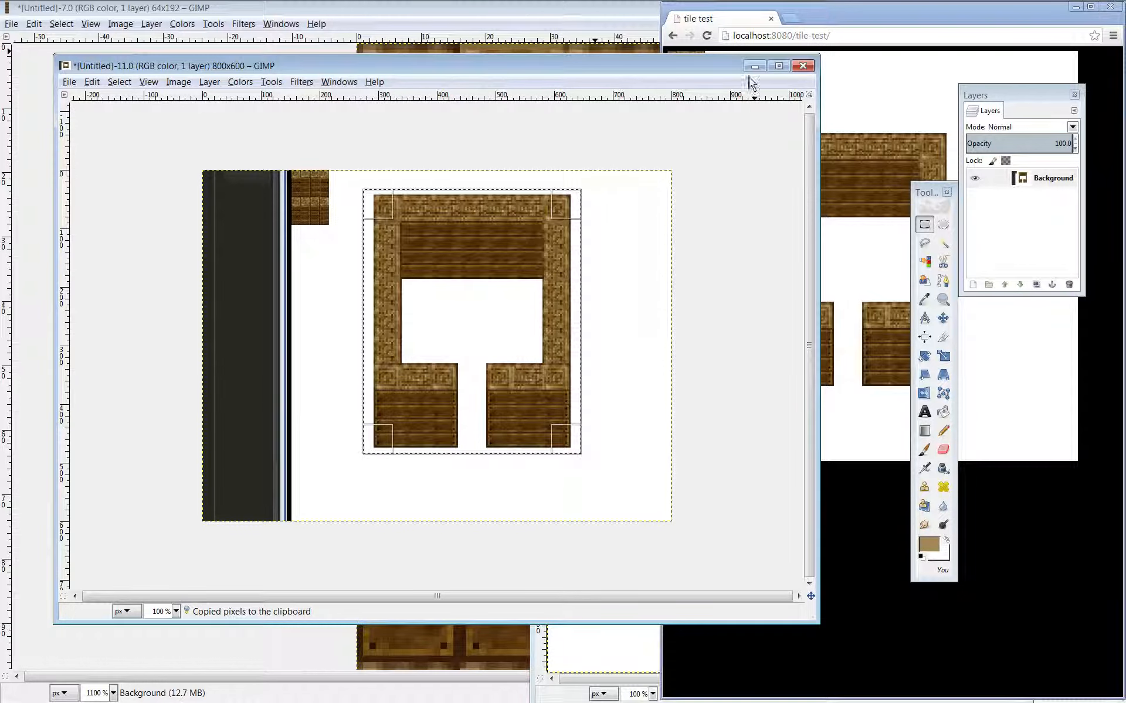
Close the screenshot image, maximise the floor image's window, shift the pasted floor slightly and anchor it to the background.
click(802, 65)
click(461, 414)
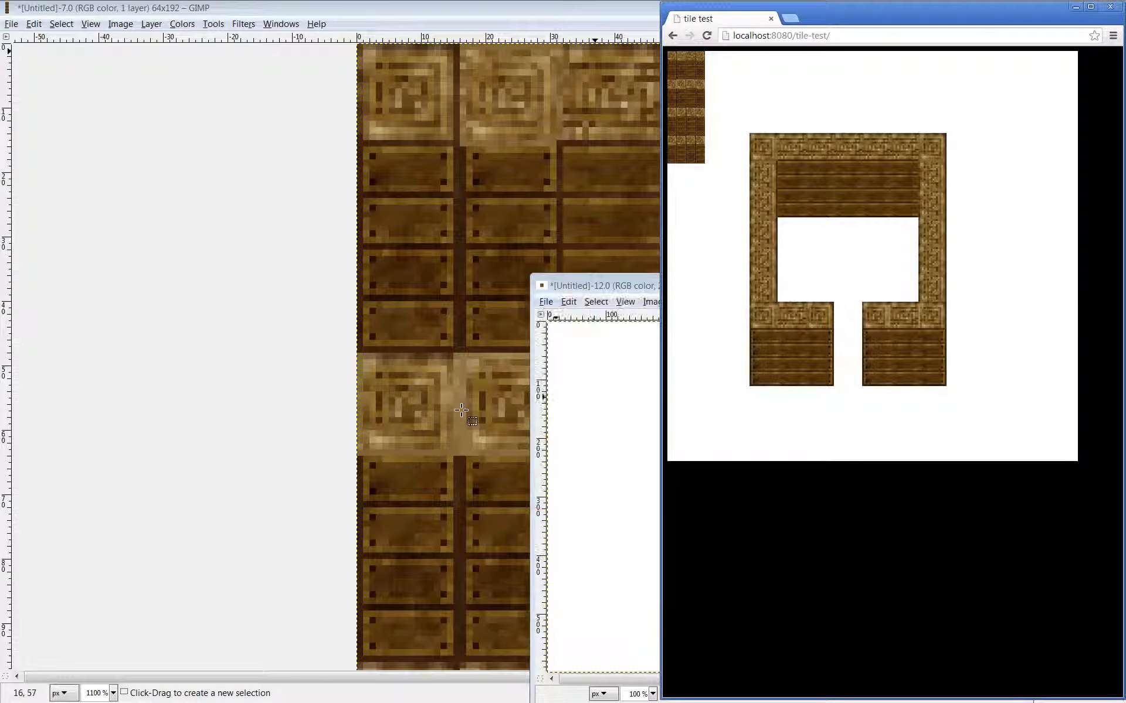
drag(625, 287, 311, 98)
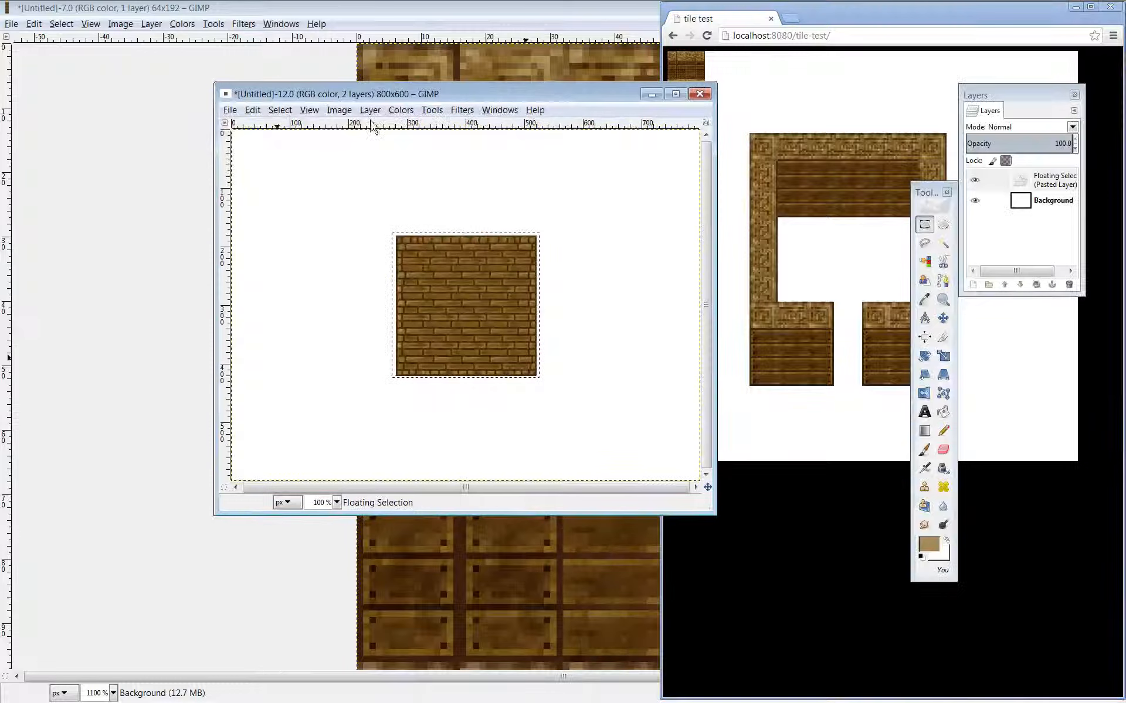
click(680, 98)
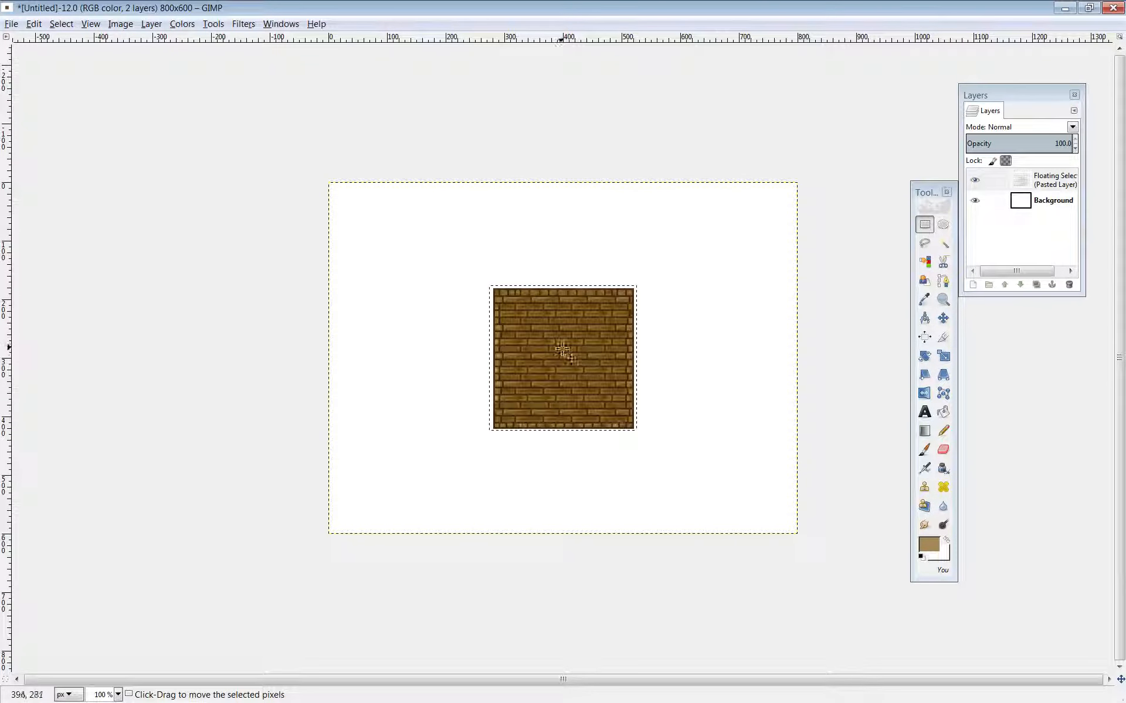
drag(571, 363, 562, 355)
click(631, 392)
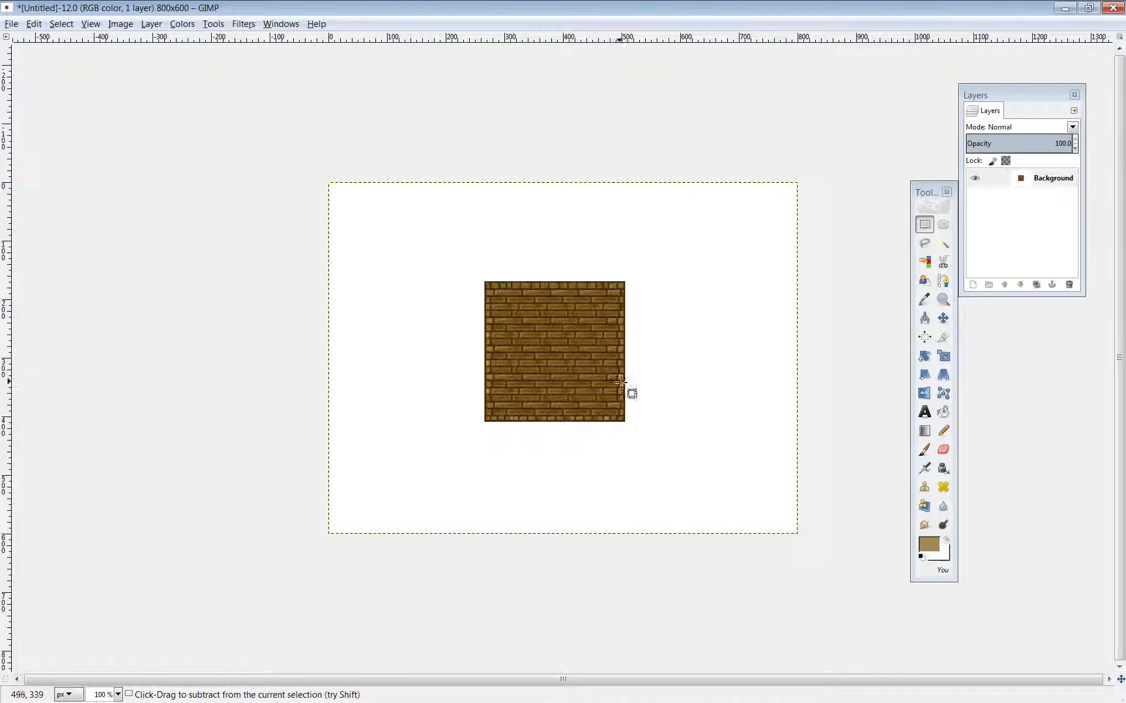
Paste the copied wall layout over the floor and turn the floating selection into a new layer.
key(ctrl+v)
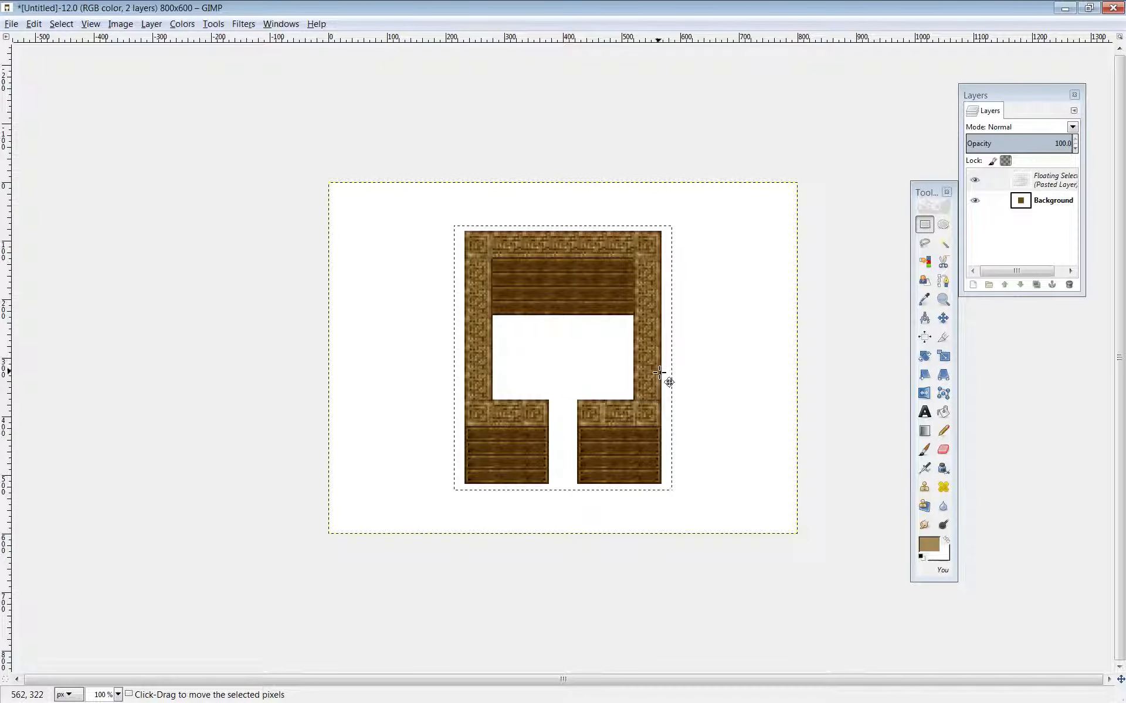
click(151, 24)
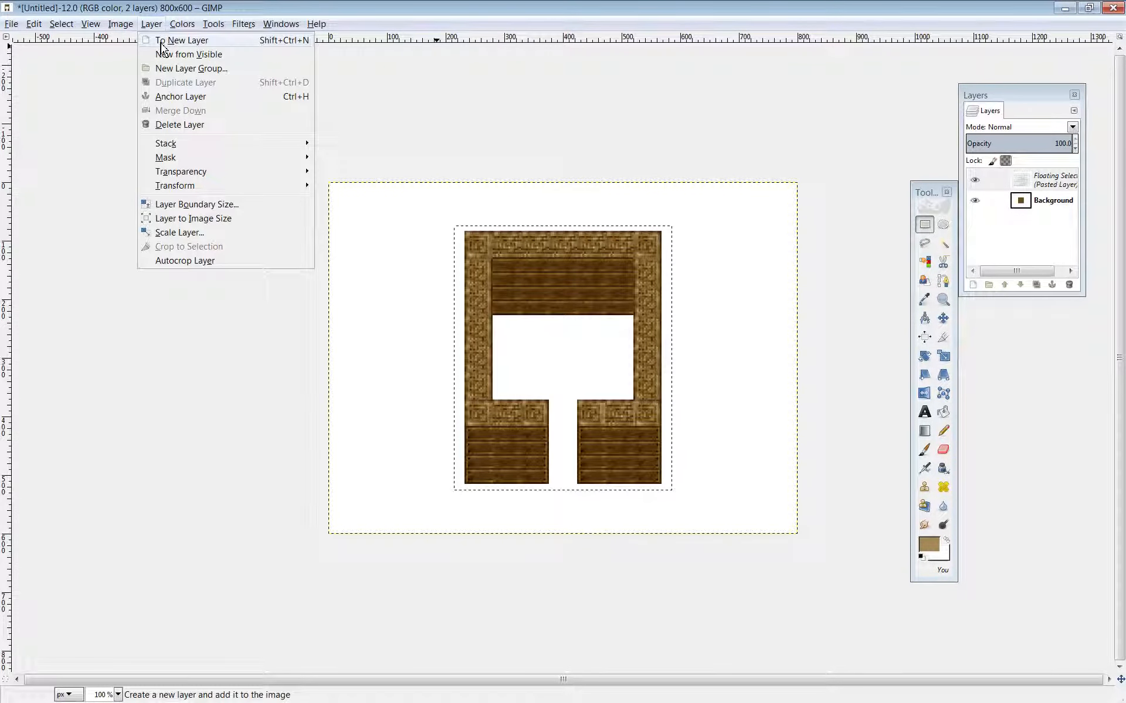
click(167, 38)
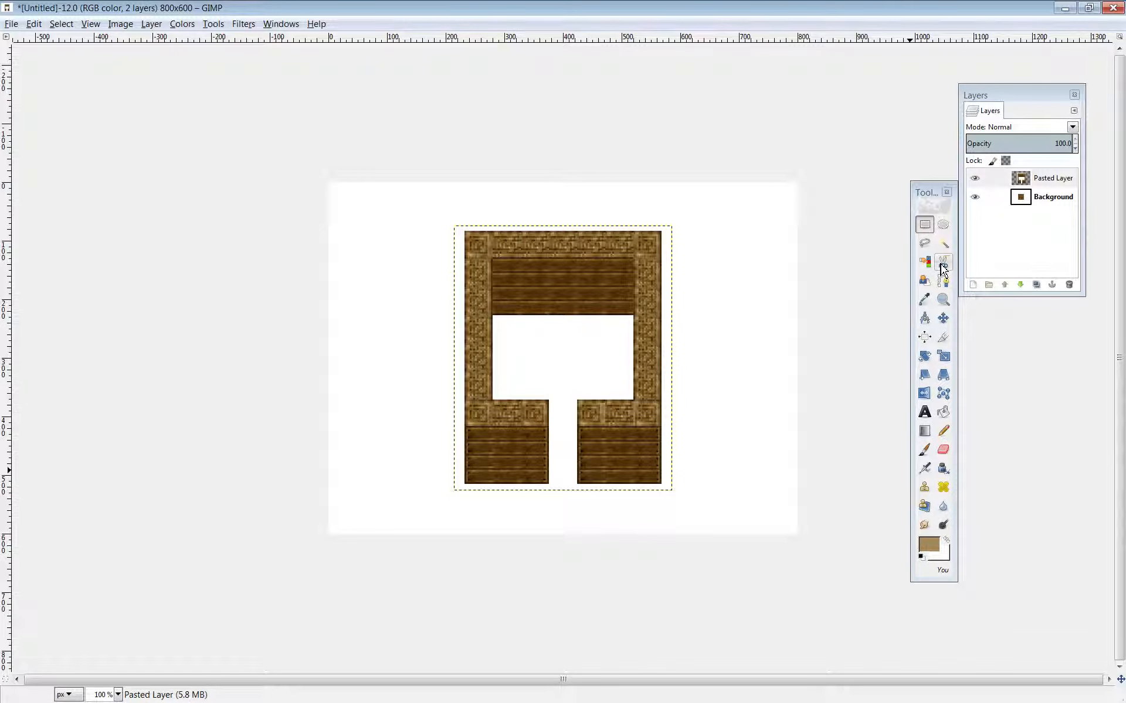
click(925, 225)
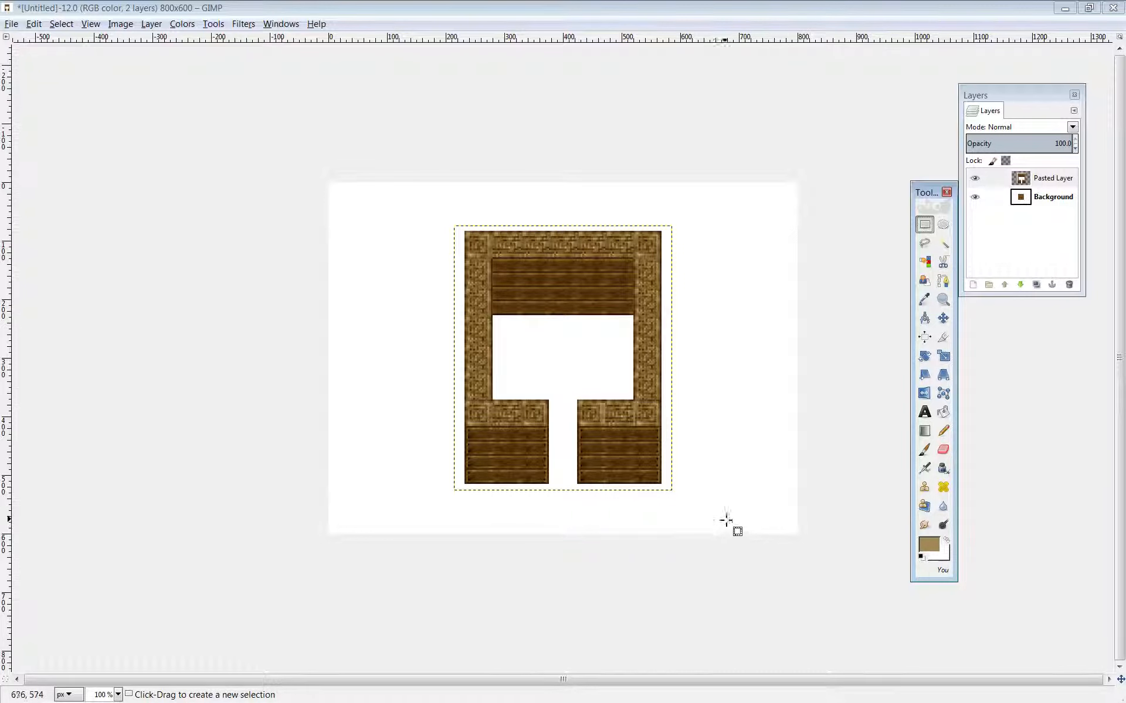
drag(737, 532, 662, 196)
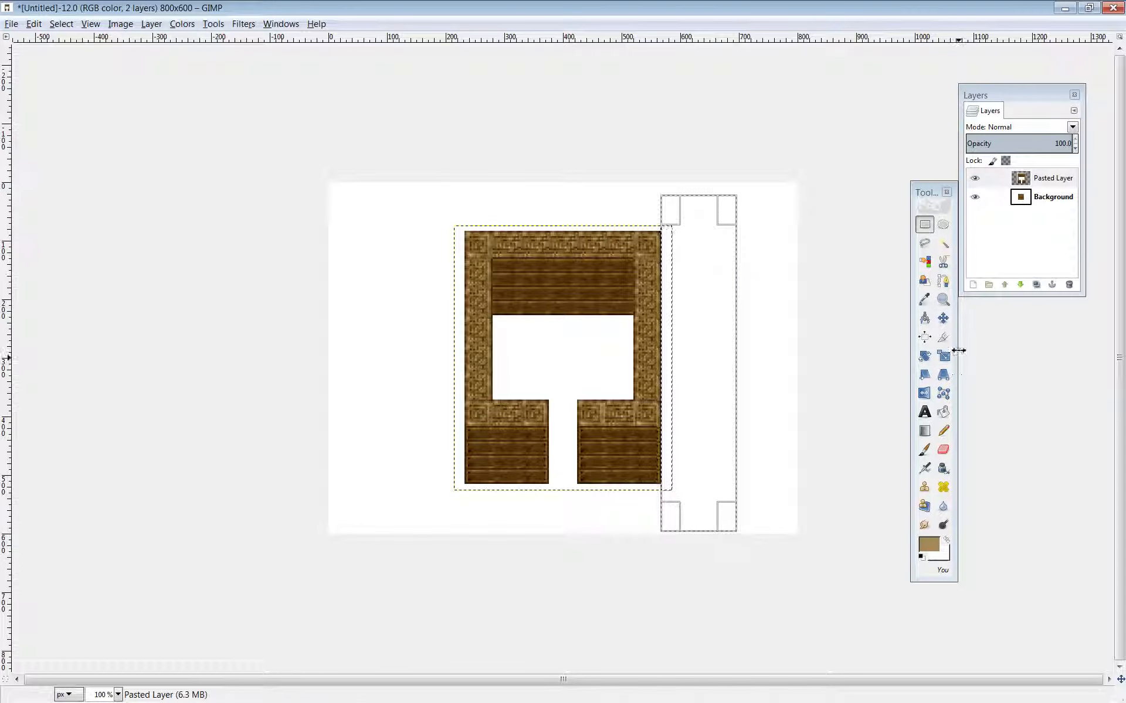
click(943, 299)
drag(593, 432, 711, 531)
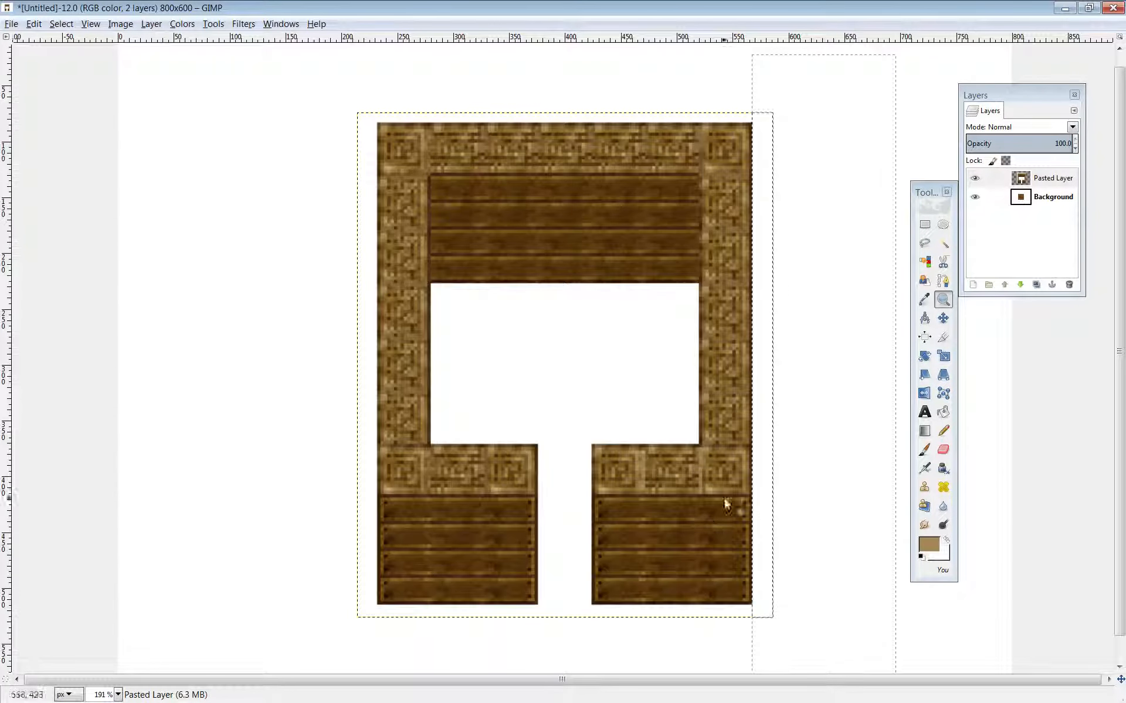
click(924, 225)
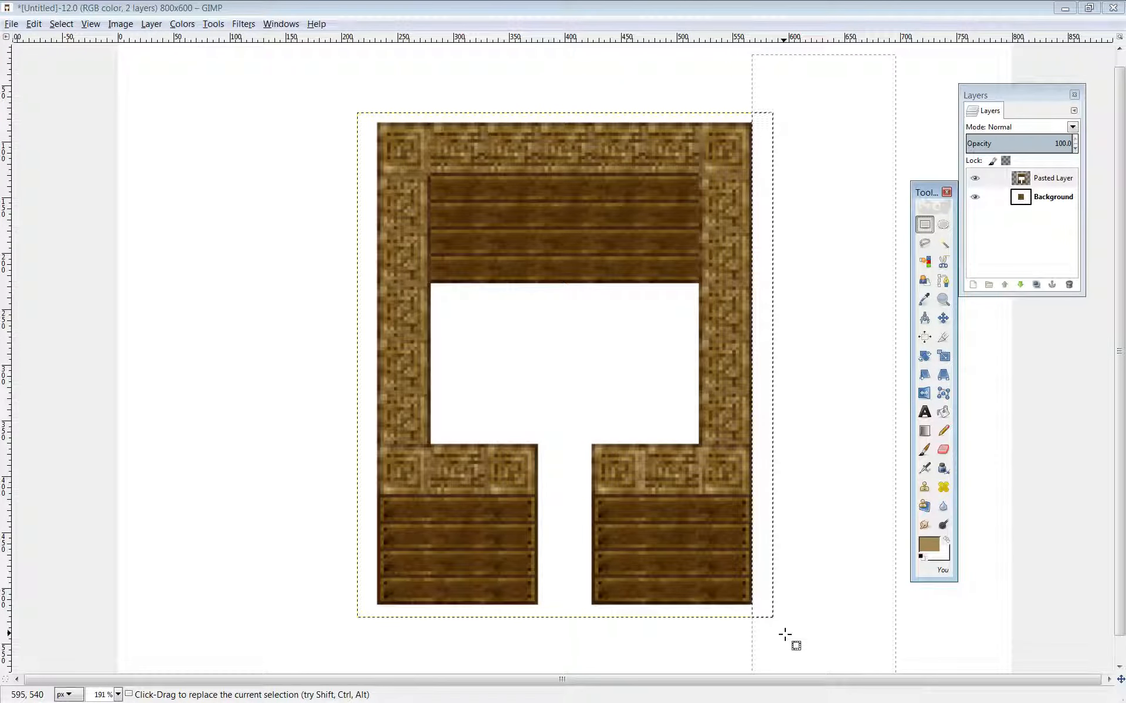
click(554, 321)
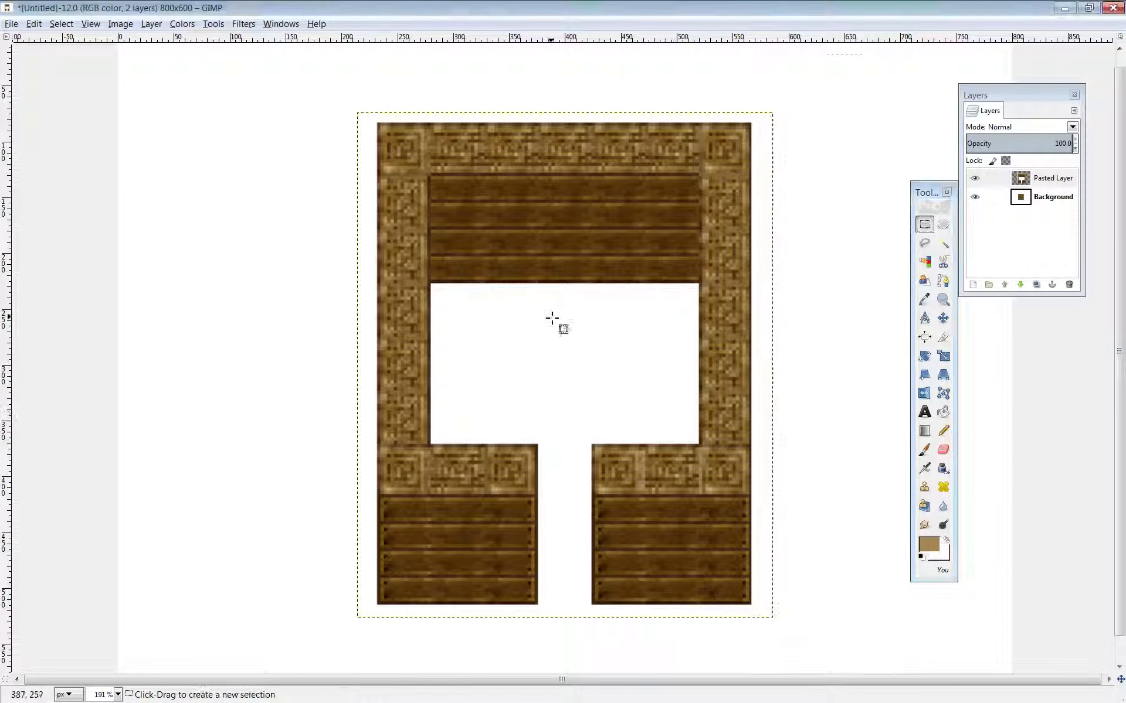
Delete a small test patch and the whole white room interior between the walls from the pasted wall layer.
drag(432, 284, 681, 438)
key(ctrl+z)
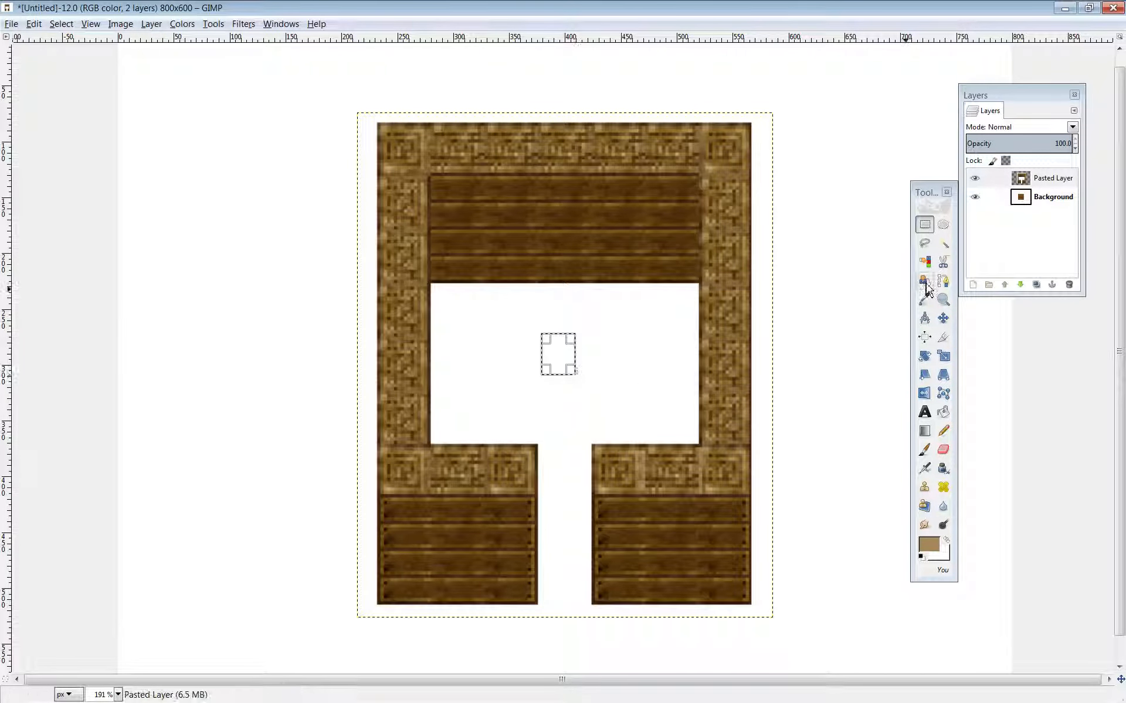
key(Delete)
click(901, 369)
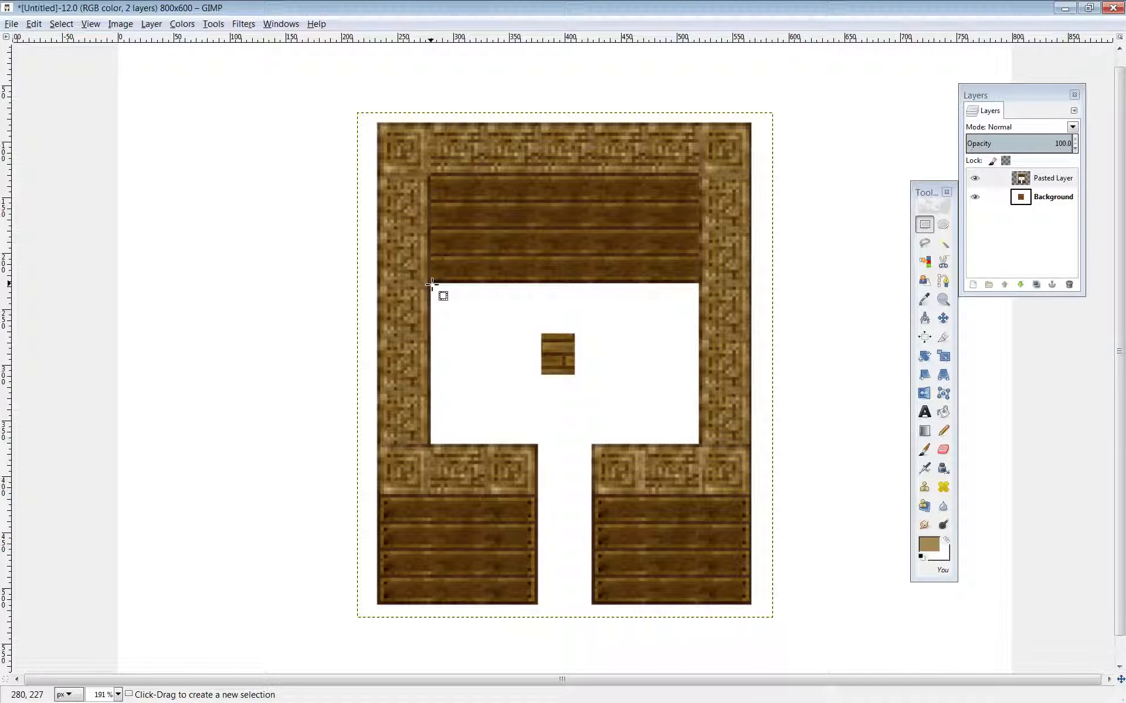
drag(431, 284, 701, 446)
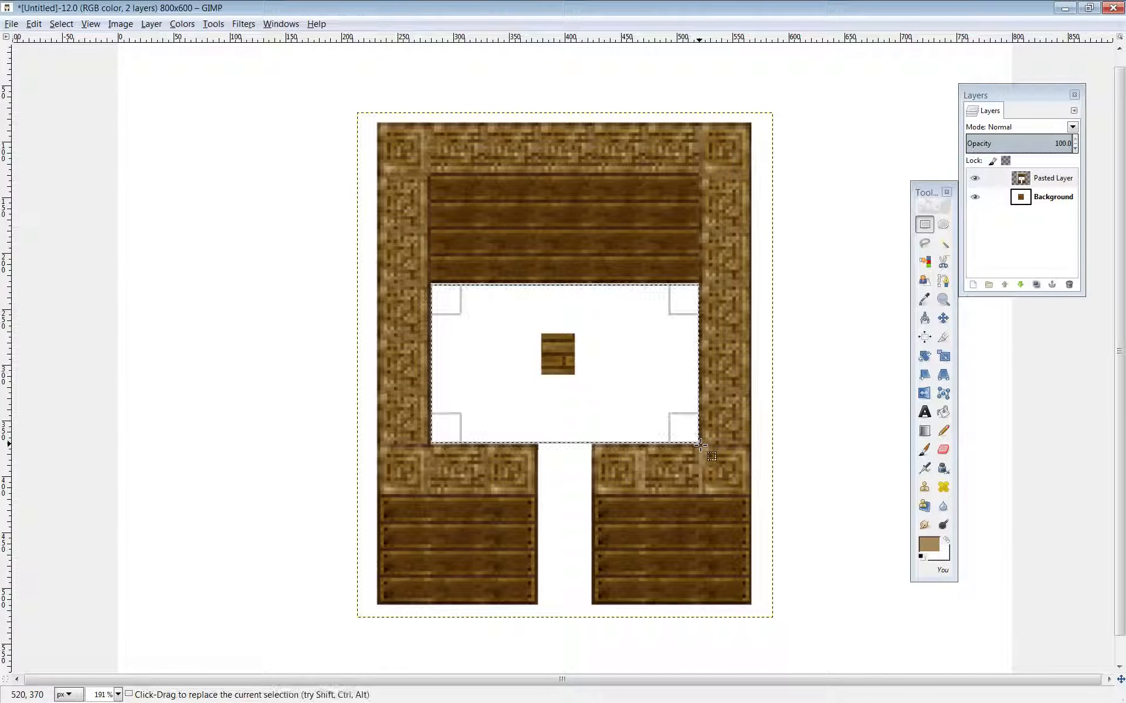
key(Delete)
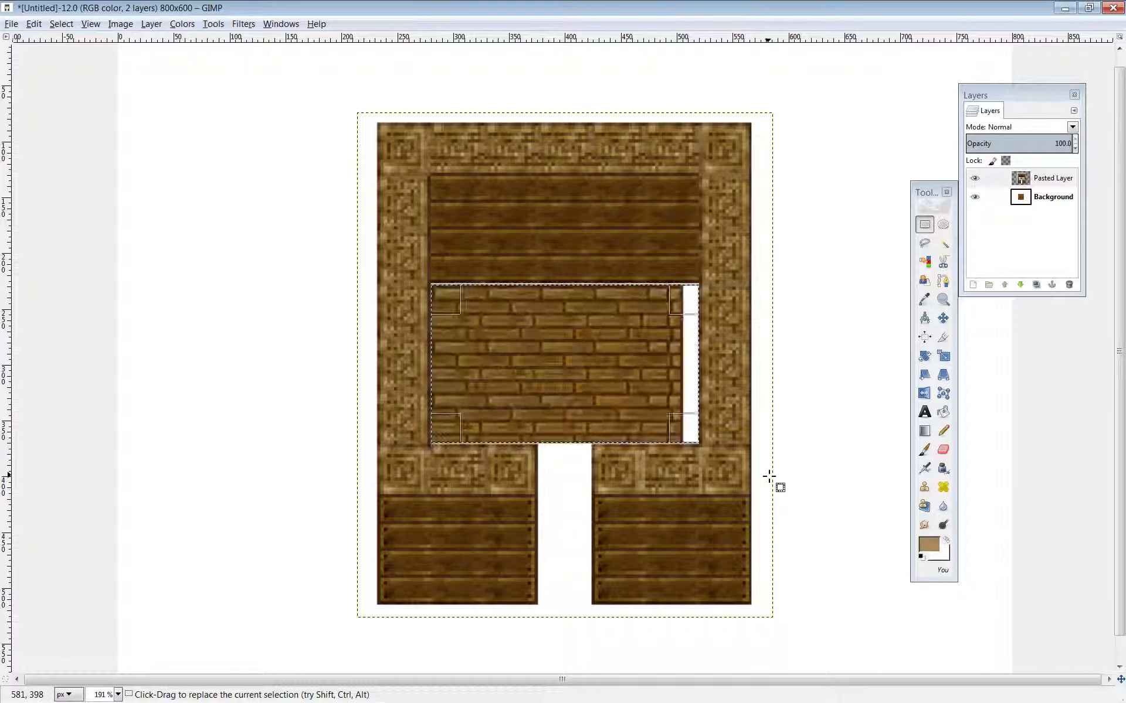
click(836, 417)
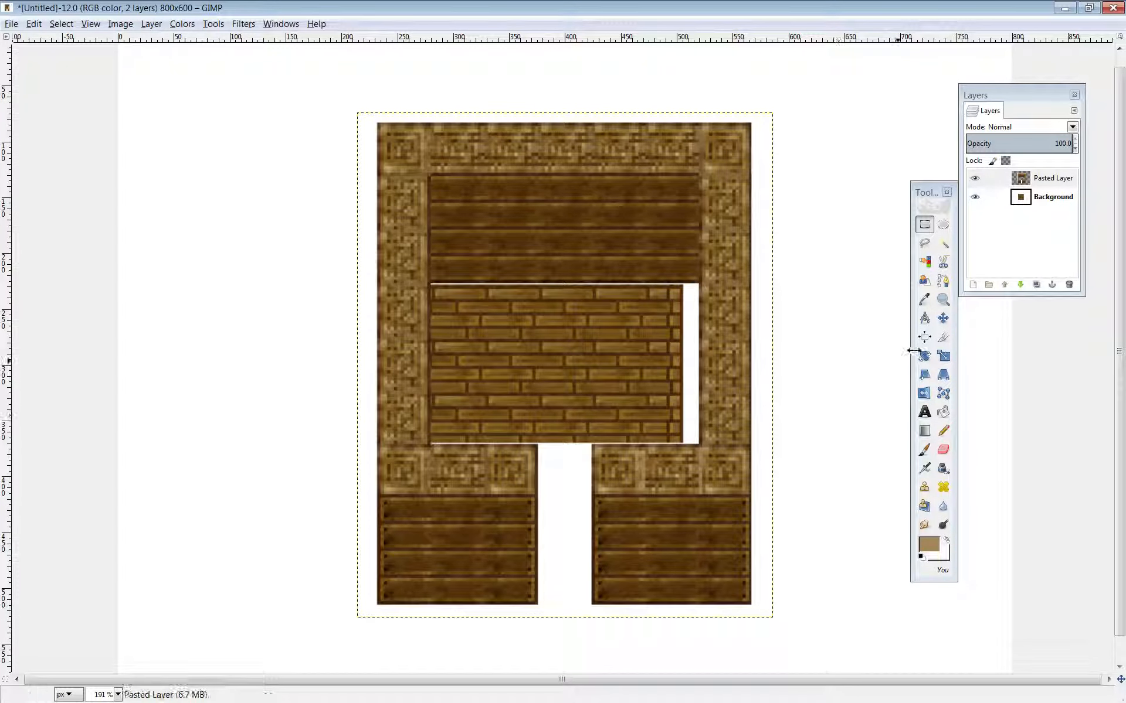
Move the plank floor on the background layer right and down to fill the opening between the walls.
click(1037, 182)
click(943, 318)
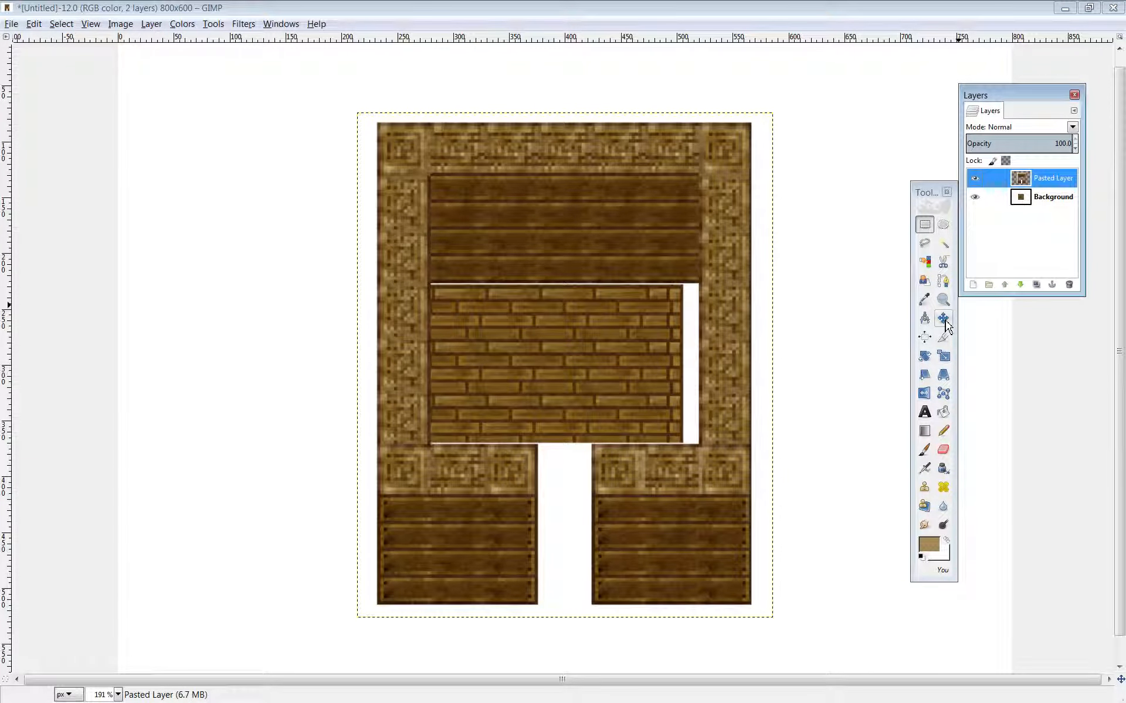
drag(652, 343, 672, 370)
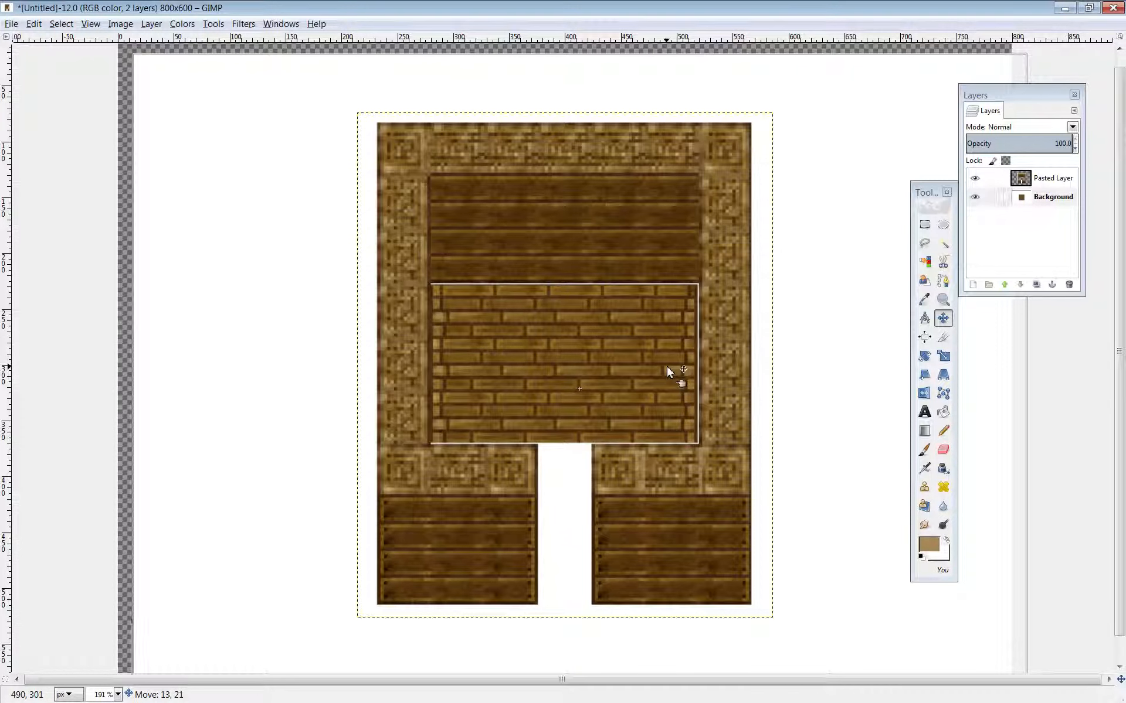
Delete the thin white line along the floor's upper edge from the pasted layer with a rectangle selection spanning wall to wall.
click(1046, 178)
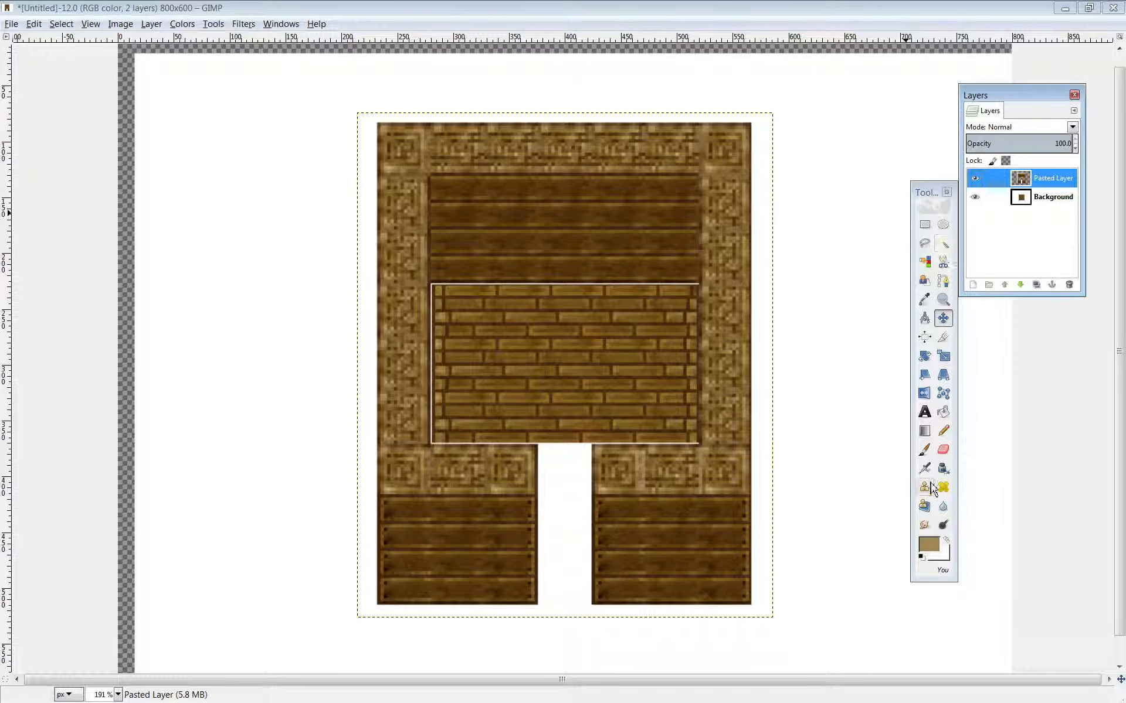
click(942, 299)
drag(406, 255, 730, 327)
click(925, 225)
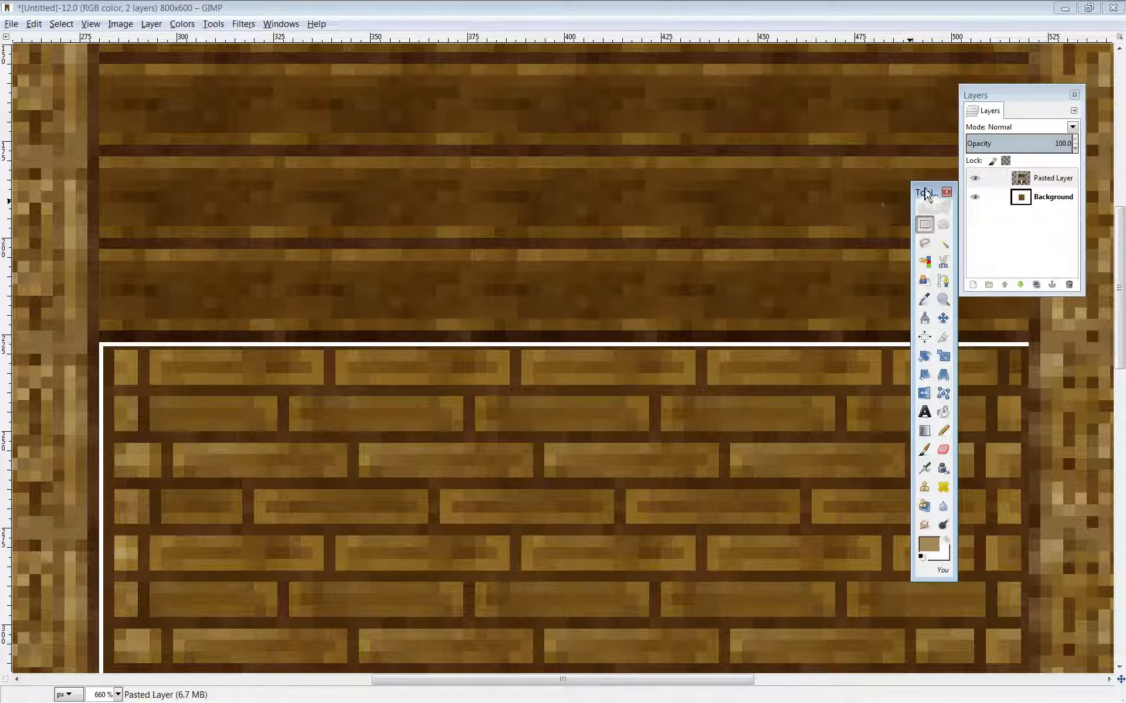
drag(929, 191, 720, 215)
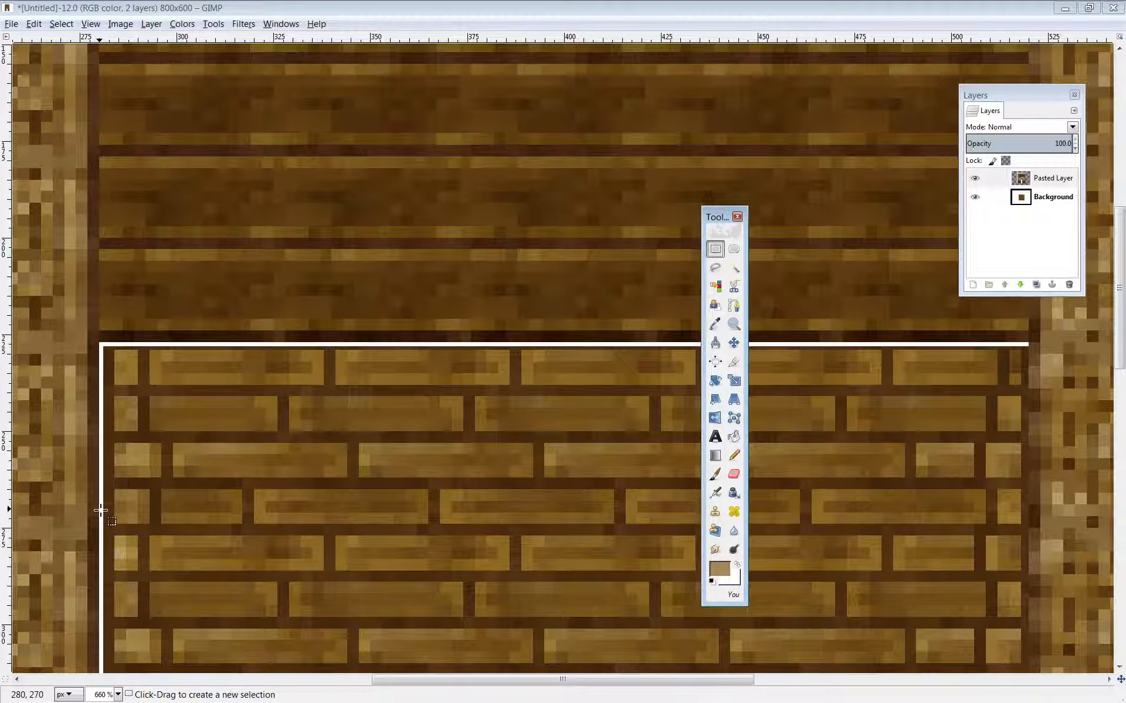
drag(101, 510, 1030, 343)
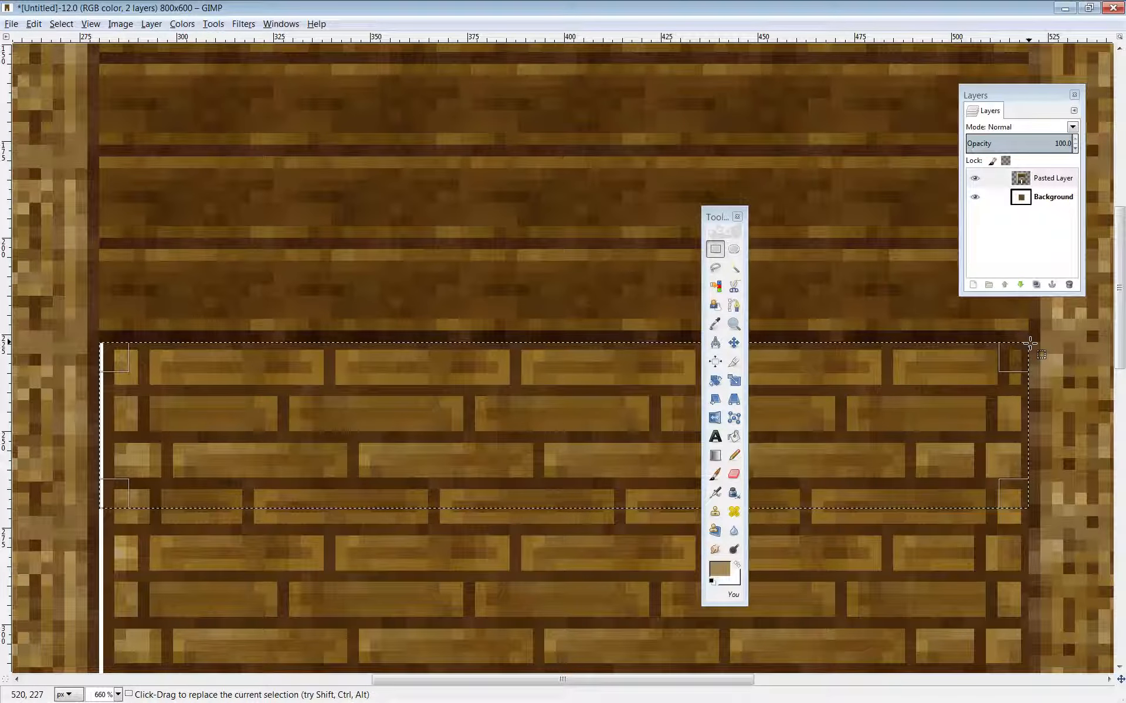
right_click(458, 402)
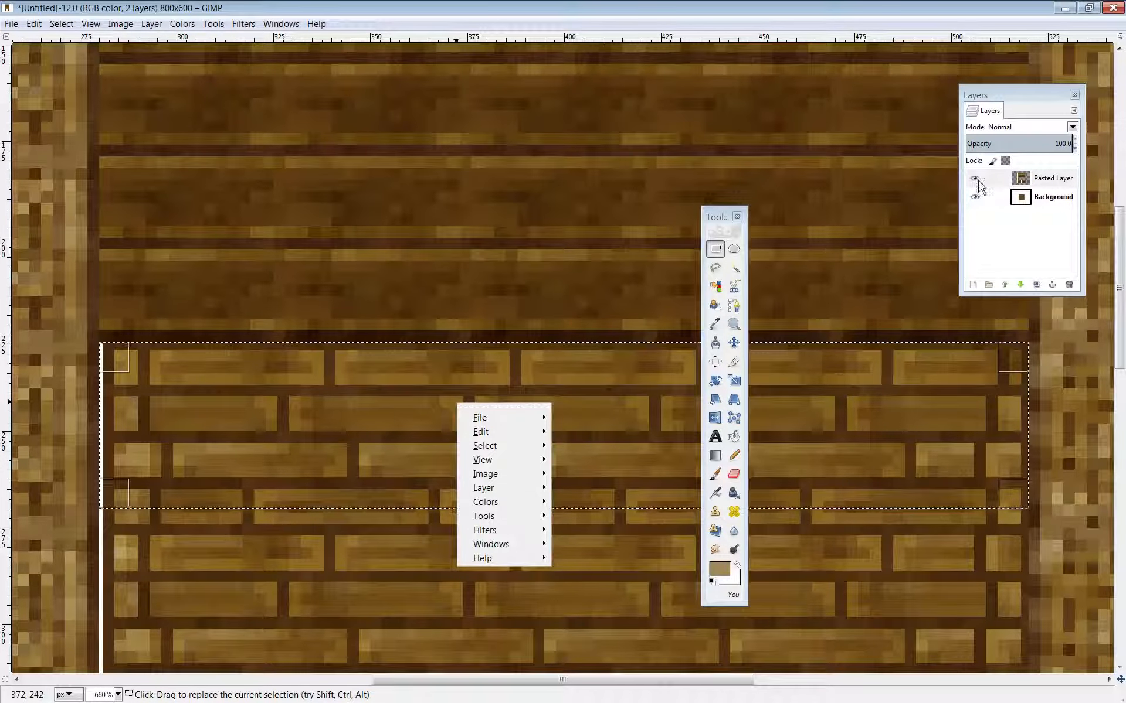
click(1042, 200)
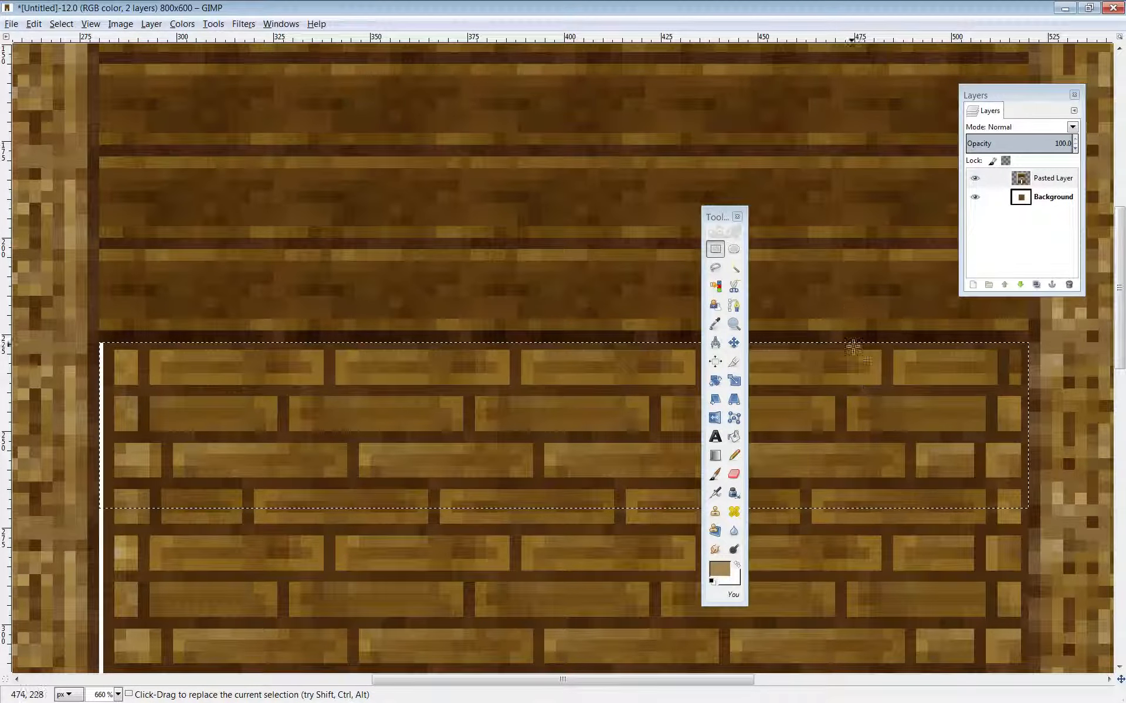
click(853, 347)
Nudge the background layer's plank floor slightly left to cover the white gap along the left wall.
click(1046, 198)
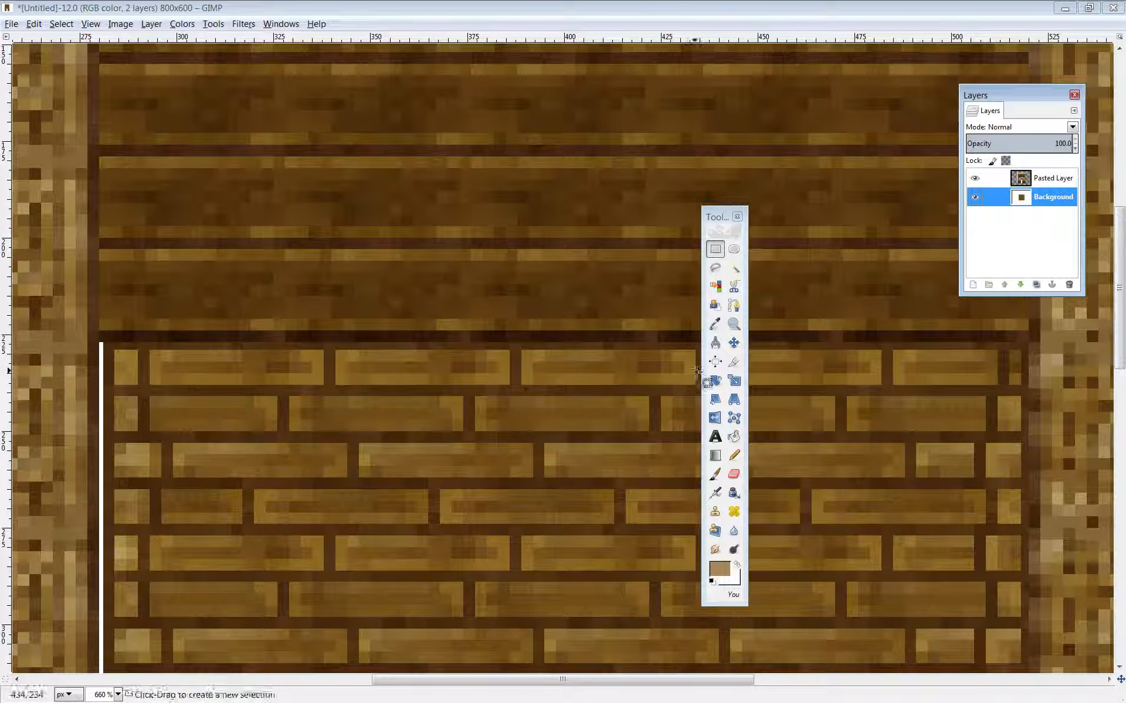
click(734, 343)
drag(576, 406, 572, 404)
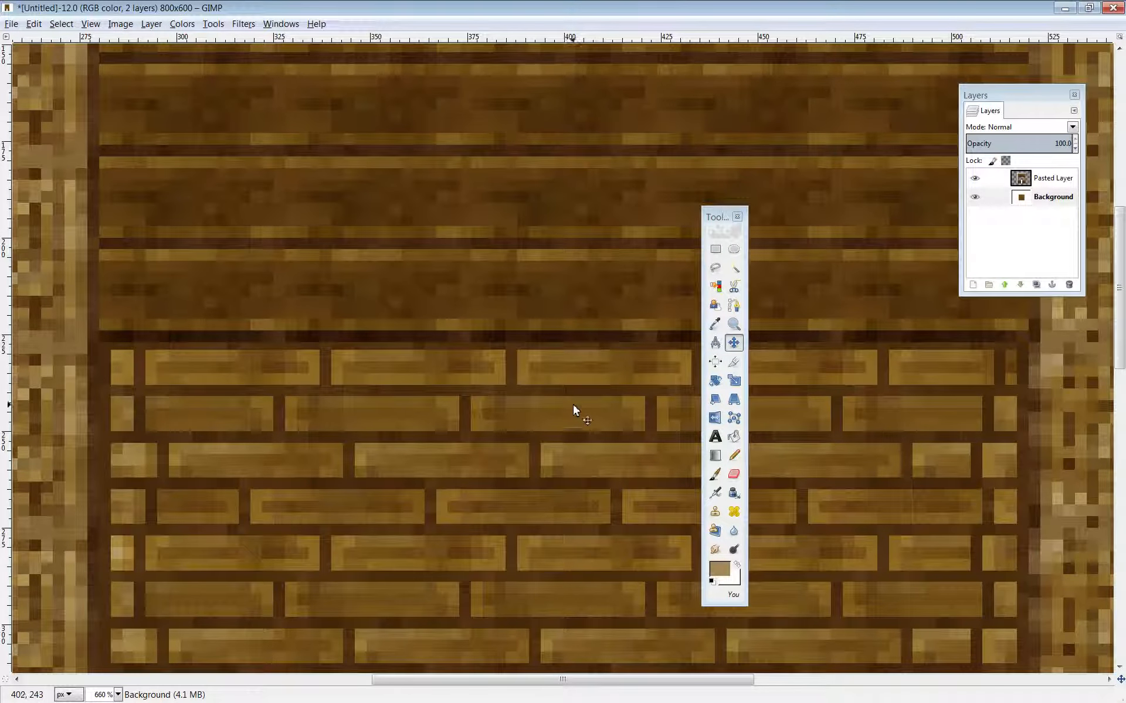
Delete the thin white line along the floor's lower edge from the pasted layer, between the two side walls.
click(735, 326)
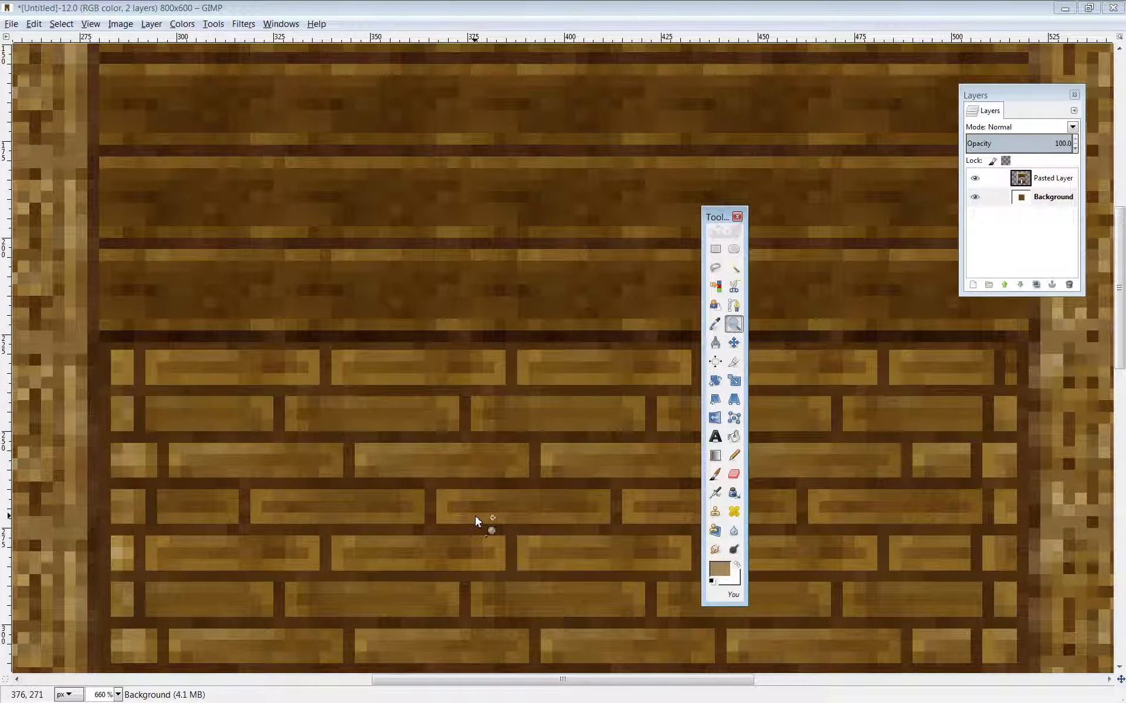
ctrl+click(479, 509)
ctrl+click(480, 509)
ctrl+click(481, 509)
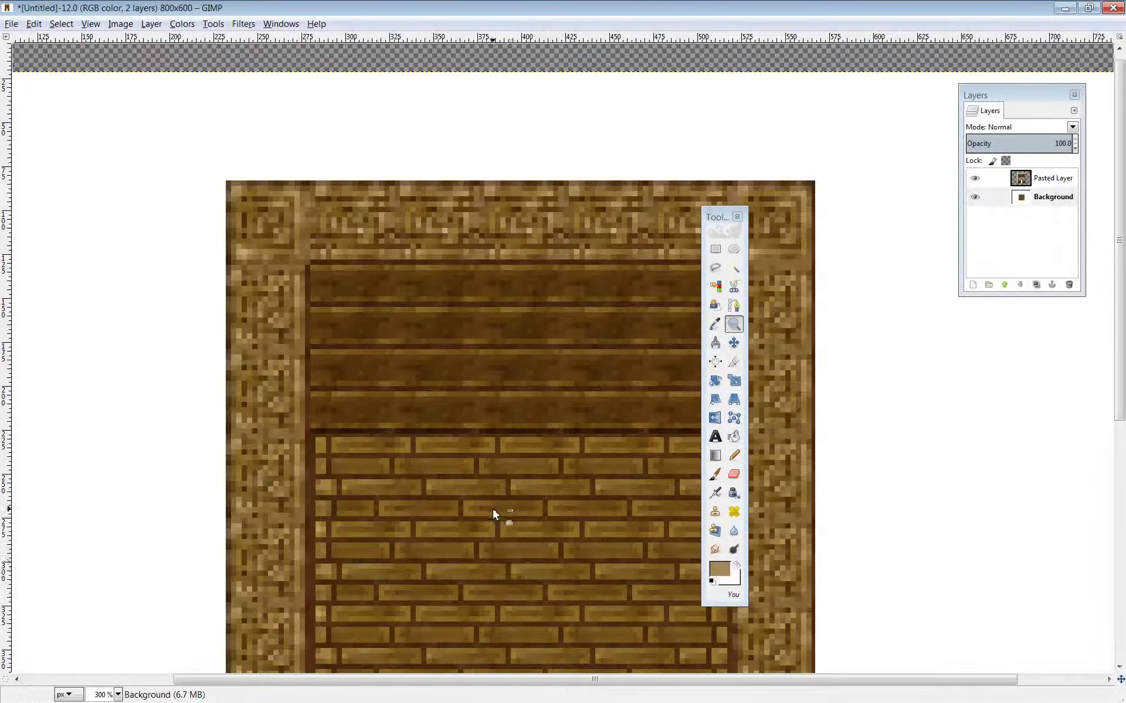
ctrl+click(511, 563)
scroll(563, 527, down, 3)
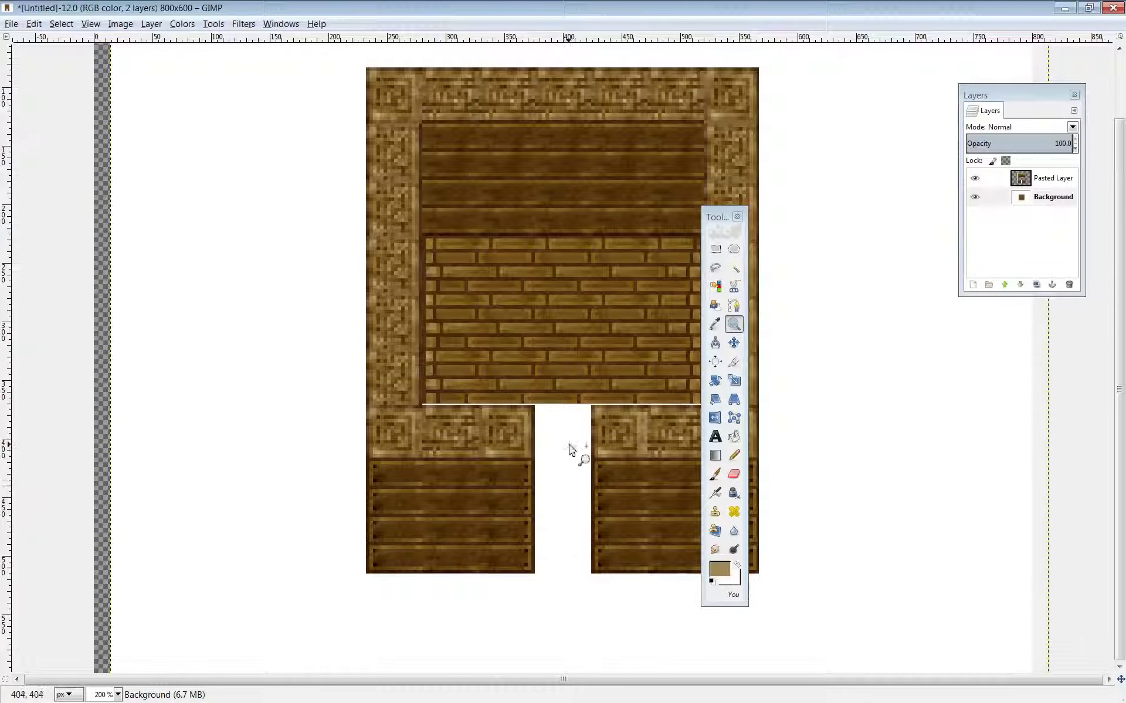
click(577, 425)
click(576, 382)
click(577, 382)
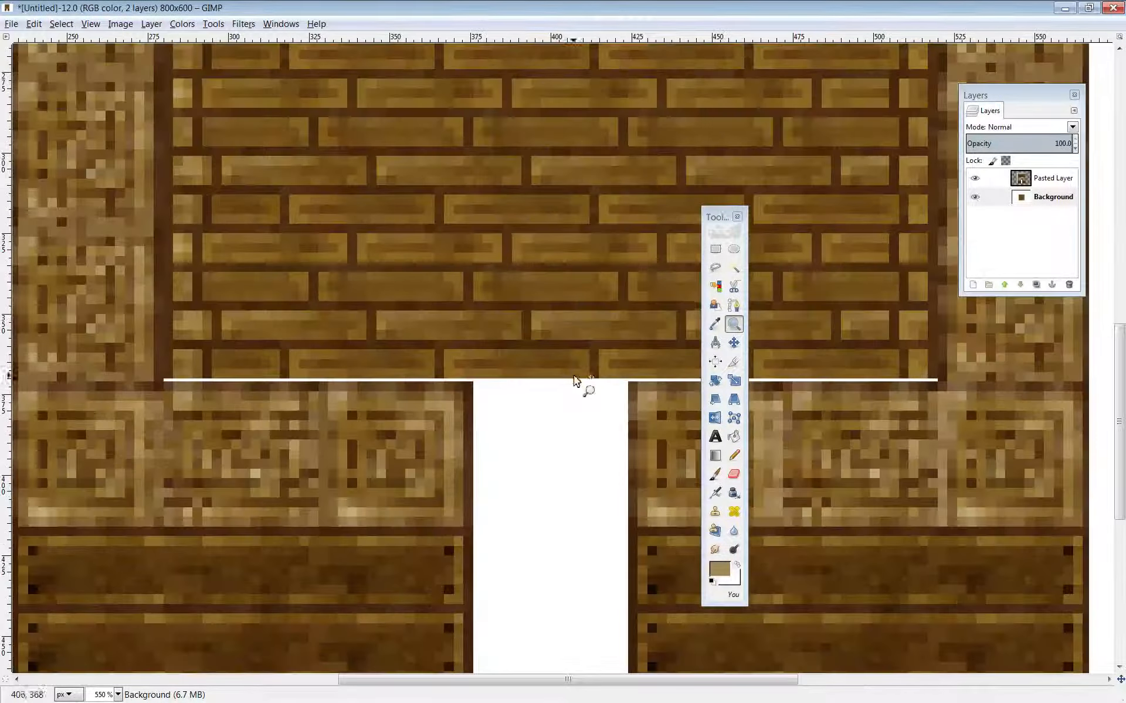
click(1053, 197)
click(1055, 180)
click(715, 249)
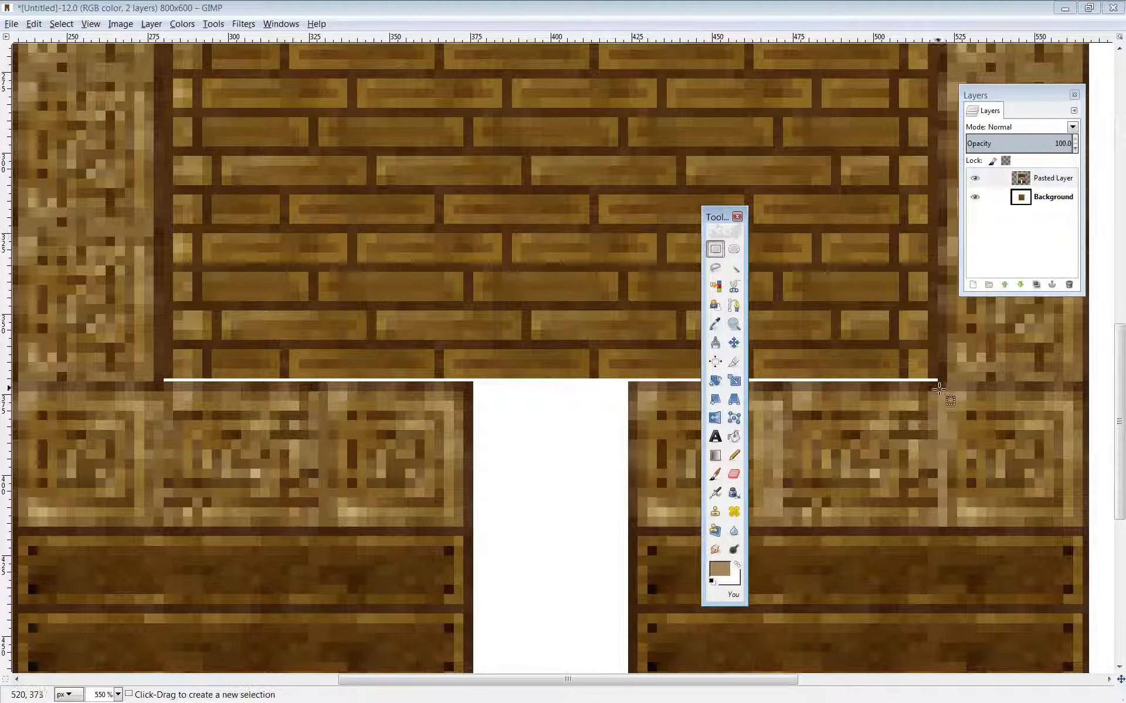
drag(938, 382, 154, 263)
right_click(177, 273)
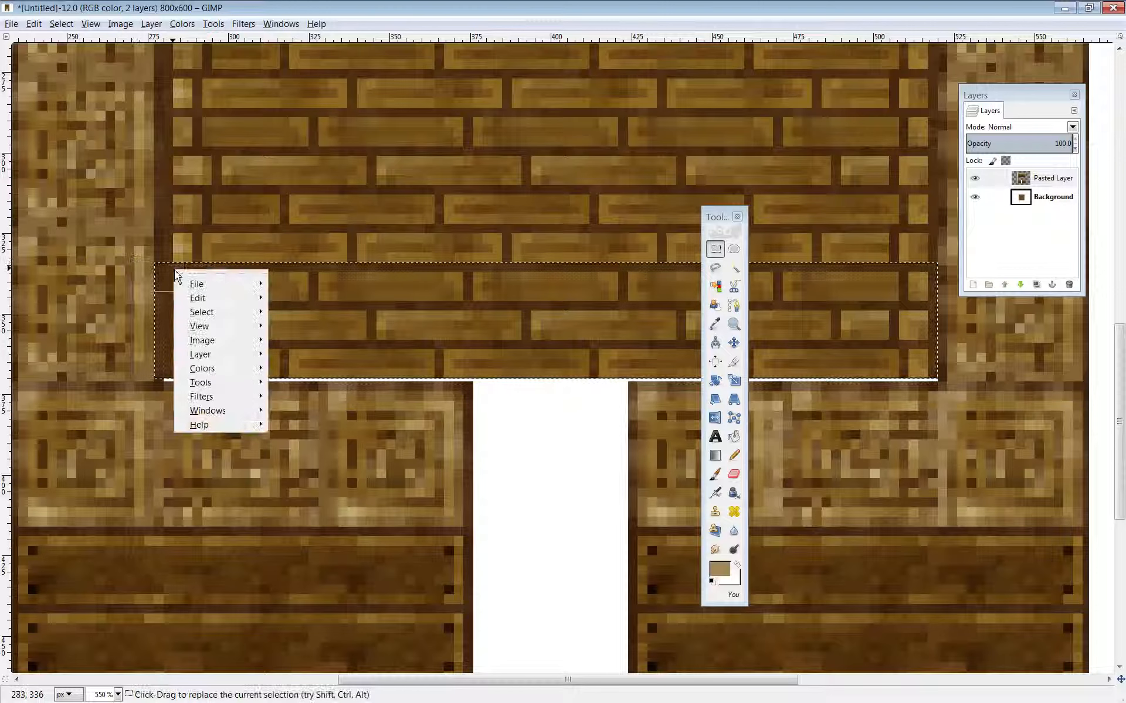
click(129, 384)
drag(164, 381, 939, 333)
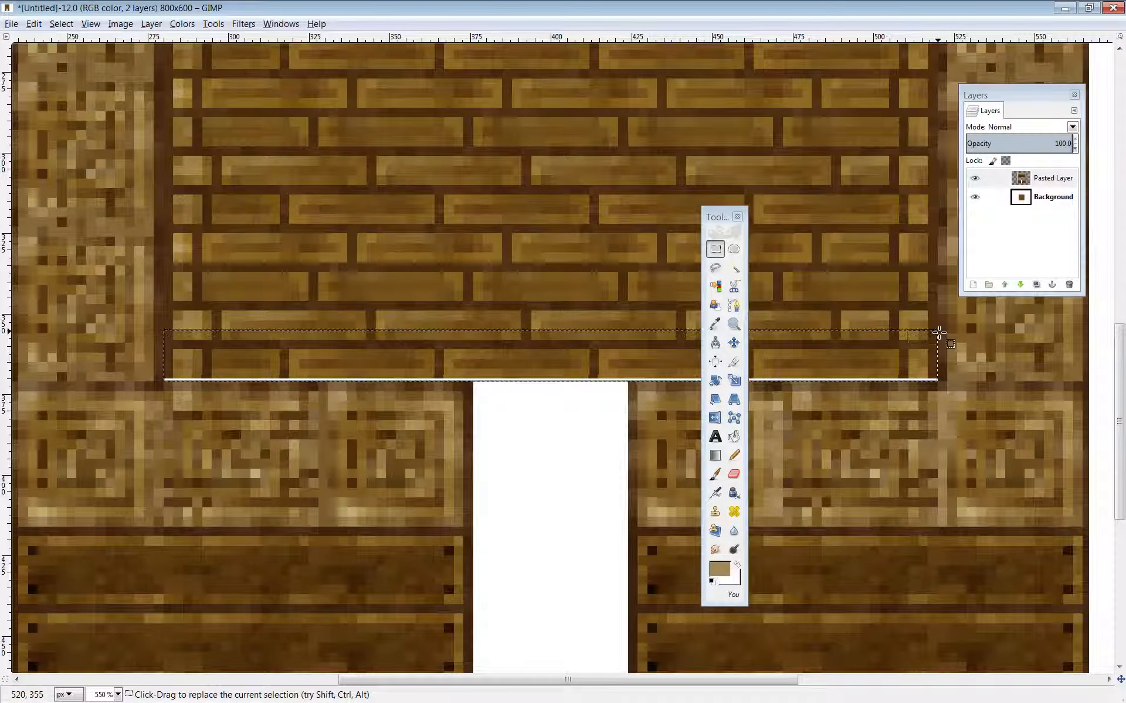
click(507, 459)
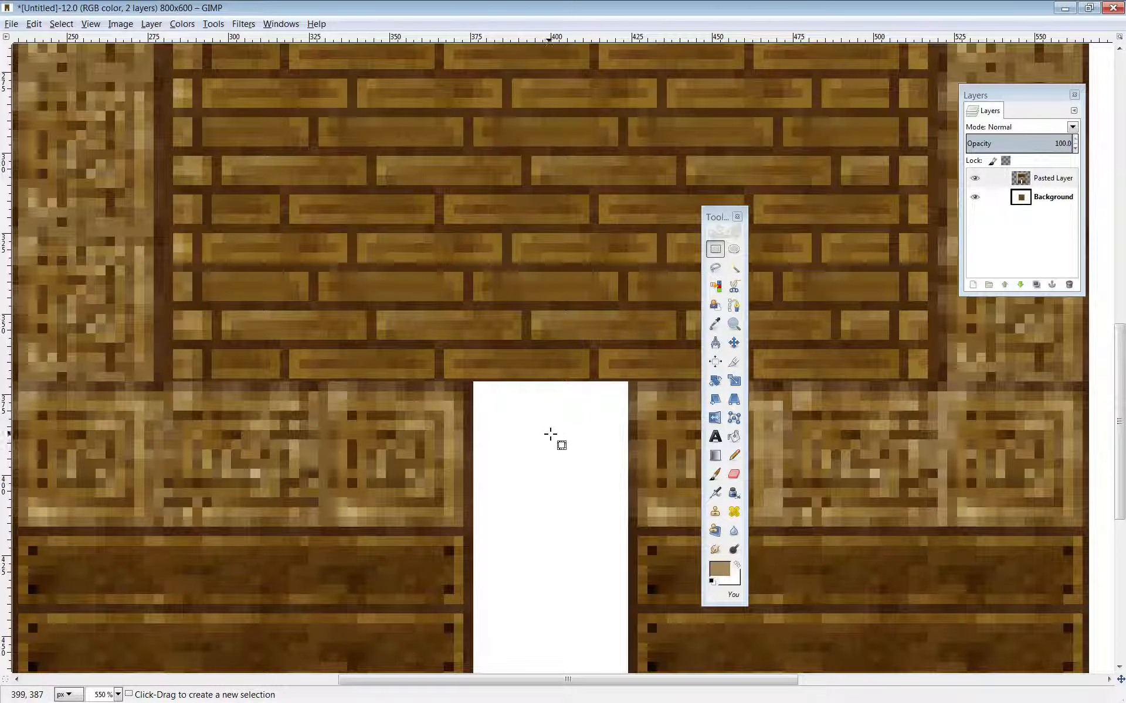
Try to clear the white doorway from the pasted layer using rectangle selections that overlap the adjoining walls.
drag(477, 344, 637, 430)
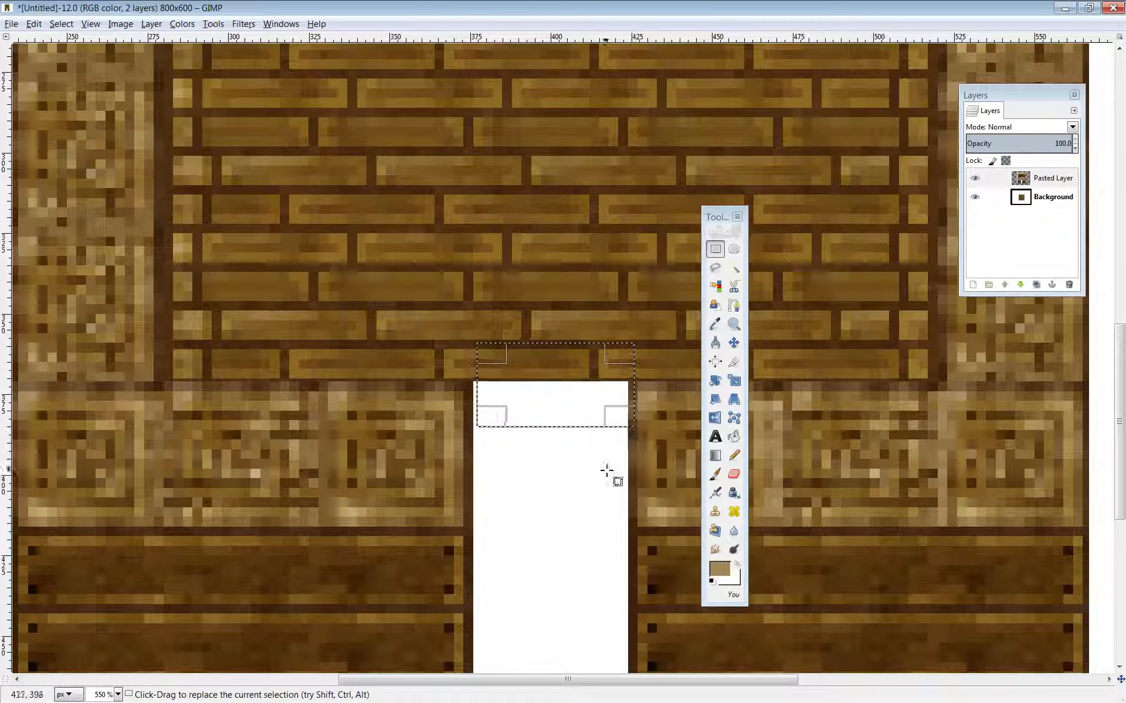
key(ctrl+semicolon)
click(567, 512)
drag(396, 337, 709, 551)
key(ctrl+semicolon)
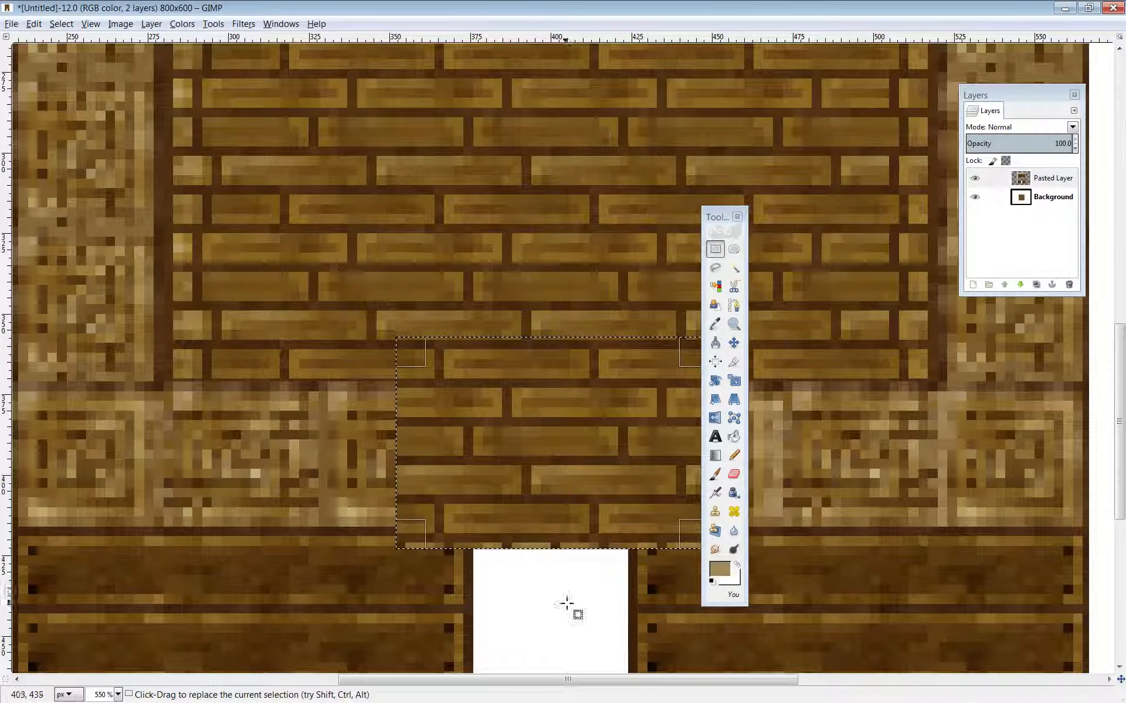
click(566, 603)
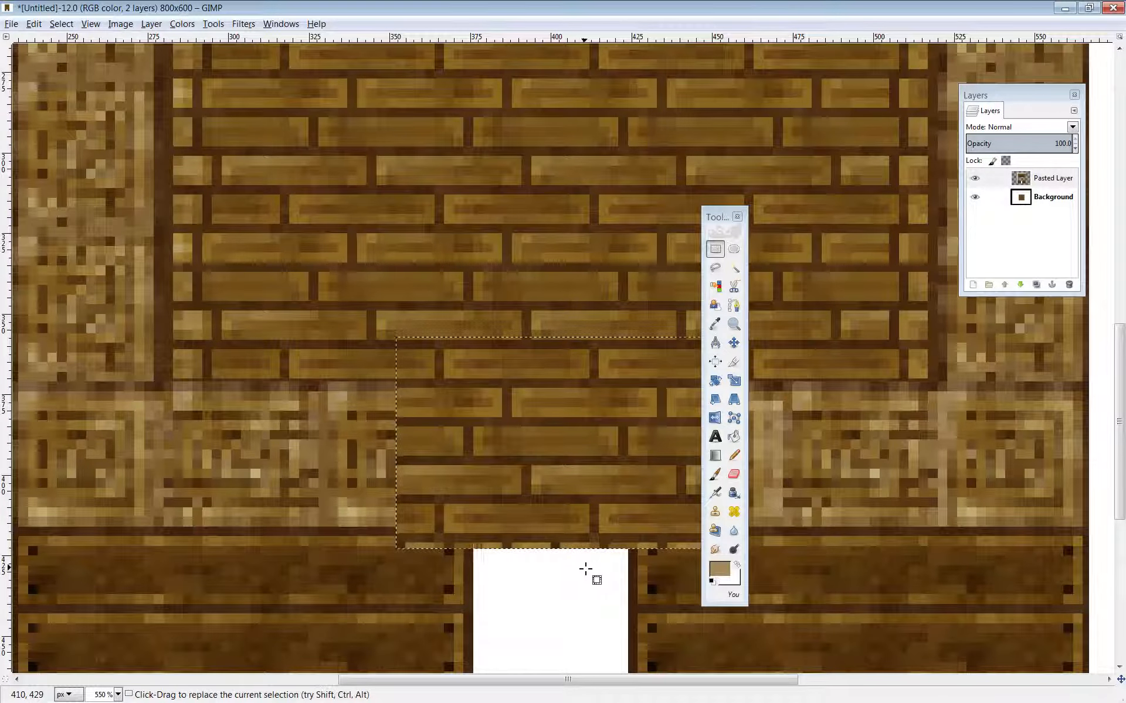
Undo the doorway deletions and clear the selection.
key(ctrl+z)
key(ctrl+z)
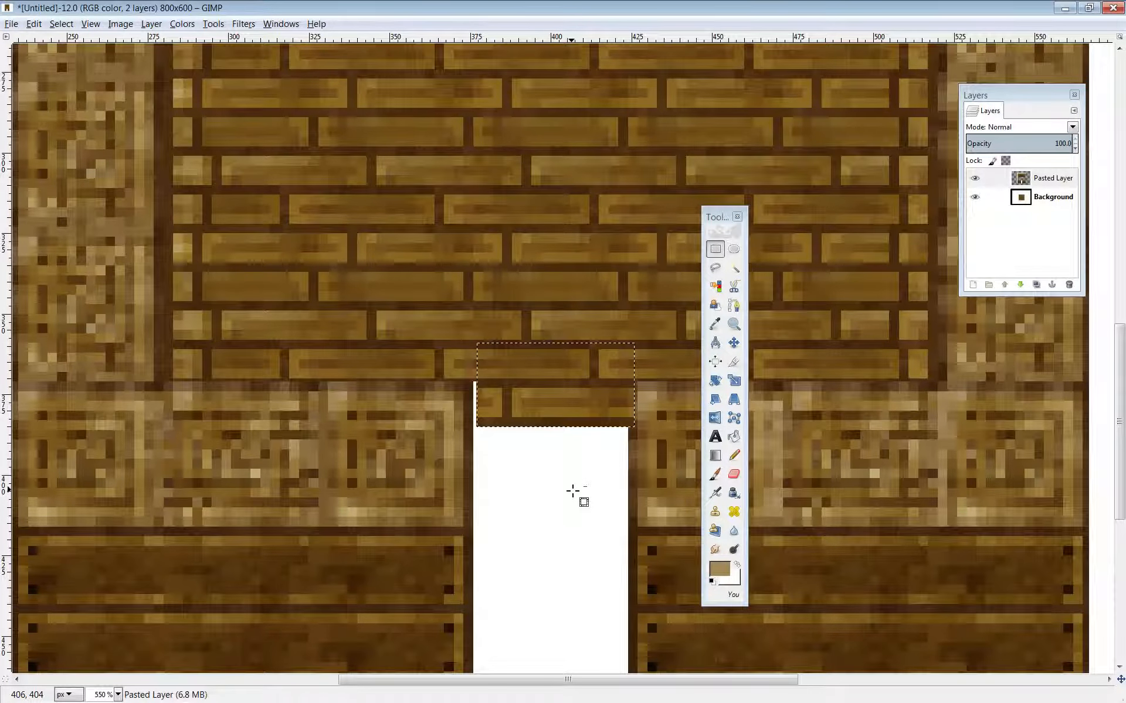
key(ctrl+z)
key(ctrl+z)
click(538, 483)
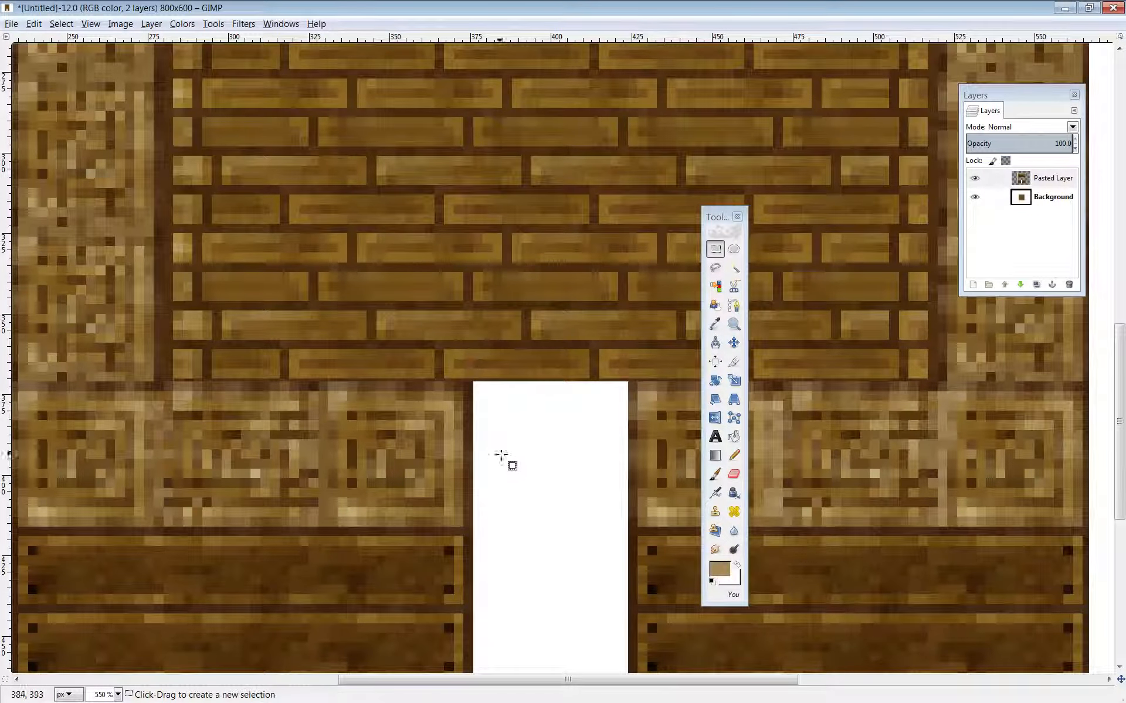
Select the white doorway exactly between the two front wall sections, delete it from the pasted layer and clear the selection.
drag(475, 381, 629, 548)
key(Delete)
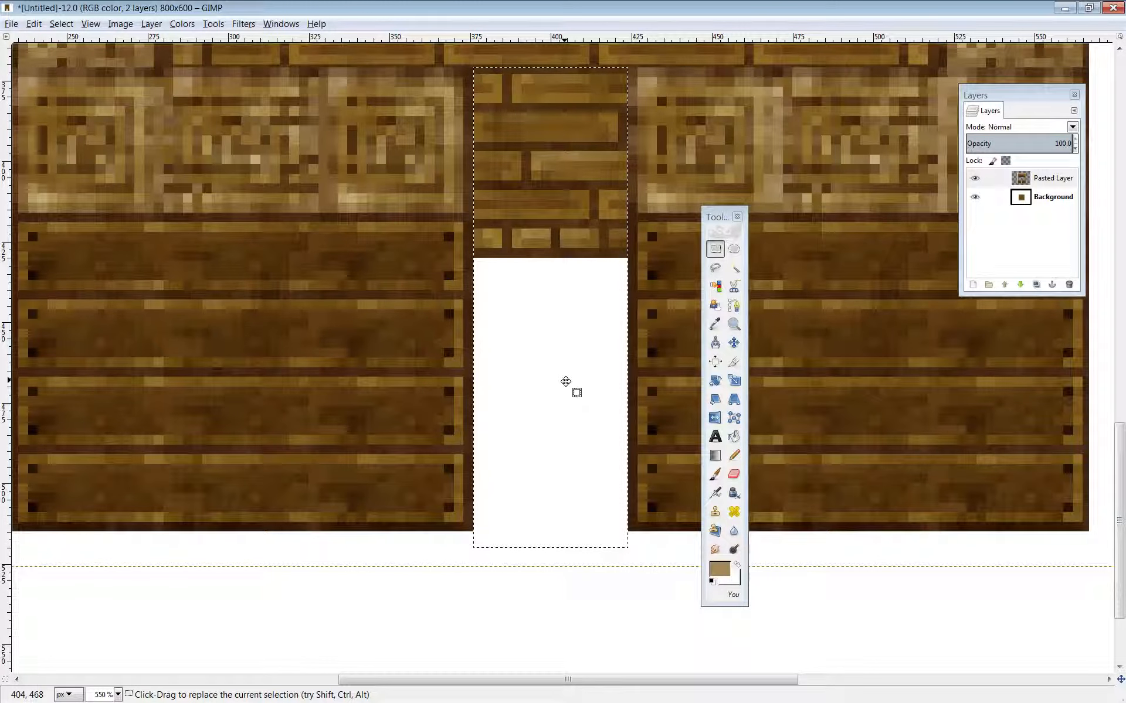
click(889, 323)
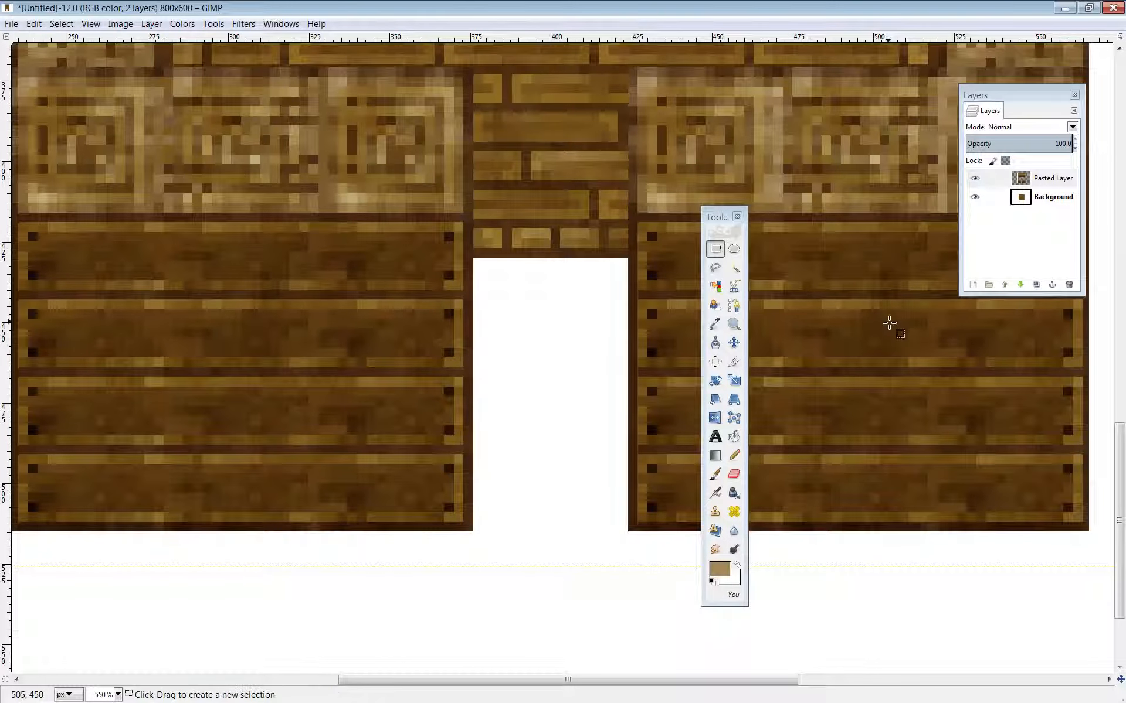
Examine the whole combined room image at 100% zoom, with the toolbox moved clear of the artwork.
click(733, 324)
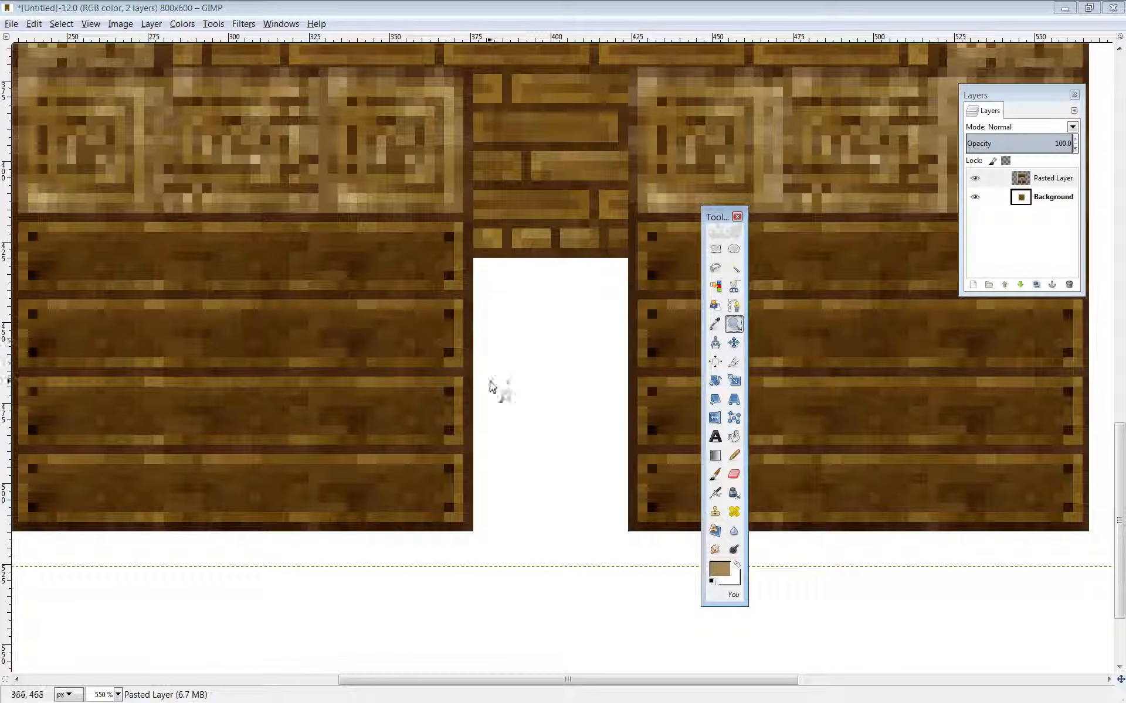
ctrl+click(514, 335)
ctrl+click(513, 335)
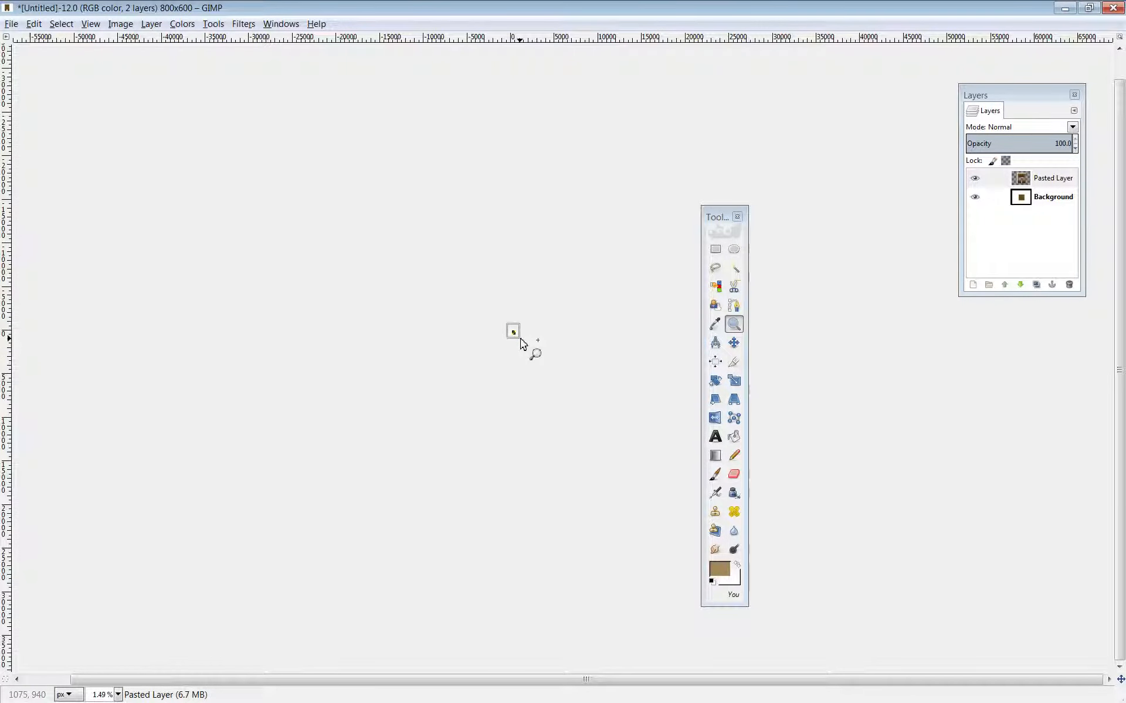
drag(520, 343, 657, 481)
drag(720, 222, 960, 303)
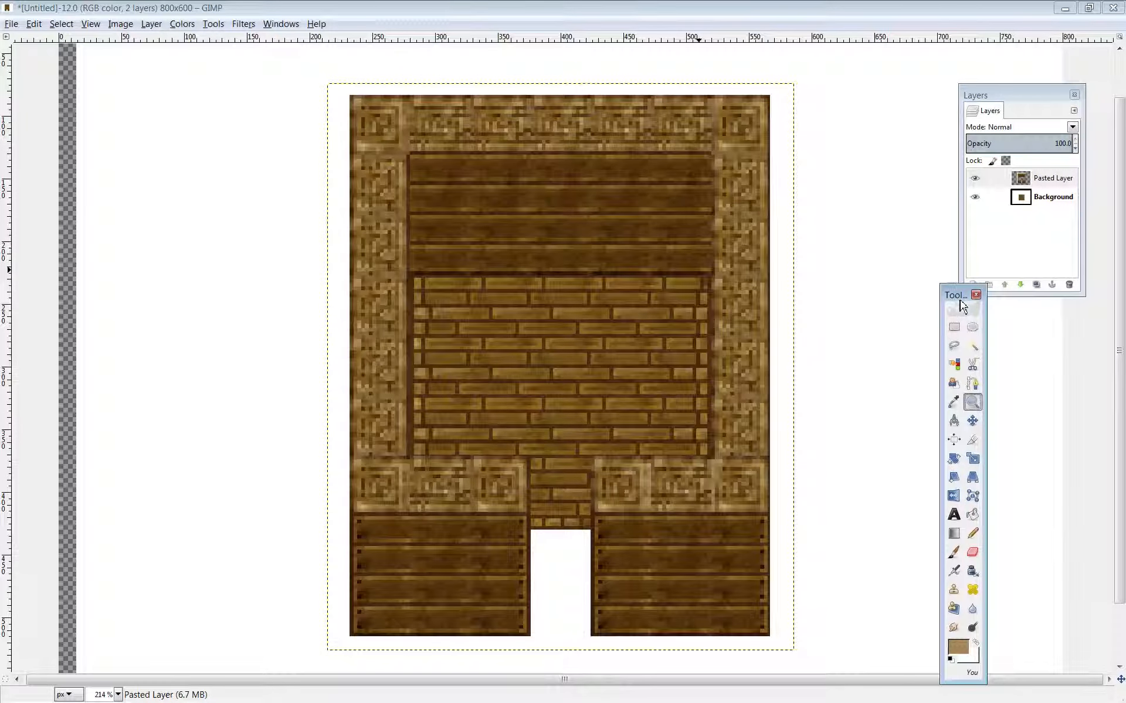
click(118, 694)
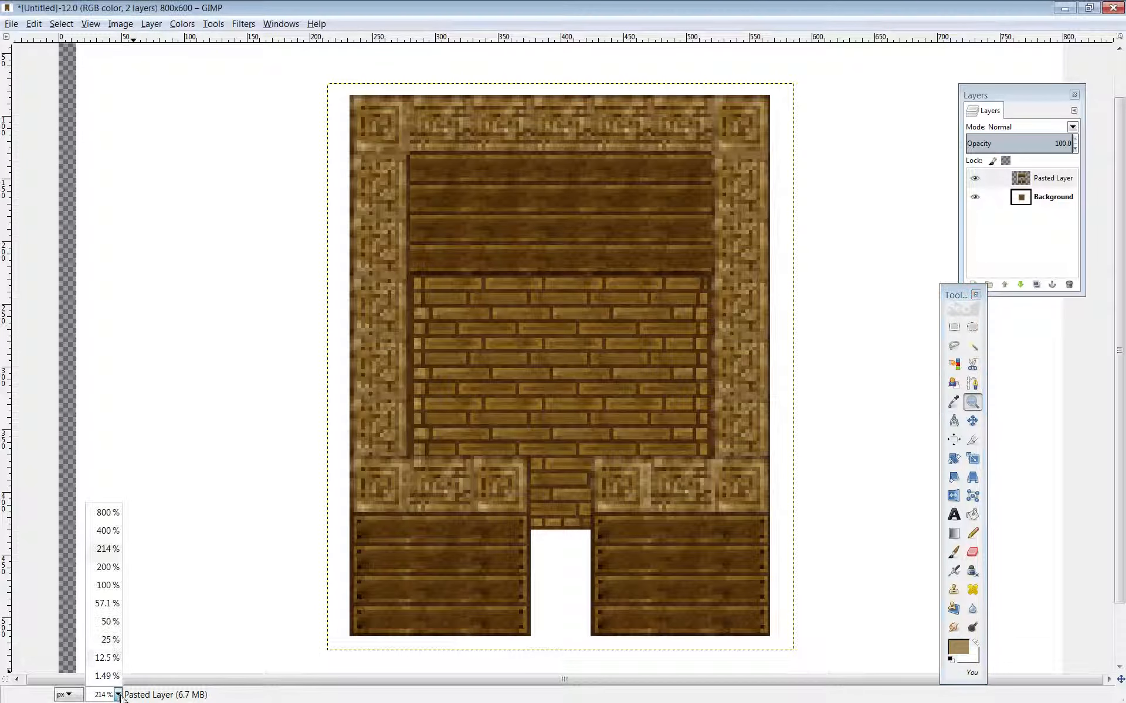
click(112, 585)
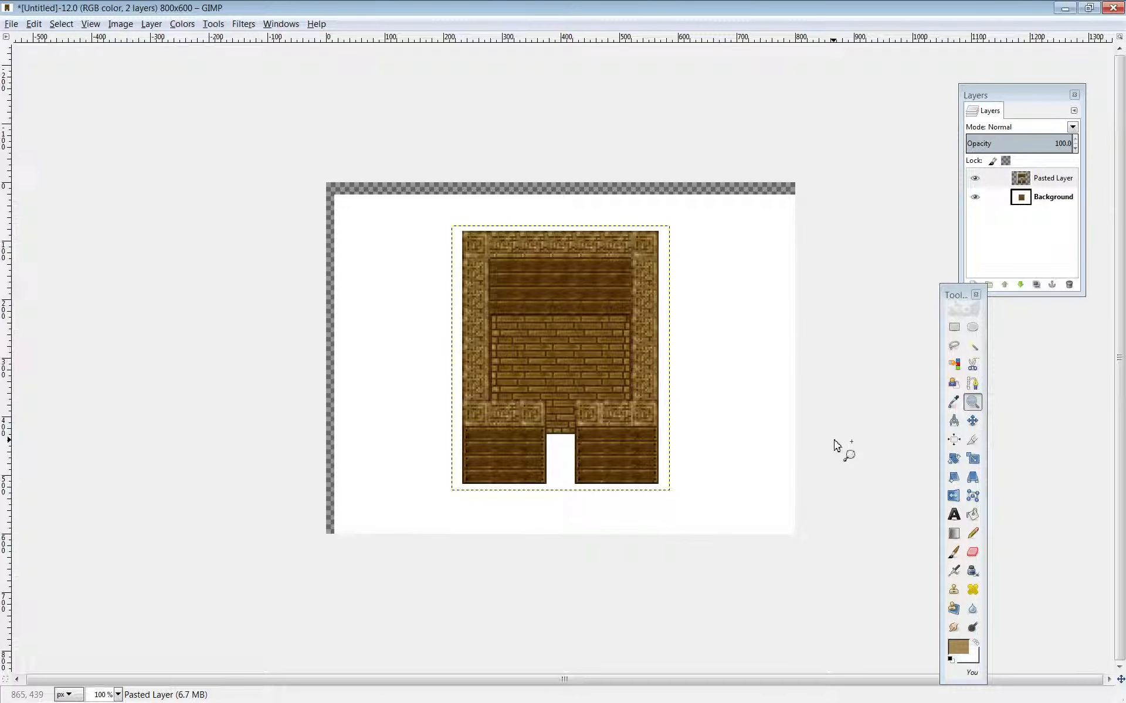
click(954, 327)
click(745, 383)
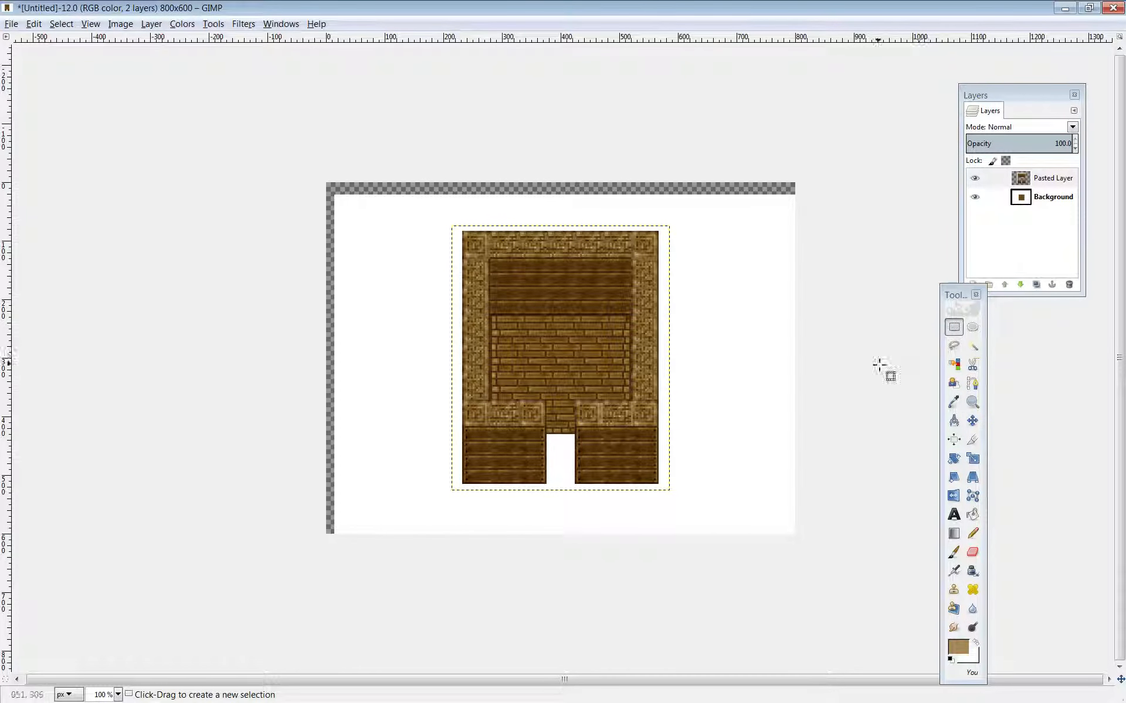
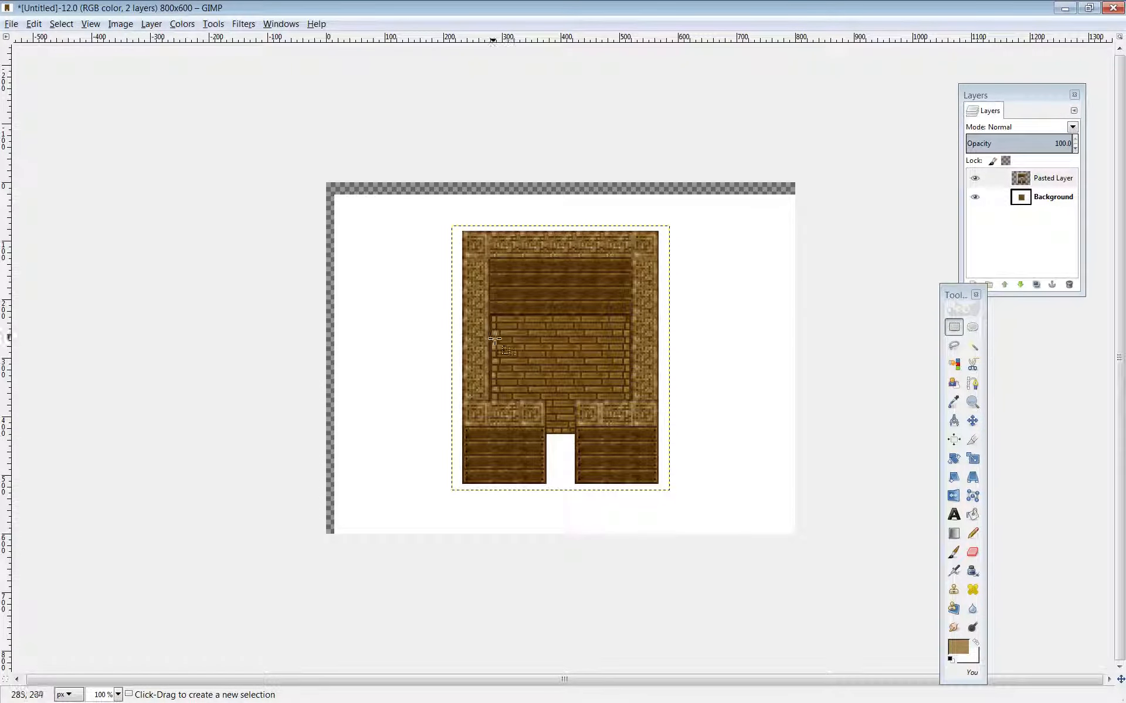
Move the Background layer straight down so the plank floor reaches further into the doorway while still meeting the back wall.
click(1053, 197)
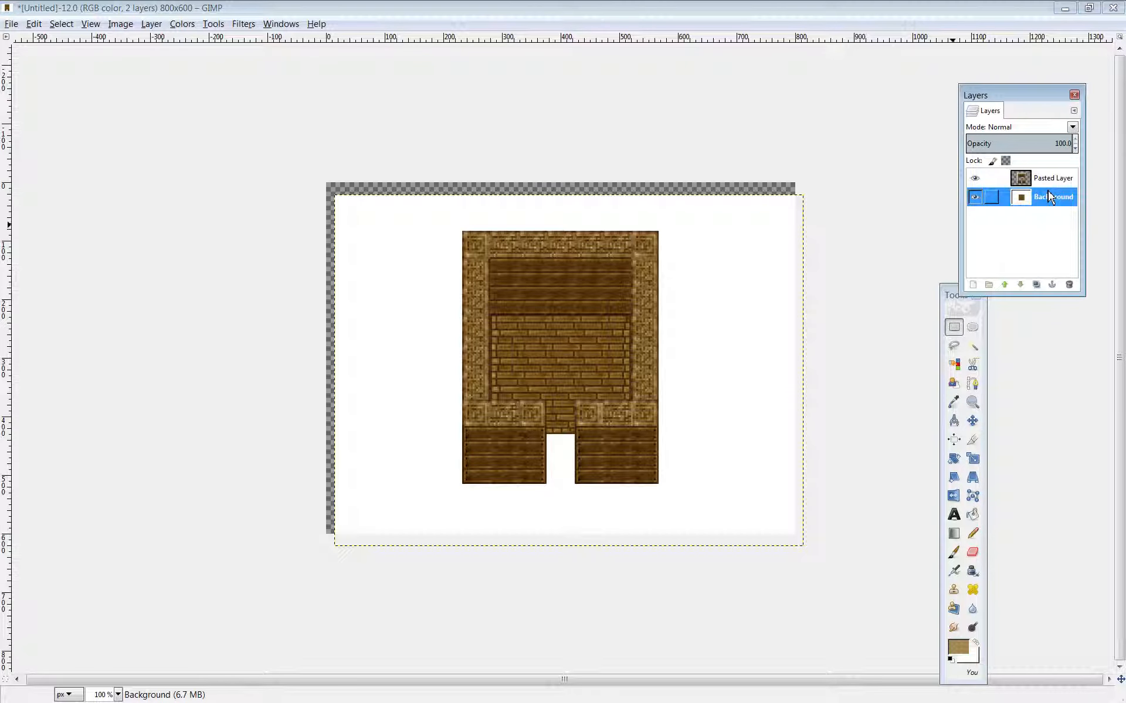
click(972, 421)
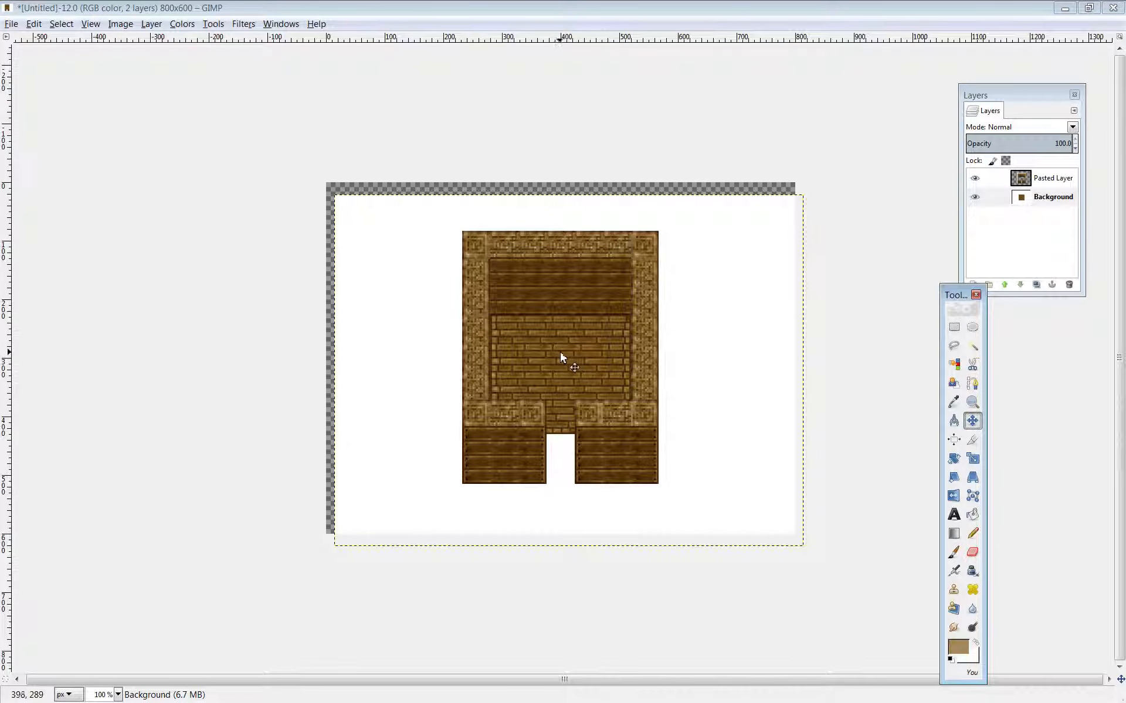
key(Down)
key(Down)
key(Down)
key(Down)
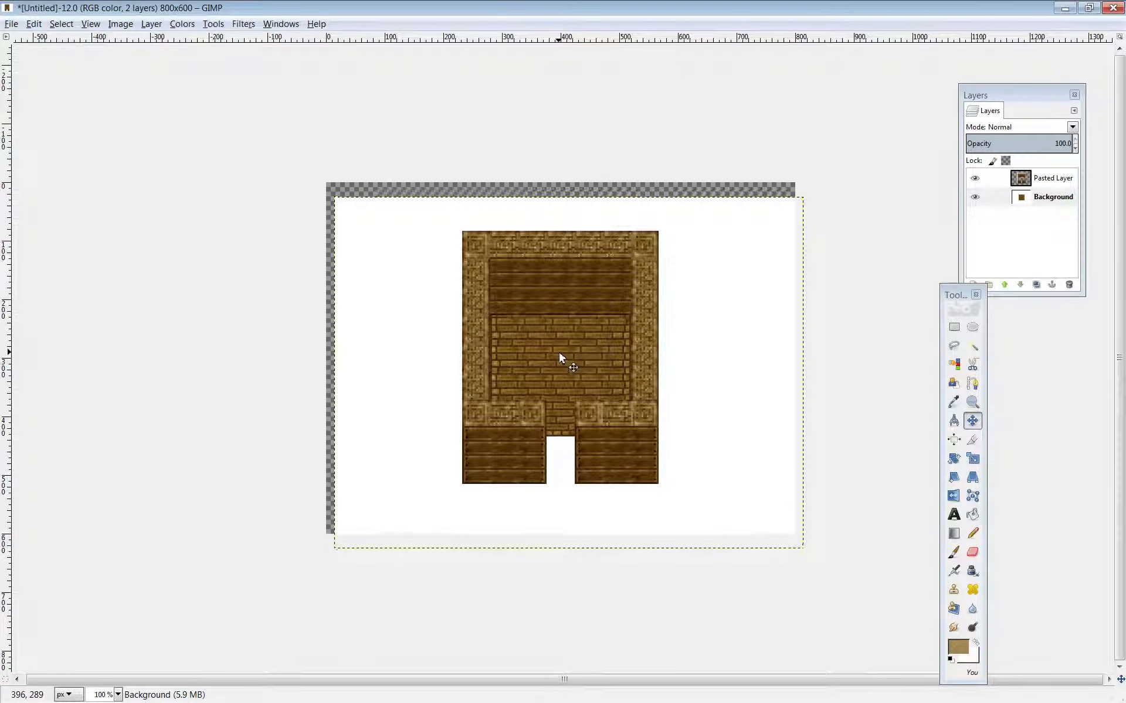
key(Down)
key(Down)
key(Down)
key(Down)
key(Down)
key(Down)
key(Down)
key(Down)
key(Down)
key(Down)
key(Down)
key(Down)
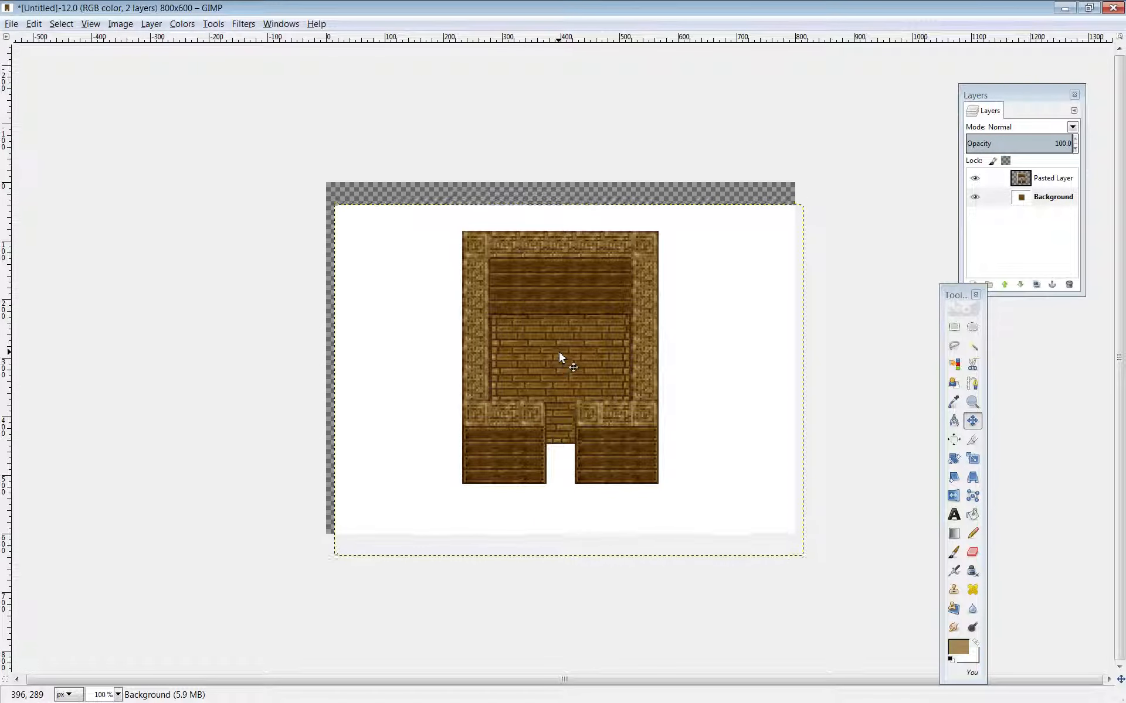
key(Down)
key(Down)
key(Down)
key(Down)
key(Down)
key(Down)
key(Down)
key(Down)
key(Down)
key(Down)
key(Down)
key(Down)
key(Down)
key(Down)
key(Down)
key(Down)
key(Down)
key(Down)
key(Down)
key(Down)
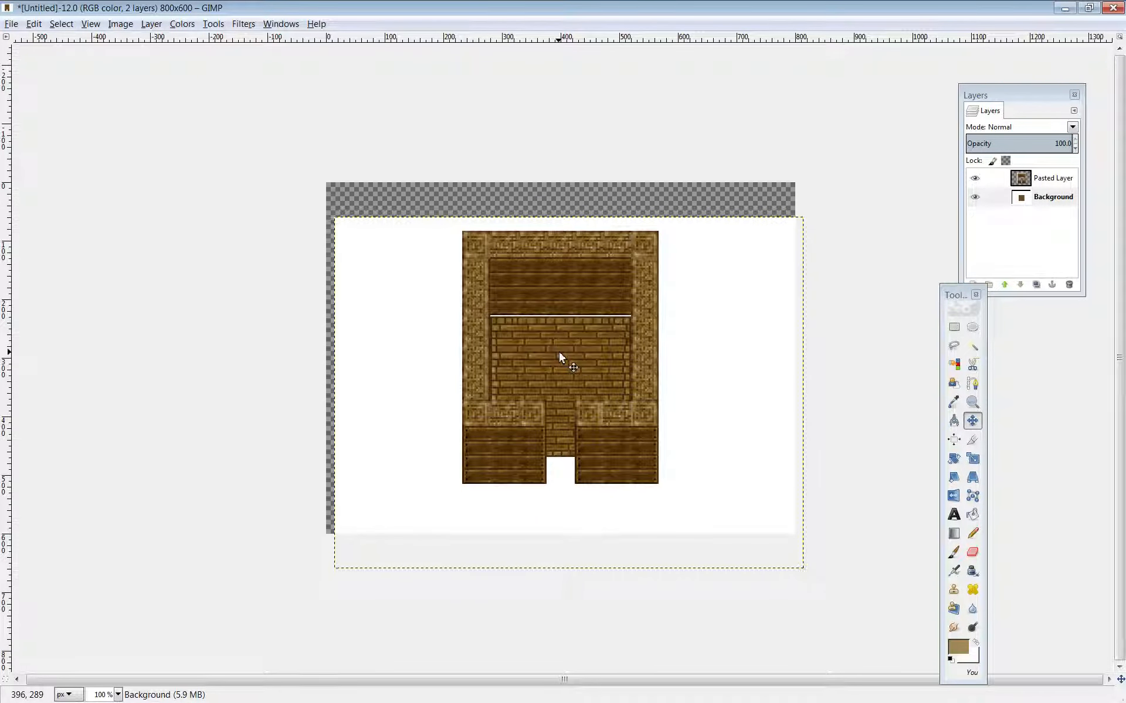
key(Down)
key(Down)
key(Down)
right_click(714, 359)
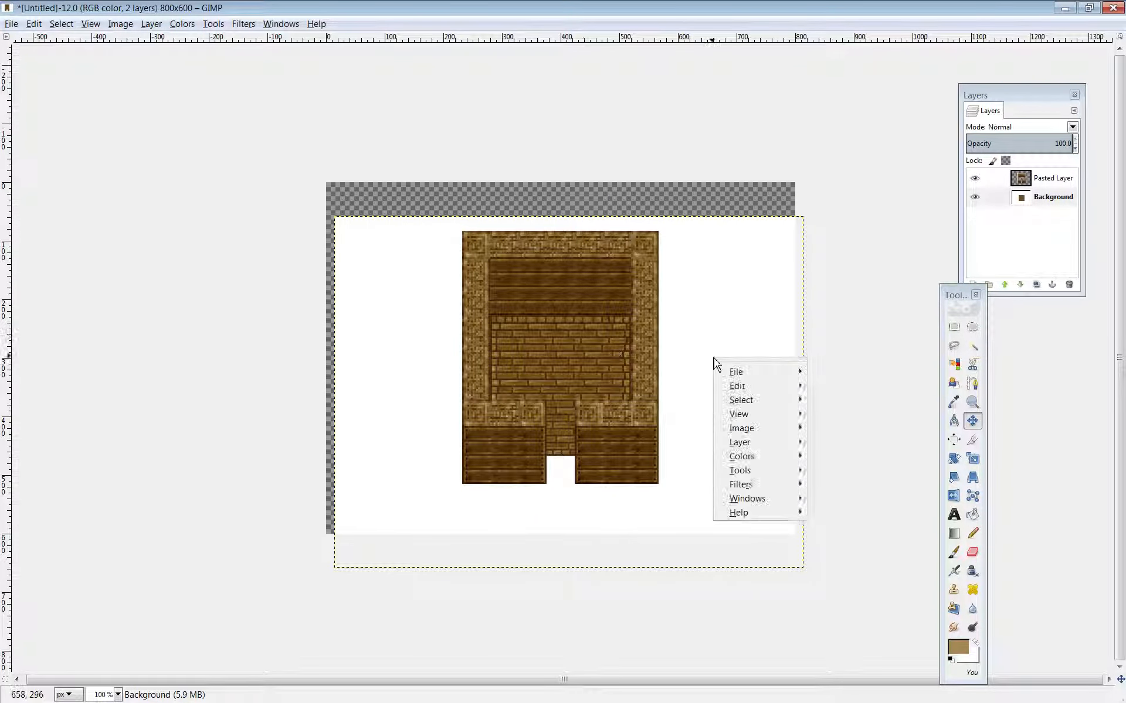
click(689, 311)
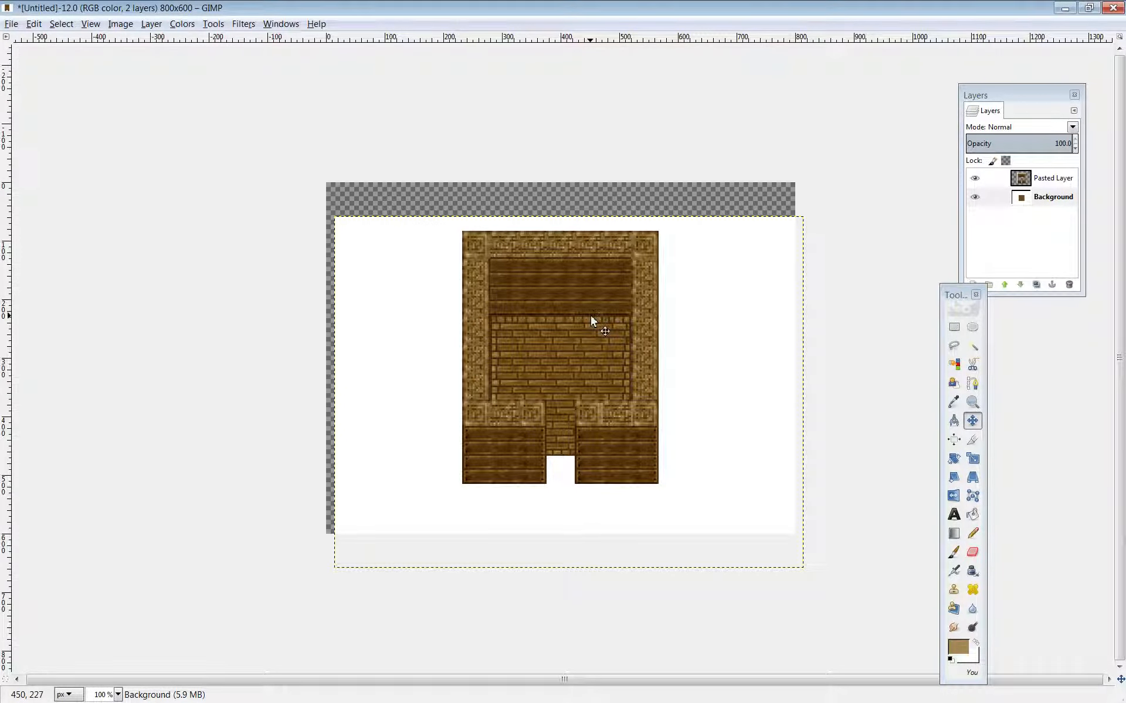
Try to clear the white area beside the right-hand wall from the Background layer using a full-height rectangle selection.
click(1045, 199)
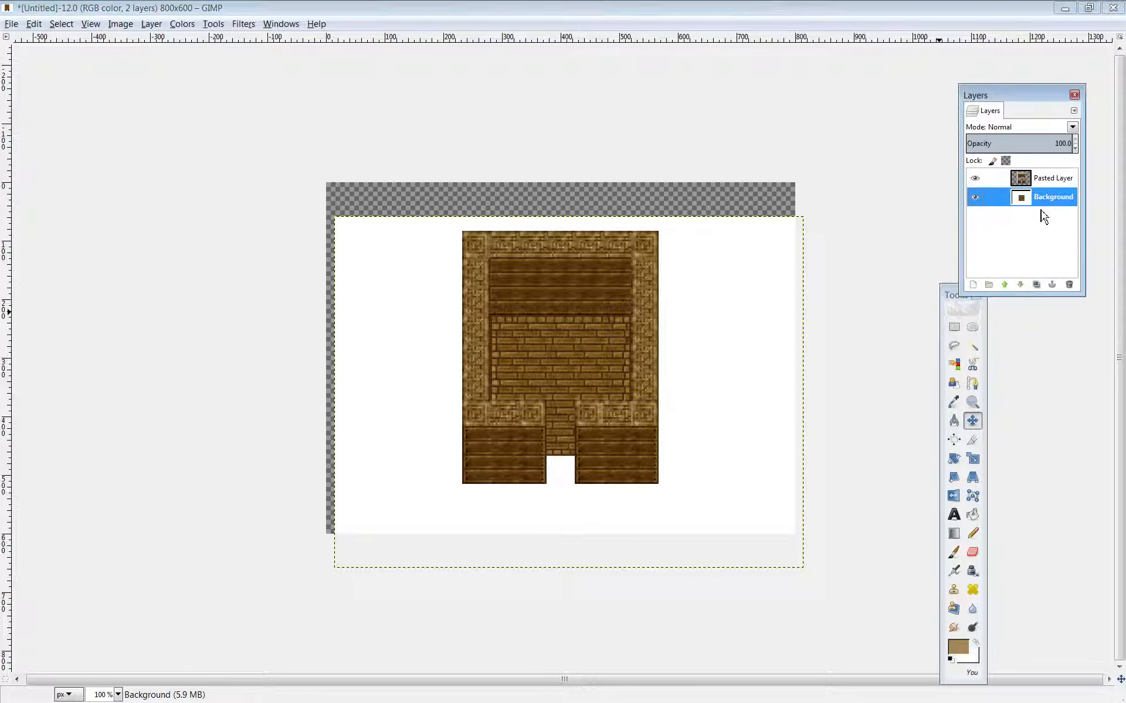
click(953, 328)
drag(851, 606, 658, 179)
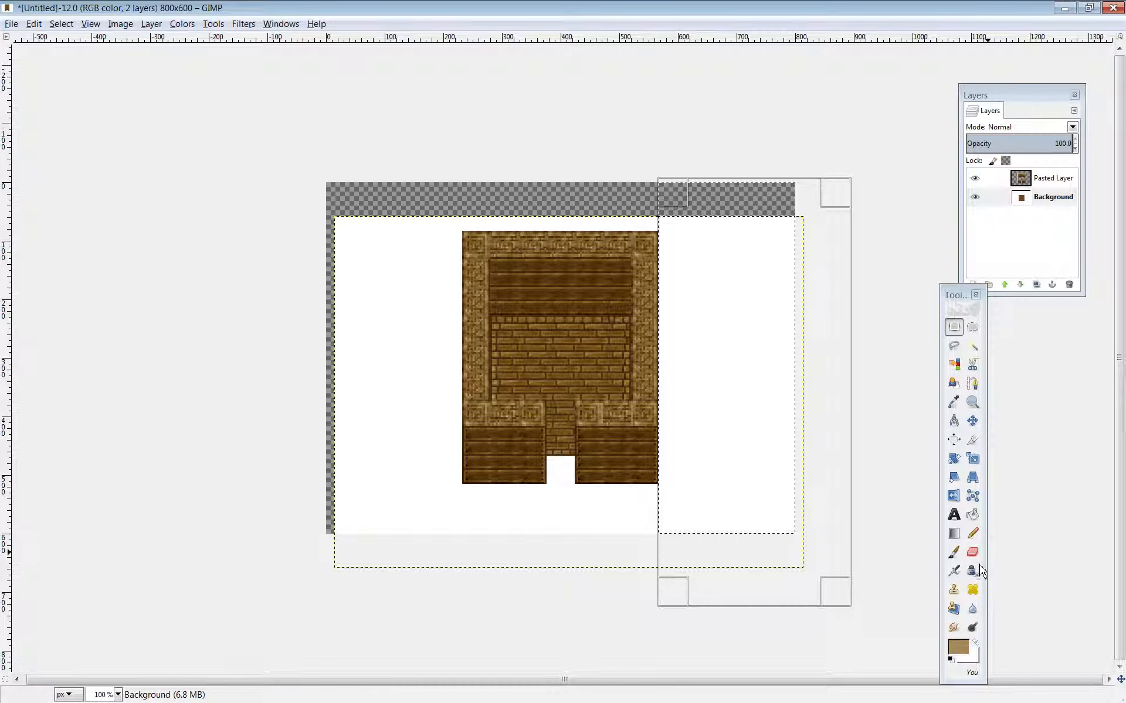
drag(679, 349, 679, 349)
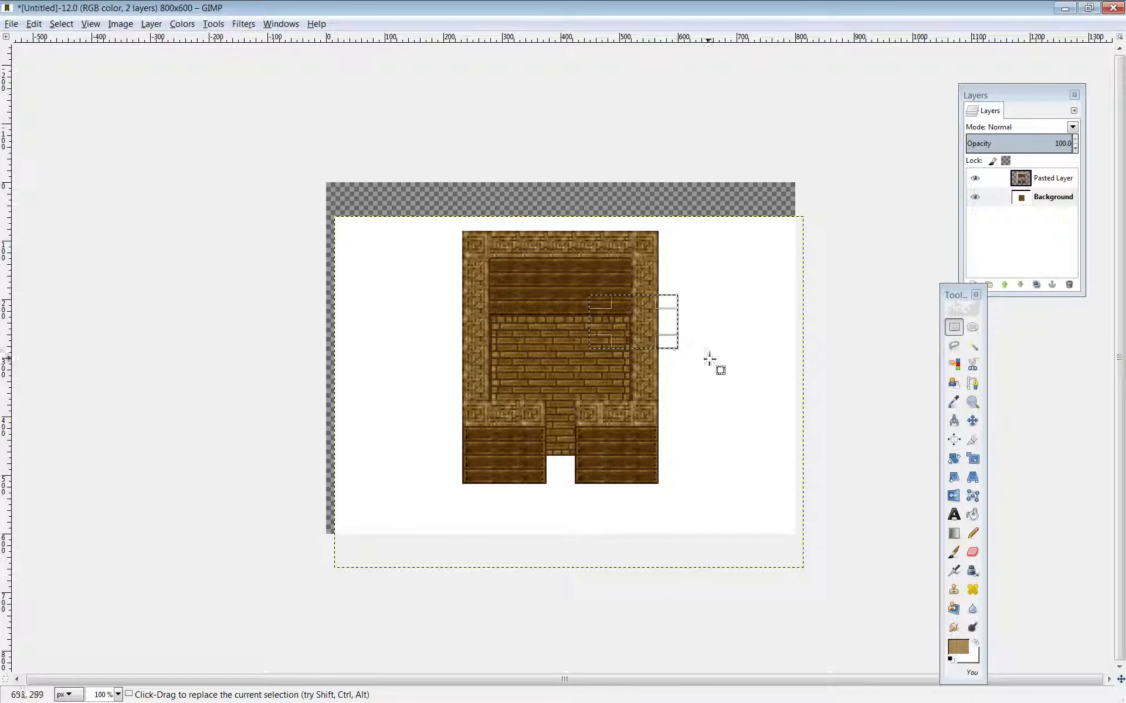
Select the white area again exactly along the right wall's outer edge, try it on the Background and Pasted Layer, and clear the selection.
click(973, 402)
drag(598, 199, 841, 597)
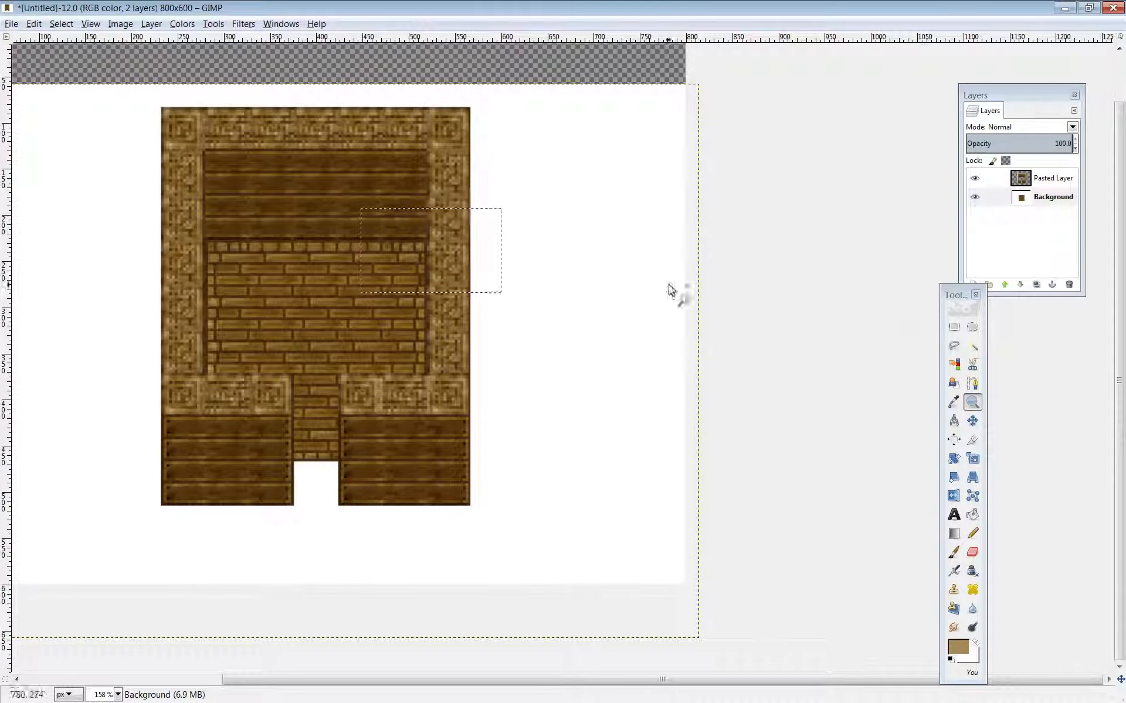
click(954, 327)
drag(703, 90, 469, 664)
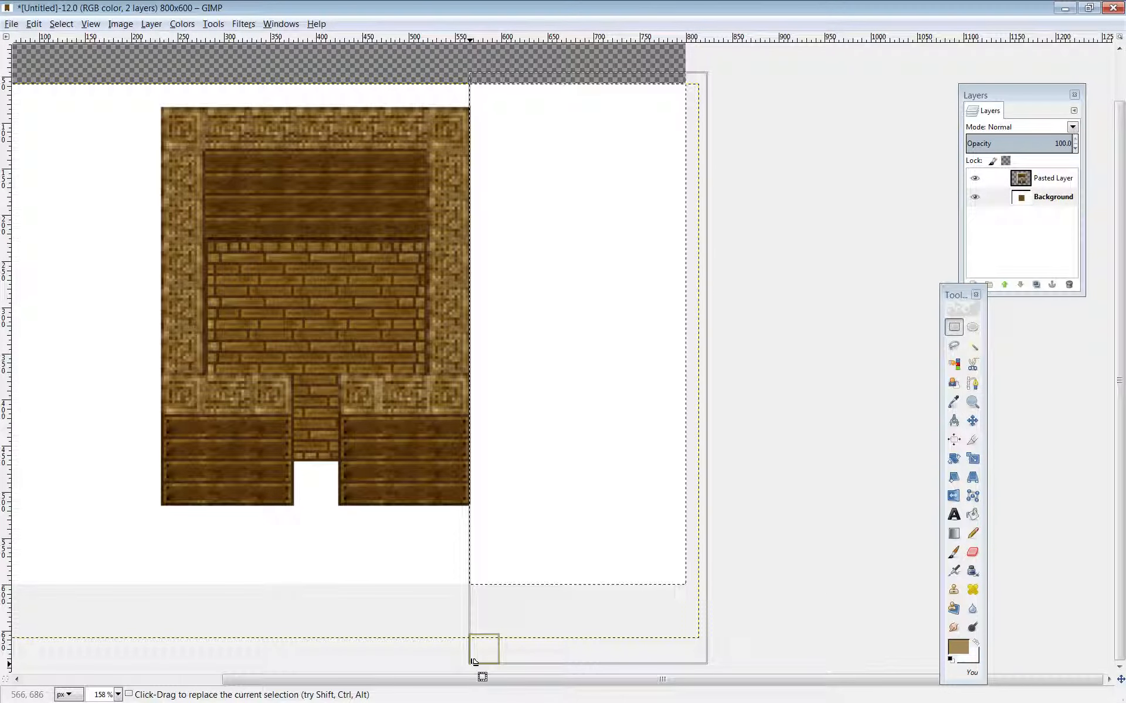
click(1051, 201)
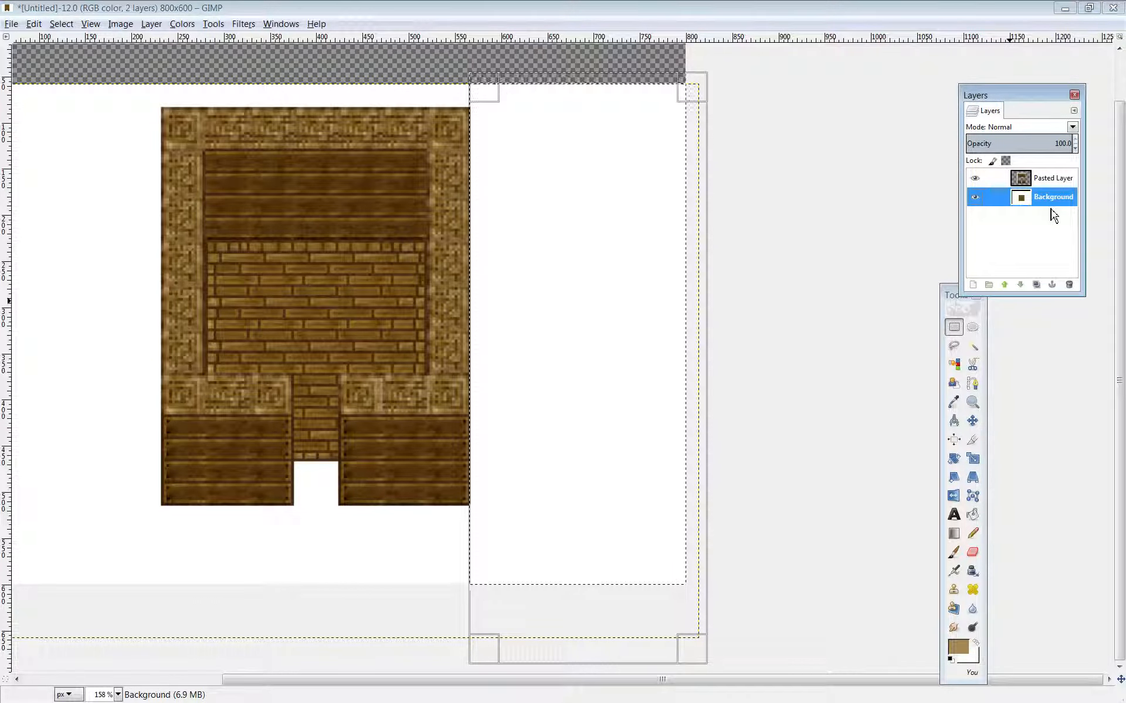
click(1050, 179)
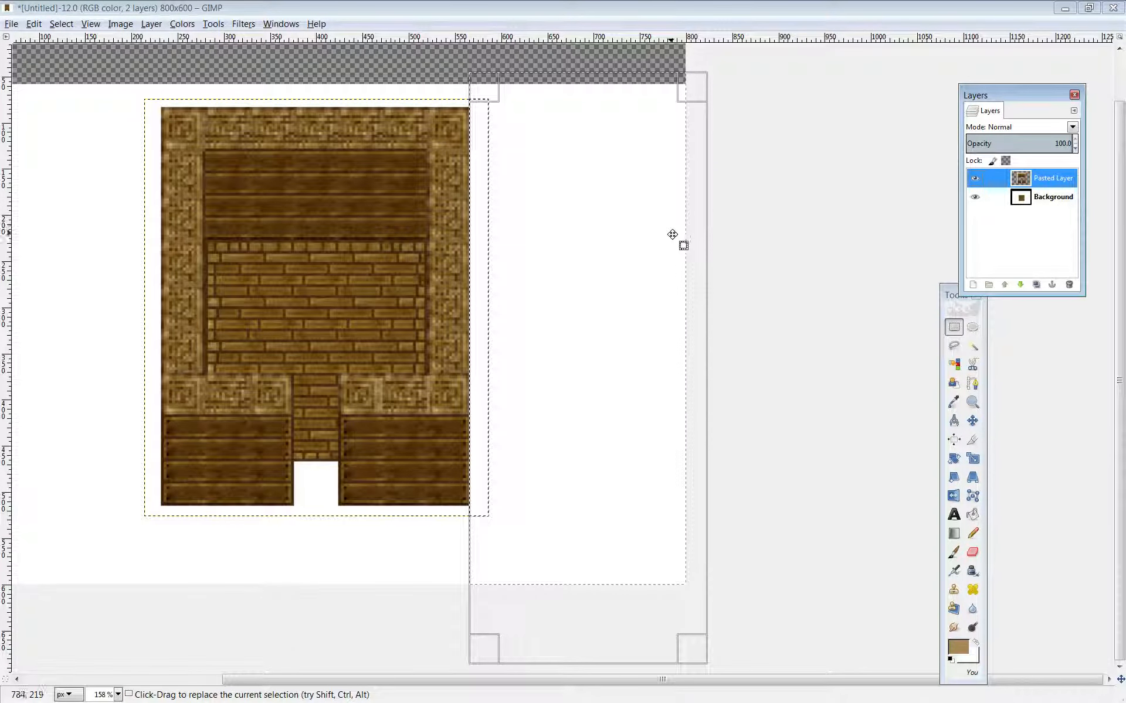
click(730, 258)
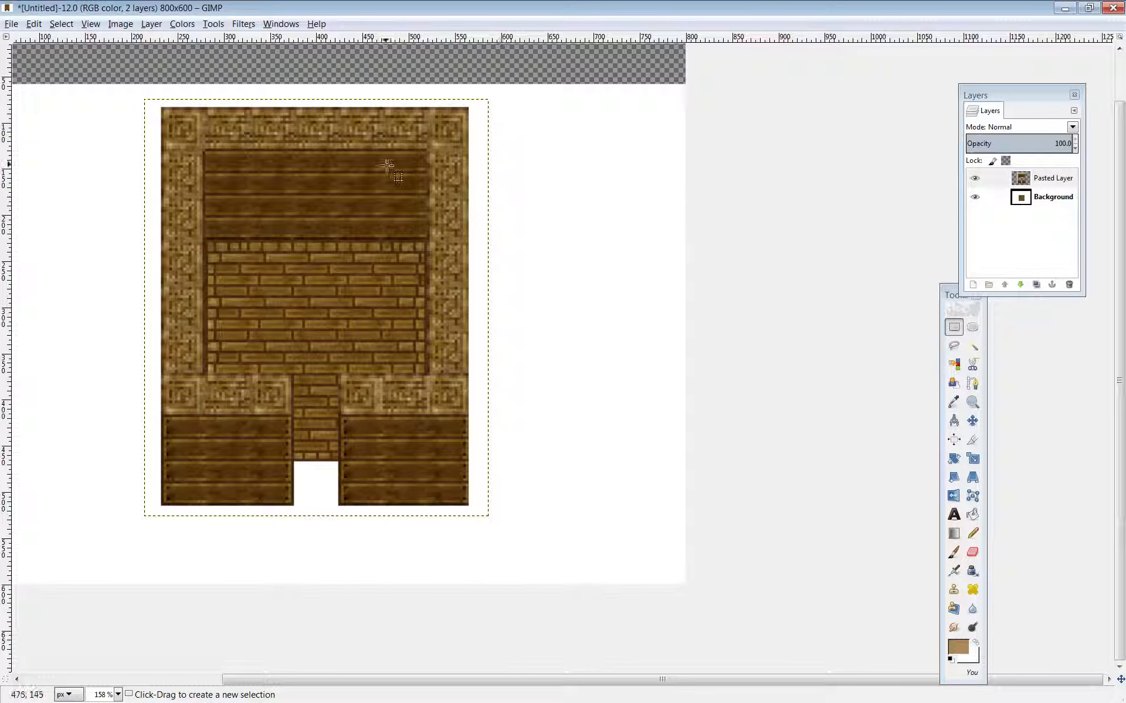
Try to cut a small rectangle out of the Background layer's white area beside the room and clear the selection.
click(1027, 199)
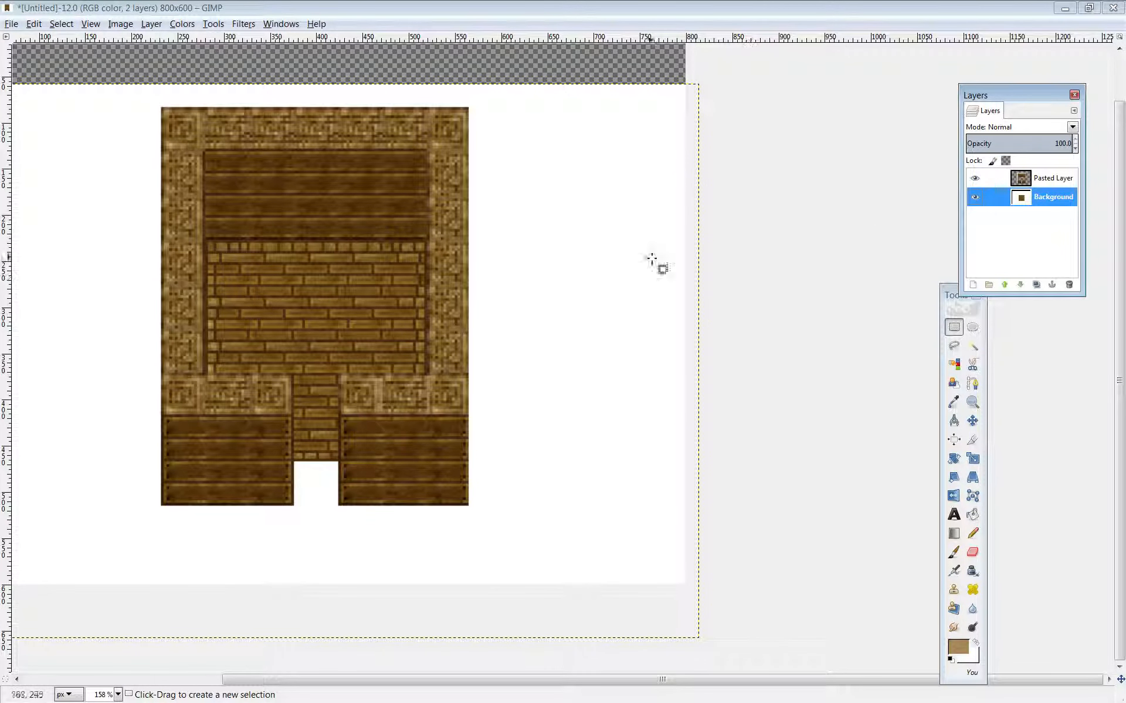
drag(560, 211, 610, 305)
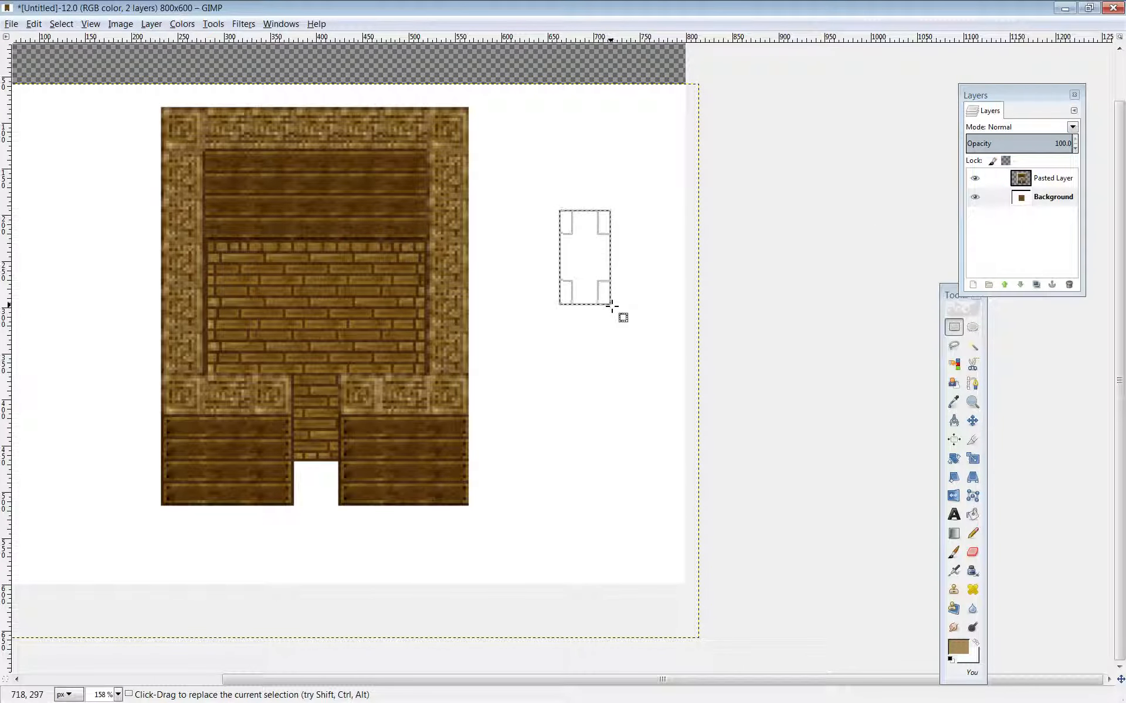
click(743, 246)
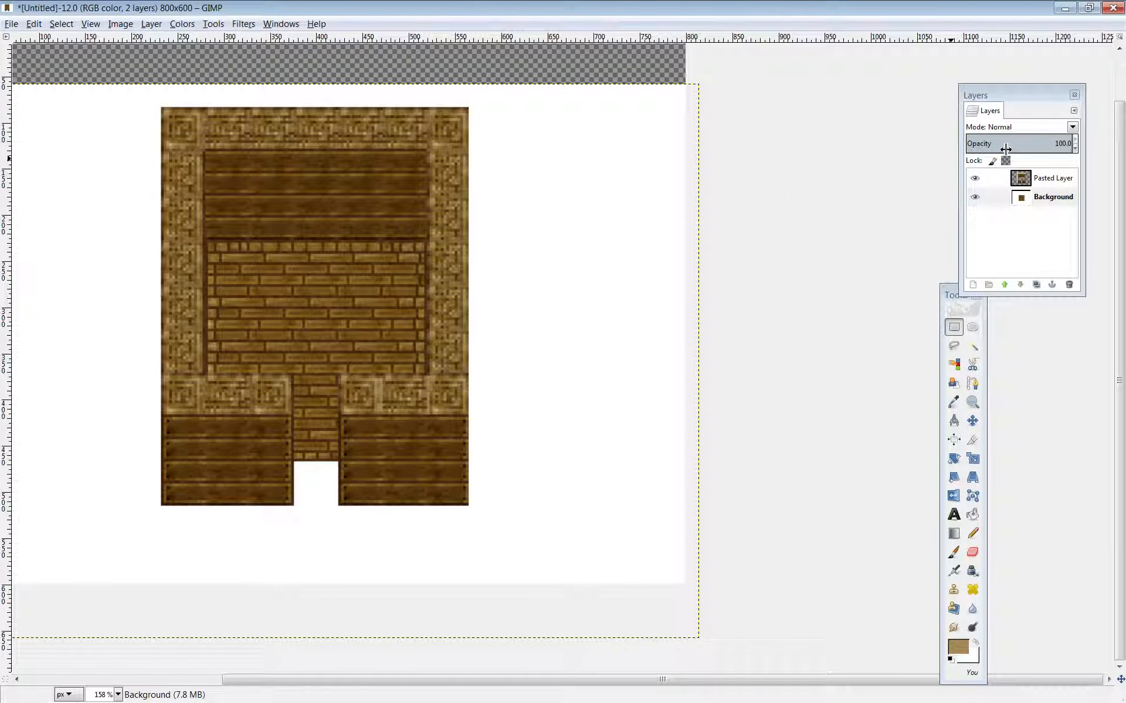
Create a new 800 × 600 px RGB image at 72 pixels/in, filled with transparency.
scroll(716, 211, up, 2)
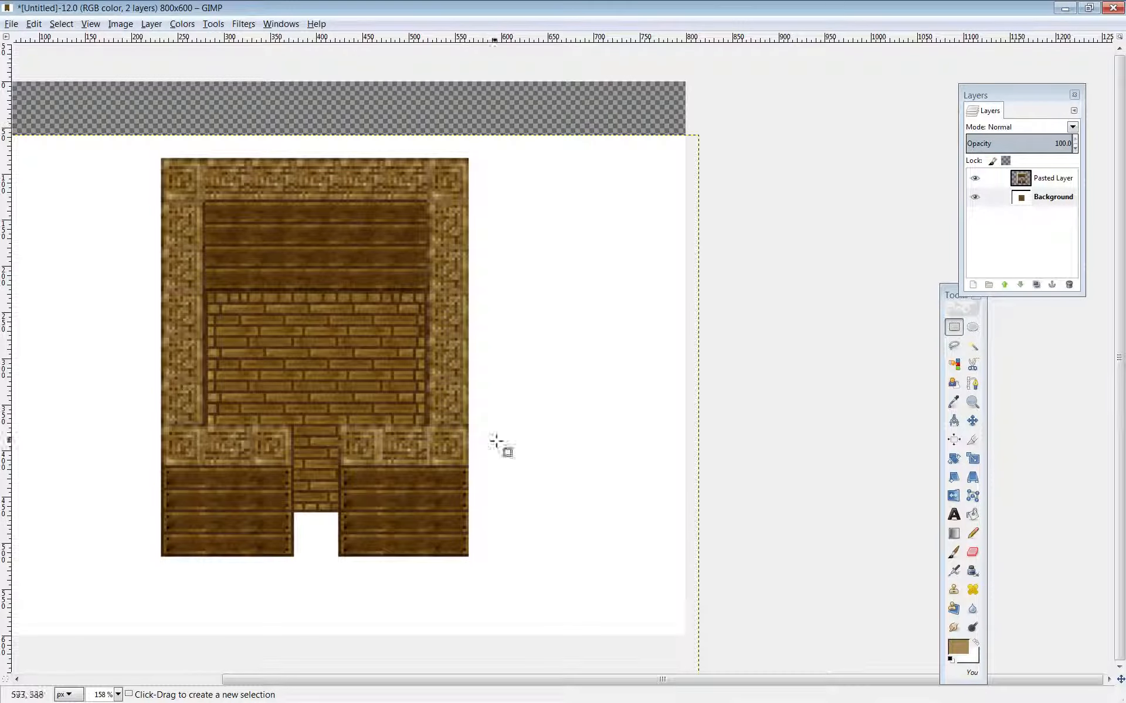
drag(663, 680, 487, 682)
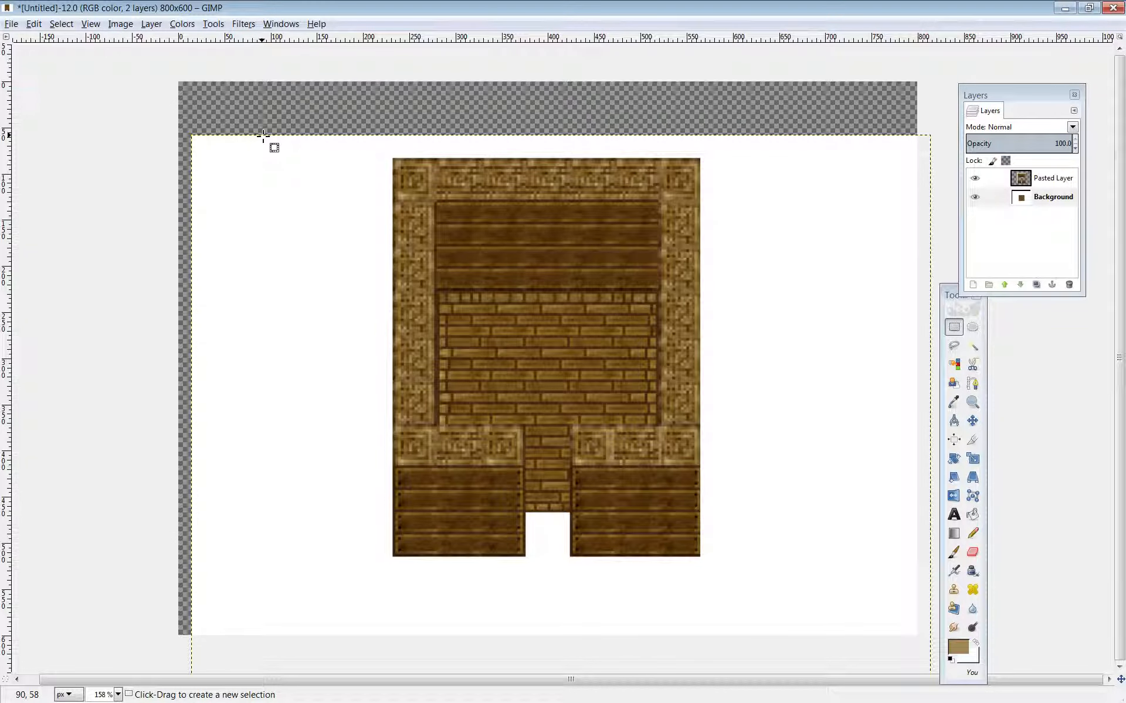
click(11, 24)
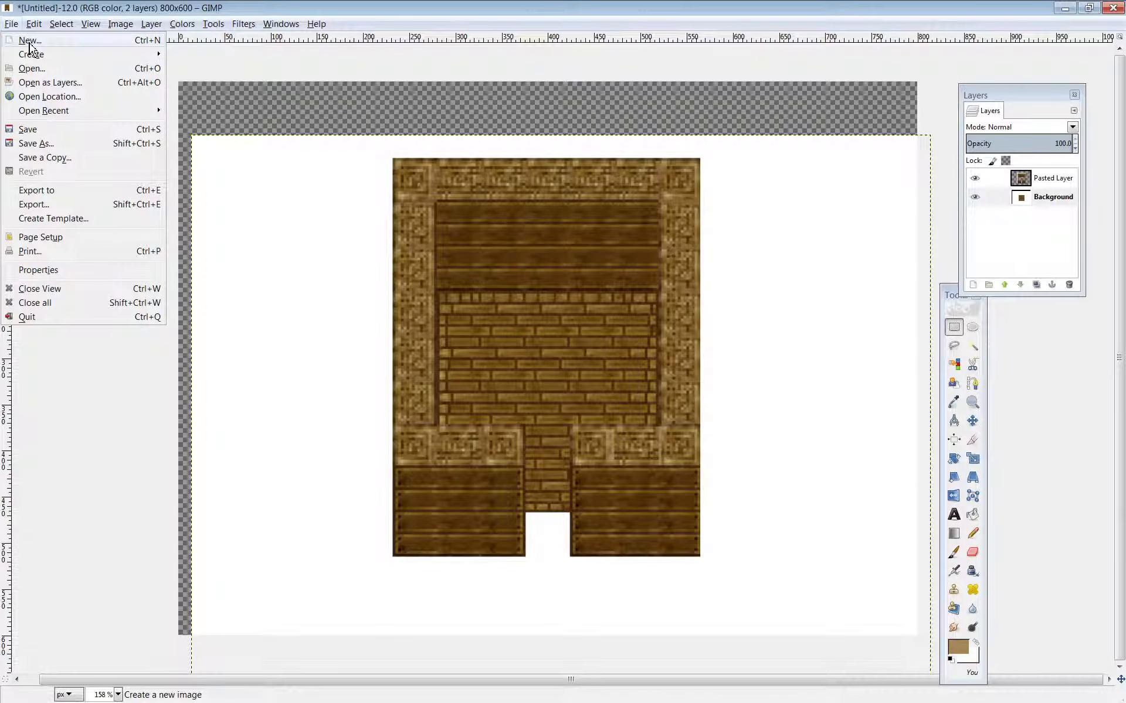
click(29, 41)
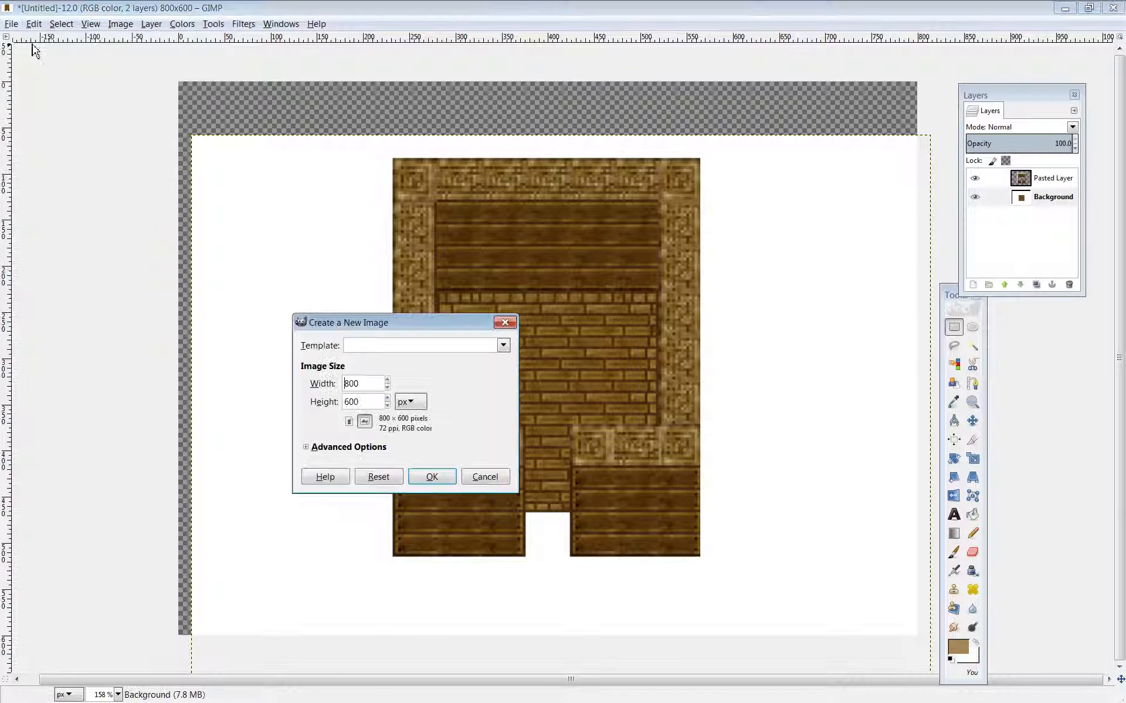
click(503, 346)
key(Escape)
click(314, 451)
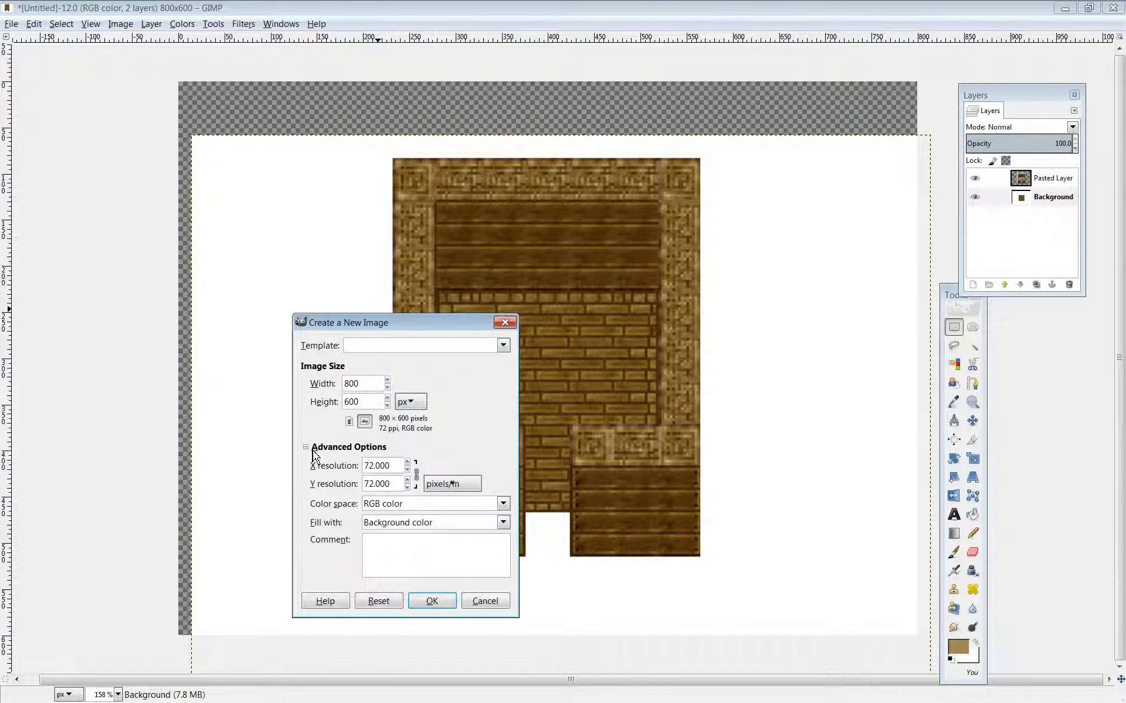
click(313, 451)
click(314, 452)
click(503, 523)
click(380, 588)
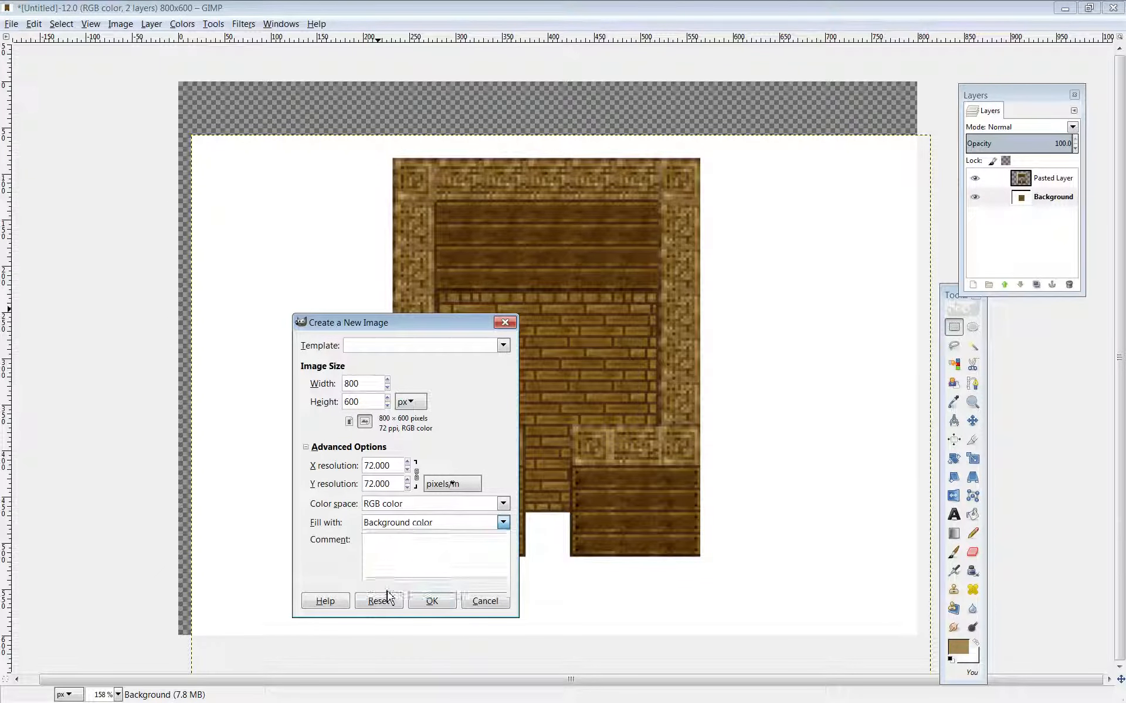
click(432, 601)
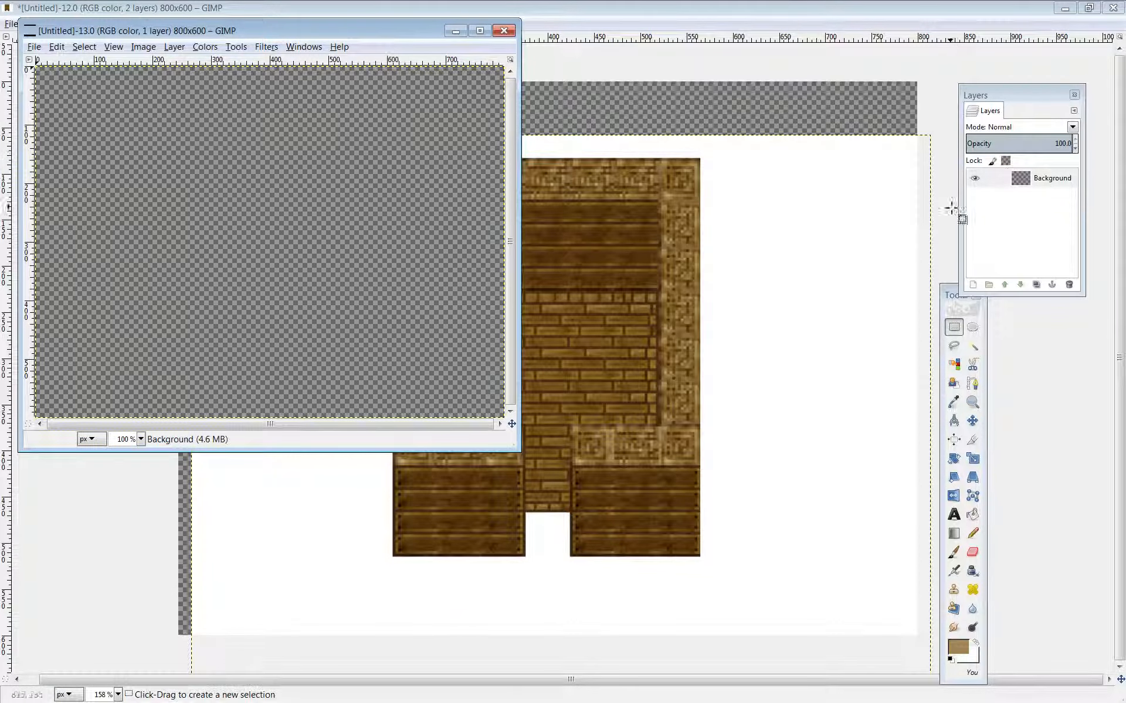
Copy the Background layer with the plank floor from the room image and paste it into the new transparent image.
click(935, 115)
click(1035, 197)
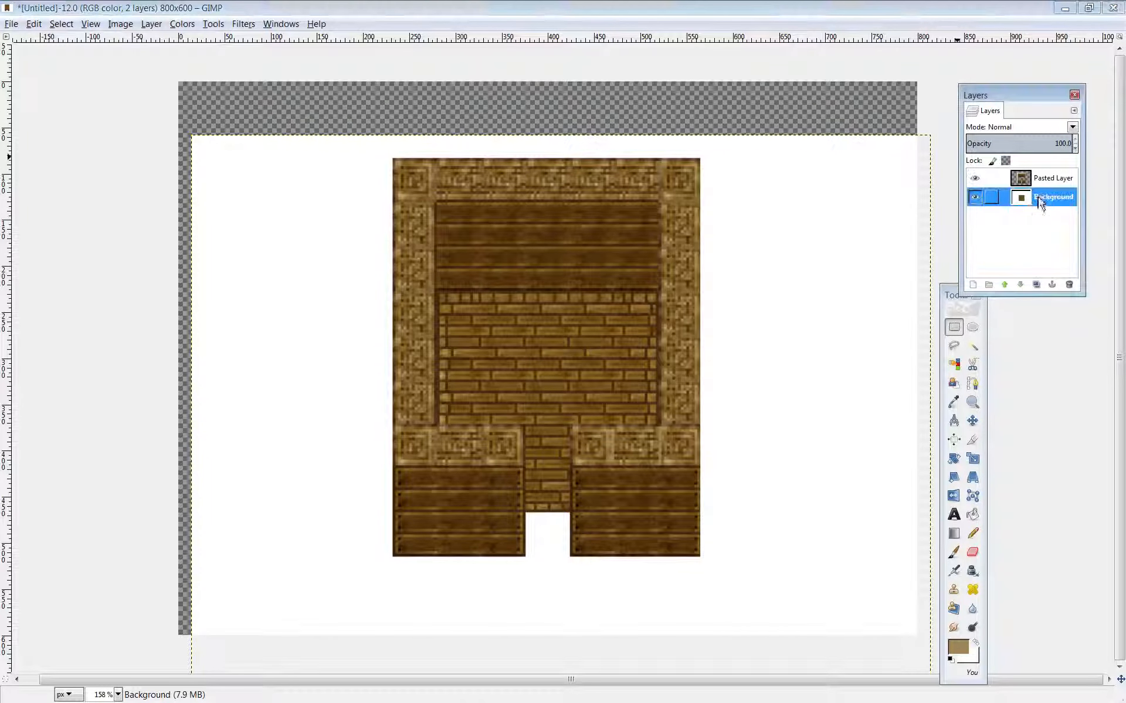
click(945, 247)
key(ctrl+c)
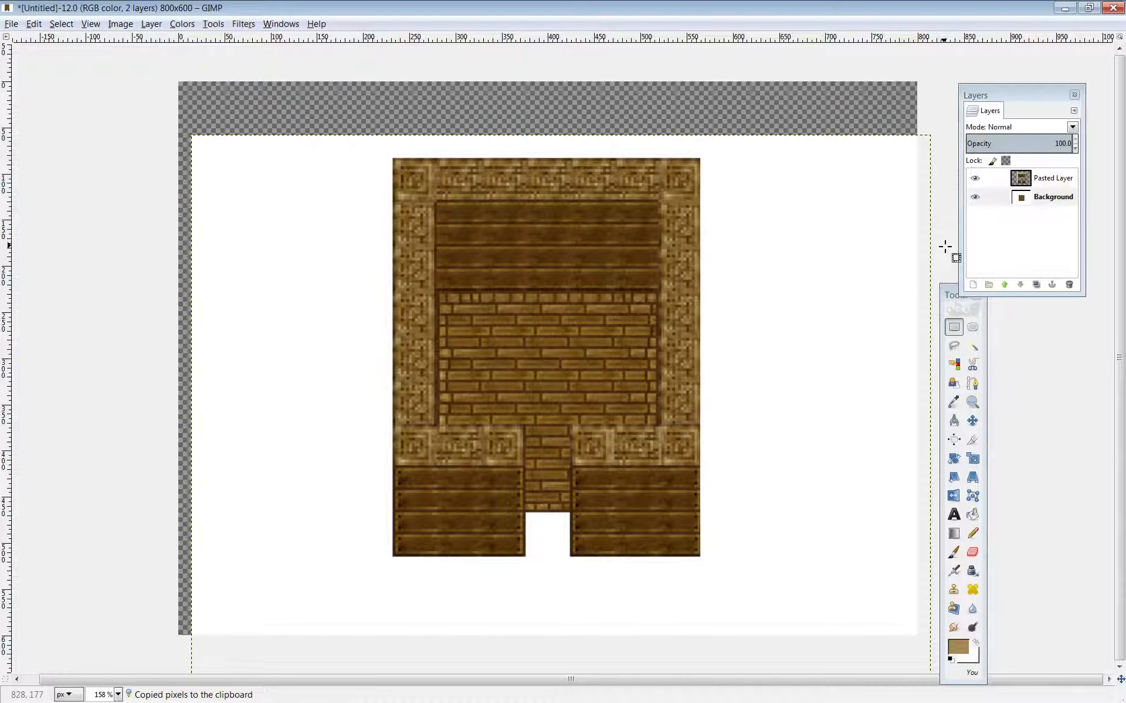
key(alt+Tab)
key(ctrl+v)
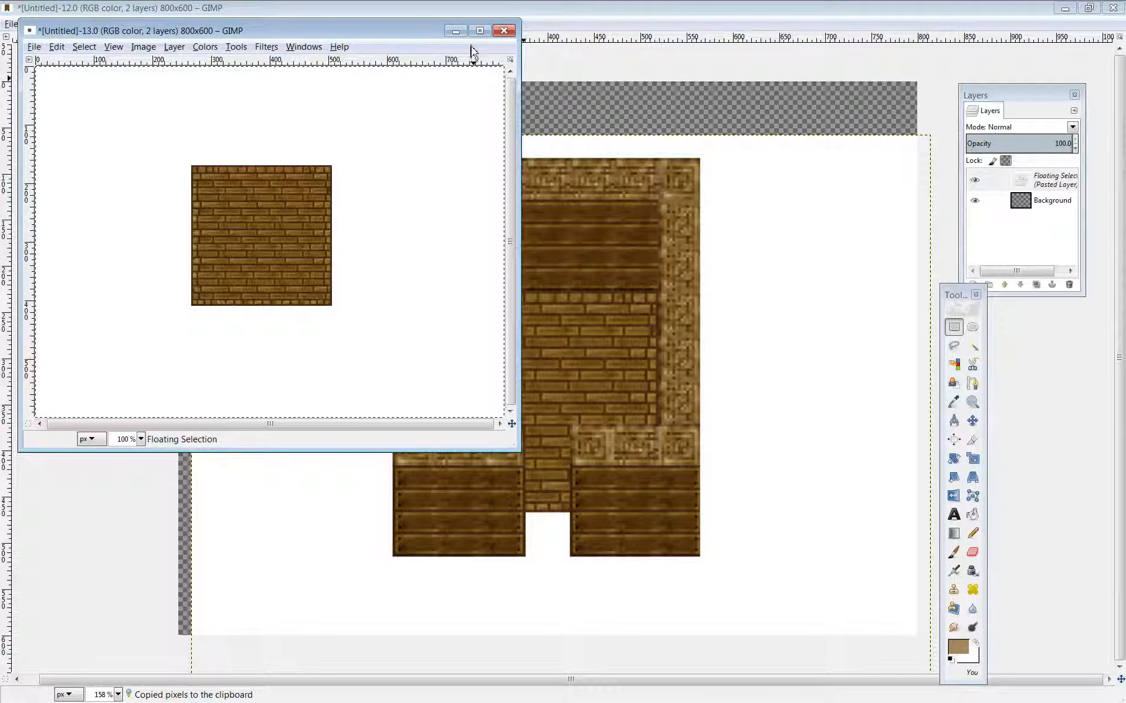
Anchor the pasted floor layer onto the Background and select the white area along the floor's right edge.
click(479, 30)
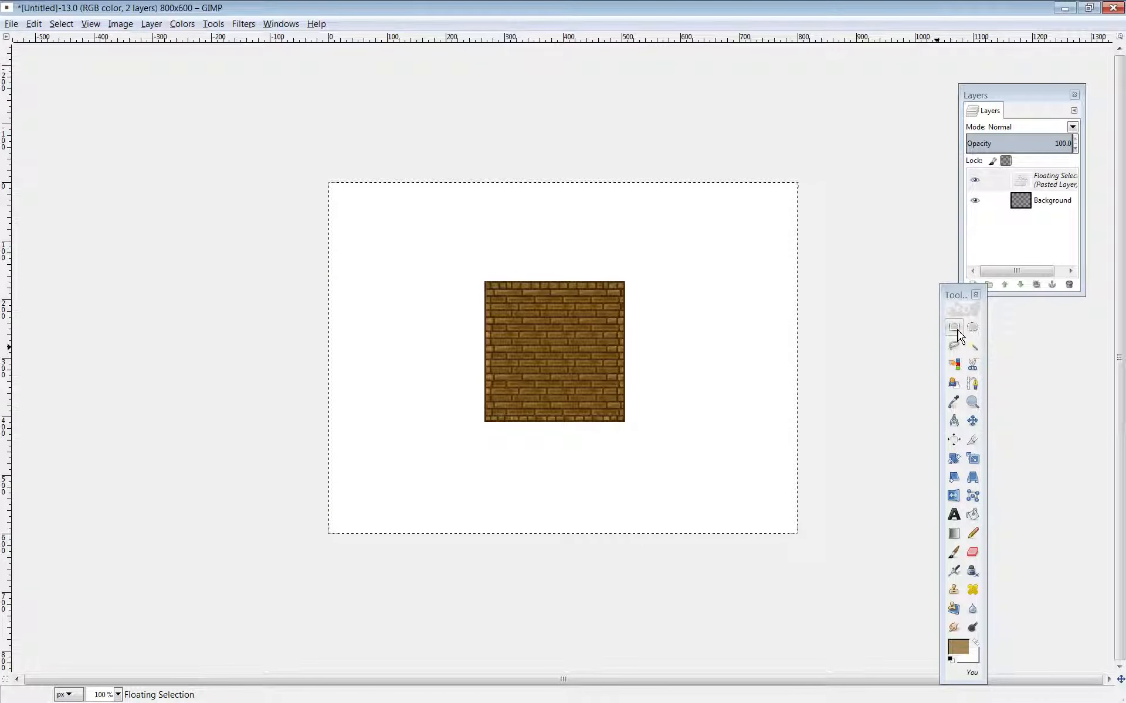
click(744, 445)
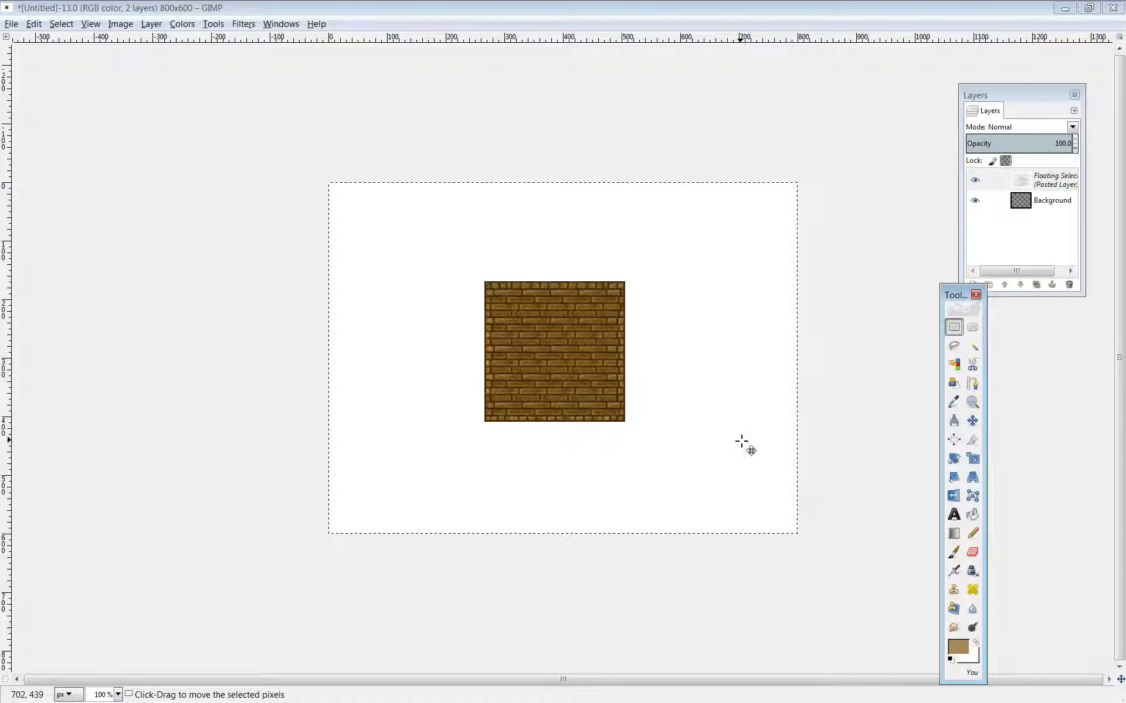
drag(837, 554, 626, 184)
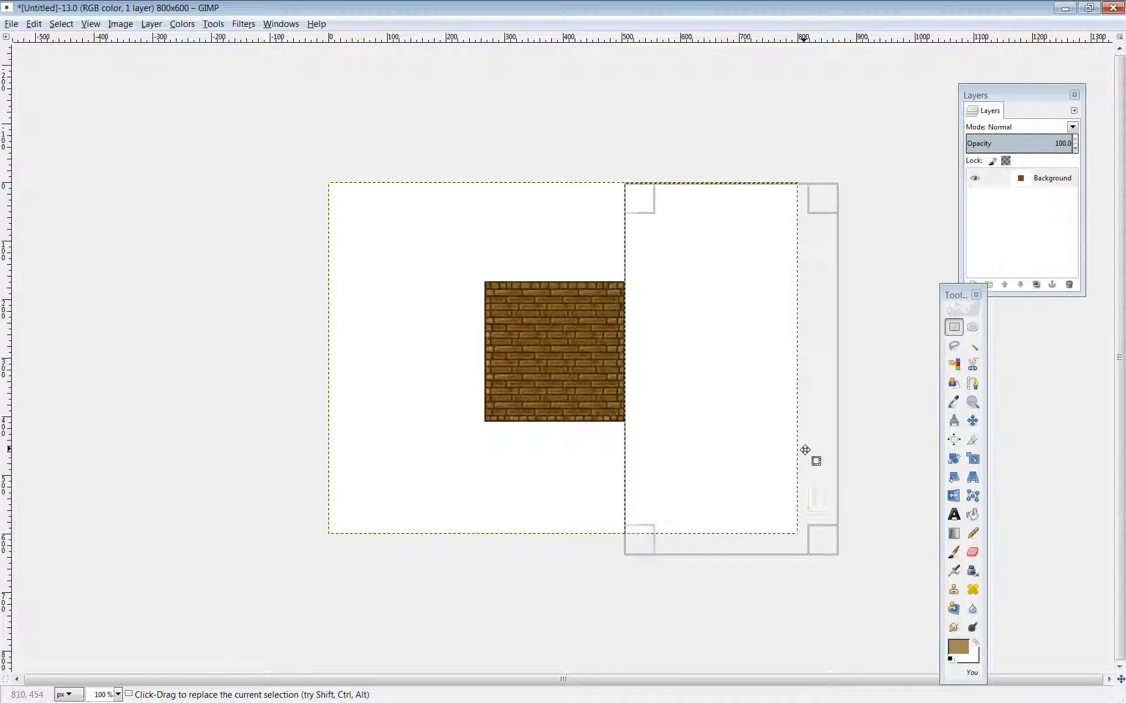
Examine up close how the selection meets the floor's right edge, and clear the selection.
click(972, 402)
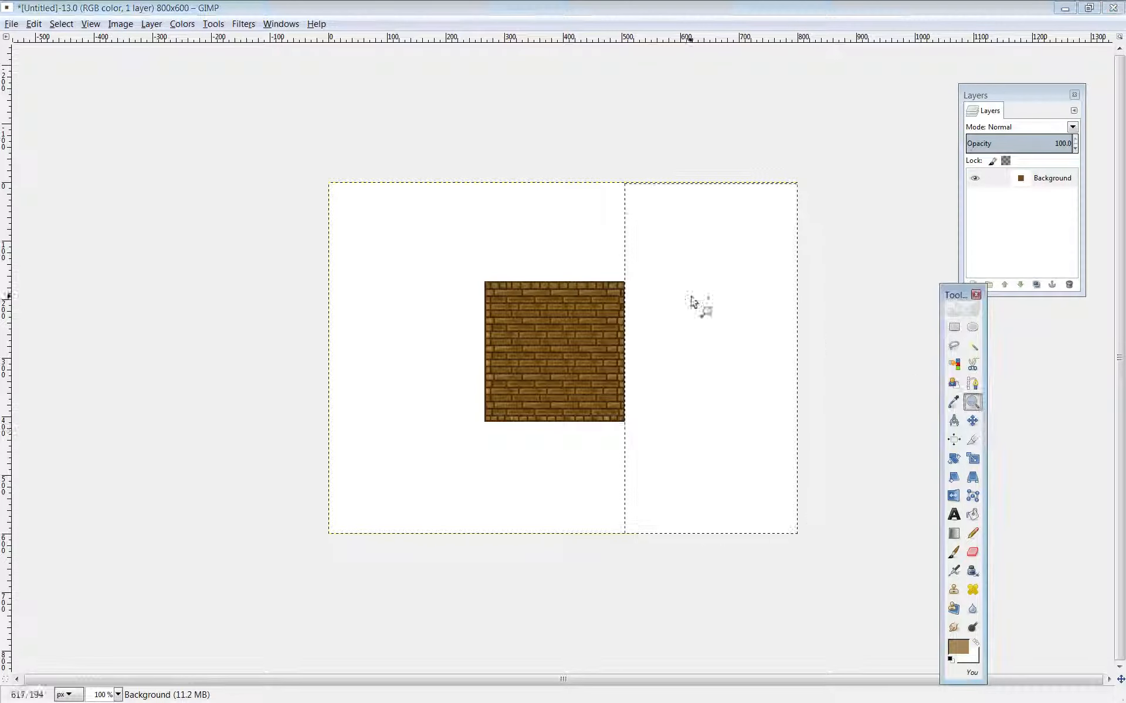
drag(592, 298, 639, 351)
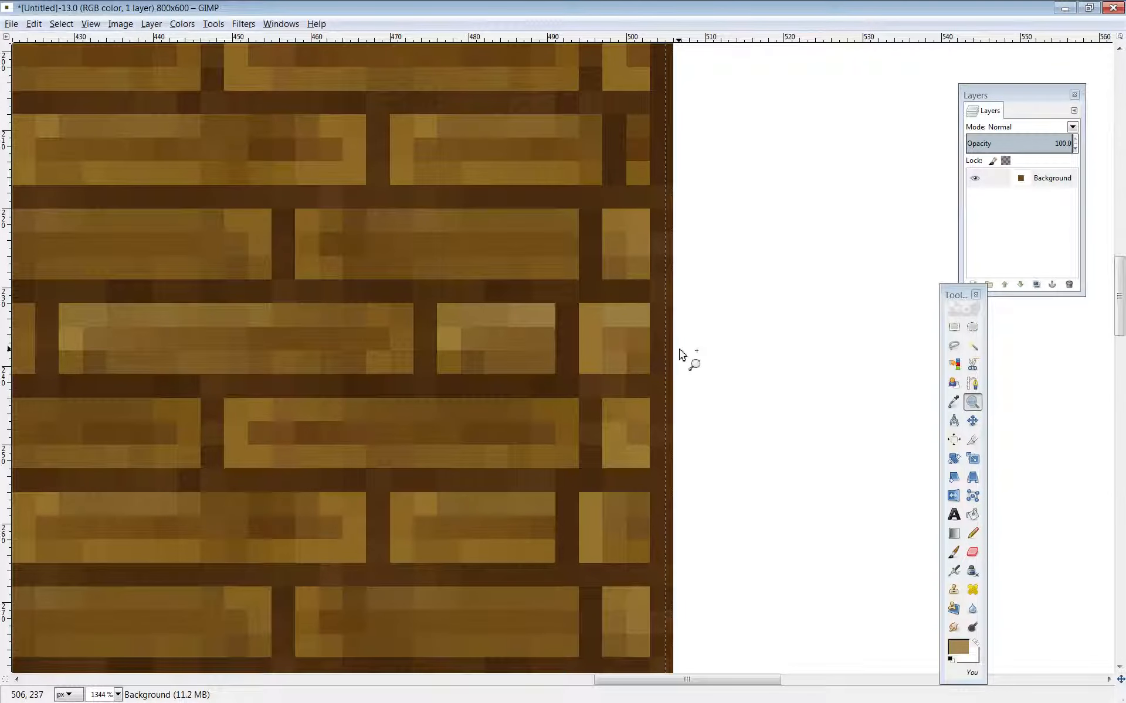
ctrl+click(710, 336)
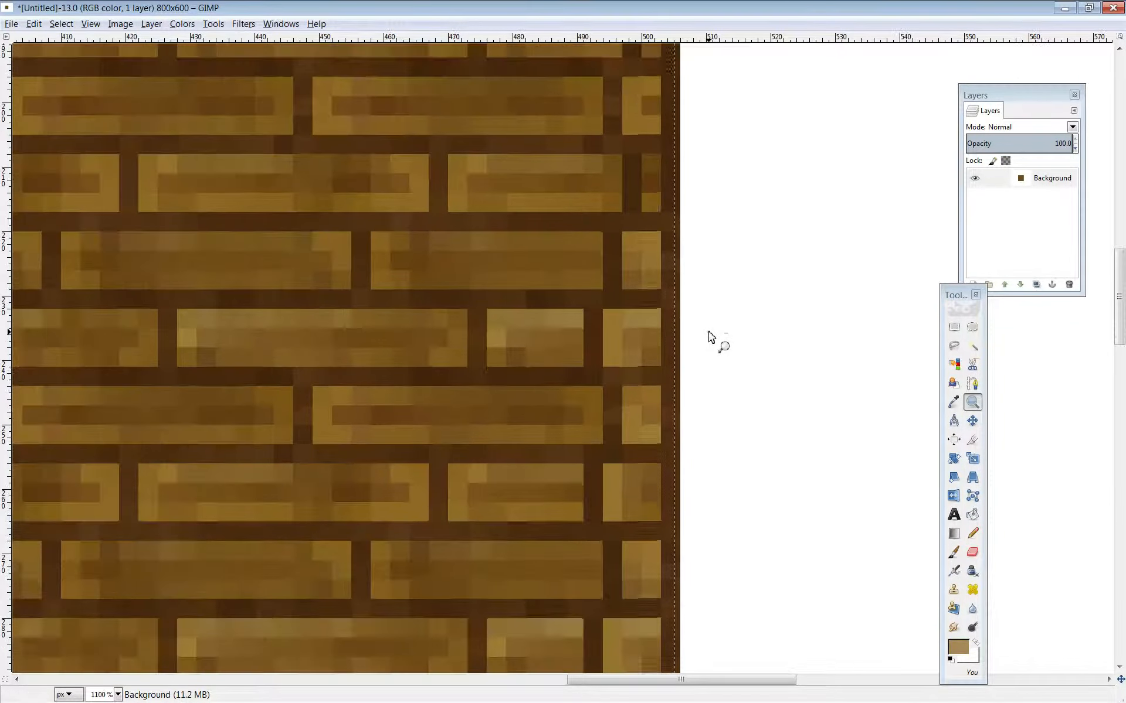
ctrl+click(712, 337)
ctrl+click(720, 338)
ctrl+click(776, 364)
ctrl+click(811, 578)
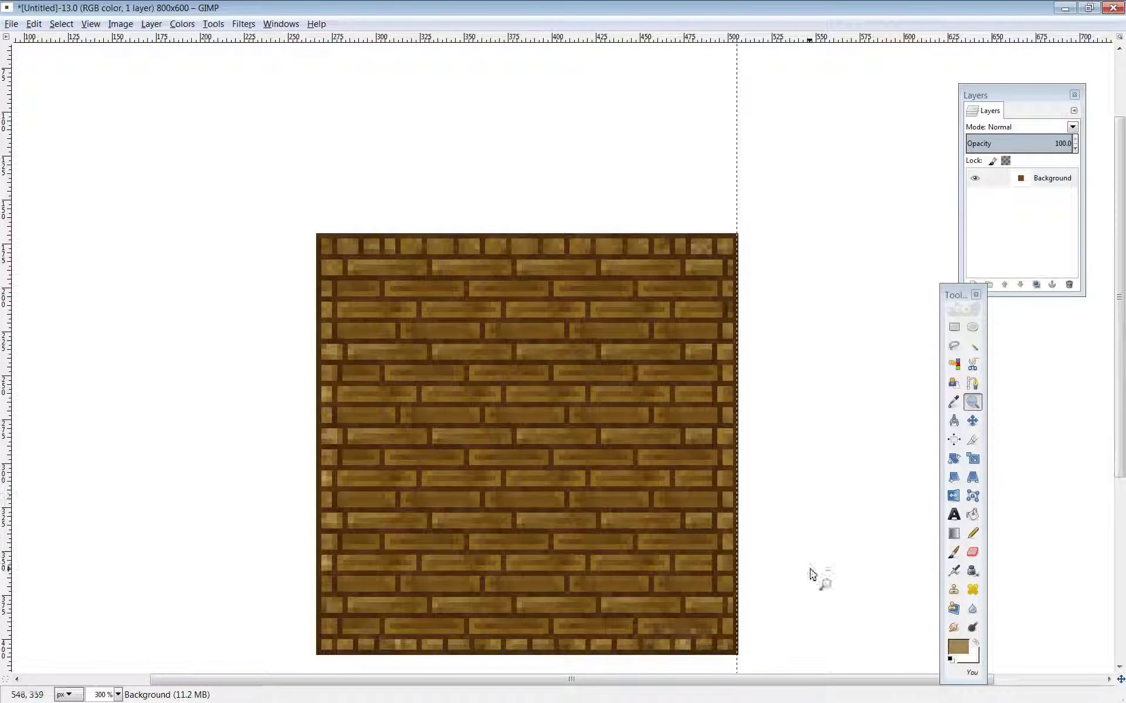
drag(782, 681, 890, 682)
ctrl+click(820, 536)
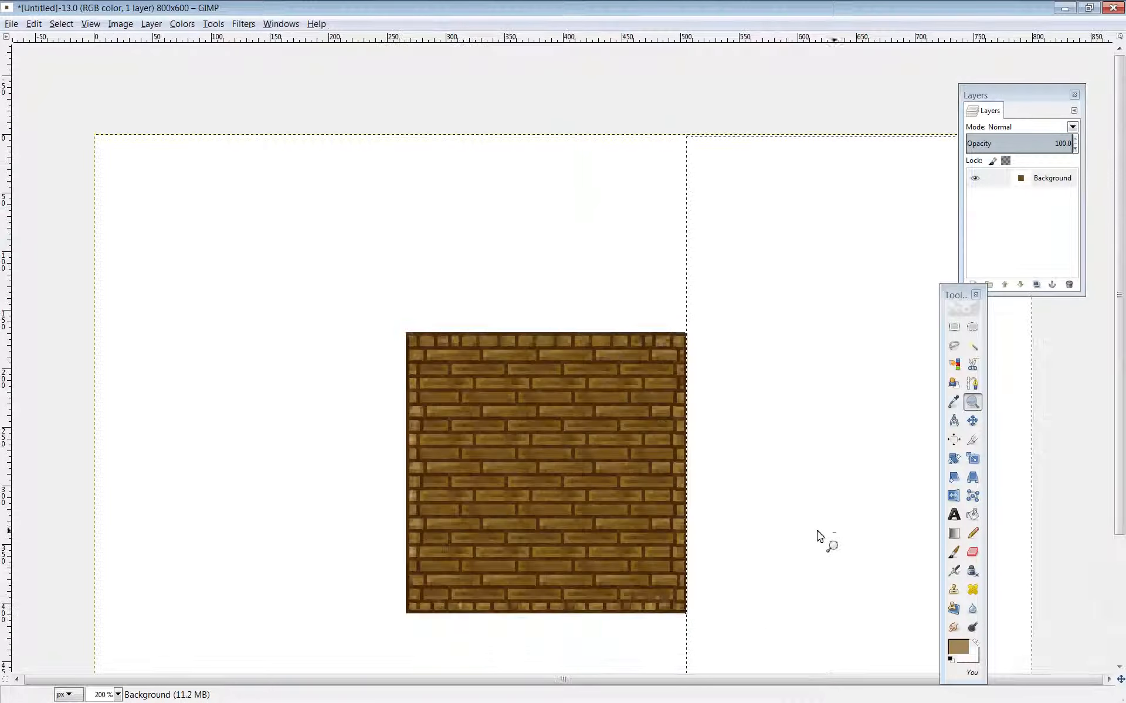
ctrl+click(820, 599)
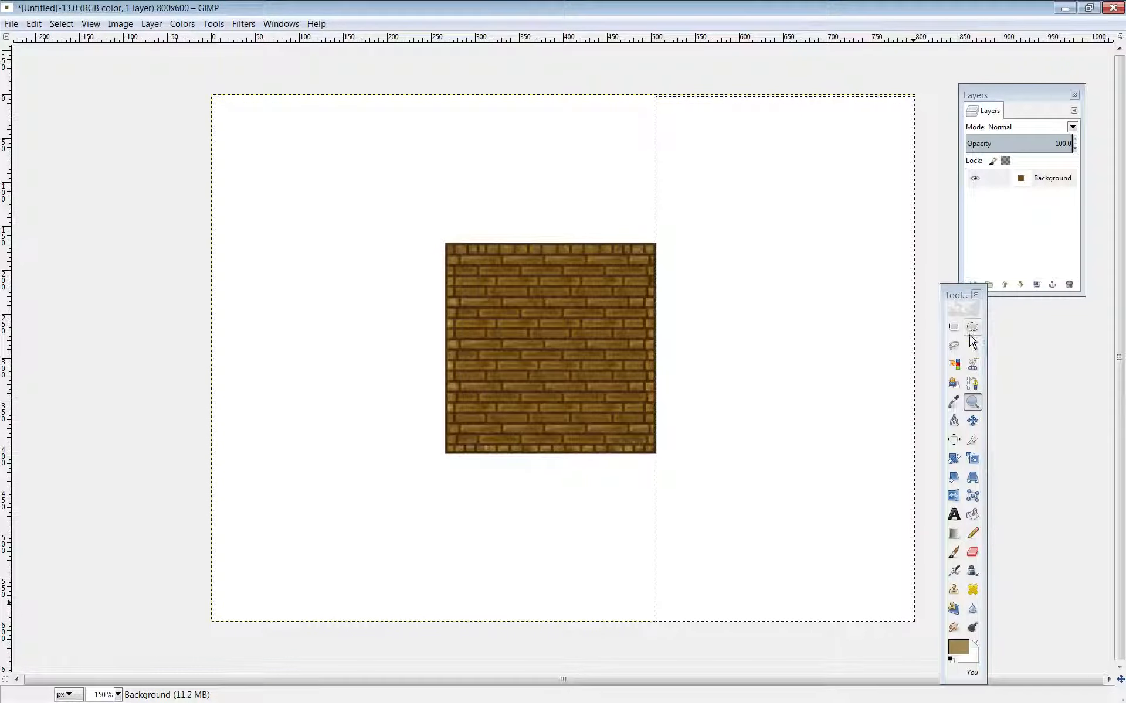
click(953, 327)
click(935, 88)
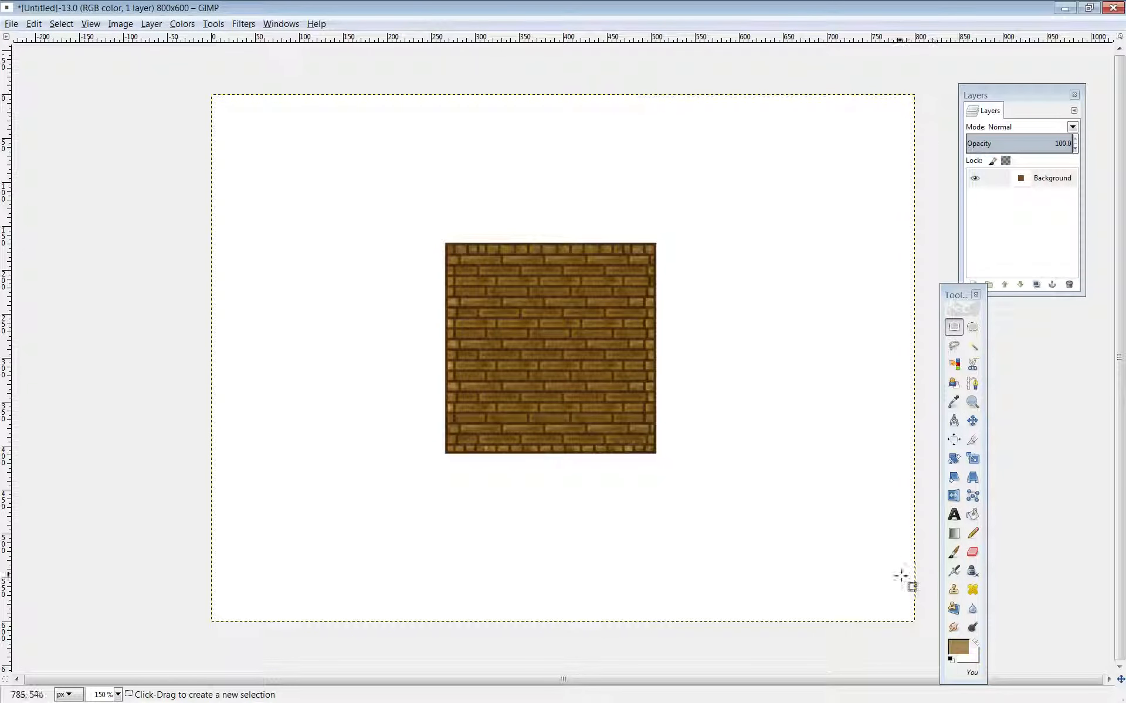
Select the white area right of the plank floor again, check its edge against the planks up close, and clear the selection.
drag(919, 646, 658, 94)
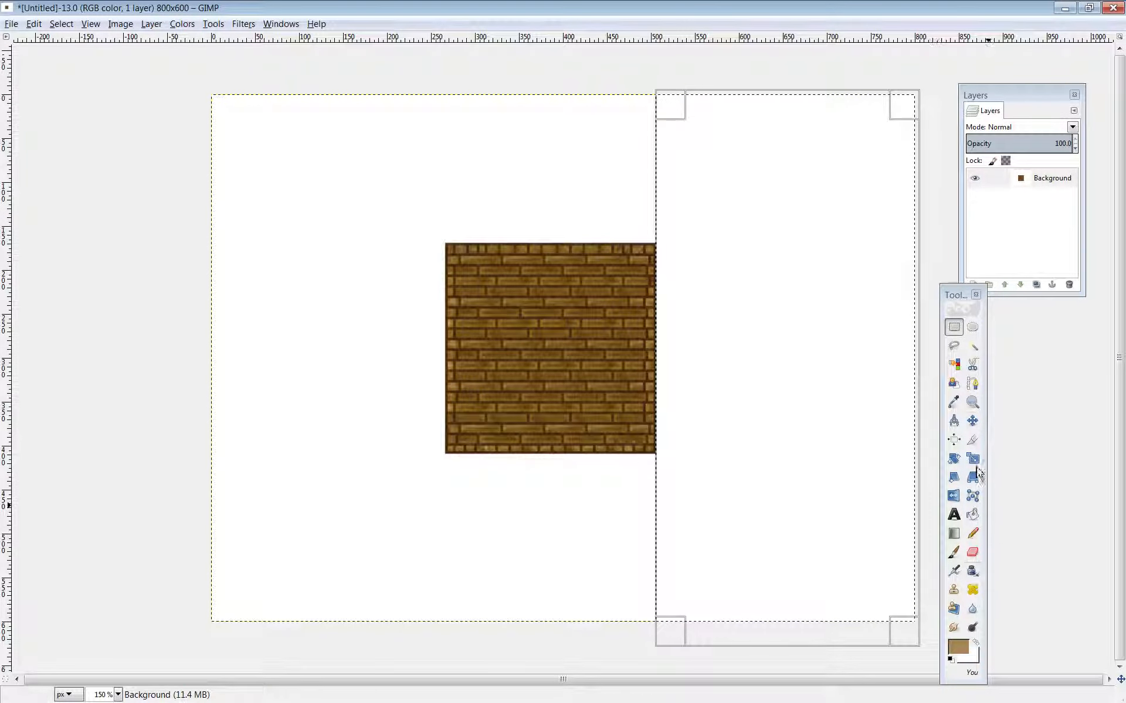
click(974, 406)
drag(624, 307, 689, 344)
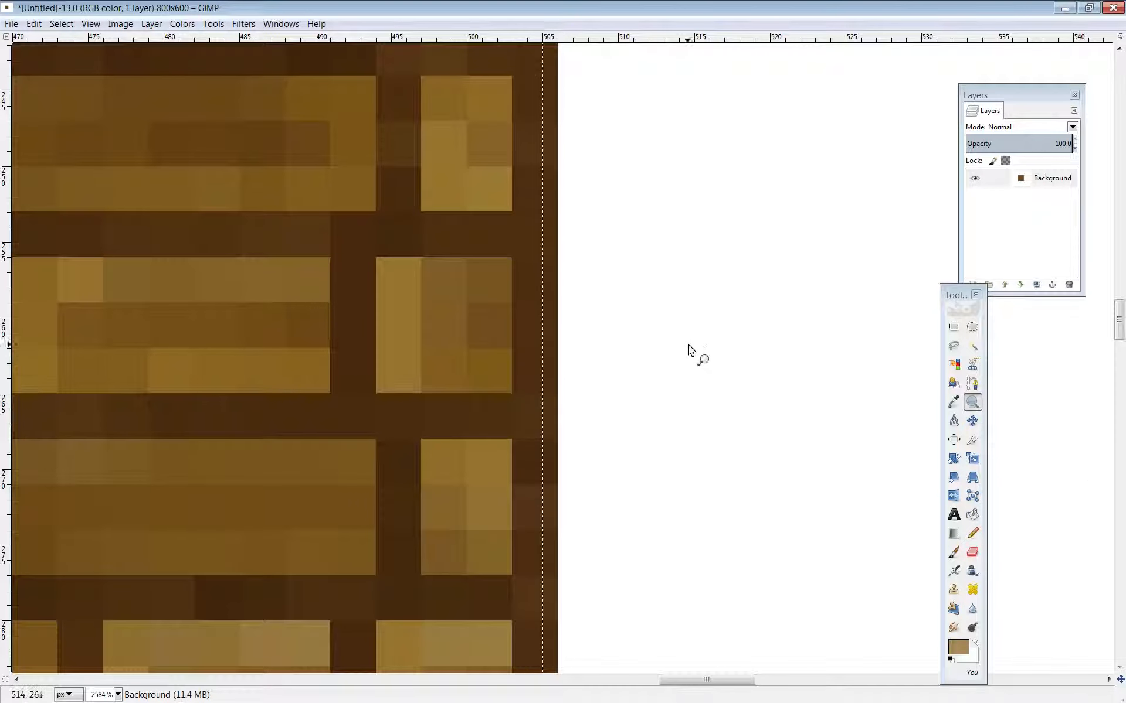
ctrl+click(642, 387)
ctrl+click(641, 387)
ctrl+click(642, 387)
ctrl+click(642, 388)
ctrl+click(641, 393)
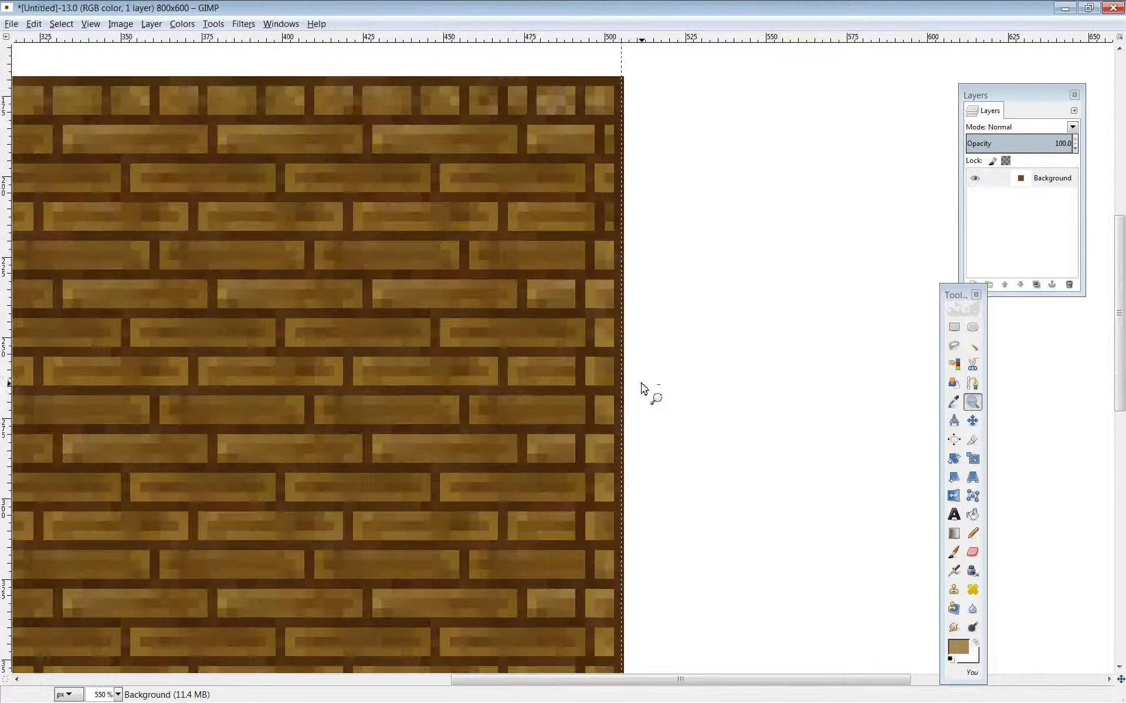
ctrl+click(706, 401)
ctrl+click(728, 412)
ctrl+click(733, 399)
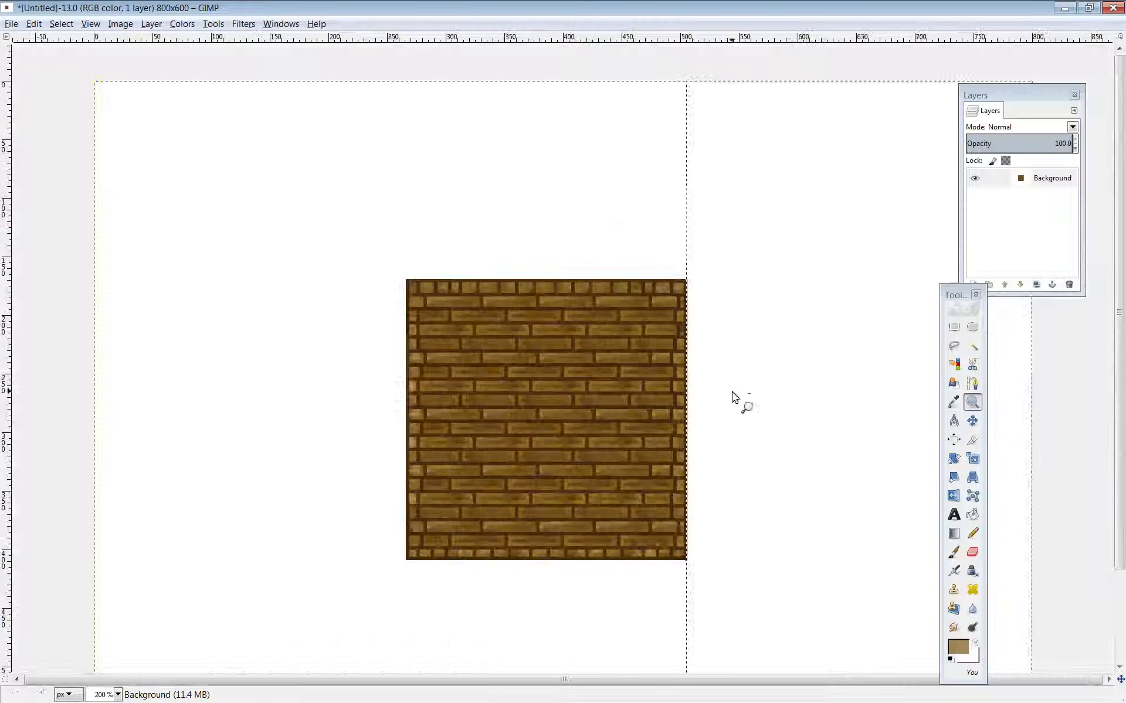
click(954, 327)
click(649, 171)
Delete the white area right of the plank floor, leaving a margin, and the full-width white area just below the floor.
drag(731, 65, 1071, 700)
key(Delete)
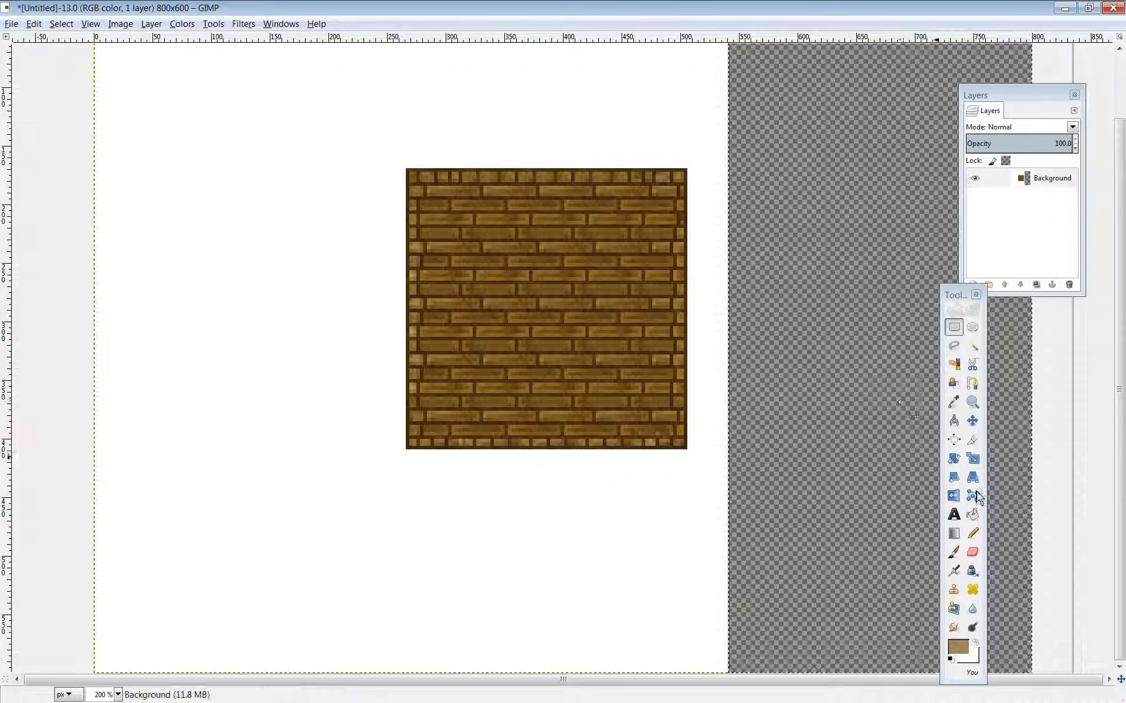
scroll(731, 363, down, 2)
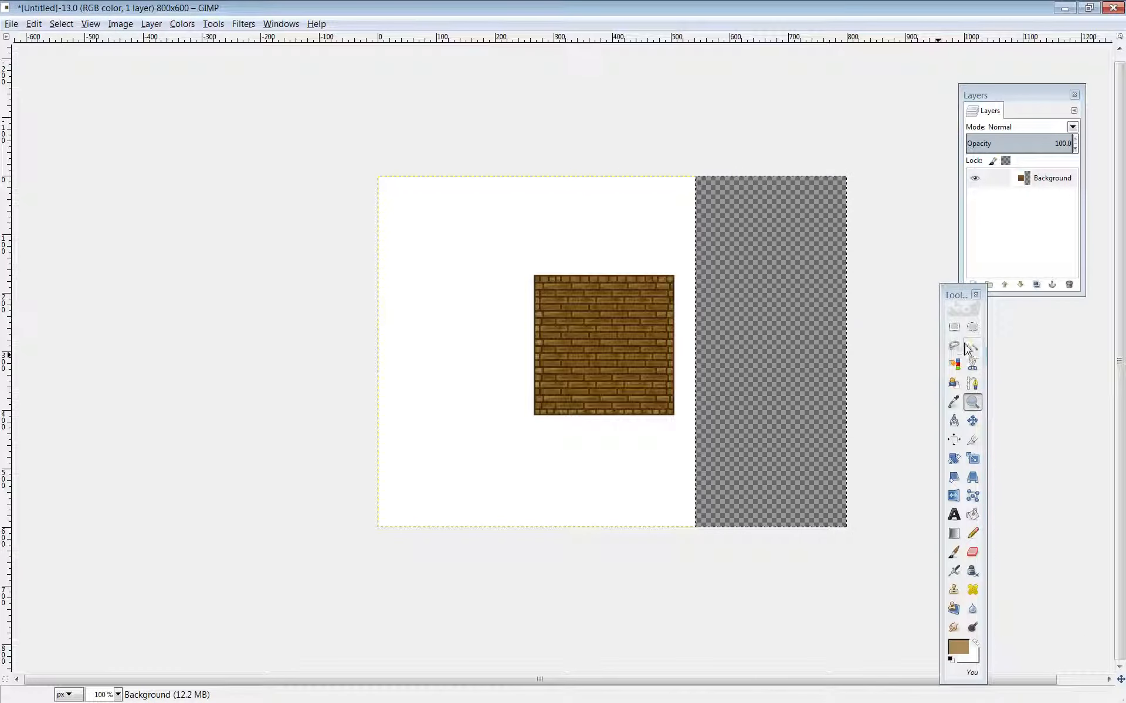
drag(778, 622, 368, 421)
key(Delete)
Delete the remaining white areas on both sides of and above the plank floor, and clear the selection.
drag(870, 613, 677, 148)
key(Delete)
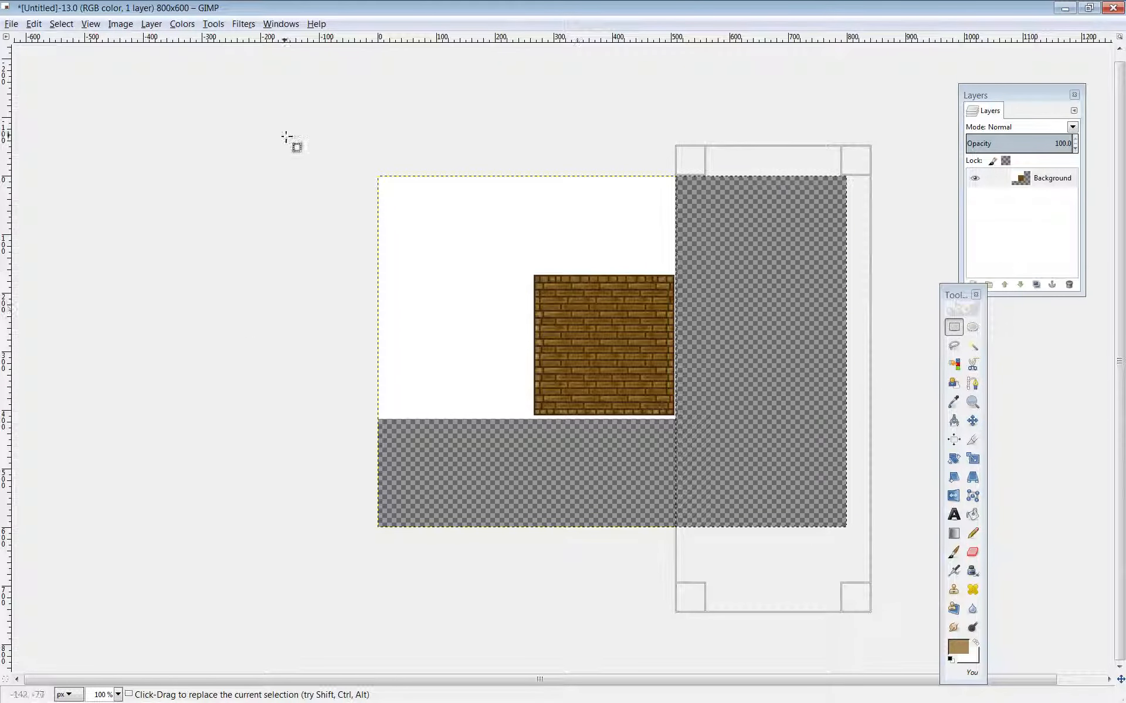
drag(345, 150, 532, 502)
key(Delete)
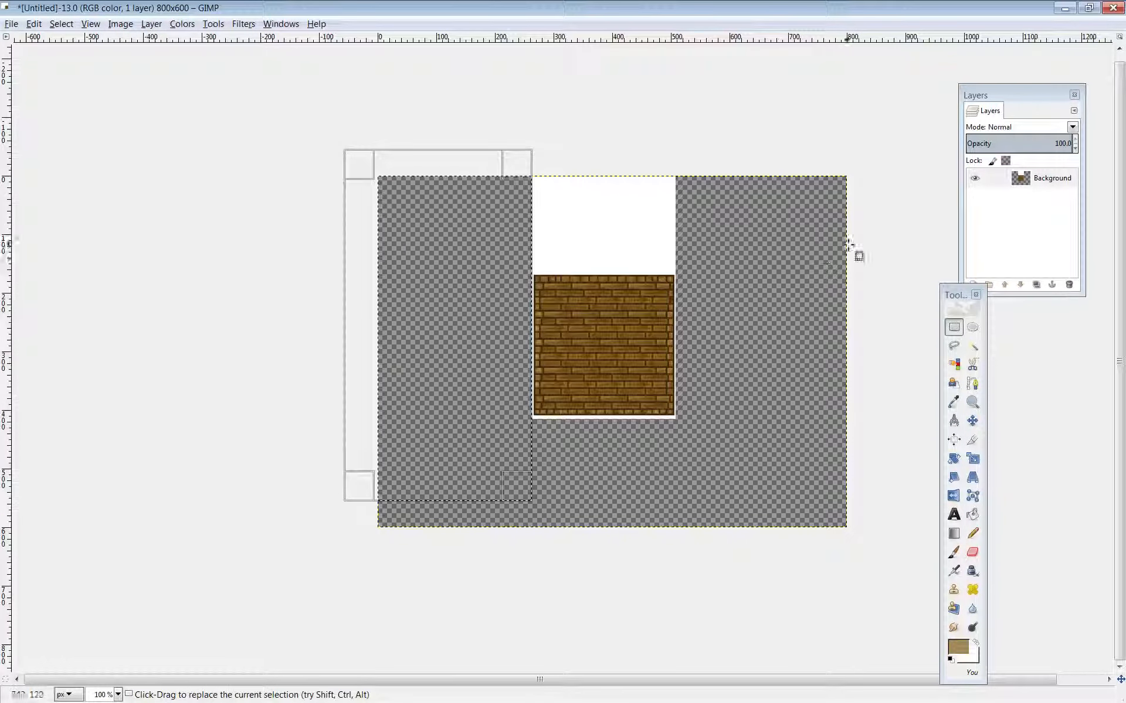
drag(890, 273, 402, 151)
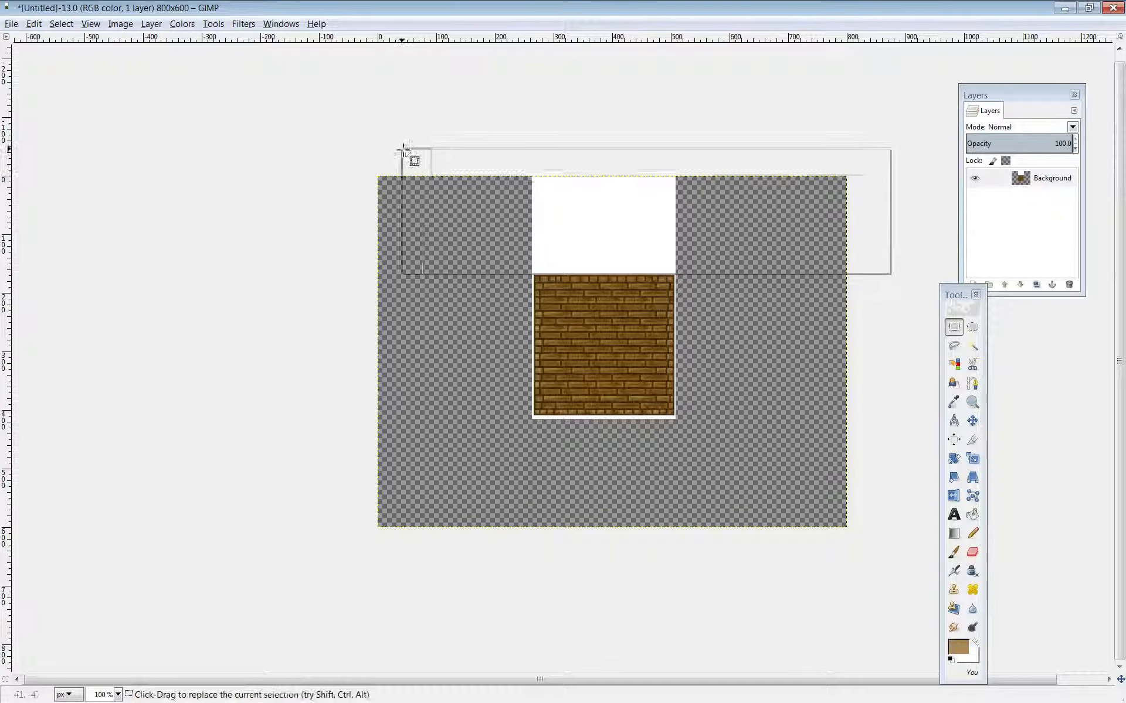
key(Delete)
click(830, 360)
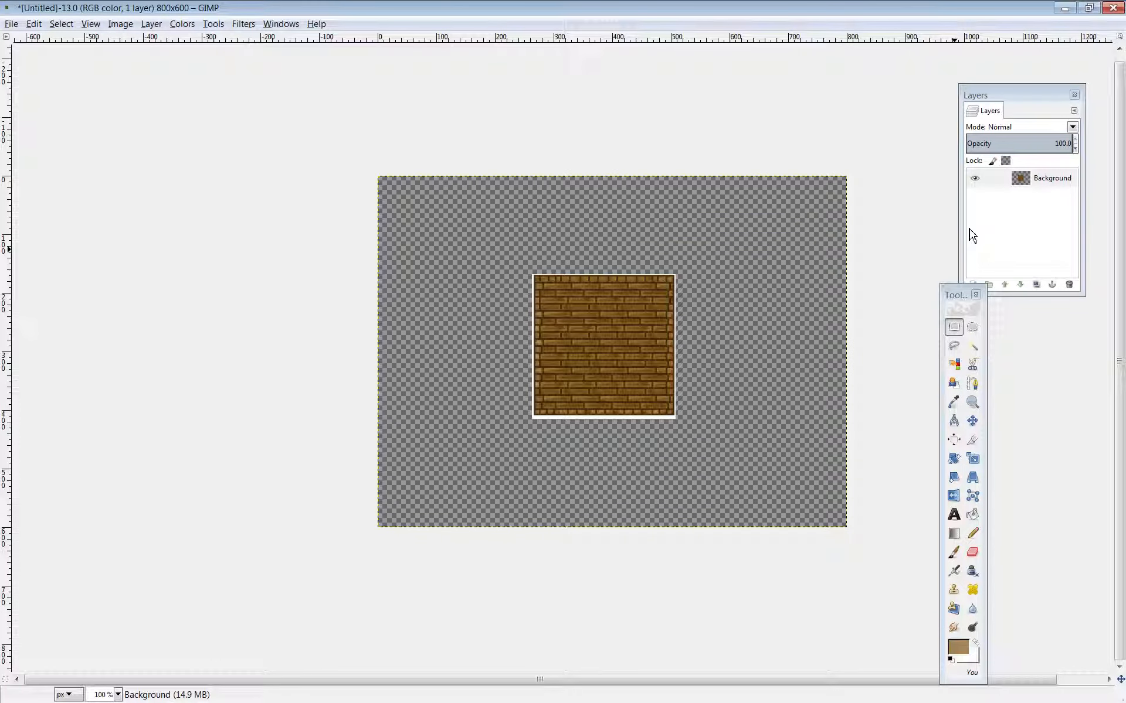
Paste the room image's Pasted Layer with the walls into the transparent image as a new layer and select its lower right corner.
key(alt+Tab)
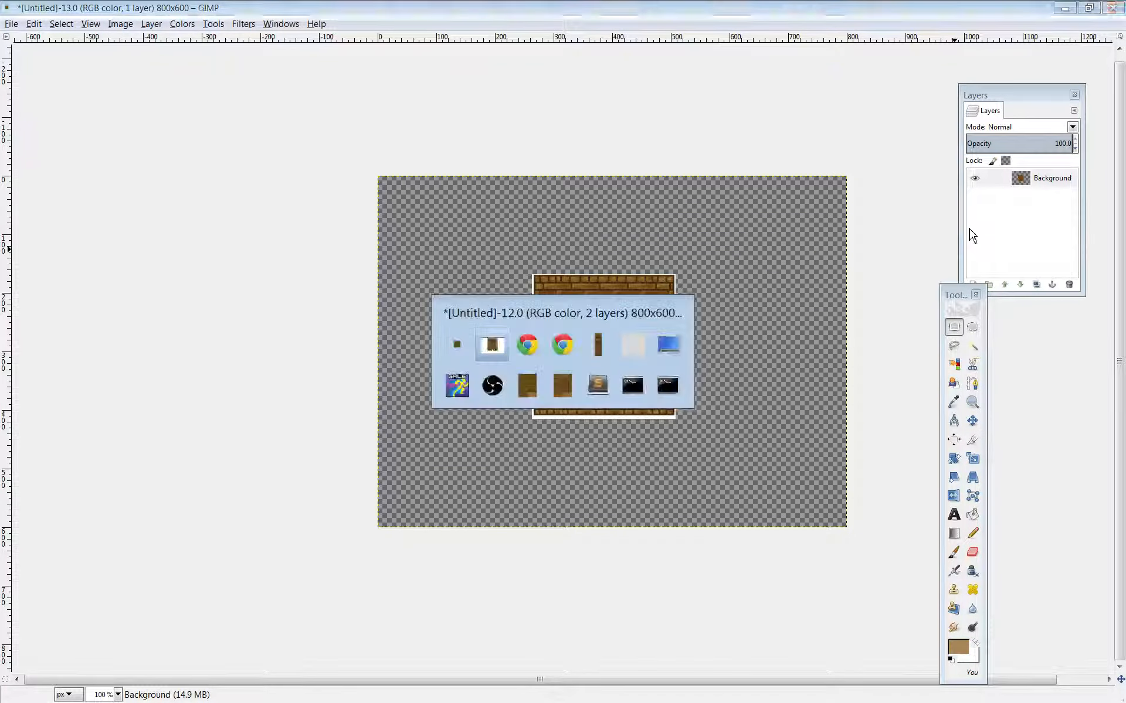
click(1049, 183)
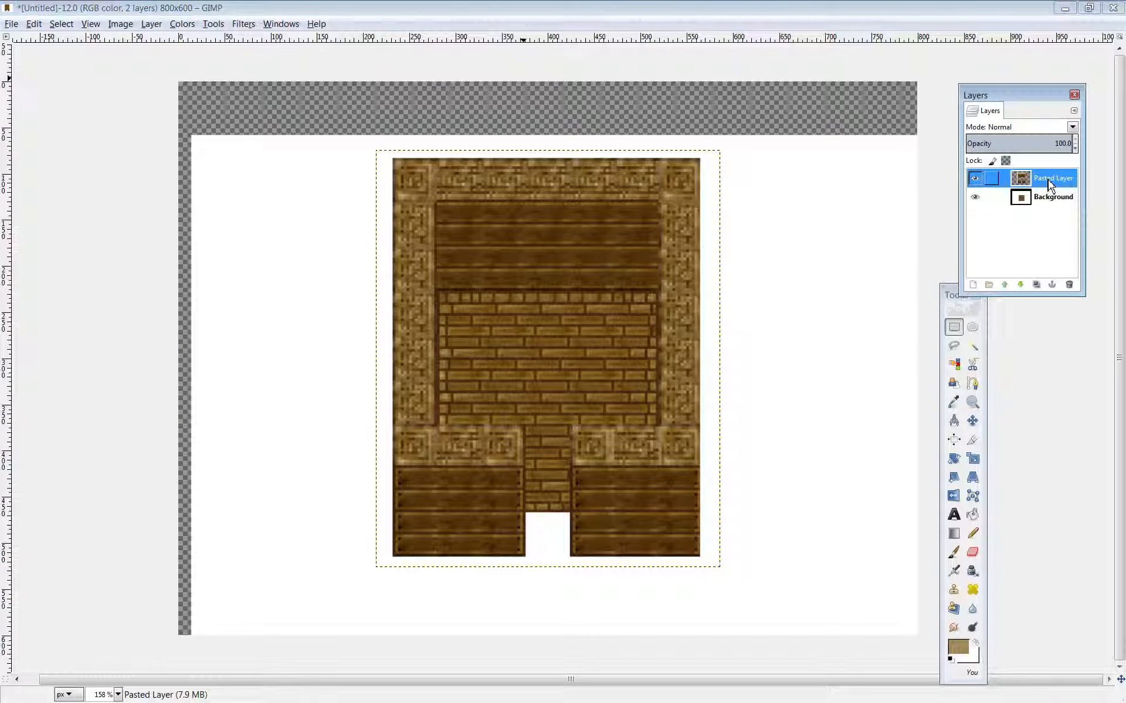
click(959, 326)
key(alt+Tab)
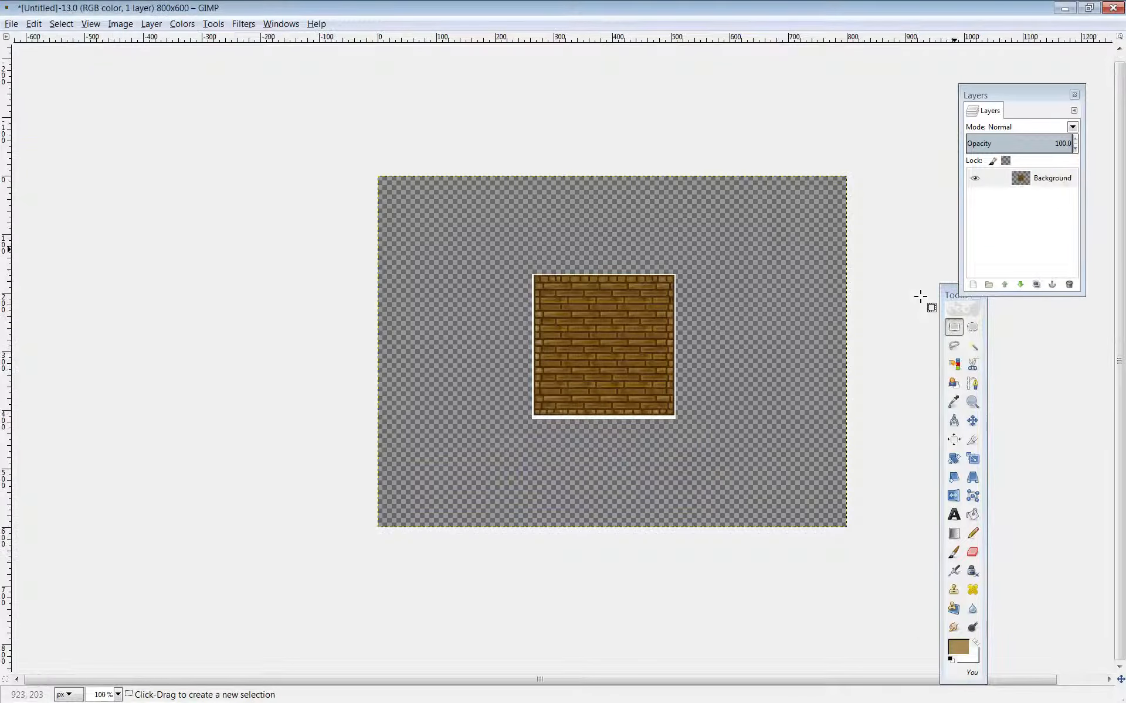
key(ctrl+v)
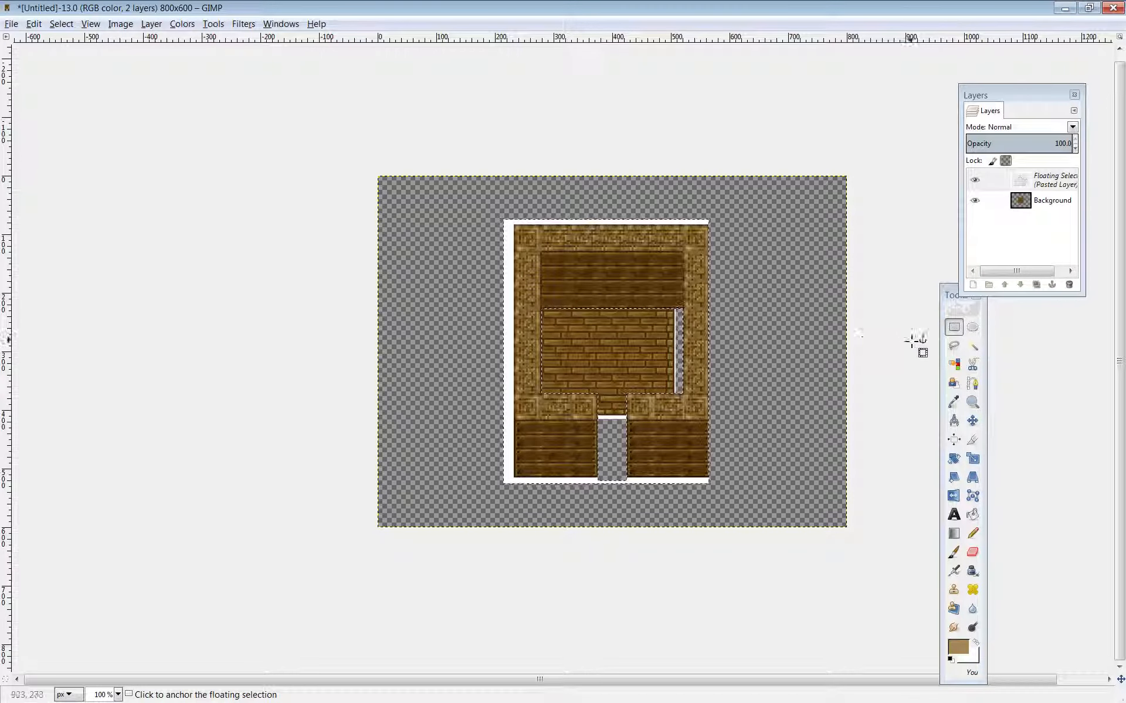
click(151, 25)
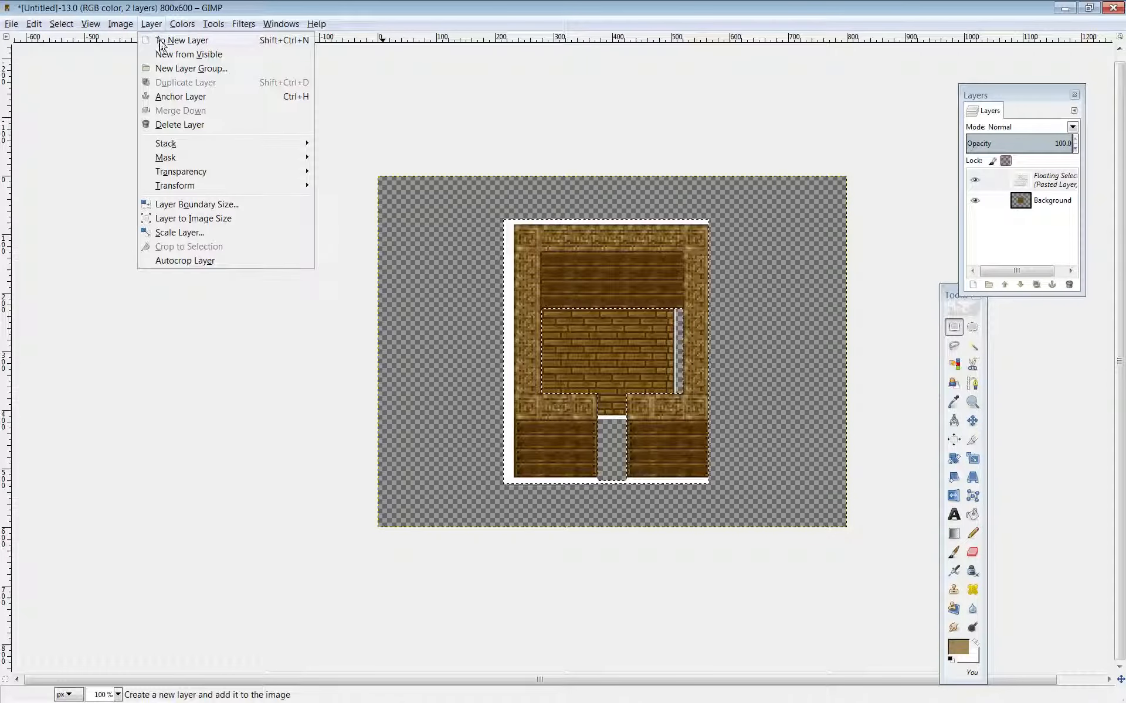
click(167, 41)
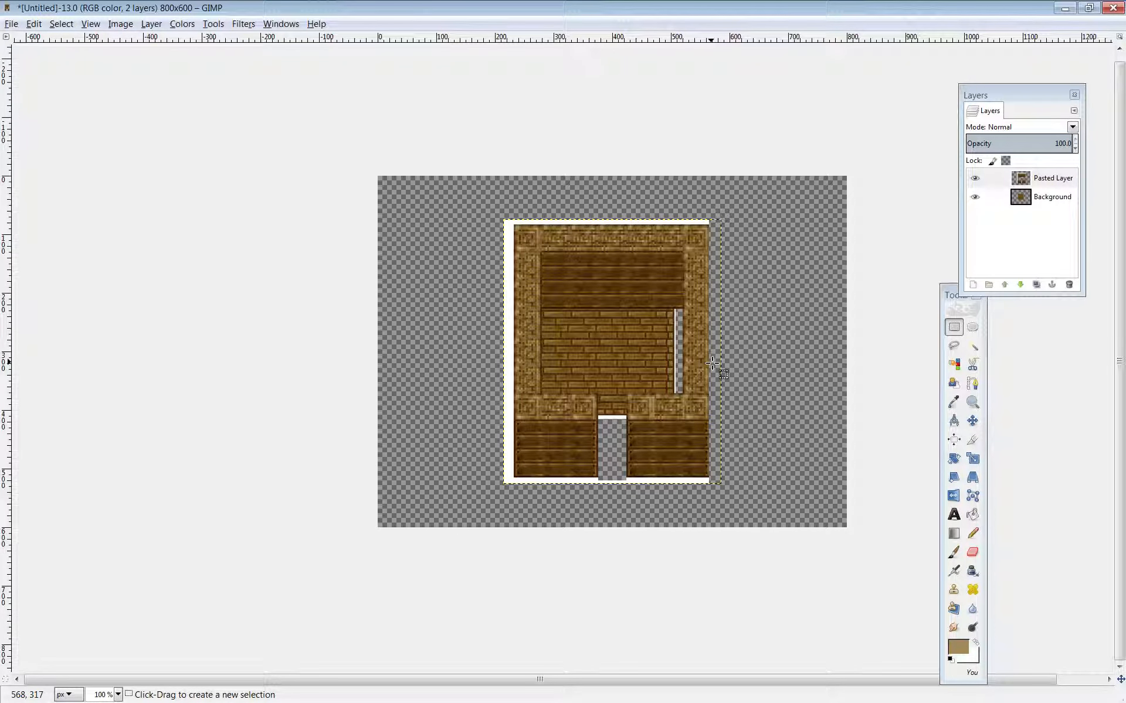
drag(705, 366, 759, 509)
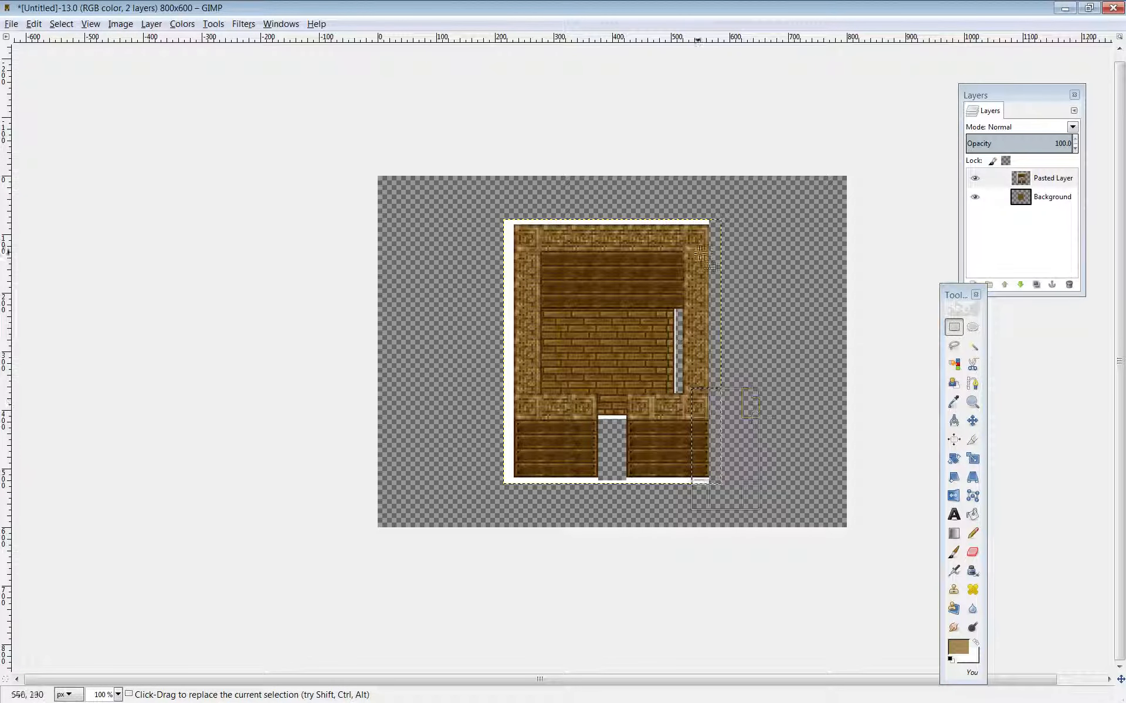
Return to the room image, clear the selection beside the right wall, and copy the Pasted Layer with the walls again.
key(alt+Tab)
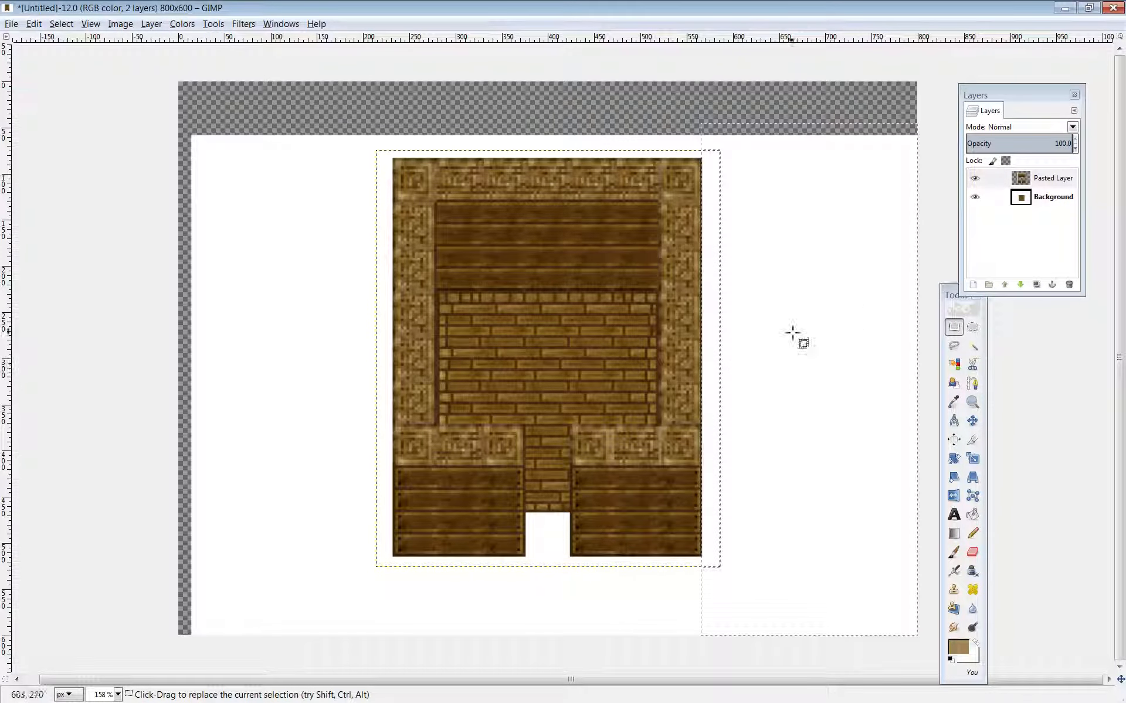
click(953, 330)
click(821, 159)
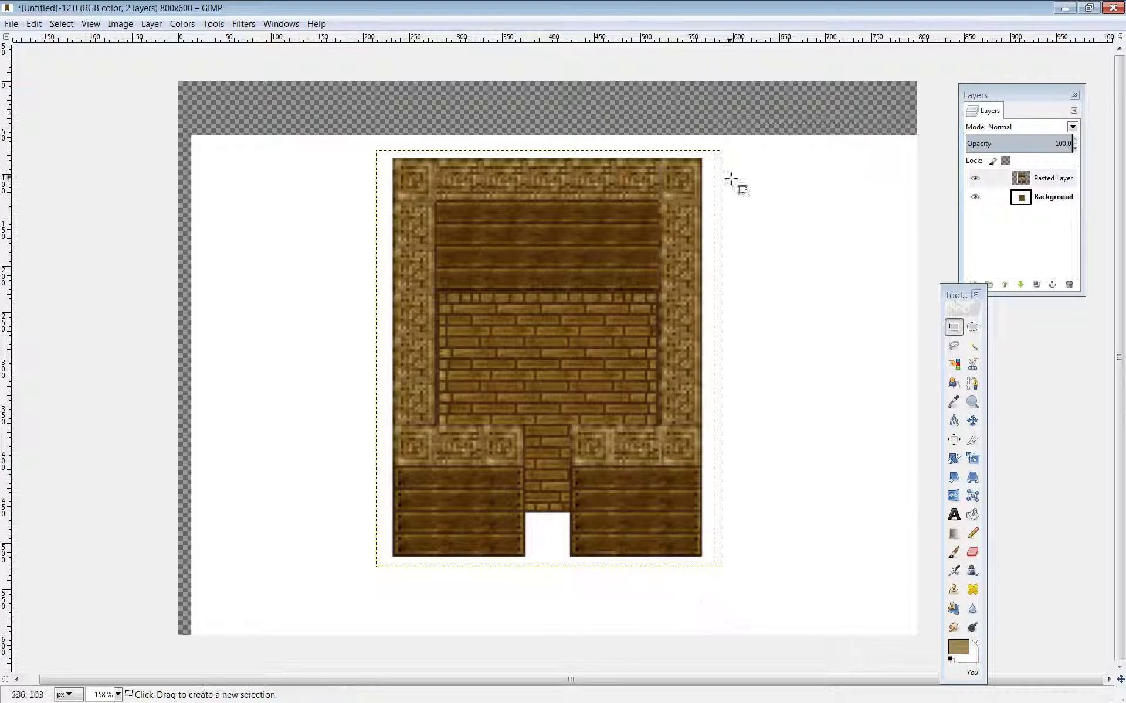
key(ctrl+c)
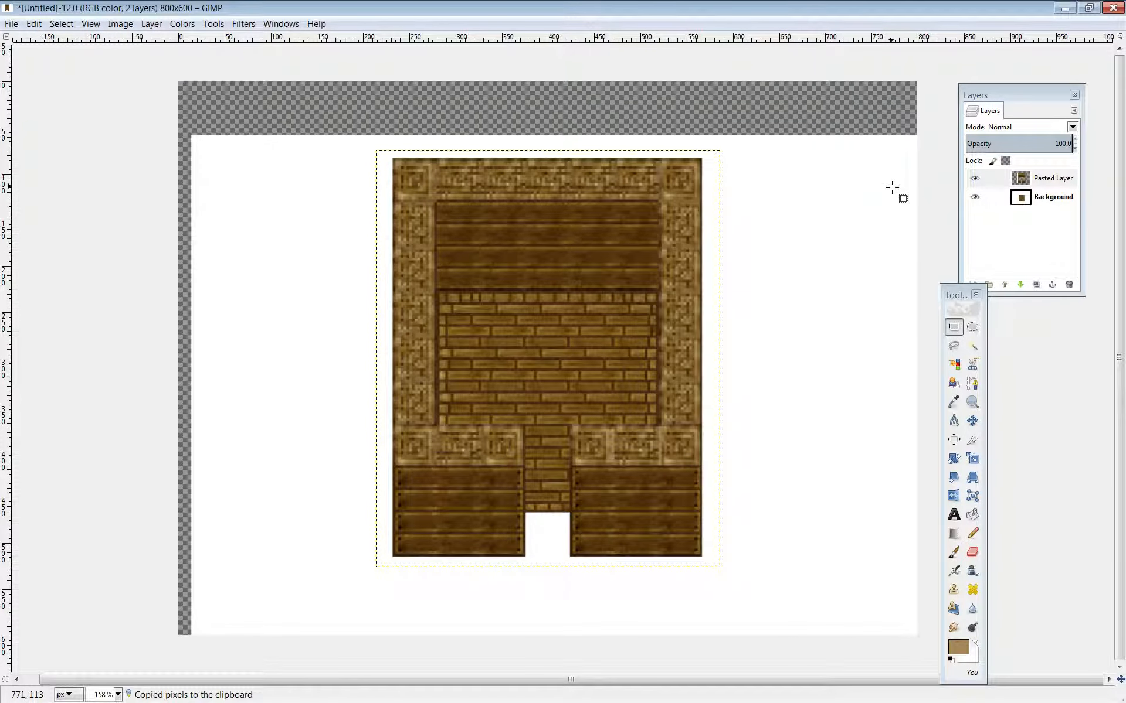
key(alt+Tab)
Delete the earlier pasted wall layer from the transparent image and paste the newly copied walls as a new layer.
click(1062, 178)
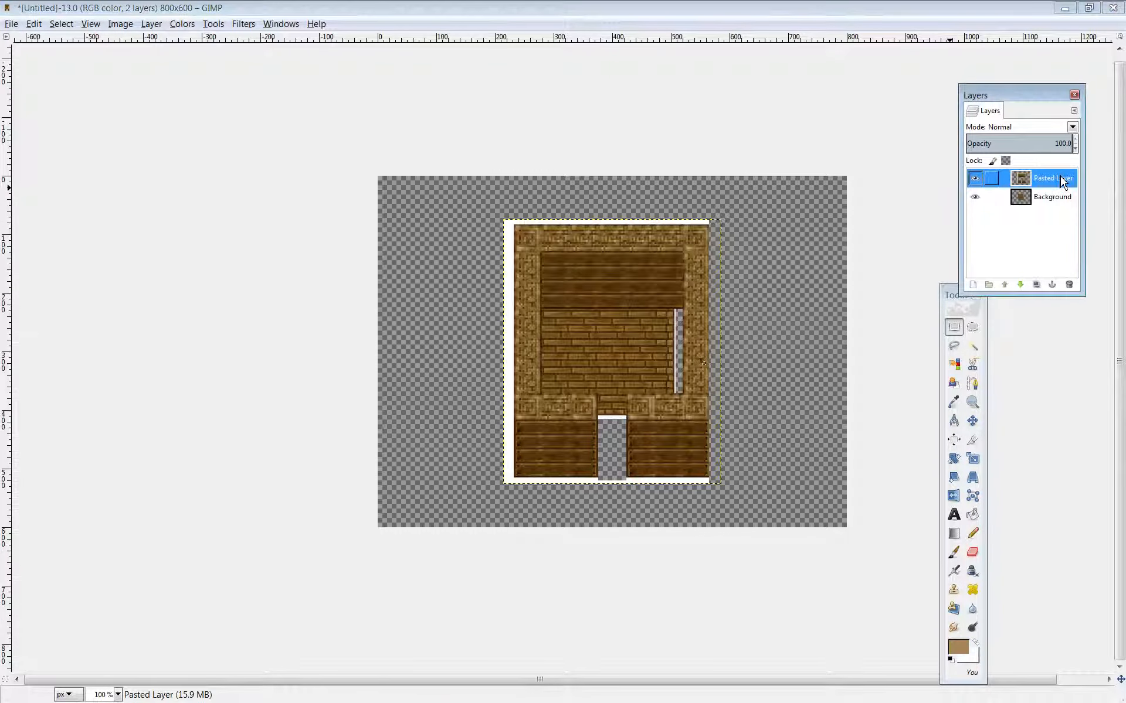
right_click(1063, 181)
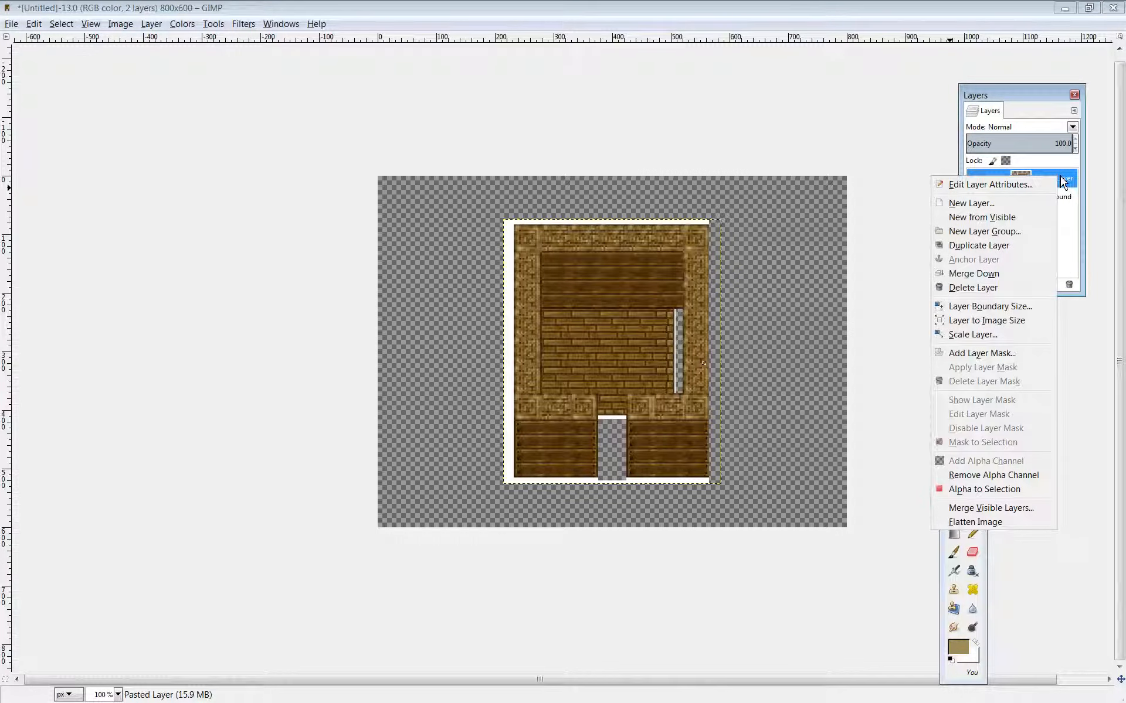
click(973, 273)
key(ctrl+v)
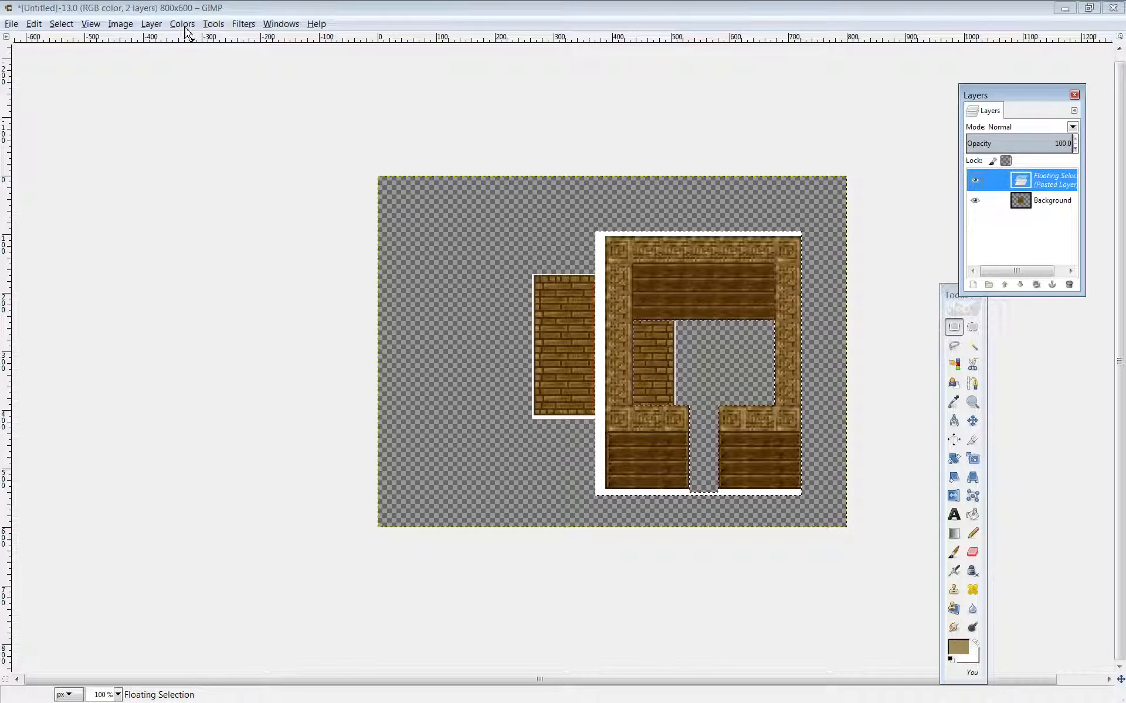
click(151, 24)
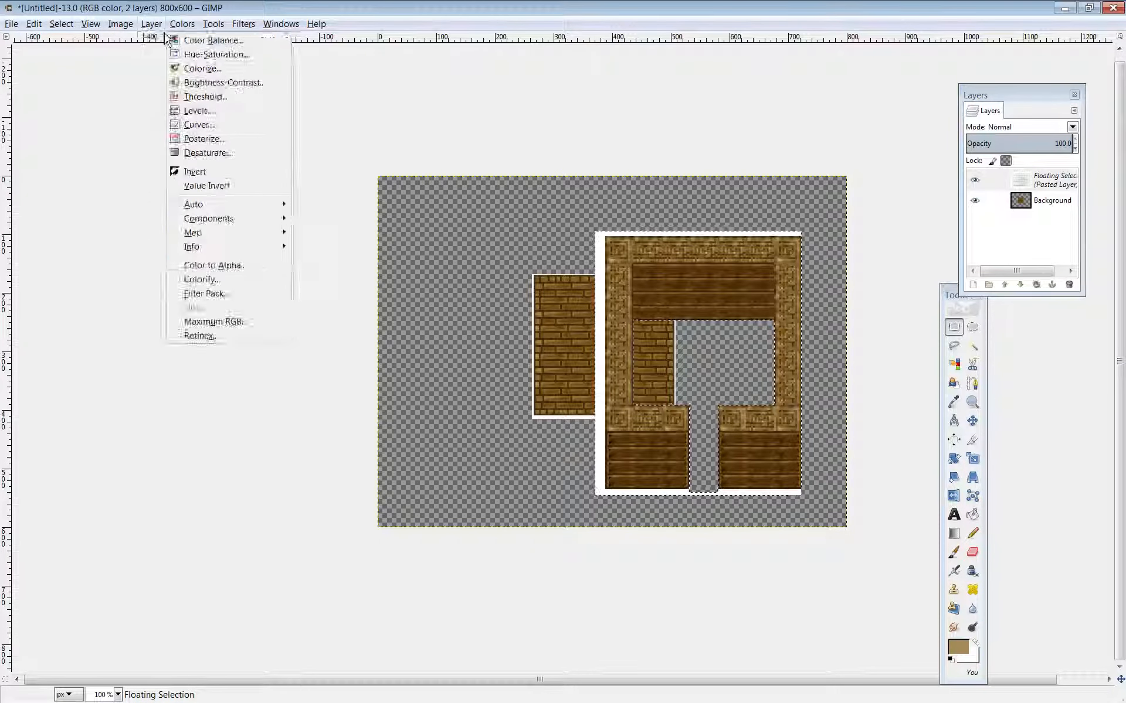
click(176, 40)
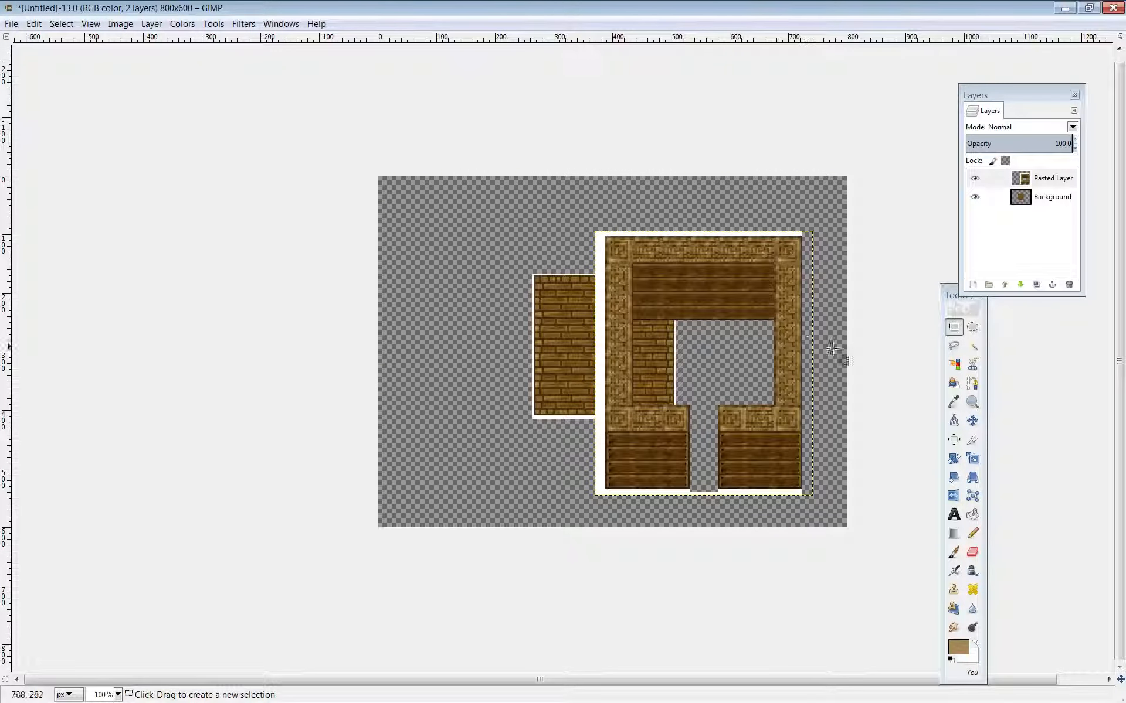
Move the pasted wall layer over the plank floor and nudge it until the walls line up with the floor's edges.
click(973, 421)
drag(789, 336, 692, 294)
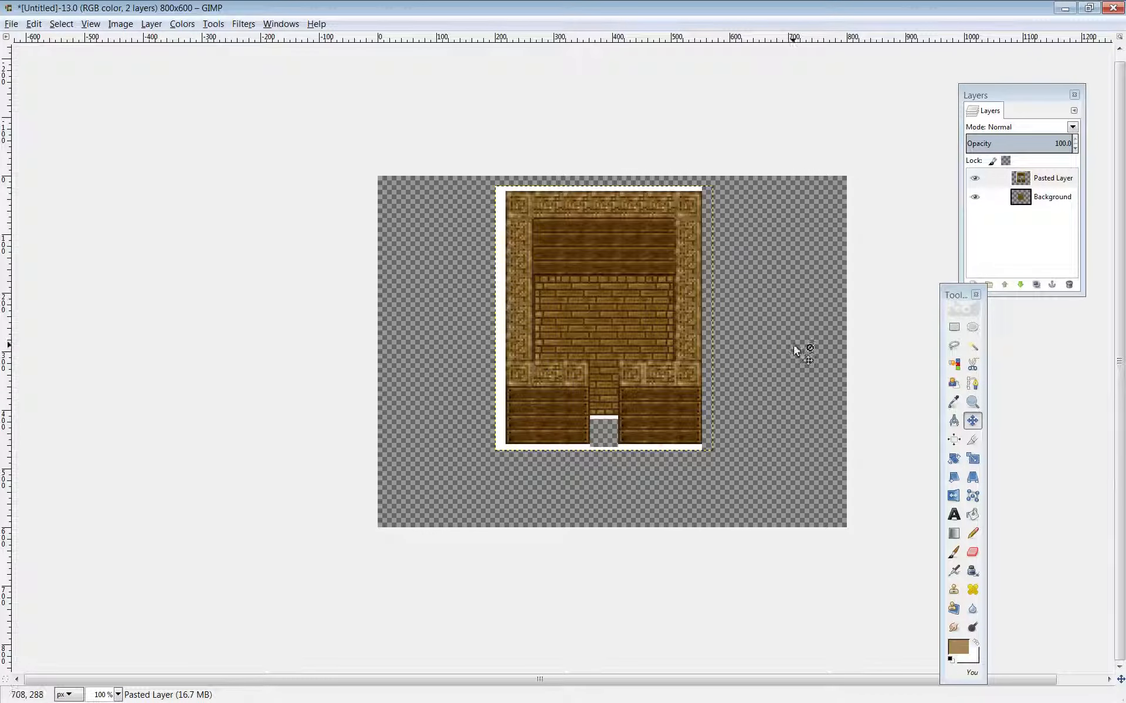
key(Up)
key(Down)
key(Left)
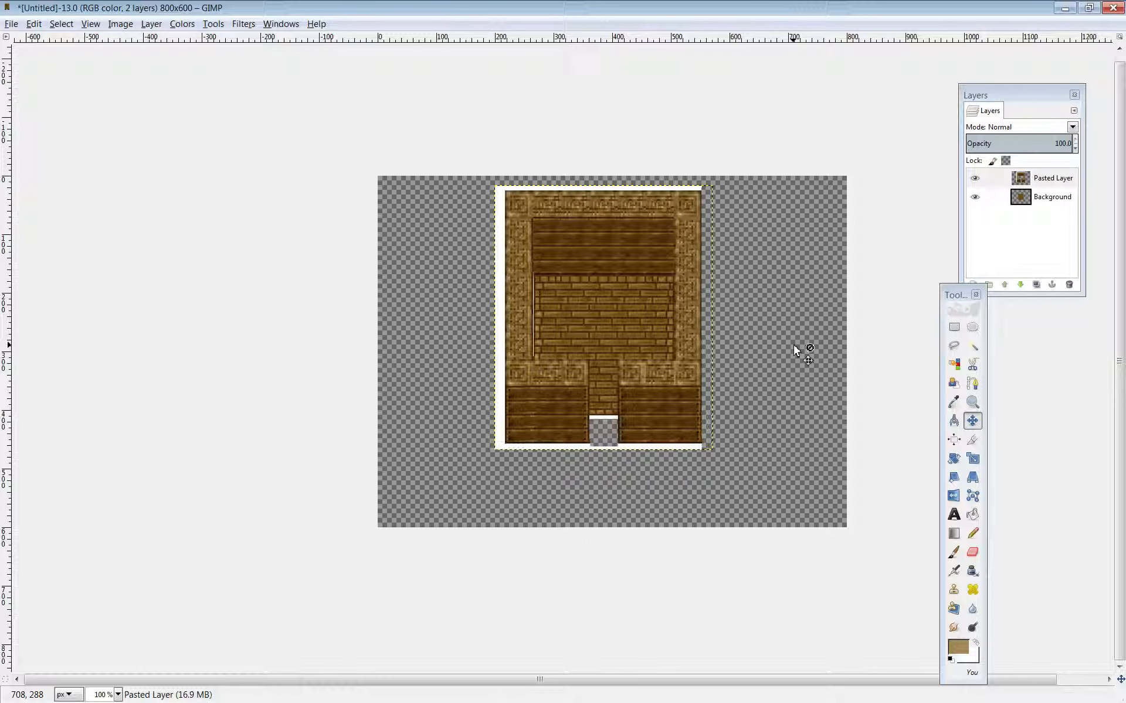
key(Right)
key(Right)
key(Left)
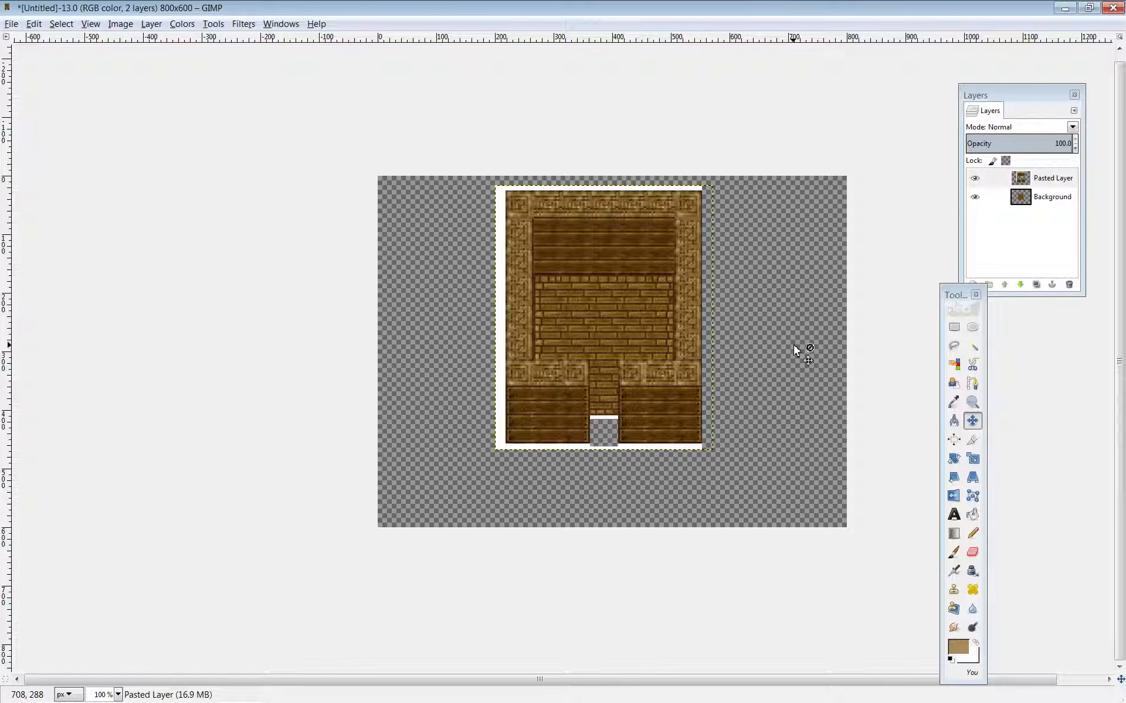
right_click(757, 309)
click(757, 276)
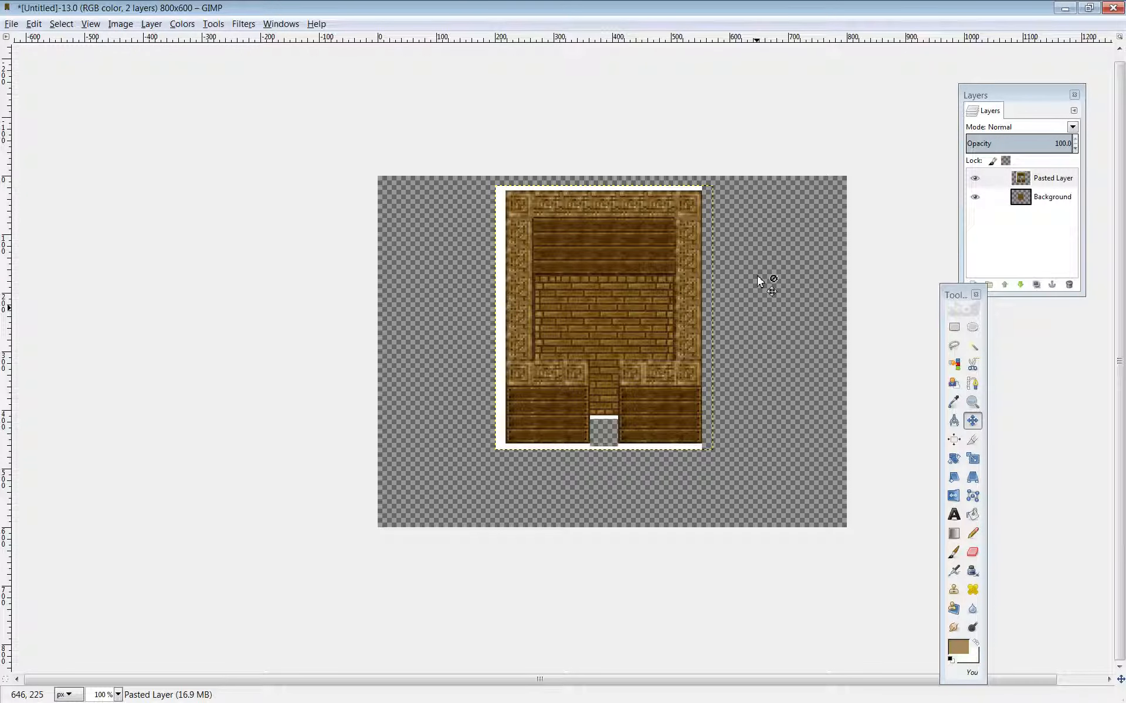
Delete the white borders to the left of and above the walls, including the thin strip along their left edge, and clear the selection.
click(954, 327)
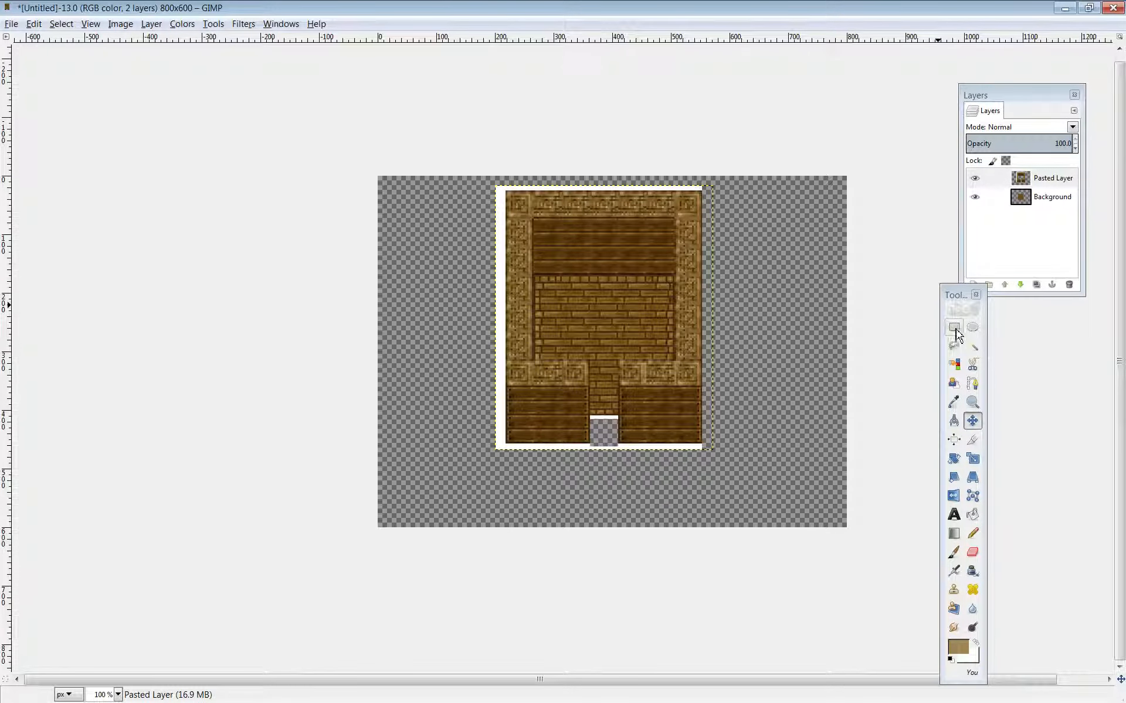
drag(407, 161, 506, 503)
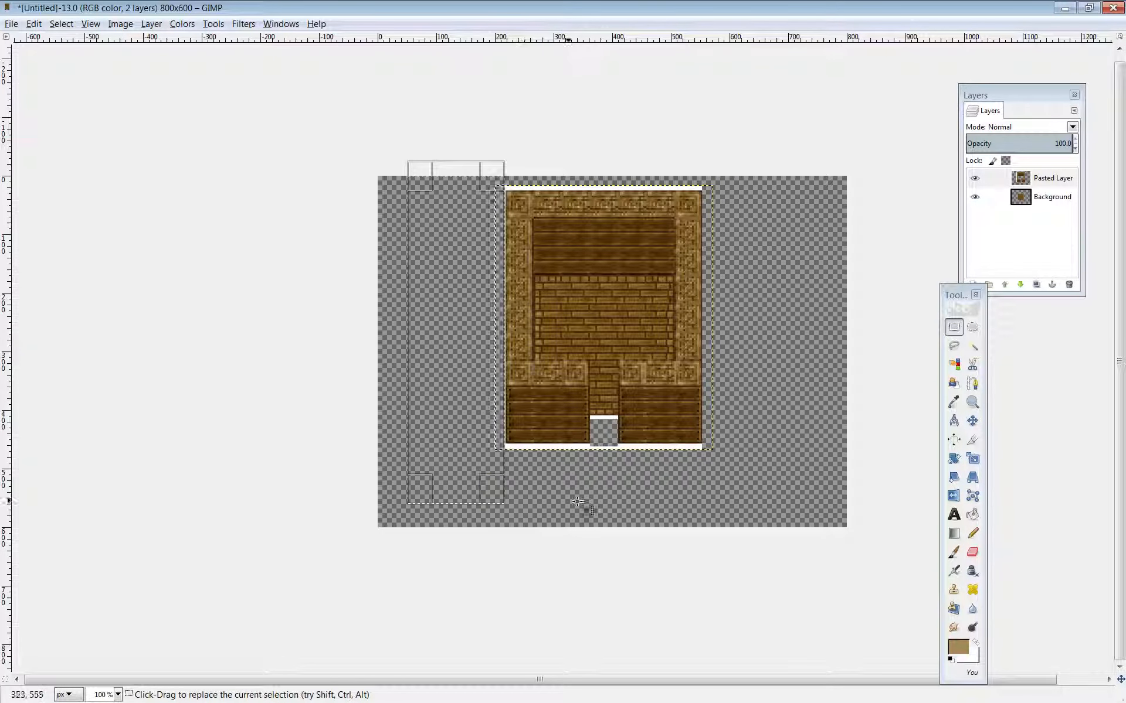
key(Return)
drag(800, 194, 733, 189)
click(460, 116)
key(Return)
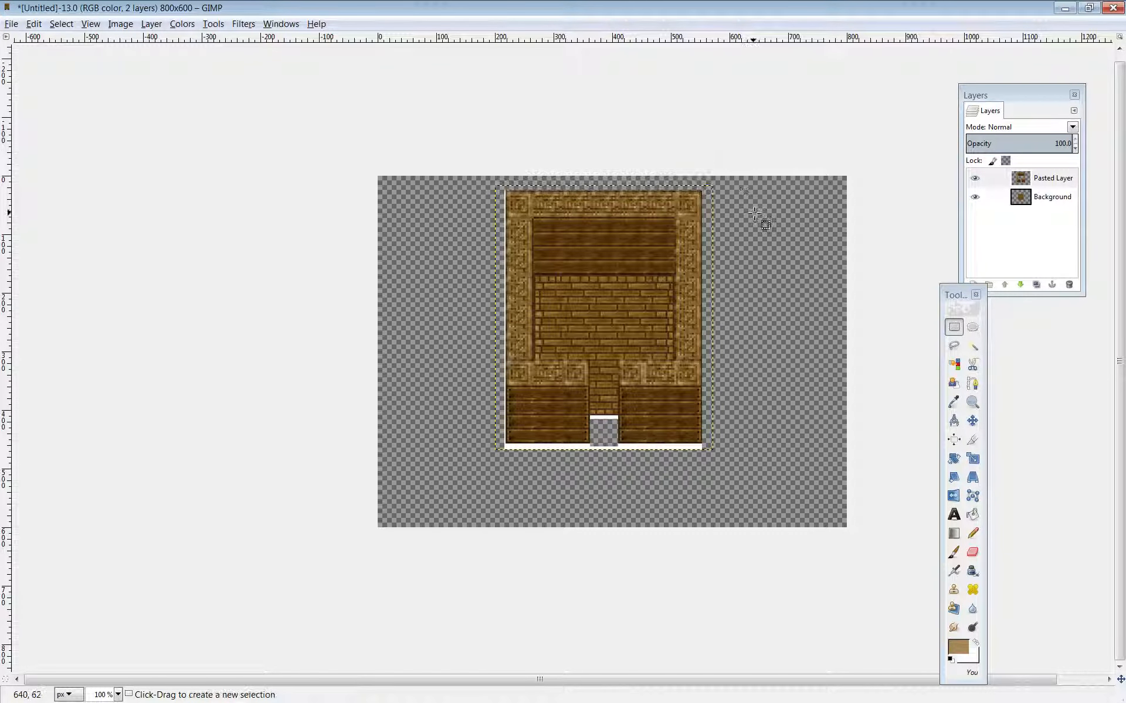
drag(459, 186, 497, 493)
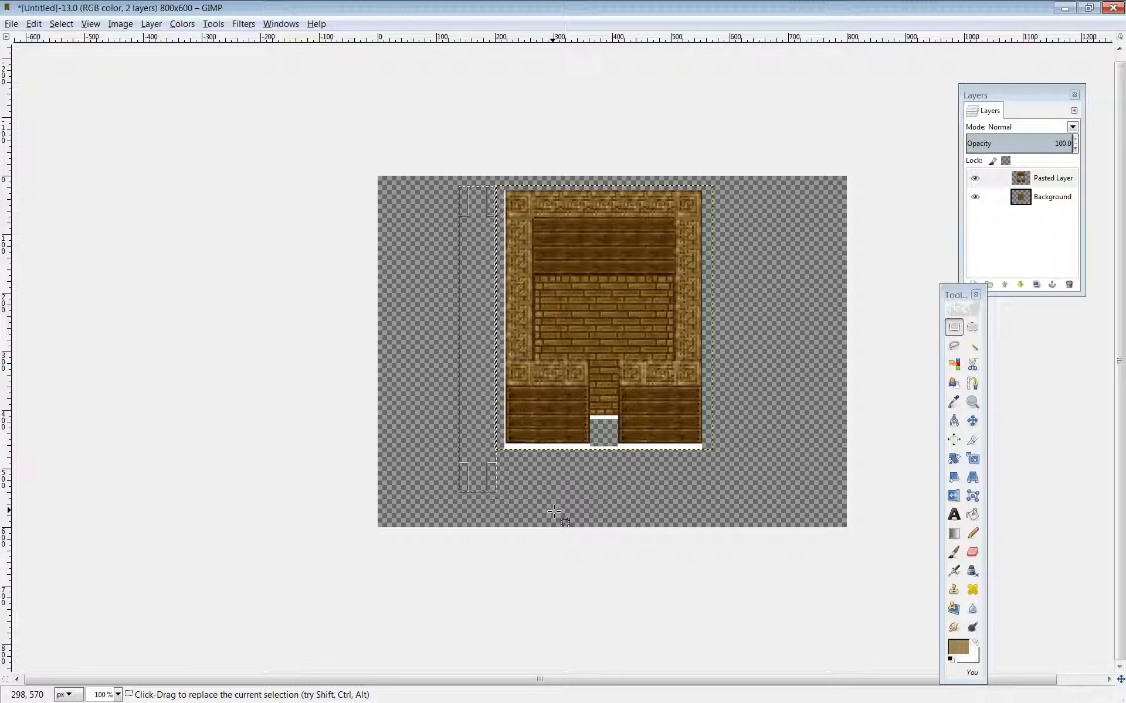
click(548, 530)
drag(458, 174, 506, 477)
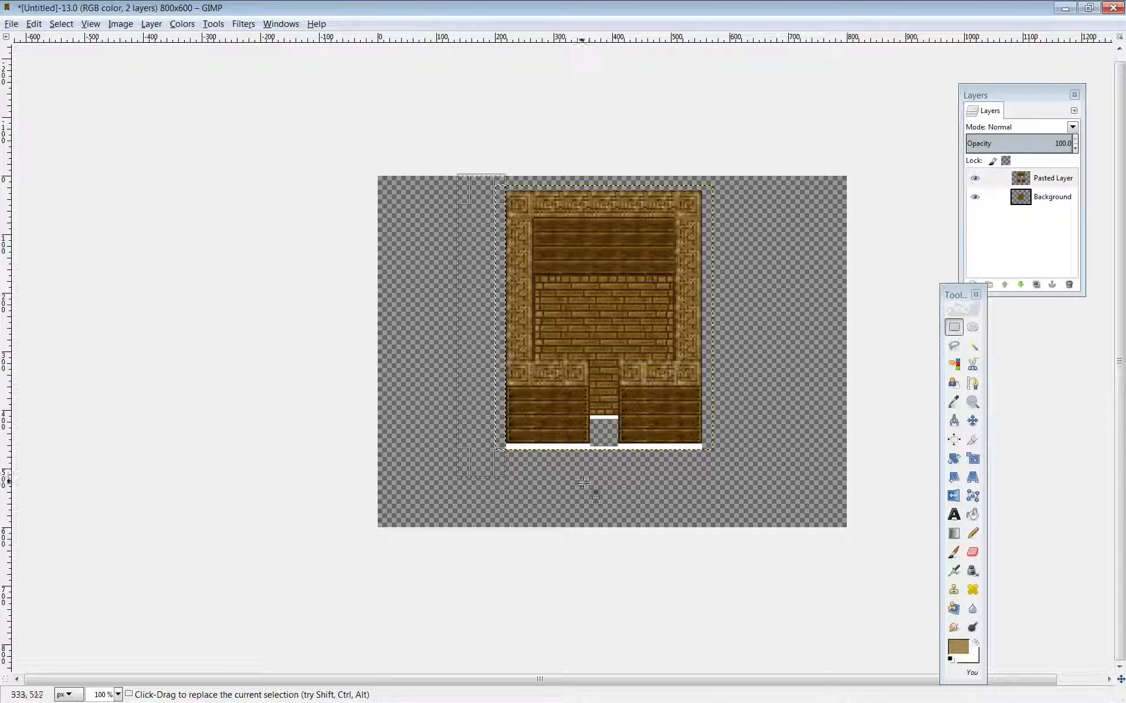
click(691, 479)
Delete the white strip below the front walls on the pasted layer and clear the selection.
drag(753, 496, 417, 445)
click(778, 502)
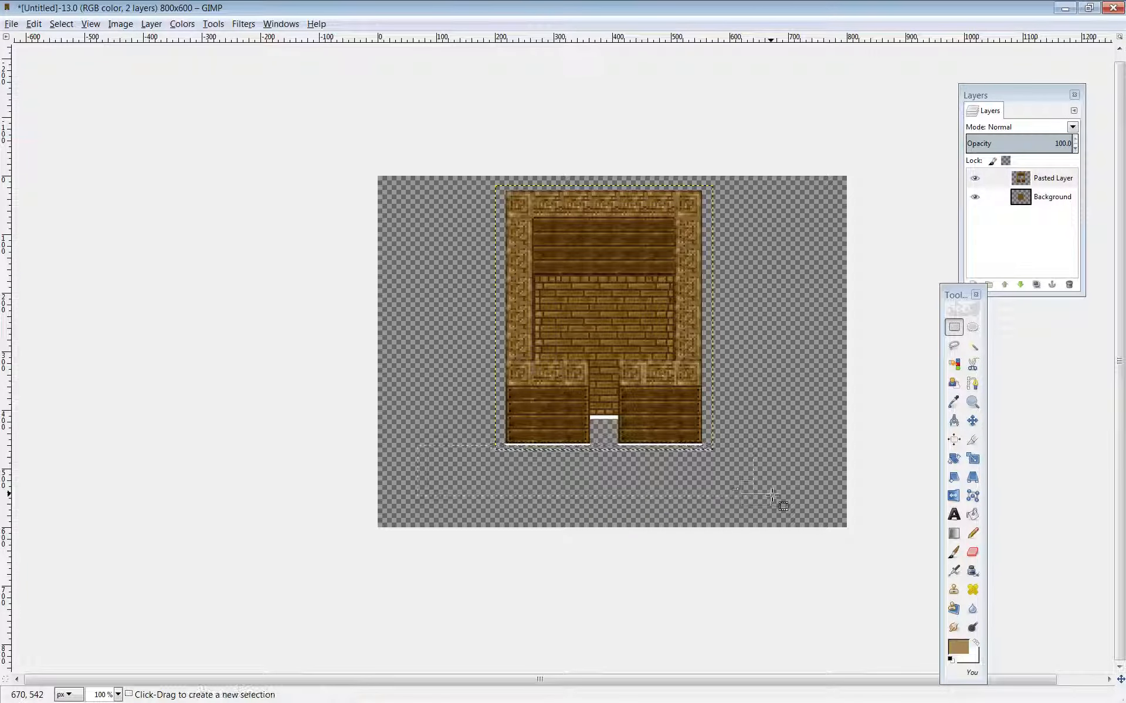
drag(748, 472, 475, 455)
click(744, 499)
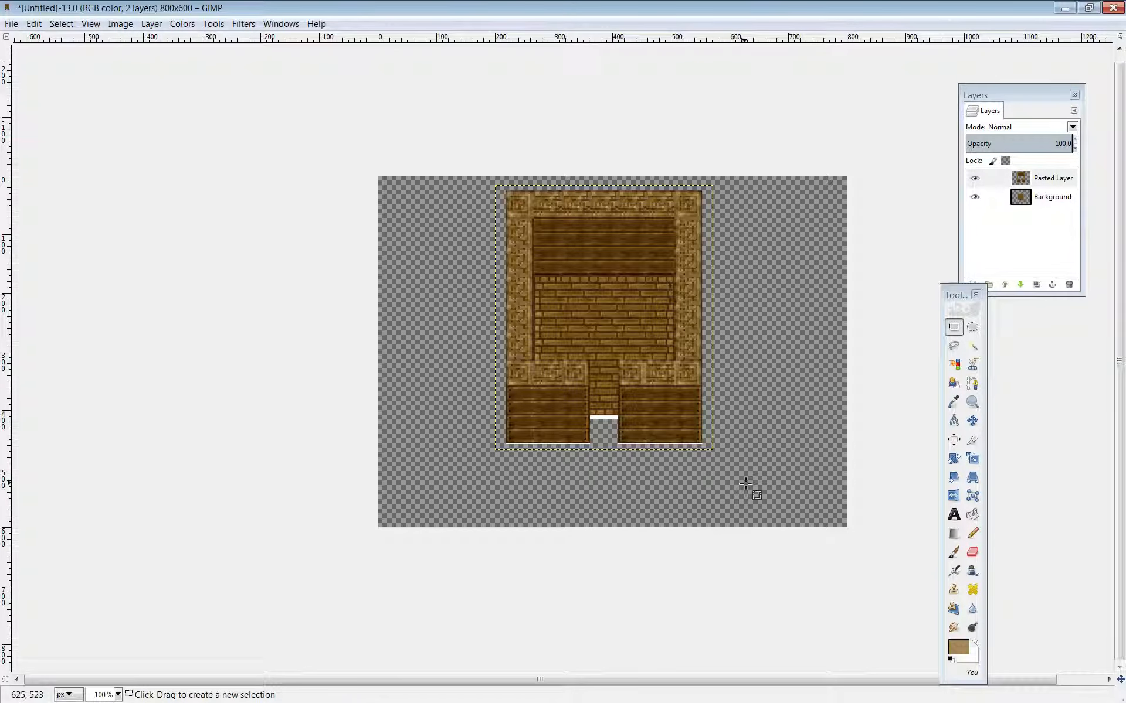
drag(710, 496, 461, 451)
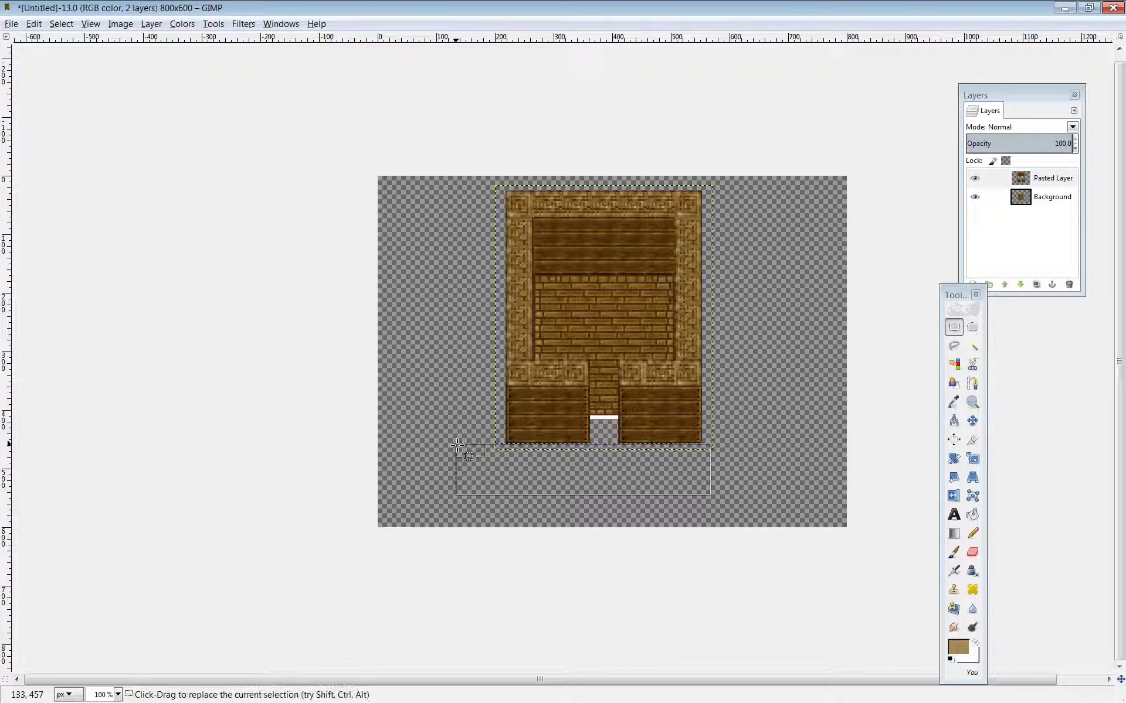
click(799, 499)
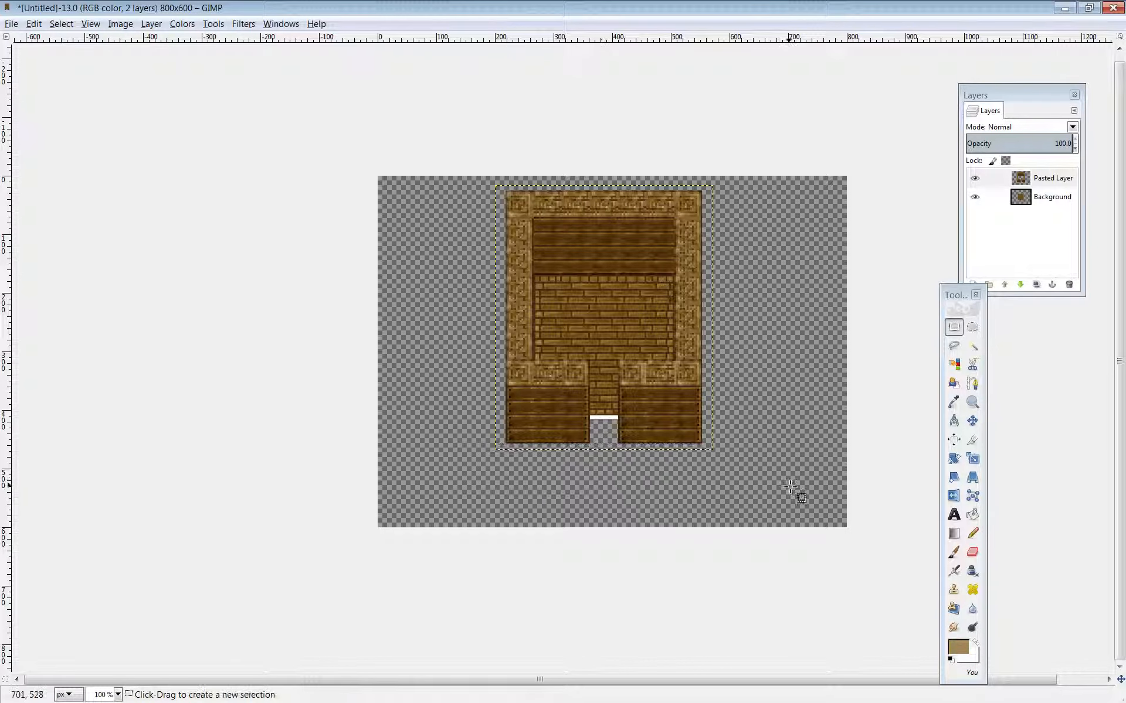
On the Background layer, delete the white strip below the floor in the doorway and clear the selection.
click(1049, 197)
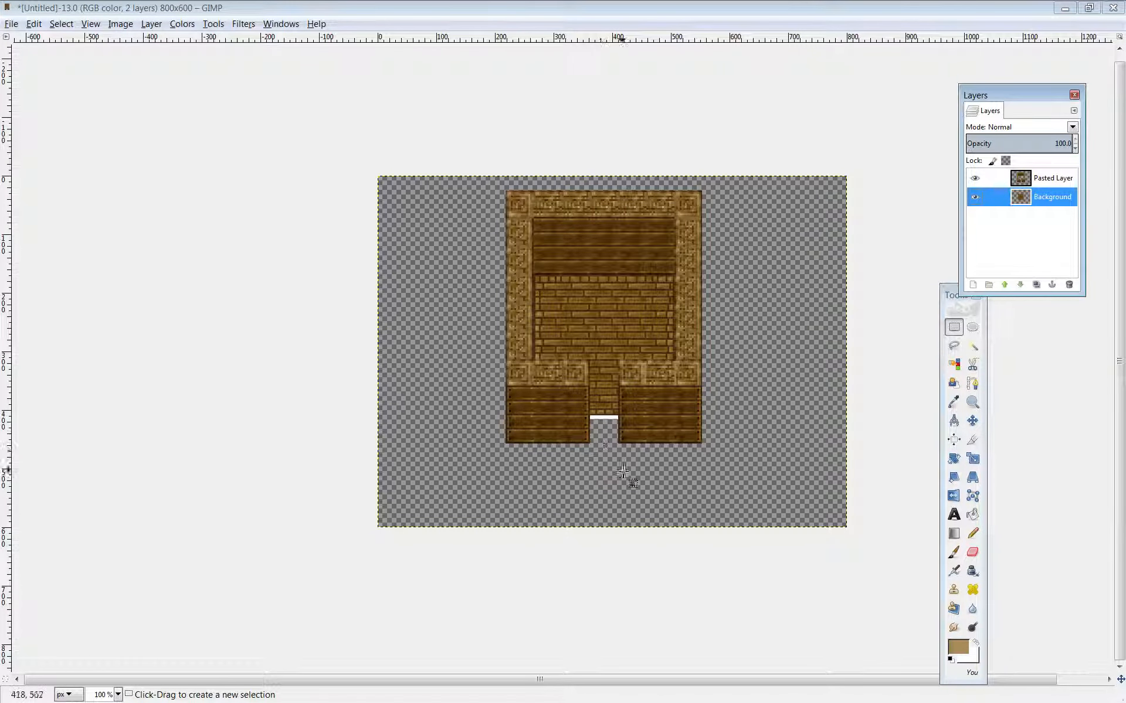
drag(632, 482, 579, 417)
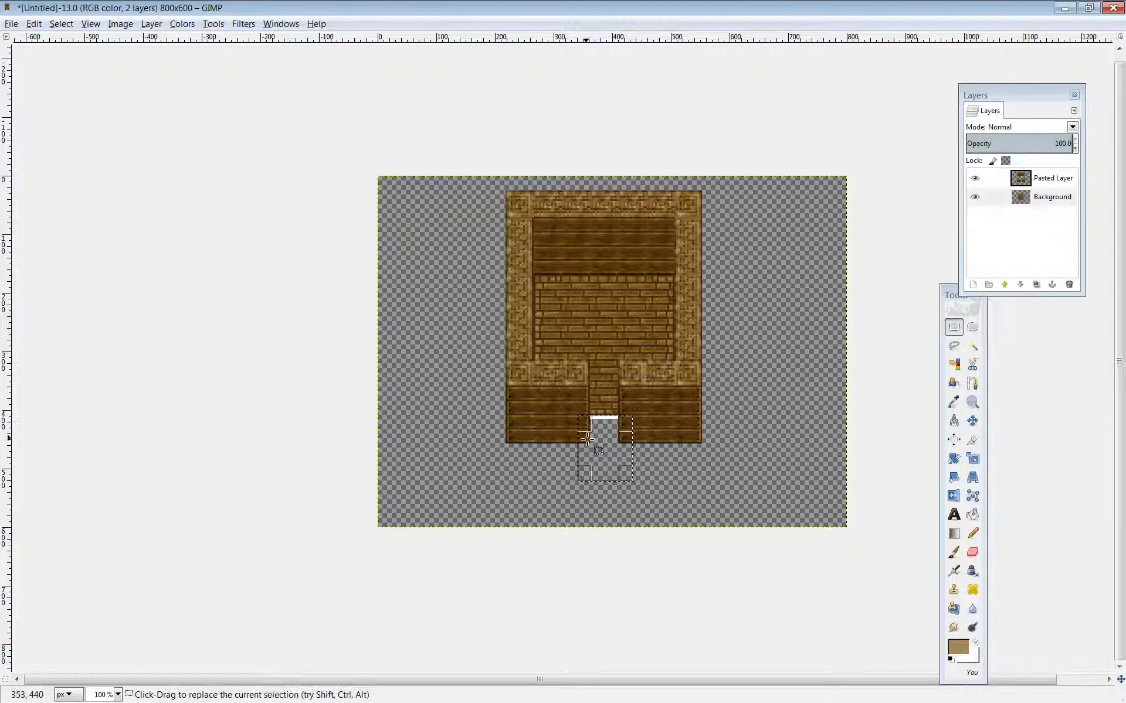
click(680, 500)
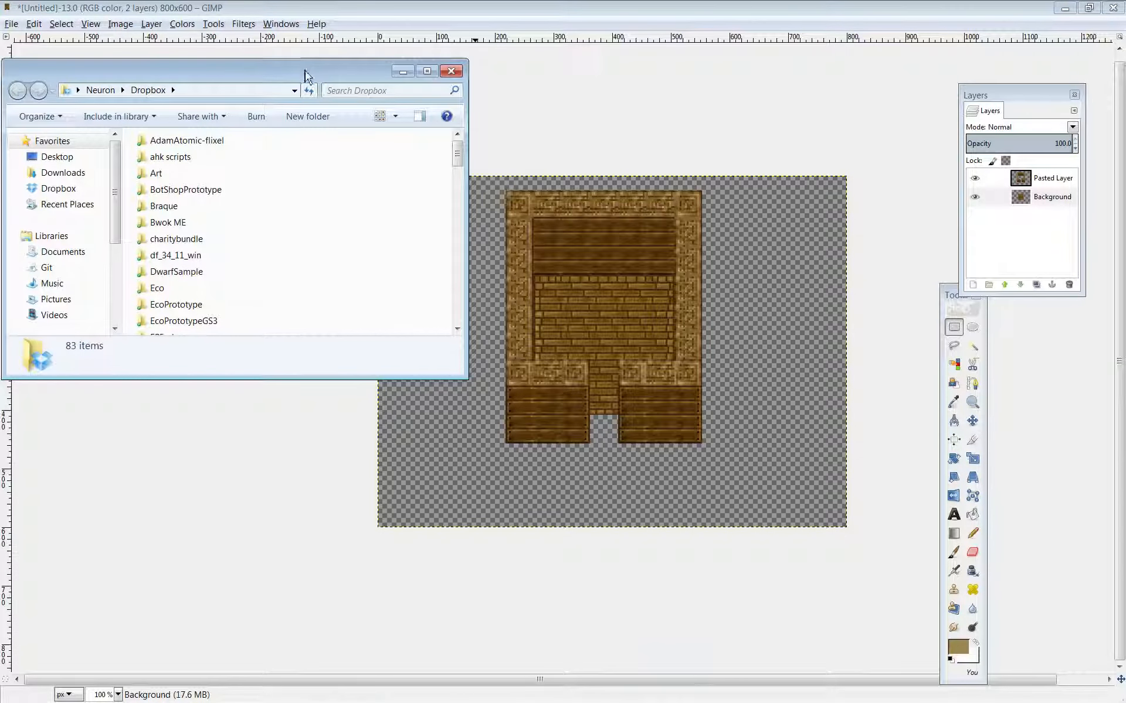
Inspect the risen-animation-bg image's frame layers down to its Background layer in an enlarged window, and close the image.
drag(305, 71, 756, 702)
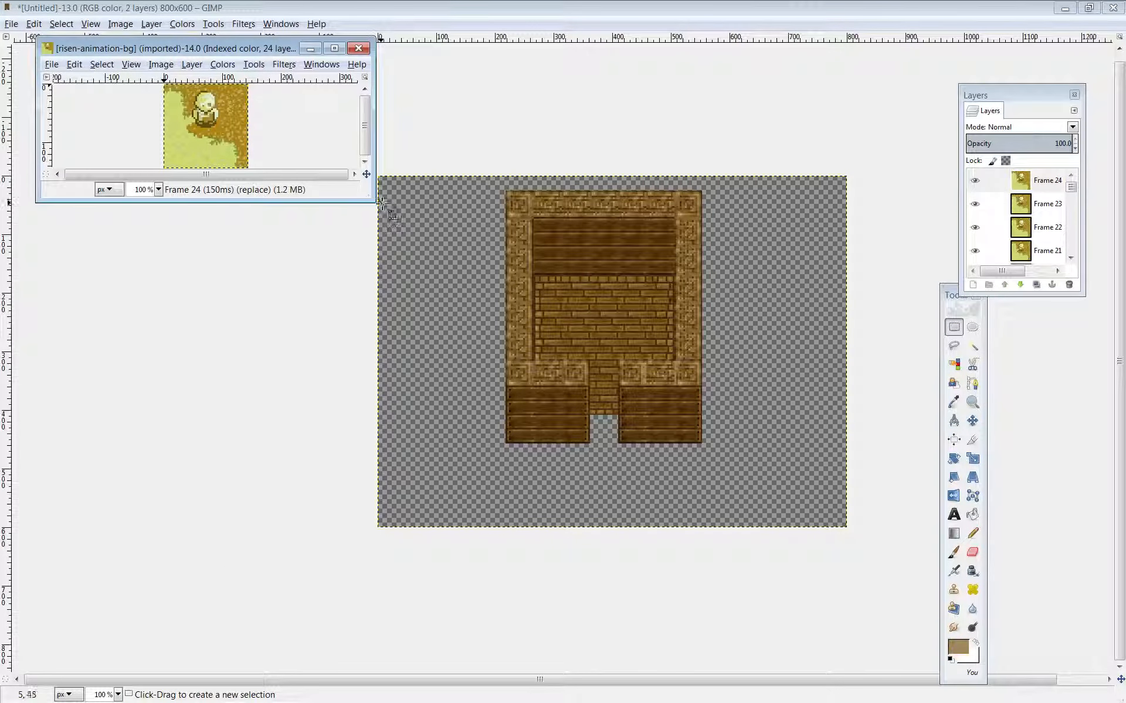
drag(375, 202, 773, 567)
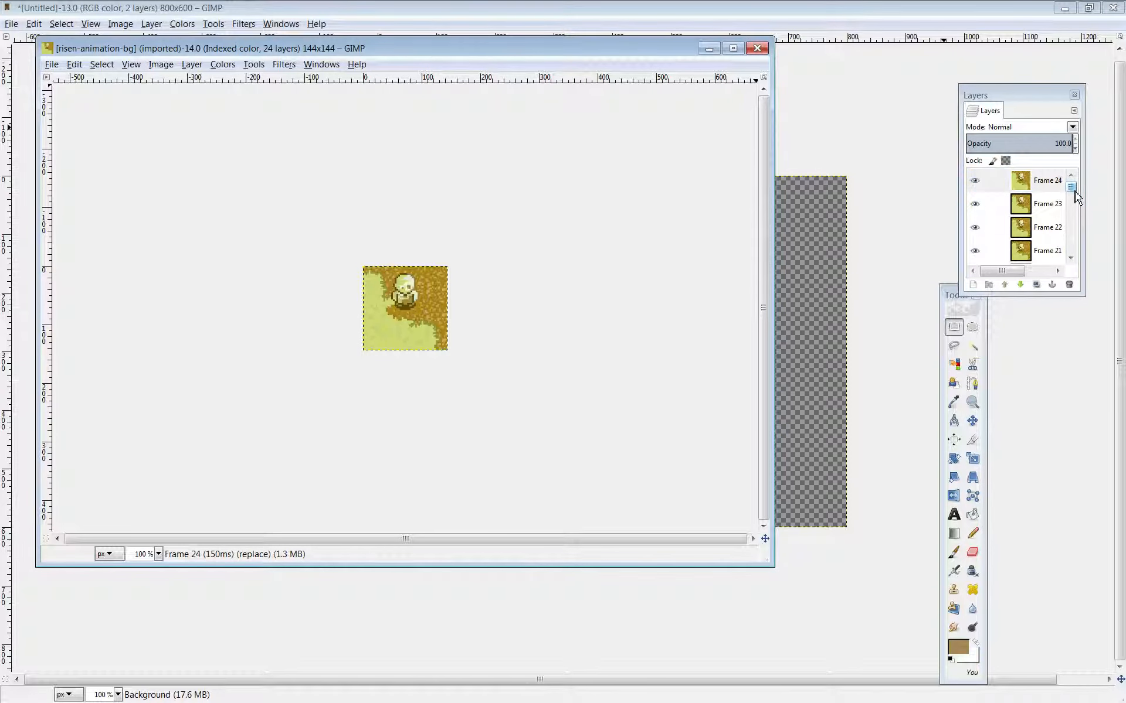
drag(1071, 186, 1081, 264)
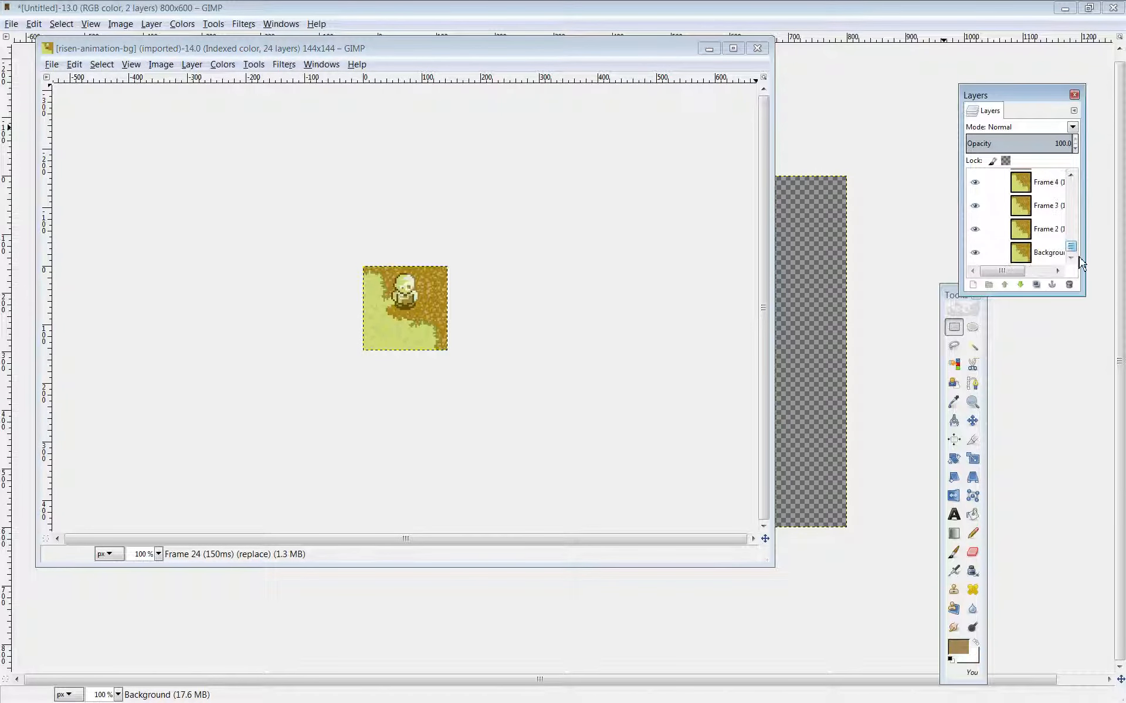
click(757, 48)
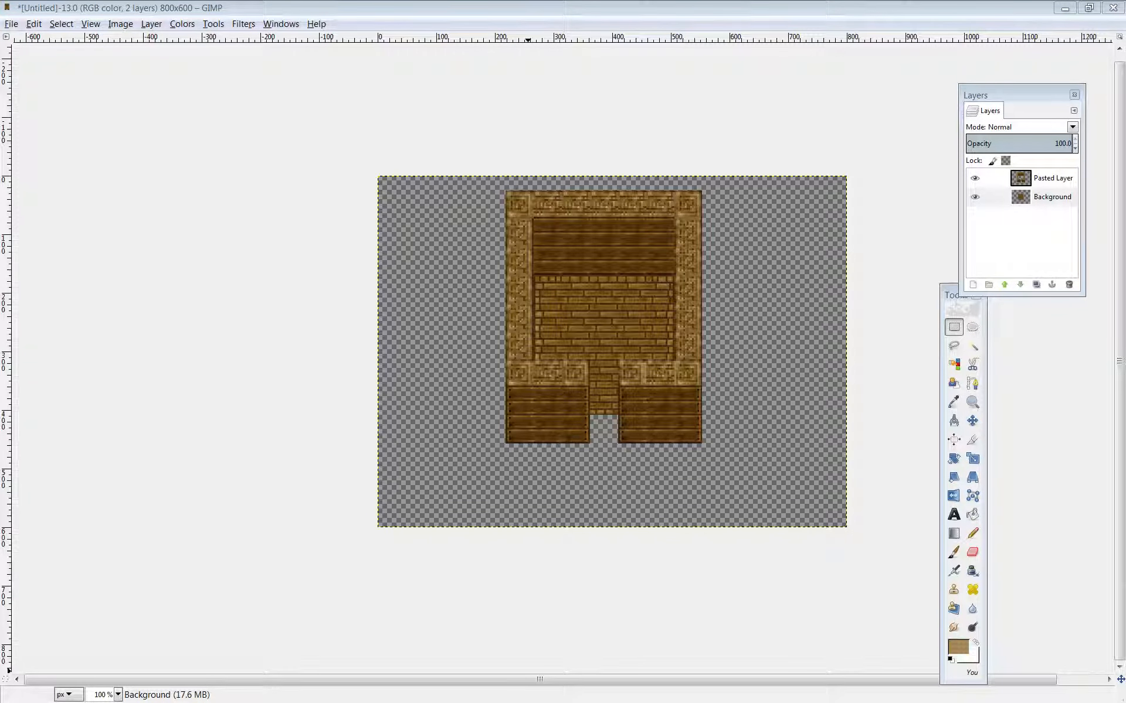
Minimize the open image windows one after another to reach the desktop.
key(alt+Tab)
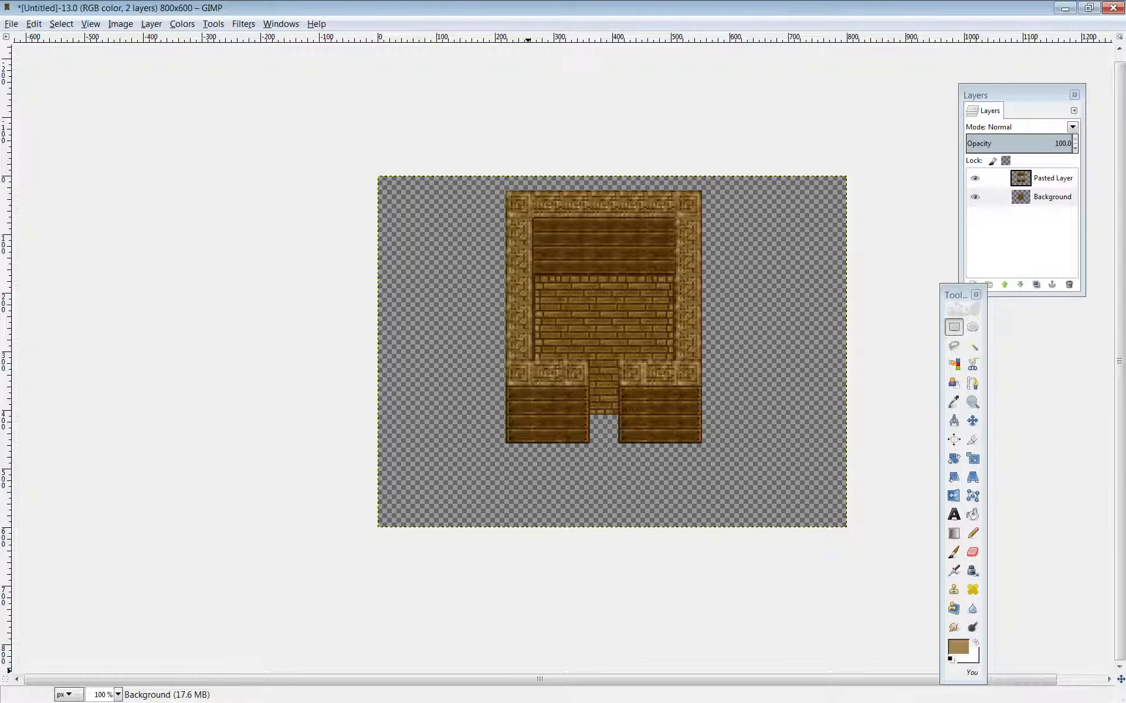
click(1071, 7)
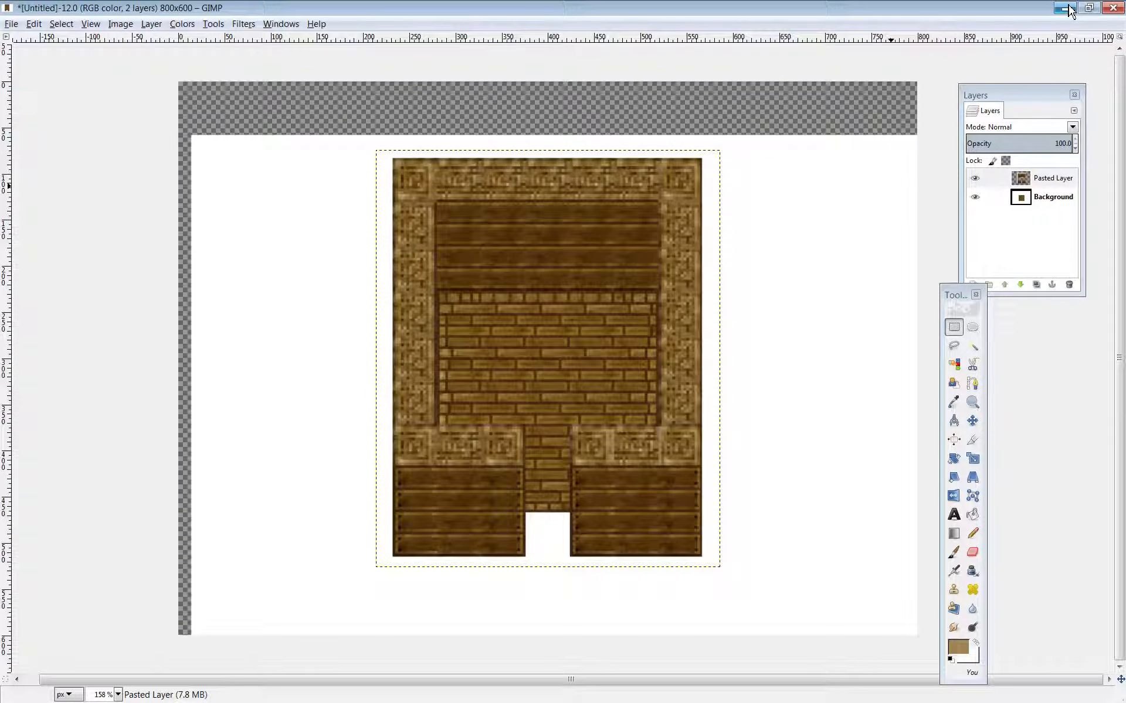
click(1067, 8)
click(1077, 8)
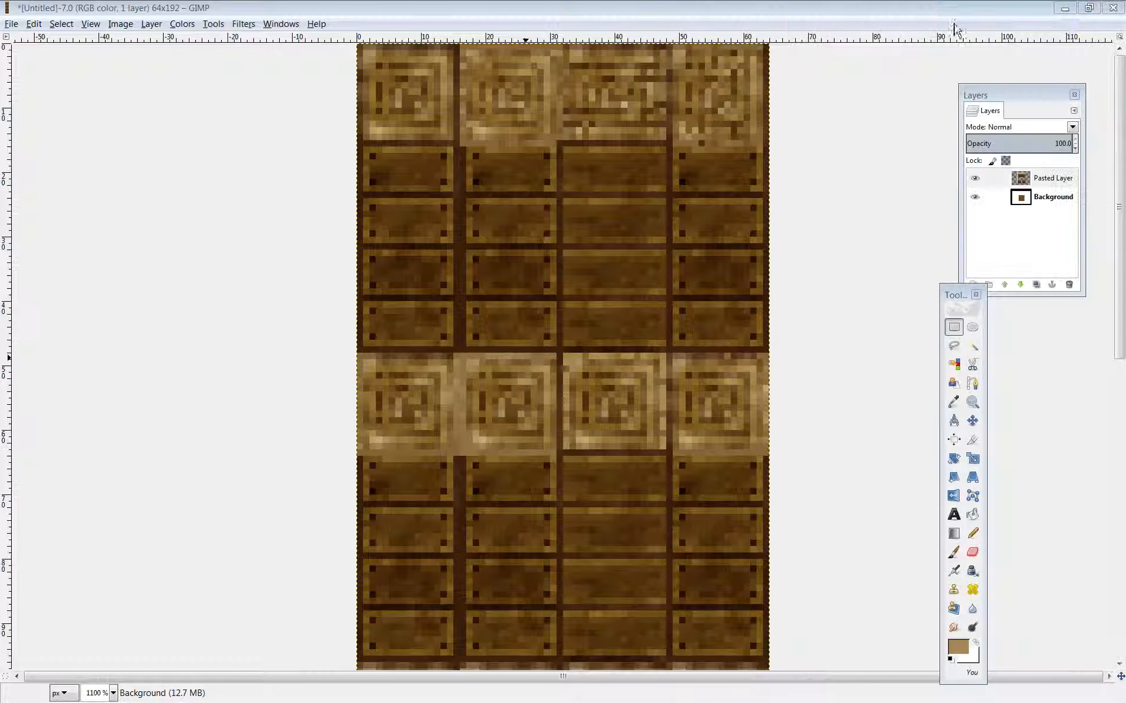
click(1065, 8)
click(1065, 9)
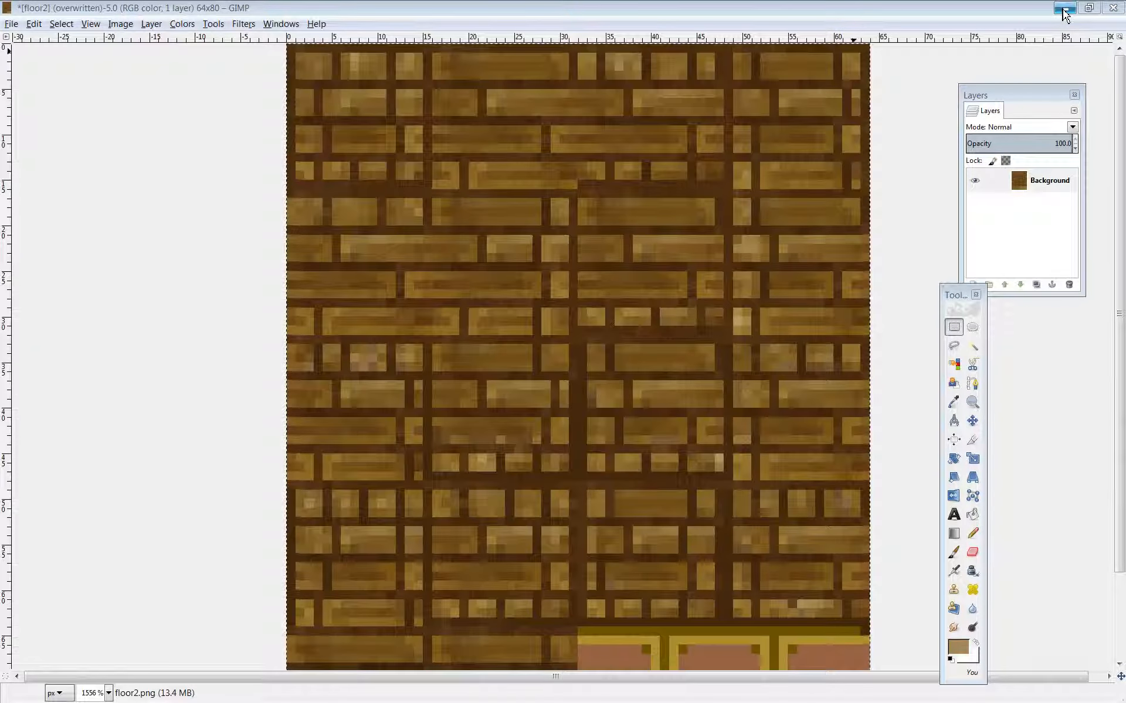
click(1064, 9)
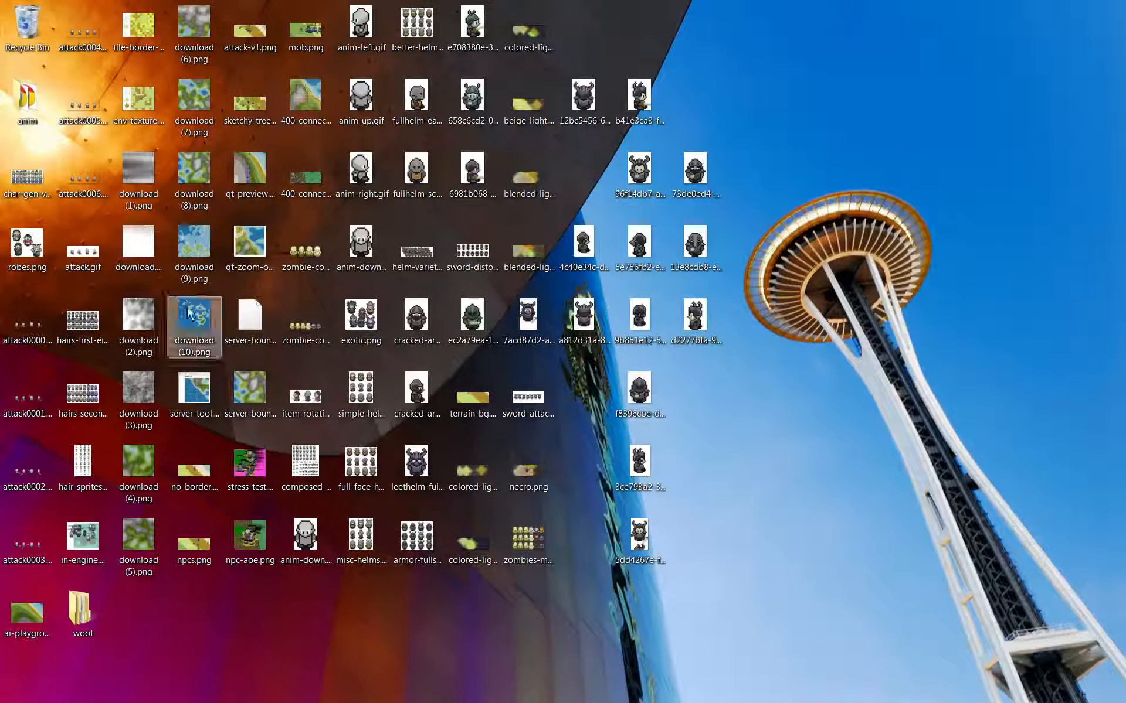
Open terrain-bg.png from the desktop in GIMP and maximize its window.
click(461, 418)
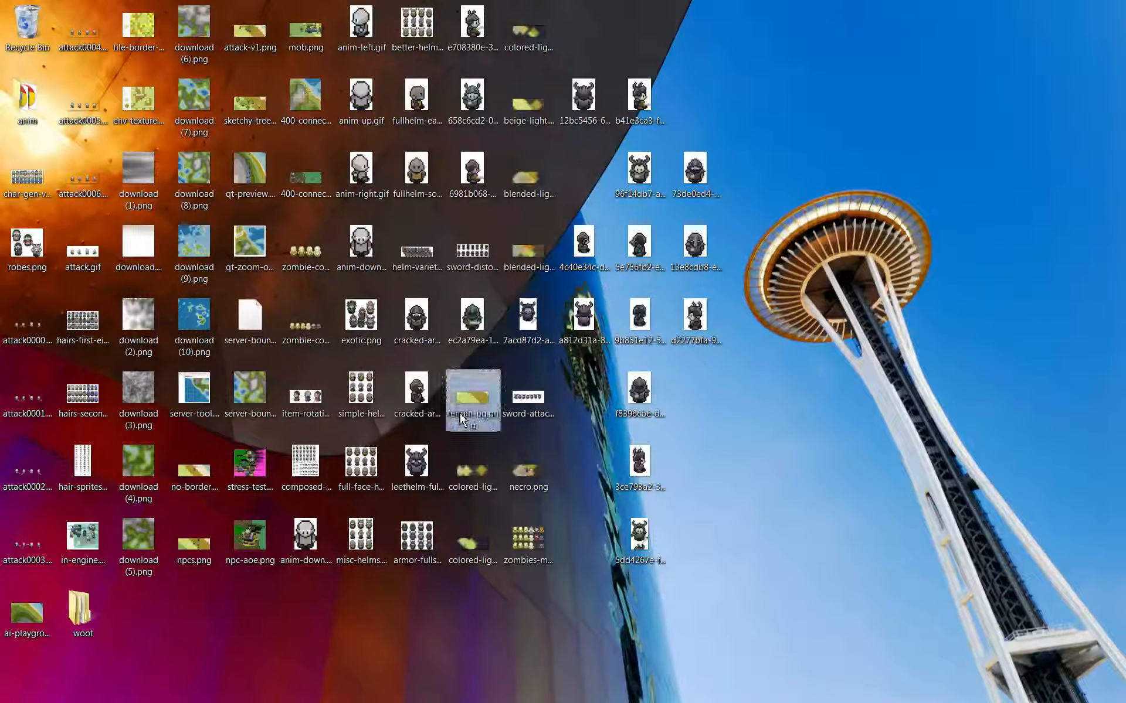
right_click(463, 418)
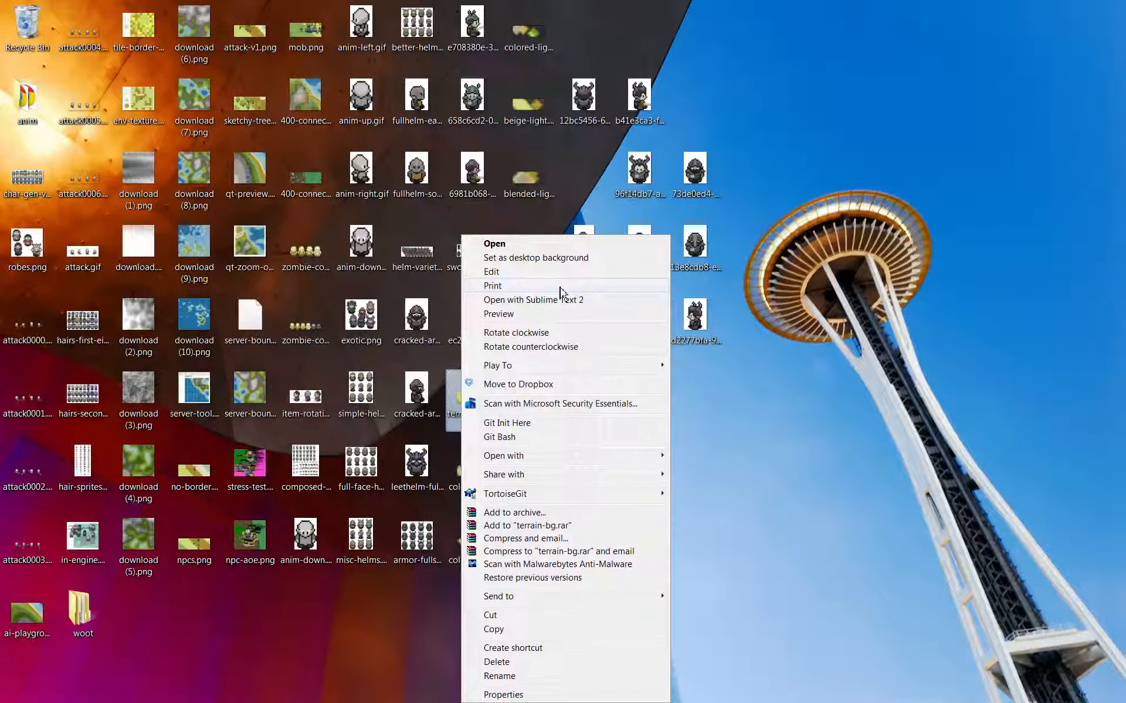
click(843, 419)
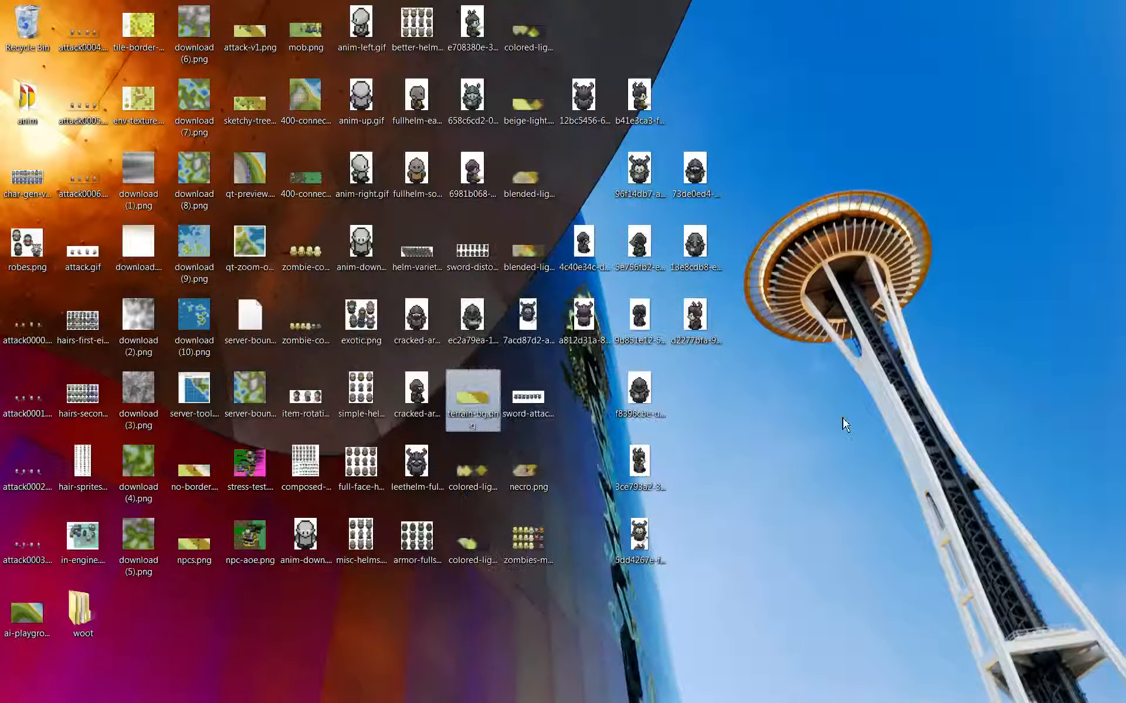
click(489, 384)
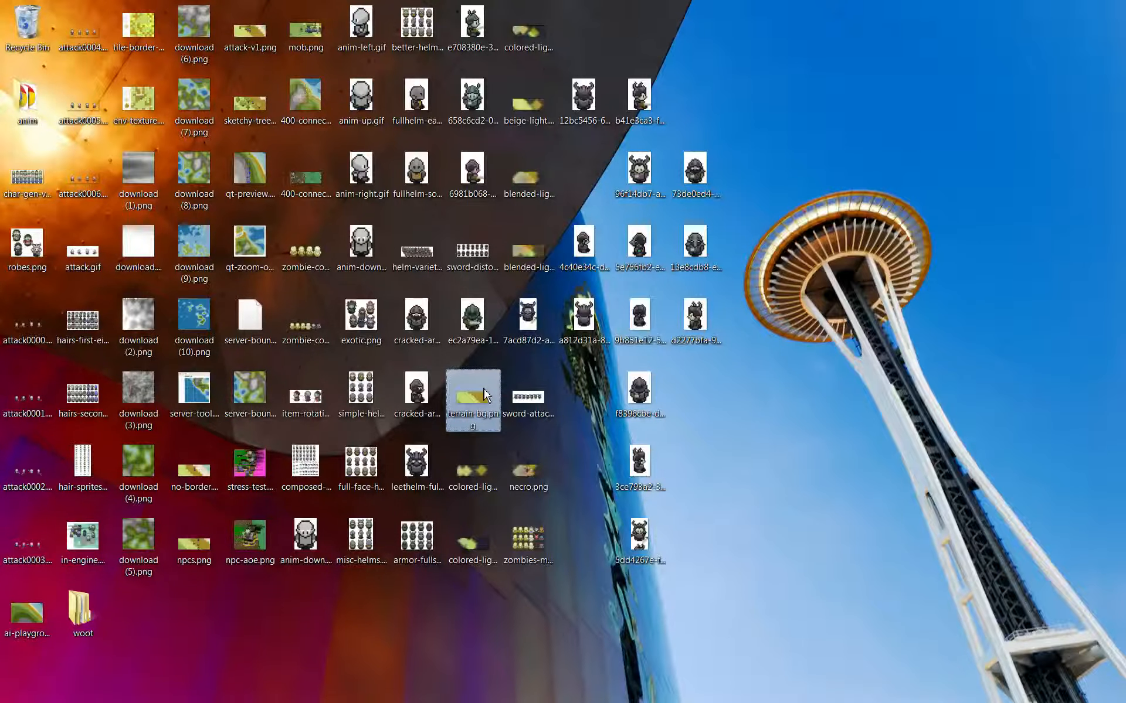
double_click(484, 394)
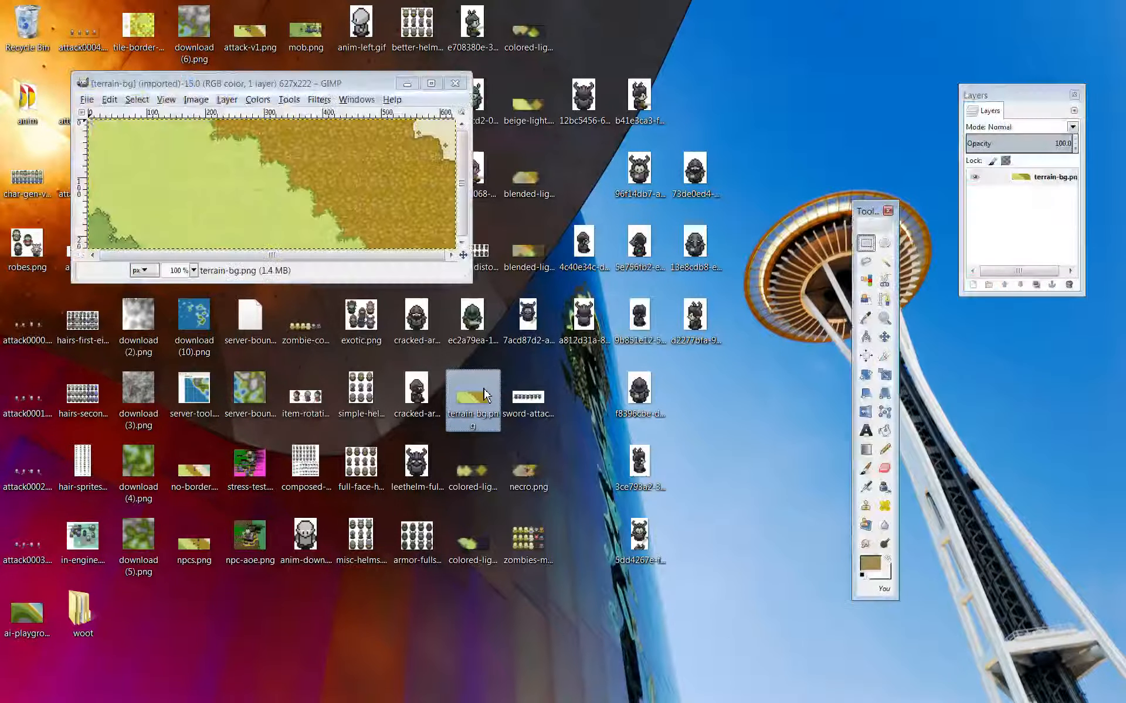
click(431, 83)
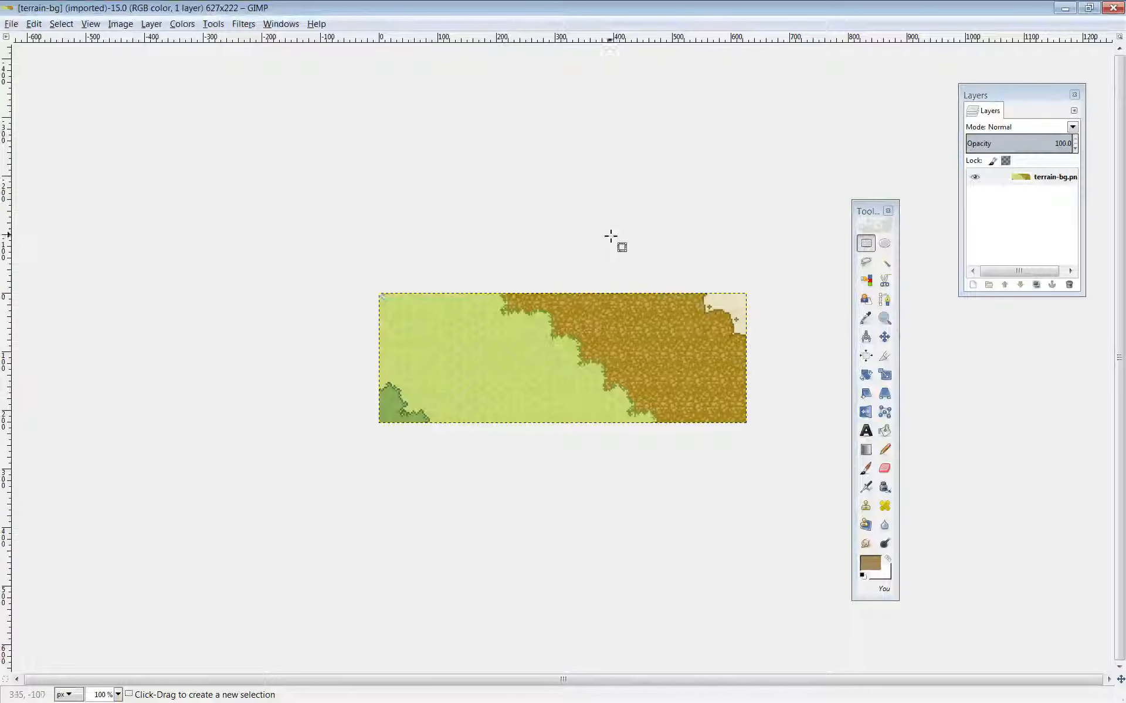
Copy the whole terrain image and paste it into the 800x600 room image with the white background.
drag(267, 213, 798, 474)
key(ctrl+c)
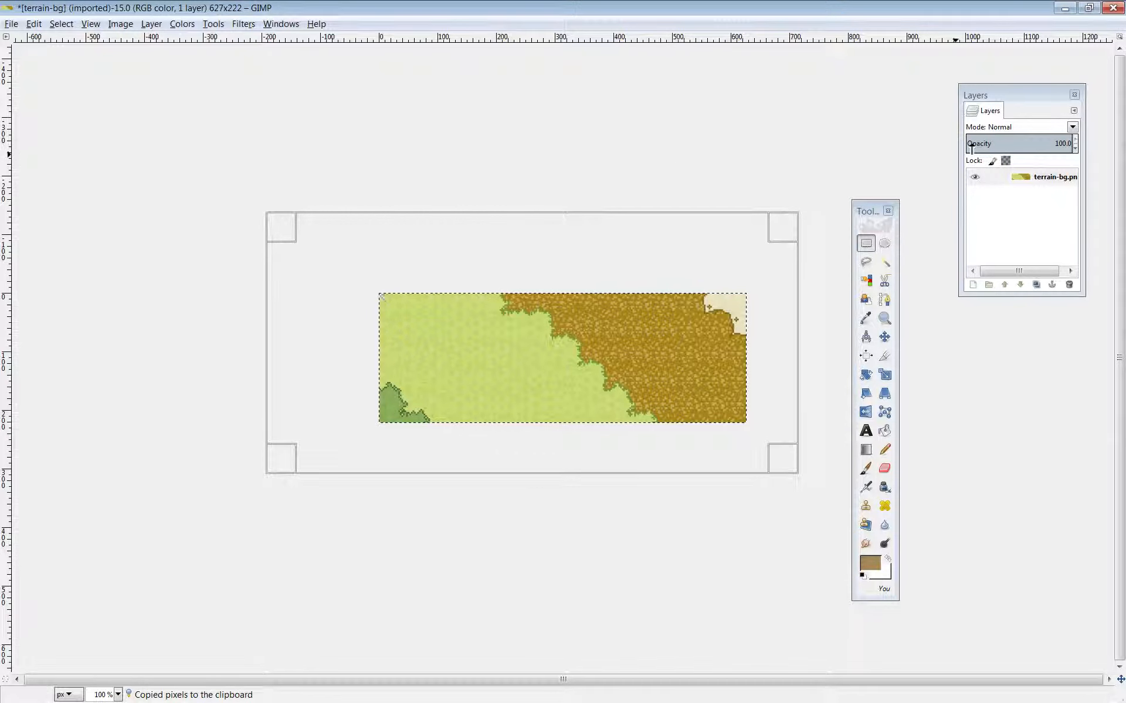
key(alt+Tab)
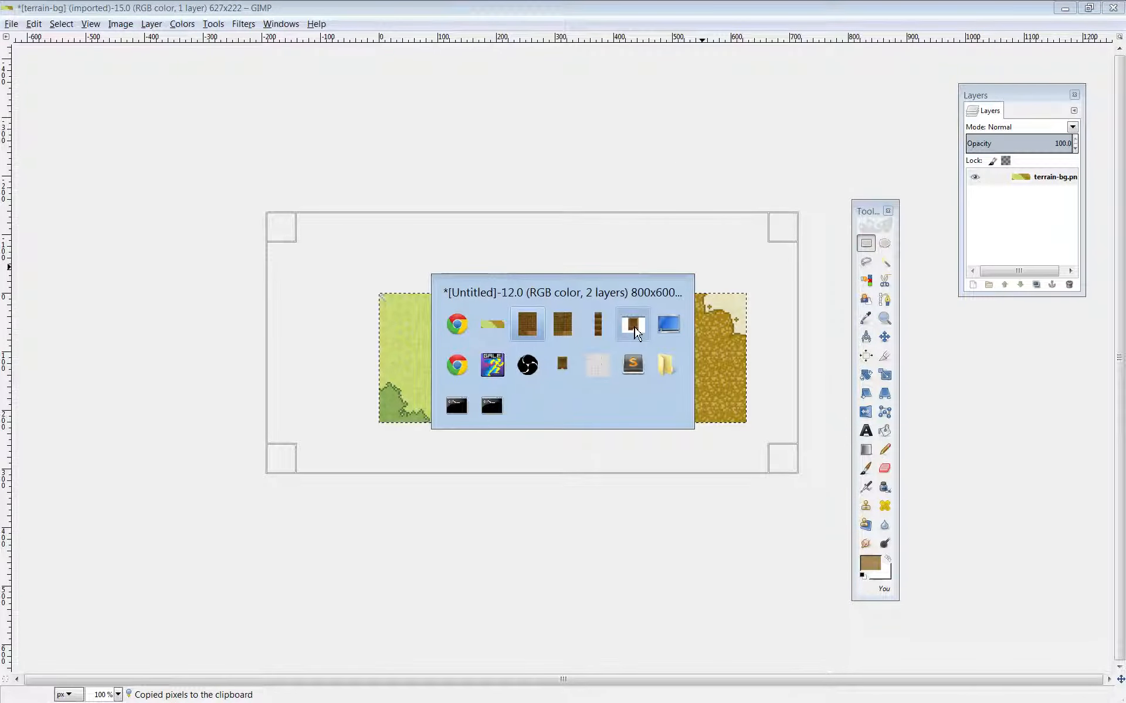
click(633, 328)
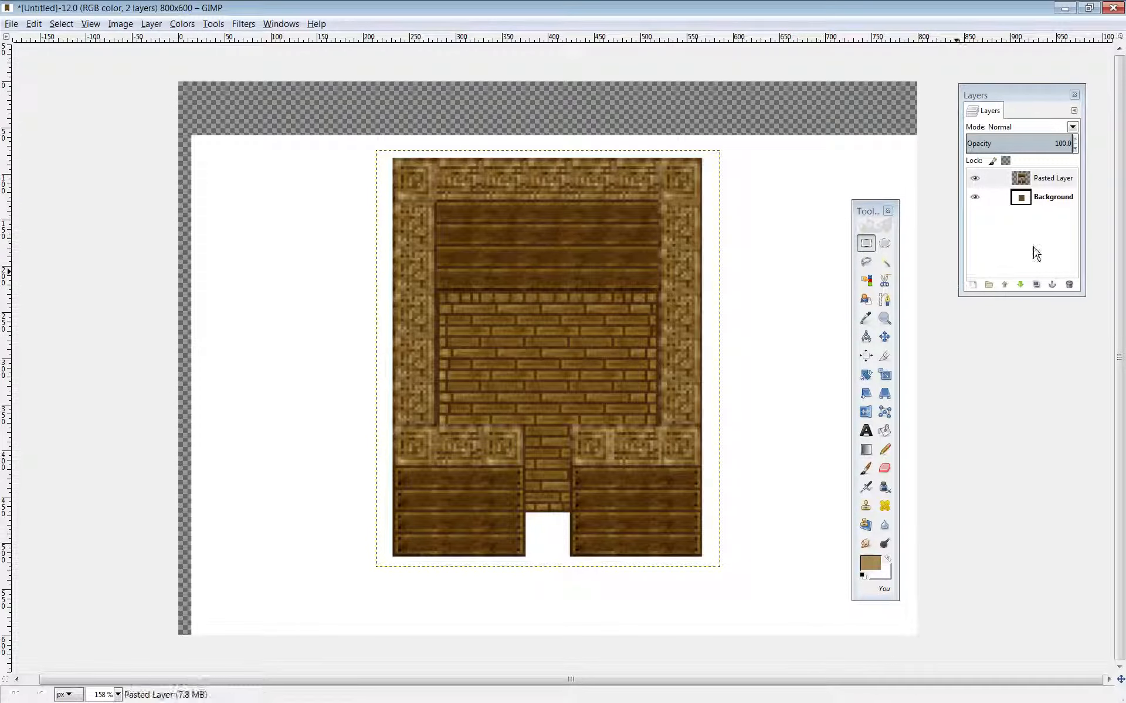
key(ctrl+v)
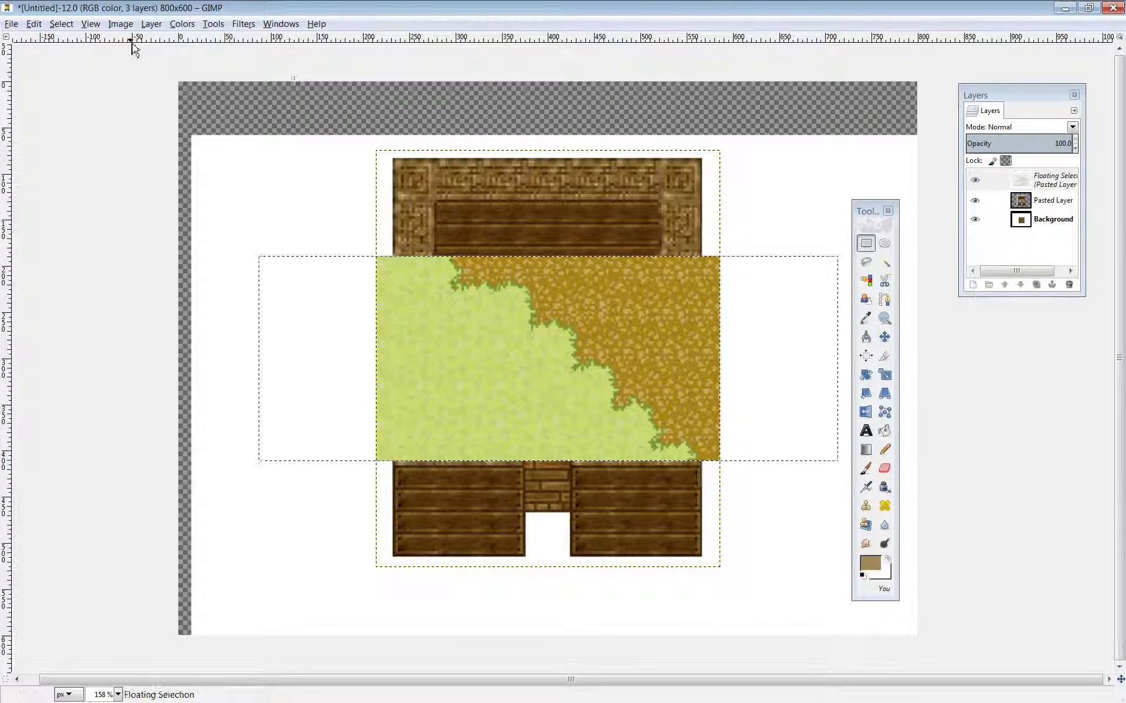
Turn the pasted terrain into its own layer and move it below the Background layer.
click(152, 24)
click(165, 43)
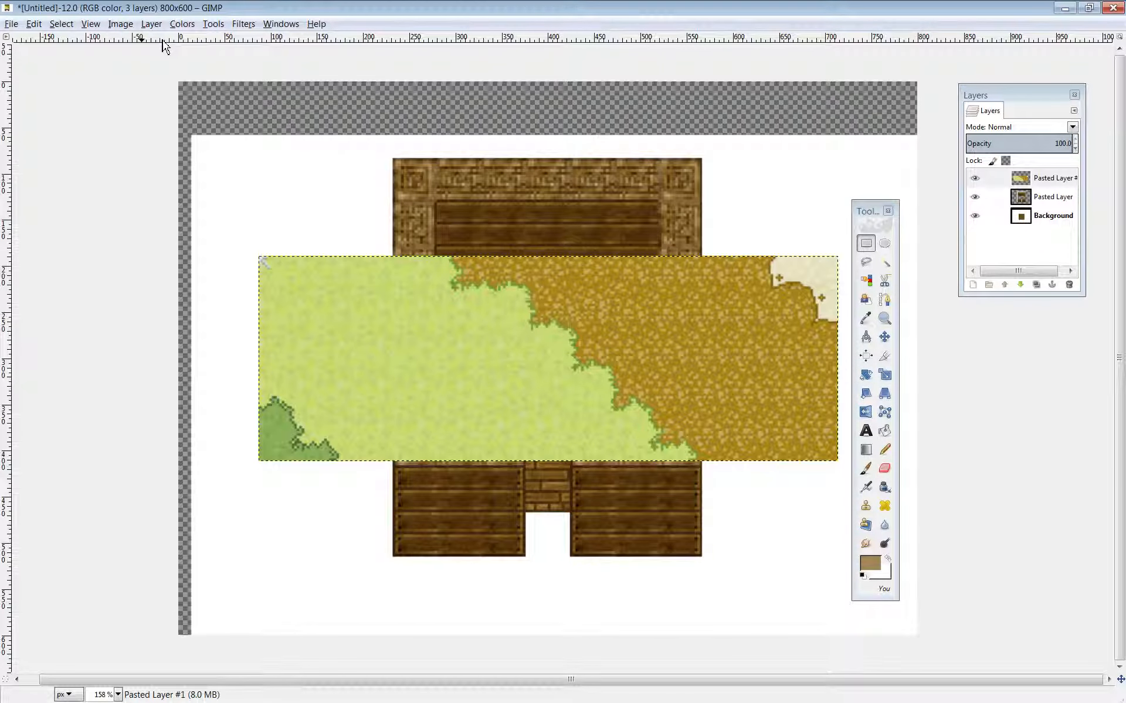
mouse_move(1026, 197)
mouse_down()
mouse_move(1037, 183)
mouse_move(1048, 200)
mouse_up()
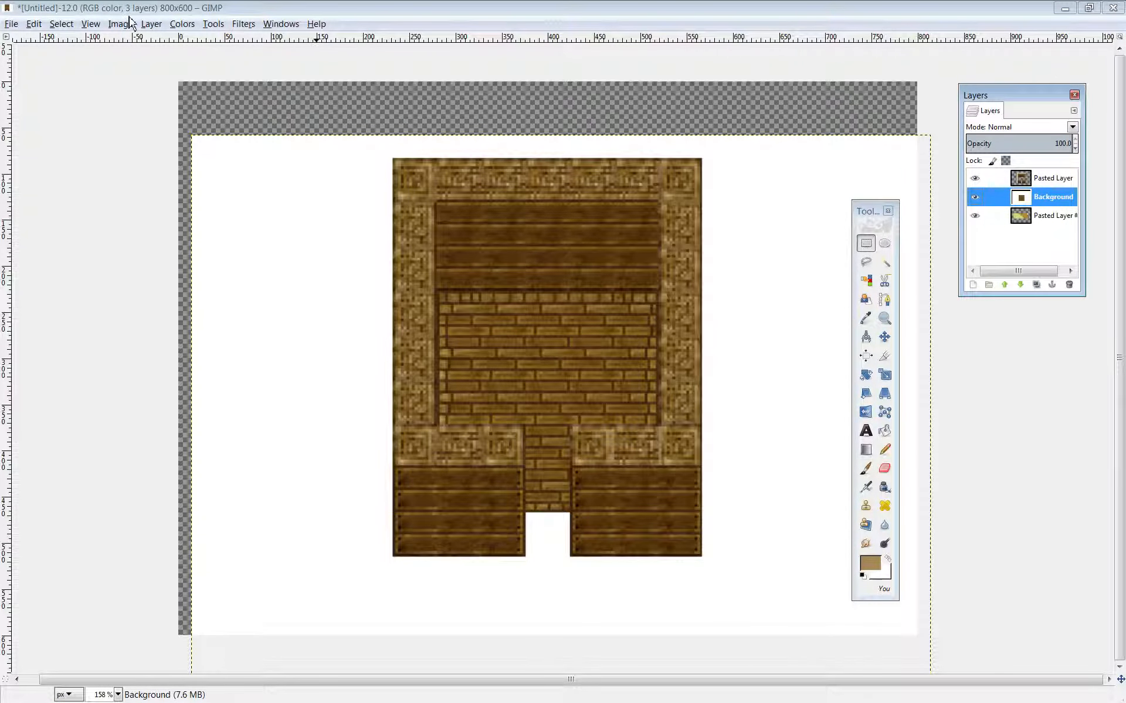
Create an 800x600 transparent layer named BACKGROUND and move it to the bottom of the layer stack.
click(151, 25)
click(151, 25)
click(158, 39)
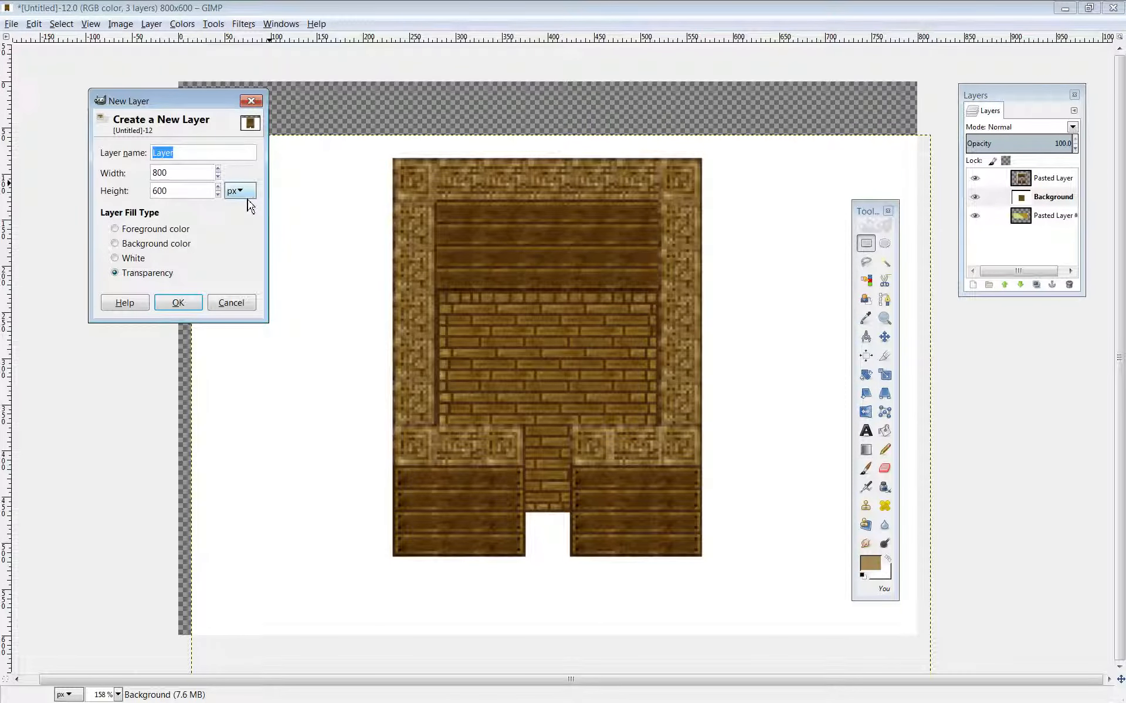
text(BACKGR)
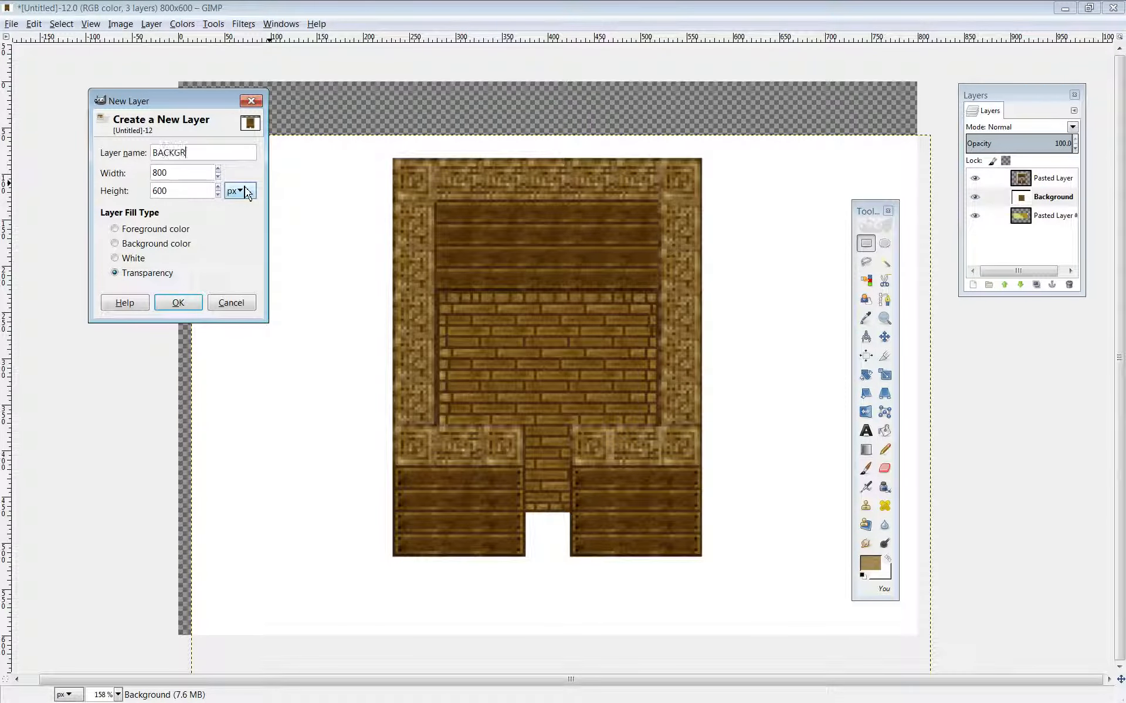
text(OUND)
click(178, 302)
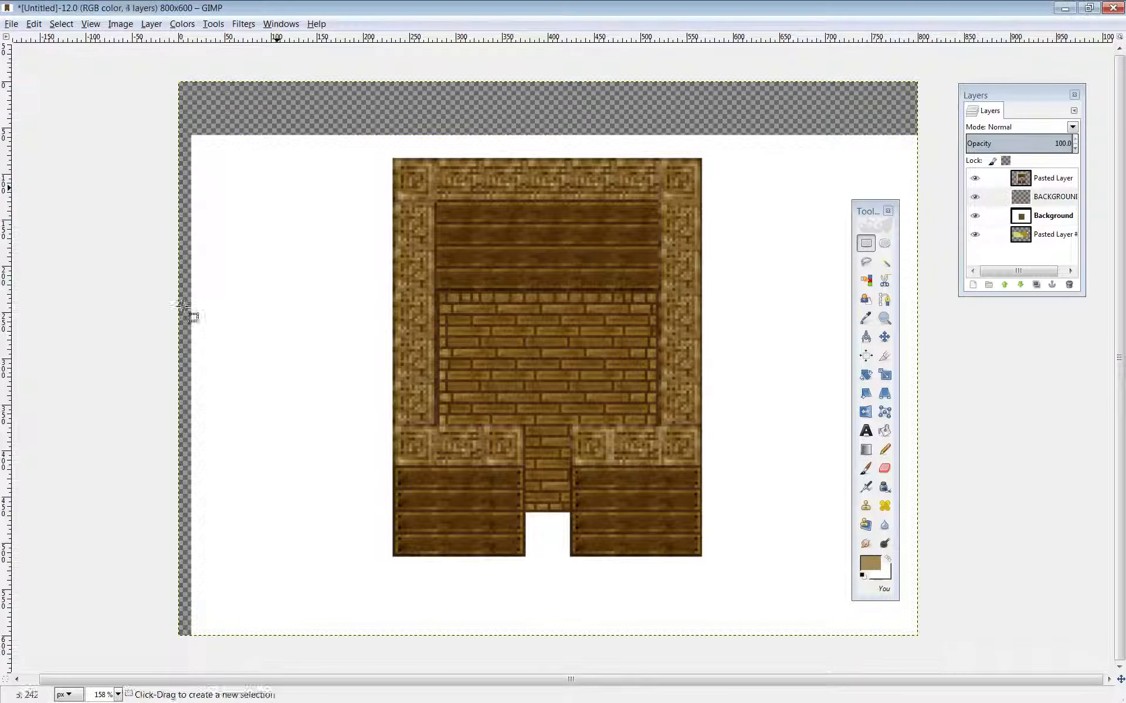
drag(1052, 198, 1049, 237)
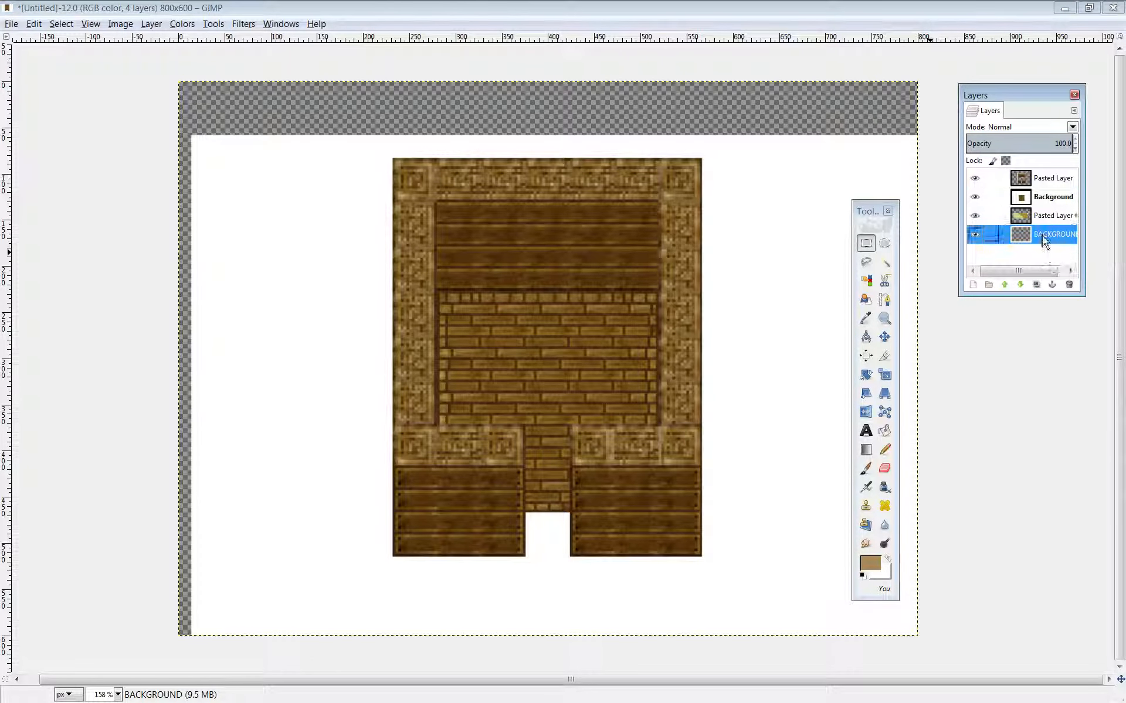
Rename the original Background layer, which holds the plank floor, as FLOOR.
click(1056, 202)
right_click(1057, 204)
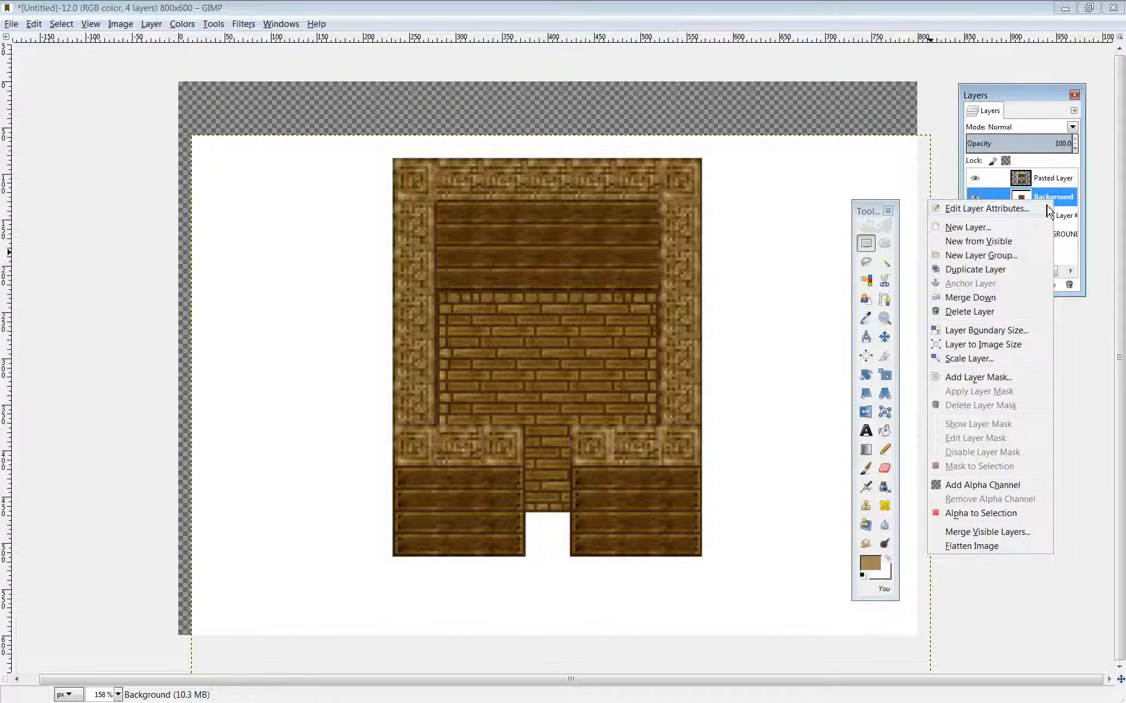
click(976, 209)
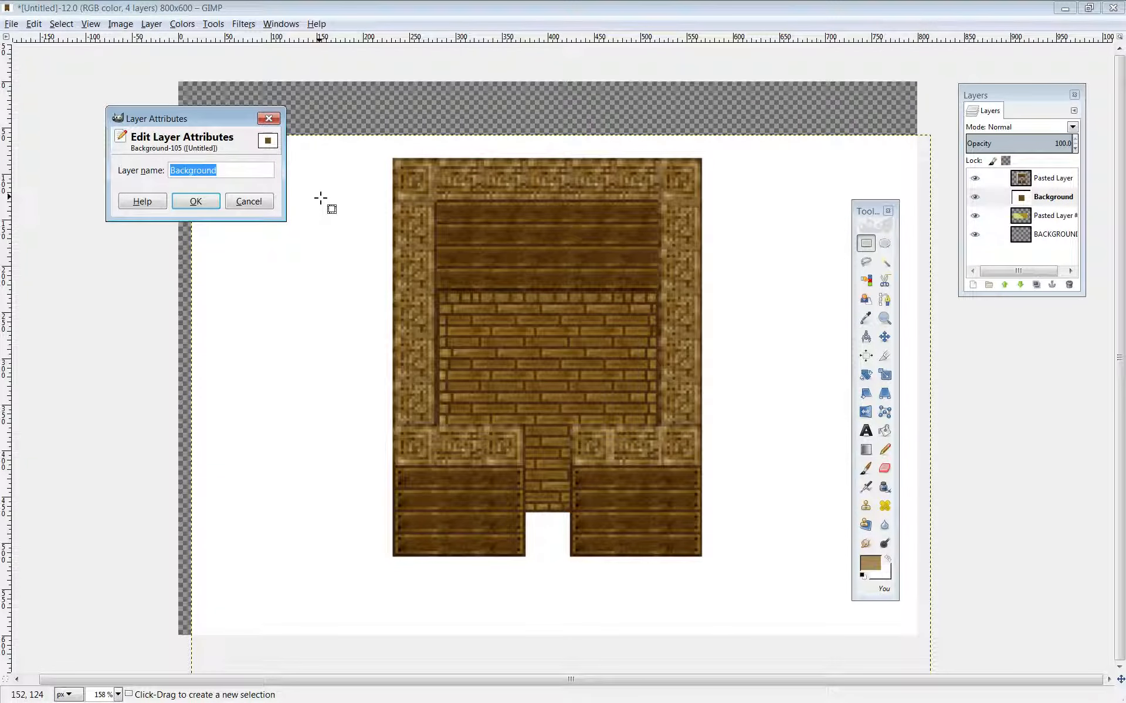
text(FLOOR)
click(210, 203)
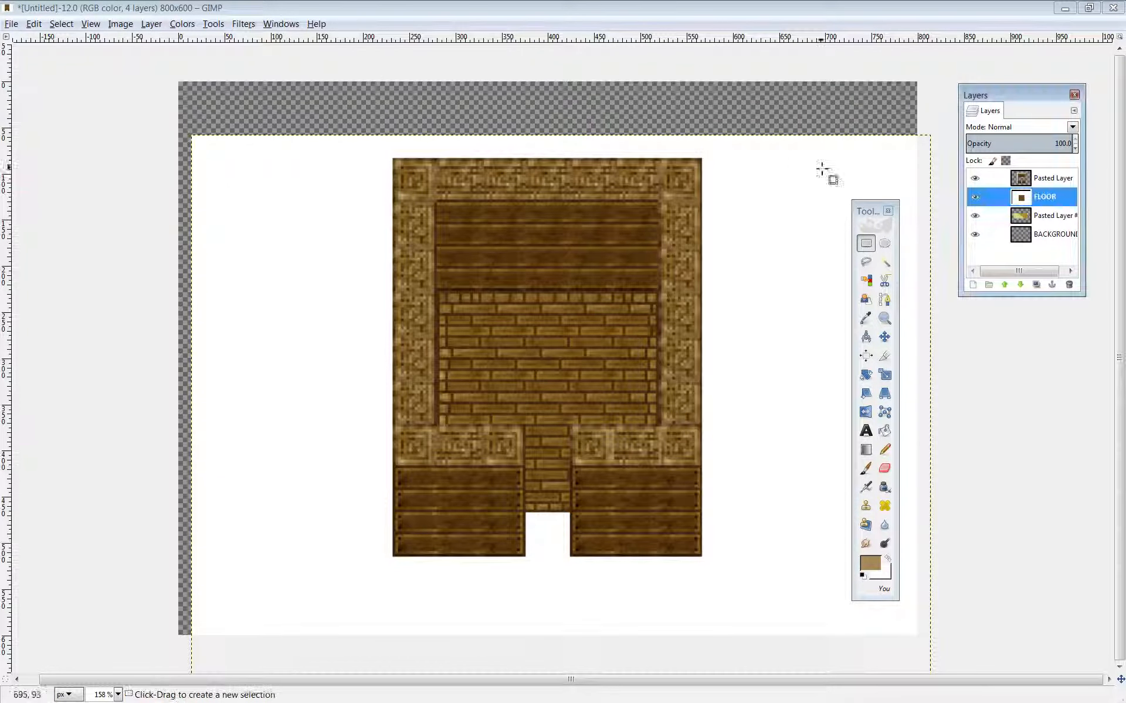
click(1041, 182)
click(1046, 201)
click(1049, 215)
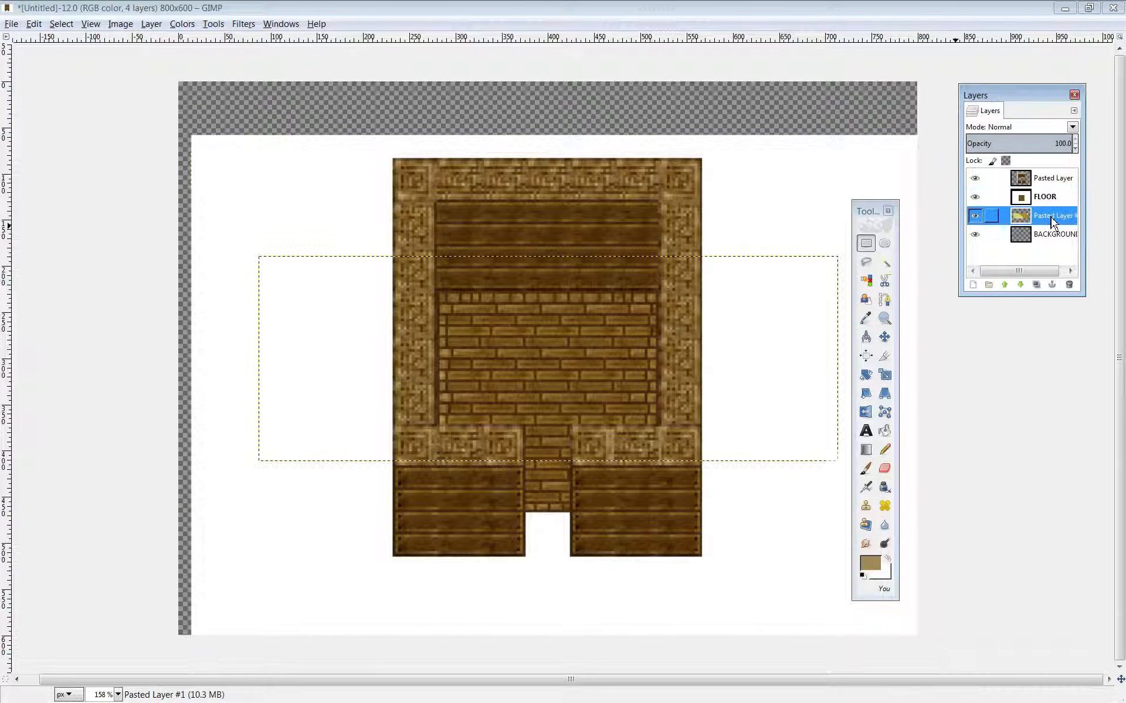
click(1043, 198)
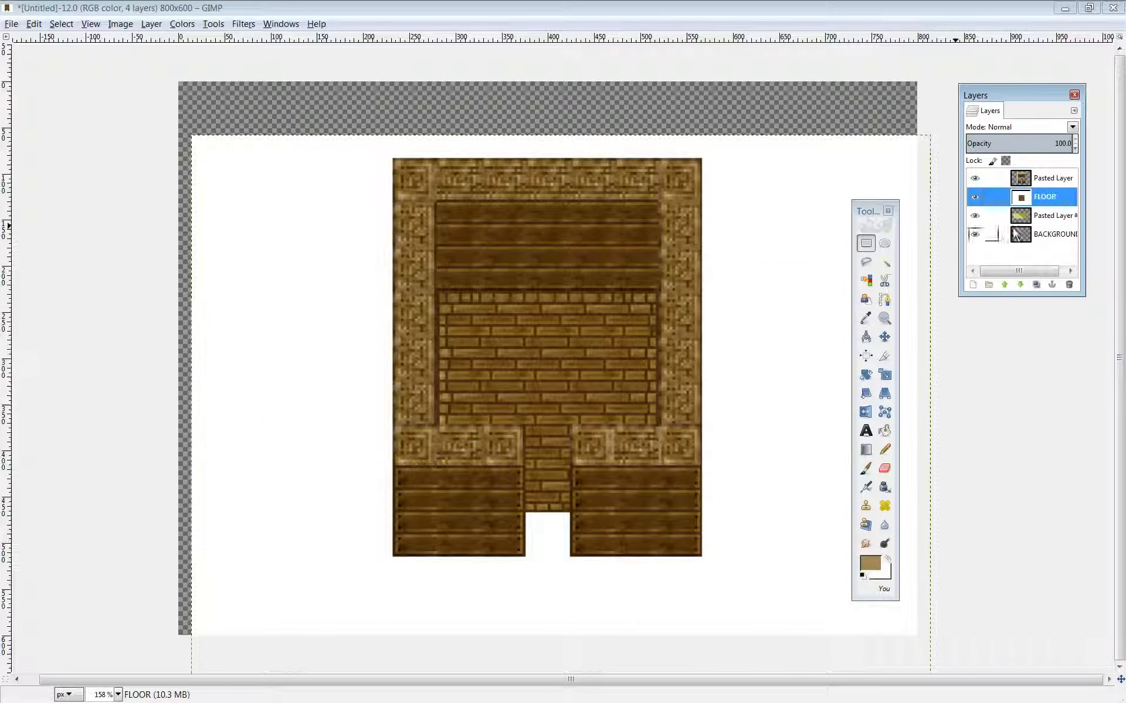
click(884, 282)
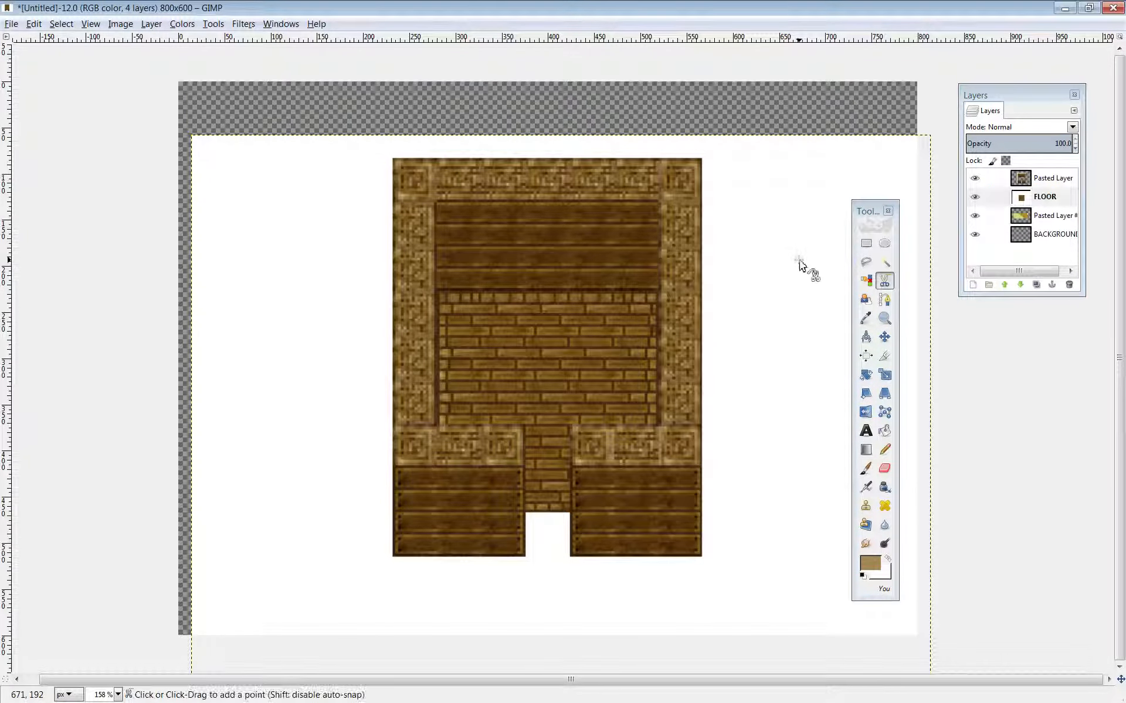
drag(799, 260, 774, 284)
click(812, 350)
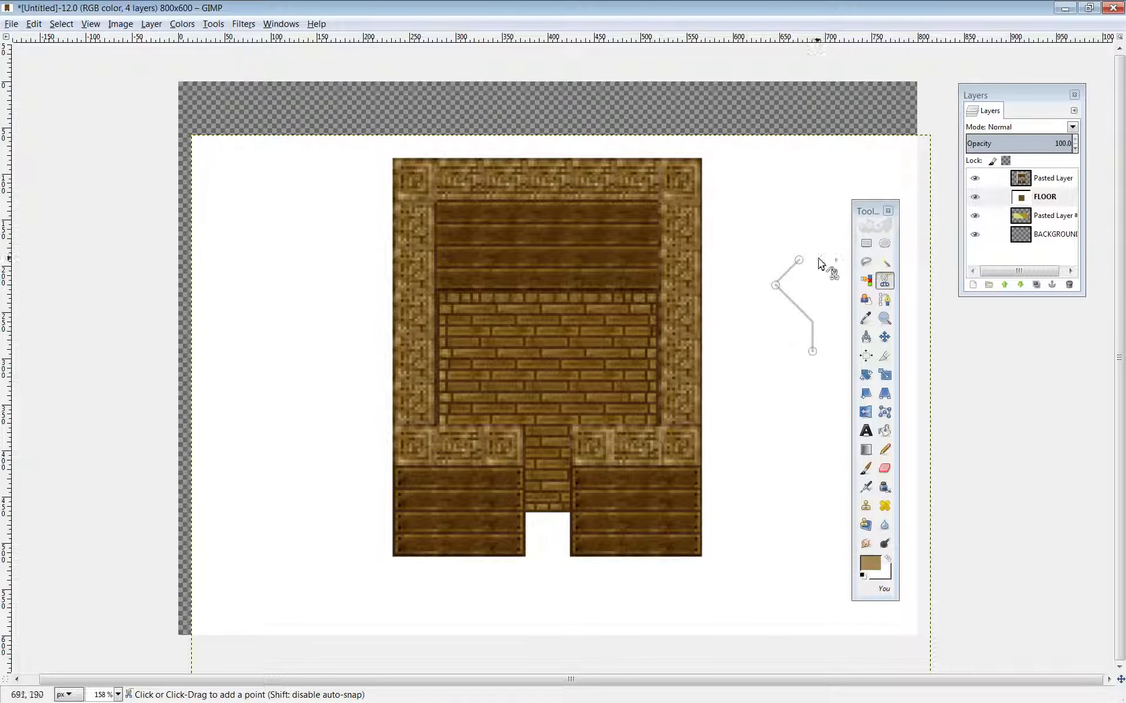
click(831, 218)
click(796, 202)
right_click(782, 381)
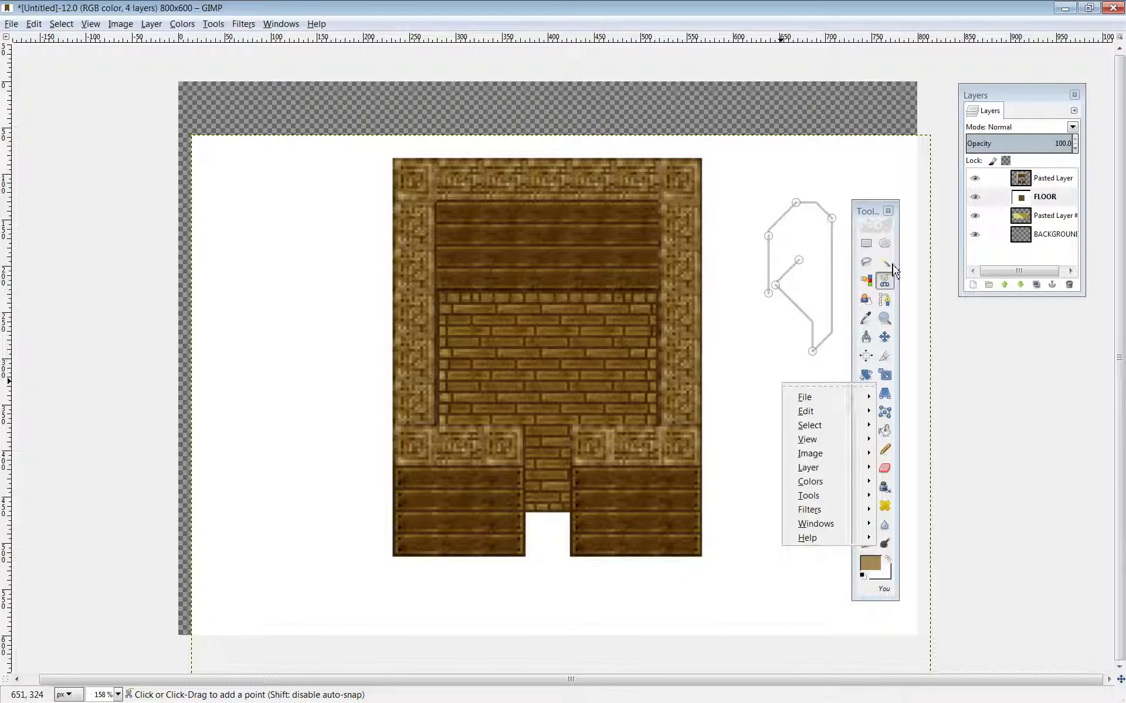
Fuzzy-select the white area around the planks on the FLOOR layer and show only that layer.
click(885, 264)
click(884, 263)
click(782, 371)
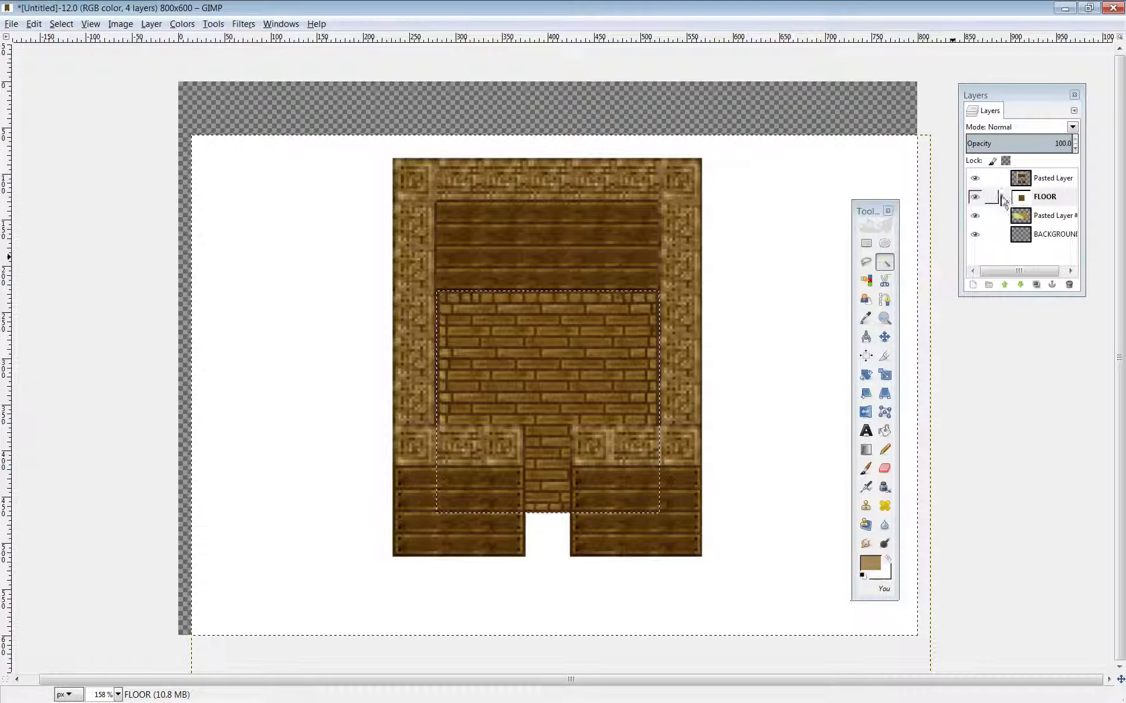
shift+click(974, 197)
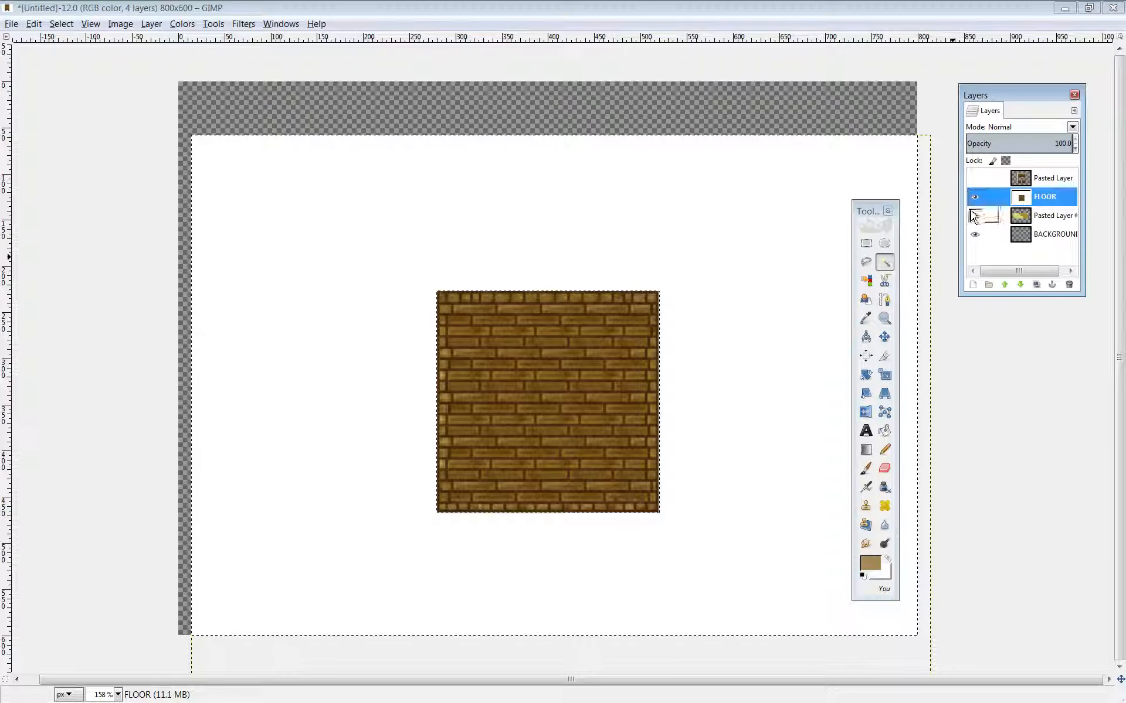
Try to erase the white area around the plank floor with the Eraser, and clear the selection.
click(762, 288)
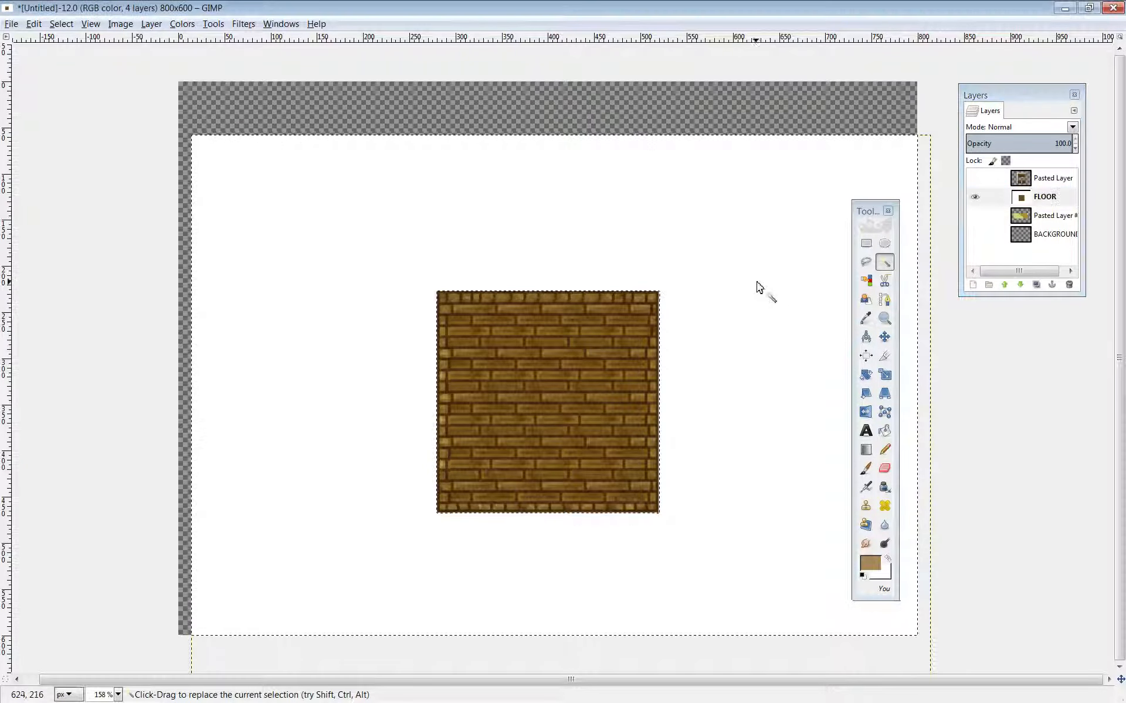
click(755, 283)
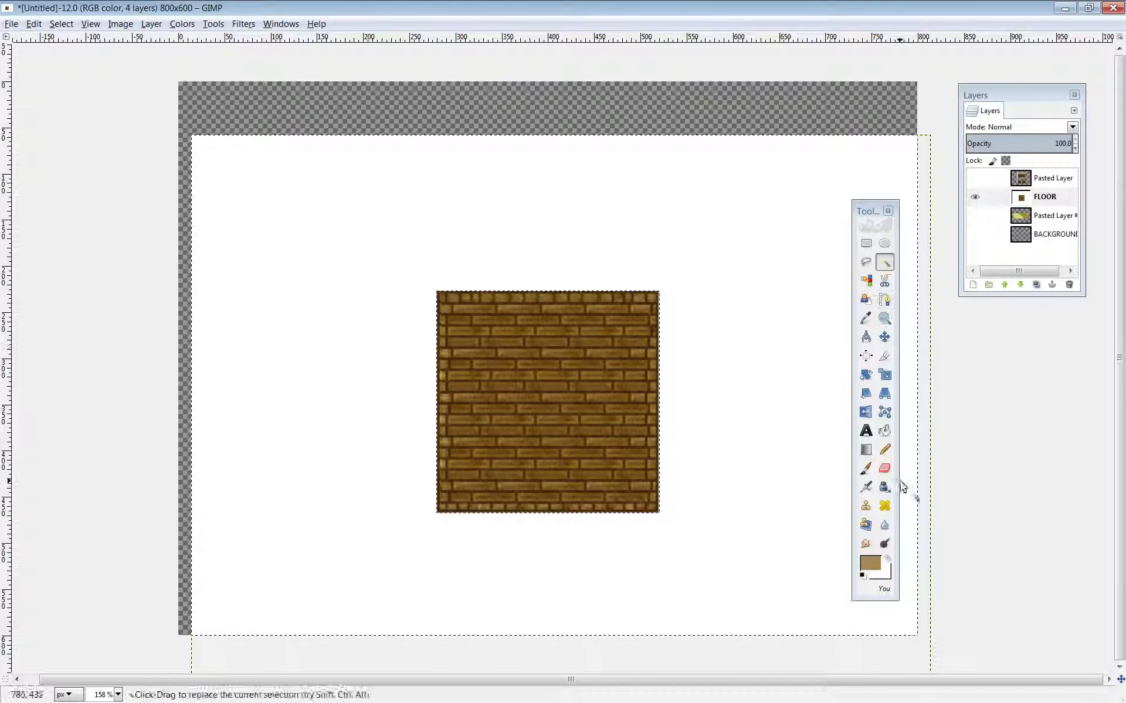
click(884, 468)
click(764, 340)
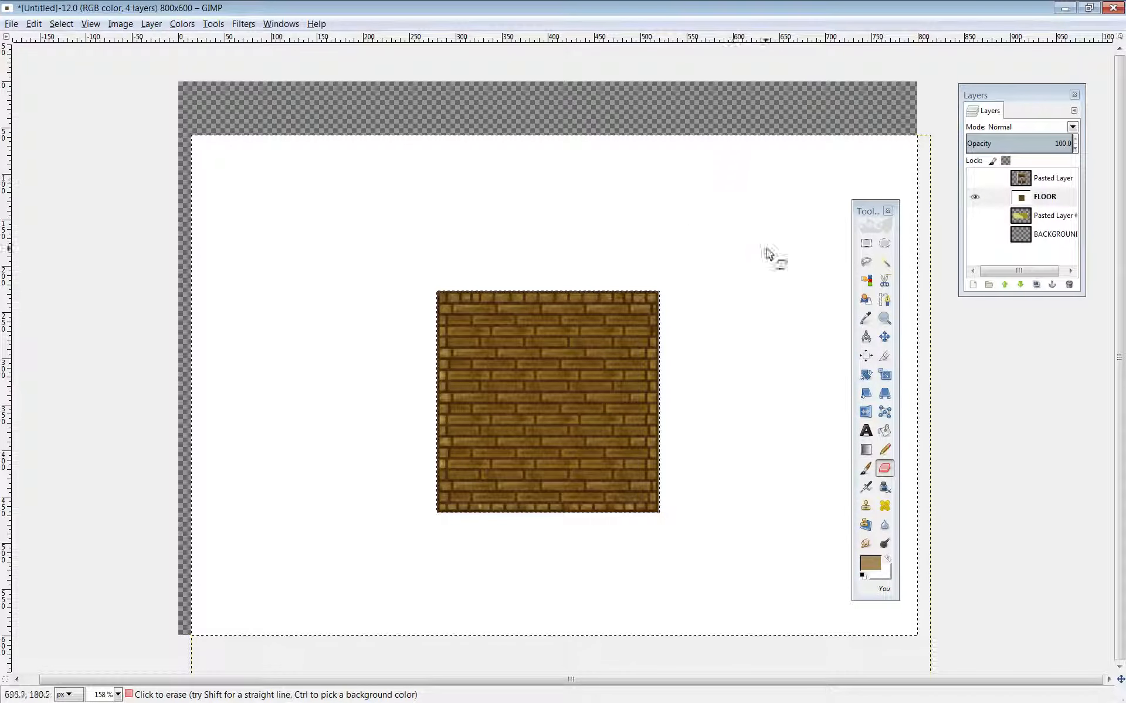
click(865, 242)
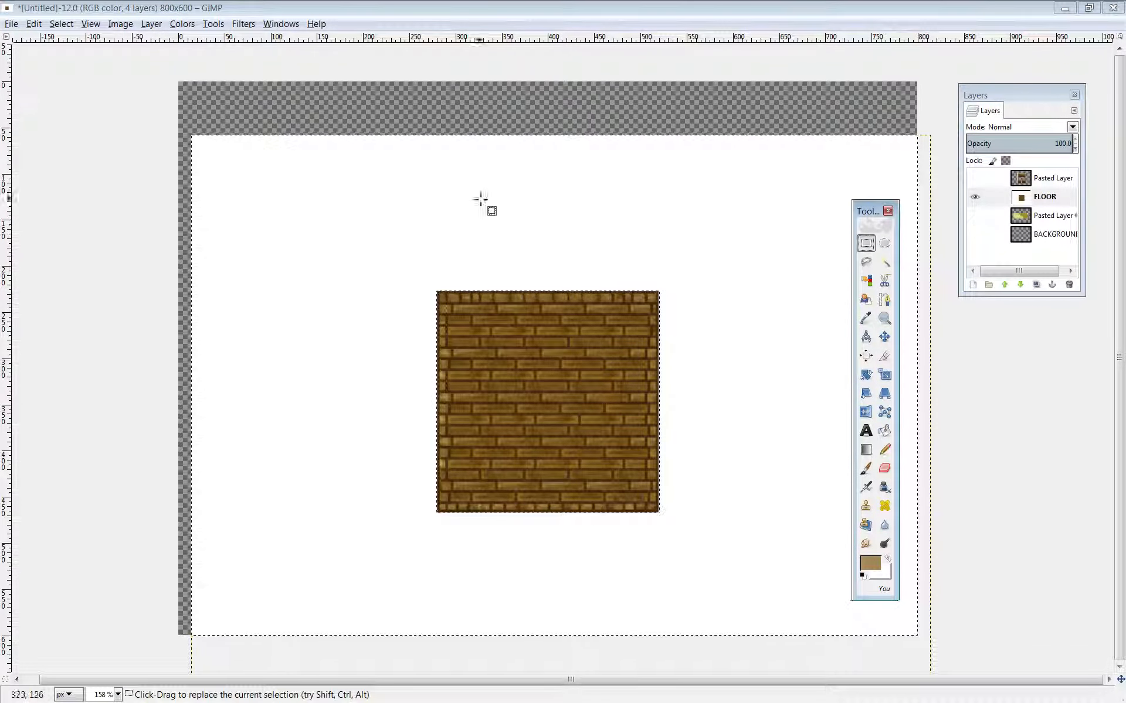
click(745, 233)
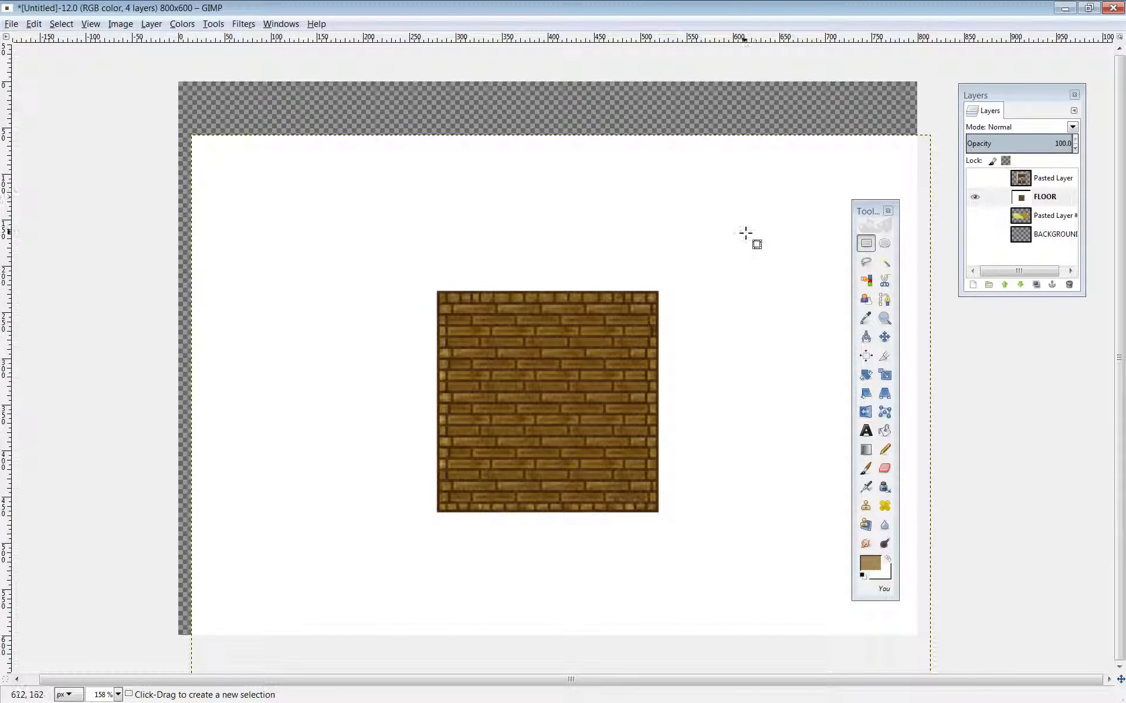
Copy the FLOOR layer's content, paste it into a new 800x600 image filled with transparency, and anchor it.
key(ctrl+c)
click(11, 23)
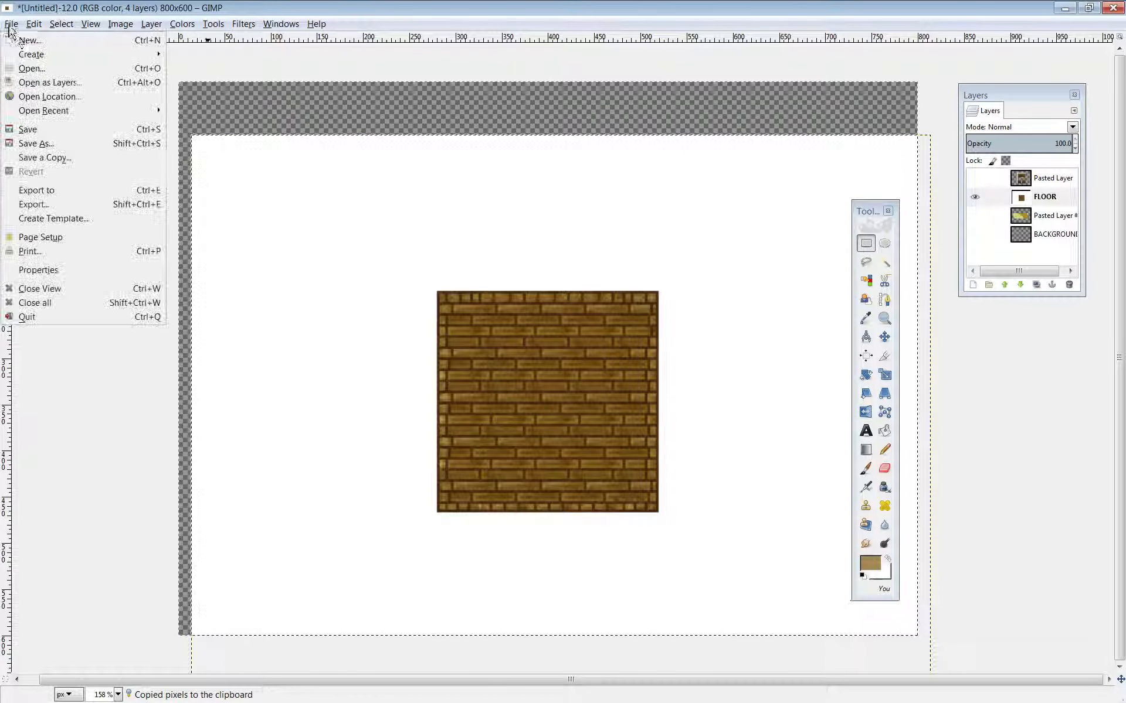
click(35, 41)
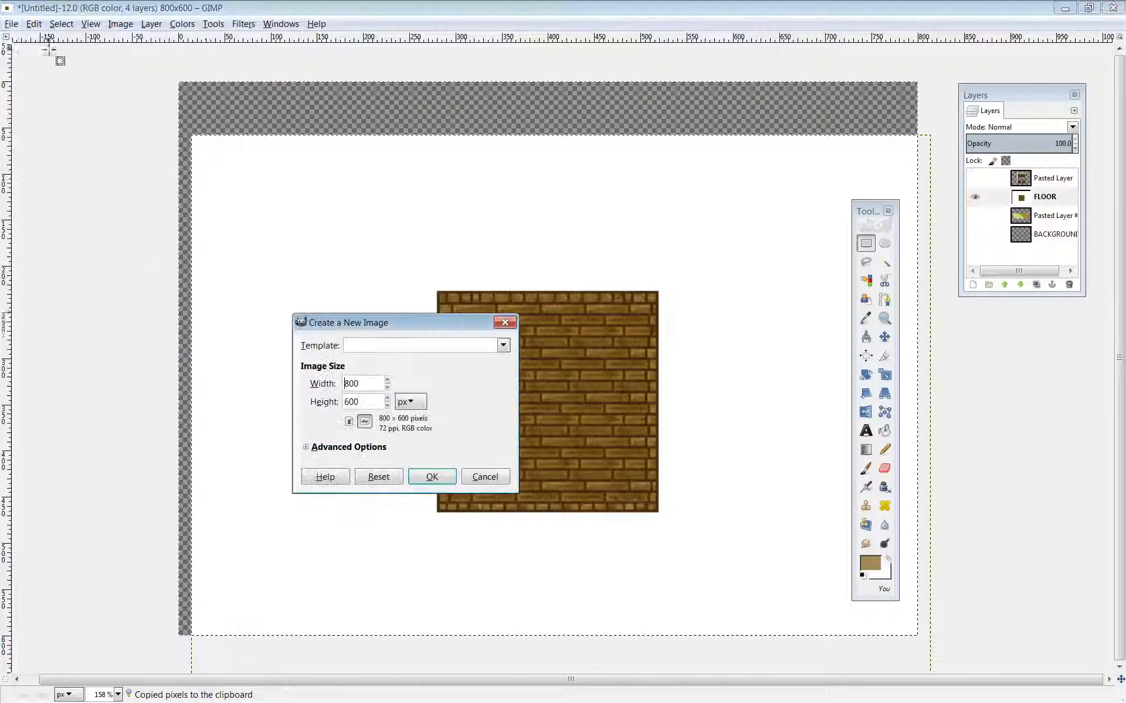
click(322, 448)
click(503, 522)
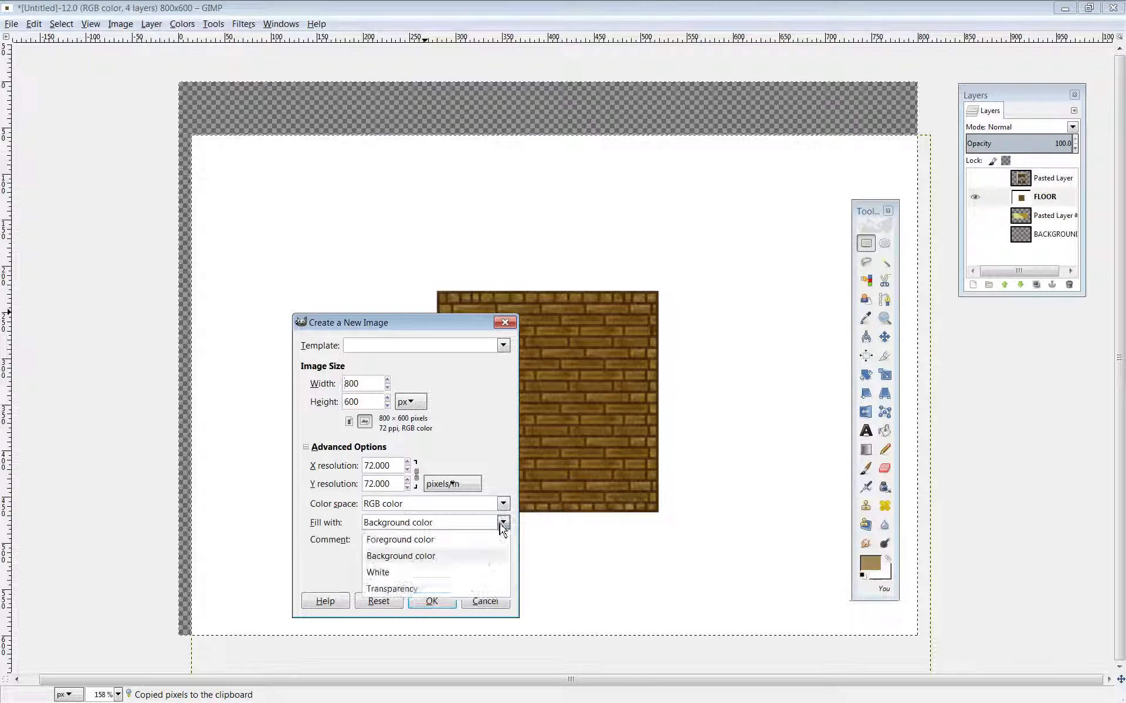
click(417, 584)
click(431, 601)
key(ctrl+v)
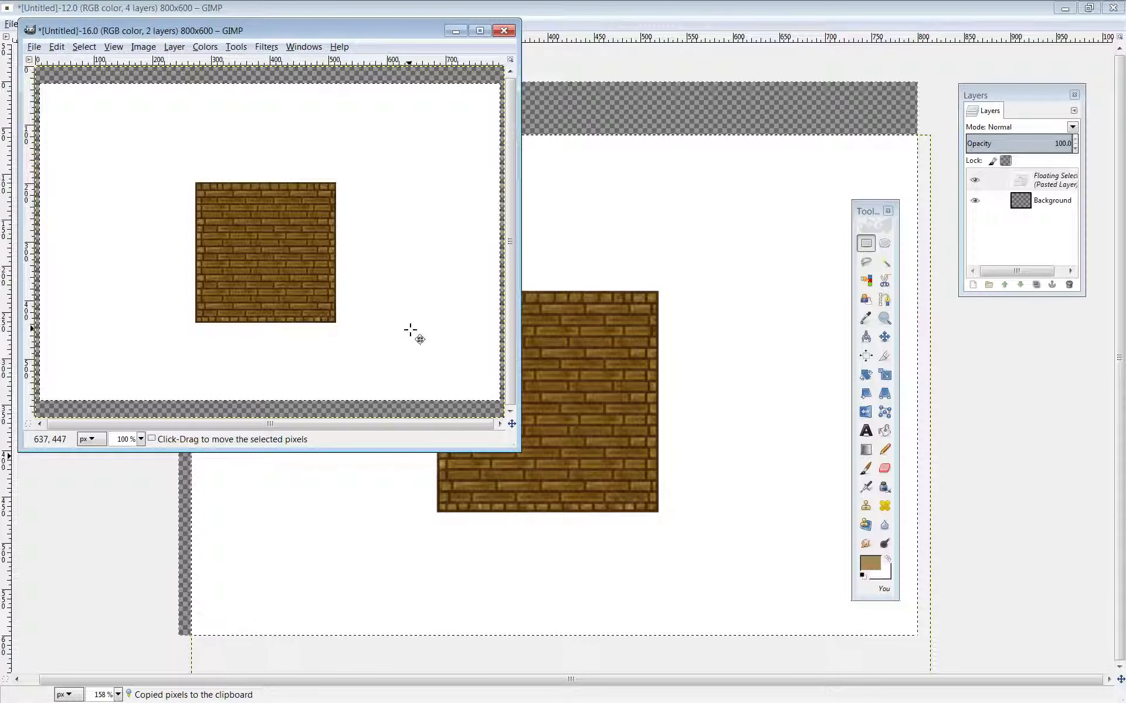
click(452, 221)
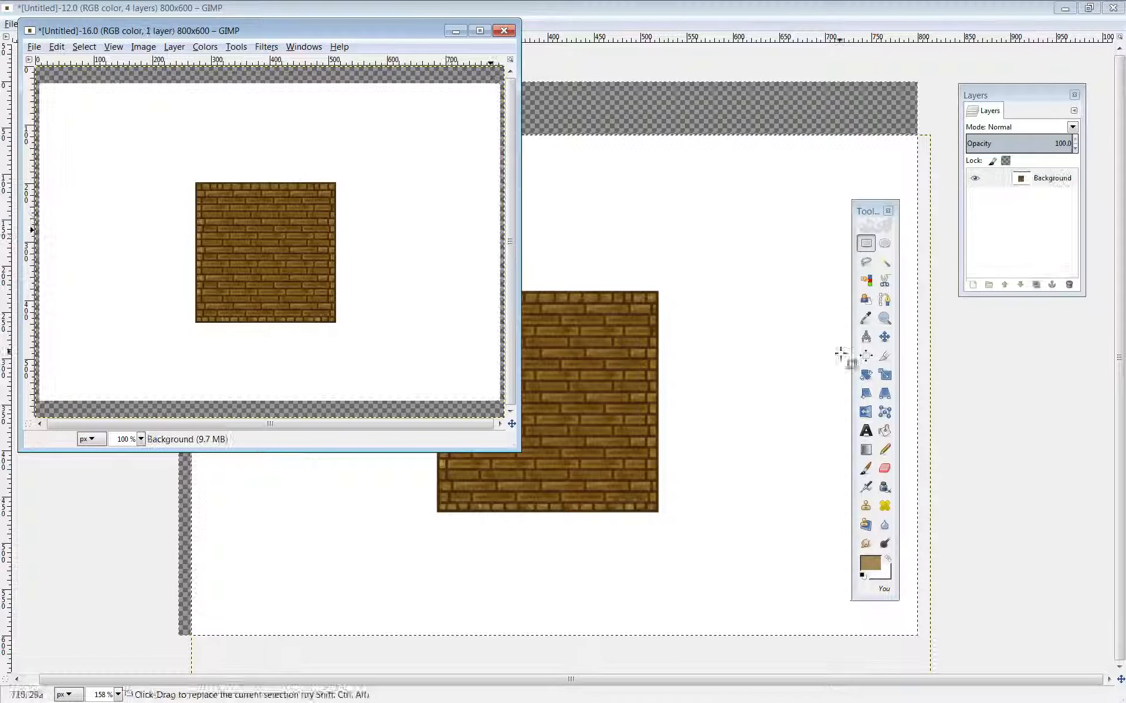
Fuzzy-select the white area around the planks in the new image and delete it to transparency.
click(885, 262)
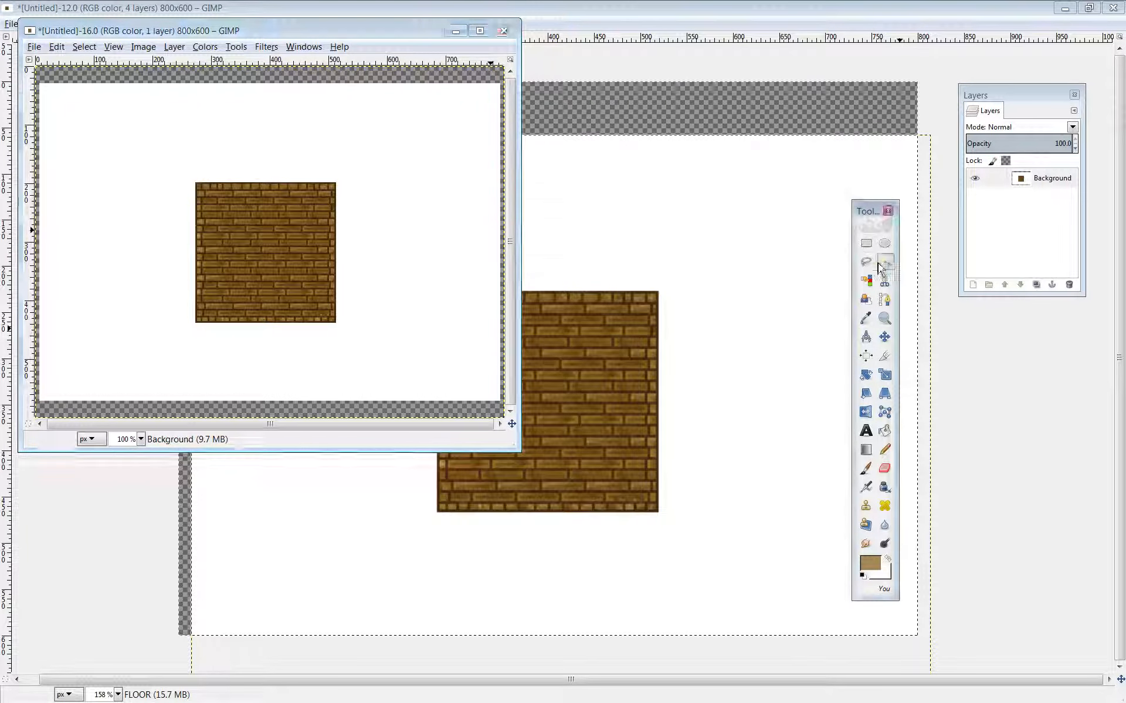
click(475, 242)
key(Delete)
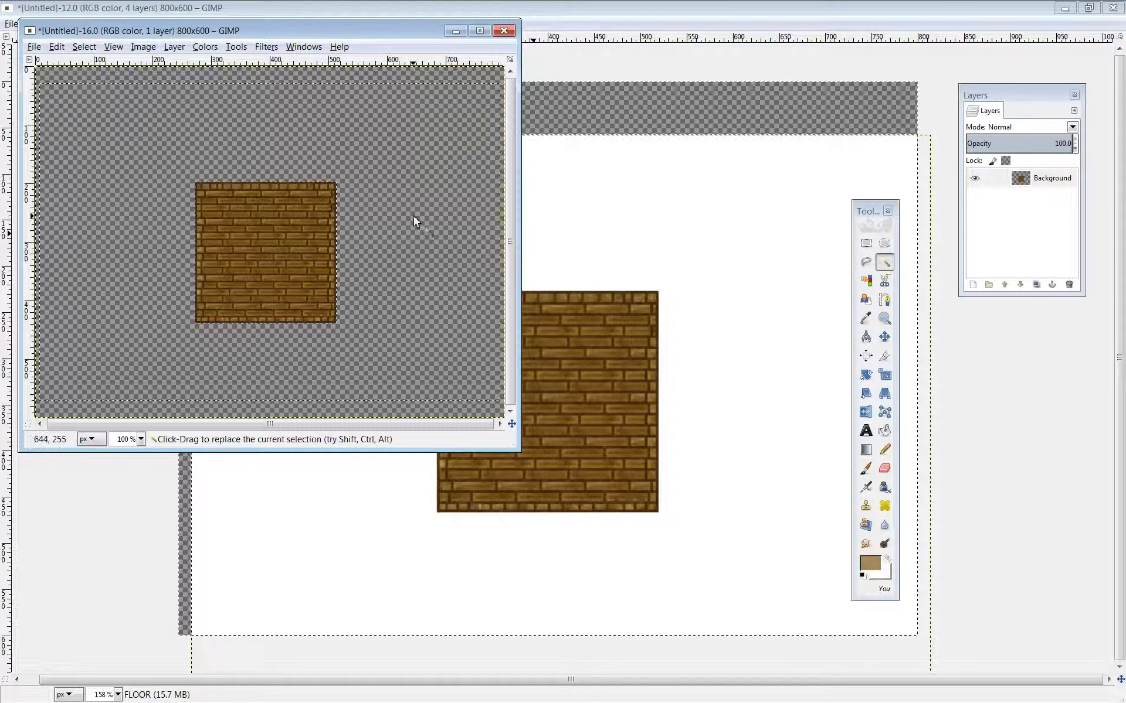
Draw a rectangular selection around the whole plank floor in the new image and copy it.
click(870, 247)
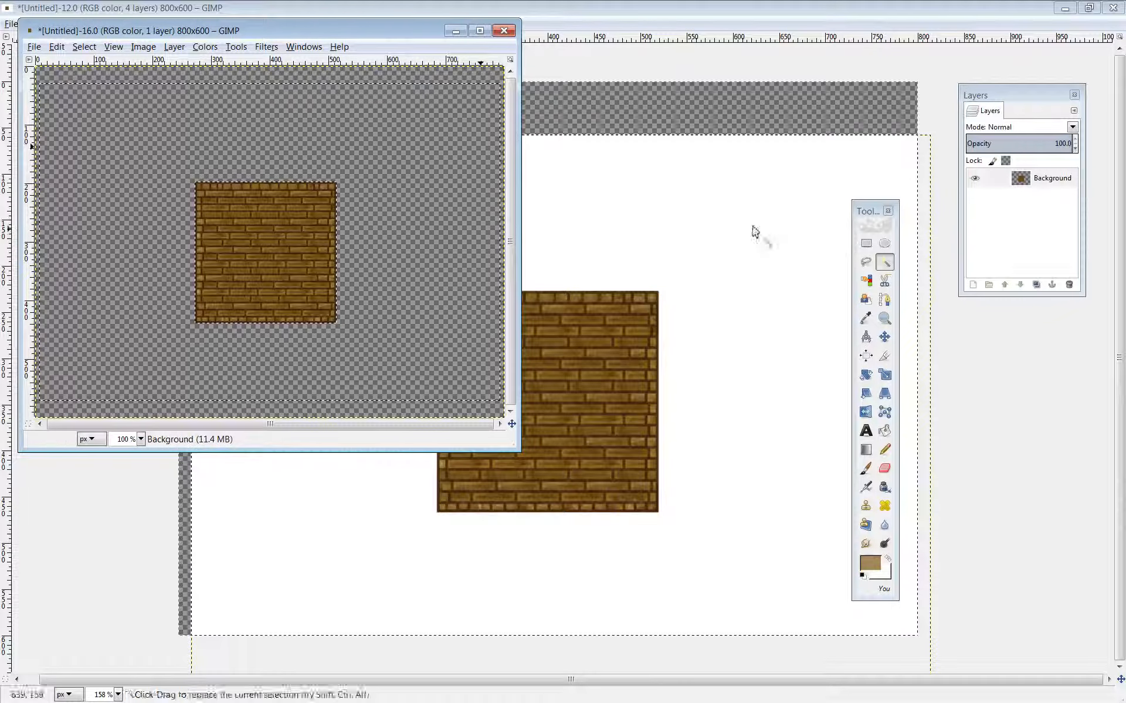
click(391, 183)
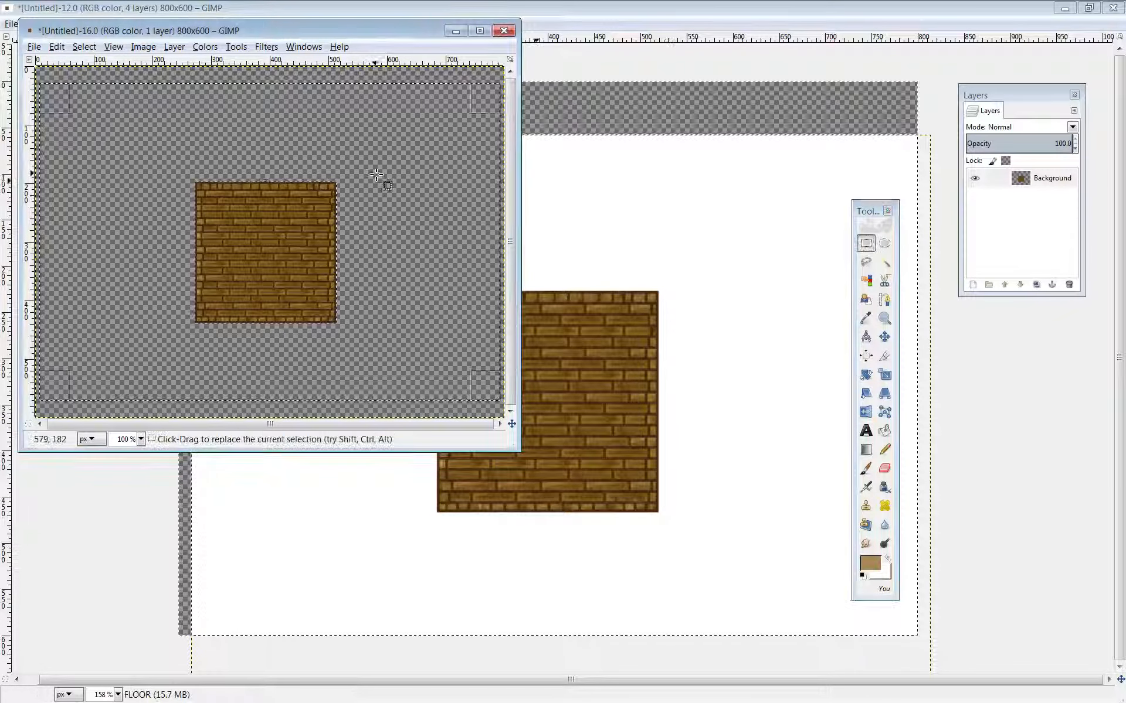
drag(196, 180, 347, 311)
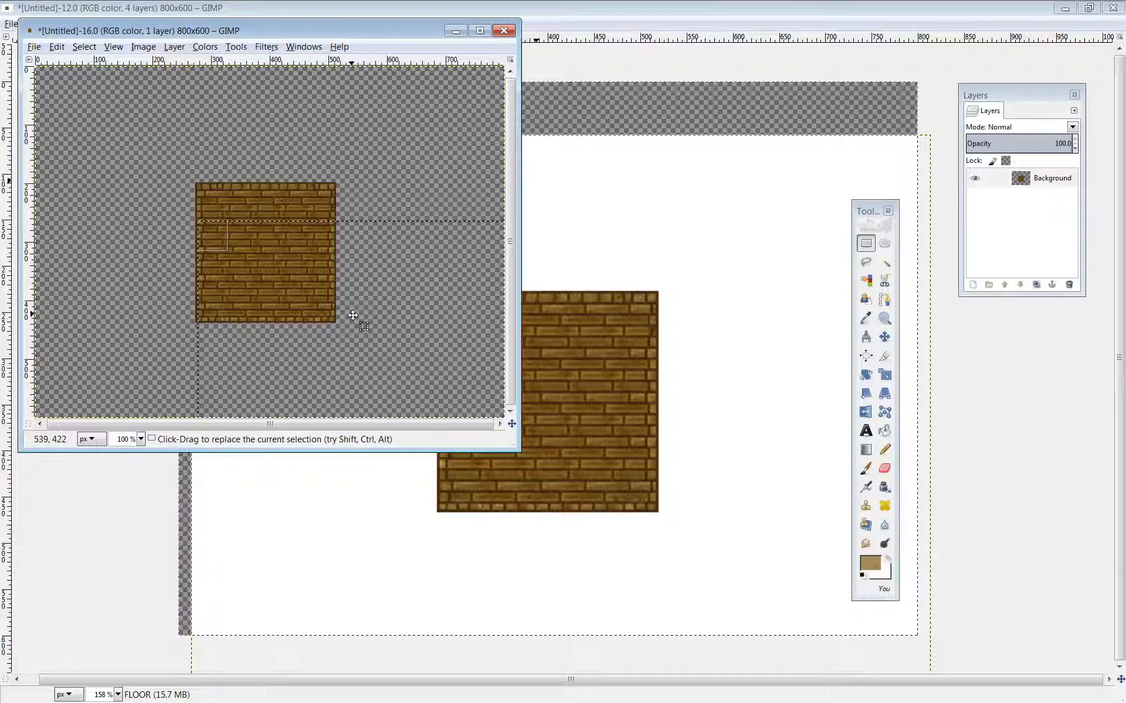
click(376, 146)
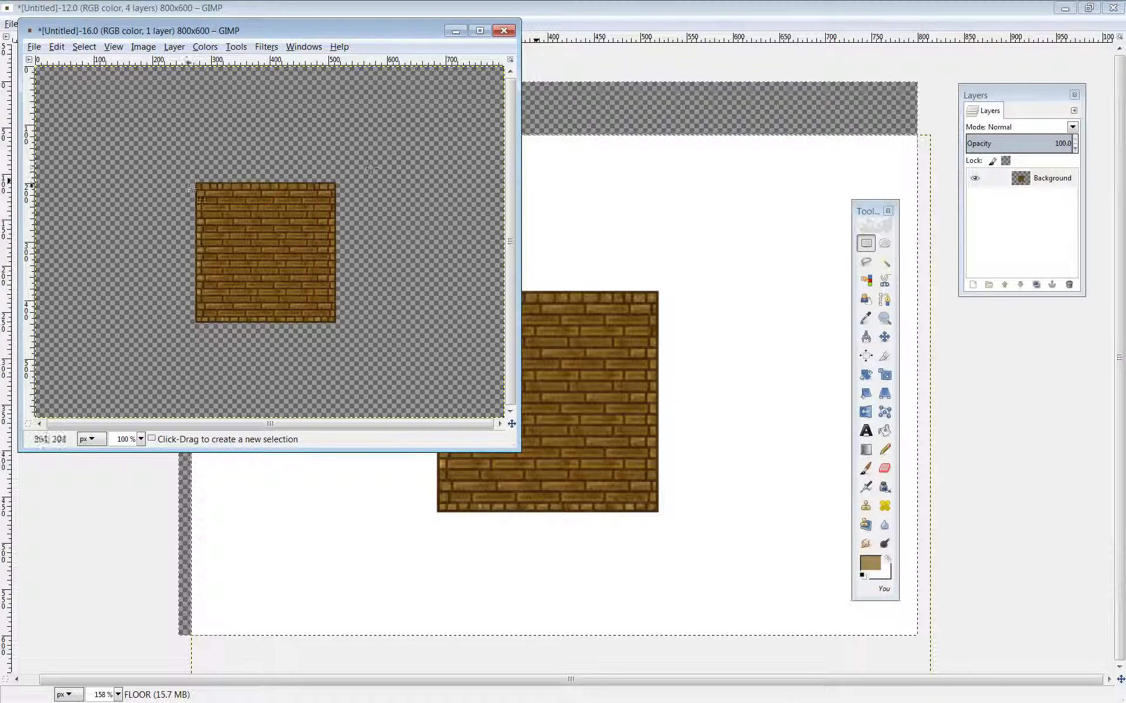
drag(192, 179, 349, 334)
key(ctrl+c)
Return to the room image and delete its FLOOR layer with the white surroundings.
click(646, 258)
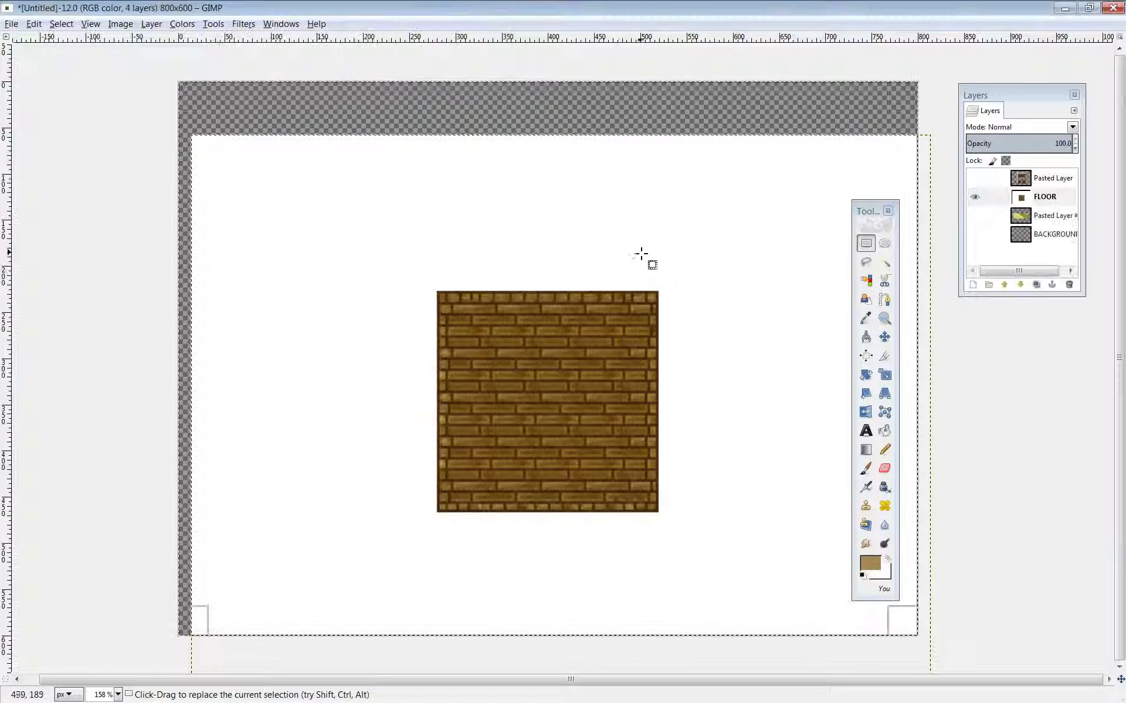
right_click(1043, 197)
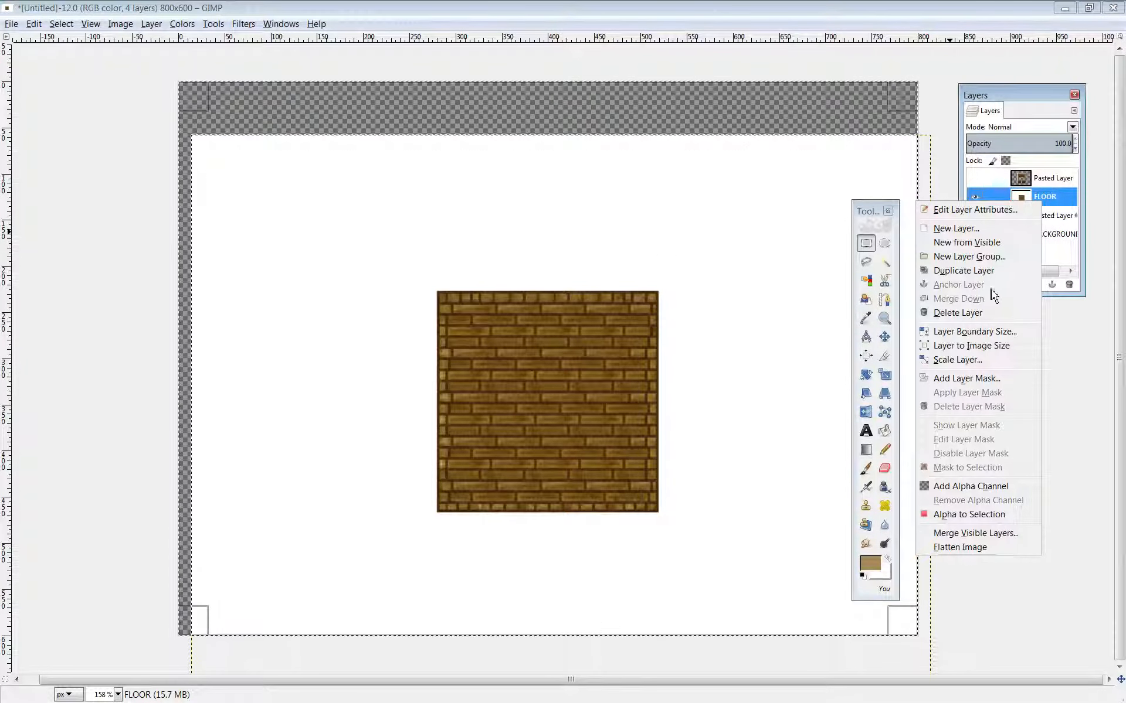
click(957, 312)
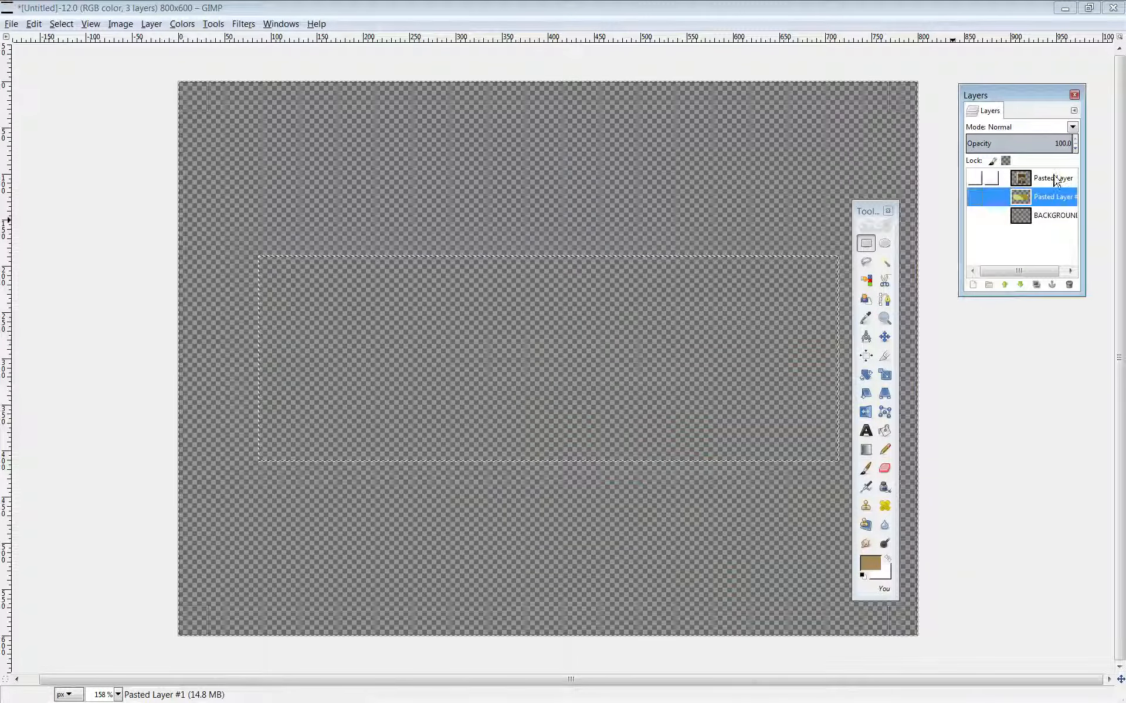
Paste the copied plank floor into the terrain and walls image and turn the floating selection into a new layer.
click(1053, 179)
click(1053, 216)
key(ctrl+v)
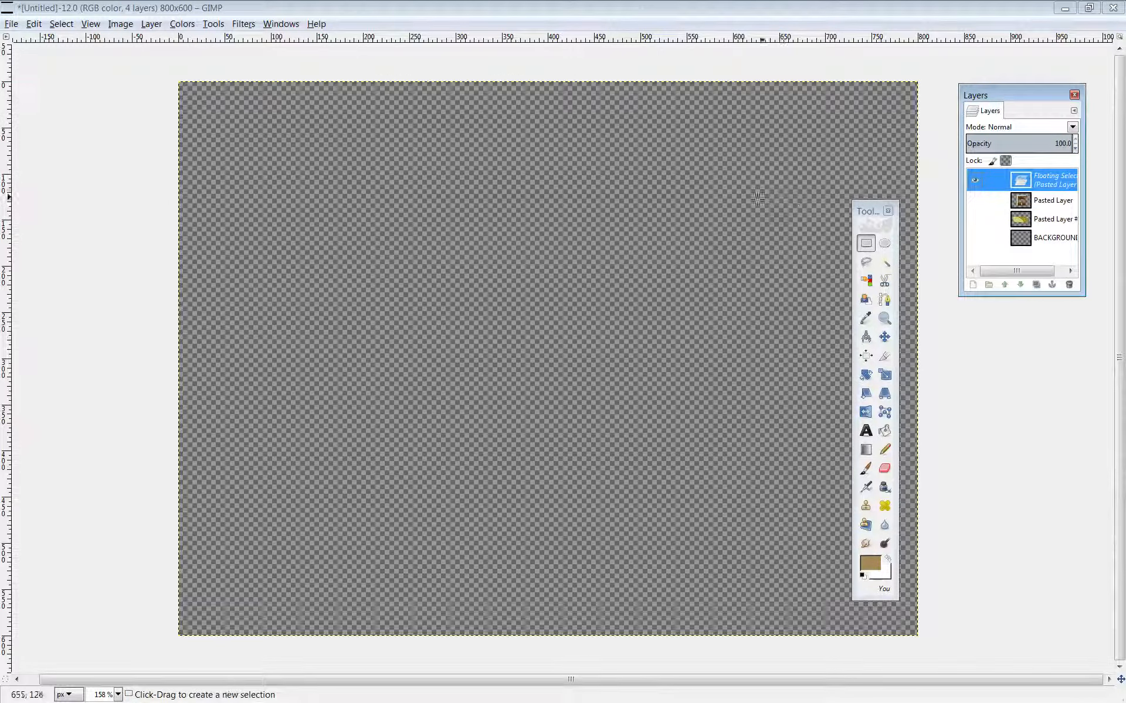
click(124, 24)
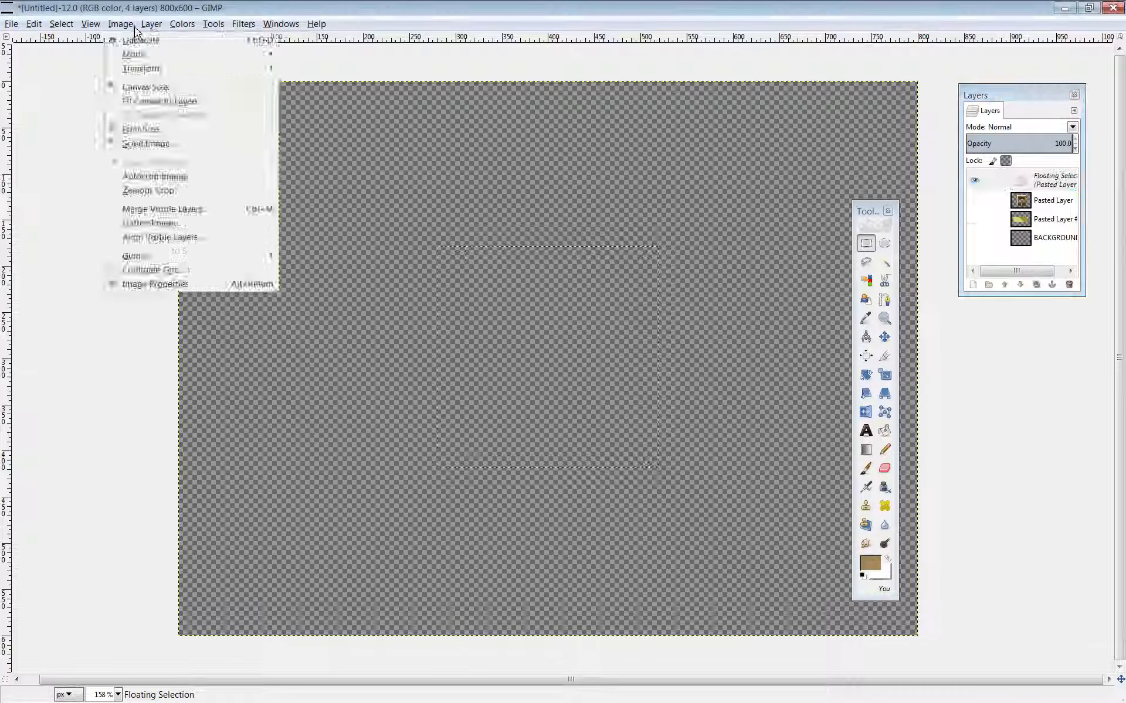
click(159, 41)
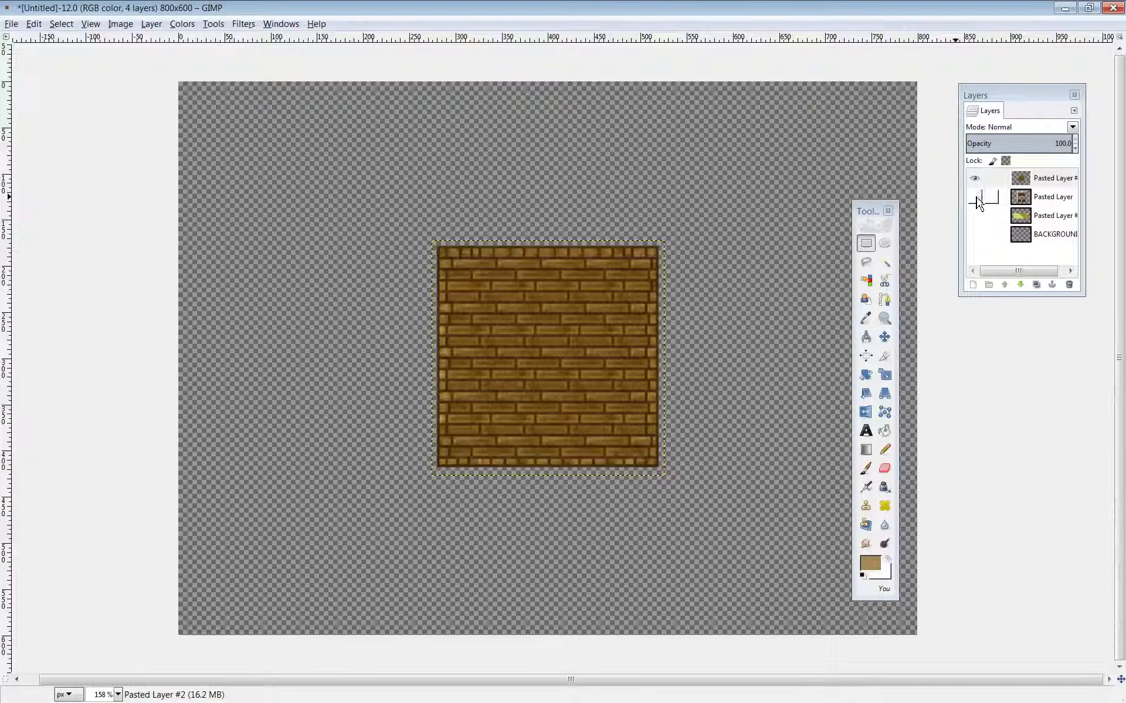
Make all hidden layers visible and raise the walls layer above the plank floor layer.
drag(978, 202, 980, 238)
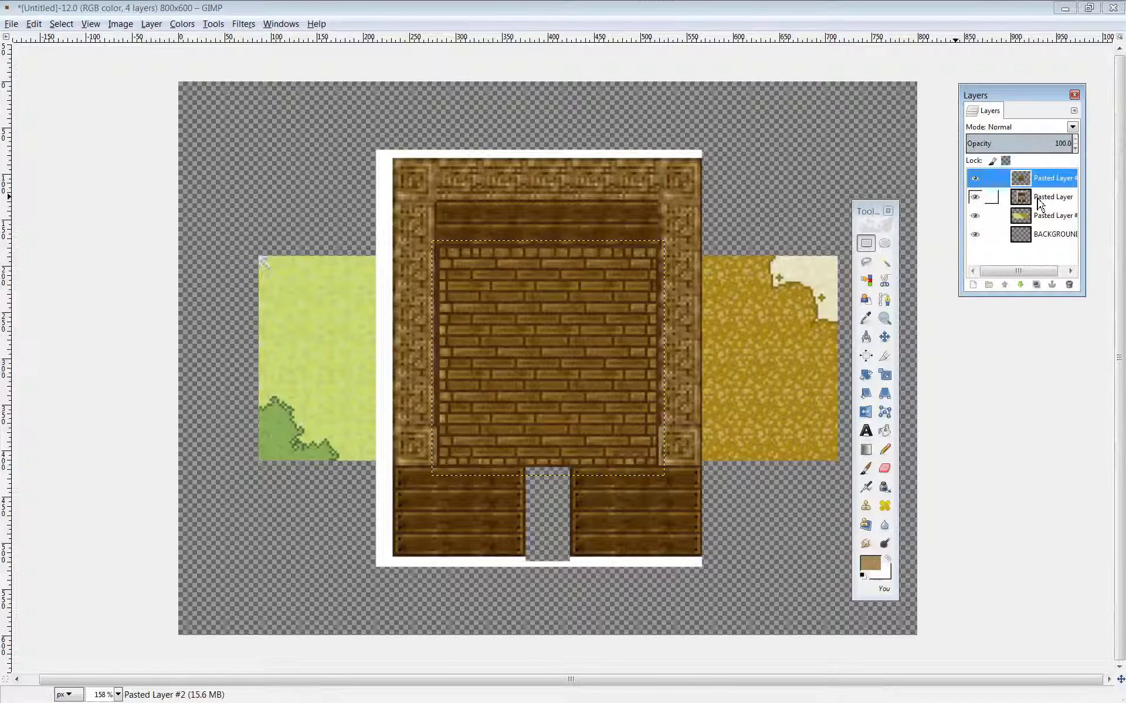
drag(1037, 197, 1032, 174)
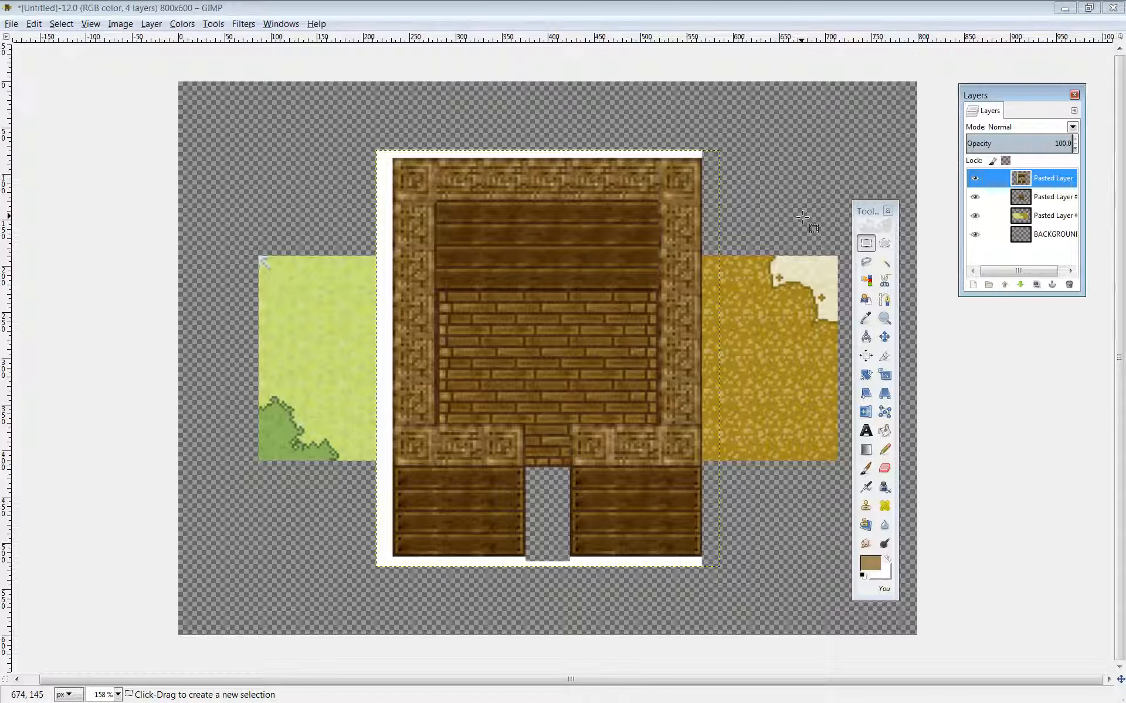
click(118, 695)
click(108, 603)
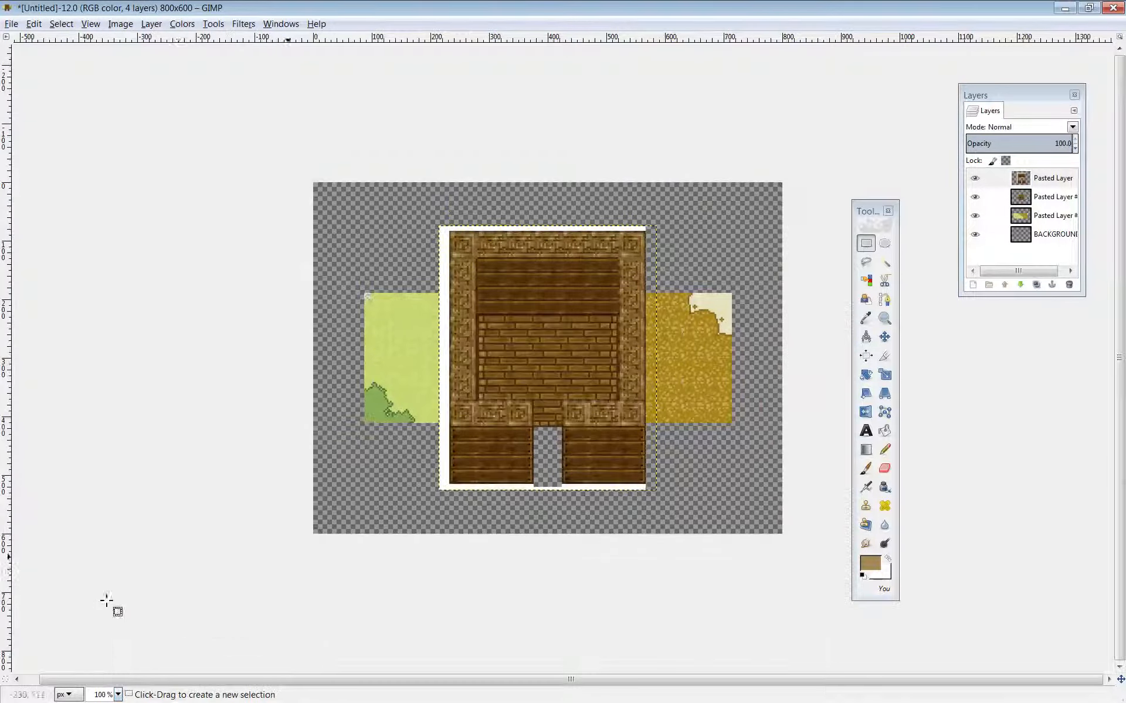
click(1049, 179)
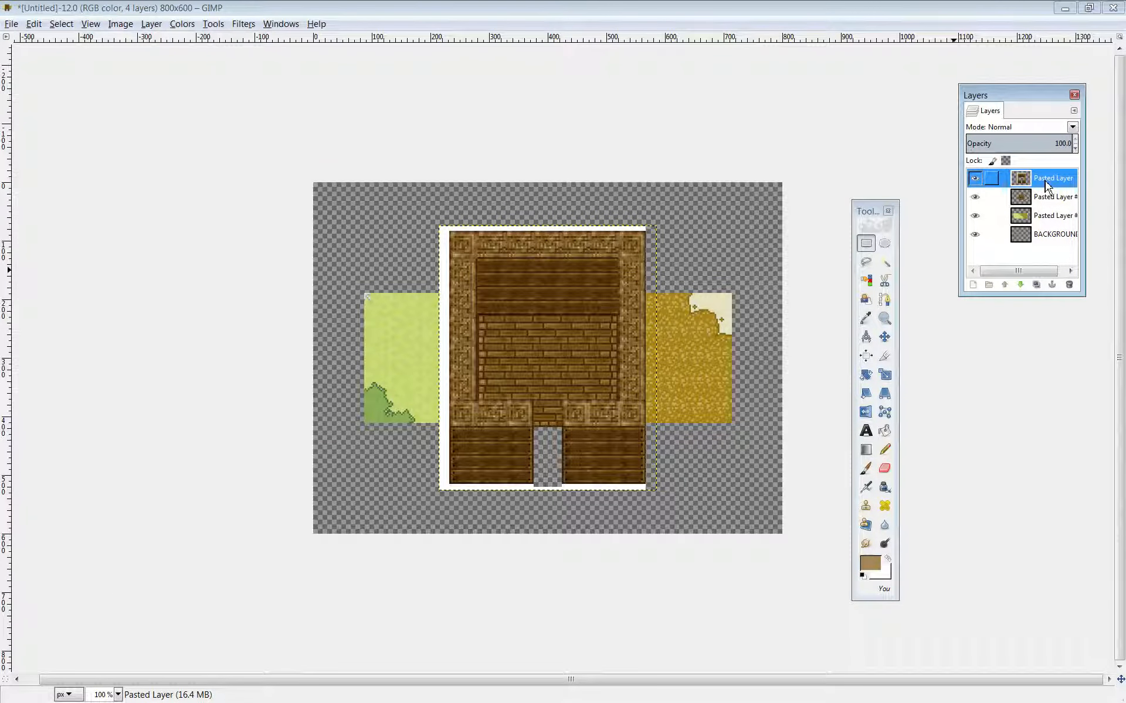
drag(310, 188, 449, 528)
click(493, 595)
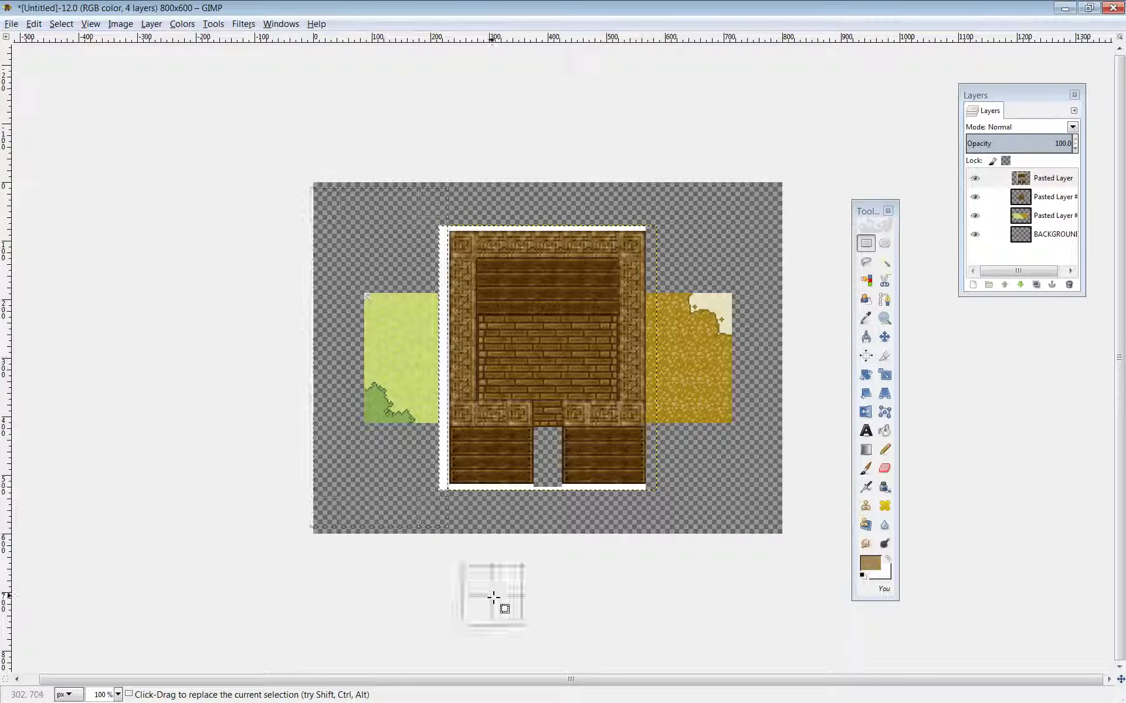
drag(716, 578, 387, 484)
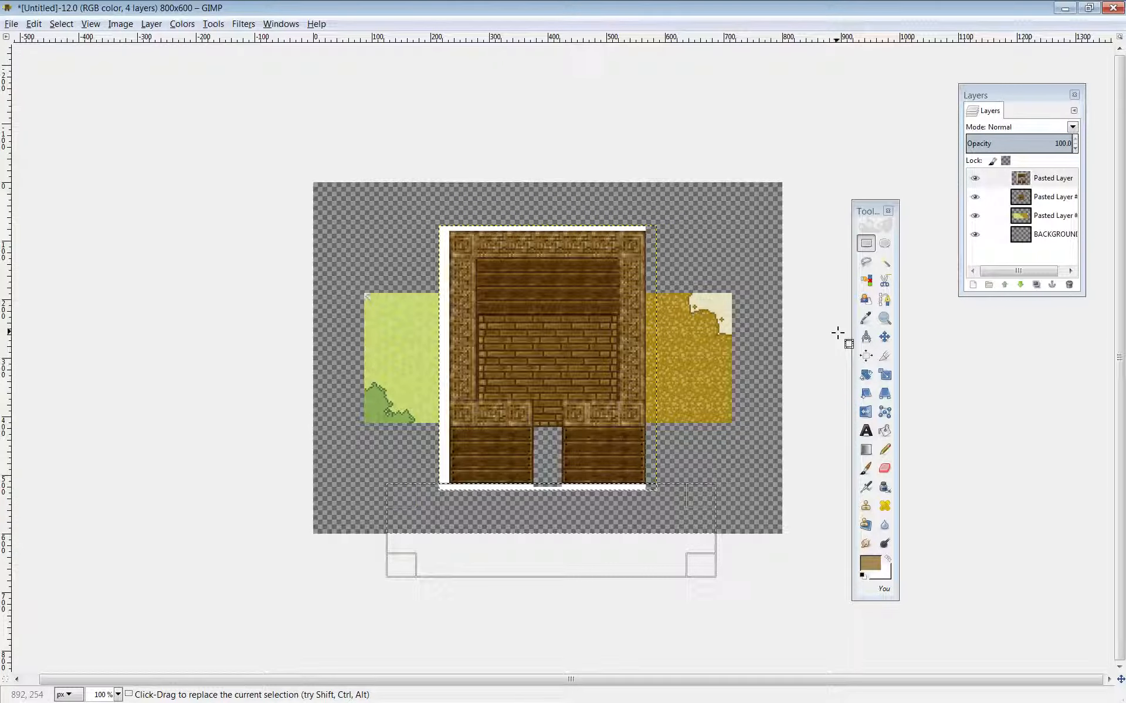
Select the white strip along the lower edge of the wooden walls and delete it to transparency.
click(885, 320)
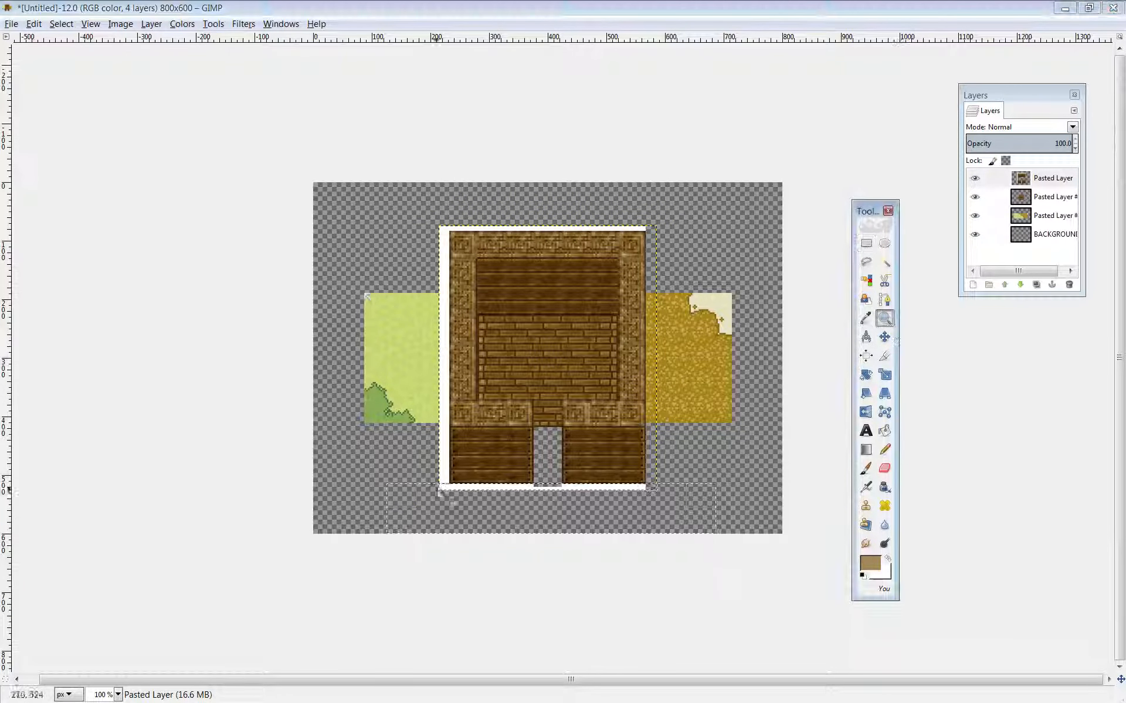
drag(418, 467, 672, 509)
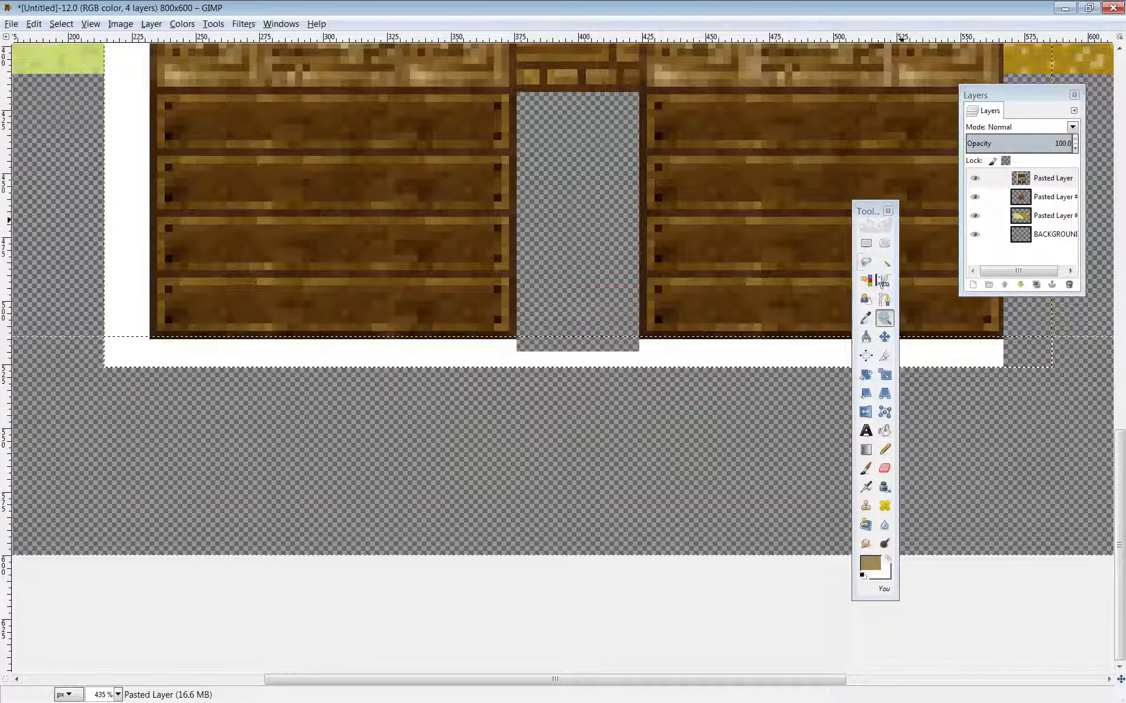
click(866, 243)
drag(1049, 616, 88, 343)
Delete the upper section of the white strip beside the left wall and the white strip above the walls.
scroll(170, 459, up, 5)
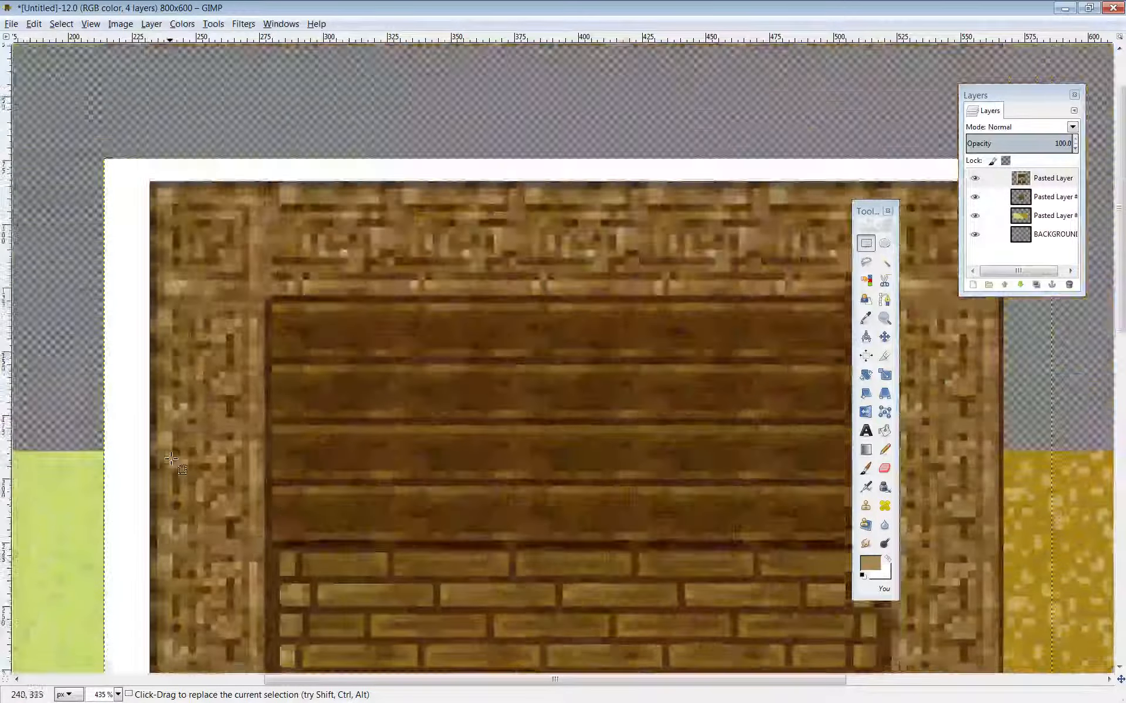
scroll(171, 459, up, 2)
drag(64, 205, 150, 506)
key(Delete)
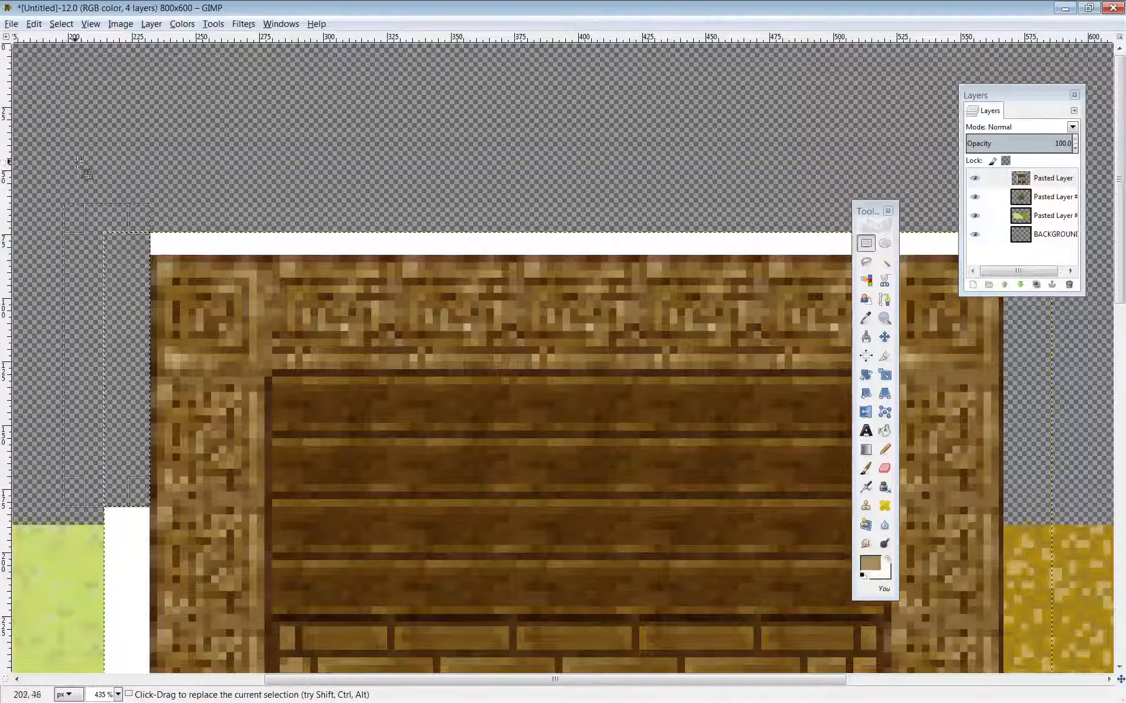
drag(114, 130, 1075, 259)
Delete the rest of the white strip along the left wall, section by section, using rectangular selections.
scroll(529, 387, down, 4)
scroll(529, 387, down, 20)
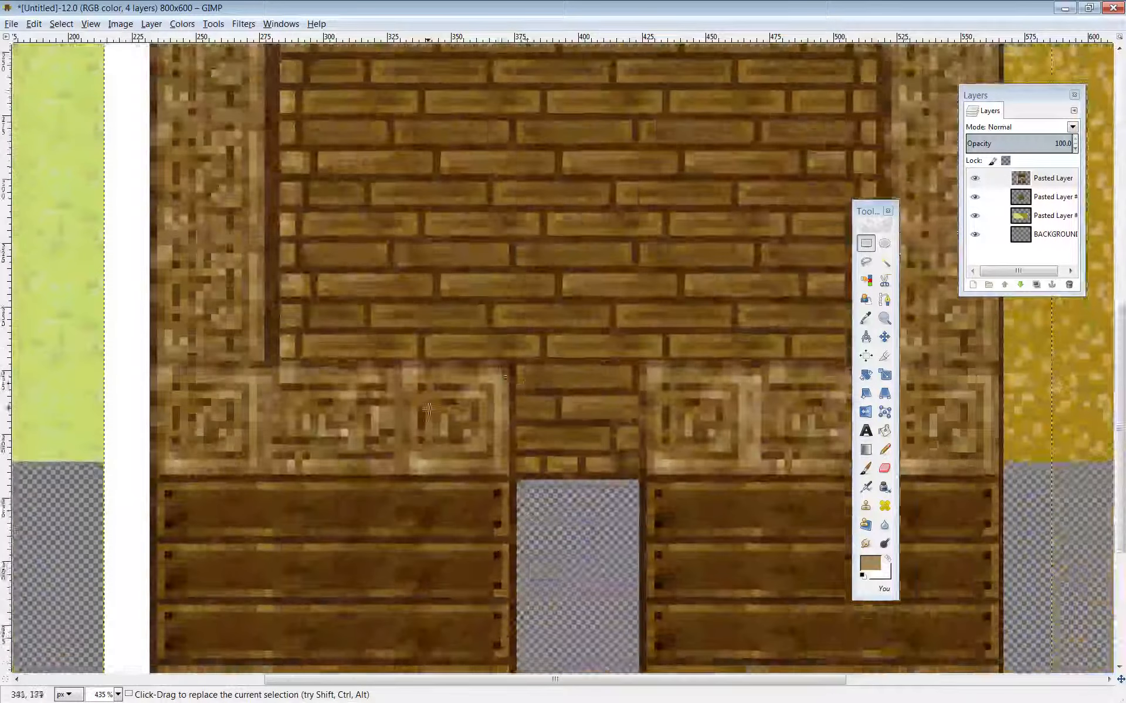
drag(23, 545, 157, 166)
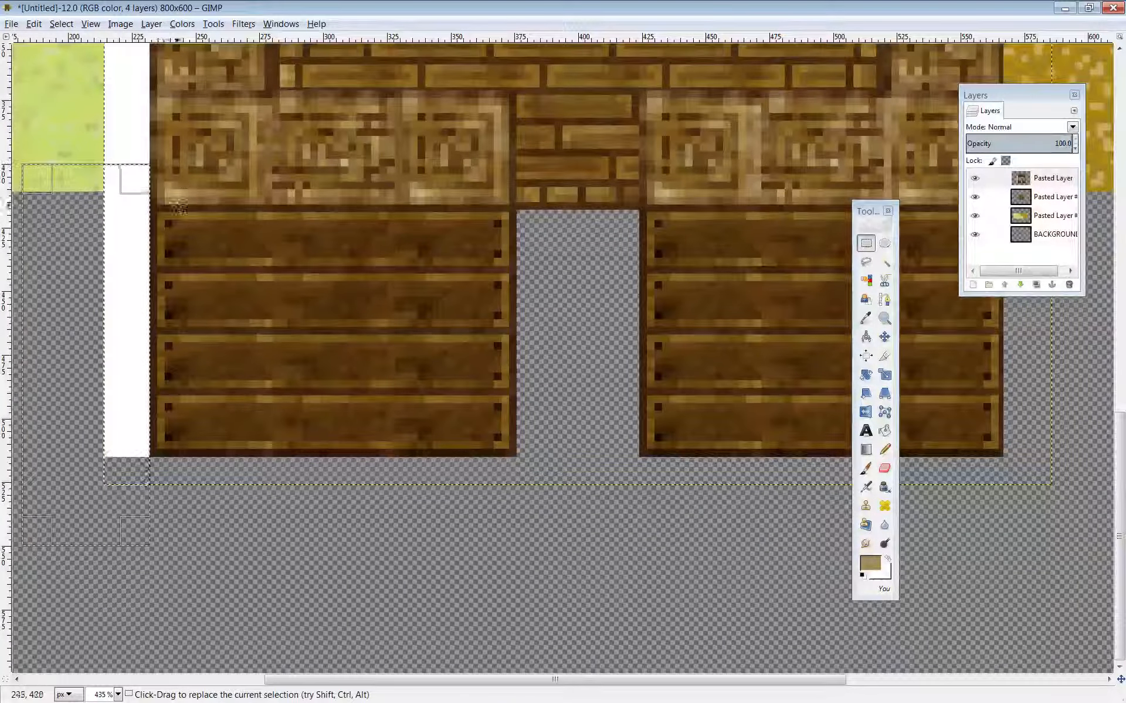
key(Delete)
scroll(157, 182, up, 10)
drag(79, 204, 146, 514)
key(Delete)
scroll(134, 496, down, 5)
scroll(135, 495, down, 3)
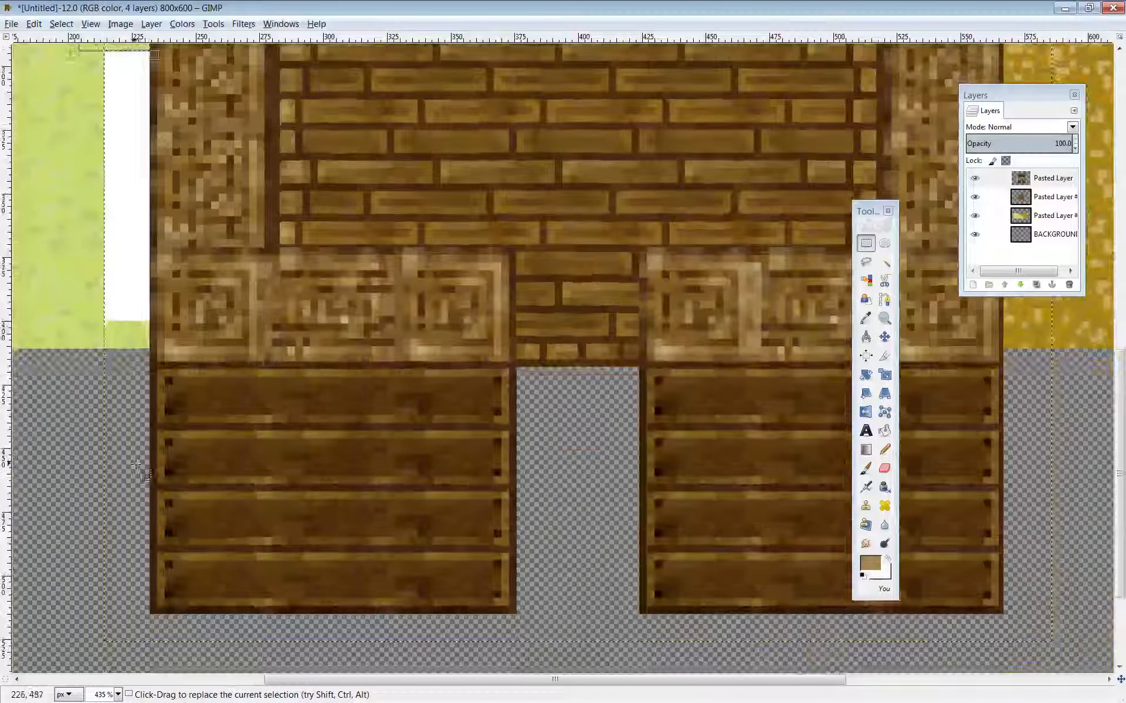
drag(61, 419, 149, 44)
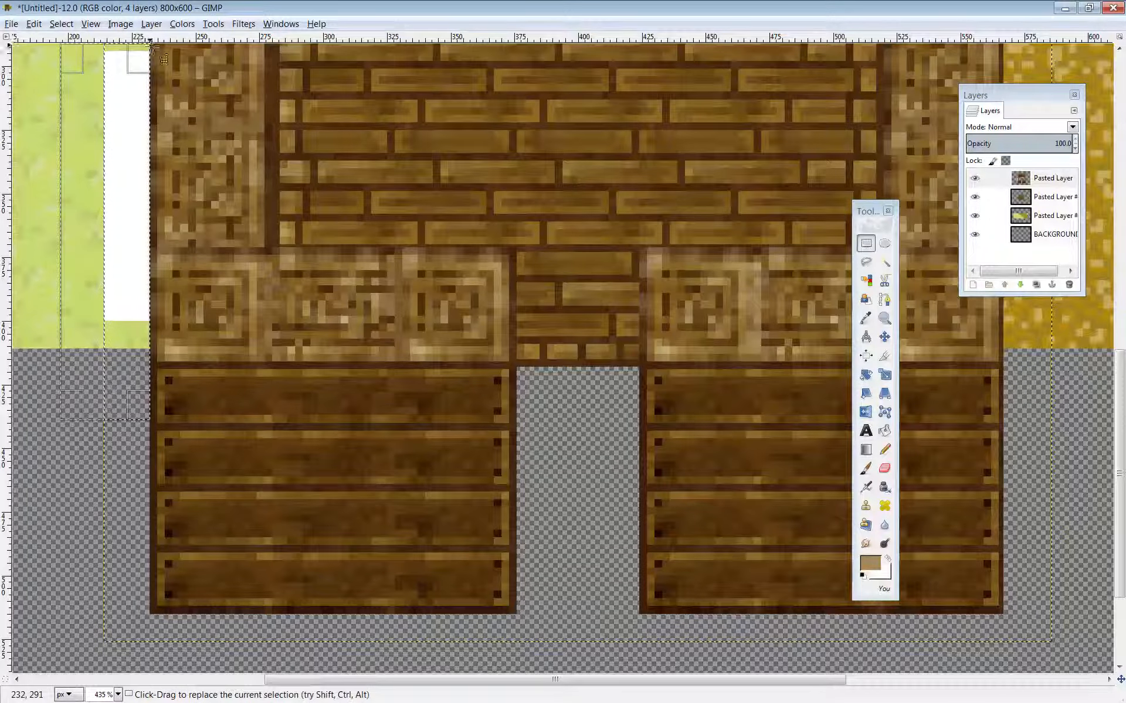
key(Delete)
Clear the rectangular selection and show the whole image at 100% zoom.
scroll(346, 209, up, 3)
scroll(347, 208, up, 1)
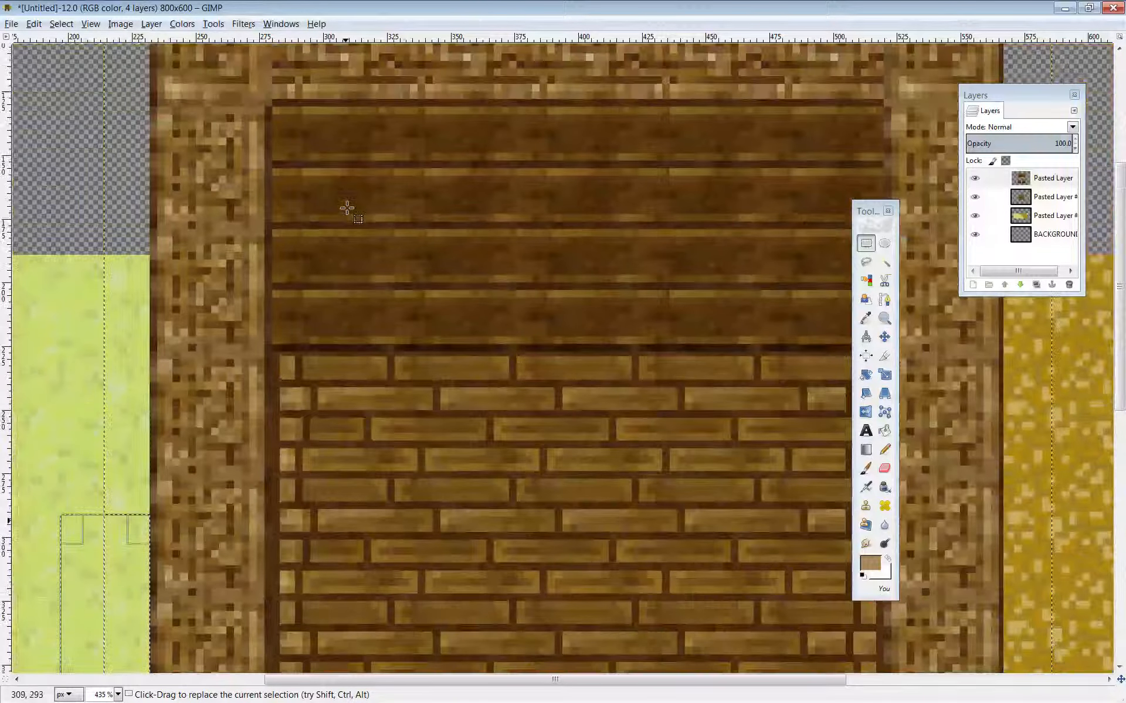
click(101, 233)
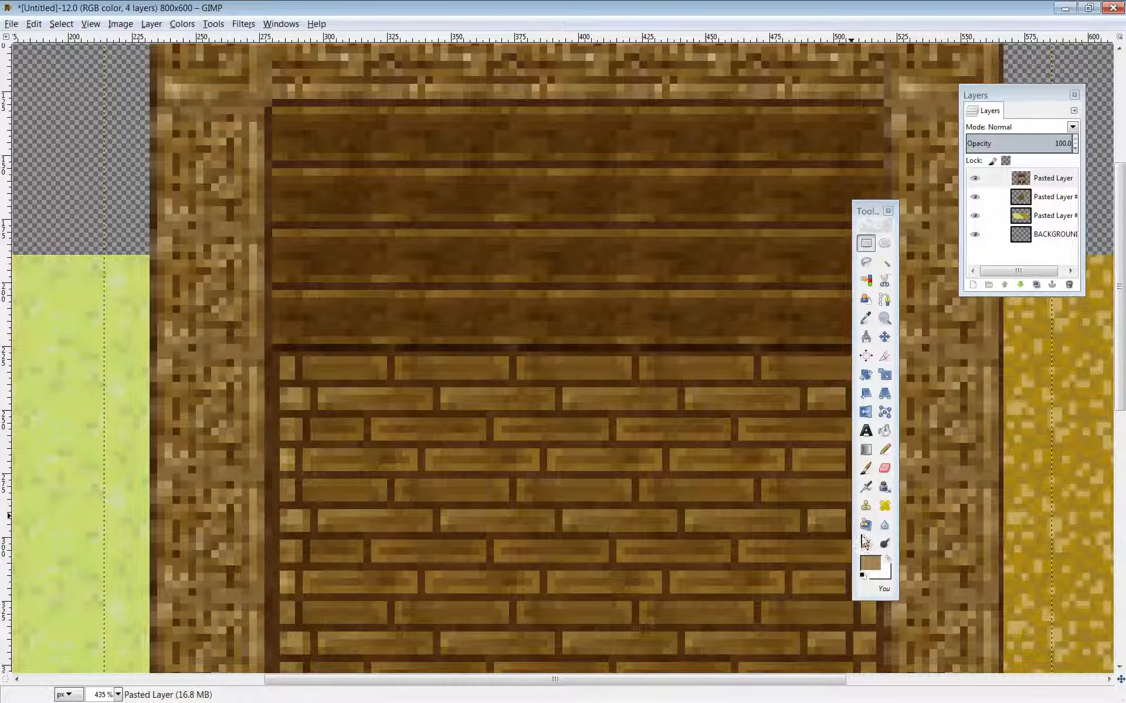
click(117, 695)
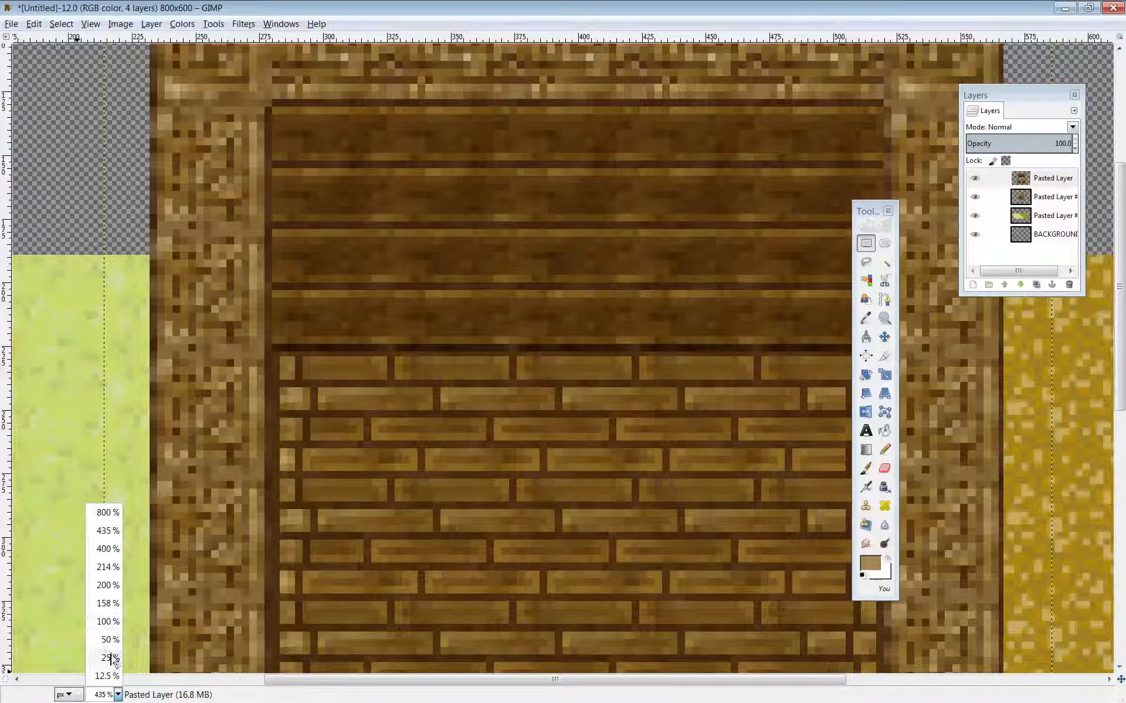
click(108, 622)
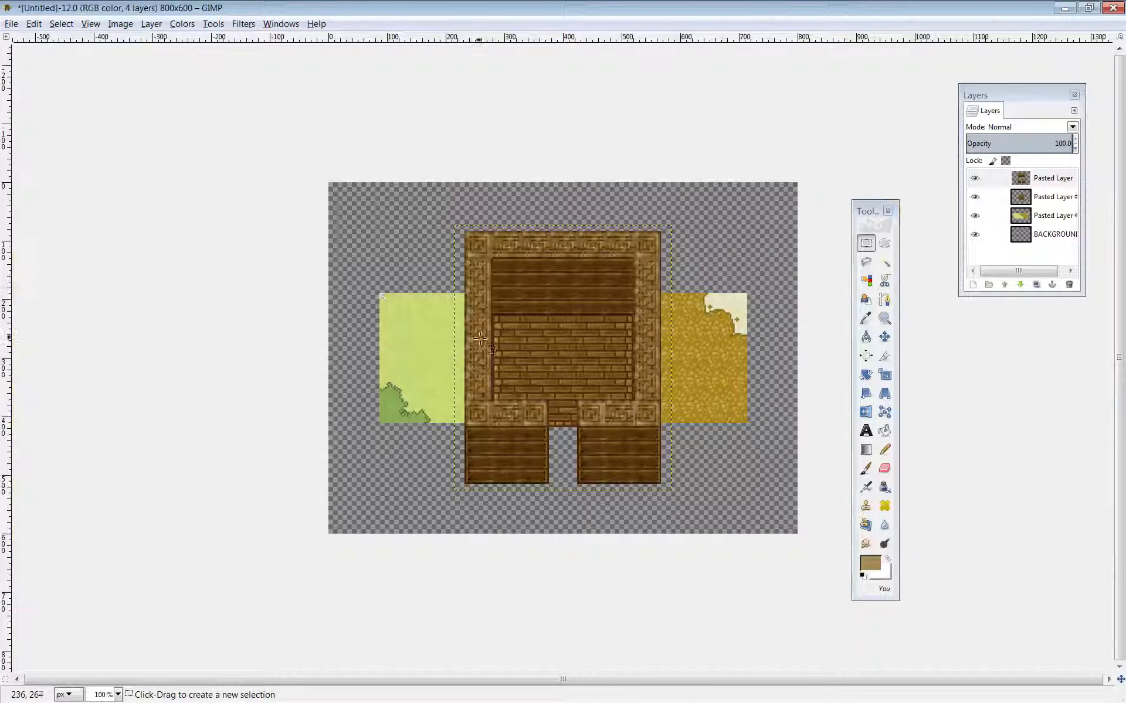
Make the grass and dirt terrain layer active and hide the walls, floor and BACKGROUND layers.
click(1000, 216)
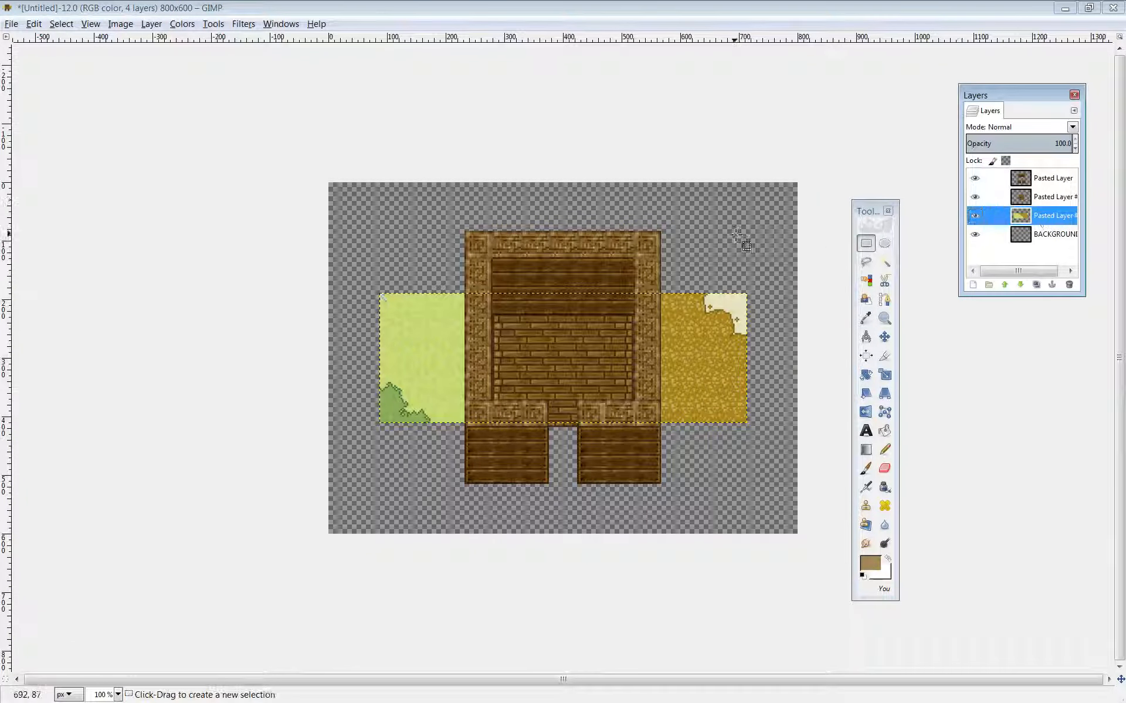
click(975, 178)
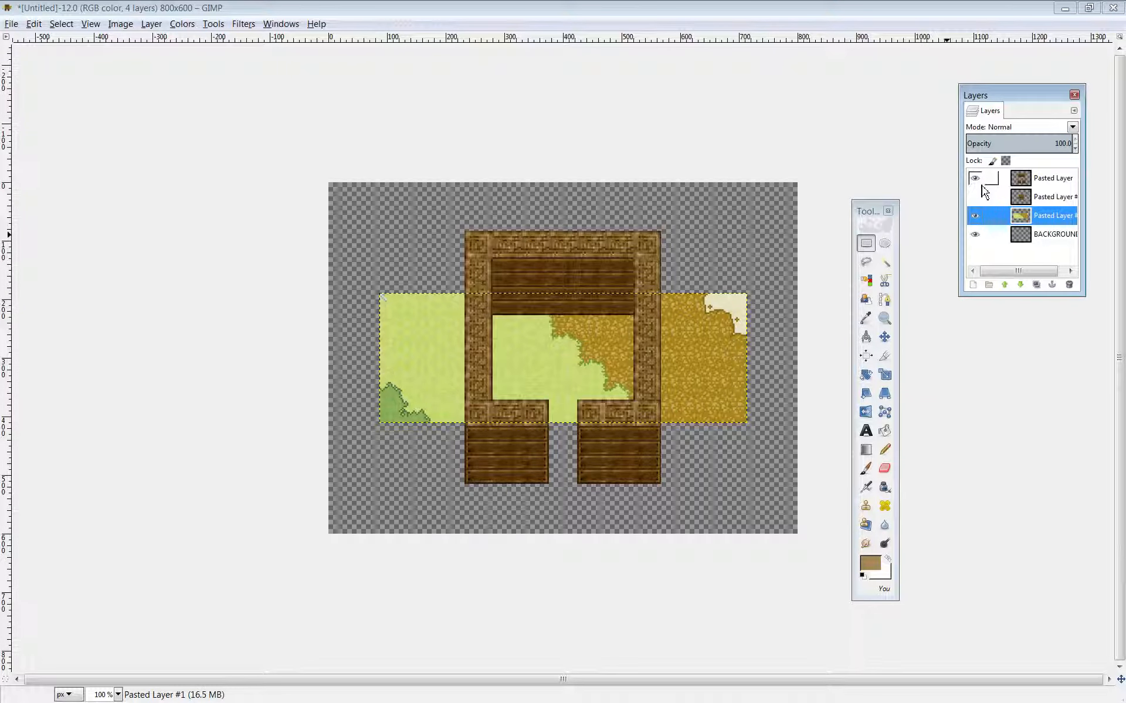
click(975, 197)
click(975, 235)
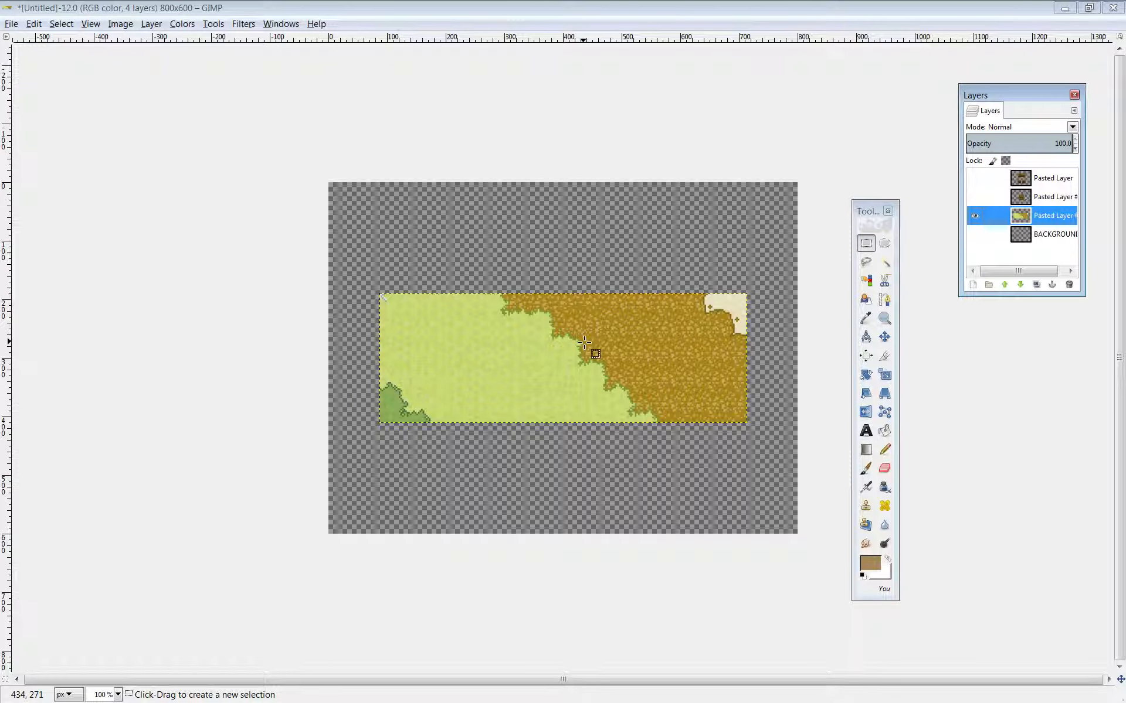
Copy the grass and dirt terrain, paste it and turn the floating selection into a new layer.
key(ctrl+c)
key(ctrl+v)
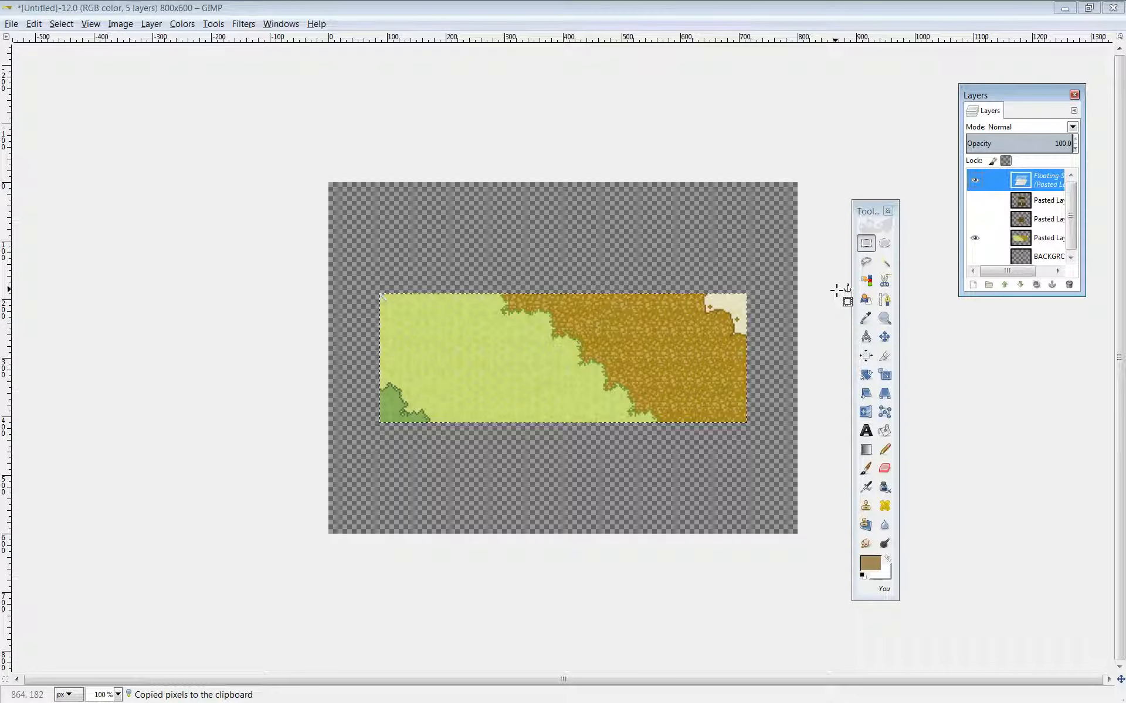
key(Down)
key(Down)
key(Down)
key(Down)
key(Up)
key(Up)
key(Up)
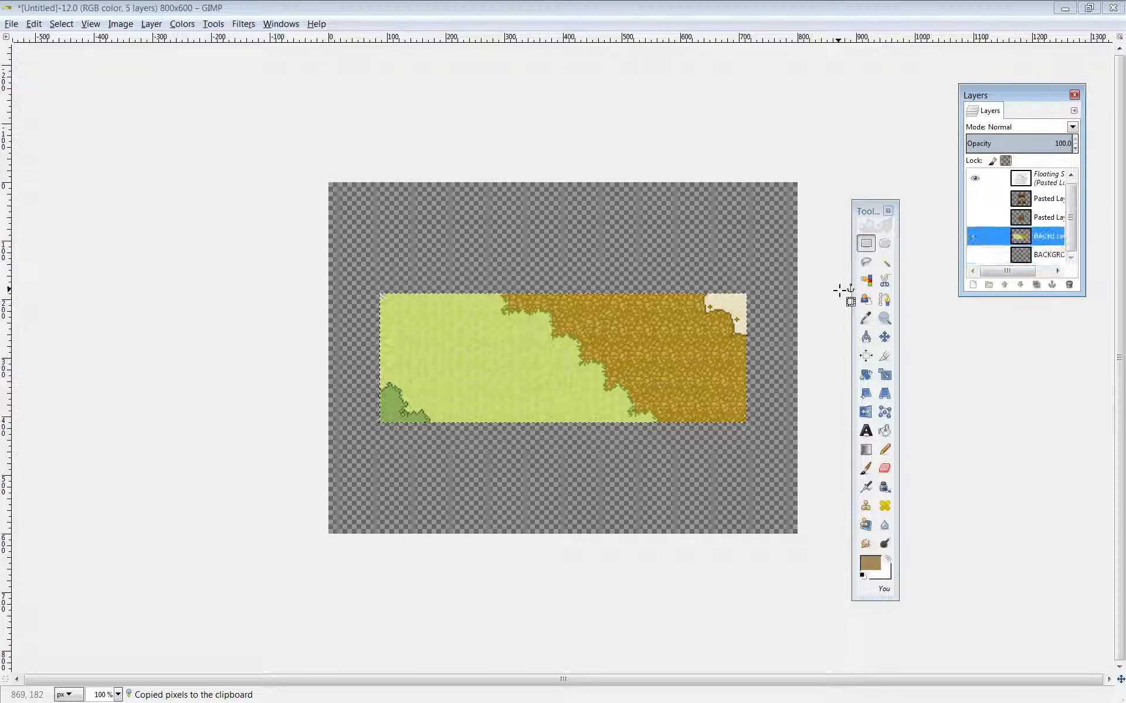
click(151, 23)
click(164, 41)
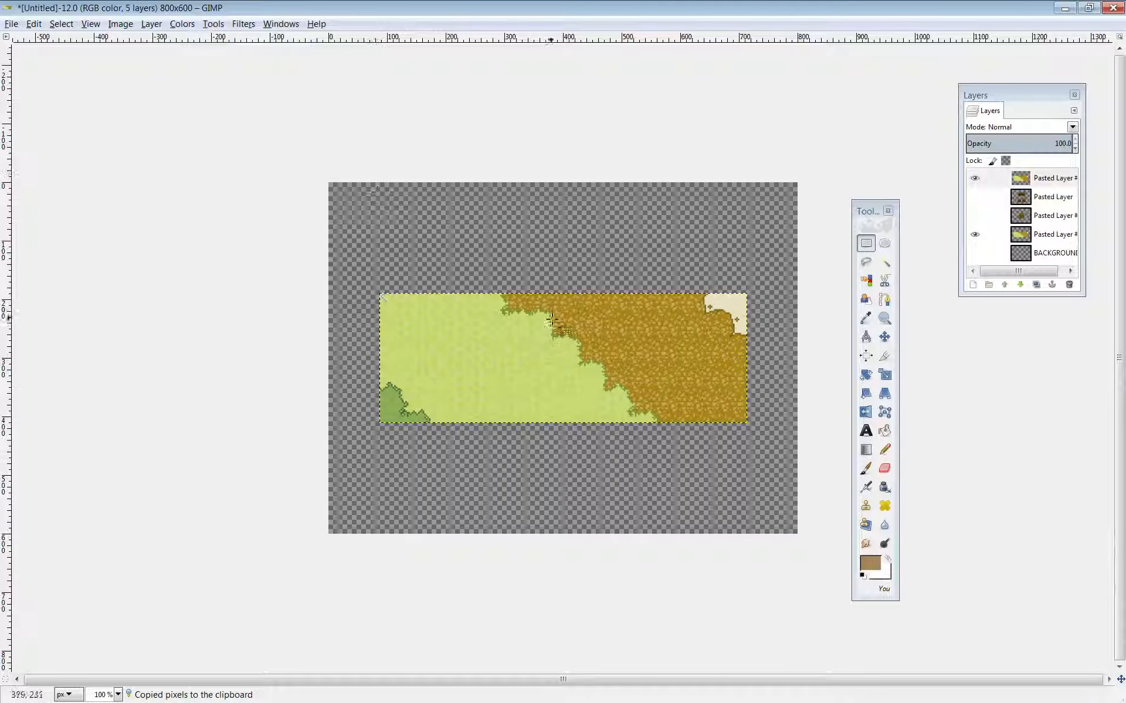
Move the terrain copy diagonally down and right below the original, aligning the grass-and-dirt border where the two pieces meet.
click(884, 336)
drag(567, 398, 701, 495)
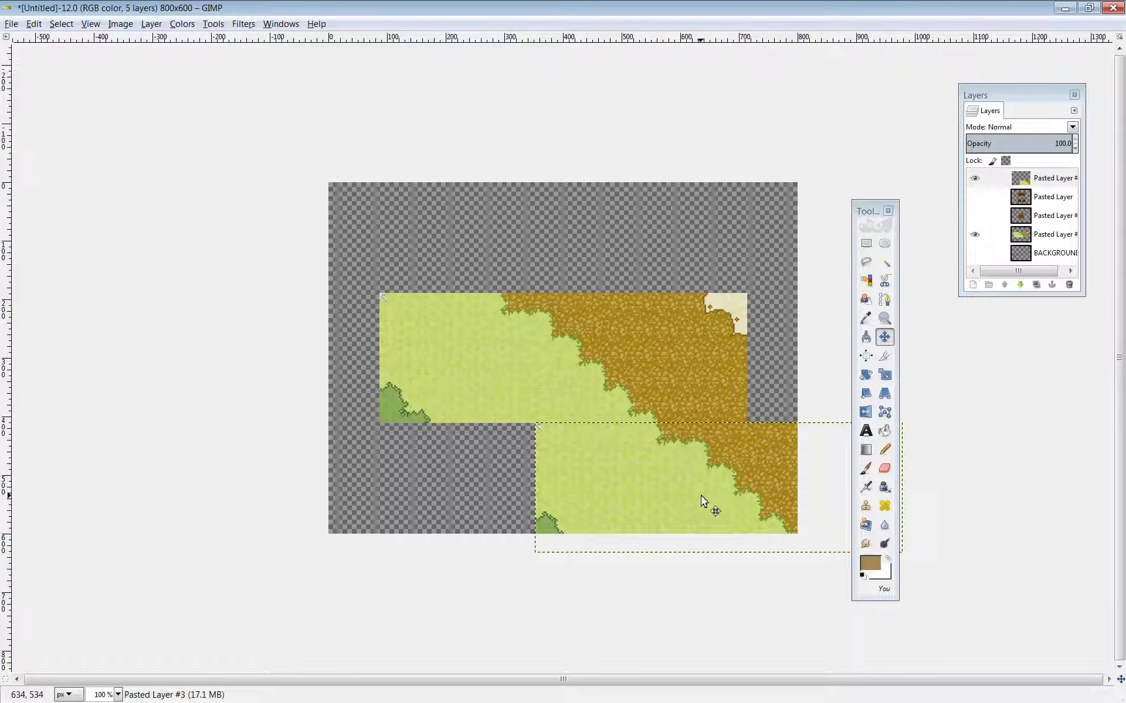
click(884, 318)
drag(556, 391, 717, 437)
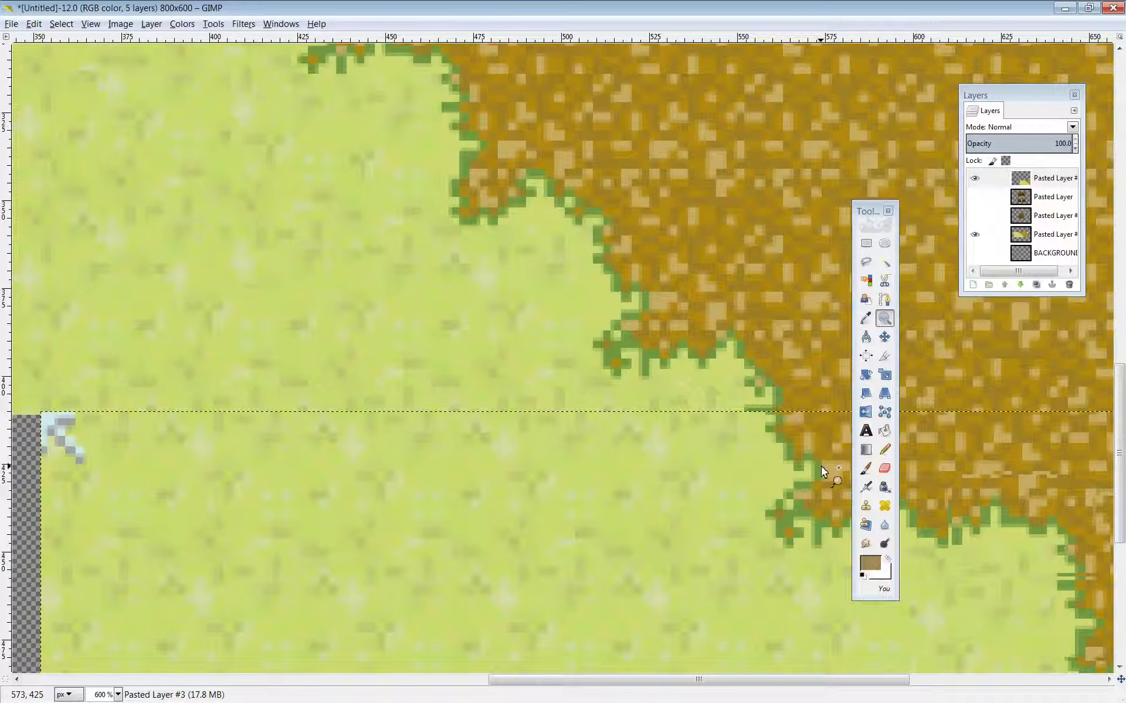
click(1048, 184)
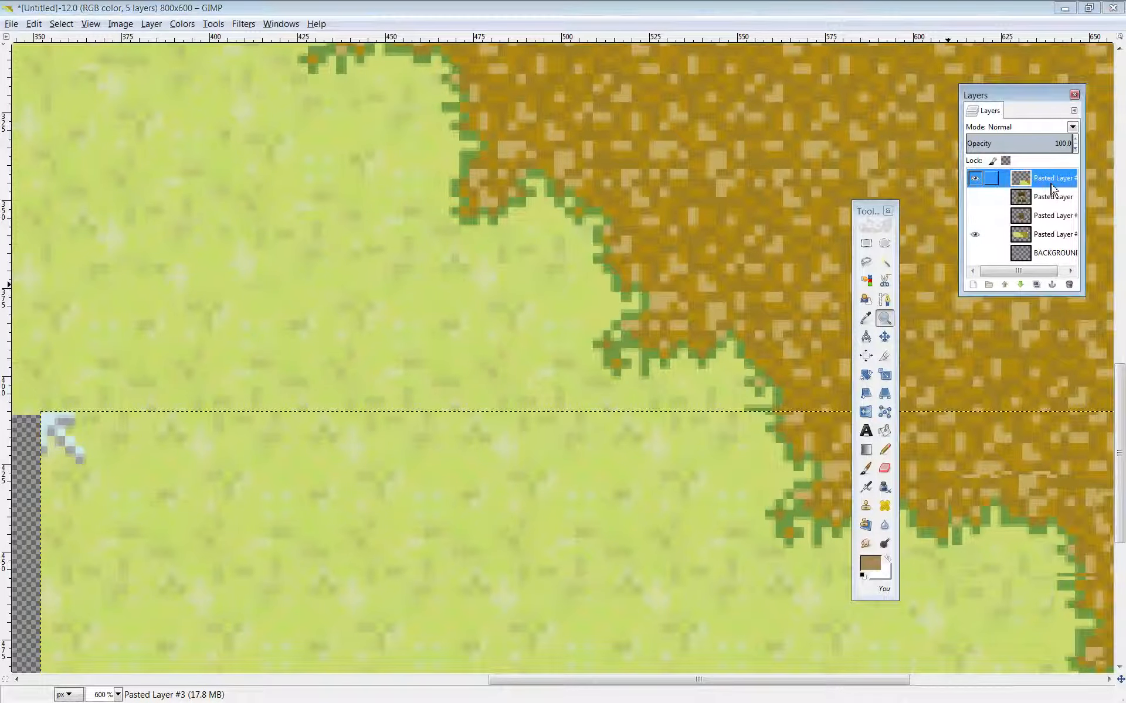
click(884, 337)
drag(762, 504, 743, 503)
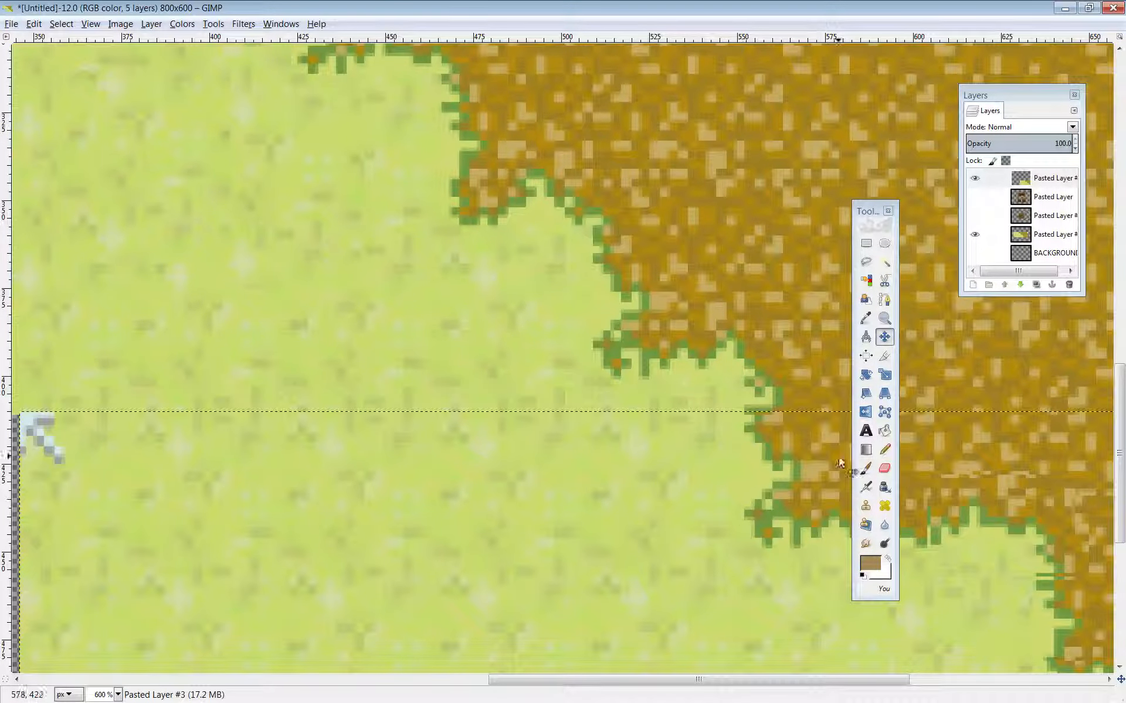
Move the toolbox clear of the dirt area and zoom out to 150% to view both terrain pieces on the canvas.
click(884, 319)
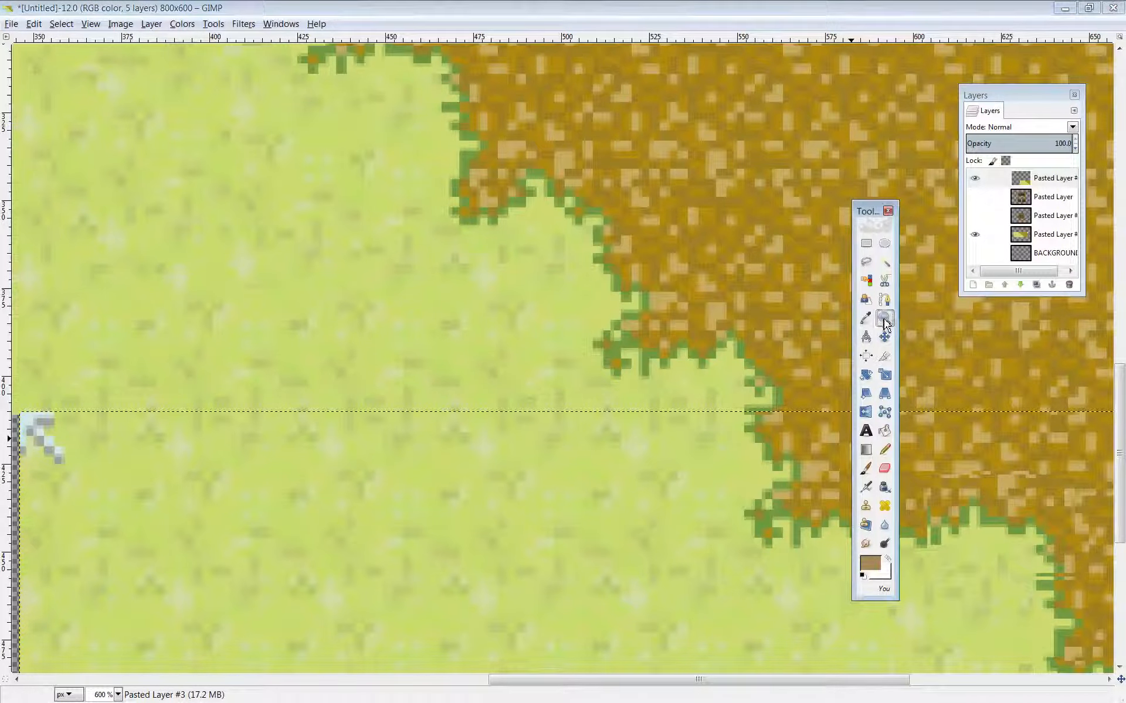
ctrl+click(611, 389)
ctrl+click(610, 388)
ctrl+click(611, 389)
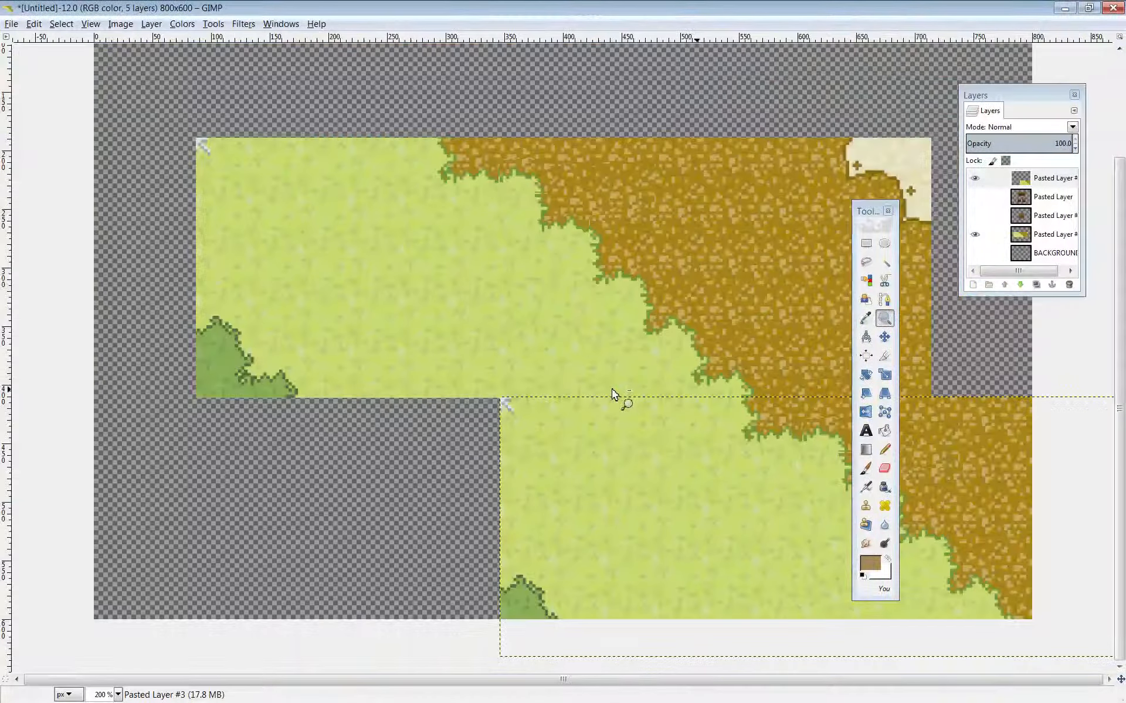
drag(861, 222, 205, 310)
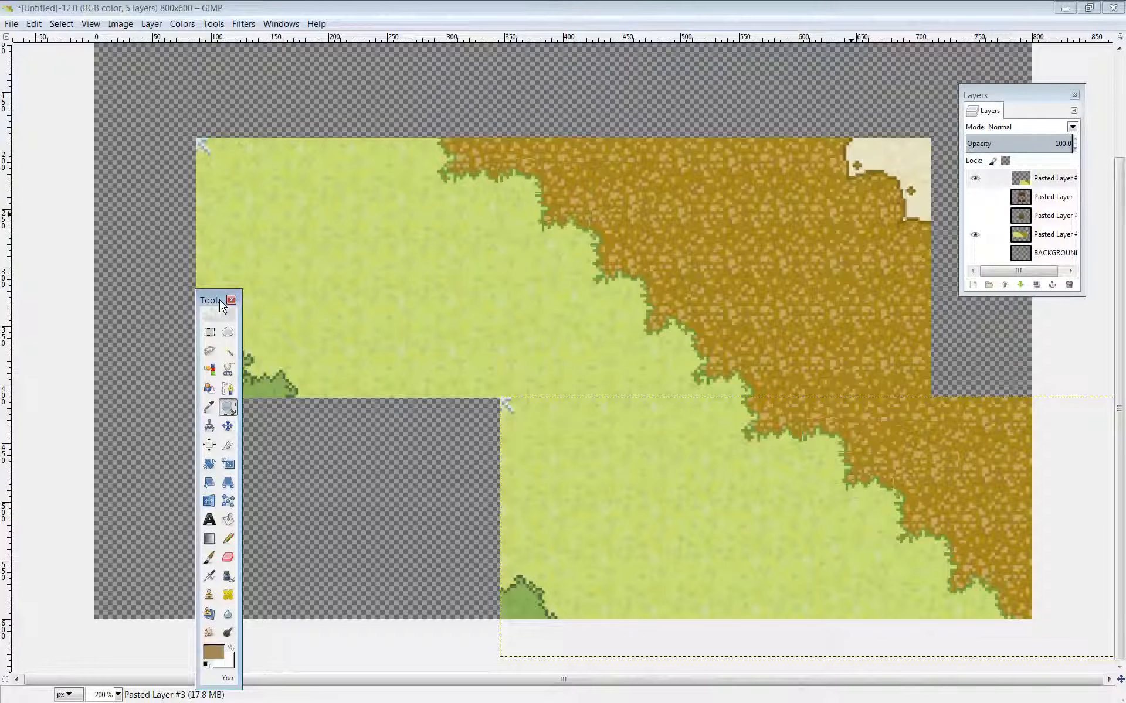
ctrl+click(427, 301)
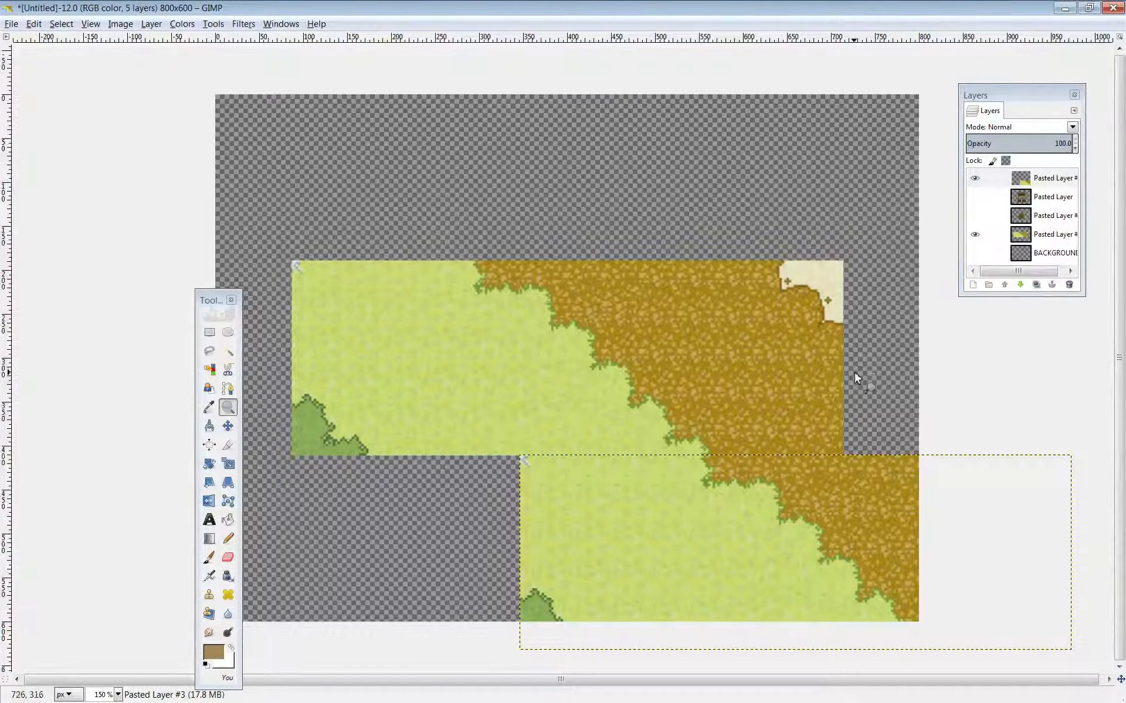
Paste another terrain copy as a new layer and move it up and left of the original, aligning the grass-and-dirt border.
key(ctrl+v)
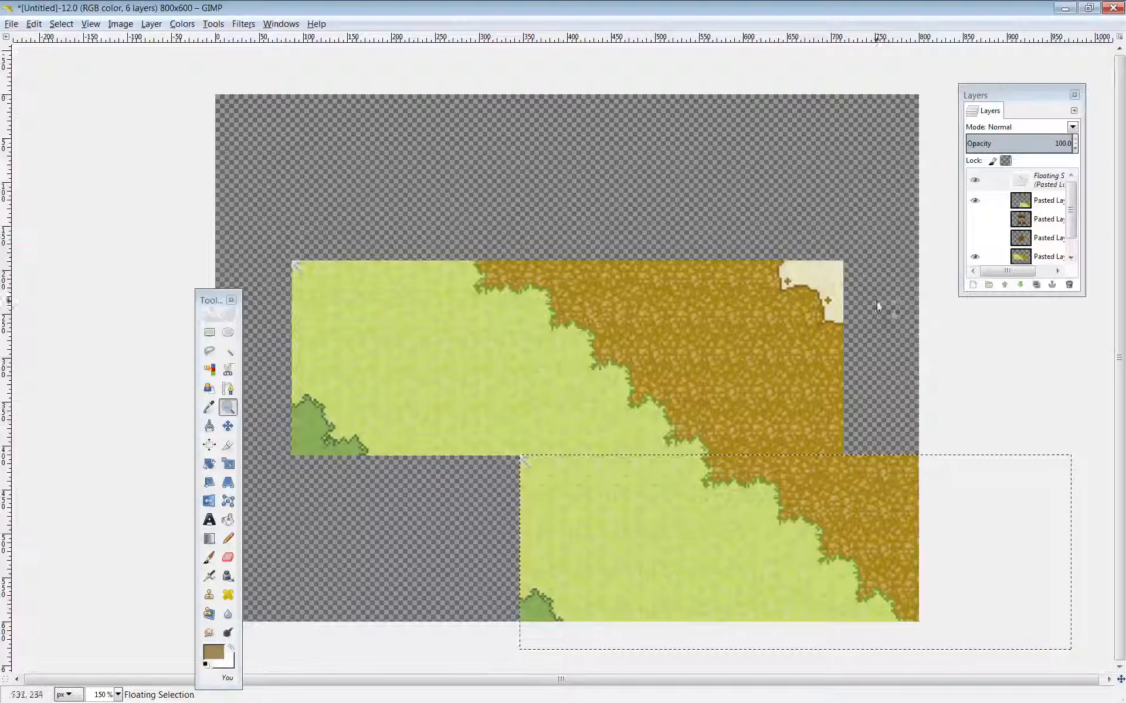
click(151, 24)
click(158, 40)
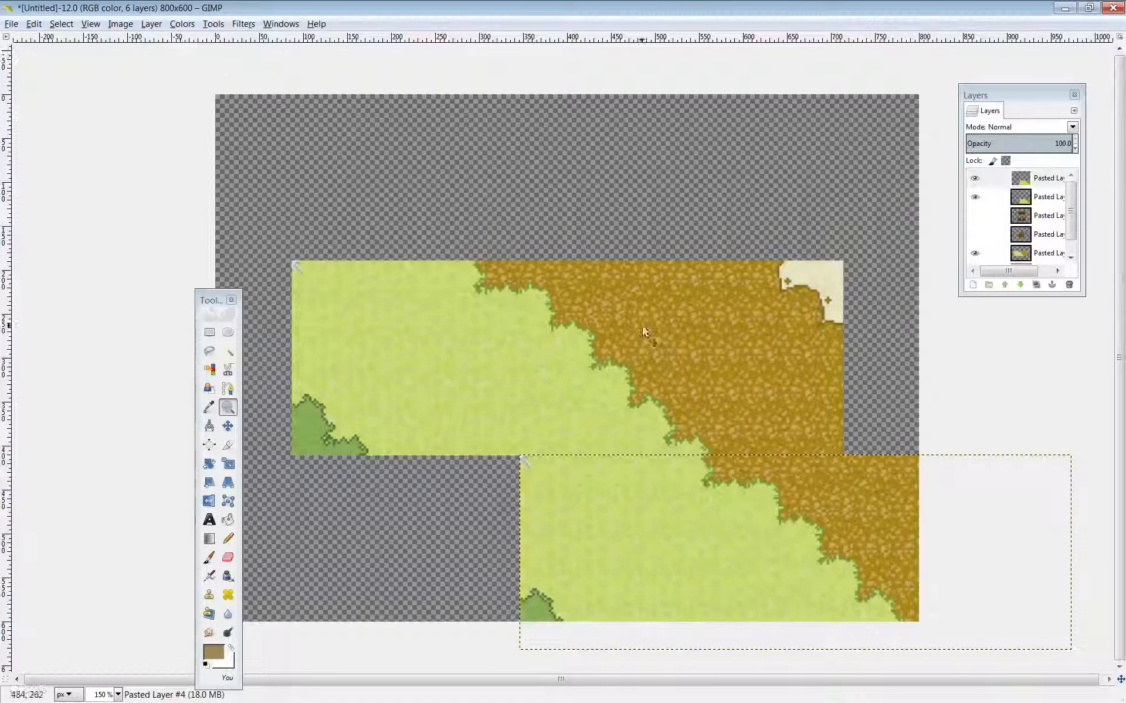
click(227, 425)
drag(724, 535, 357, 176)
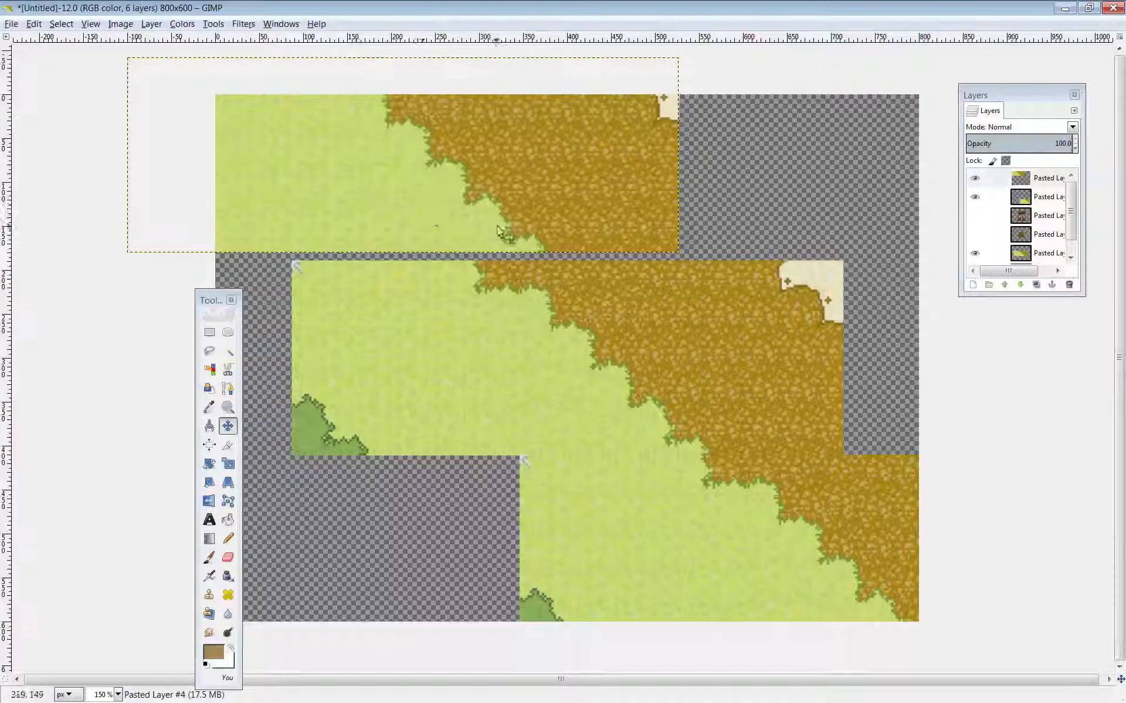
drag(541, 228, 476, 236)
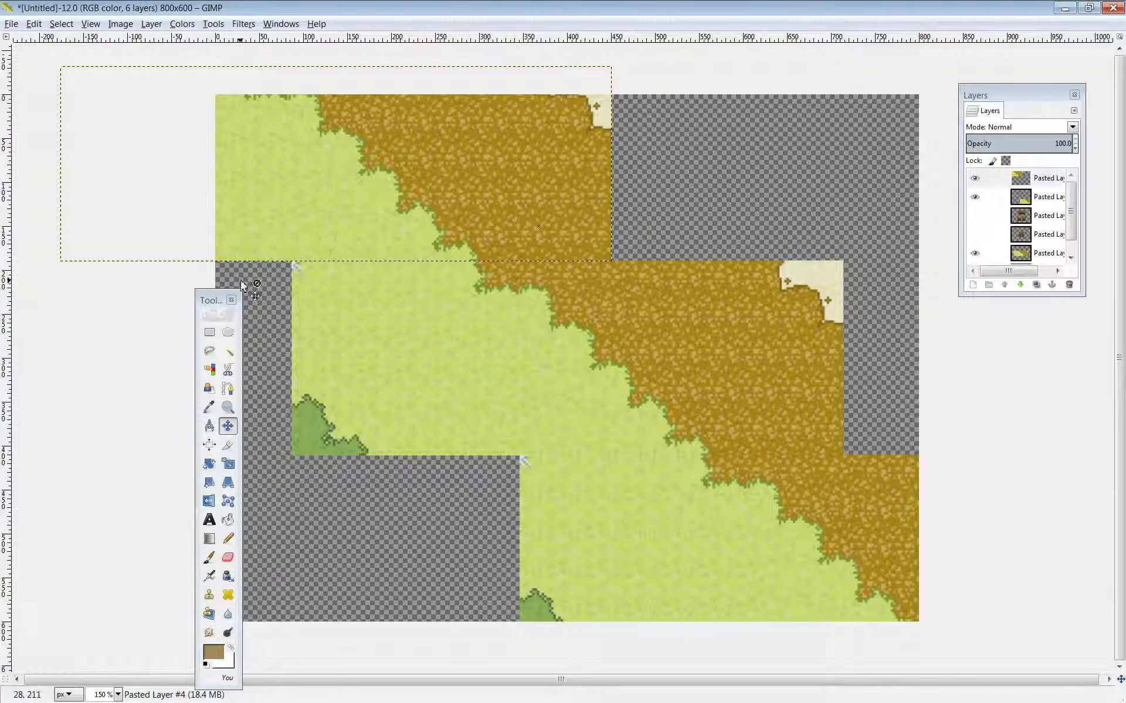
Move the toolbox off the canvas and select the dirt section at the right end of the upper terrain piece.
drag(206, 302, 103, 291)
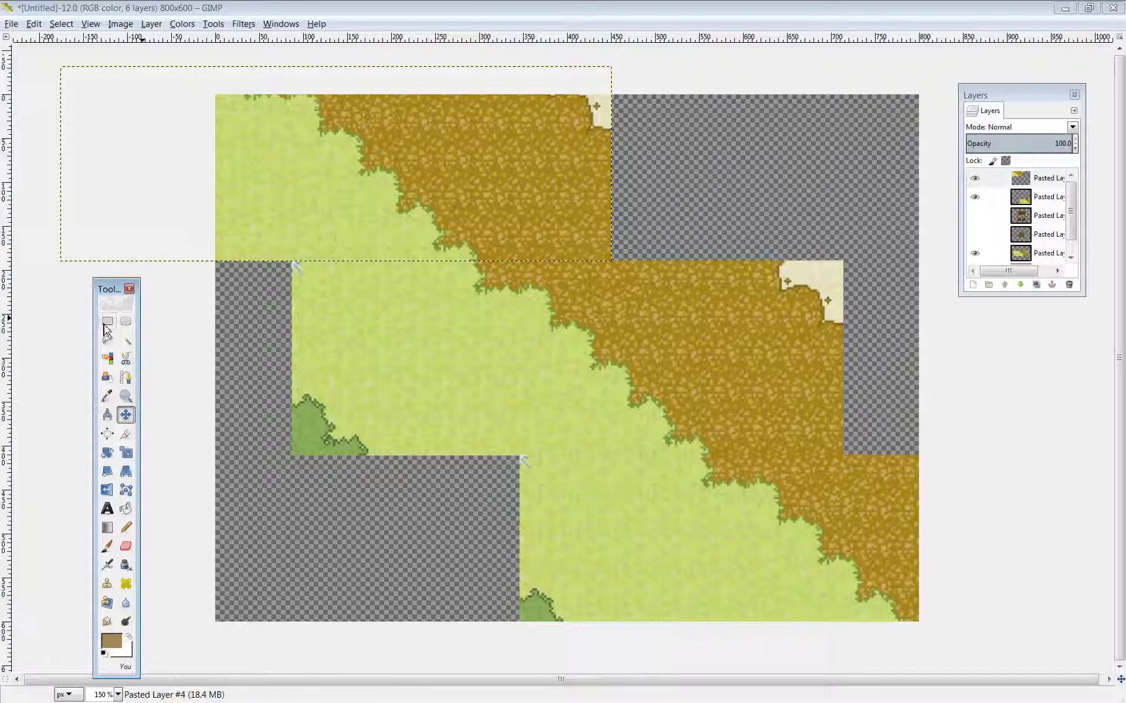
key(r)
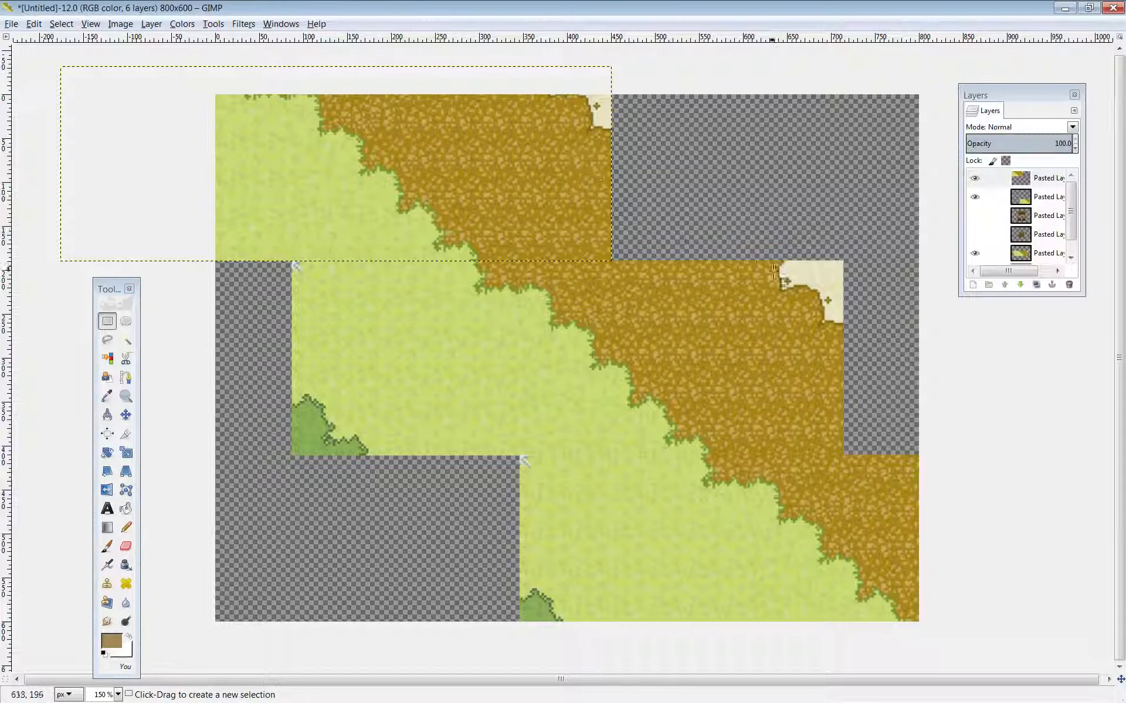
drag(614, 258, 827, 115)
right_click(678, 287)
click(594, 274)
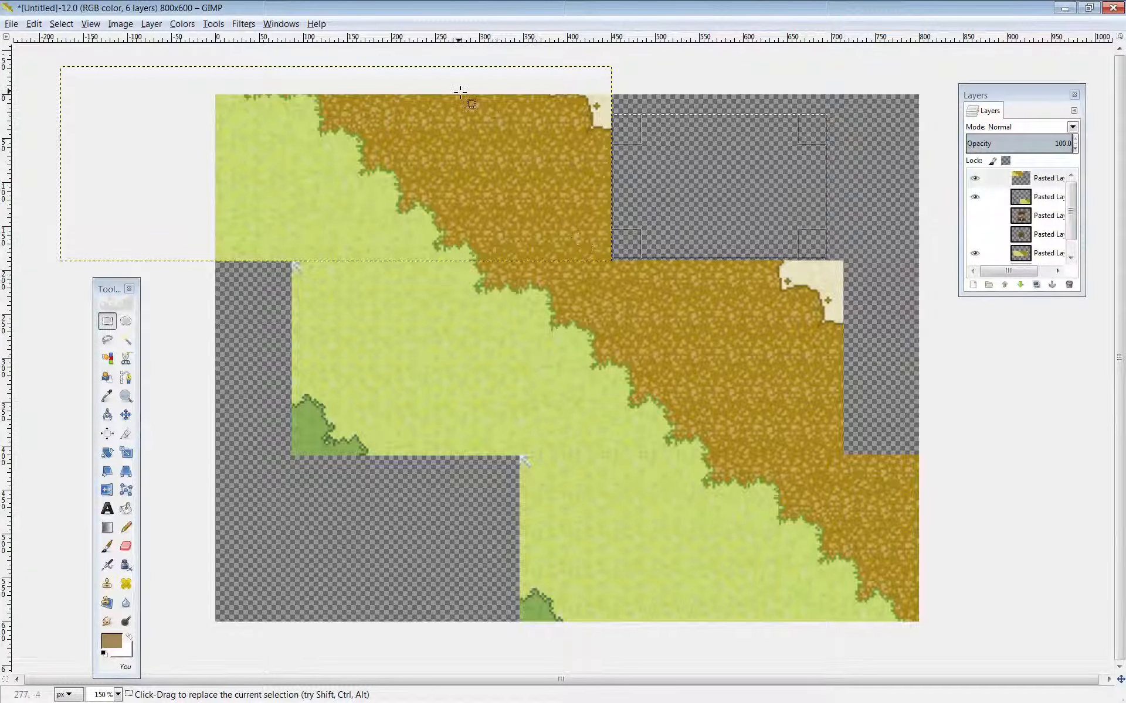
drag(449, 83, 805, 219)
drag(816, 238, 817, 226)
drag(471, 83, 674, 243)
Copy the selected dirt, paste it as a new layer and fit it into the corner beside the upper terrain piece.
key(ctrl+c)
key(ctrl+v)
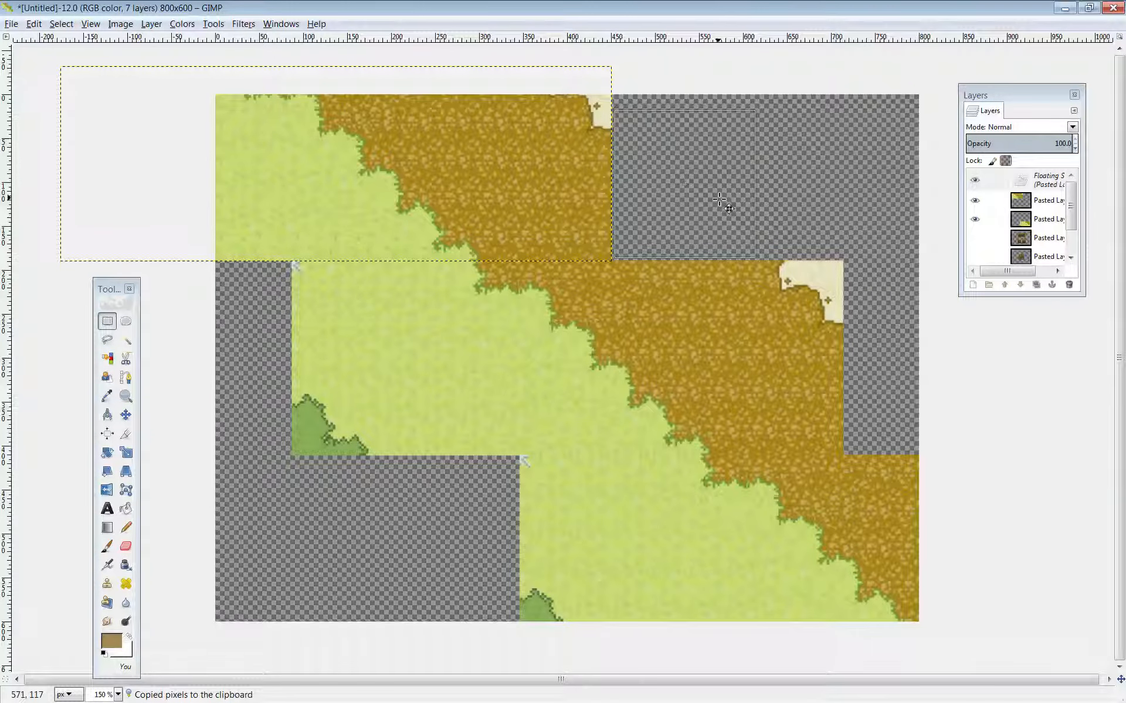
click(152, 24)
click(168, 41)
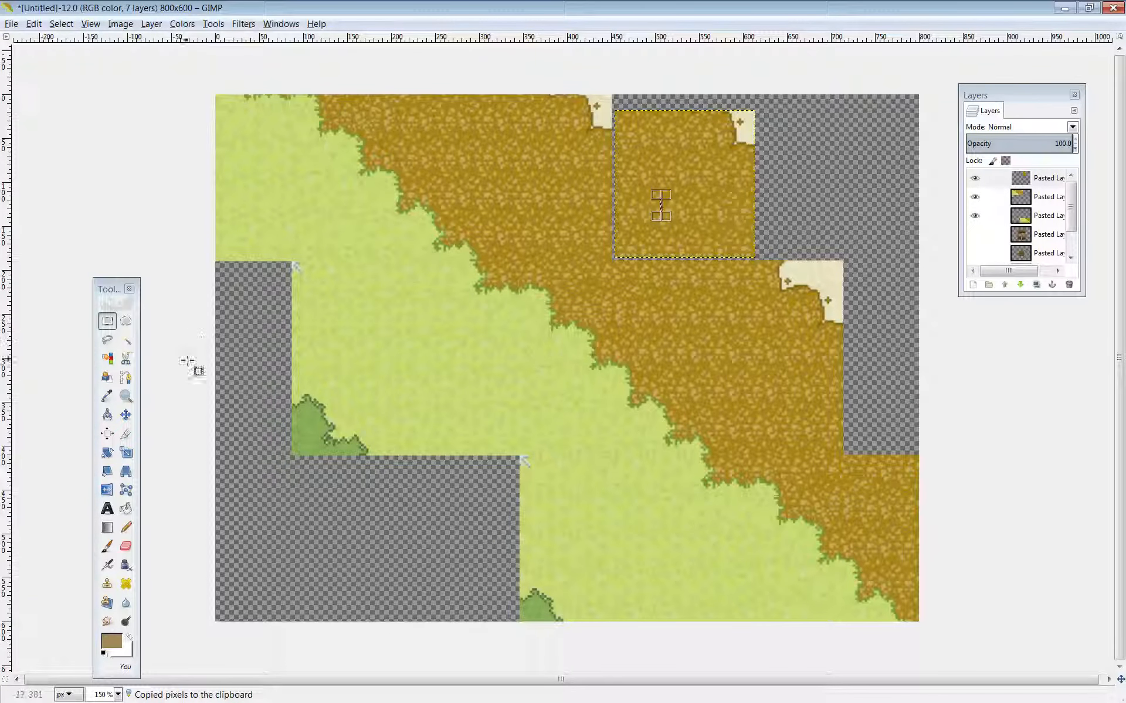
click(126, 415)
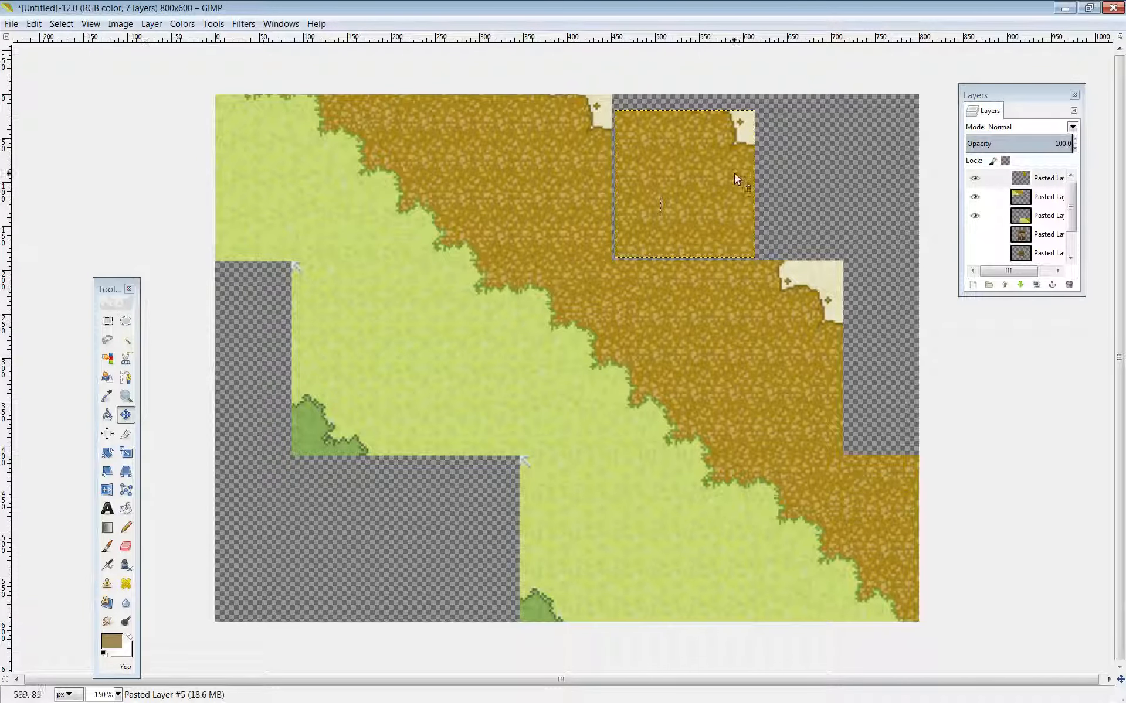
drag(735, 178, 678, 190)
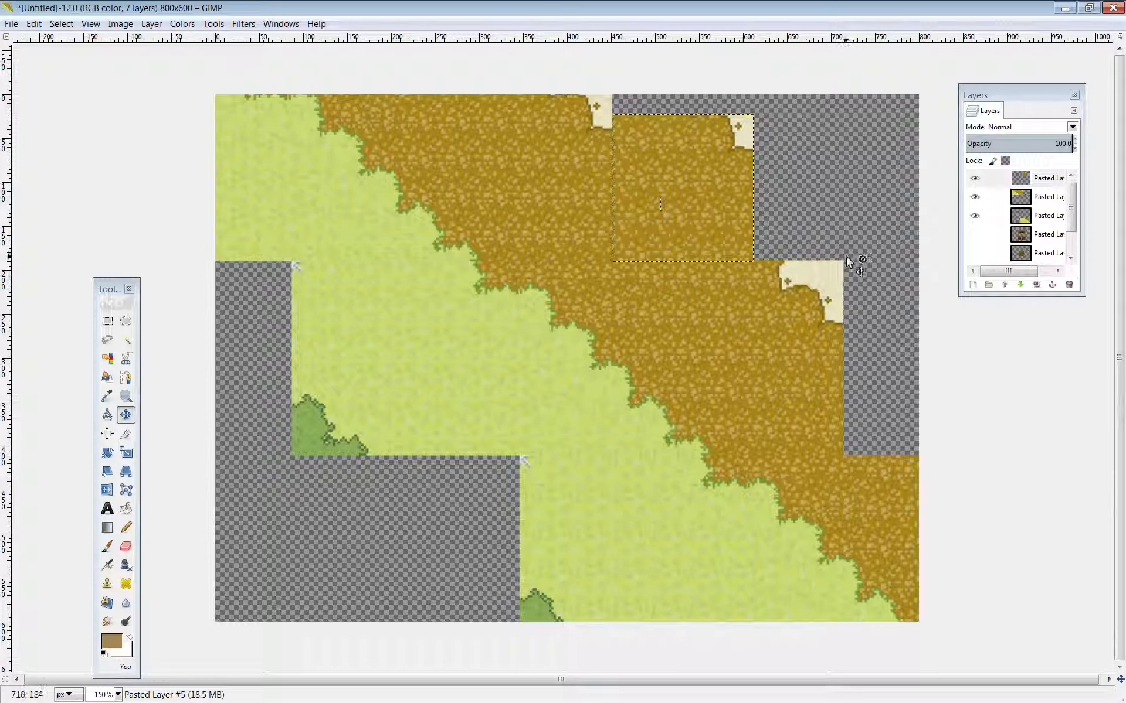
Make the dirt patch layer active again and nudge the patch slightly left against the upper terrain piece.
key(r)
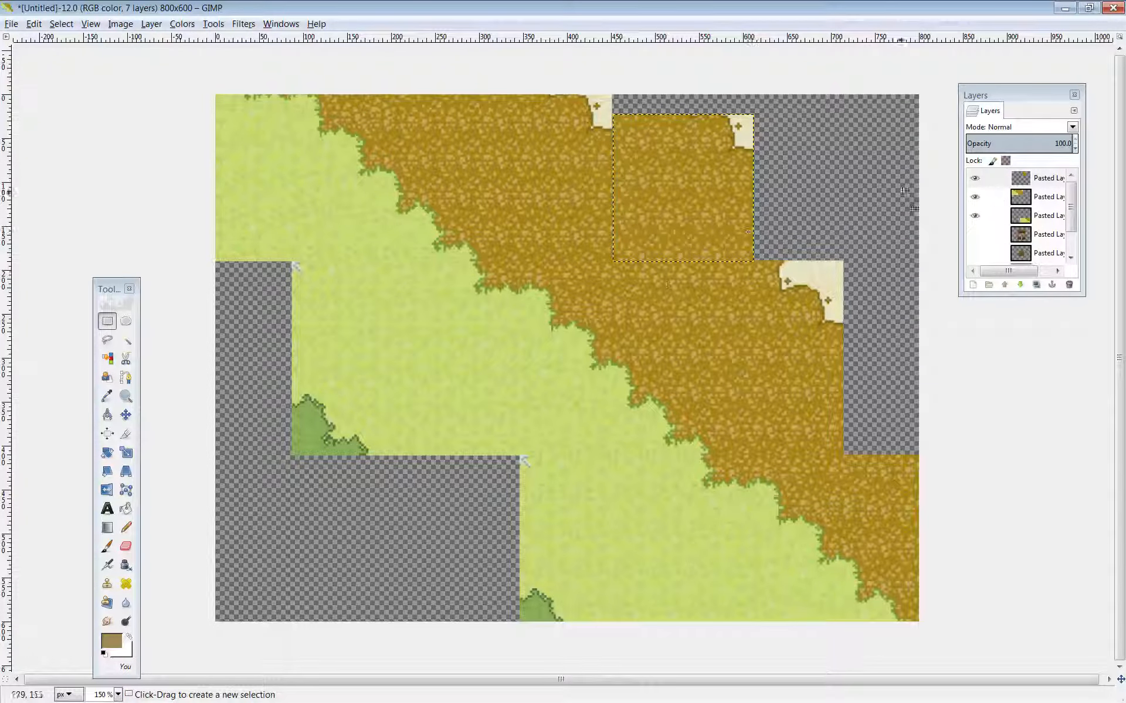
click(1050, 180)
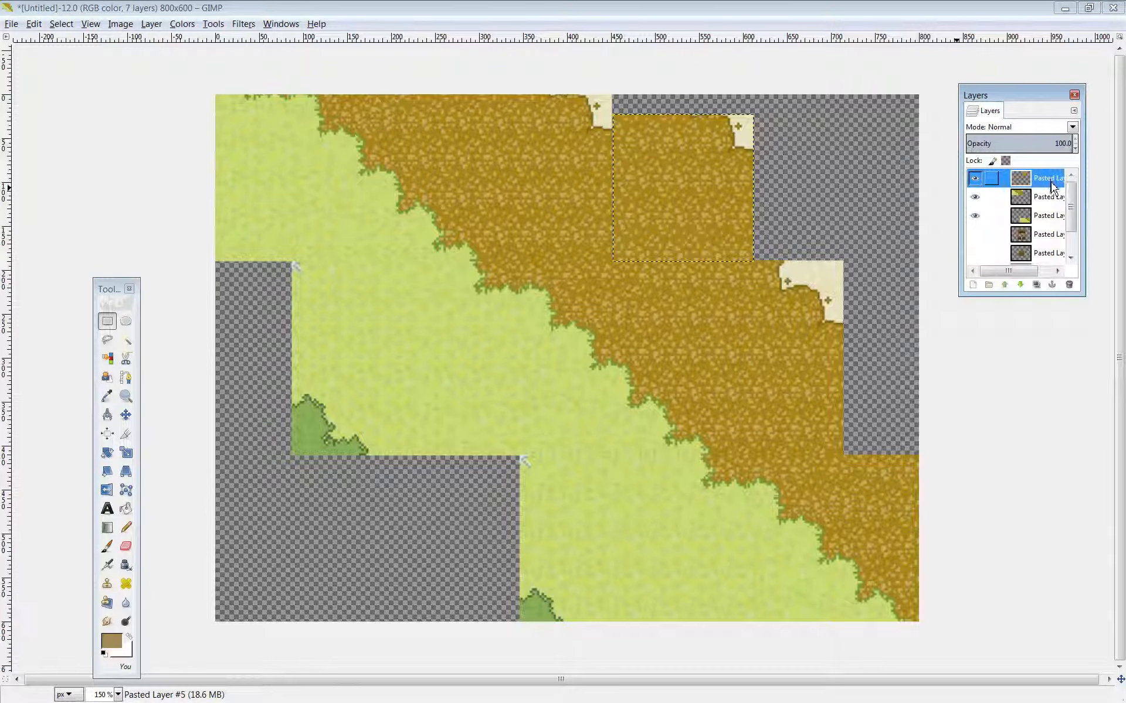
click(1052, 198)
click(1053, 217)
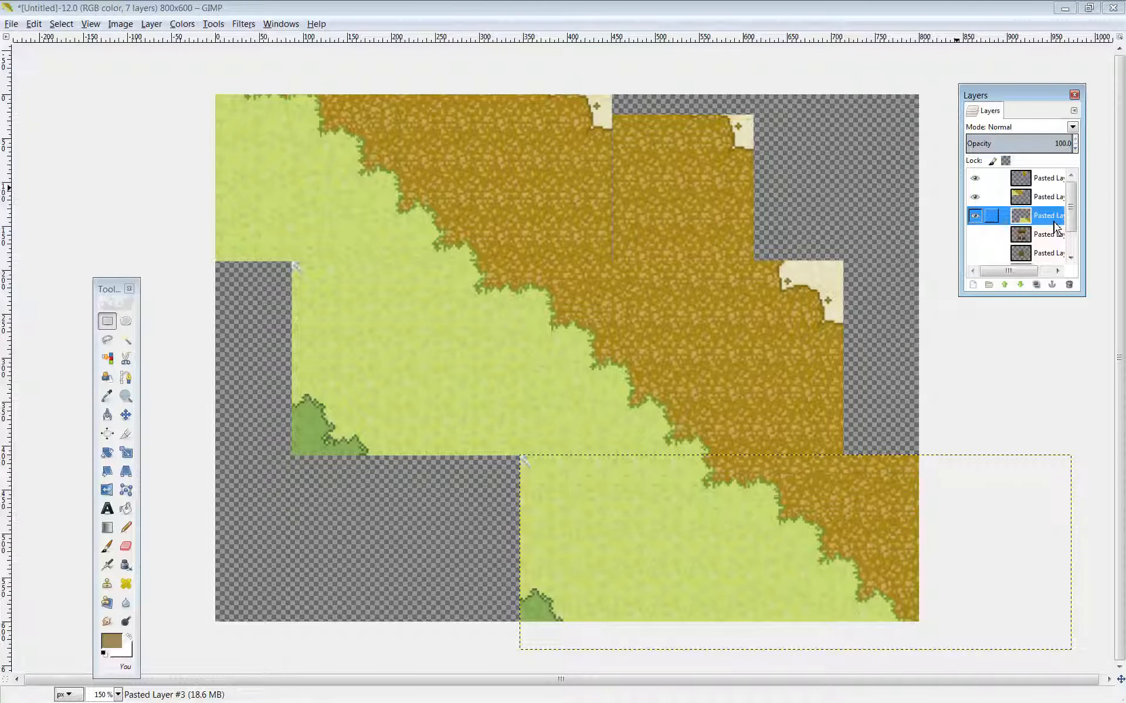
click(1049, 179)
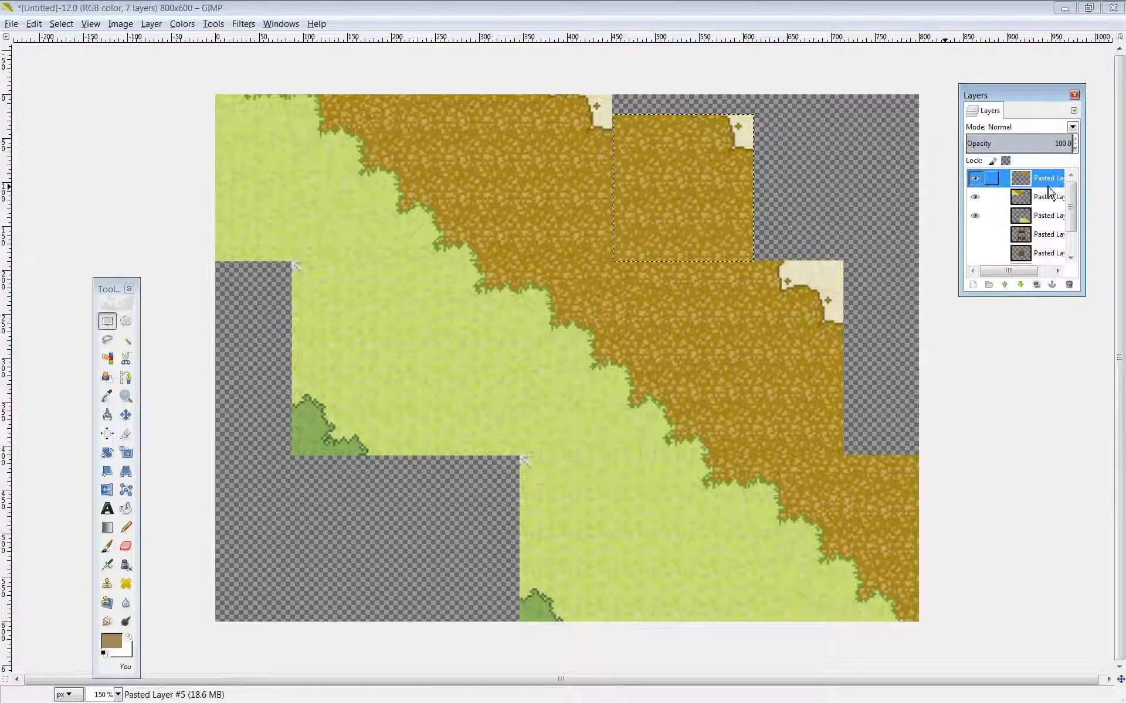
click(126, 415)
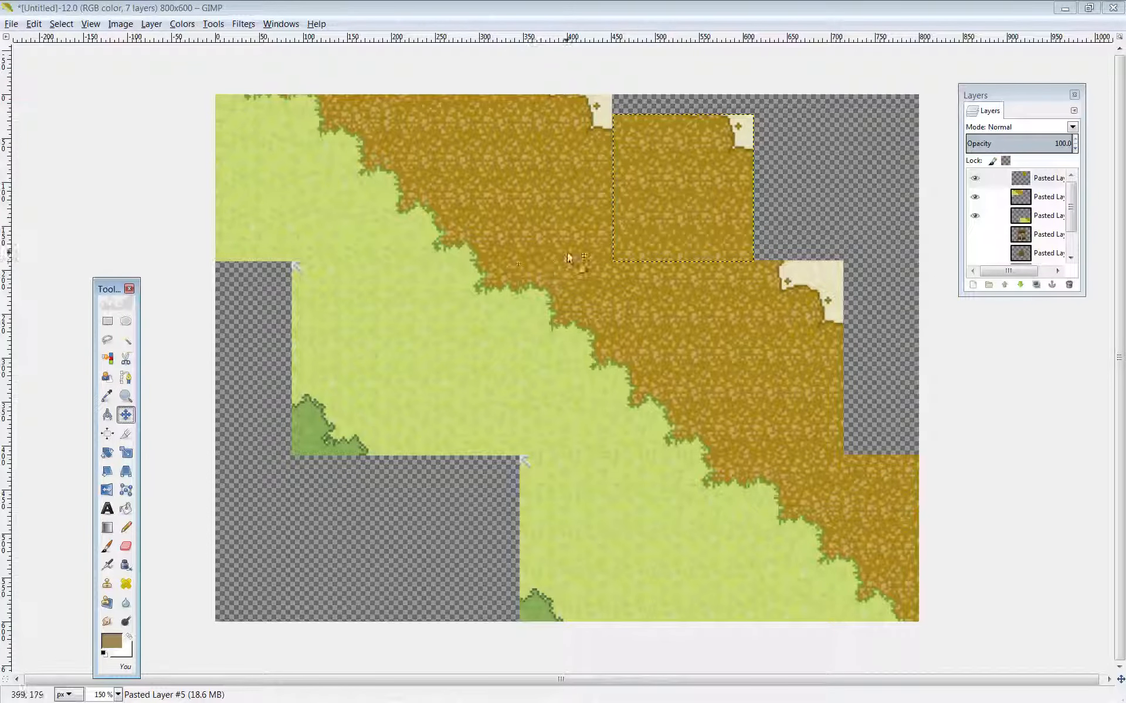
click(666, 220)
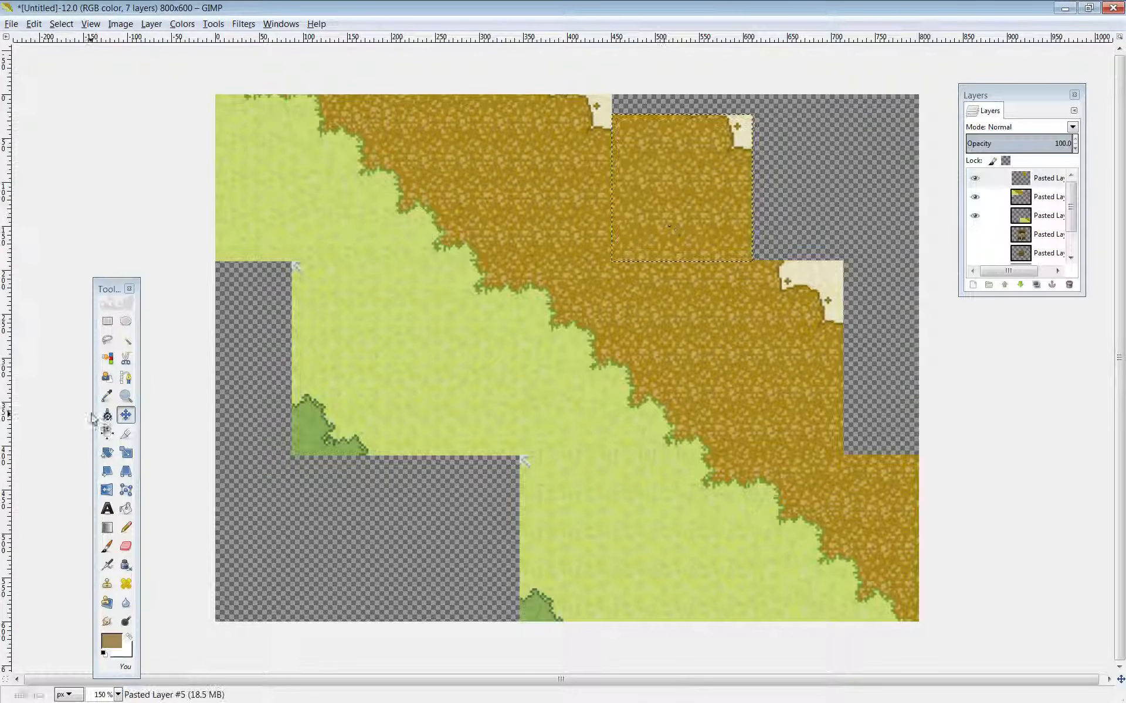
Examine the dirt patch's seams against the neighbouring terrain up close, and return to a 150% view.
click(126, 396)
drag(587, 222, 701, 326)
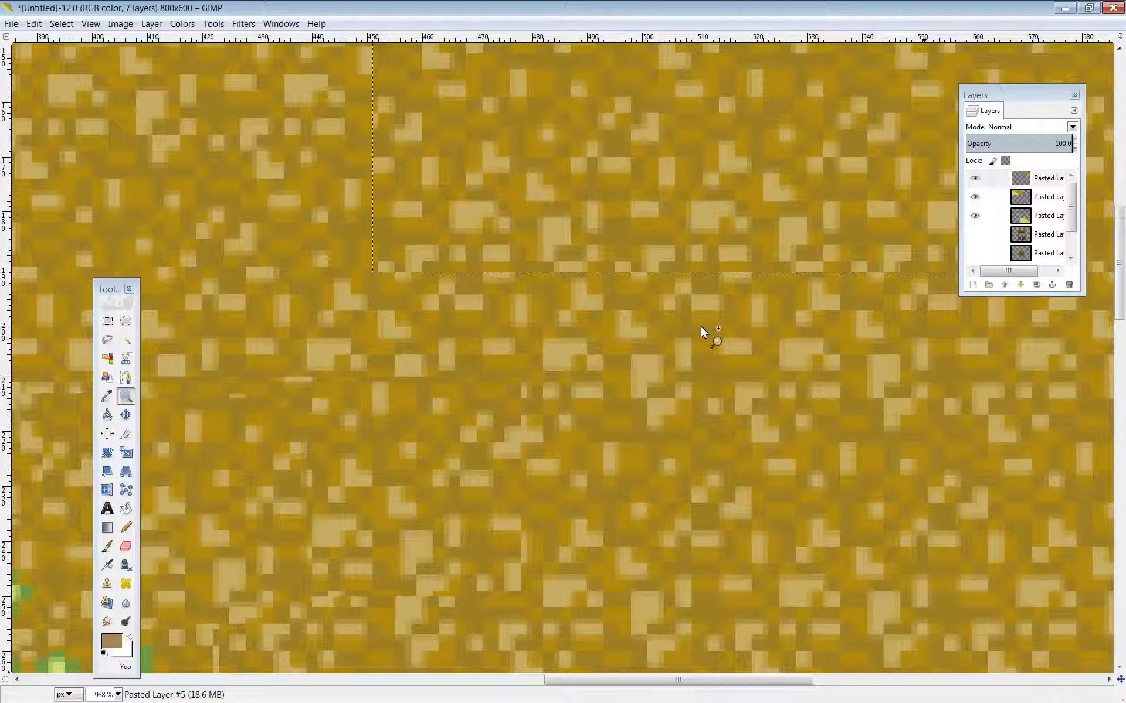
click(638, 204)
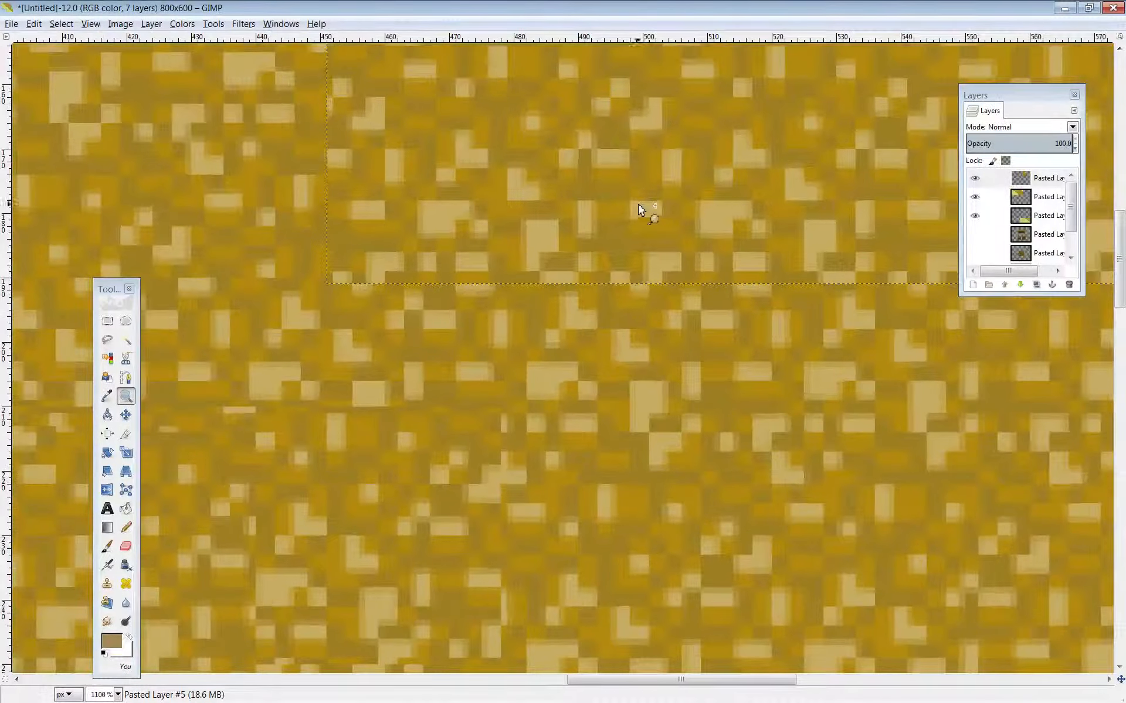
click(117, 695)
click(109, 627)
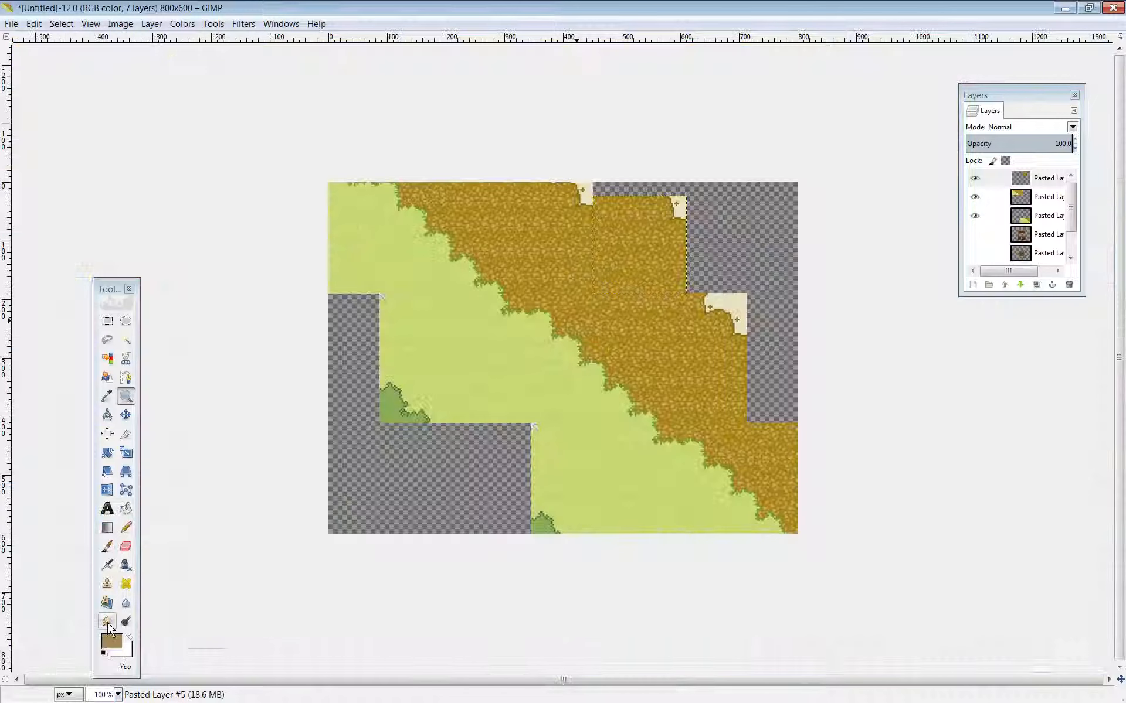
click(616, 338)
Merge the upper terrain copy down into the lower copy, and merge the dirt patch layer down into the result.
click(1043, 199)
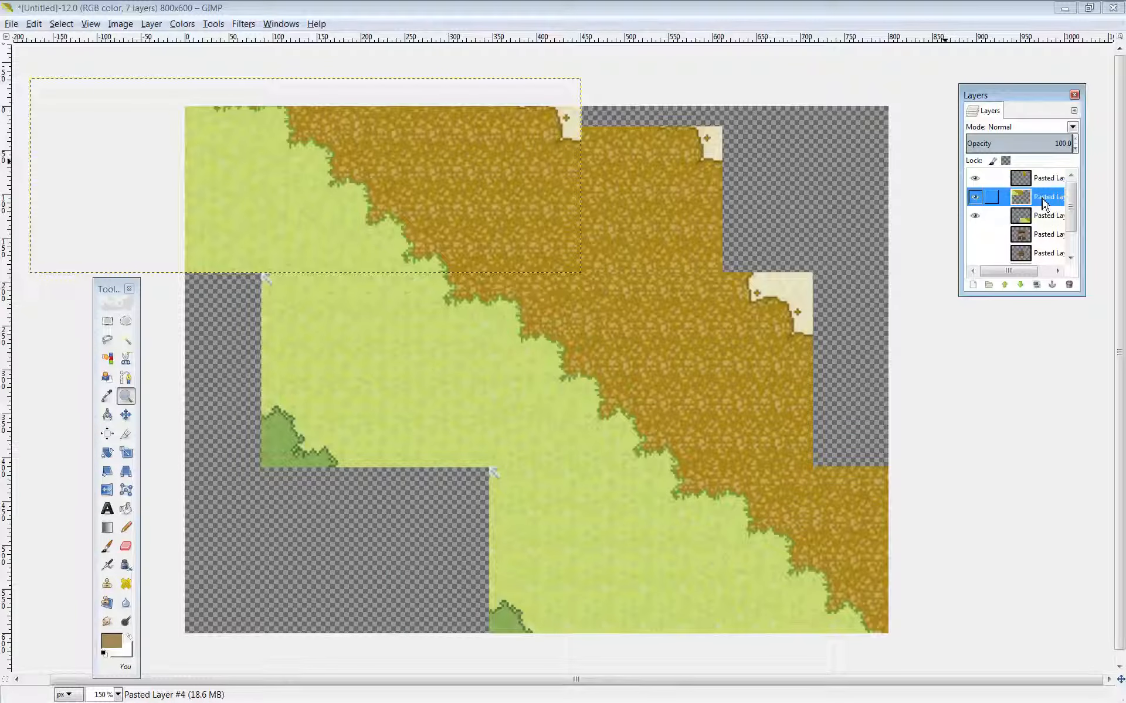
scroll(1073, 209, down, 3)
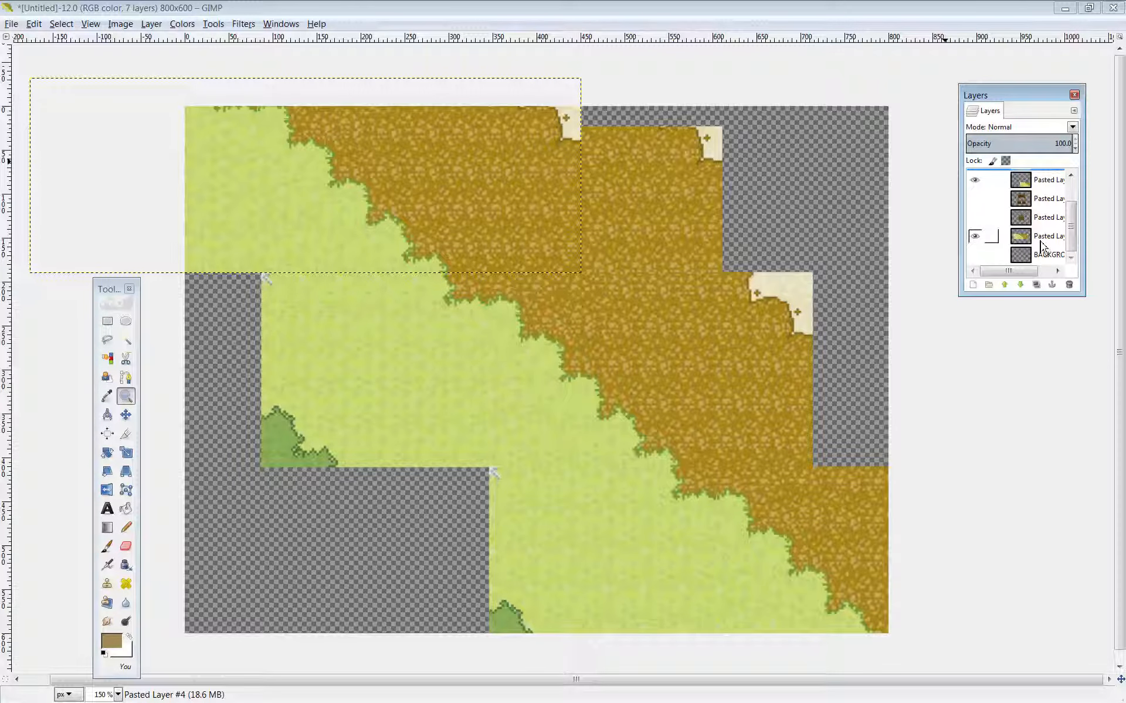
scroll(1073, 228, up, 3)
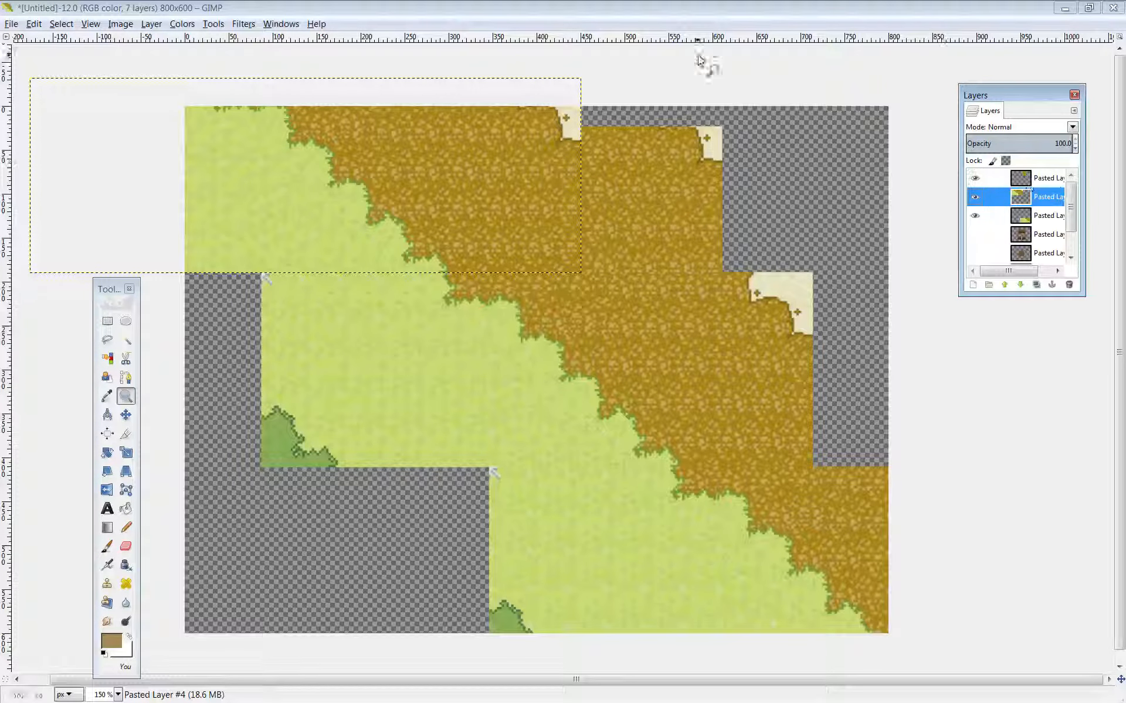
click(151, 26)
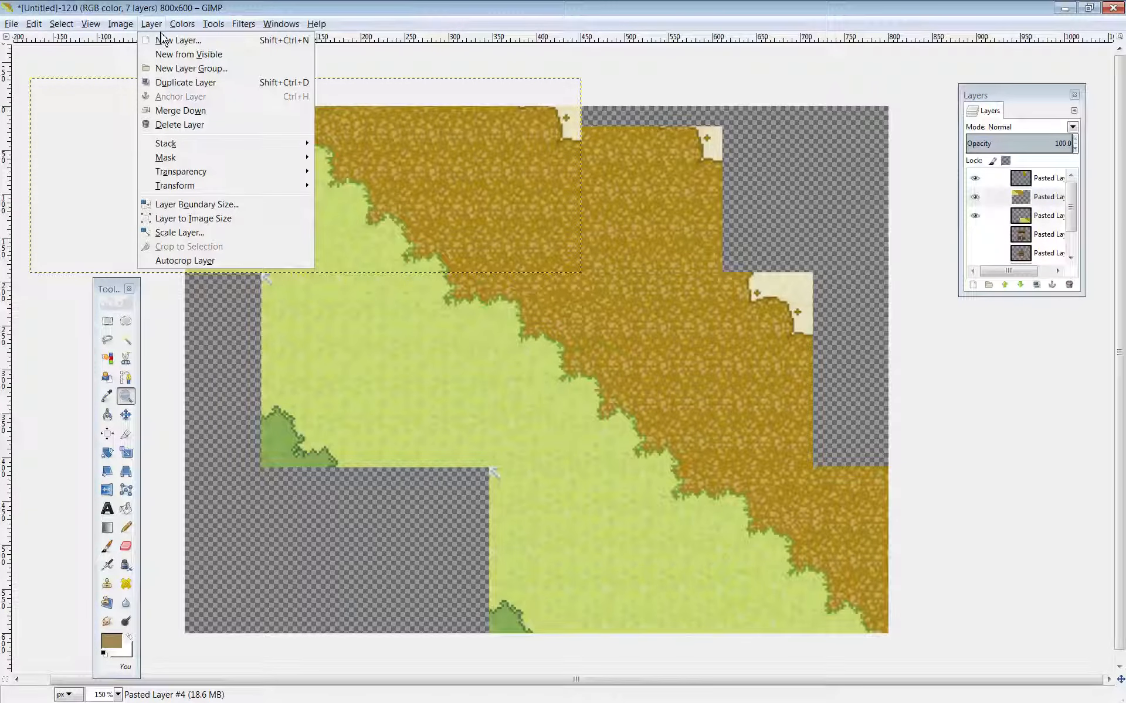
click(186, 113)
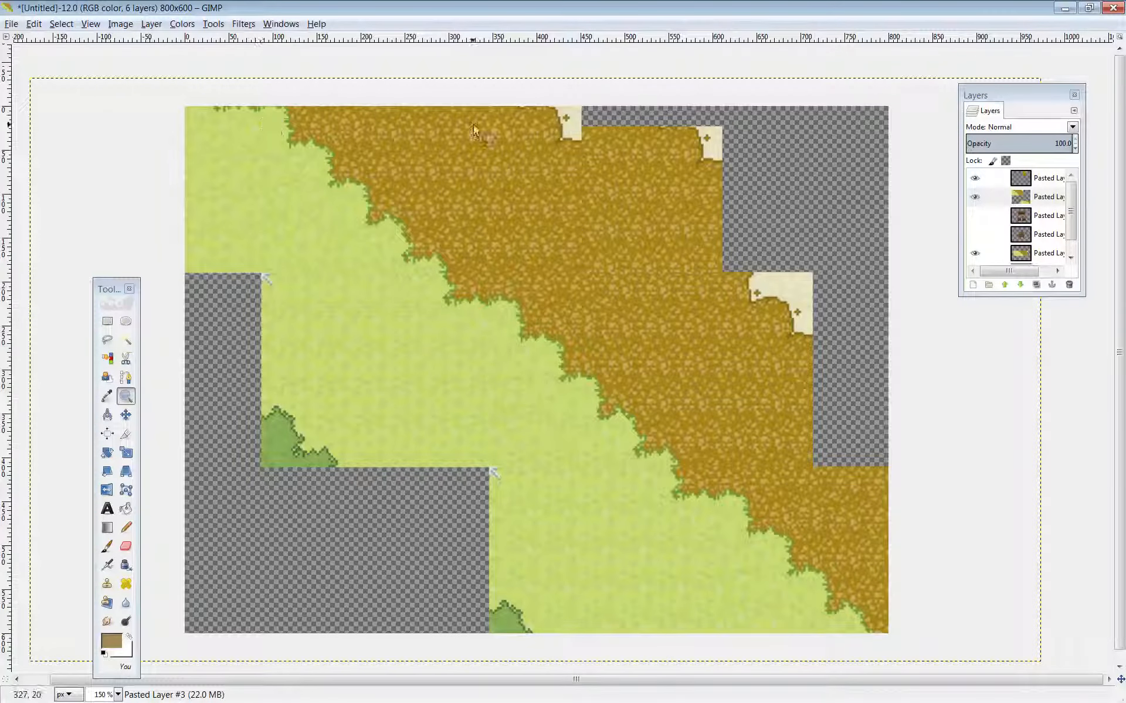
click(152, 24)
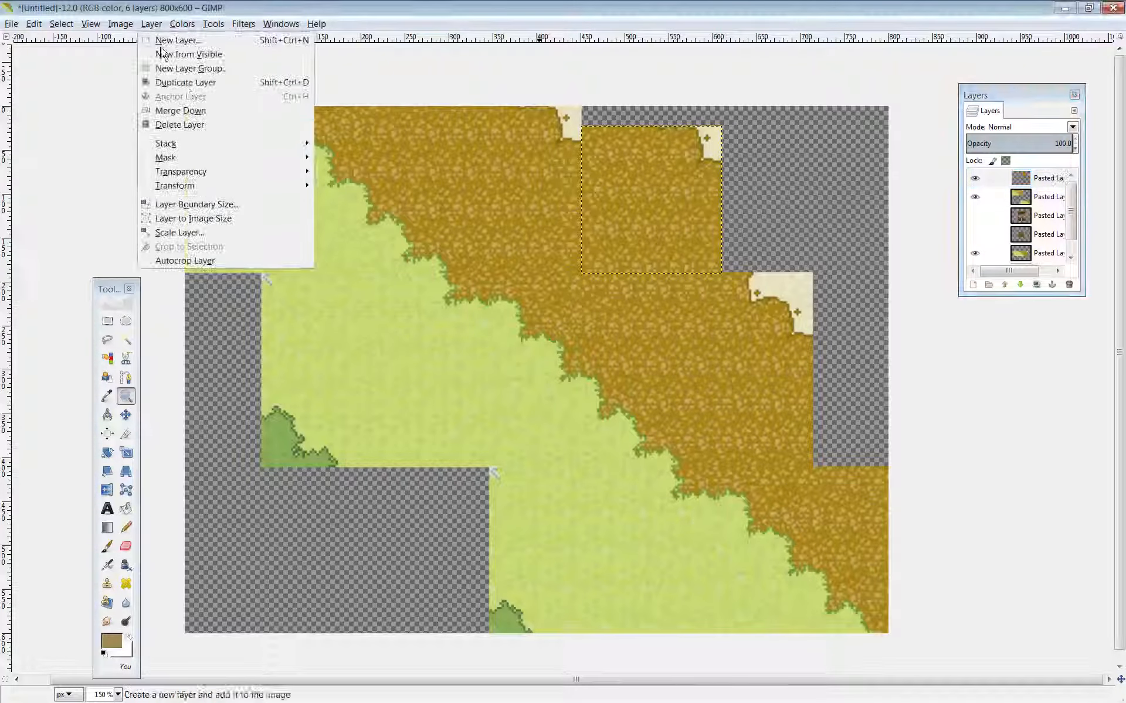
click(200, 111)
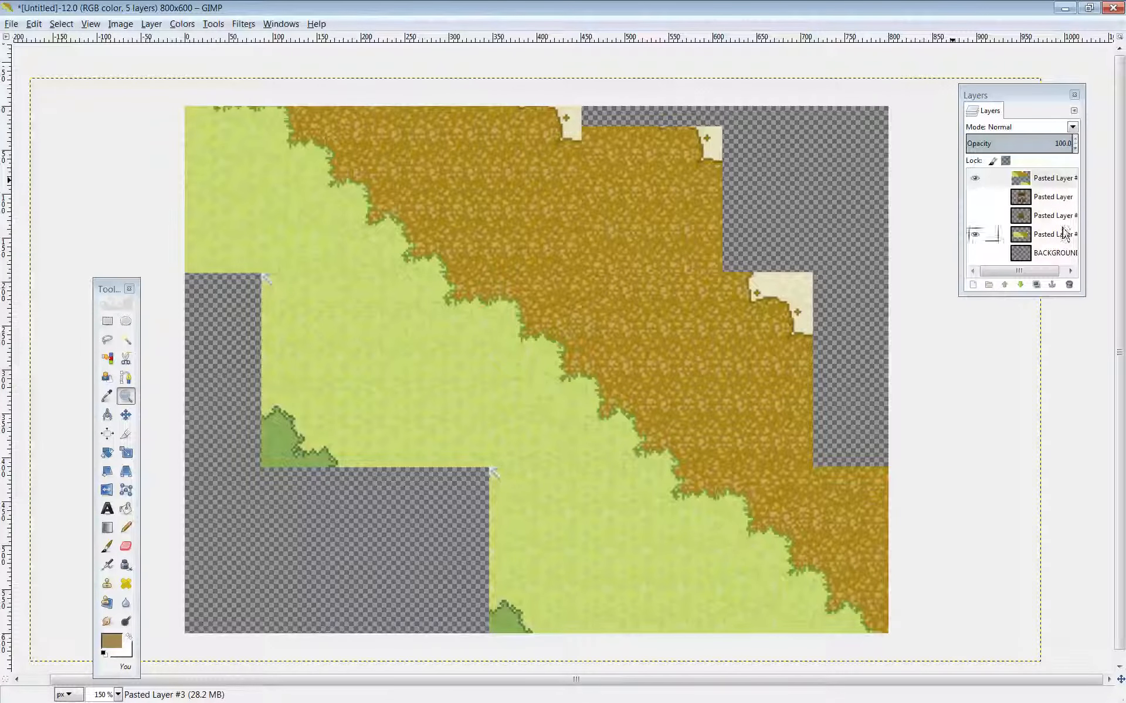
Move the combined terrain copies directly above the original terrain layer and merge them down into it.
drag(1027, 182, 1043, 238)
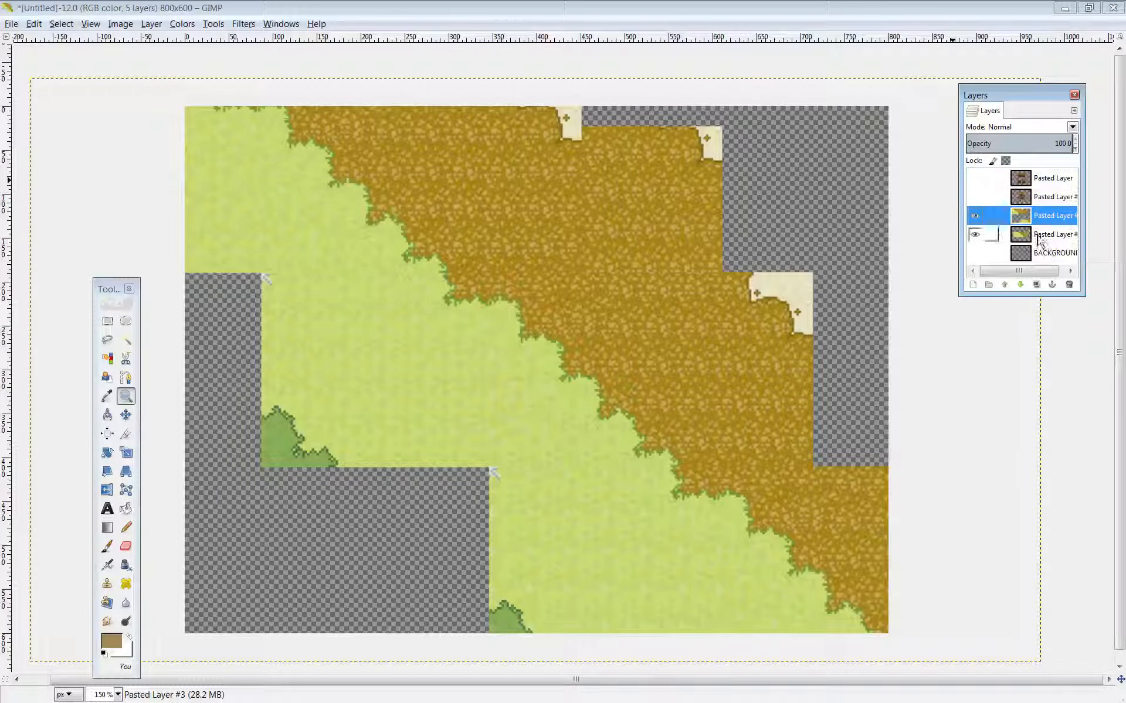
click(151, 24)
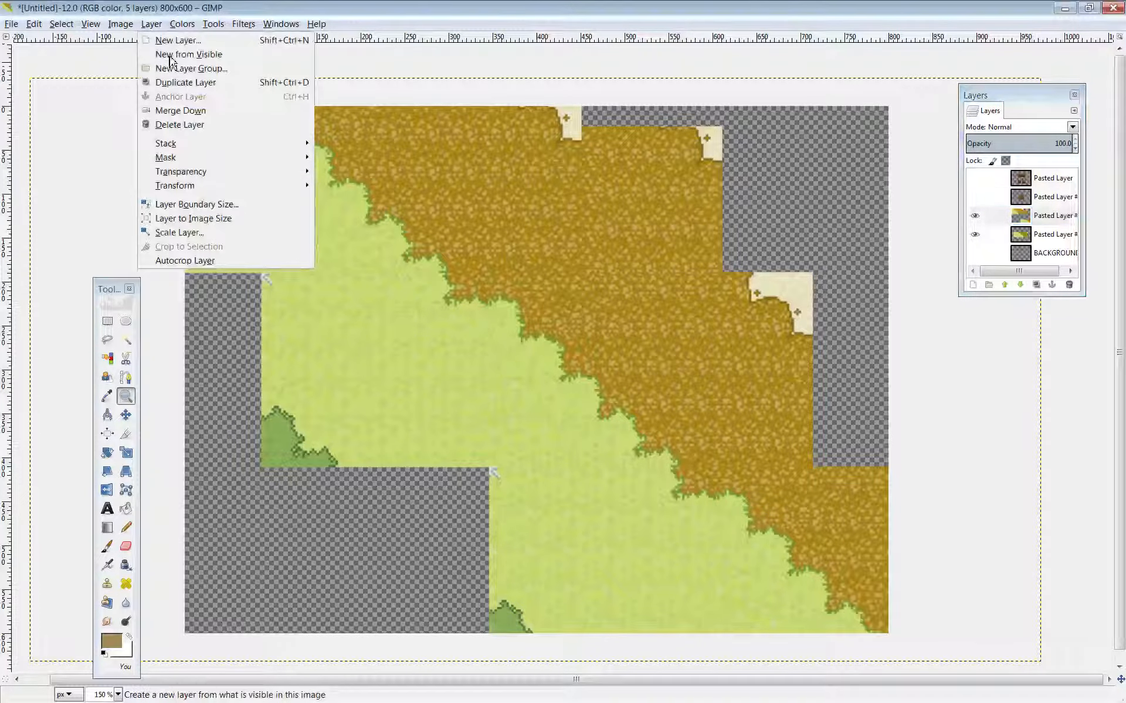
click(196, 111)
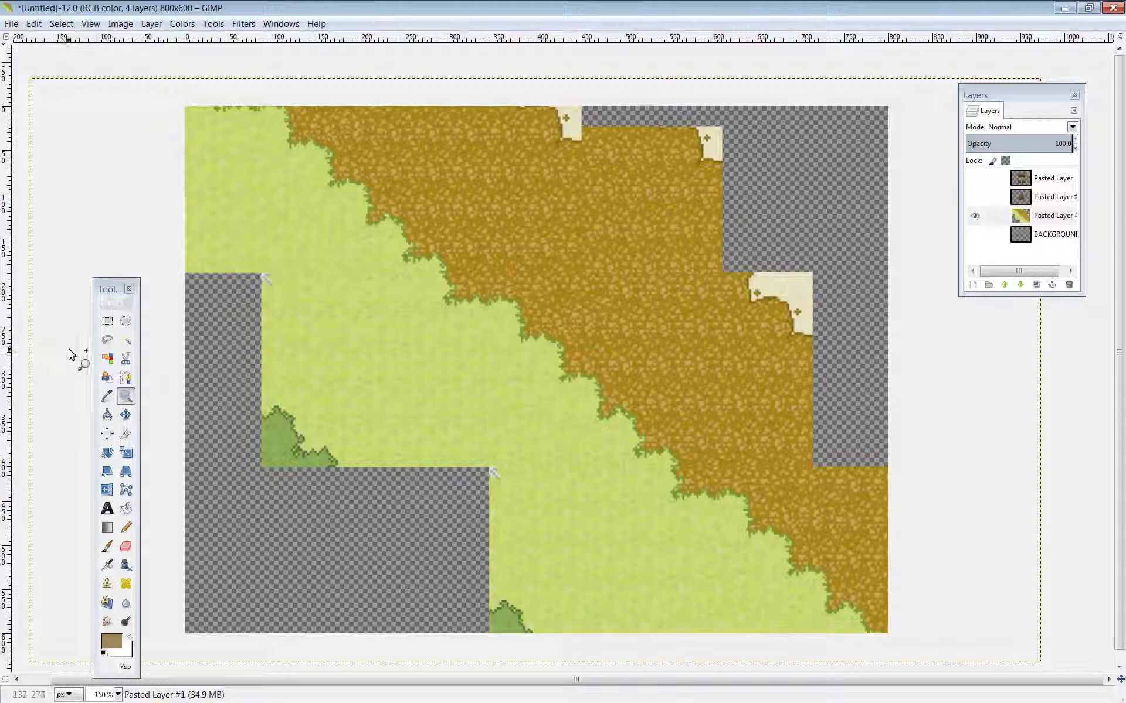
Cover the empty and dark-green areas at the lower left with copies of a grass rectangle about 270 × 107 px and anchor them.
click(107, 321)
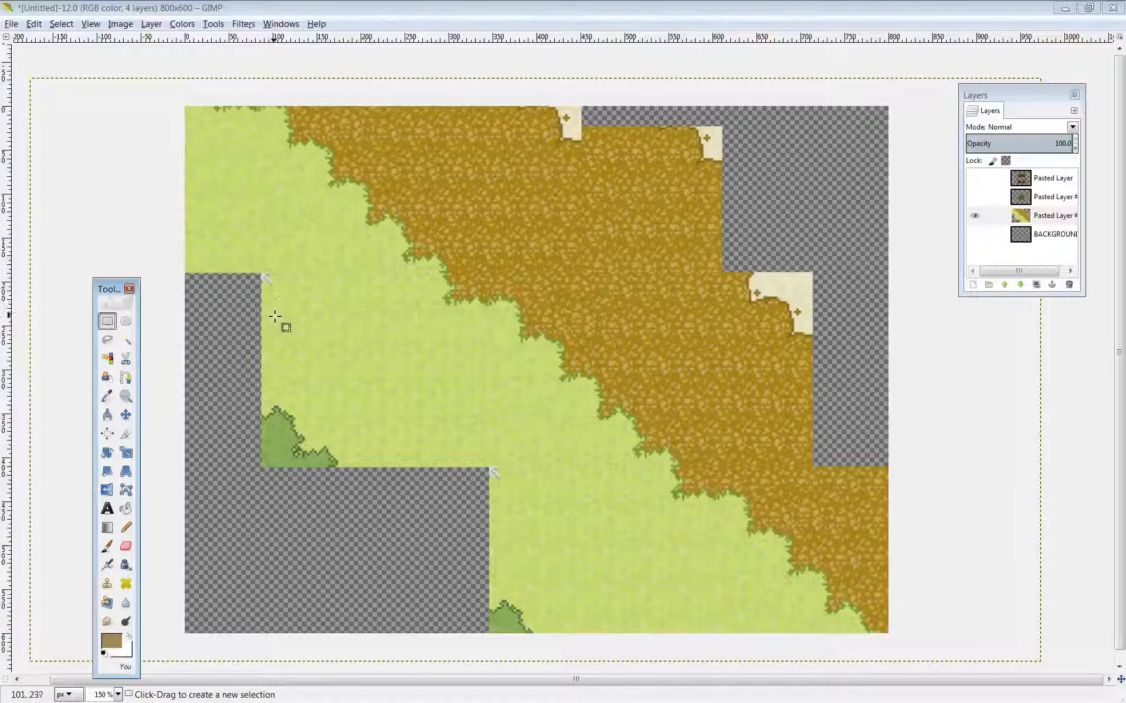
drag(272, 314, 510, 406)
key(ctrl+c)
key(ctrl+v)
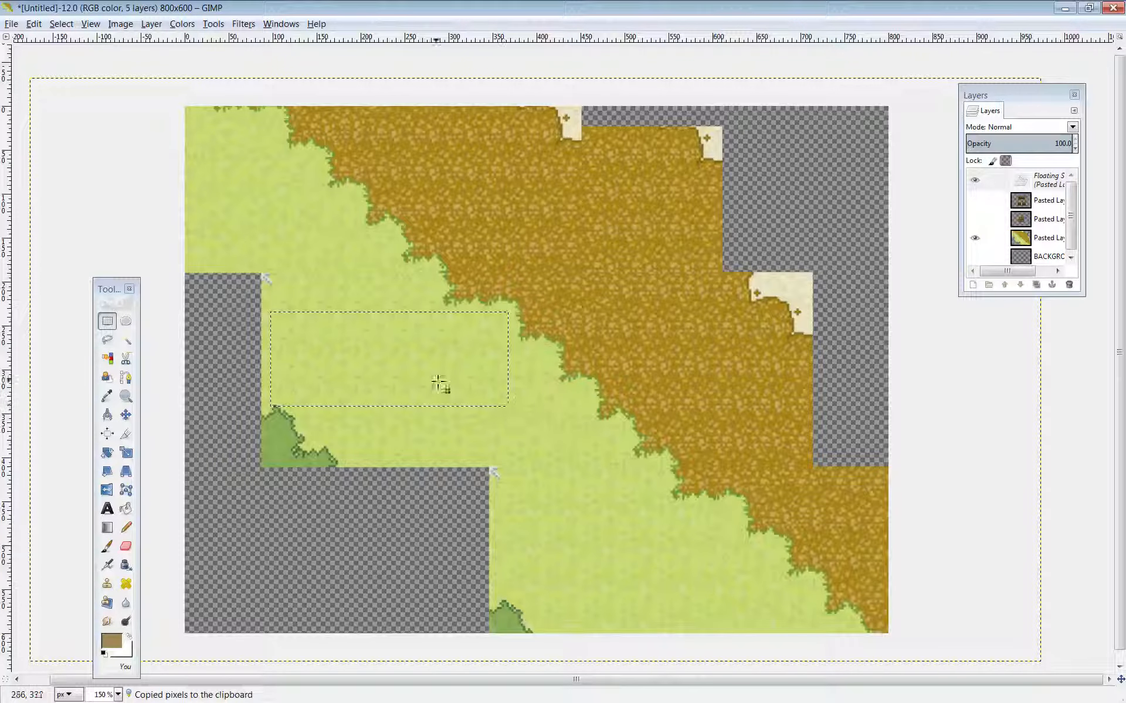
drag(434, 369, 312, 590)
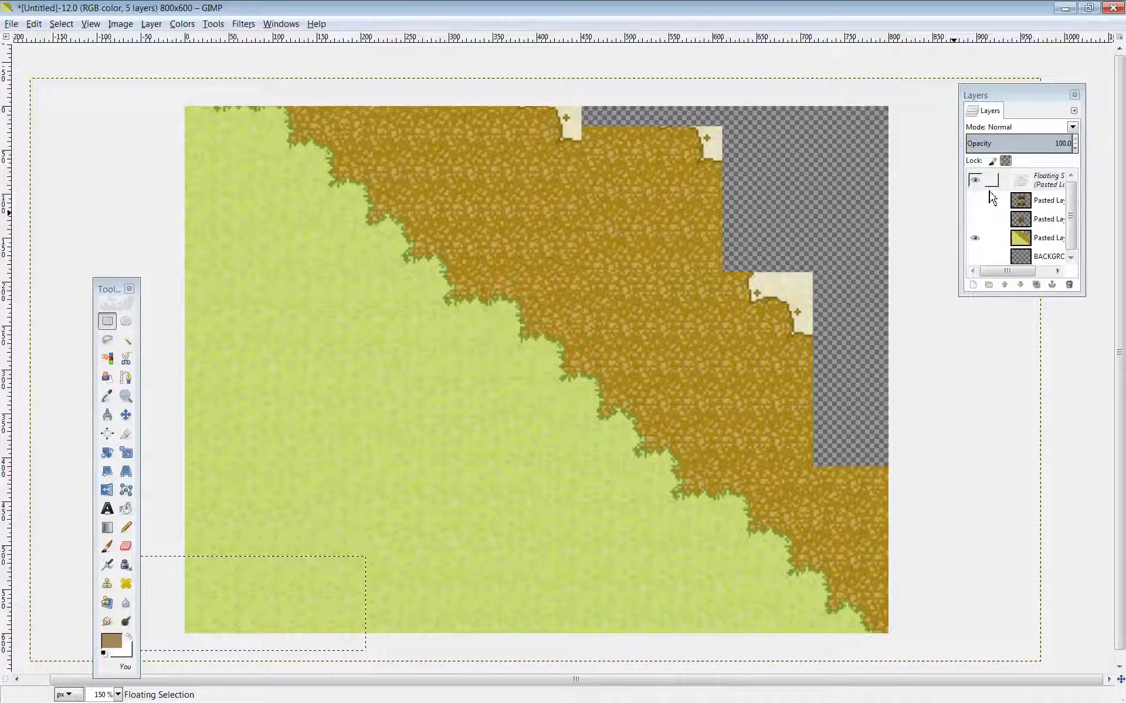
key(ctrl+h)
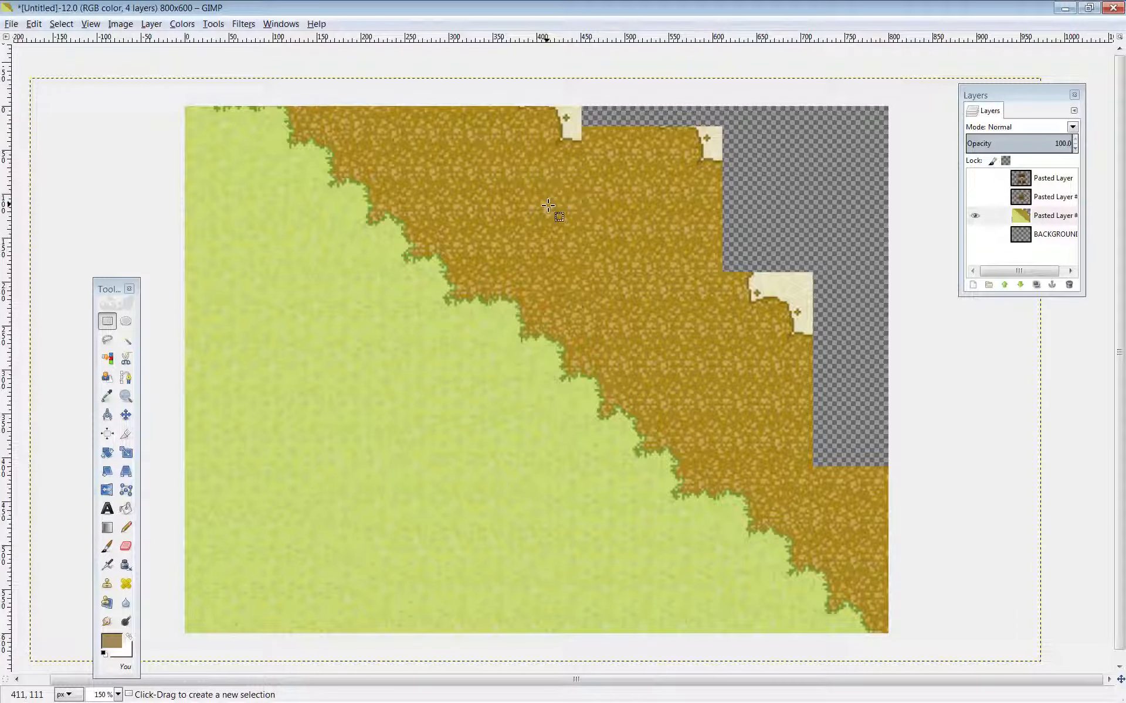
click(108, 324)
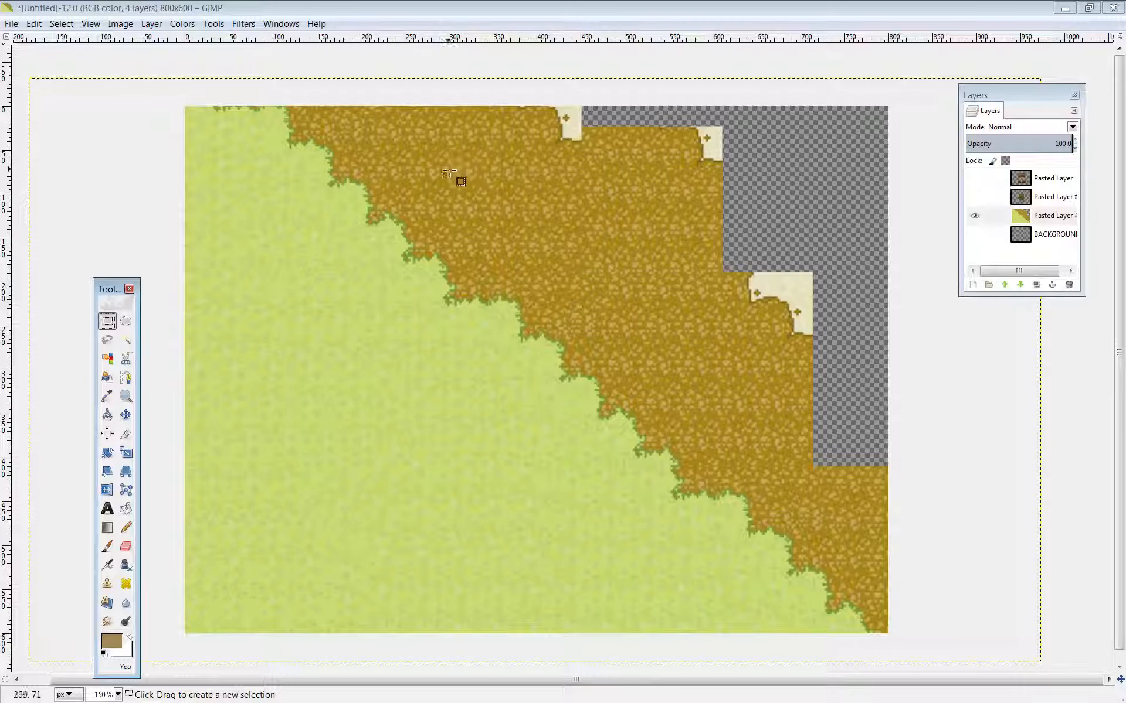
Cover the empty and pale areas at the terrain's upper right with copies of a dirt rectangle about 280 × 137 px and anchor them.
drag(463, 171, 706, 292)
key(ctrl+c)
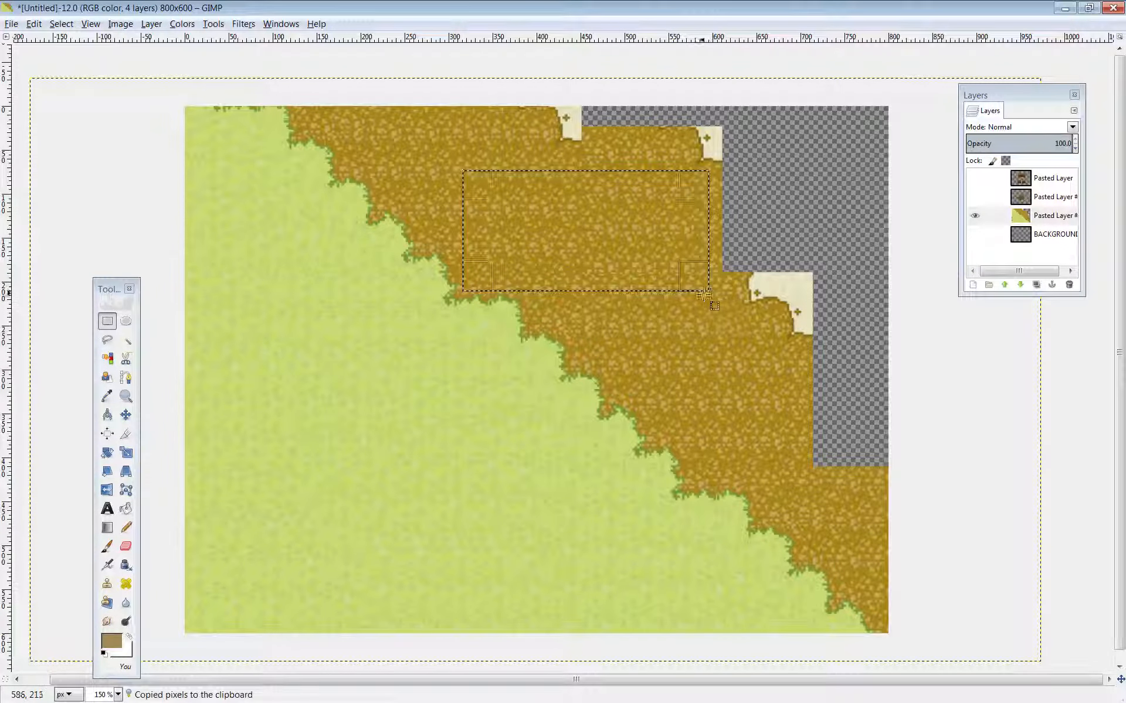
key(ctrl+v)
drag(585, 252, 894, 451)
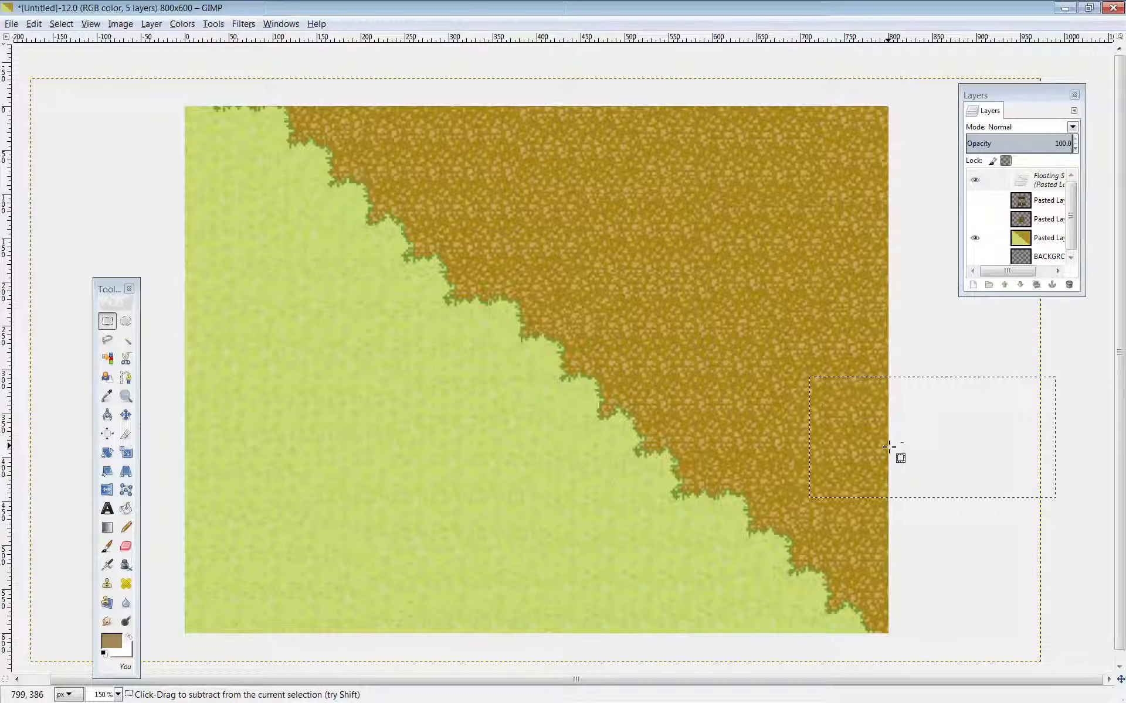
key(ctrl+h)
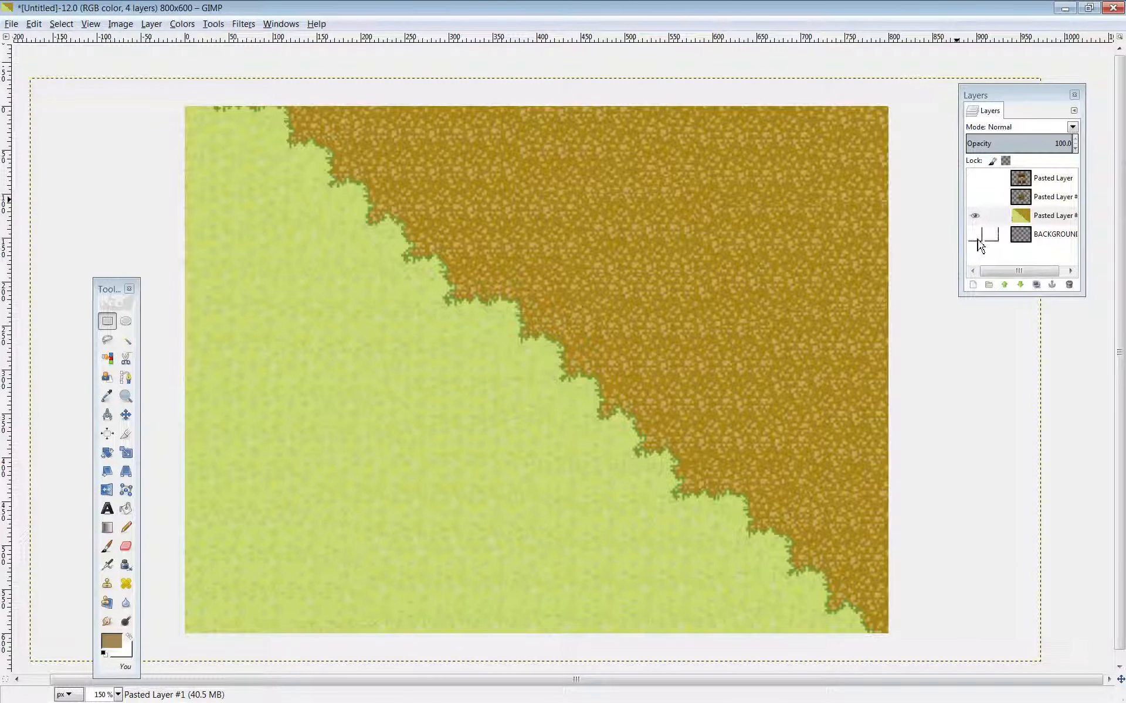
Show the wooden walls and plank floor layers above the terrain, and view the composition at 100%.
click(975, 201)
click(975, 179)
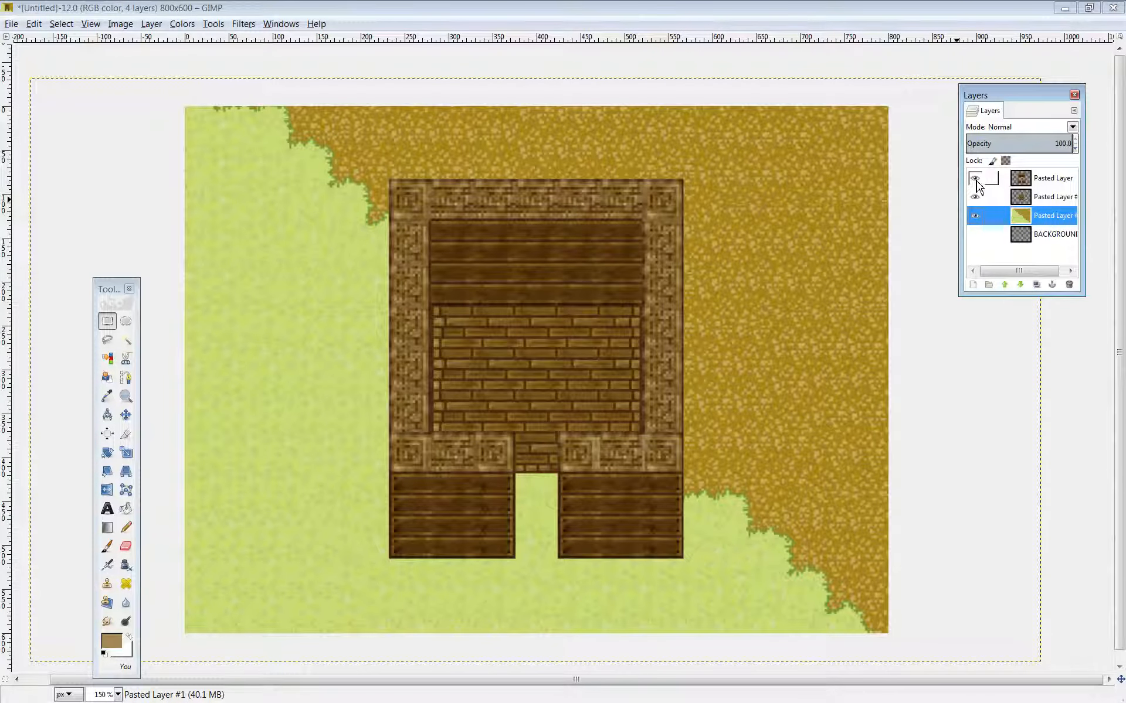
click(118, 695)
click(108, 621)
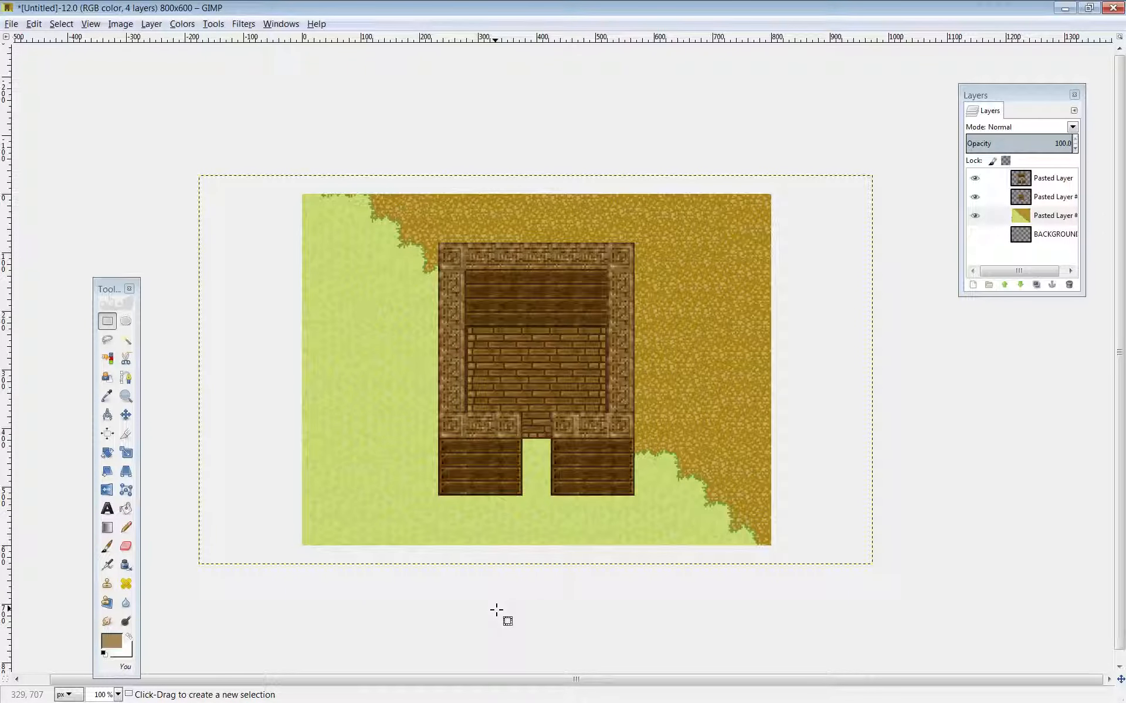
Move the plank floor layer down about 48 px so it fills the doorway between the front walls, and make the terrain layer active.
click(1047, 203)
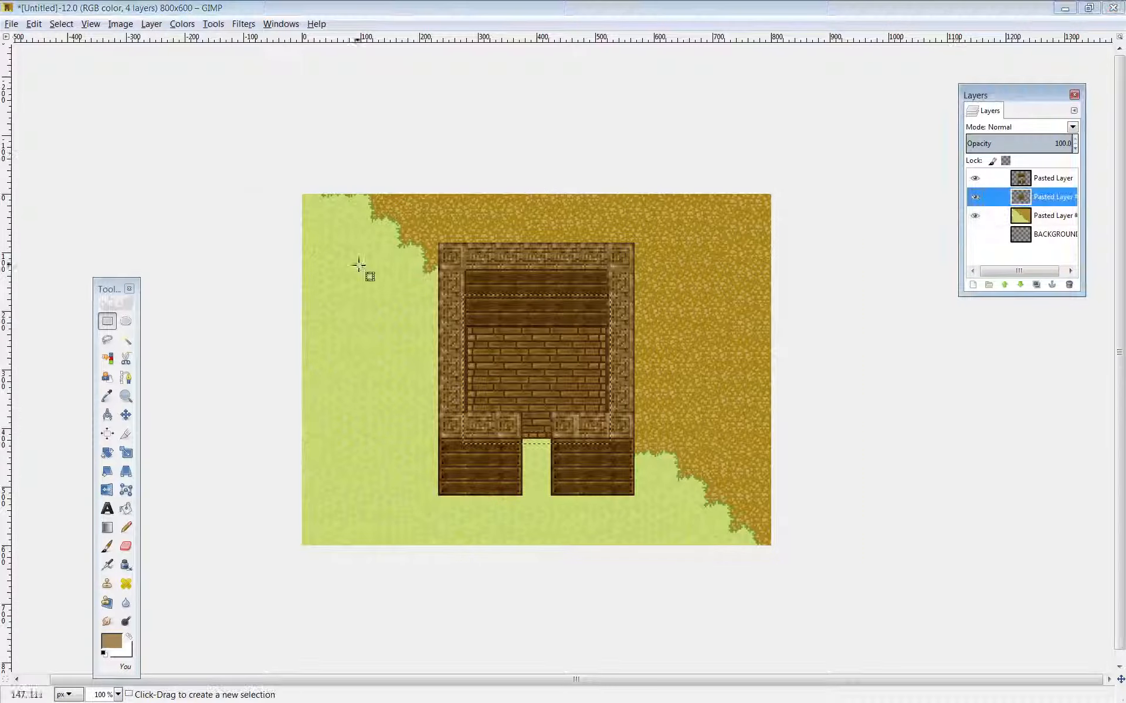
click(126, 418)
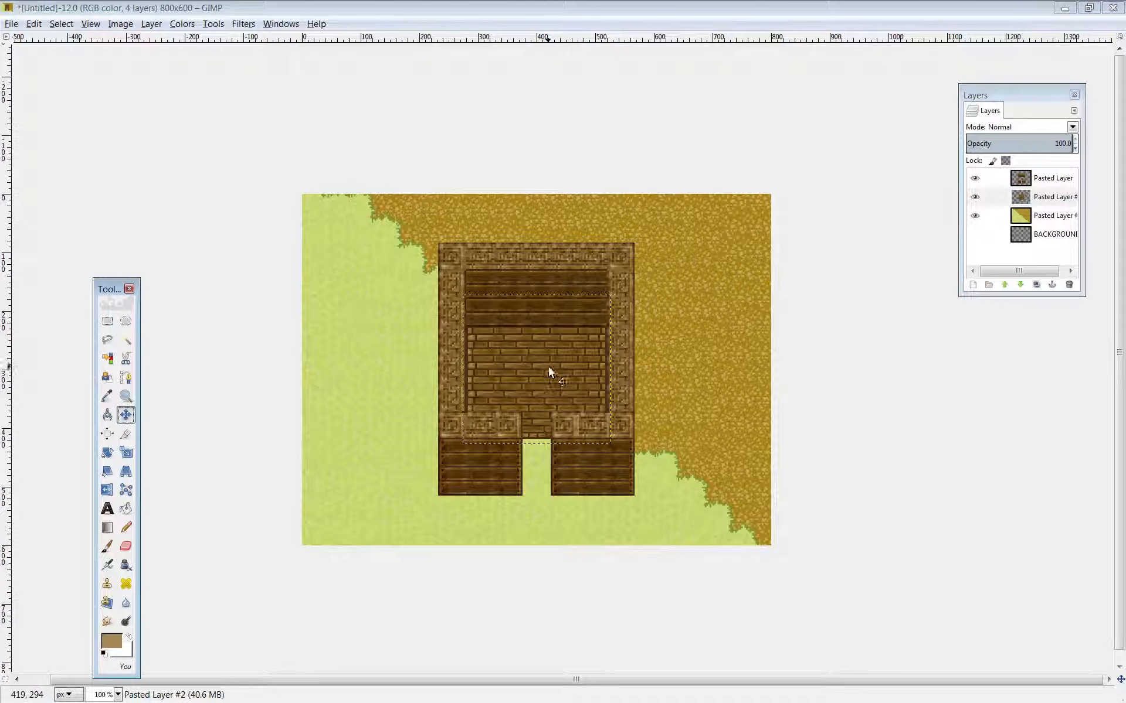
drag(540, 364, 543, 388)
right_click(634, 375)
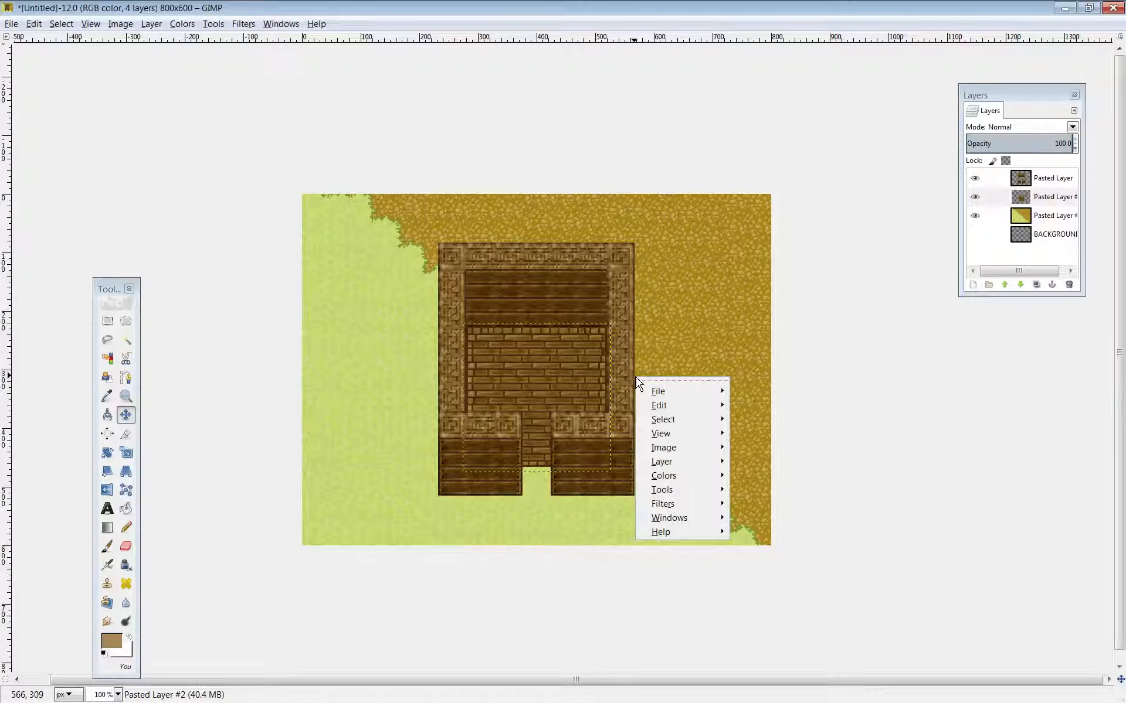
click(580, 243)
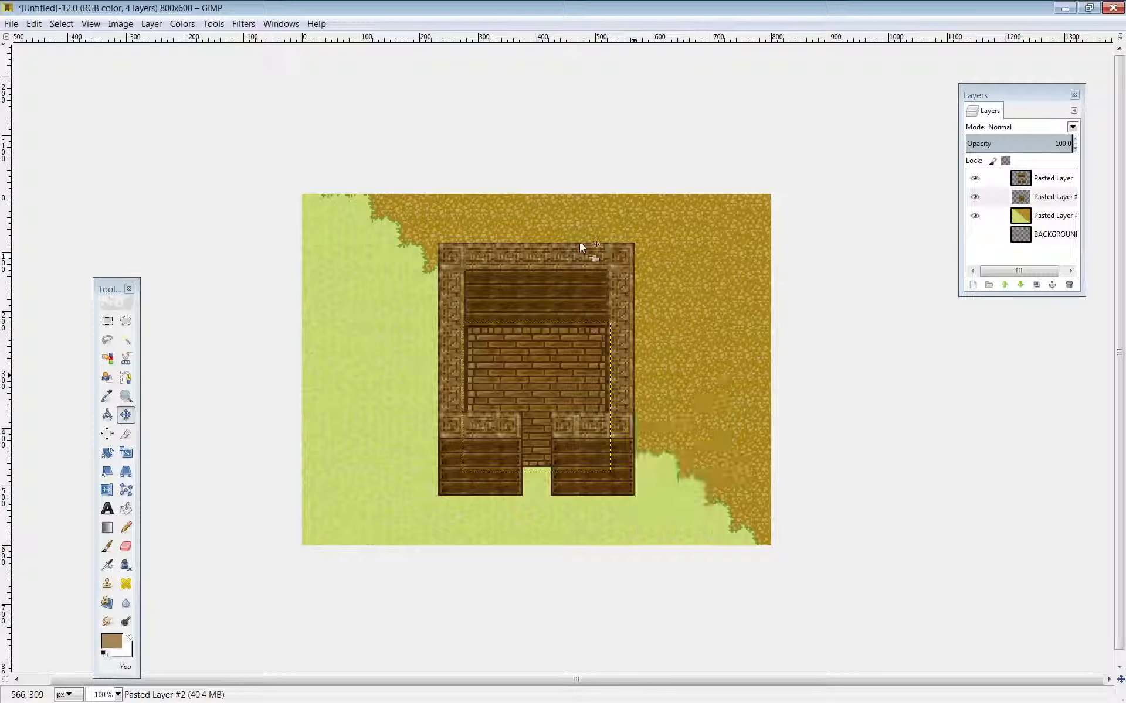
click(444, 270)
right_click(519, 358)
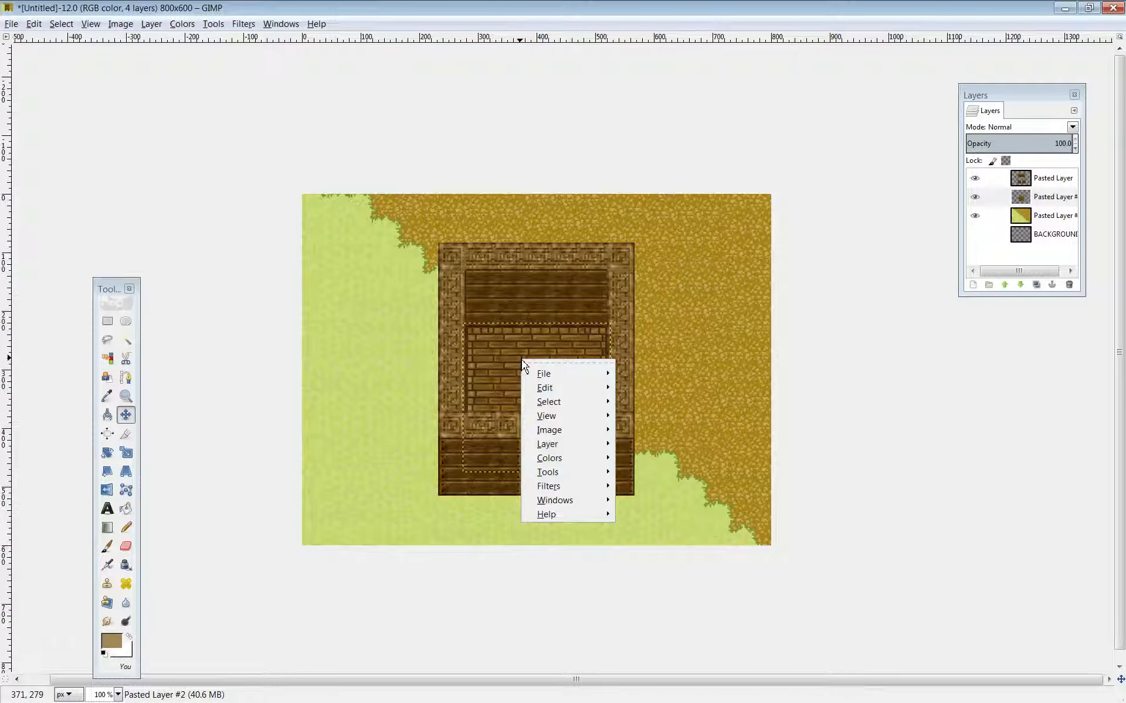
click(467, 346)
key(r)
click(542, 294)
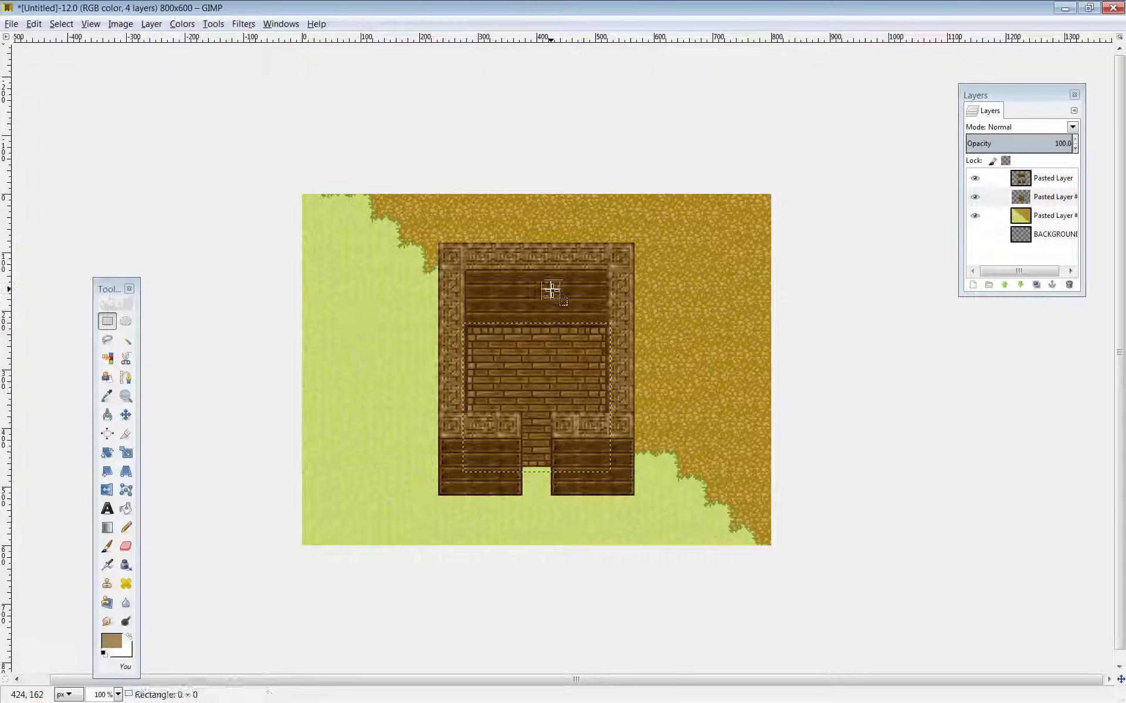
click(1055, 183)
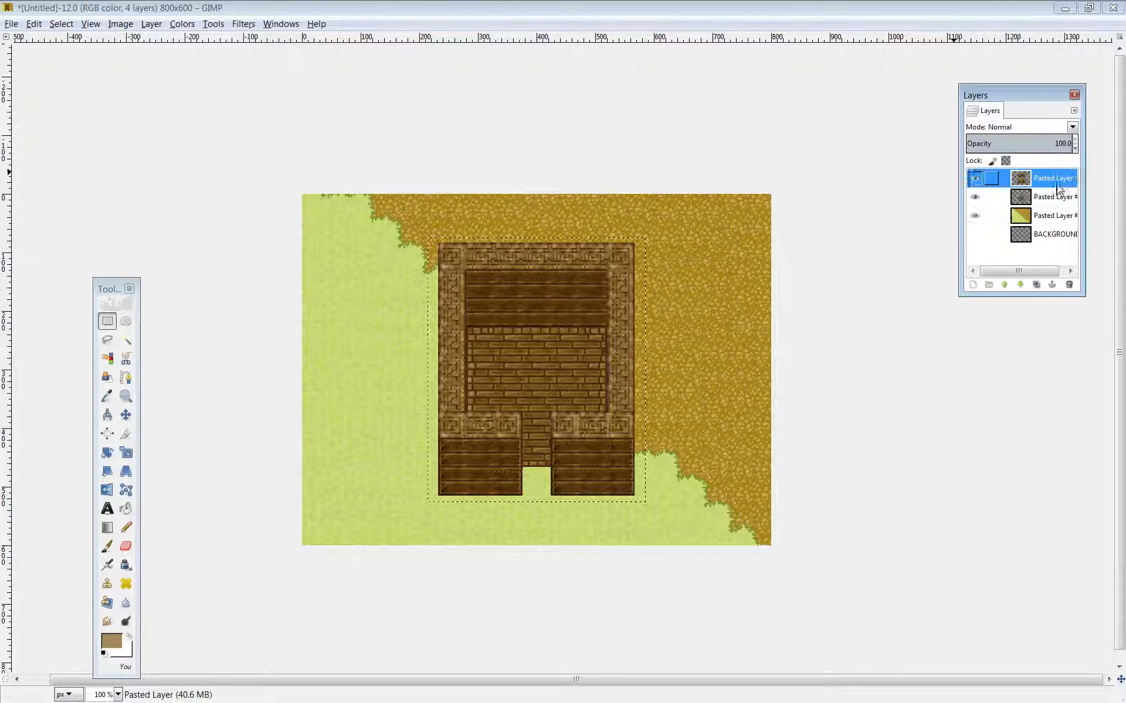
click(1052, 216)
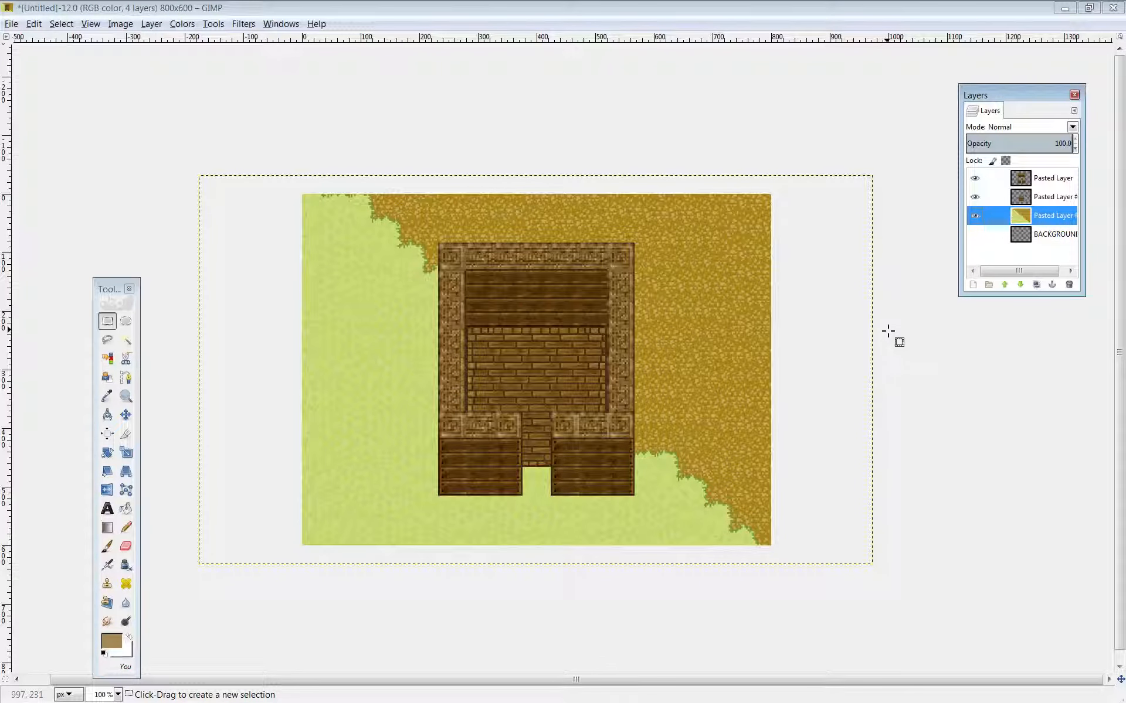
Shrink the composition's window and move it clear of the other image, and open localhost:8080 in a new tab in Chrome.
click(1089, 9)
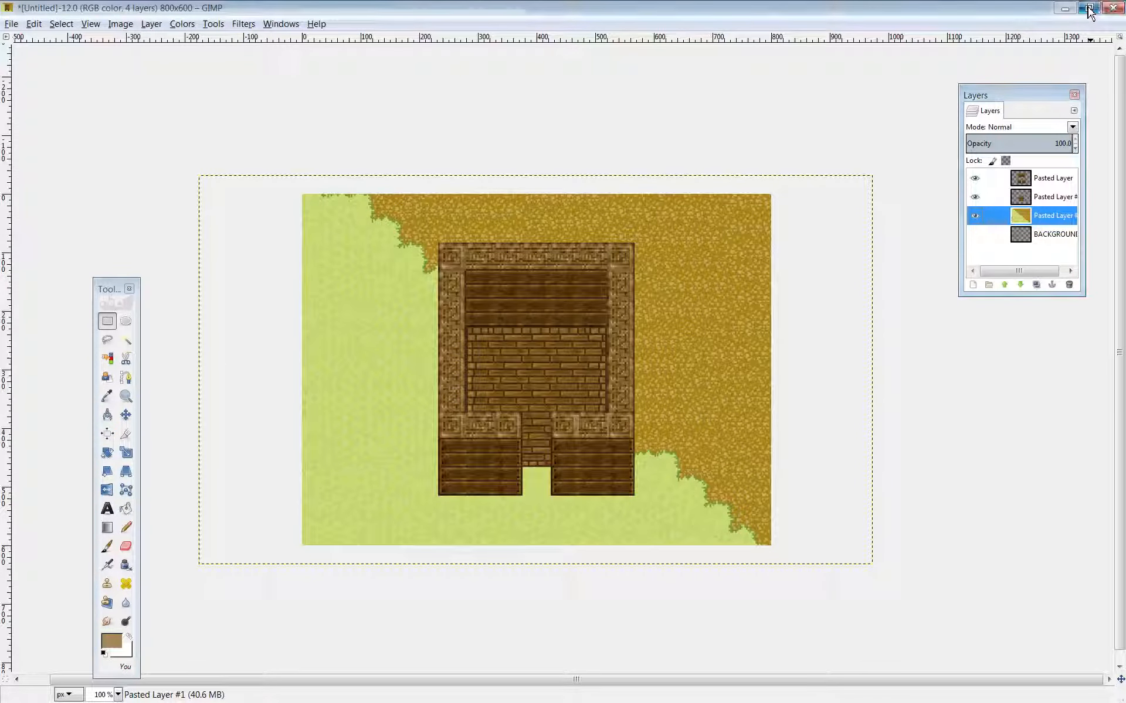
drag(540, 103, 769, 180)
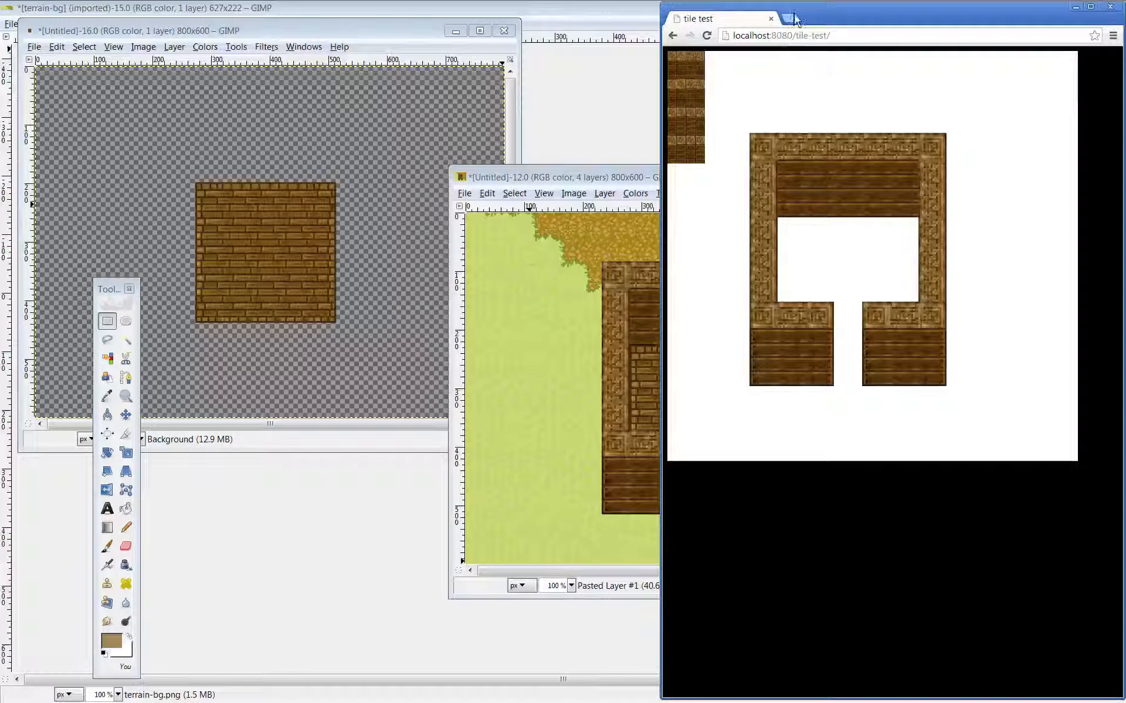
click(793, 18)
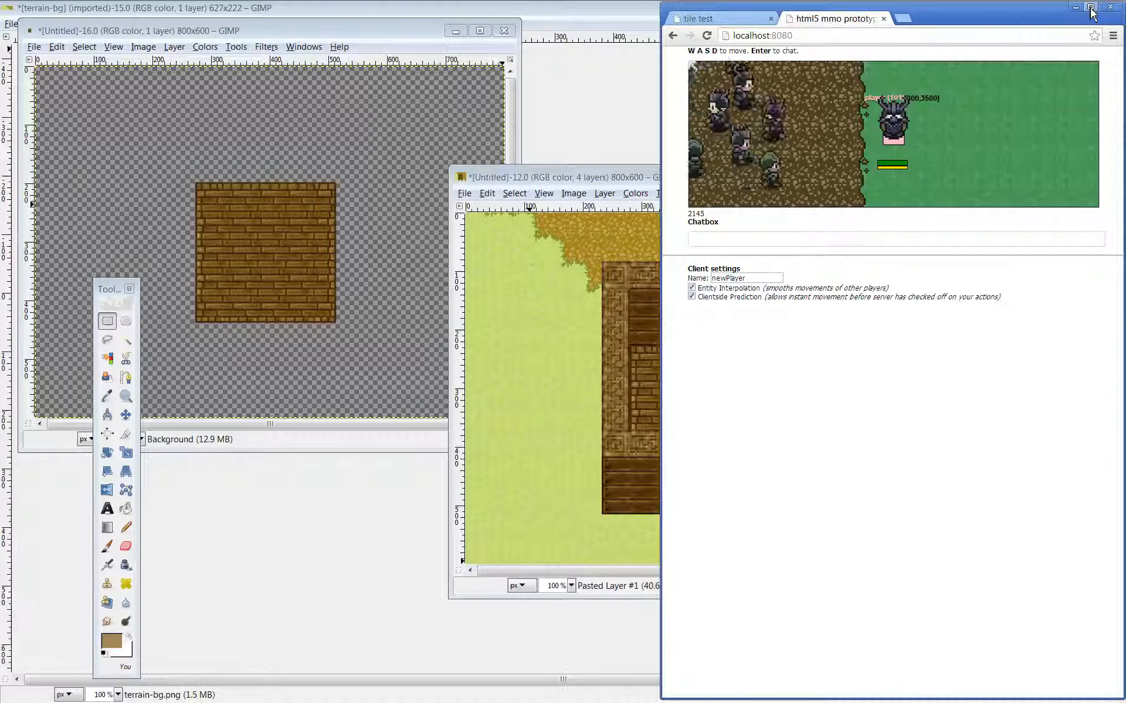
Maximize the browser window and enlarge the game prototype page.
click(1090, 7)
key(ctrl+plus)
key(ctrl+plus)
key(ctrl+plus)
key(ctrl+plus)
key(ctrl+plus)
key(ctrl+plus)
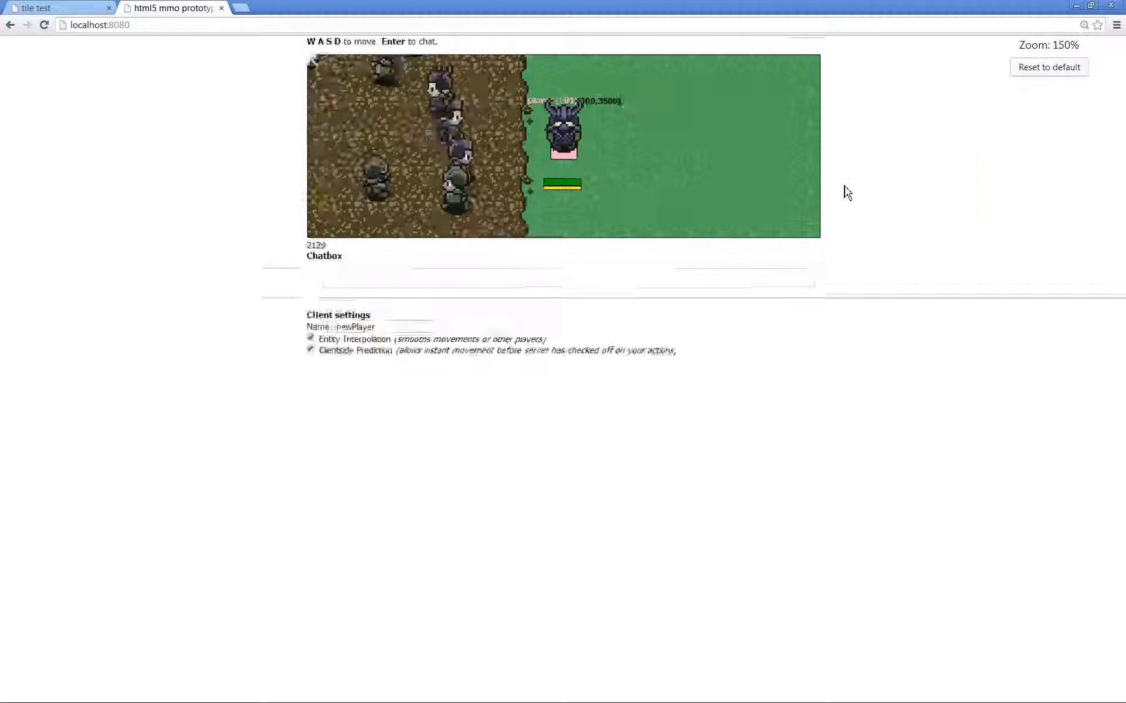
Walk the character north-east across the grass bands to the dirt to examine the terrain transitions, restore the default page zoom, and return to GIMP.
key(d)
key(w)
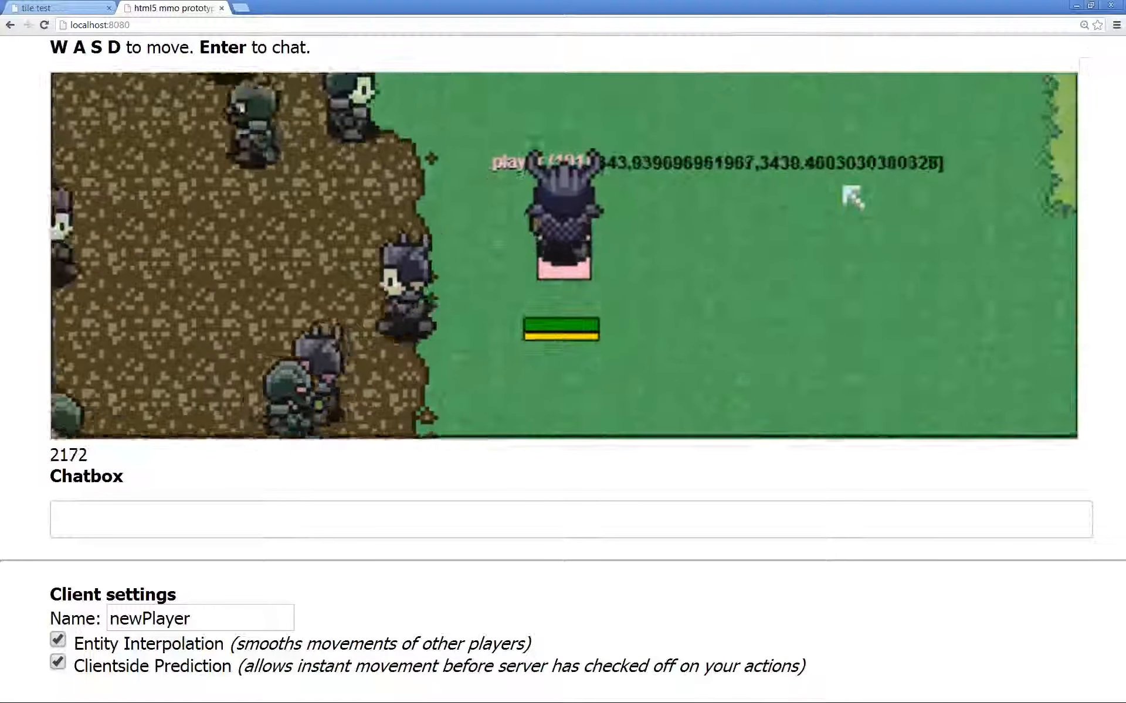
key(w)
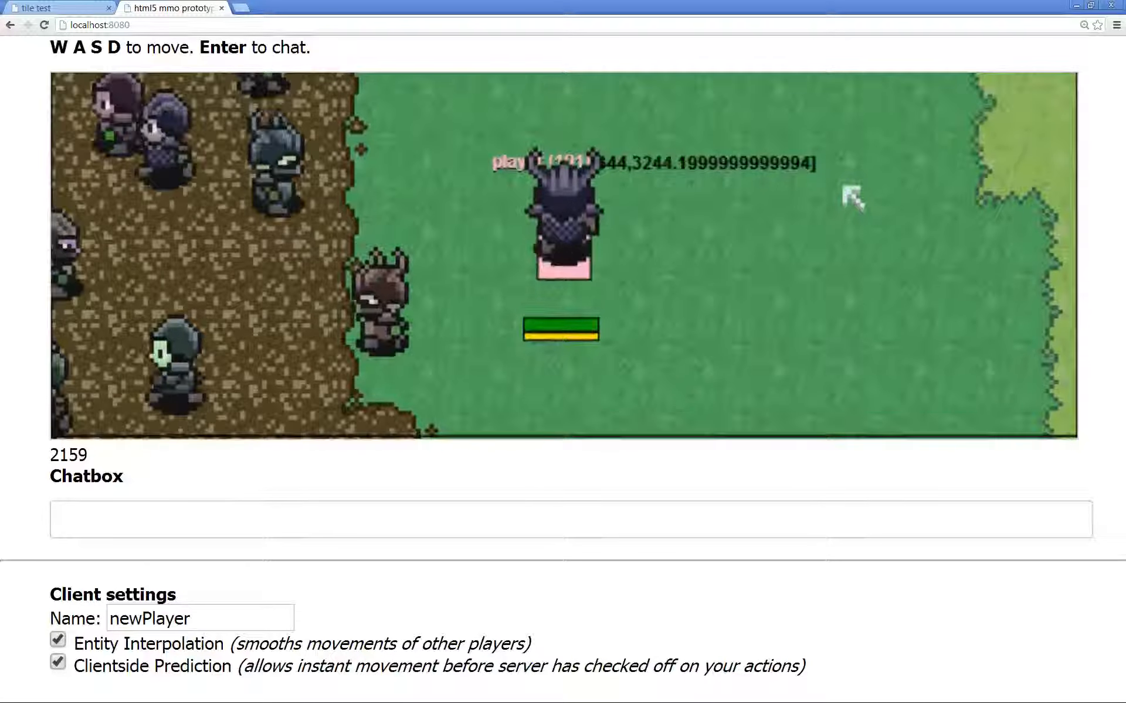
key(d)
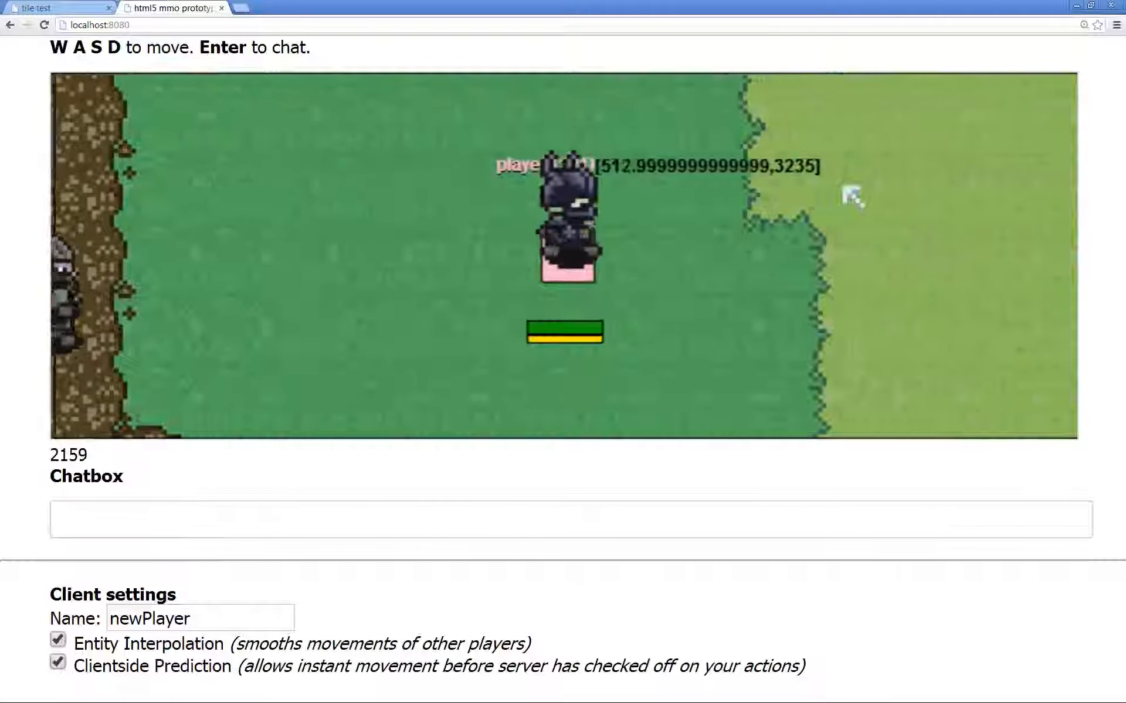
key(w)
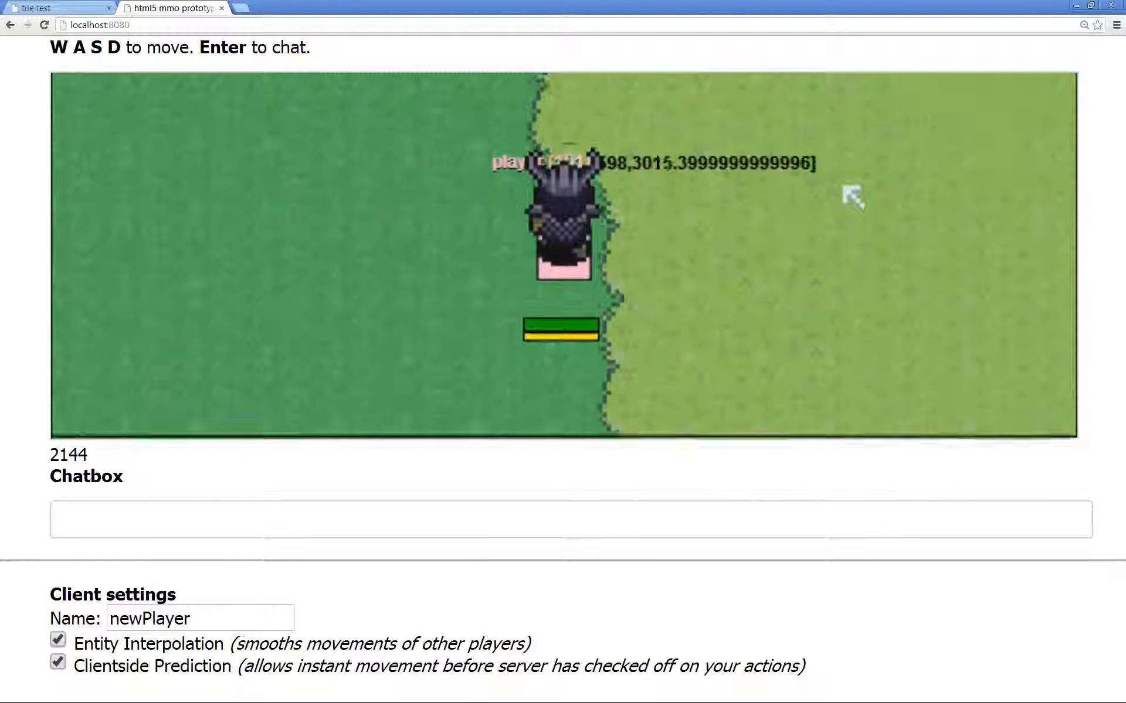
key(w)
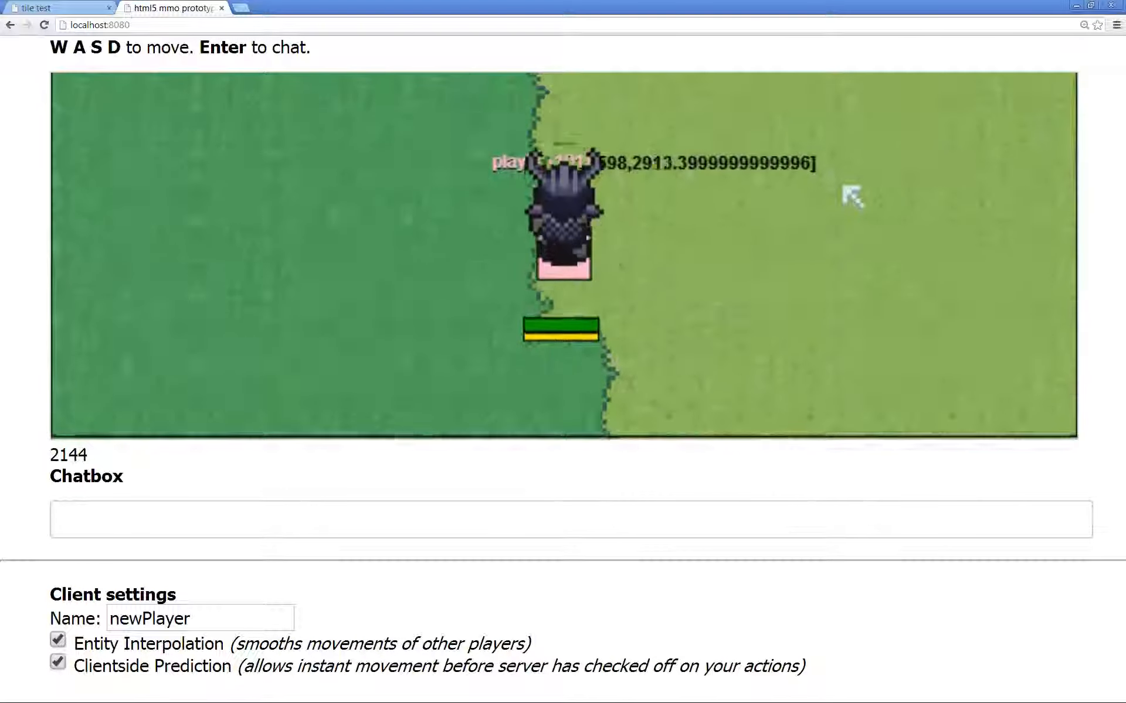
key(w)
key(d)
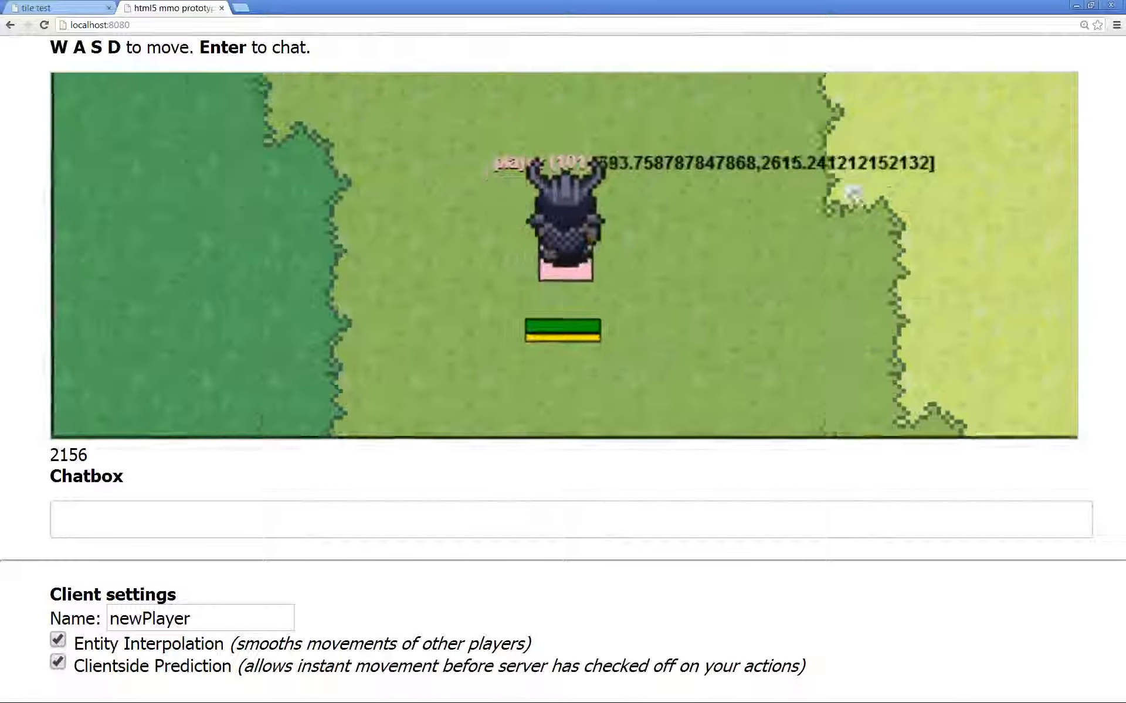
key(w)
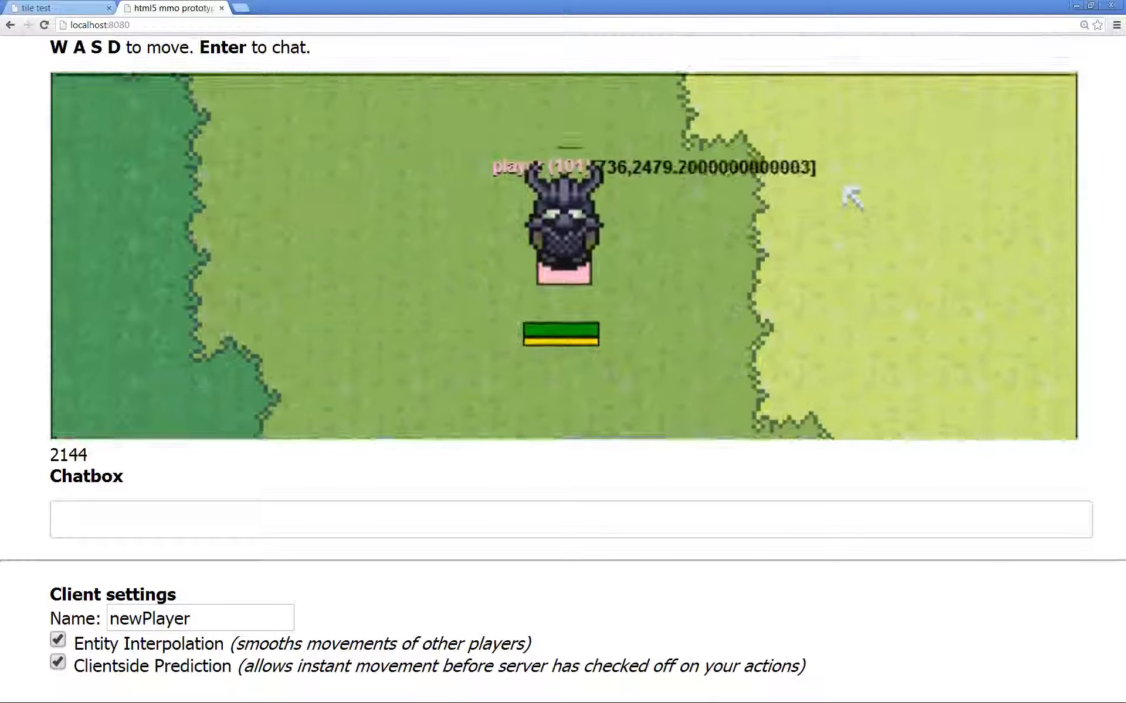
key(w)
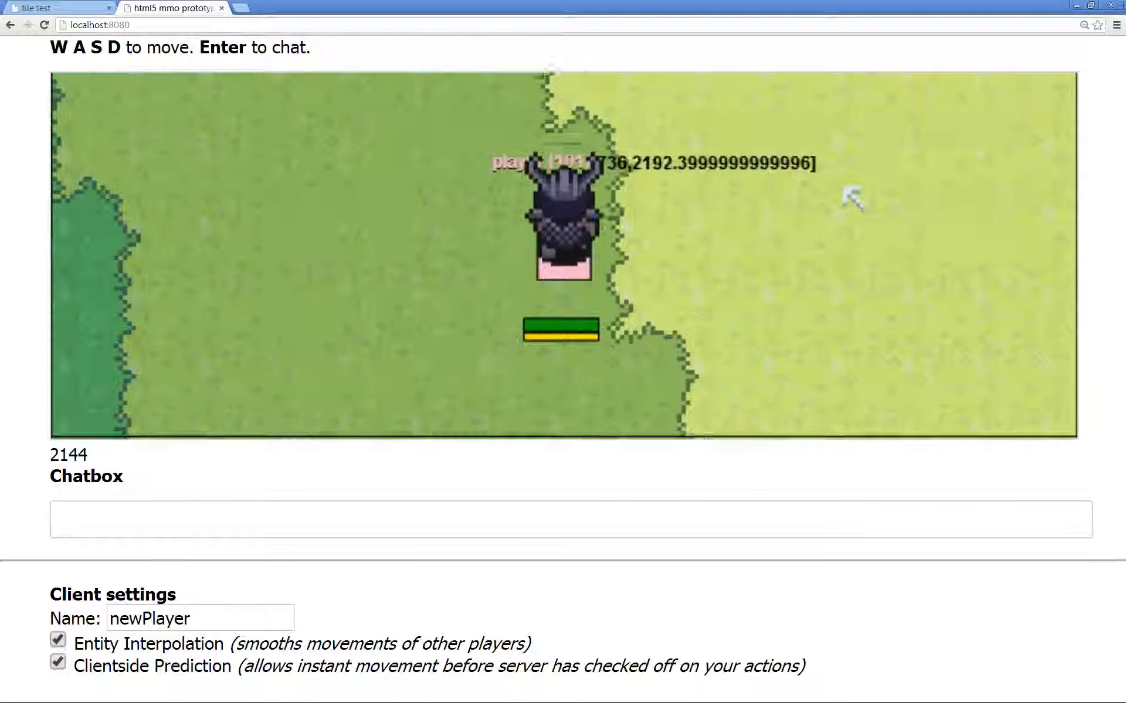
key(w)
key(d)
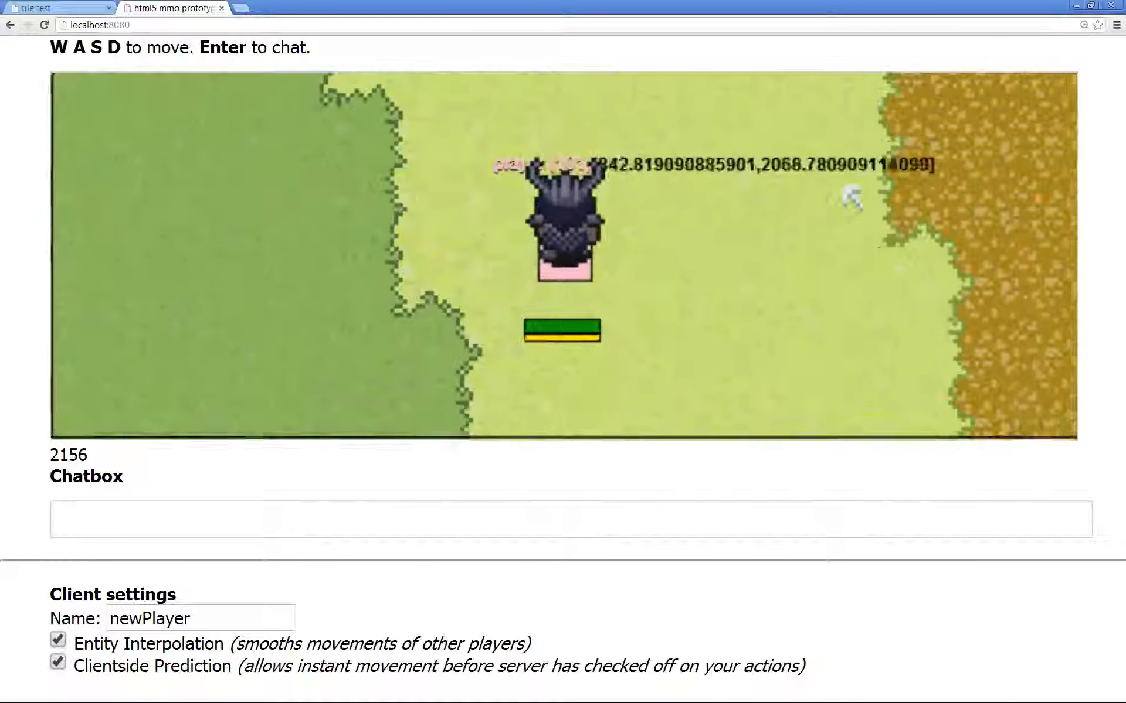
key(w)
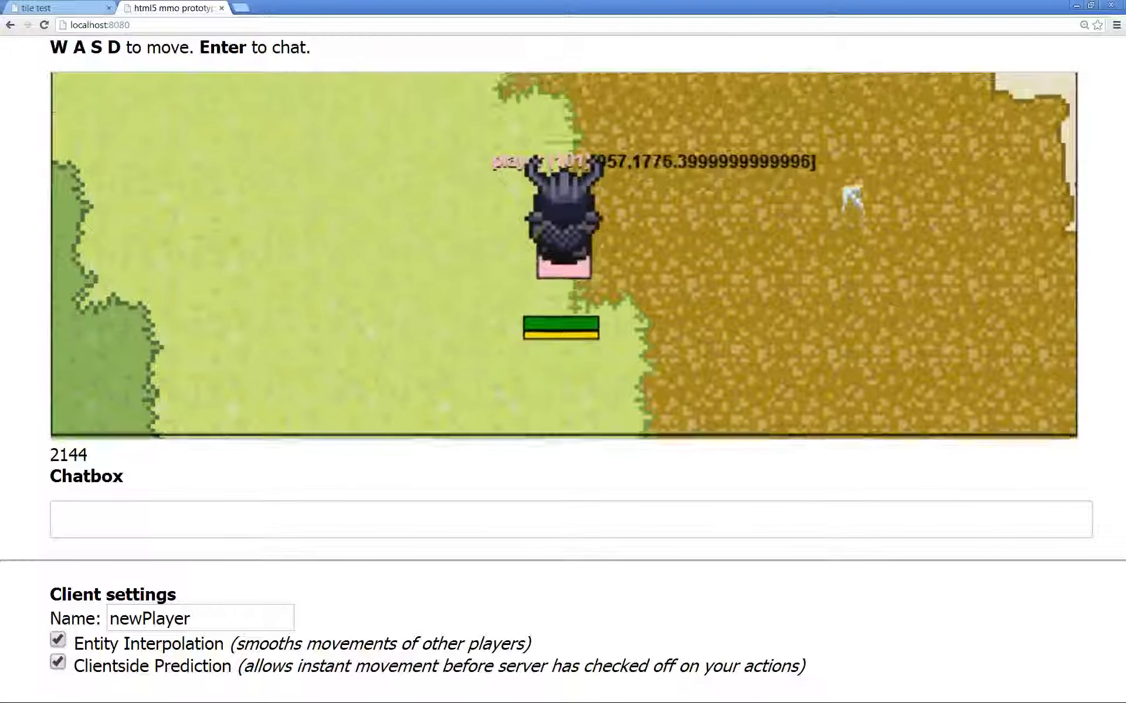
key(a)
key(ctrl+0)
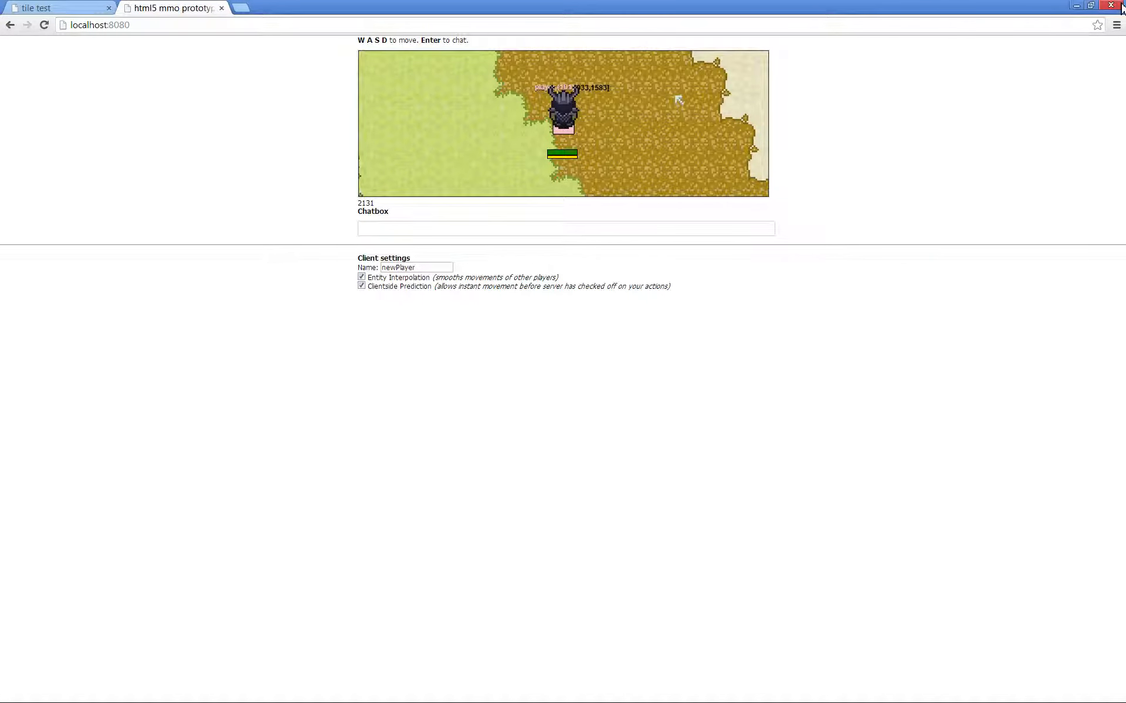
click(1076, 6)
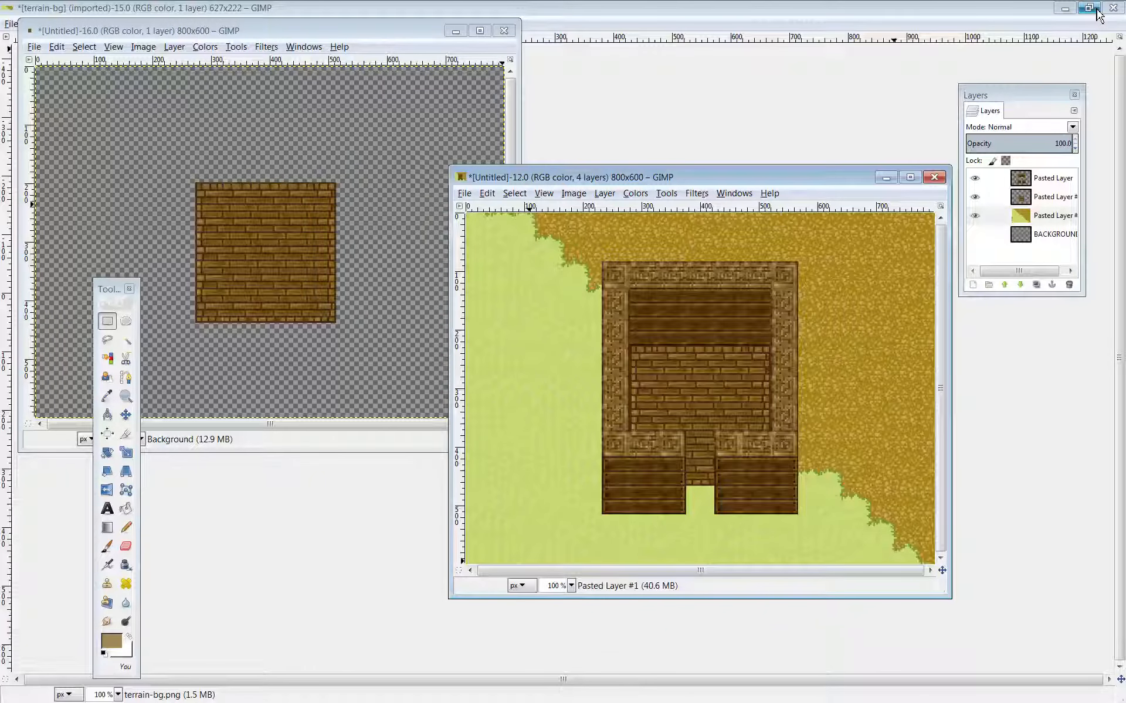